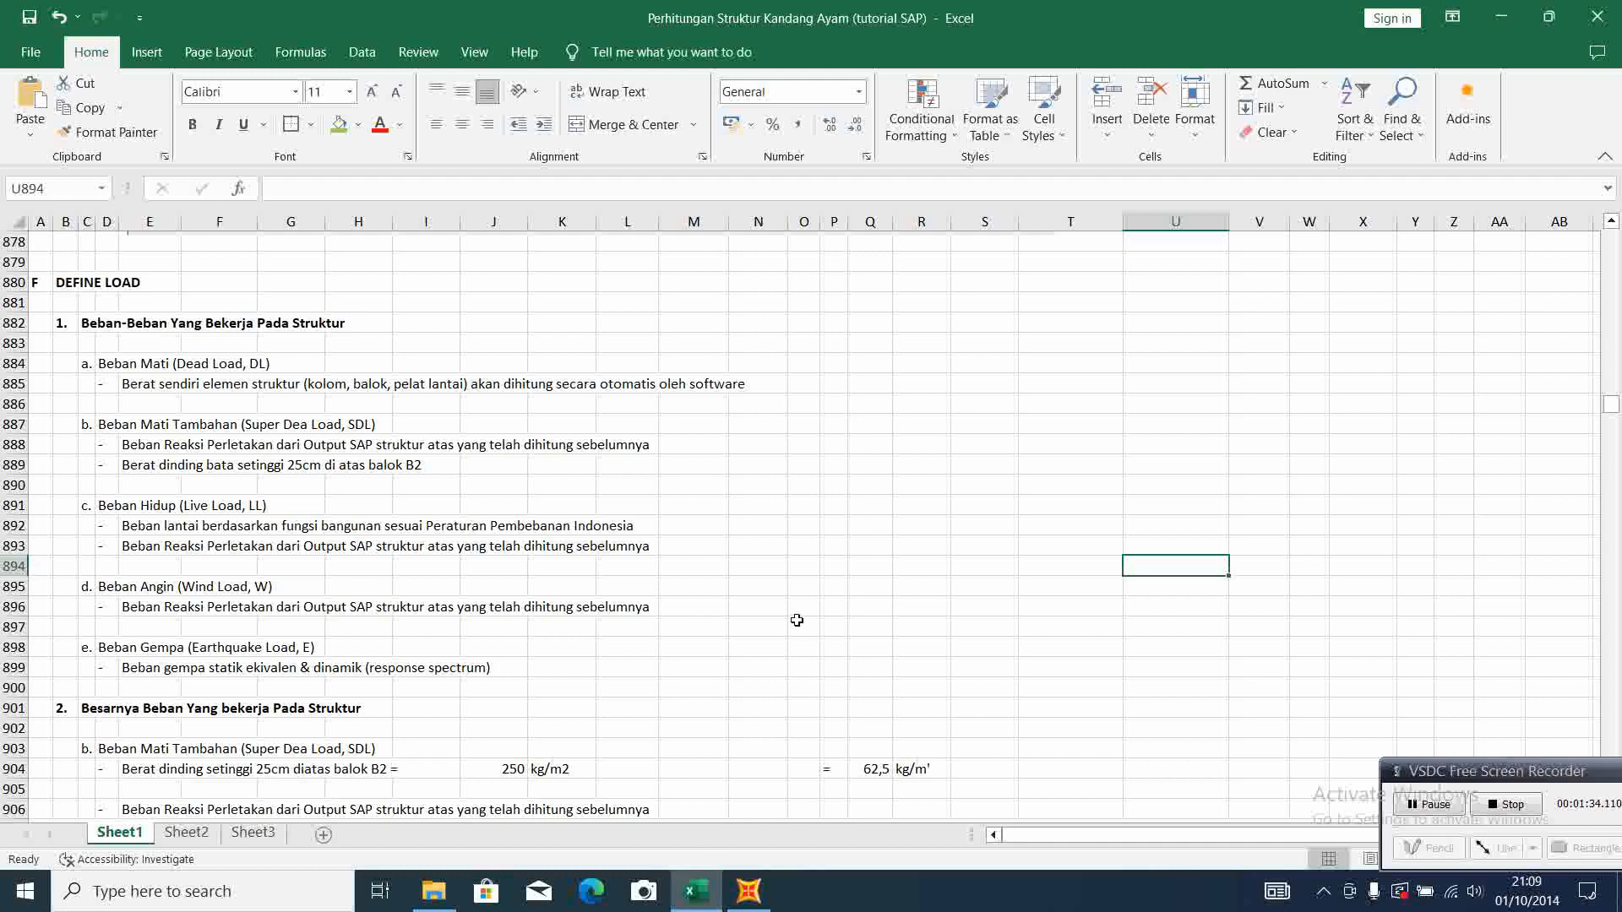
# Correct the heading of item b in the load list to "Beban Mati Tambahan (Super Dead Load, SDL)"
pyautogui.click(974, 518)
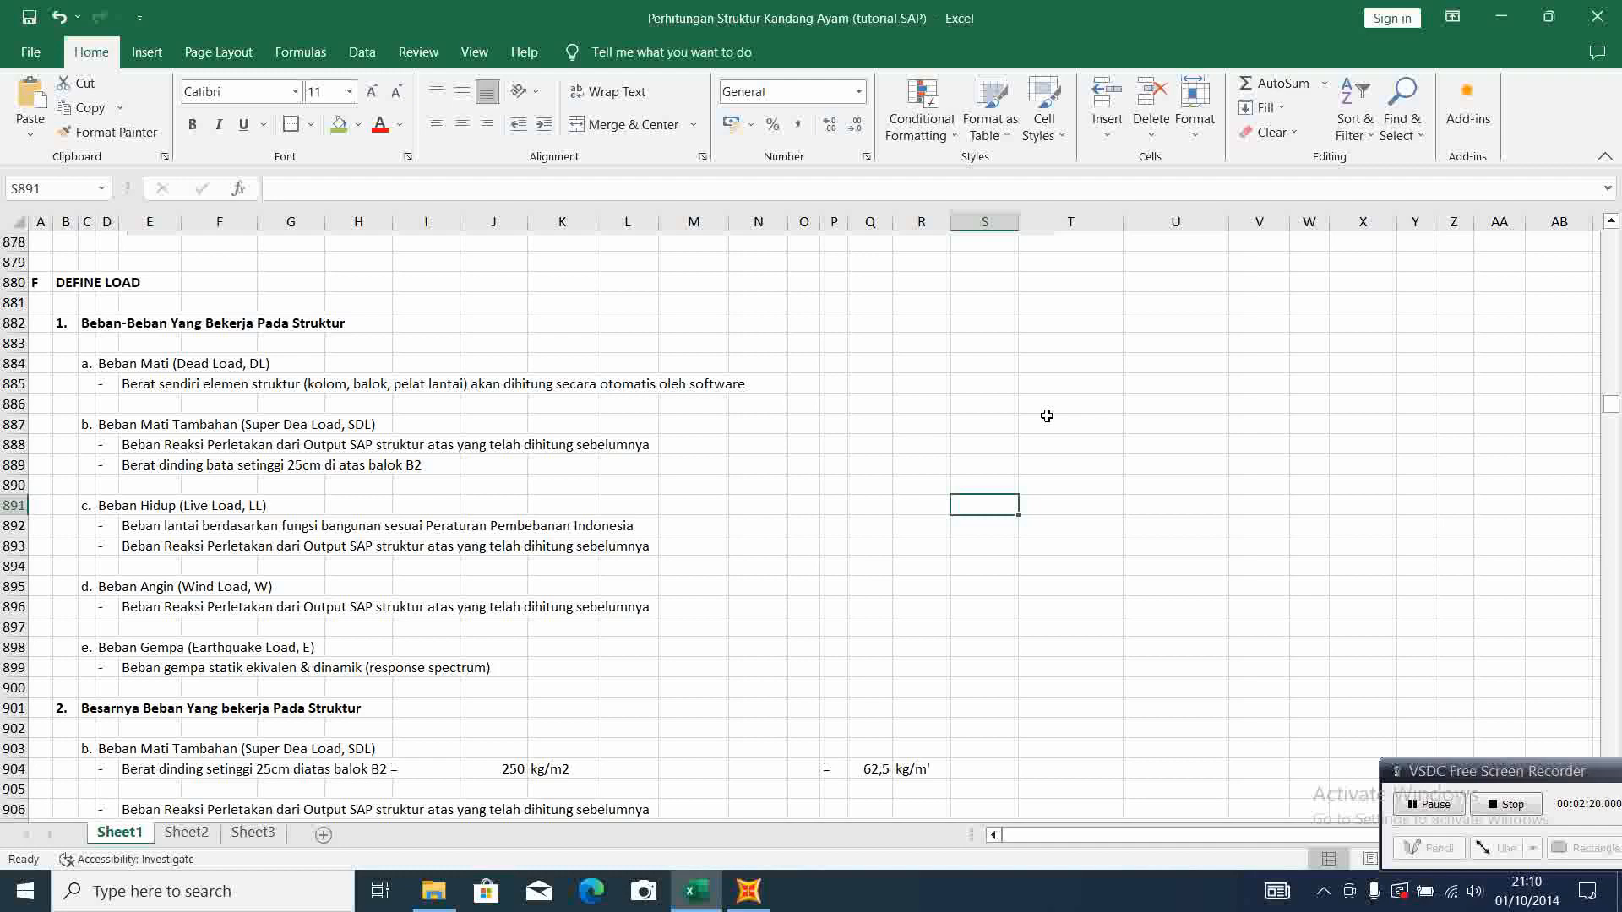
pyautogui.click(104, 425)
pyautogui.write('a')
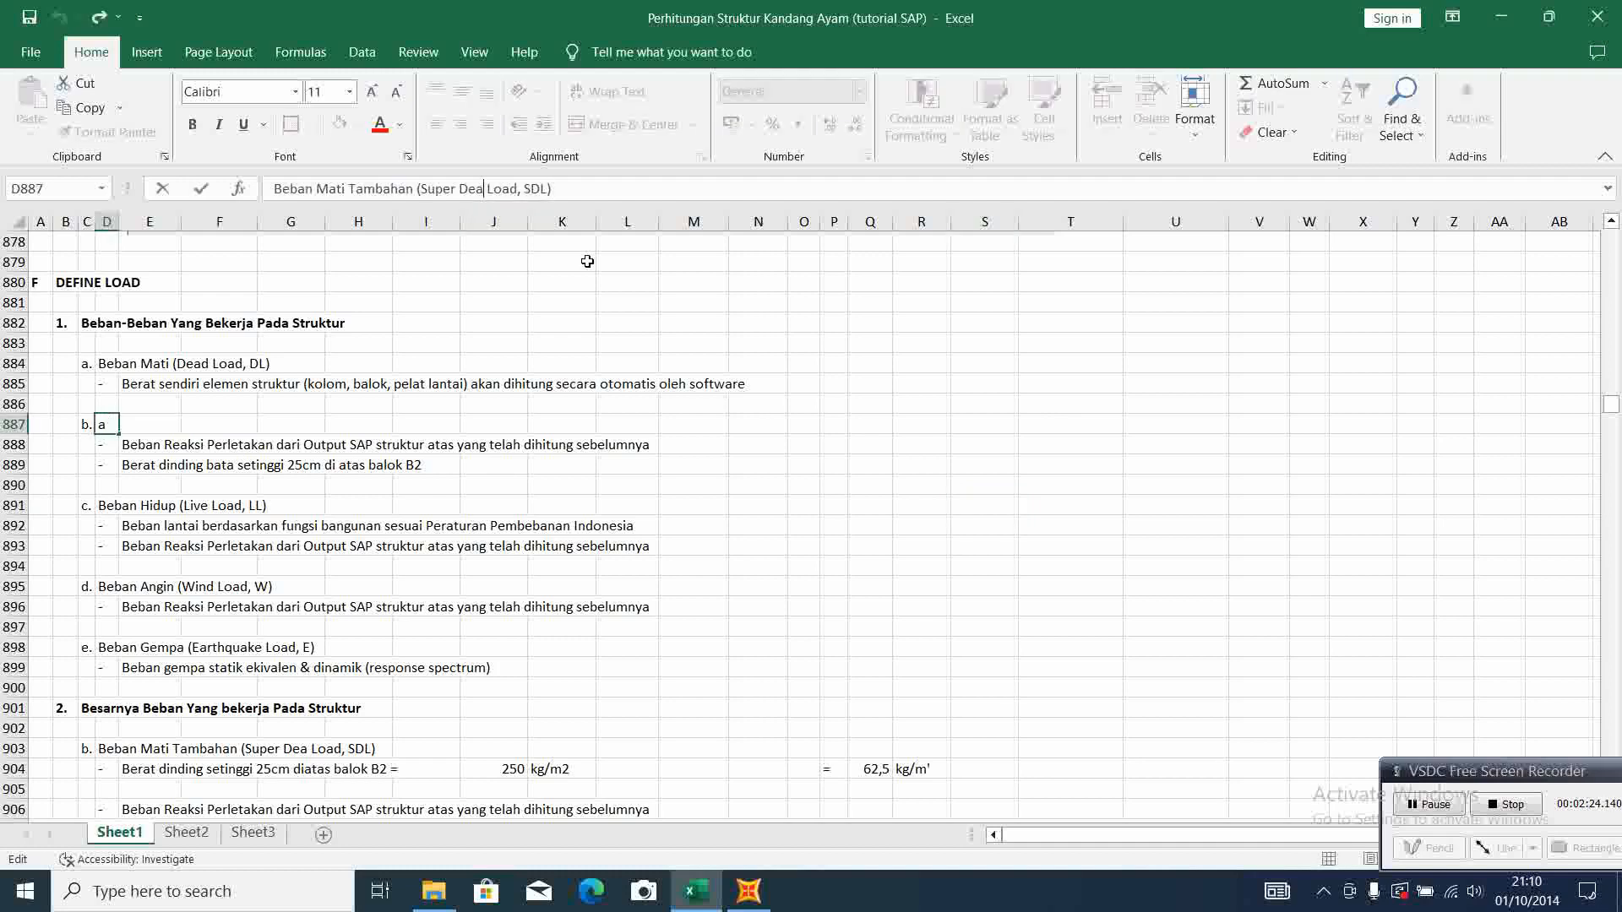
pyautogui.write('d')
pyautogui.press('Return')
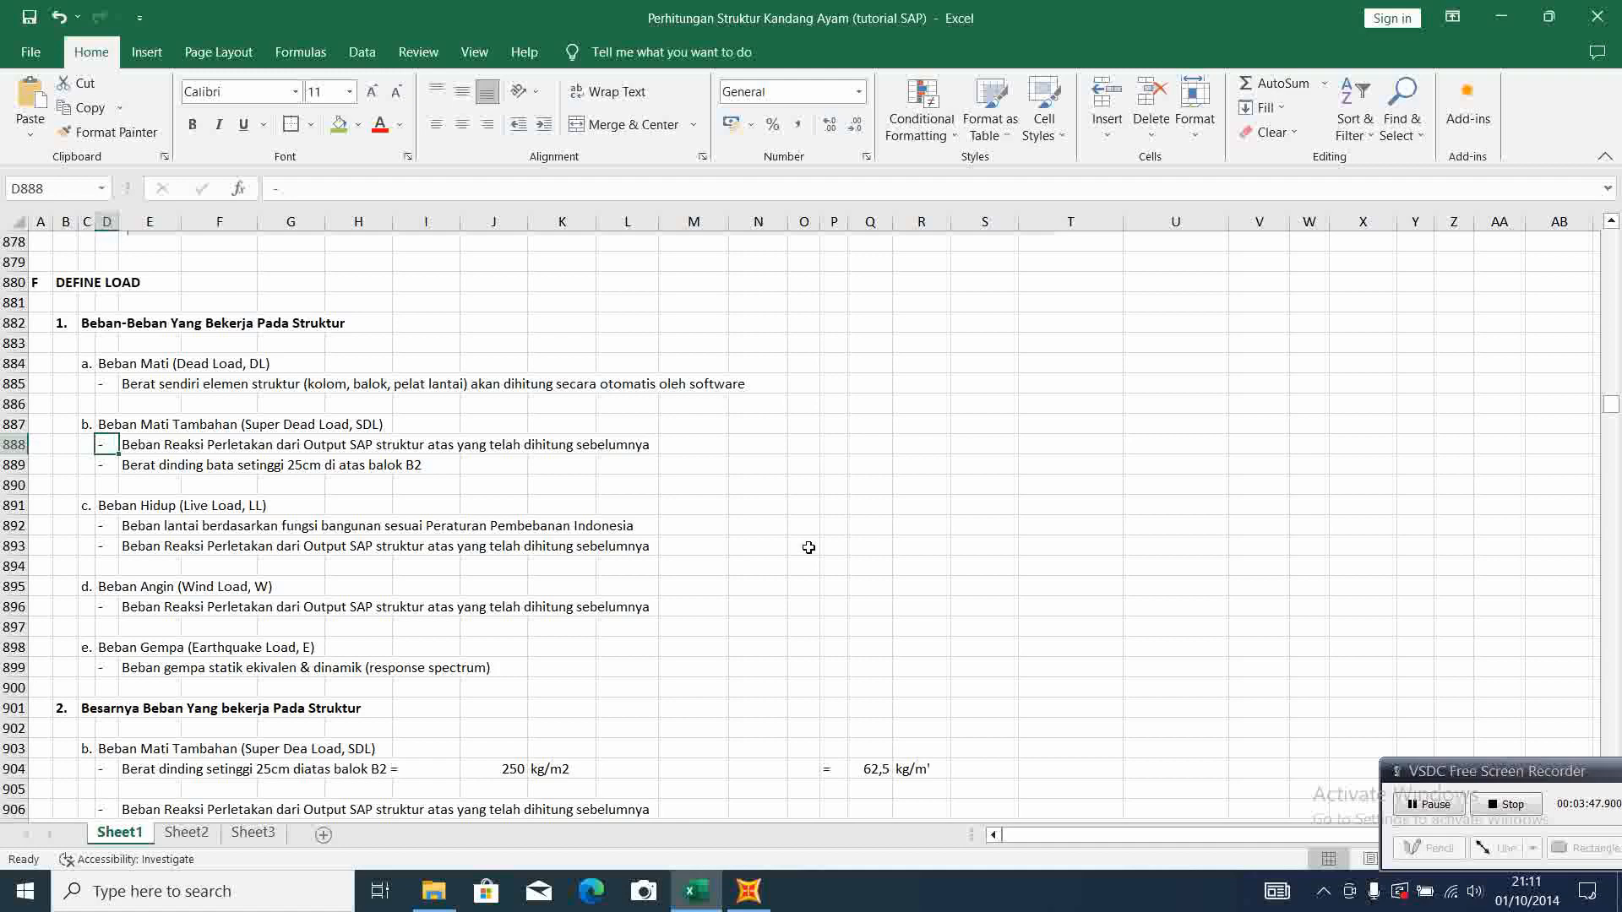
# Examine the super dead load section, including the brick wall load on beam B2 and the reactions at corner supports 1-2
pyautogui.scroll(-4, 808, 547)
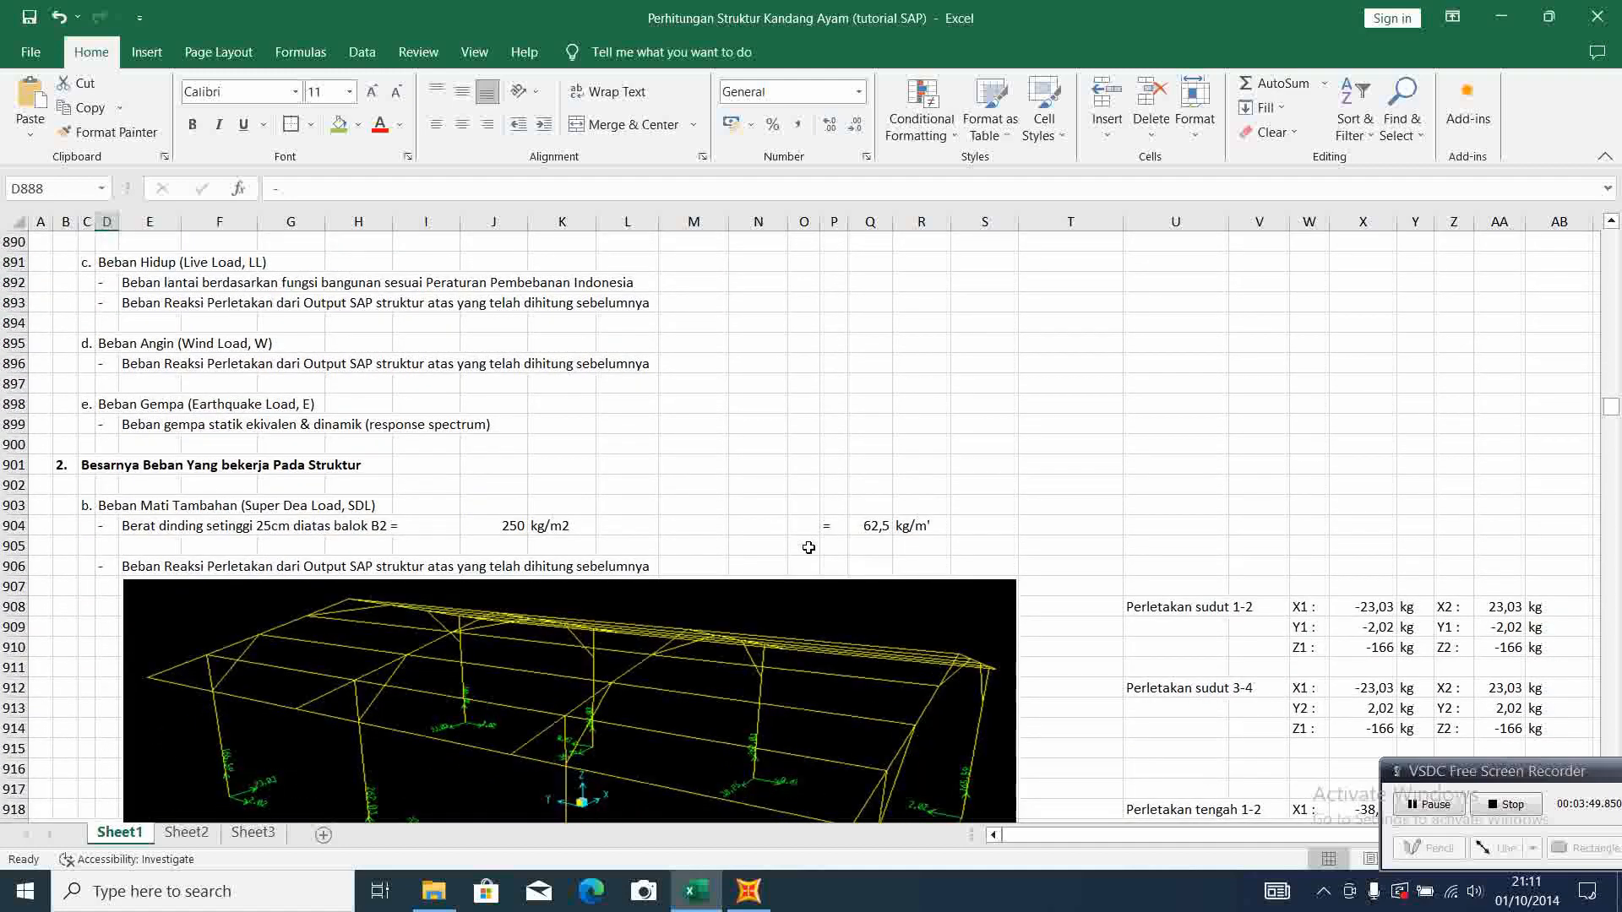
pyautogui.scroll(-2, 809, 547)
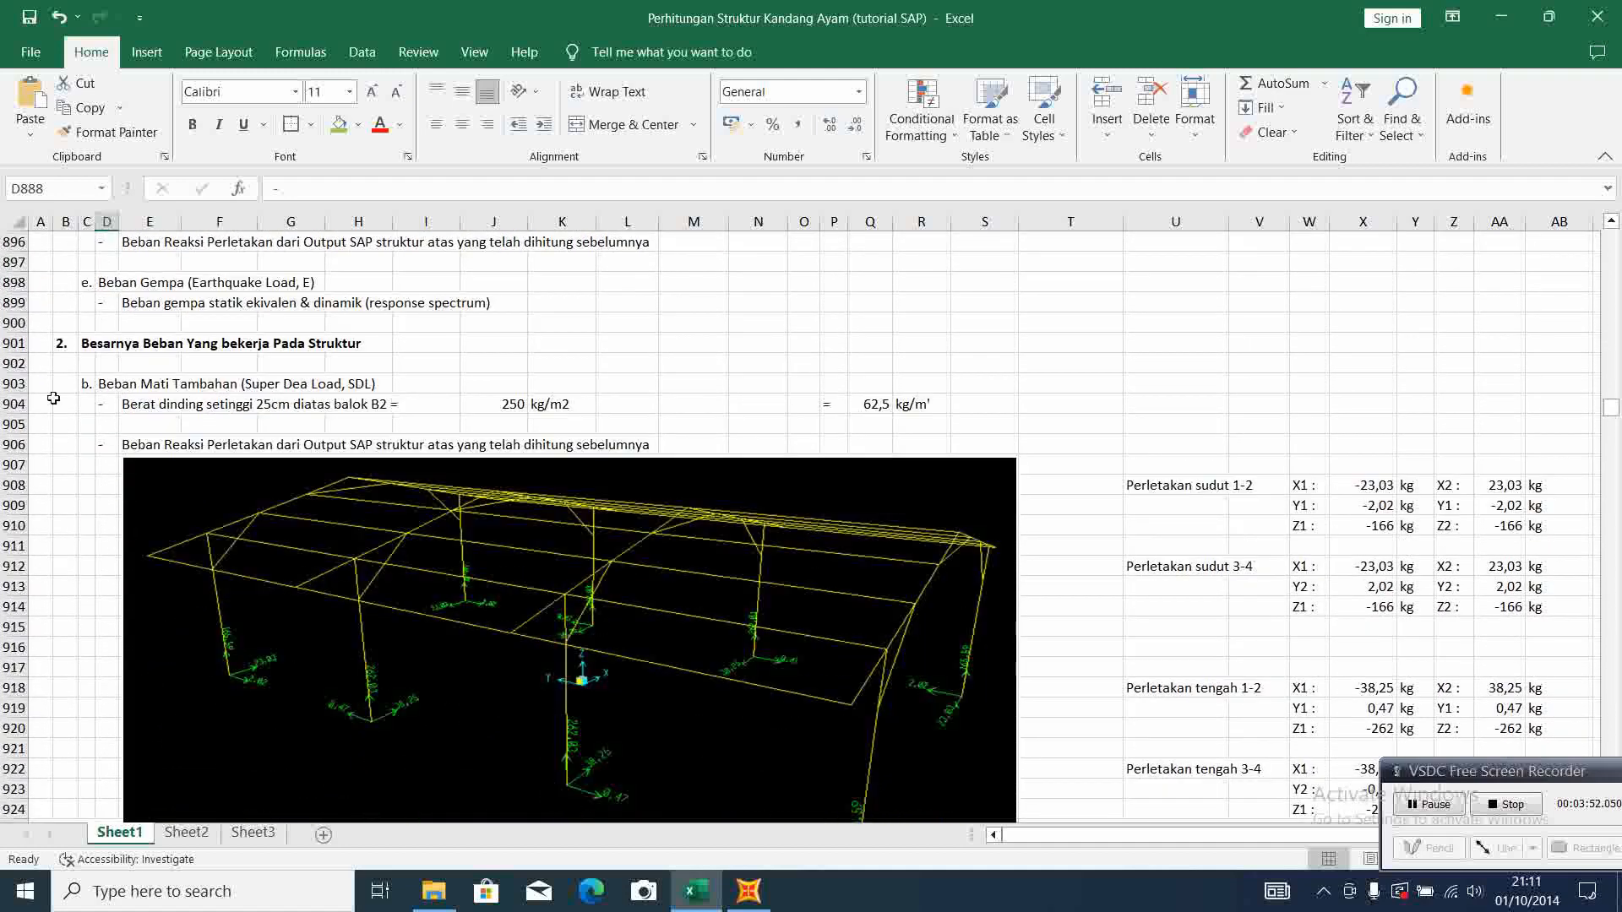
pyautogui.scroll(-1, 56, 381)
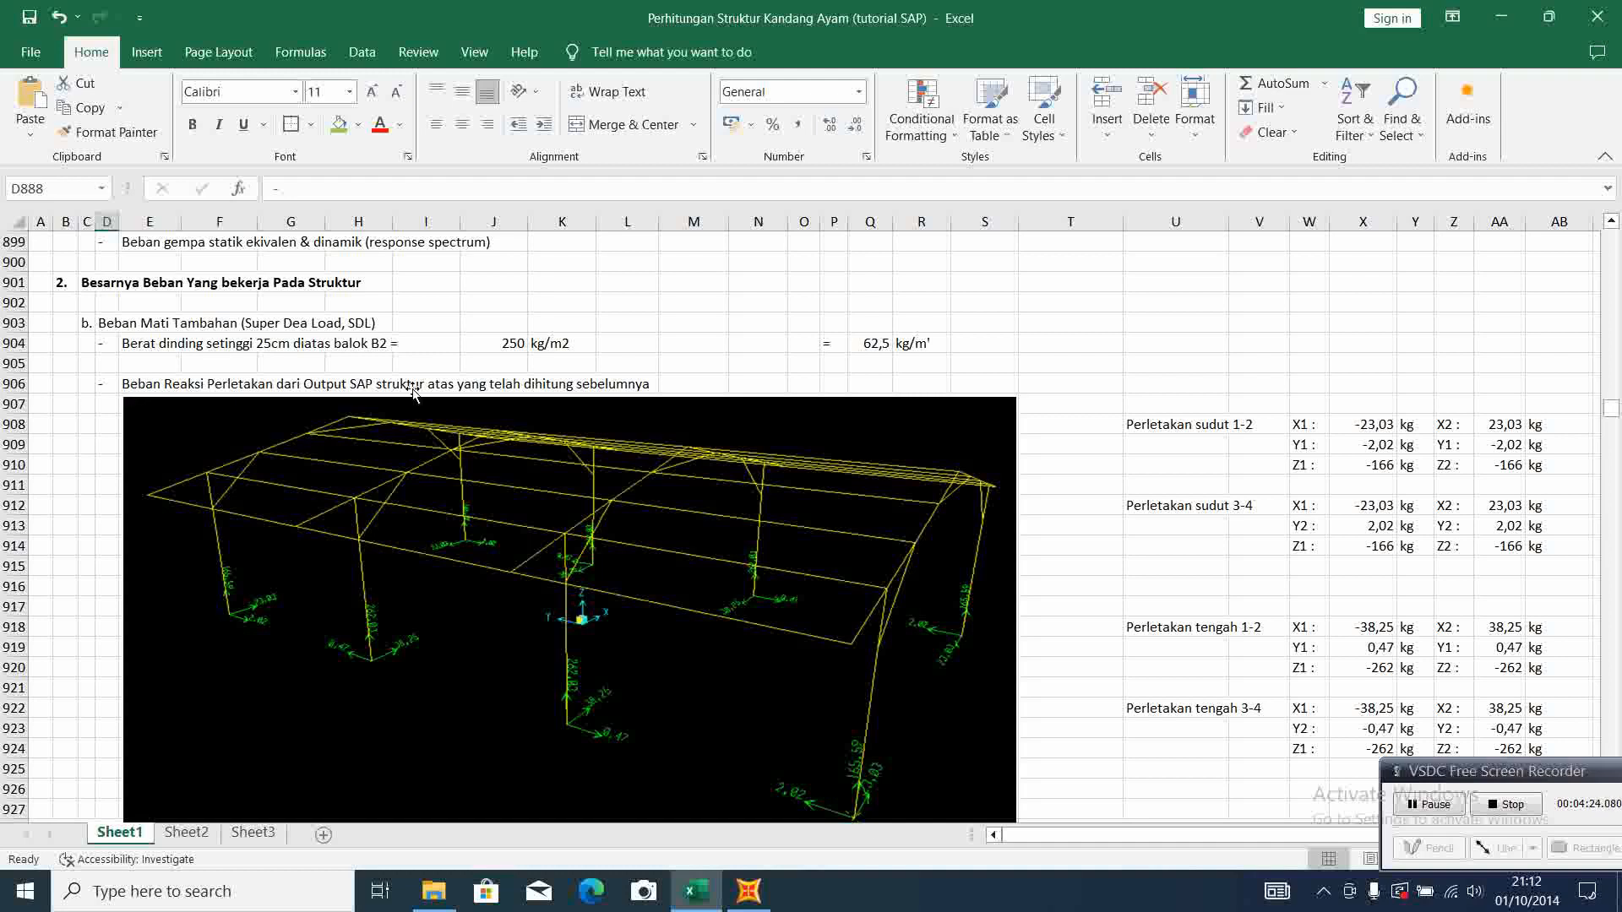
pyautogui.scroll(-1, 681, 359)
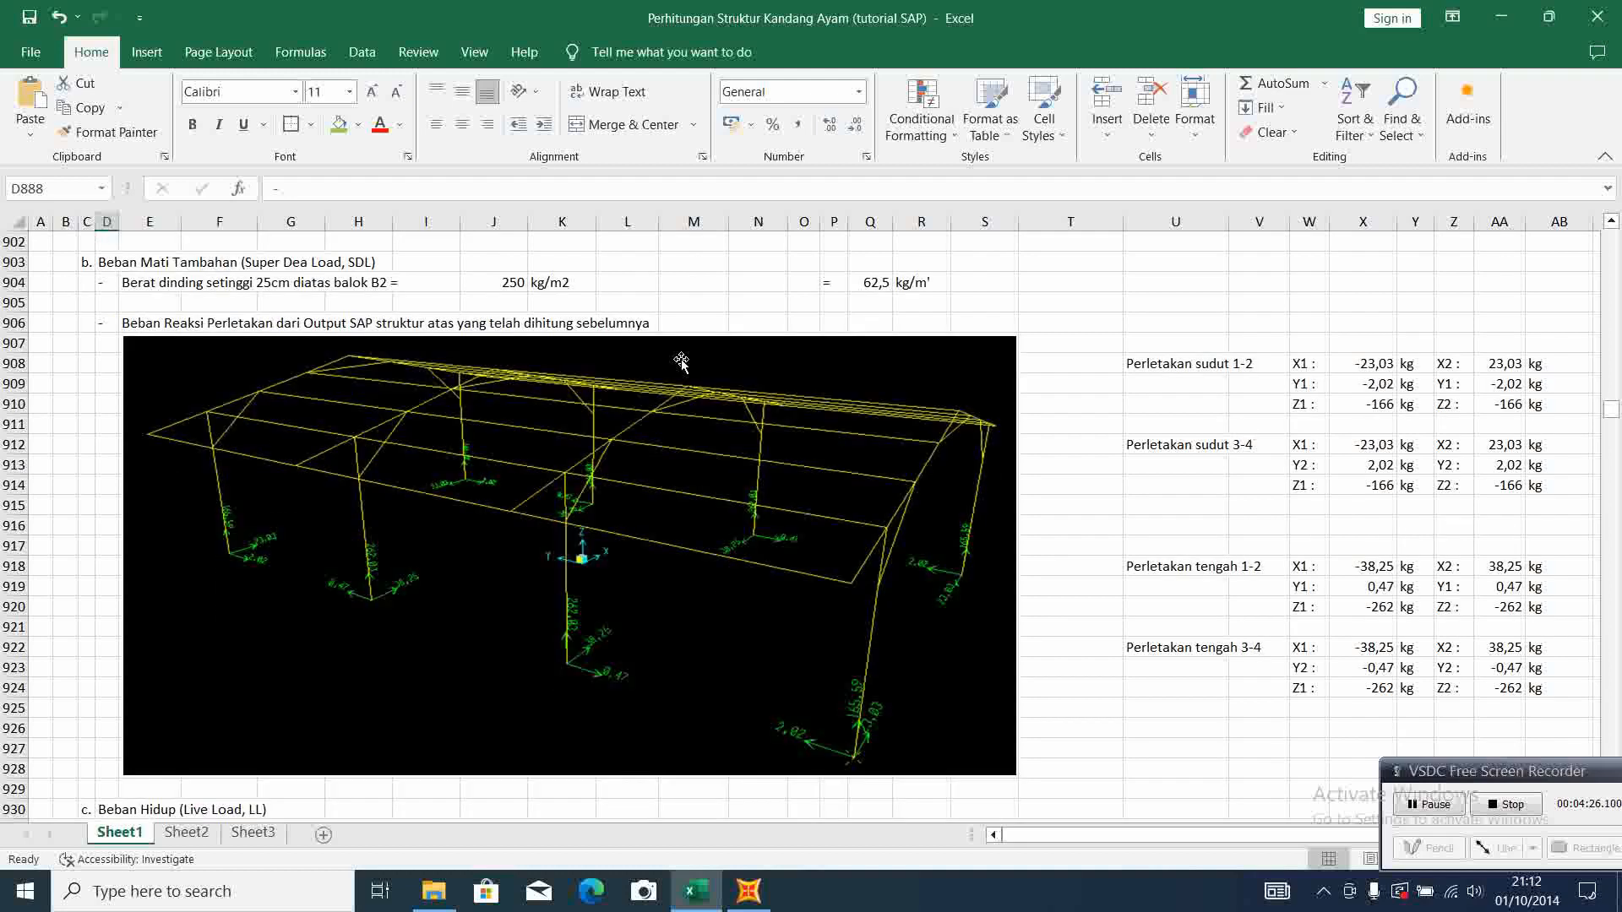
pyautogui.scroll(-1, 737, 427)
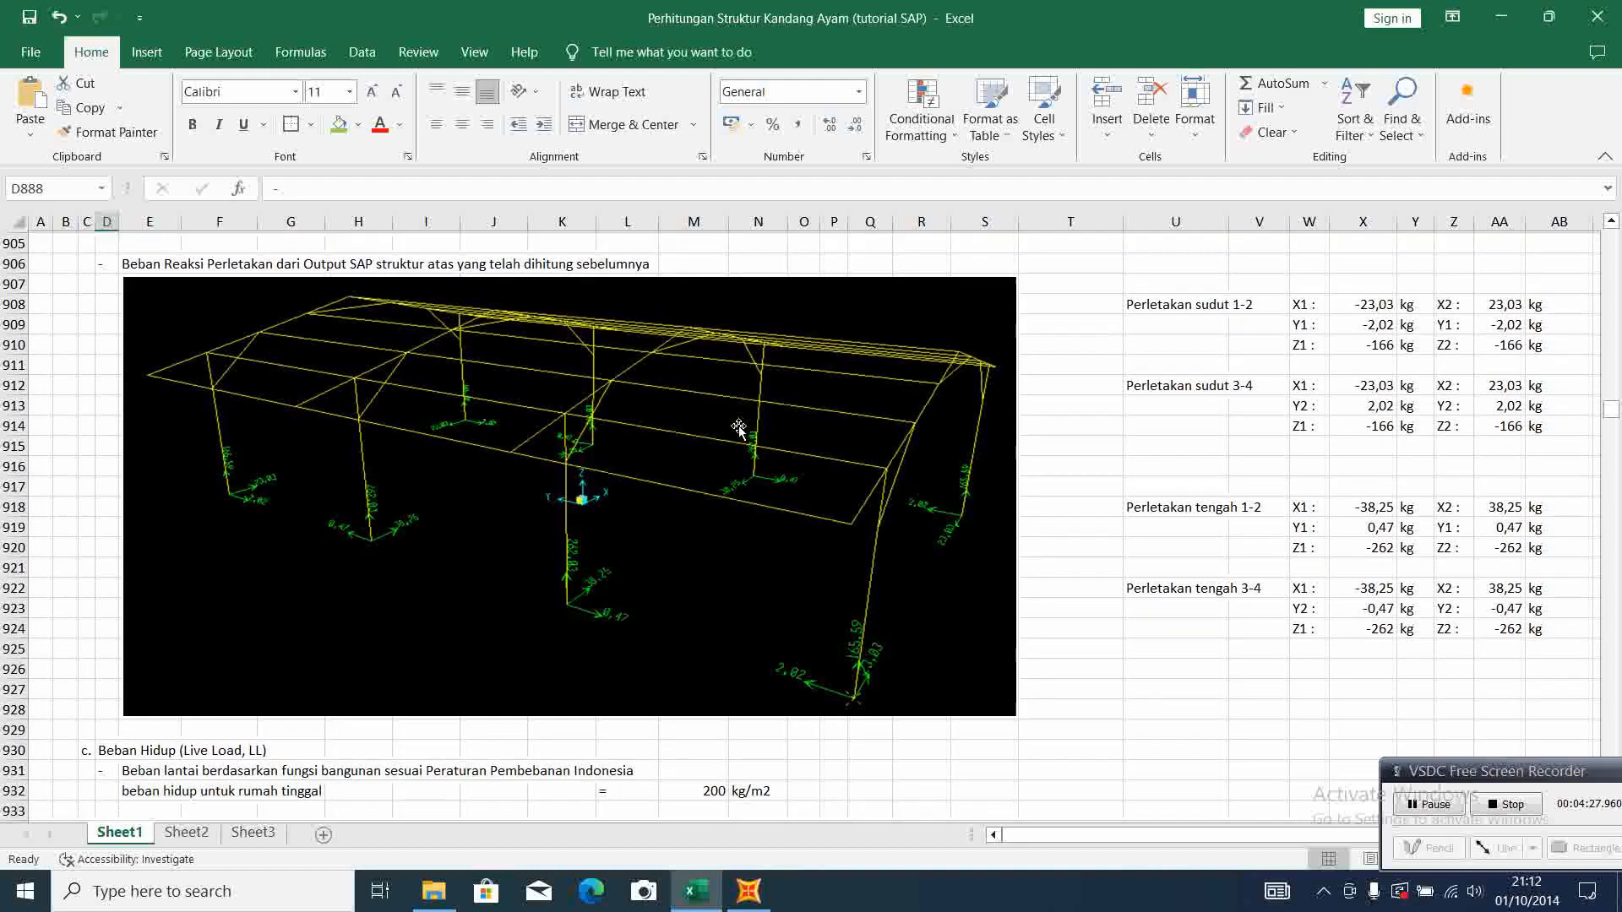
pyautogui.scroll(1, 743, 469)
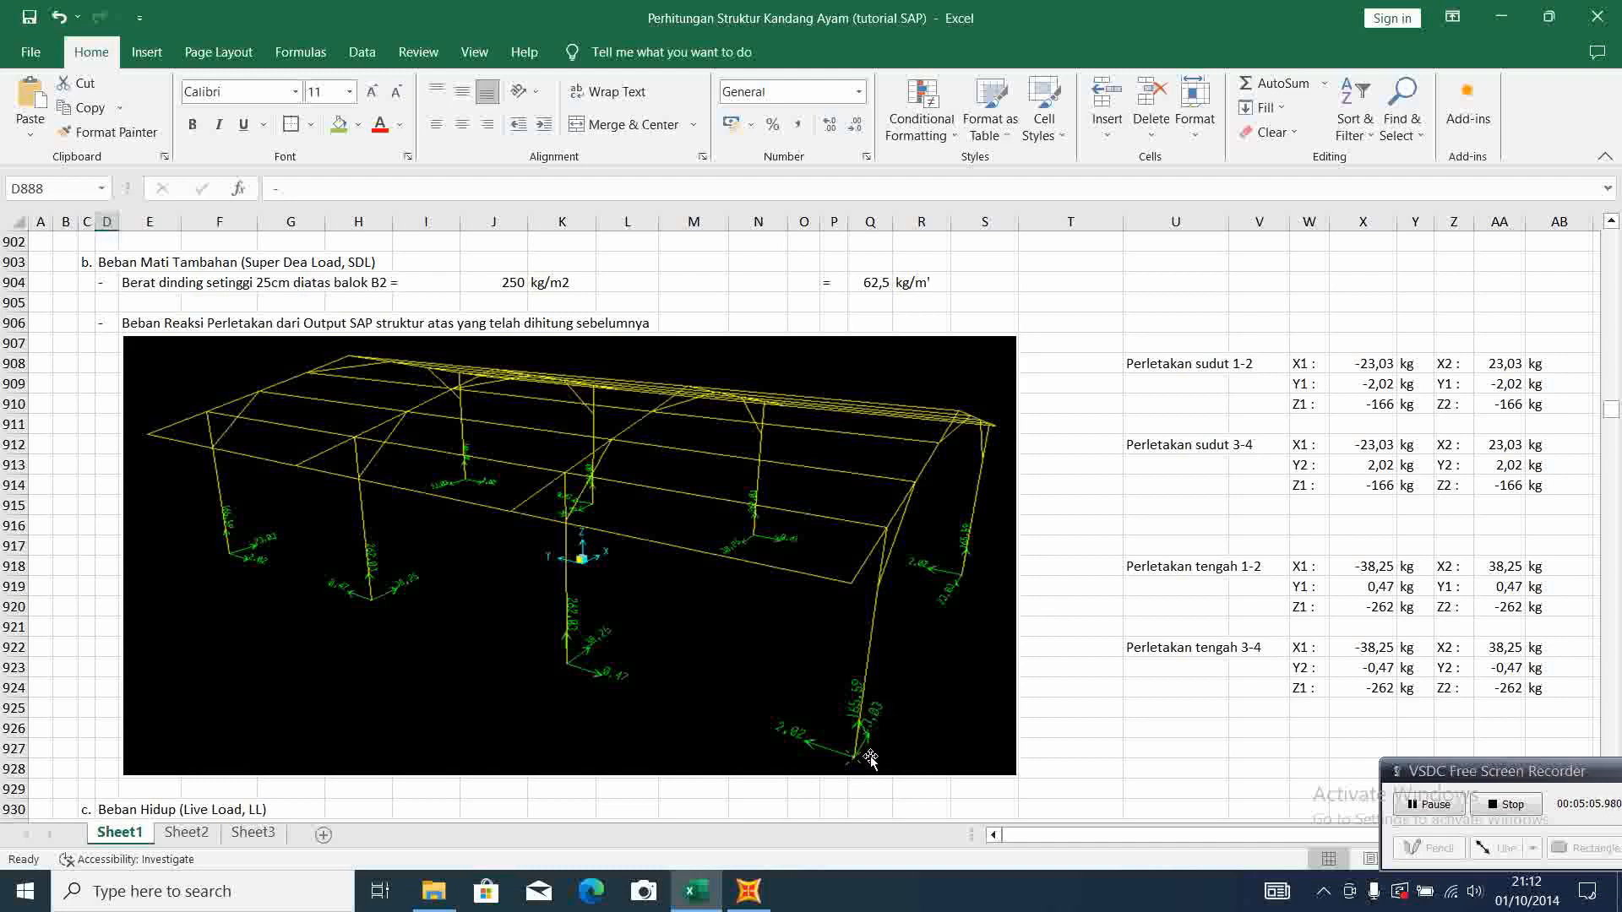
pyautogui.click(1356, 363)
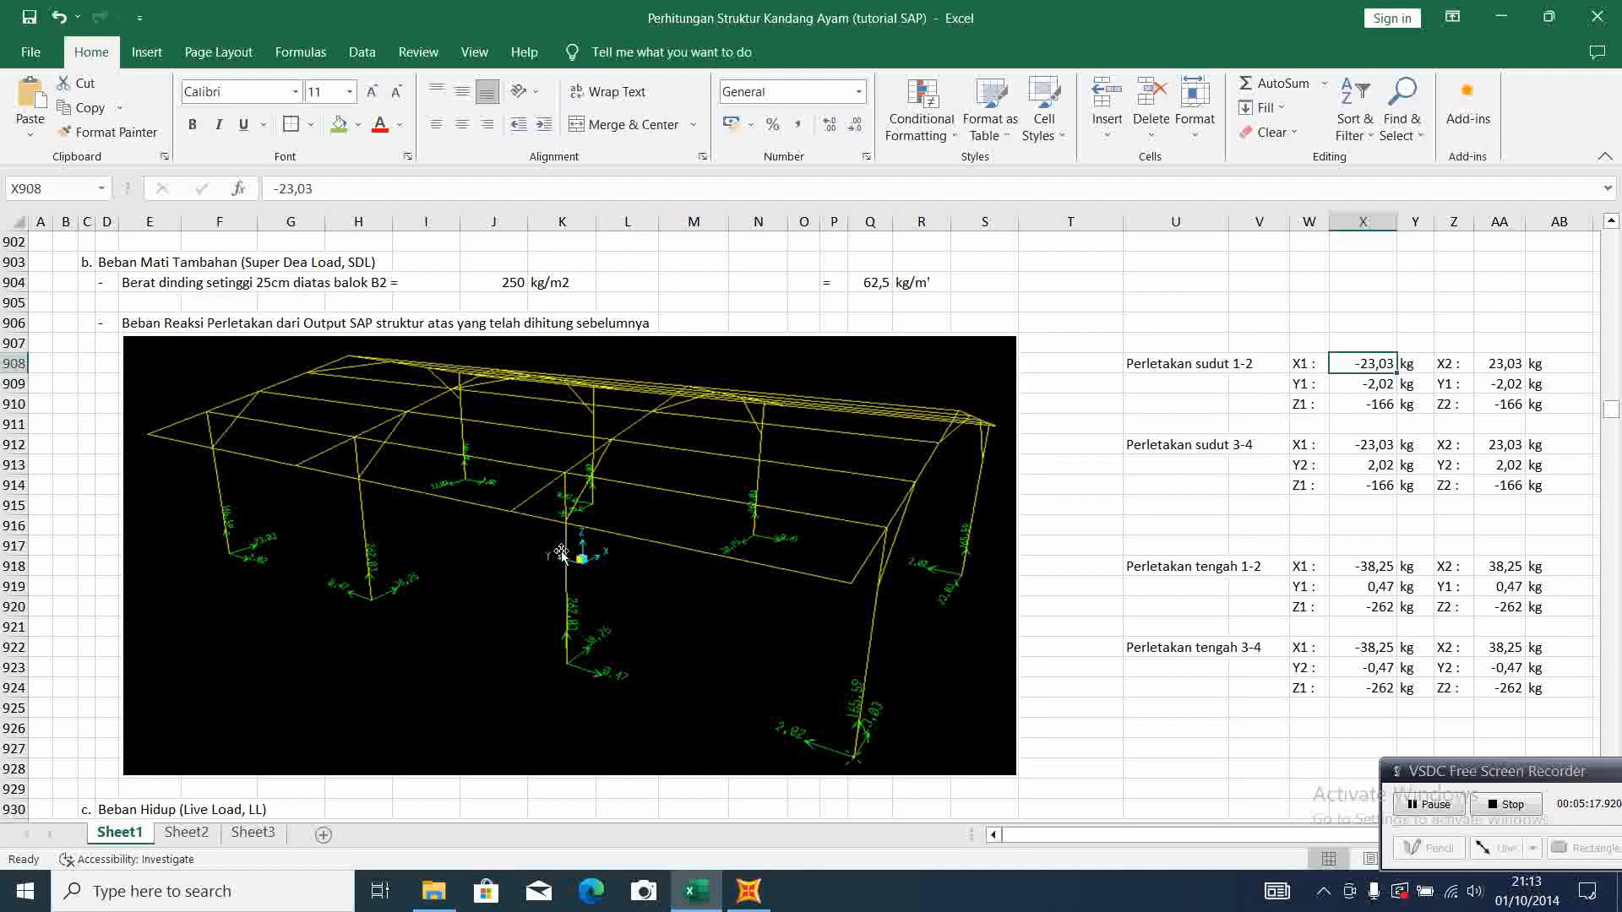
pyautogui.click(1347, 382)
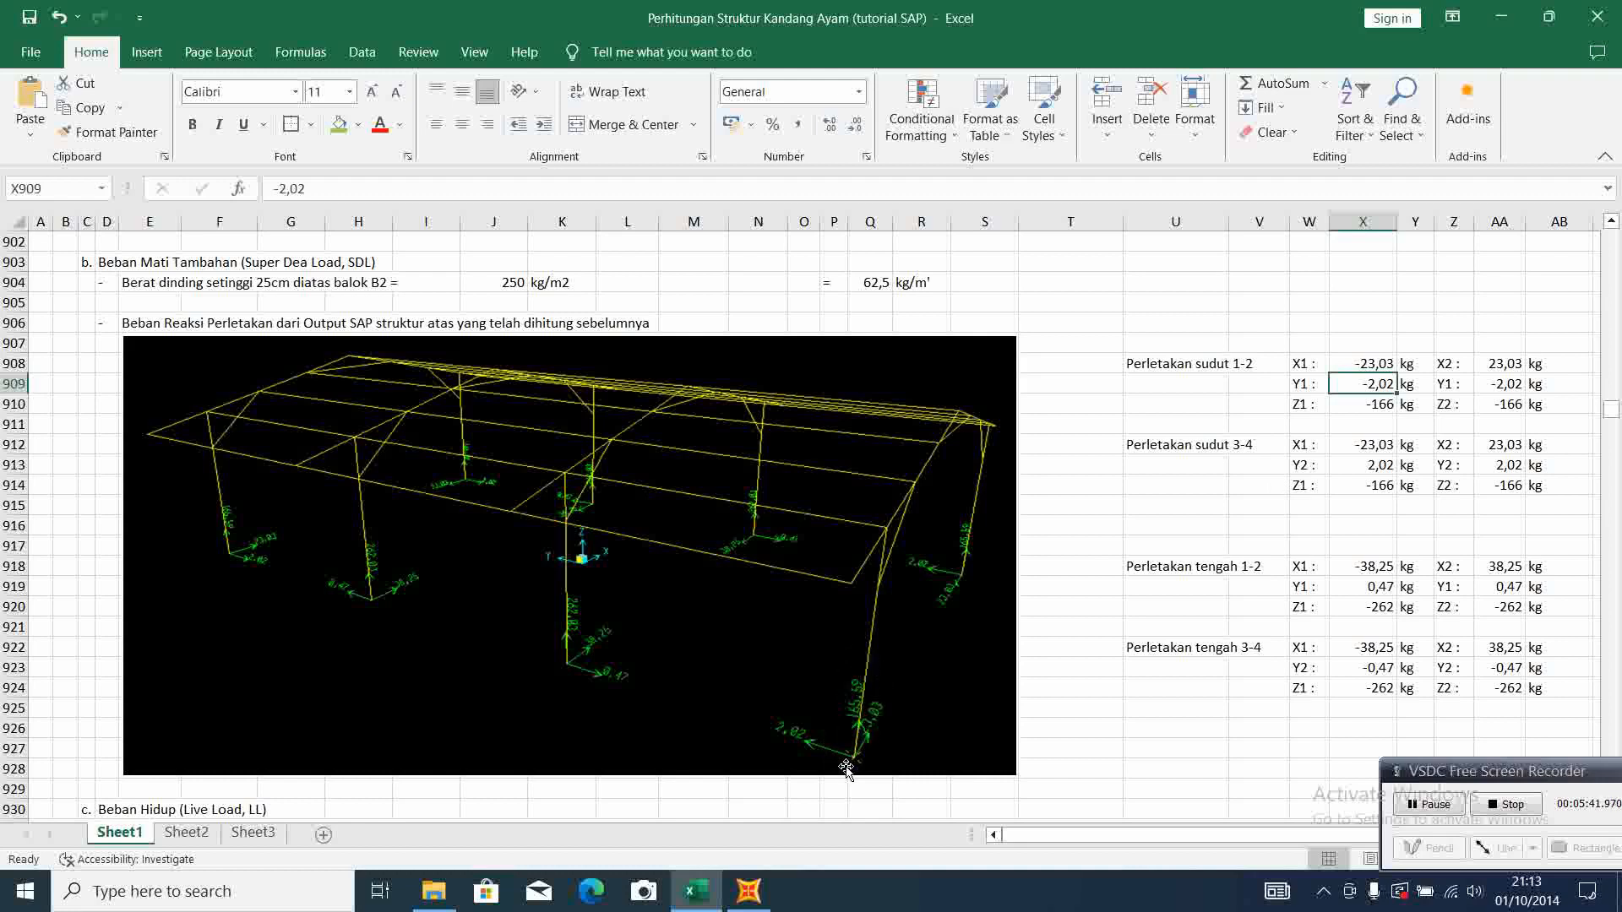
pyautogui.click(1356, 404)
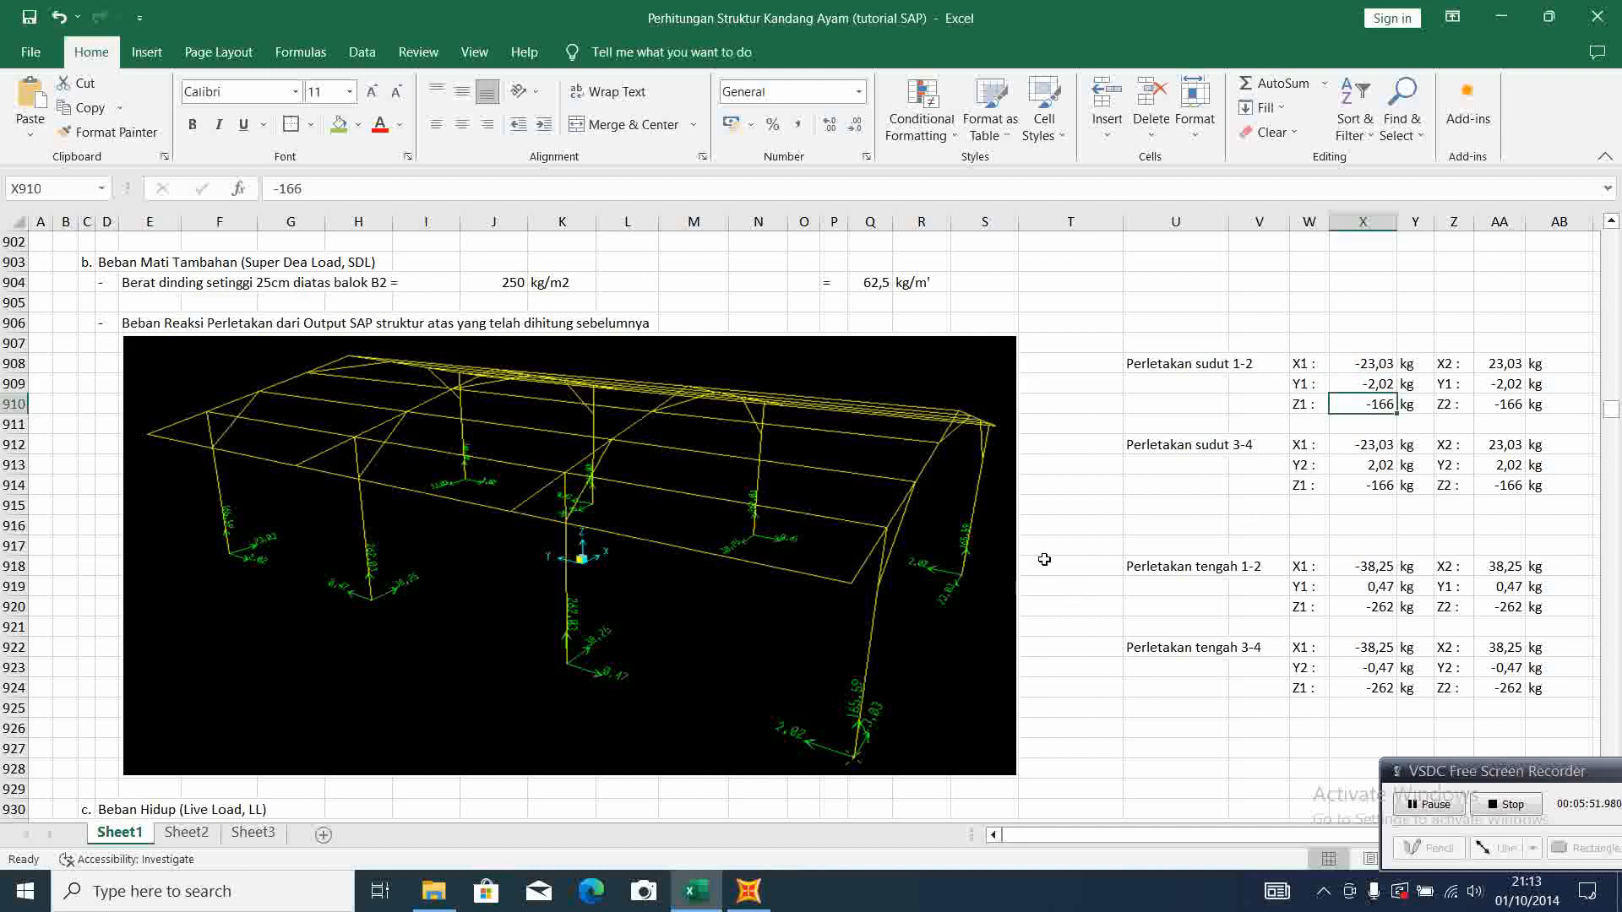
# Examine the live load section, including the residential floor load and the support reactions from the upper structure
pyautogui.scroll(-3, 900, 639)
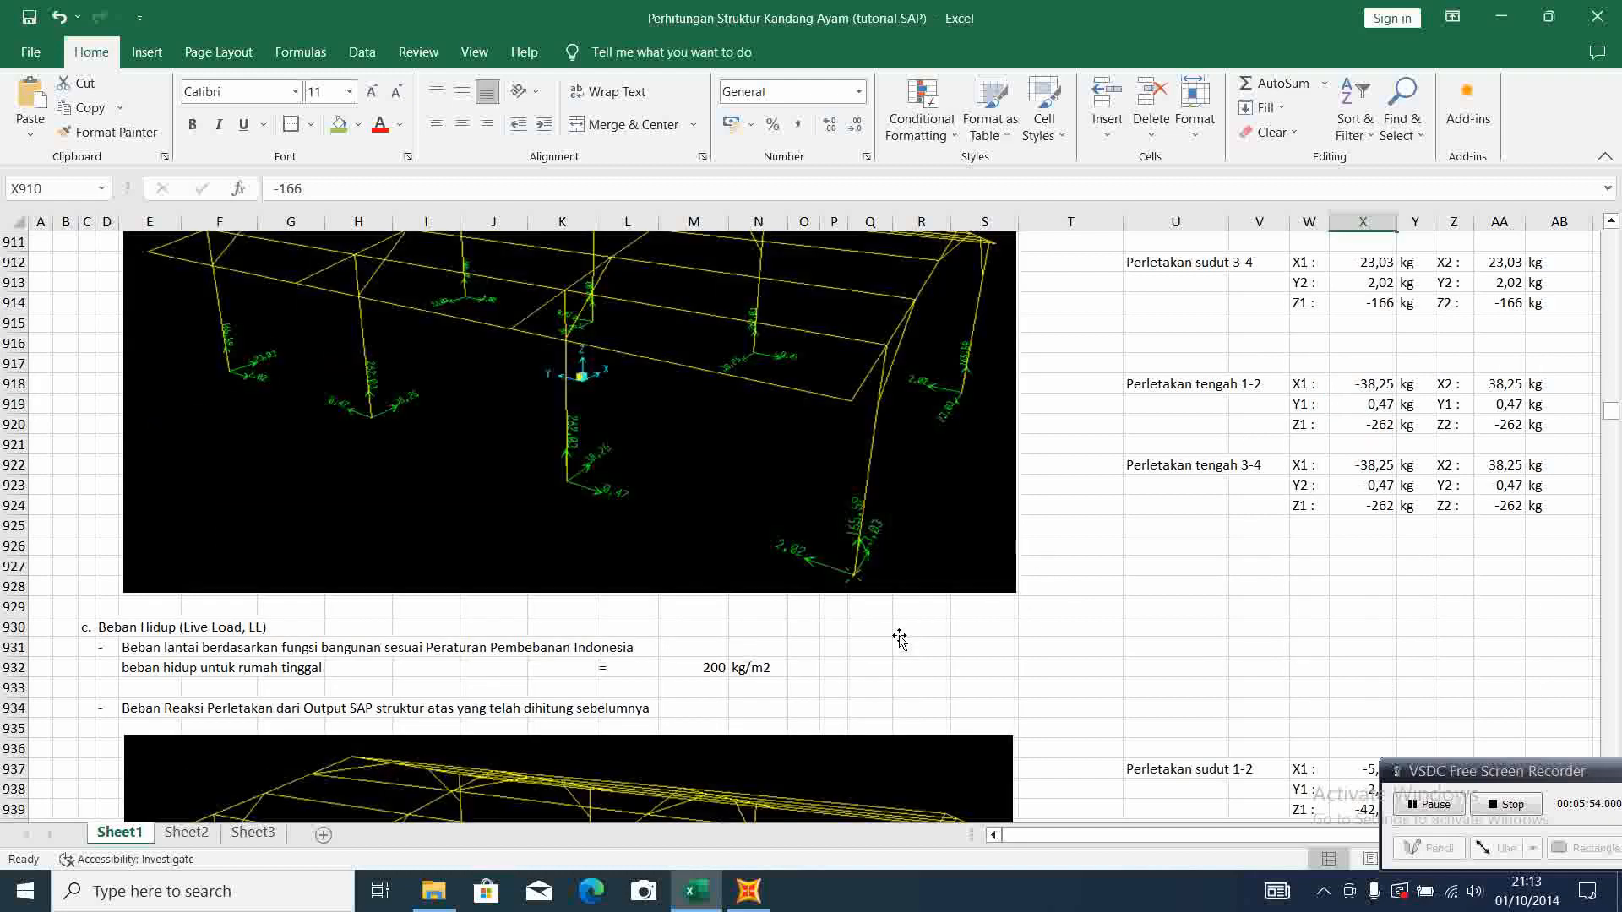
pyautogui.scroll(-2, 900, 639)
pyautogui.scroll(-2, 900, 636)
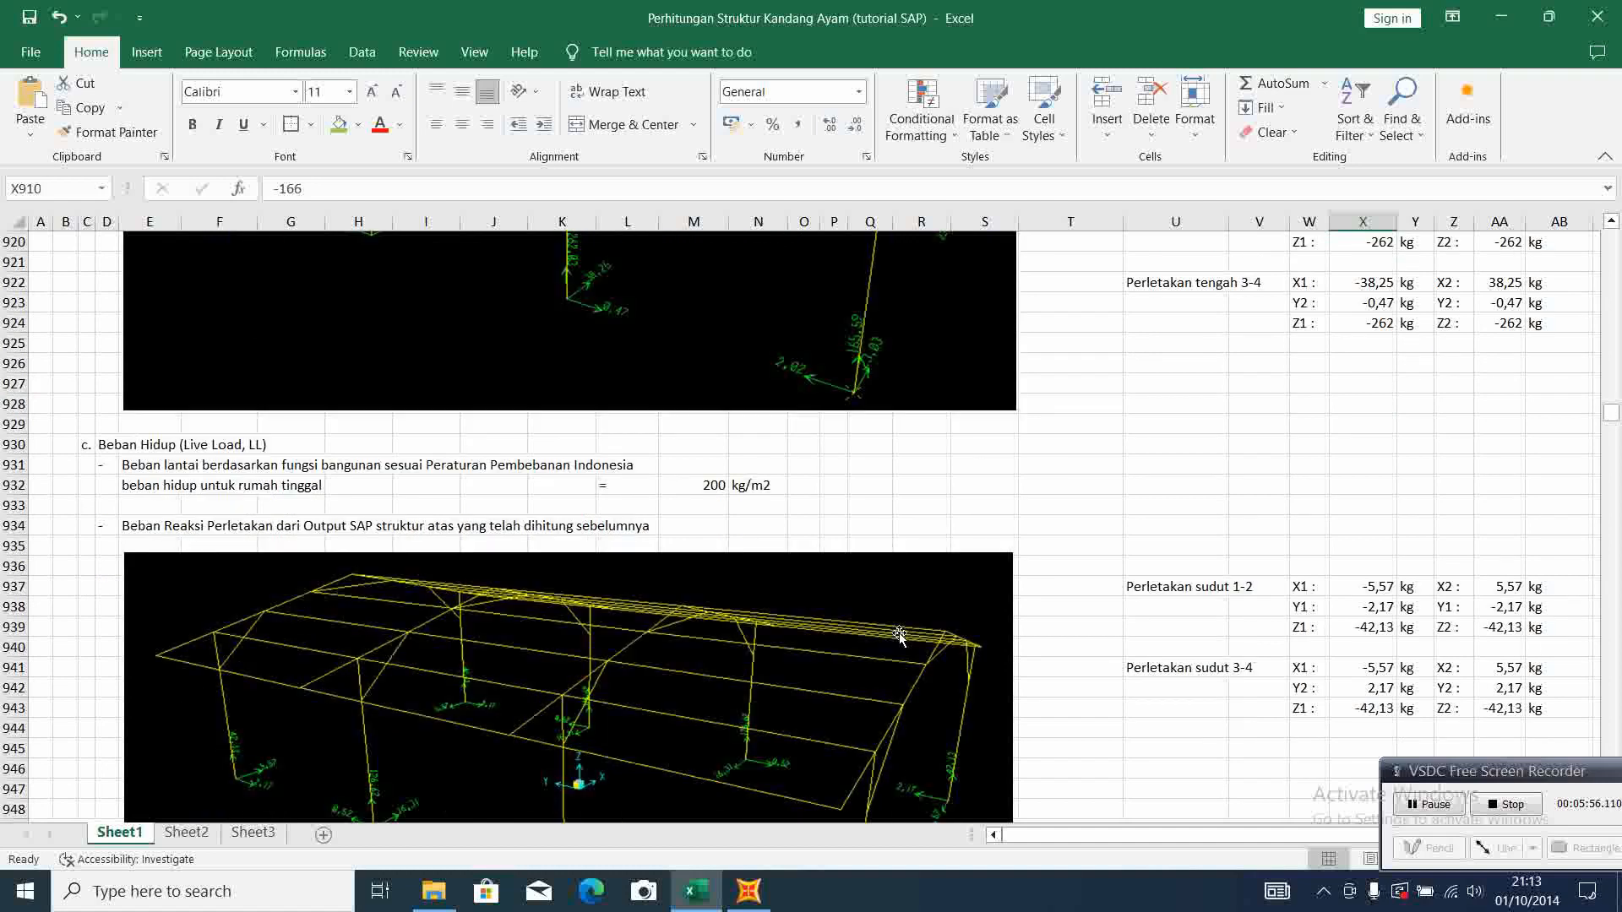
pyautogui.scroll(-1, 899, 633)
pyautogui.scroll(2, 899, 632)
pyautogui.scroll(1, 898, 632)
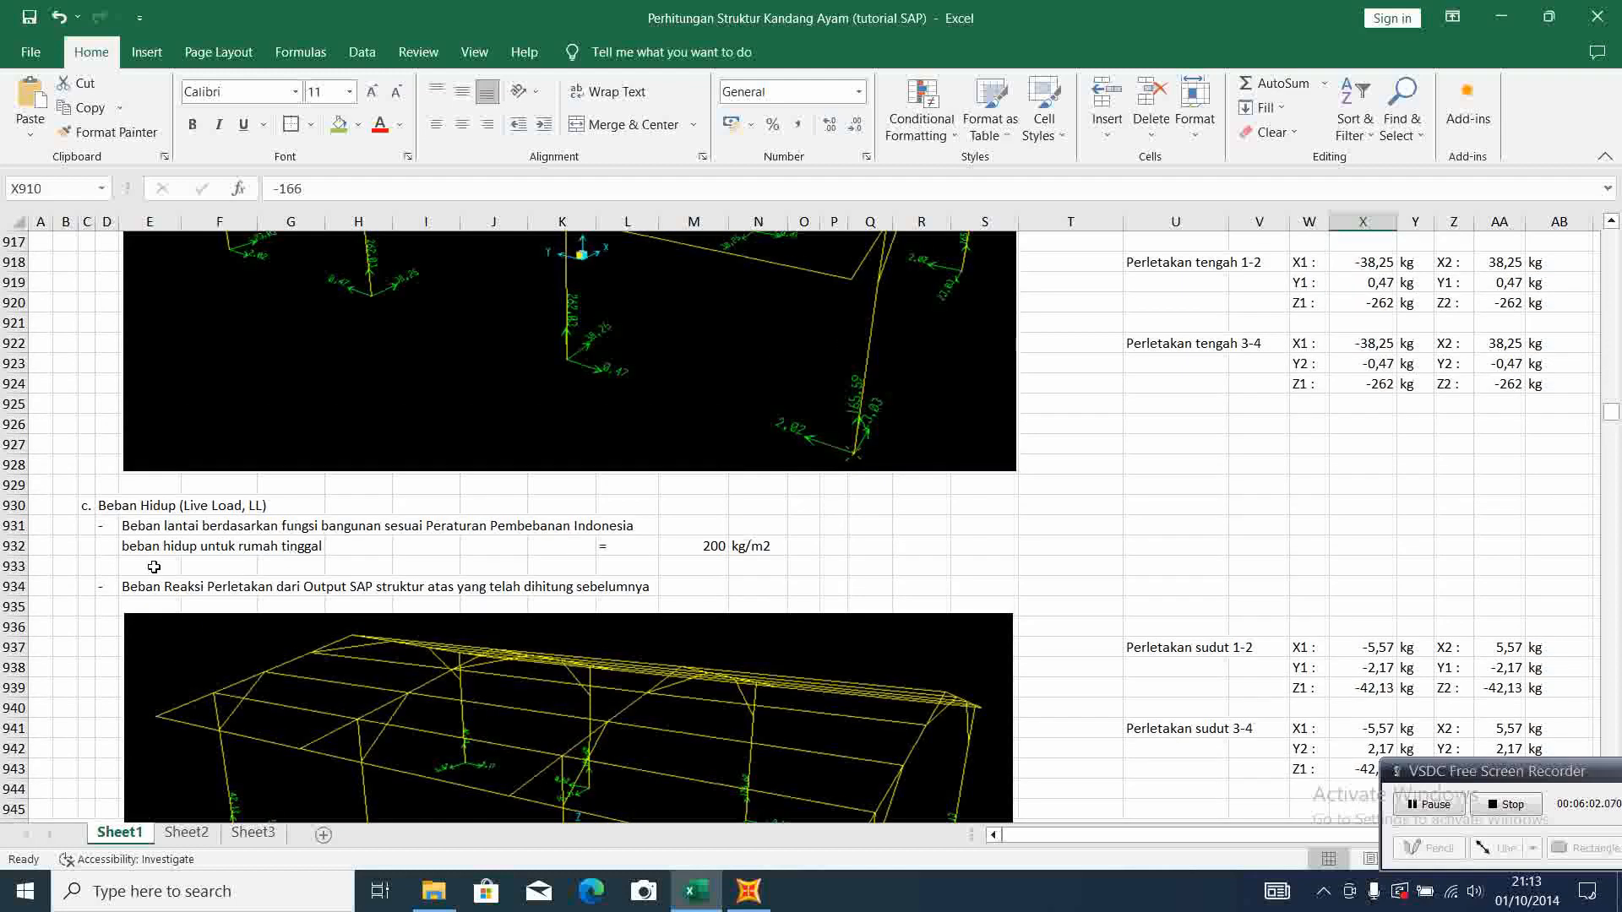
pyautogui.click(137, 545)
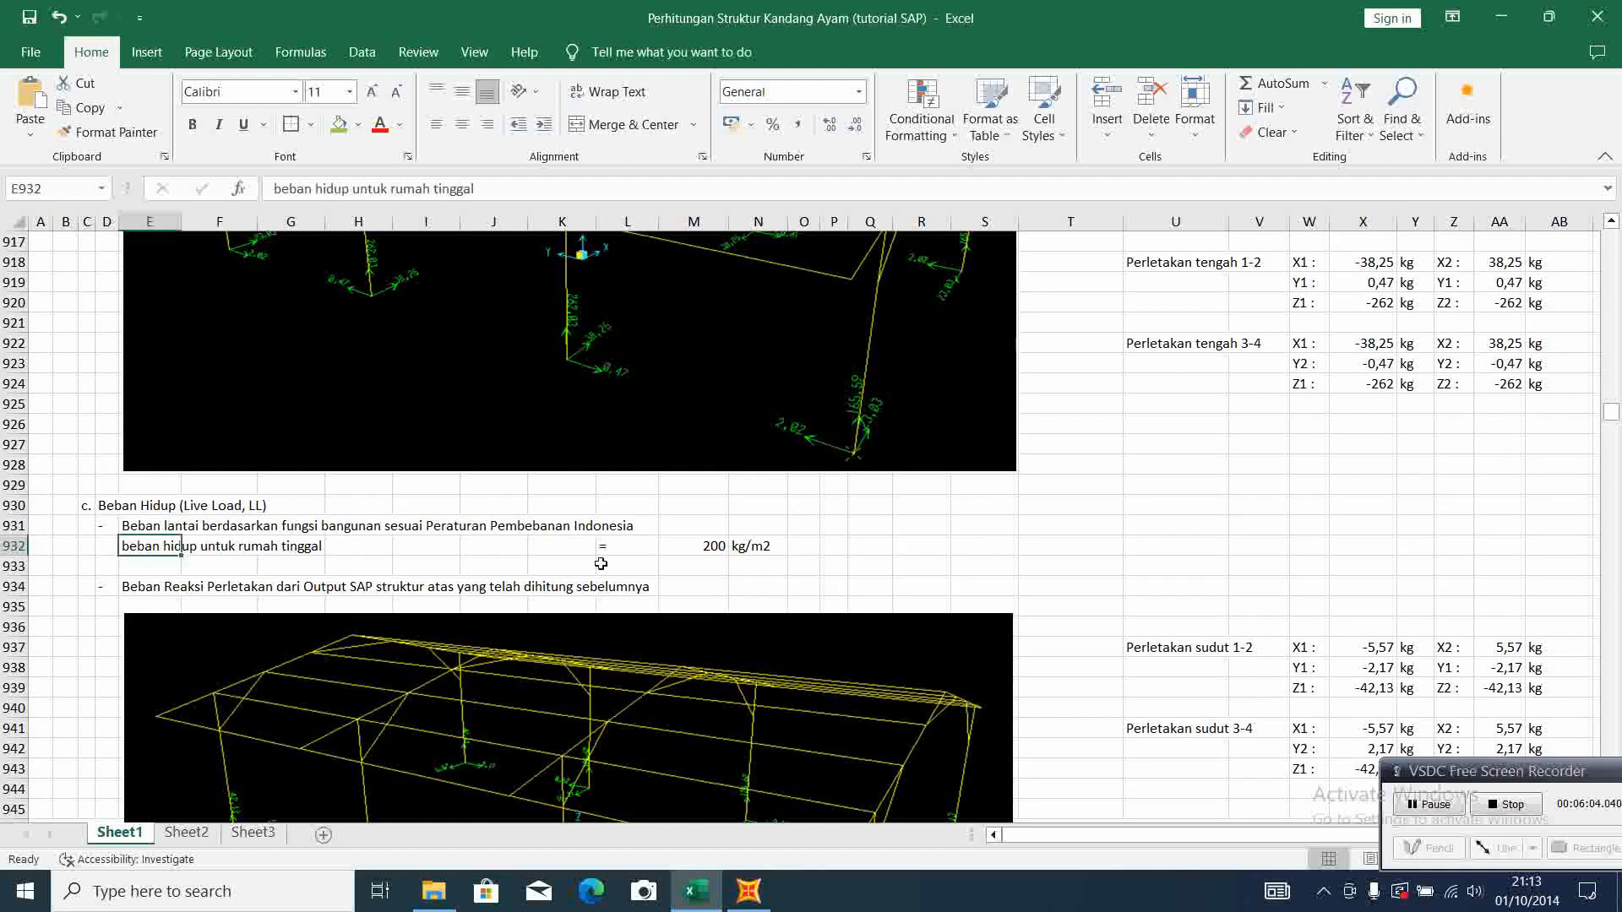
pyautogui.click(706, 545)
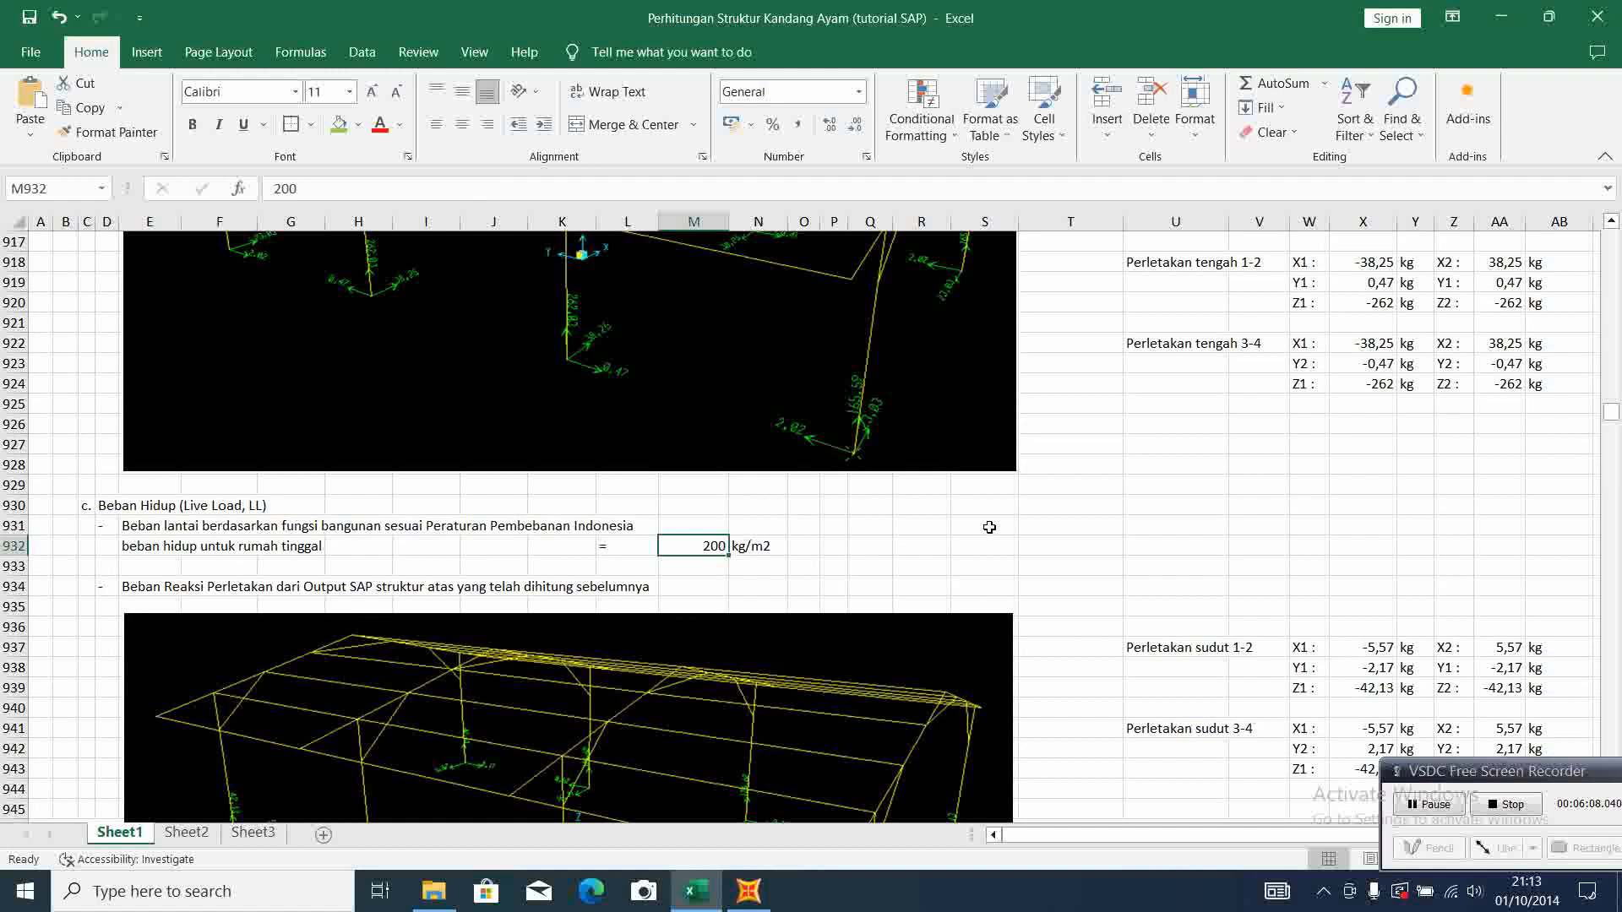
pyautogui.scroll(-3, 989, 527)
pyautogui.scroll(-1, 457, 501)
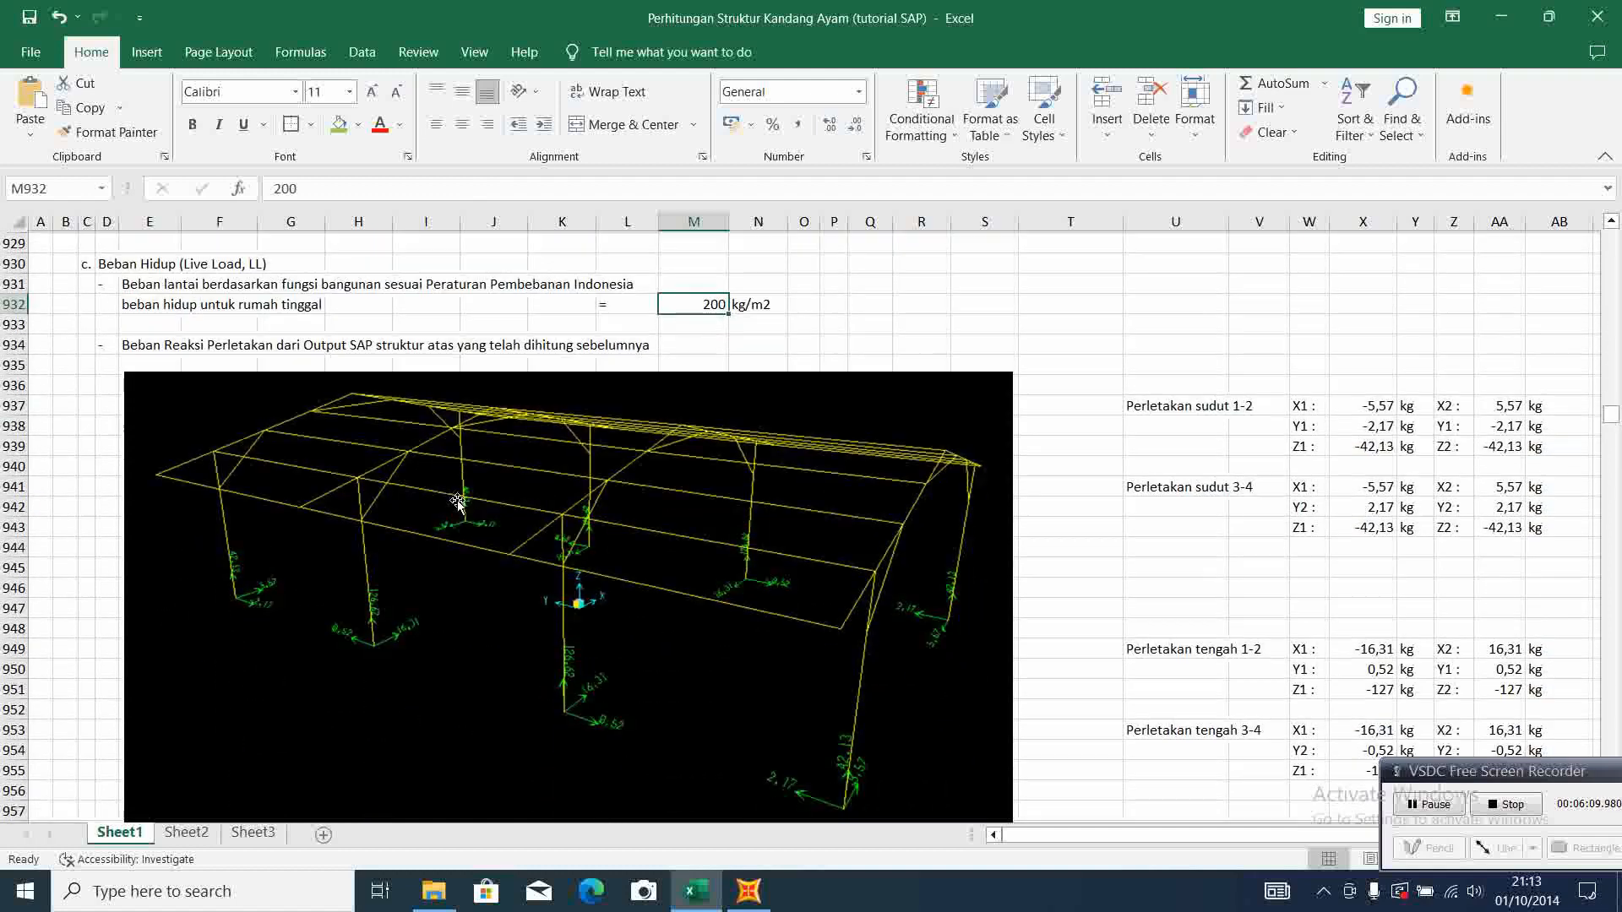
pyautogui.scroll(-1, 458, 501)
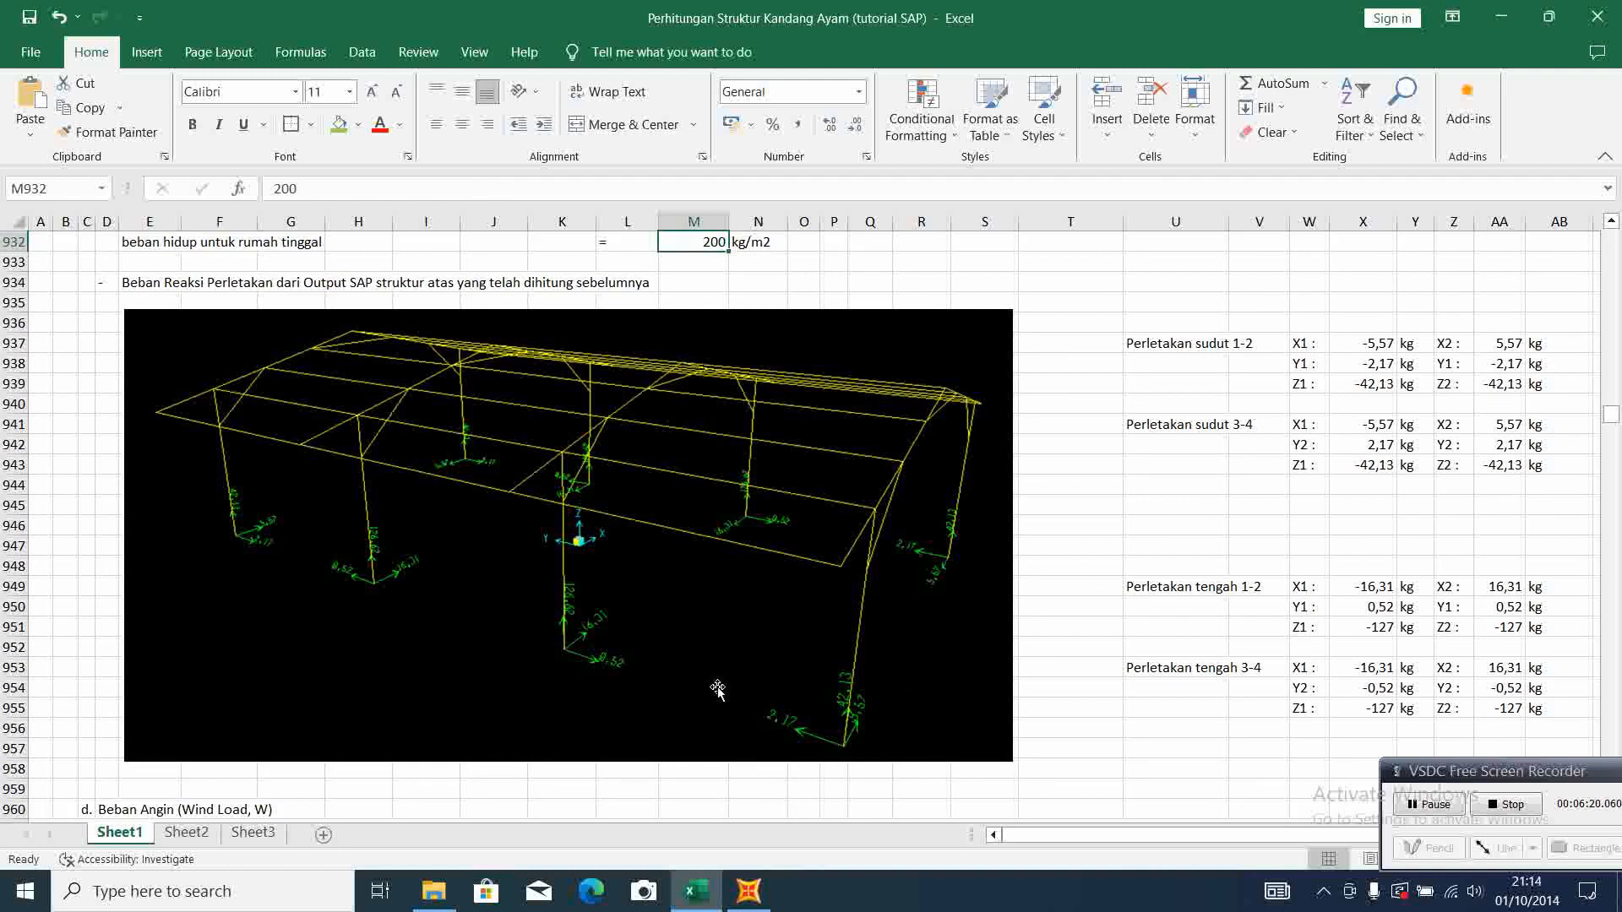
# Examine the wind load support reactions and the reference picture of the load patterns in the Define Load Pattern section
pyautogui.scroll(-4, 803, 658)
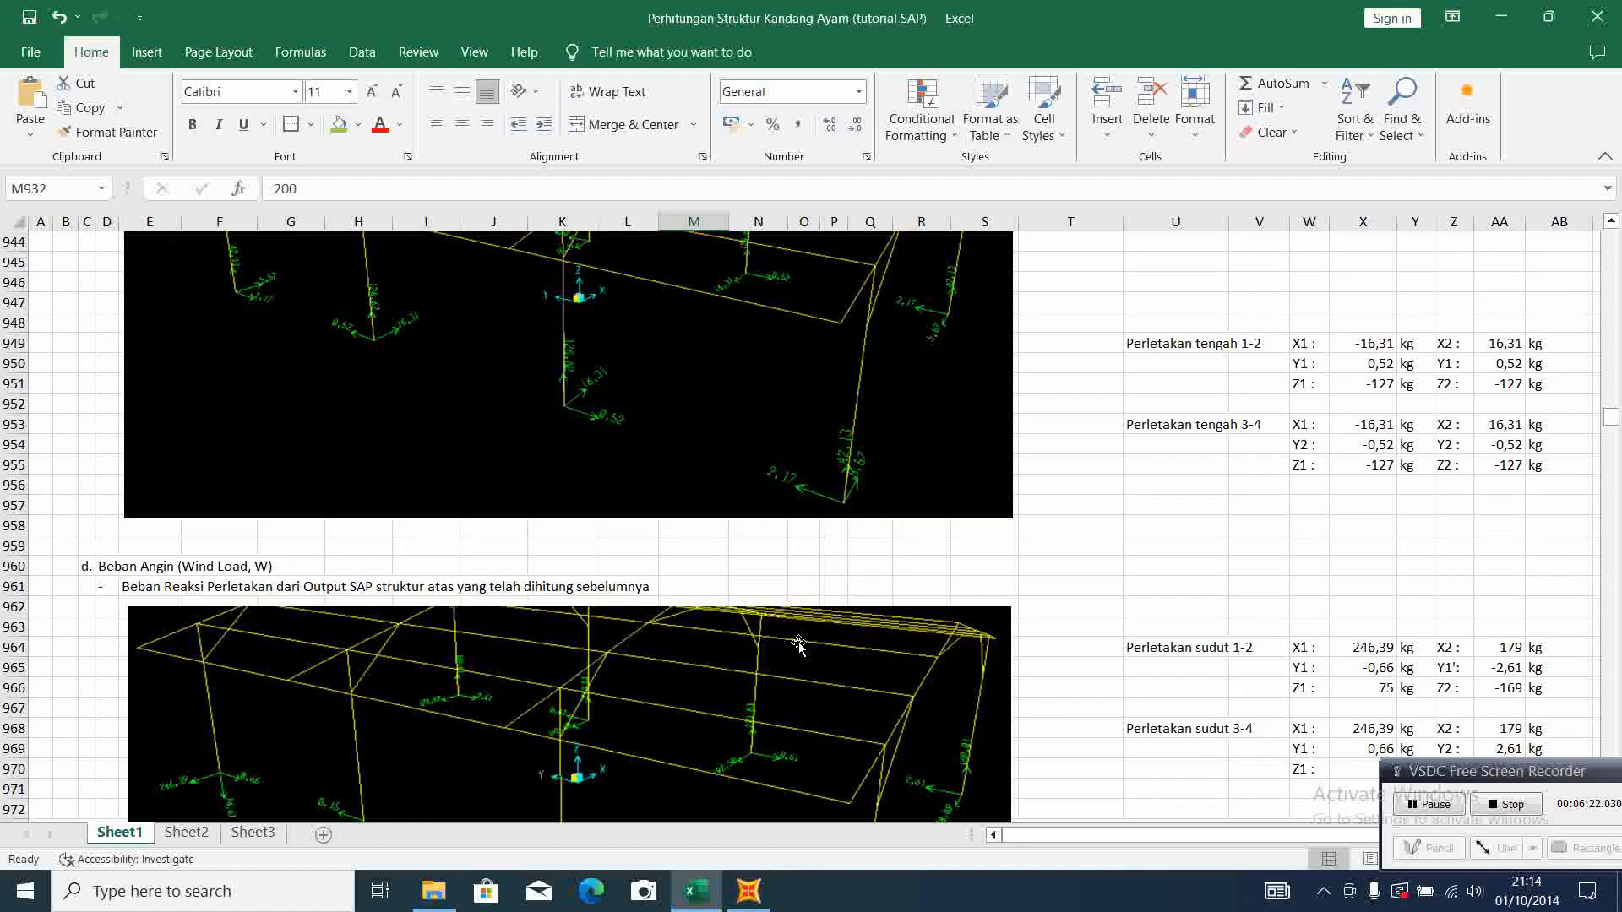
pyautogui.scroll(-3, 798, 645)
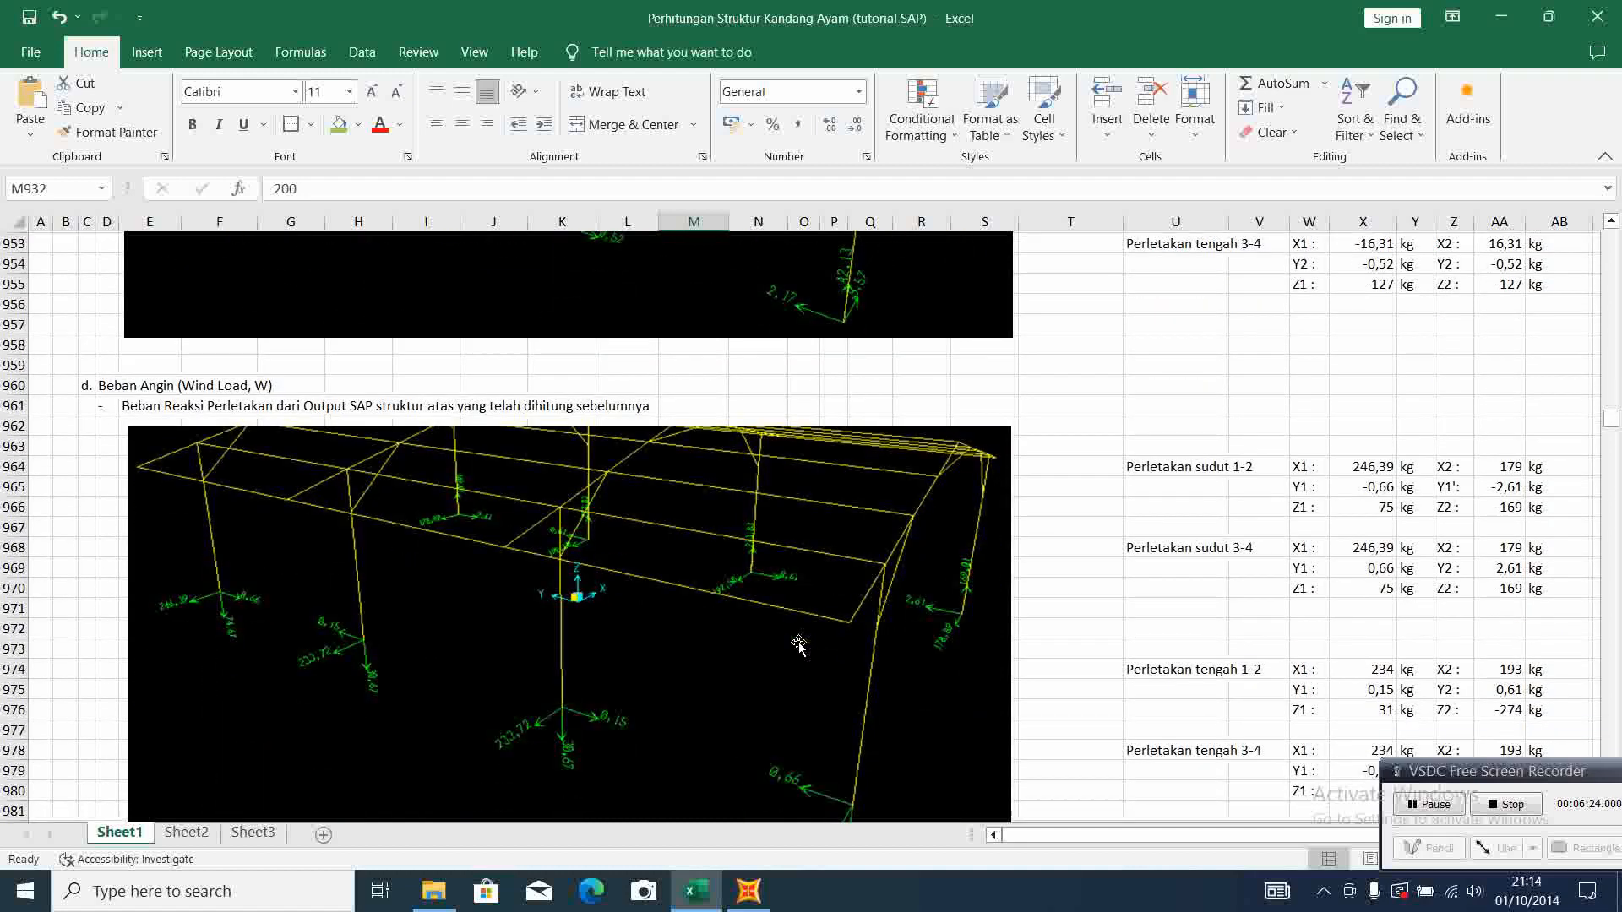
pyautogui.scroll(-1, 798, 645)
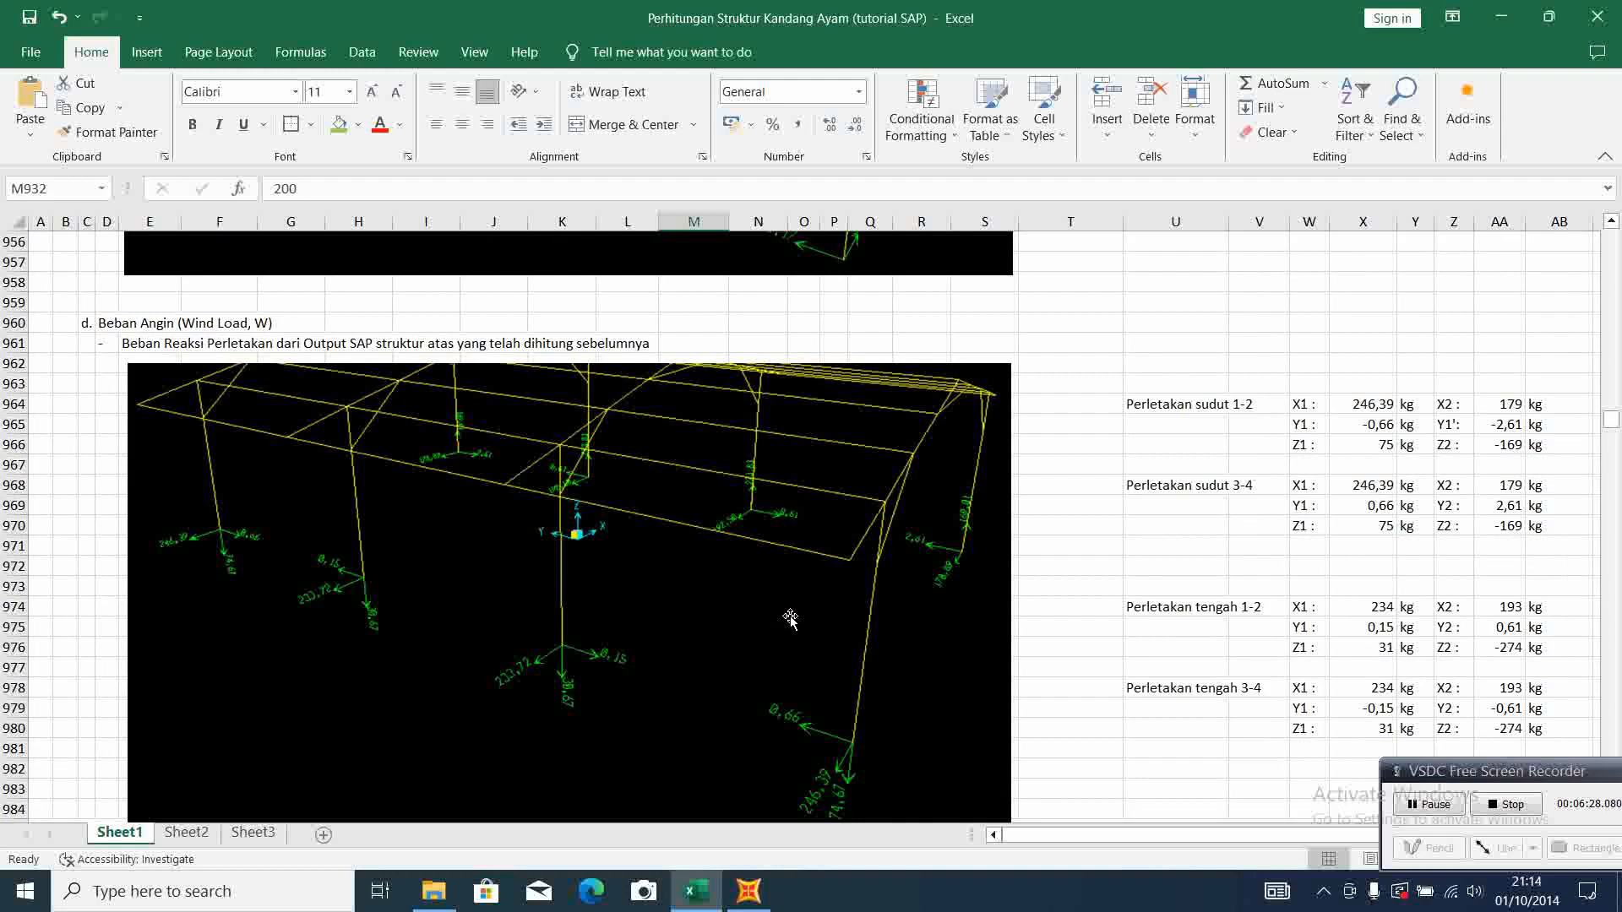
pyautogui.scroll(-2, 832, 591)
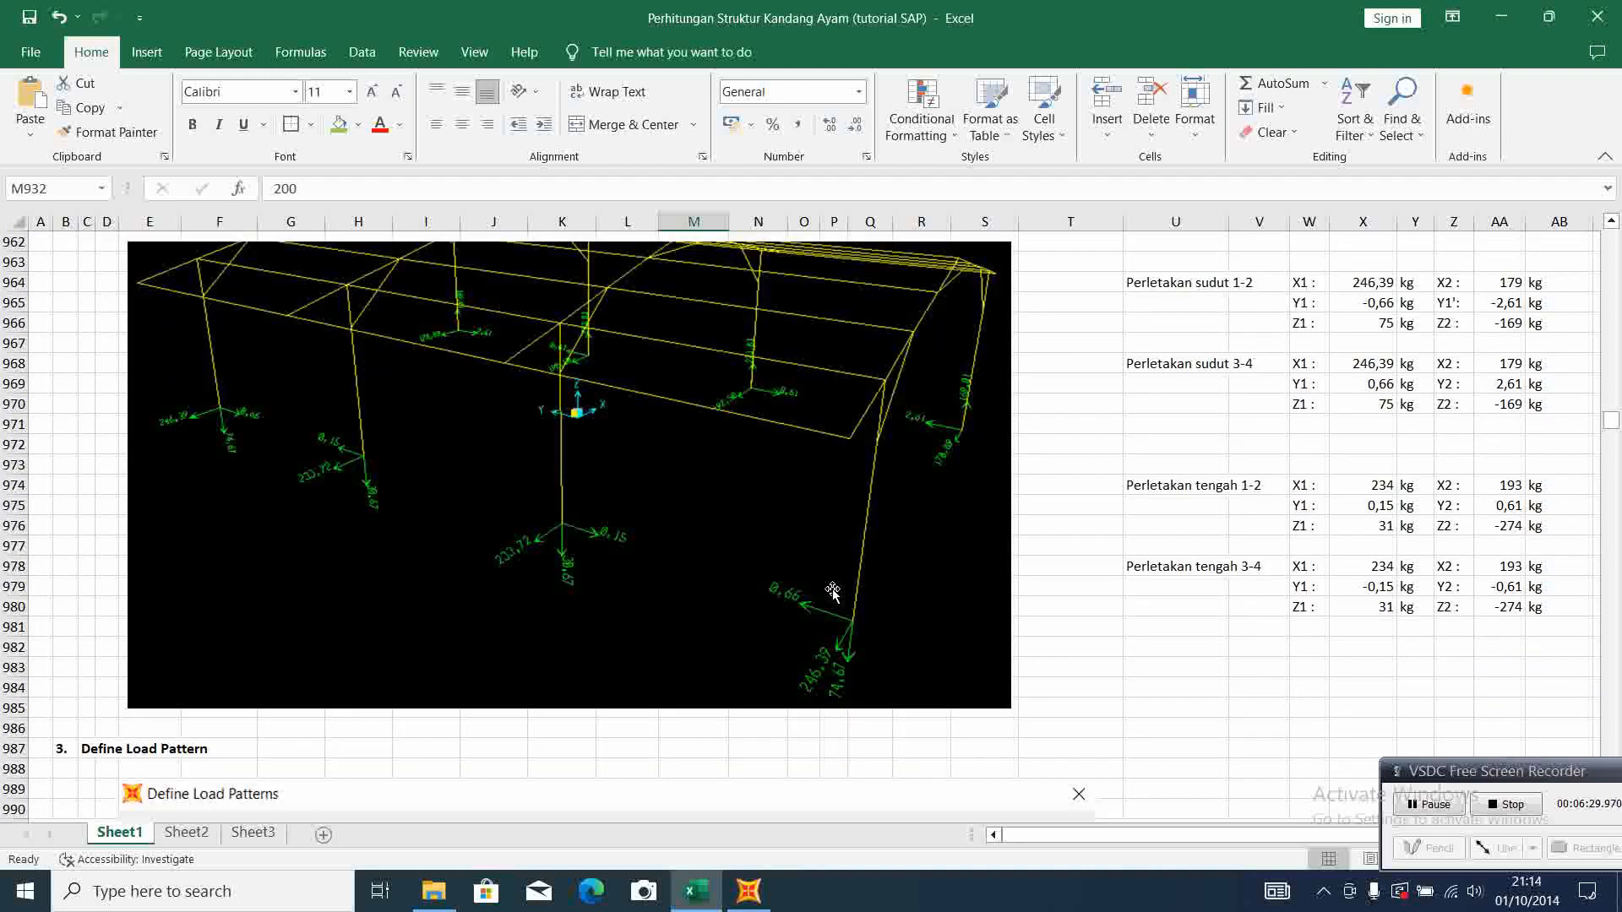
pyautogui.scroll(2, 832, 591)
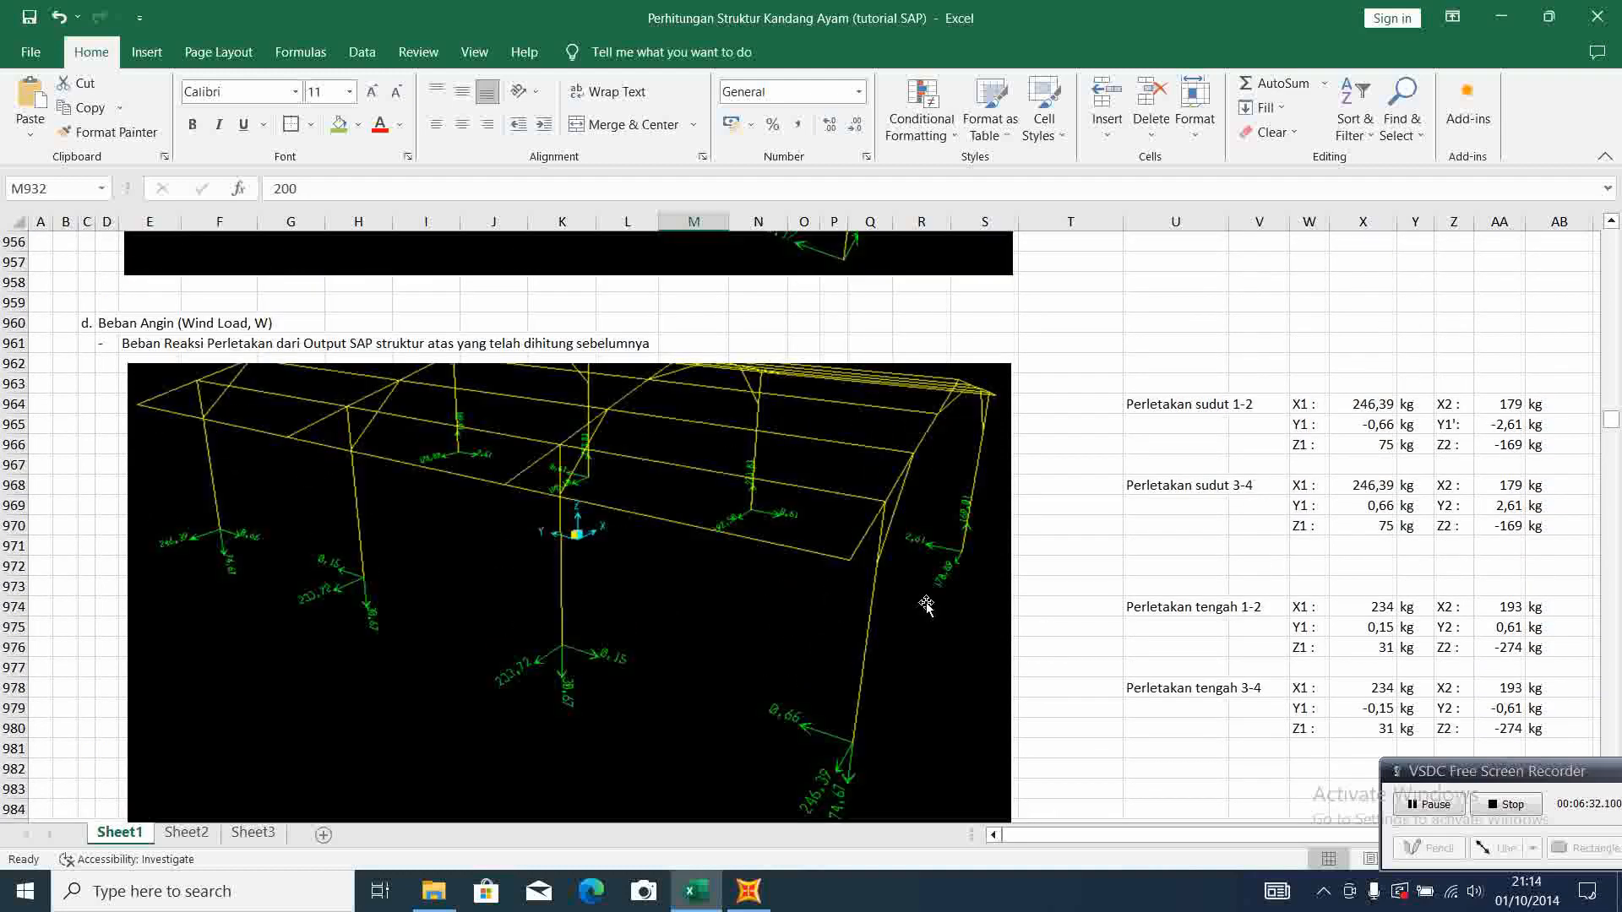
pyautogui.scroll(-2, 902, 596)
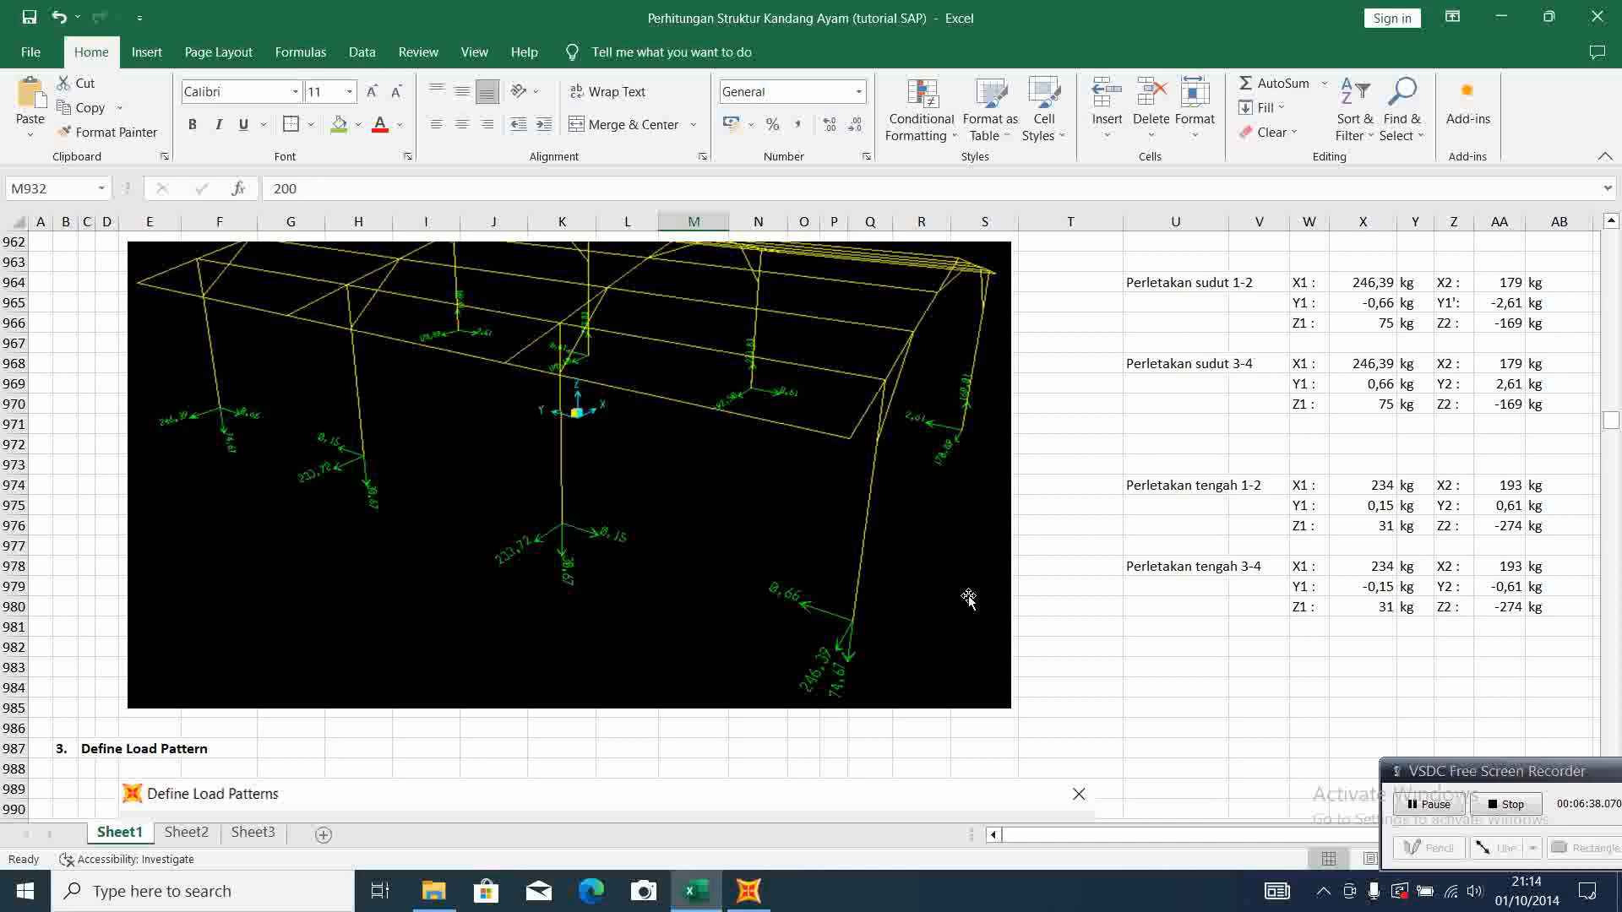
pyautogui.scroll(-6, 969, 598)
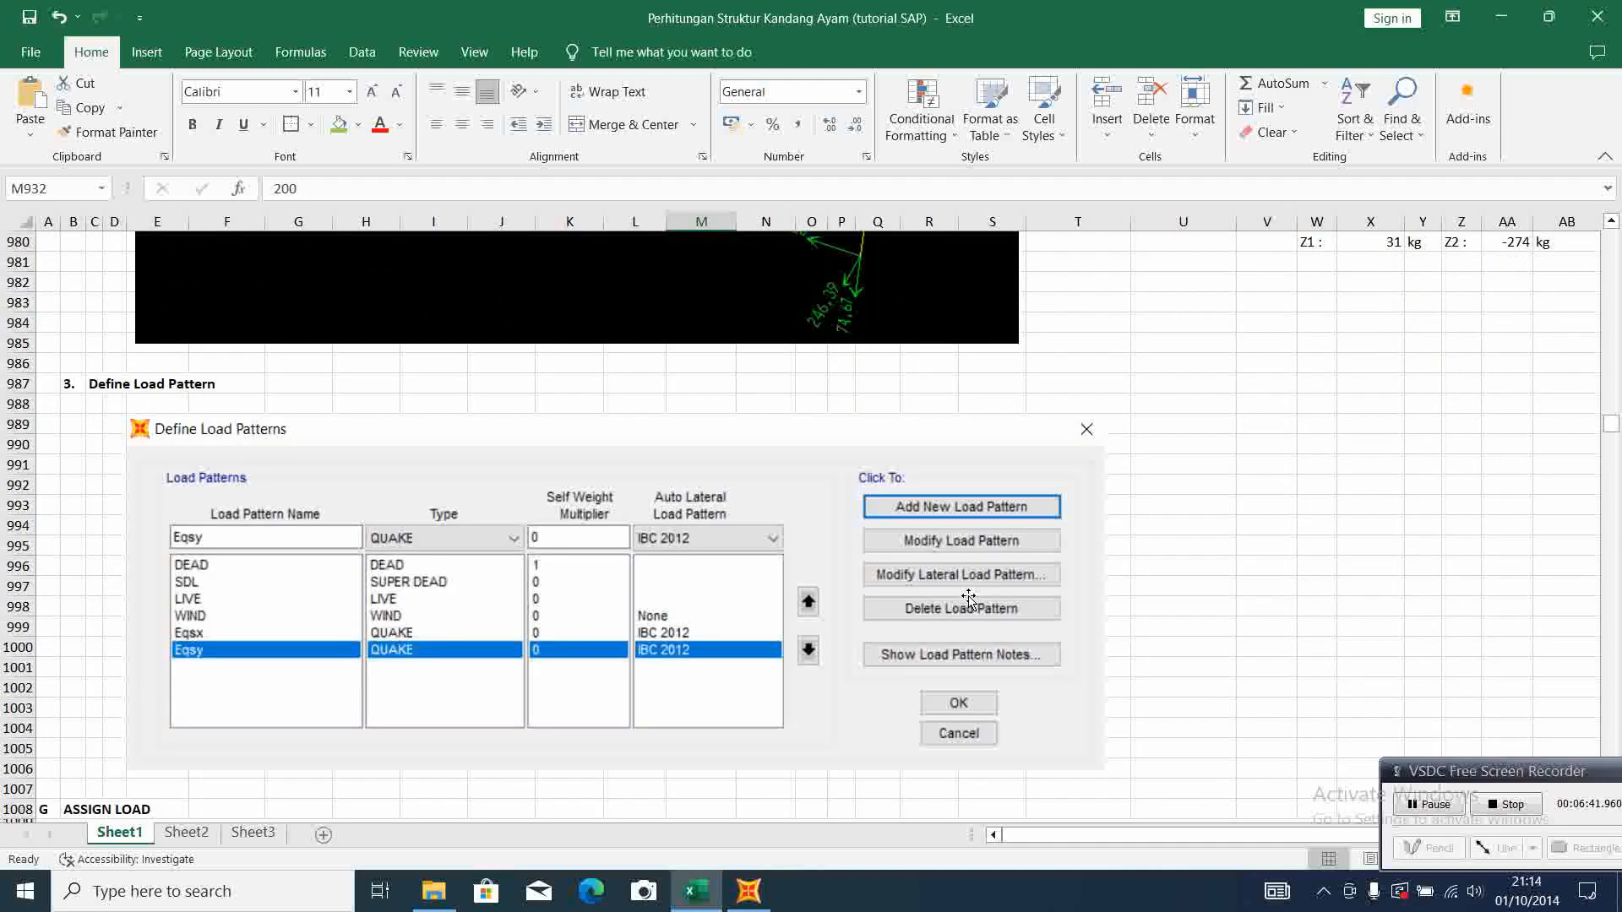
pyautogui.scroll(-1, 969, 598)
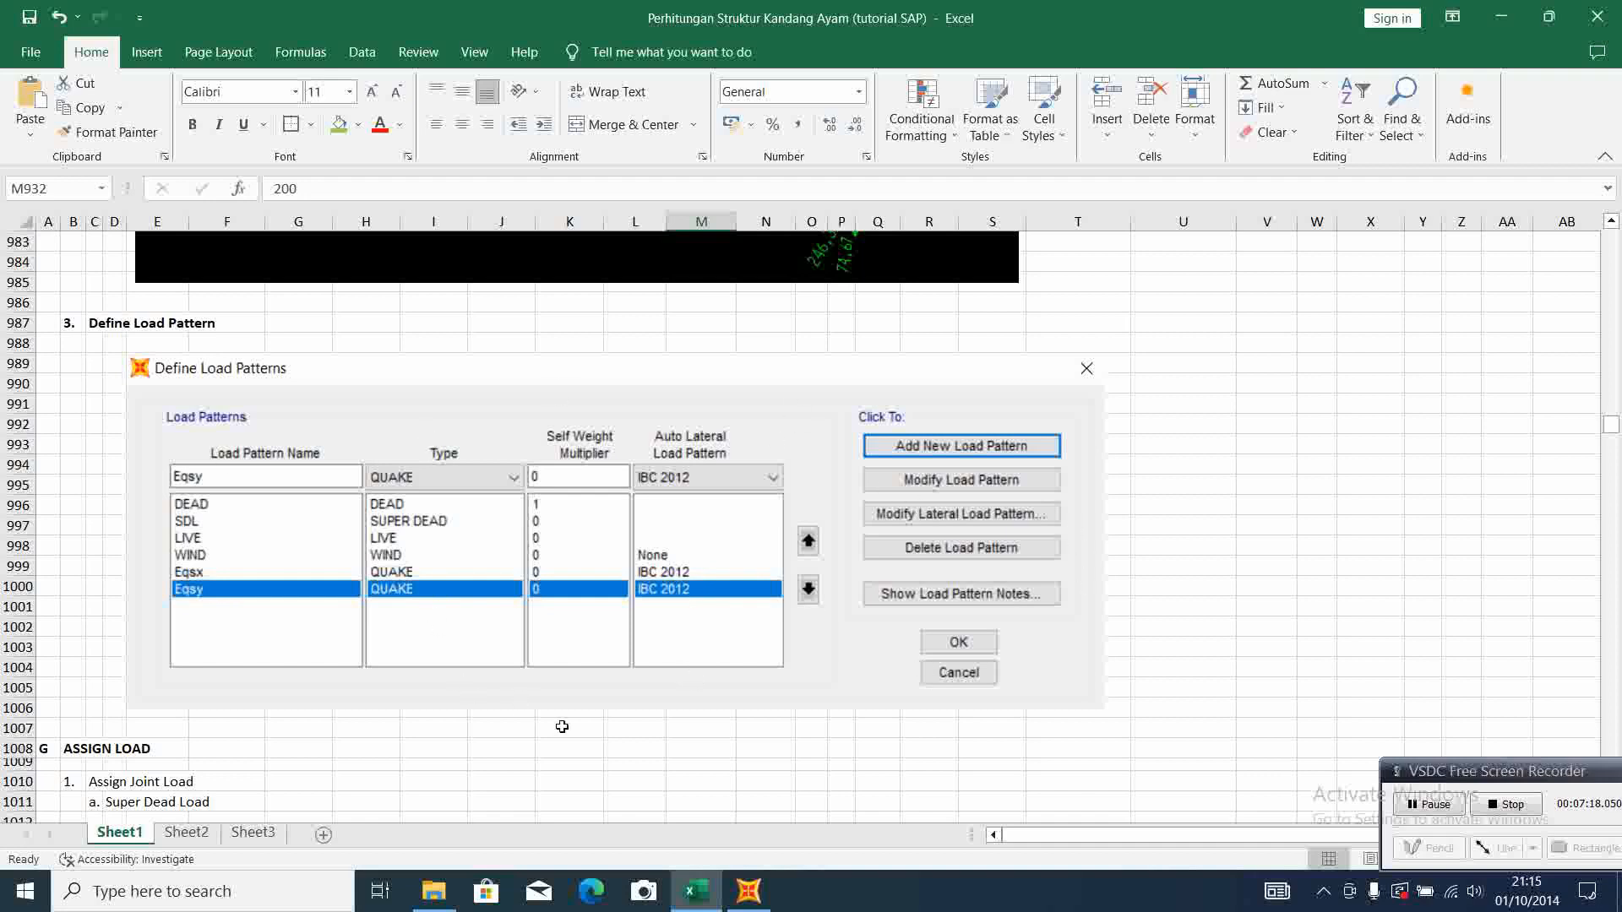
# Switch to the SAP2000 model and open the load pattern definitions
pyautogui.click(752, 896)
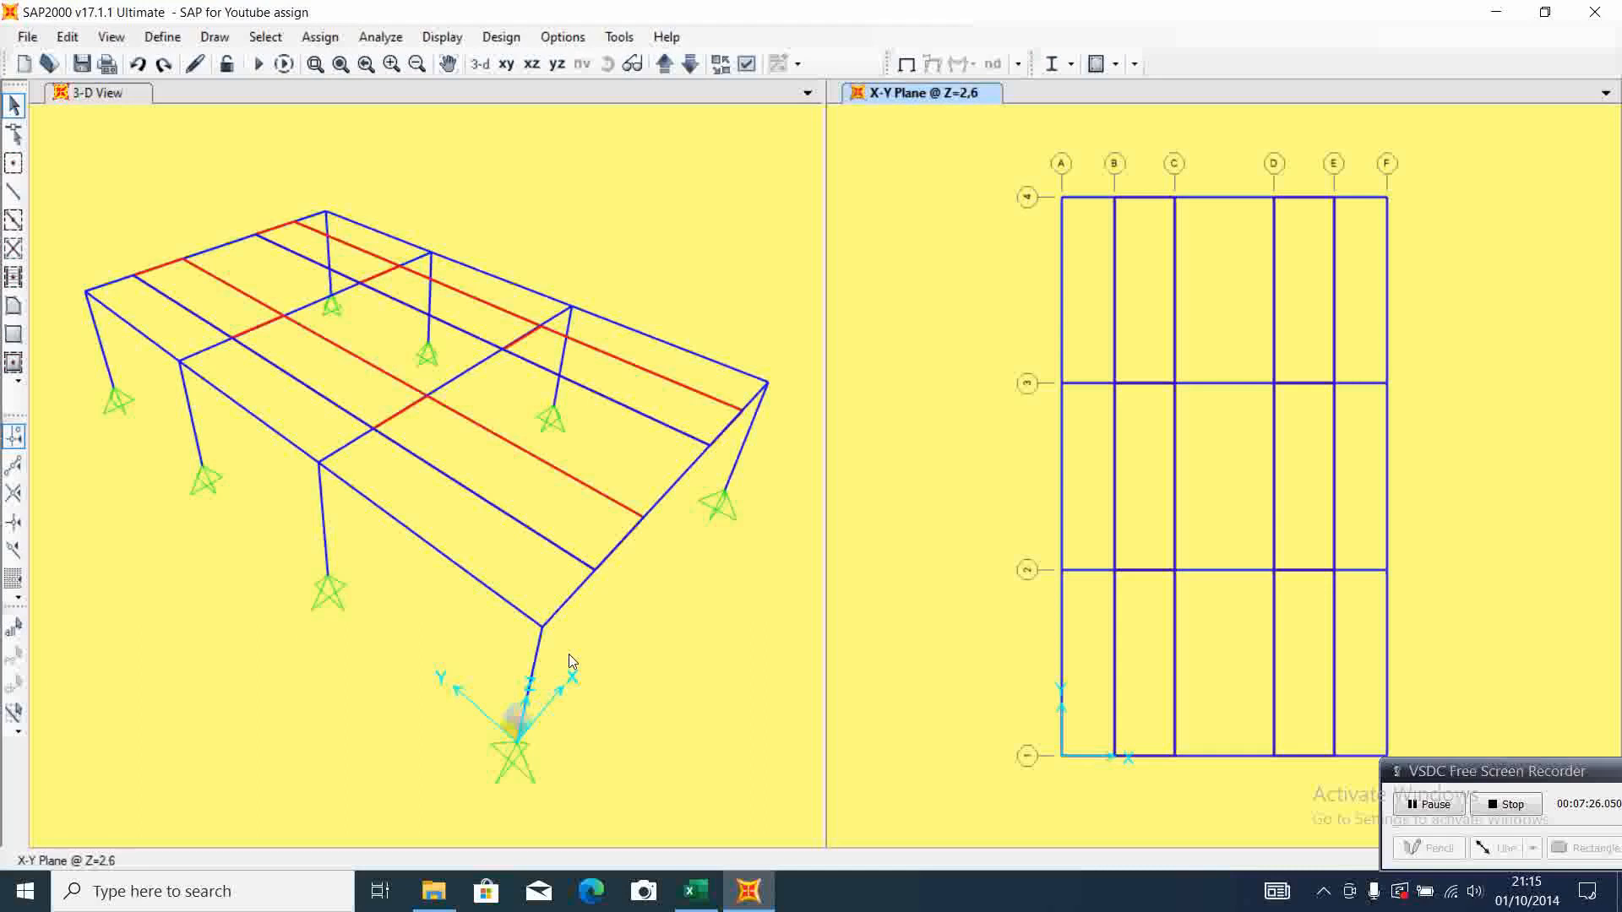
pyautogui.click(749, 896)
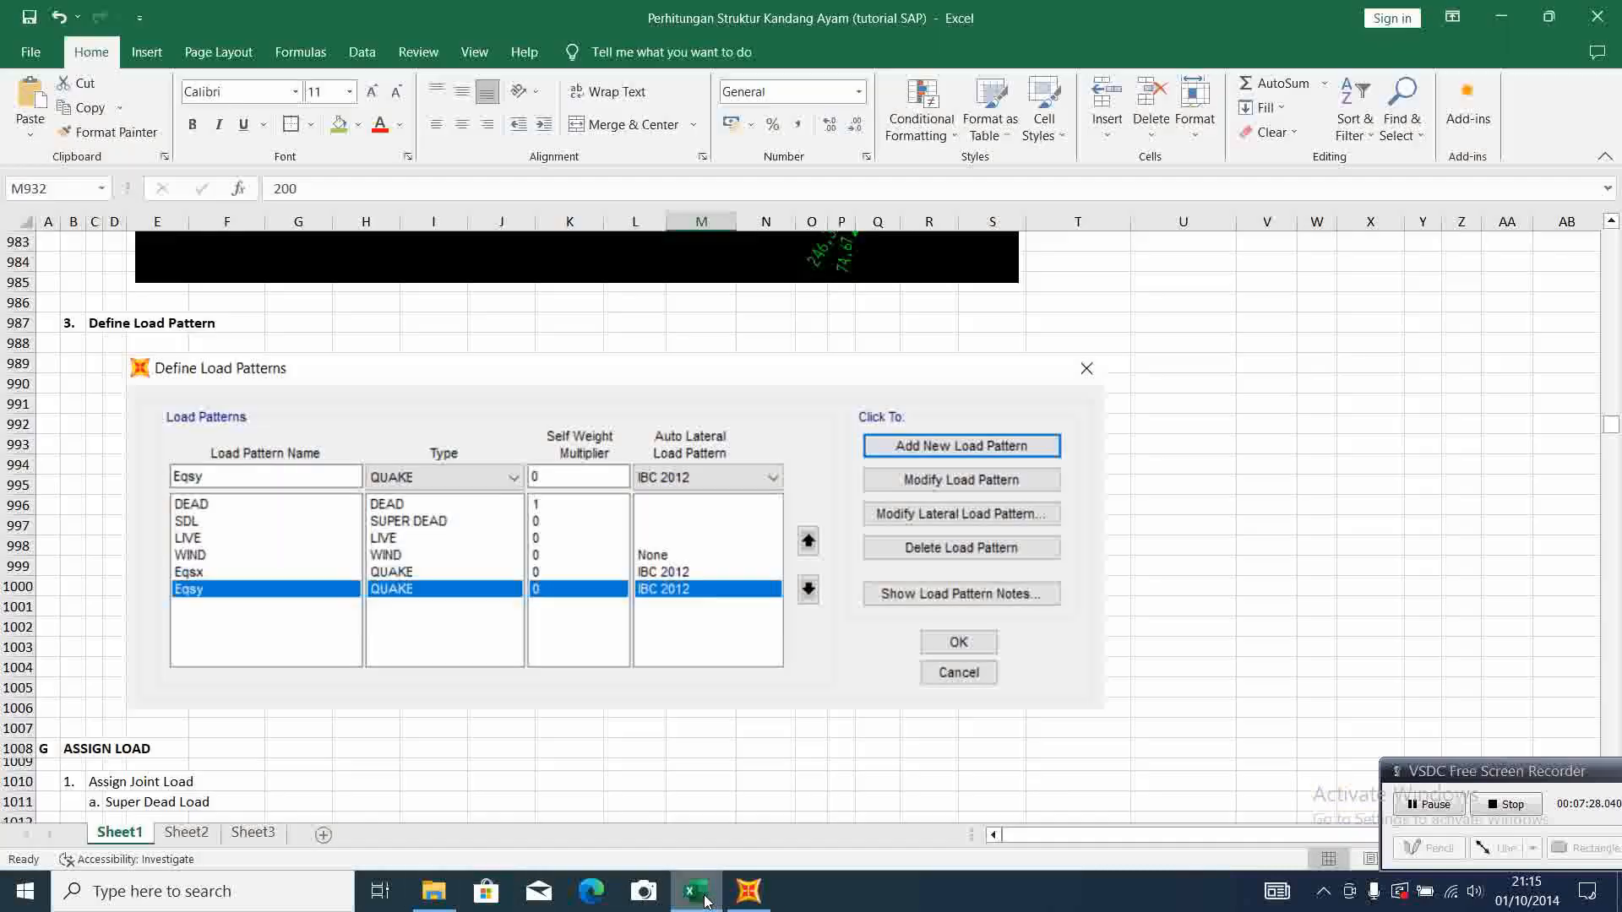
pyautogui.click(749, 895)
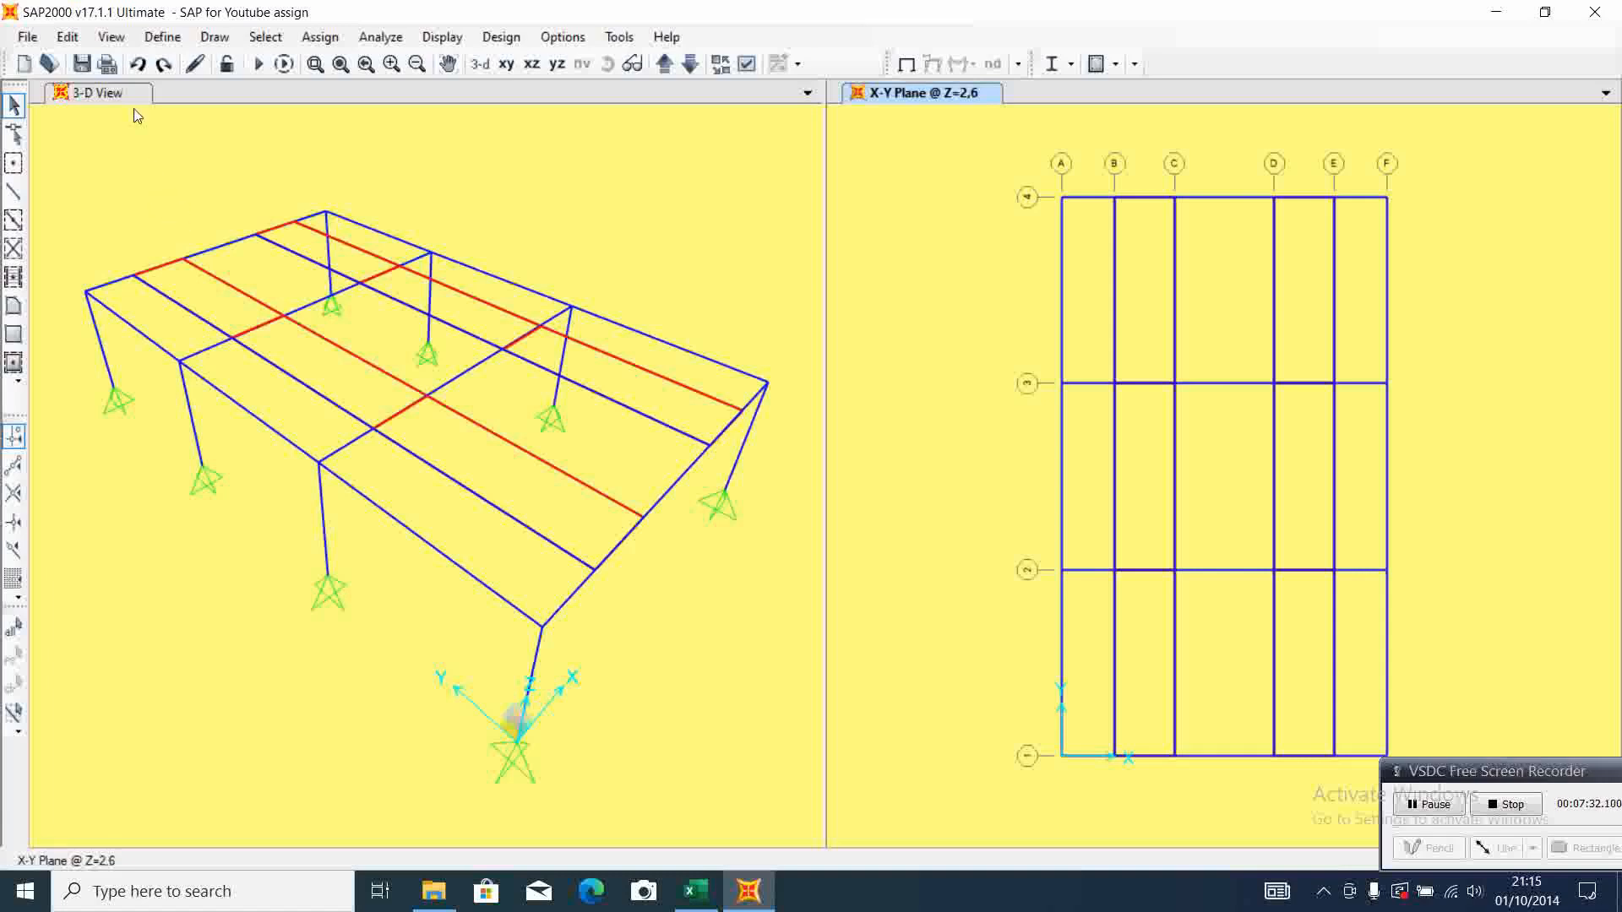
pyautogui.click(164, 40)
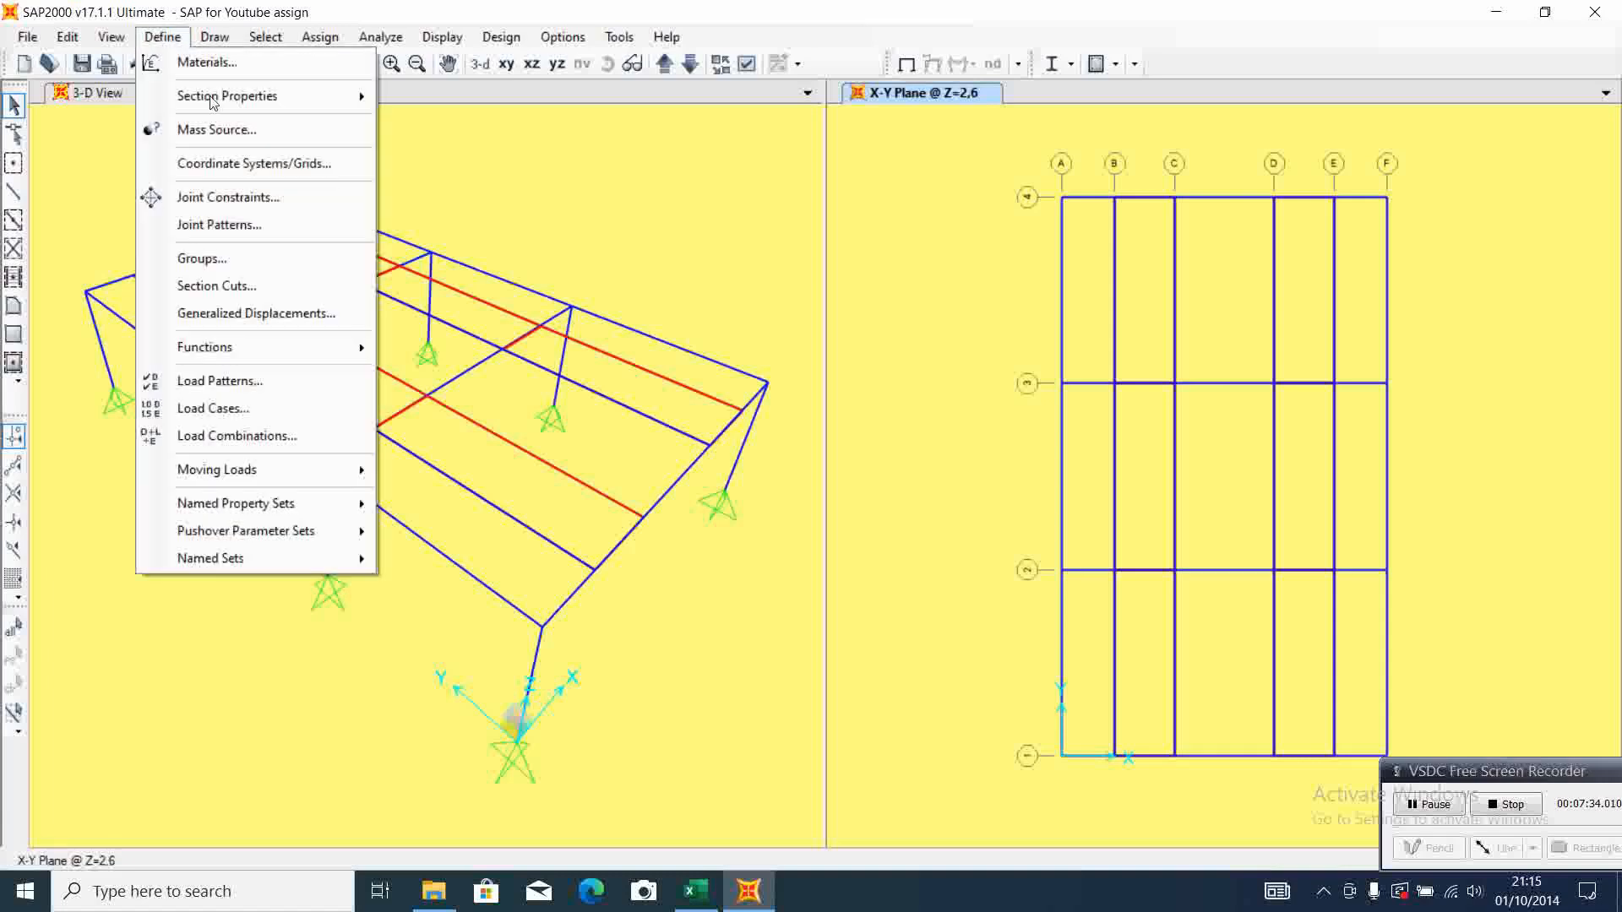
pyautogui.click(283, 384)
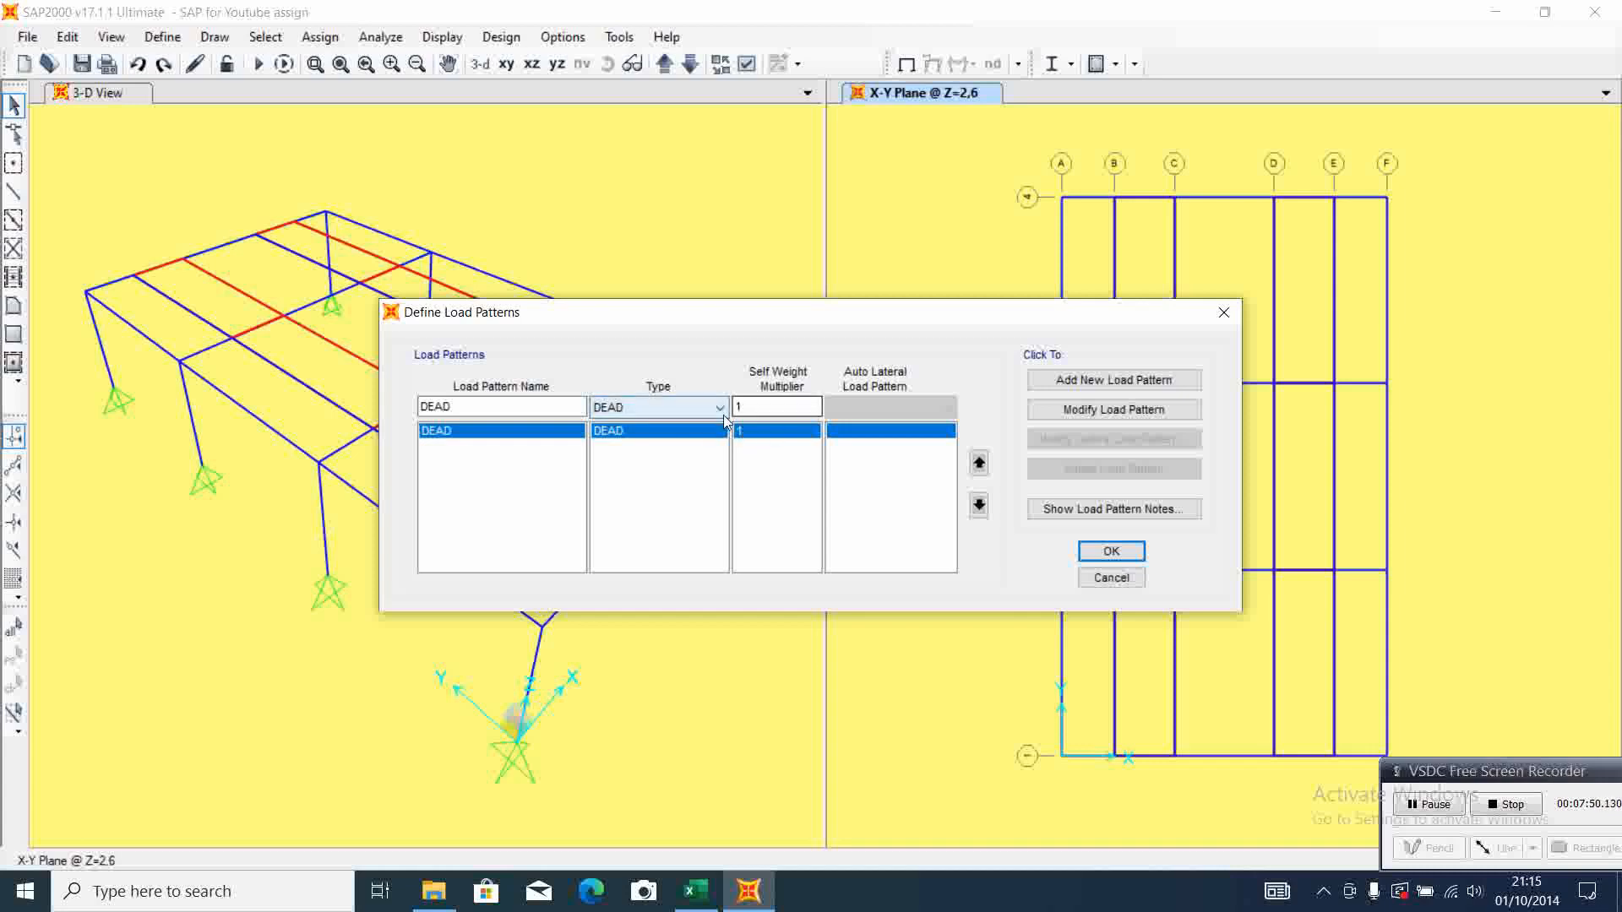
# Add a load pattern named SDL with type SUPER DEAD and a self weight multiplier of 0
pyautogui.click(1084, 382)
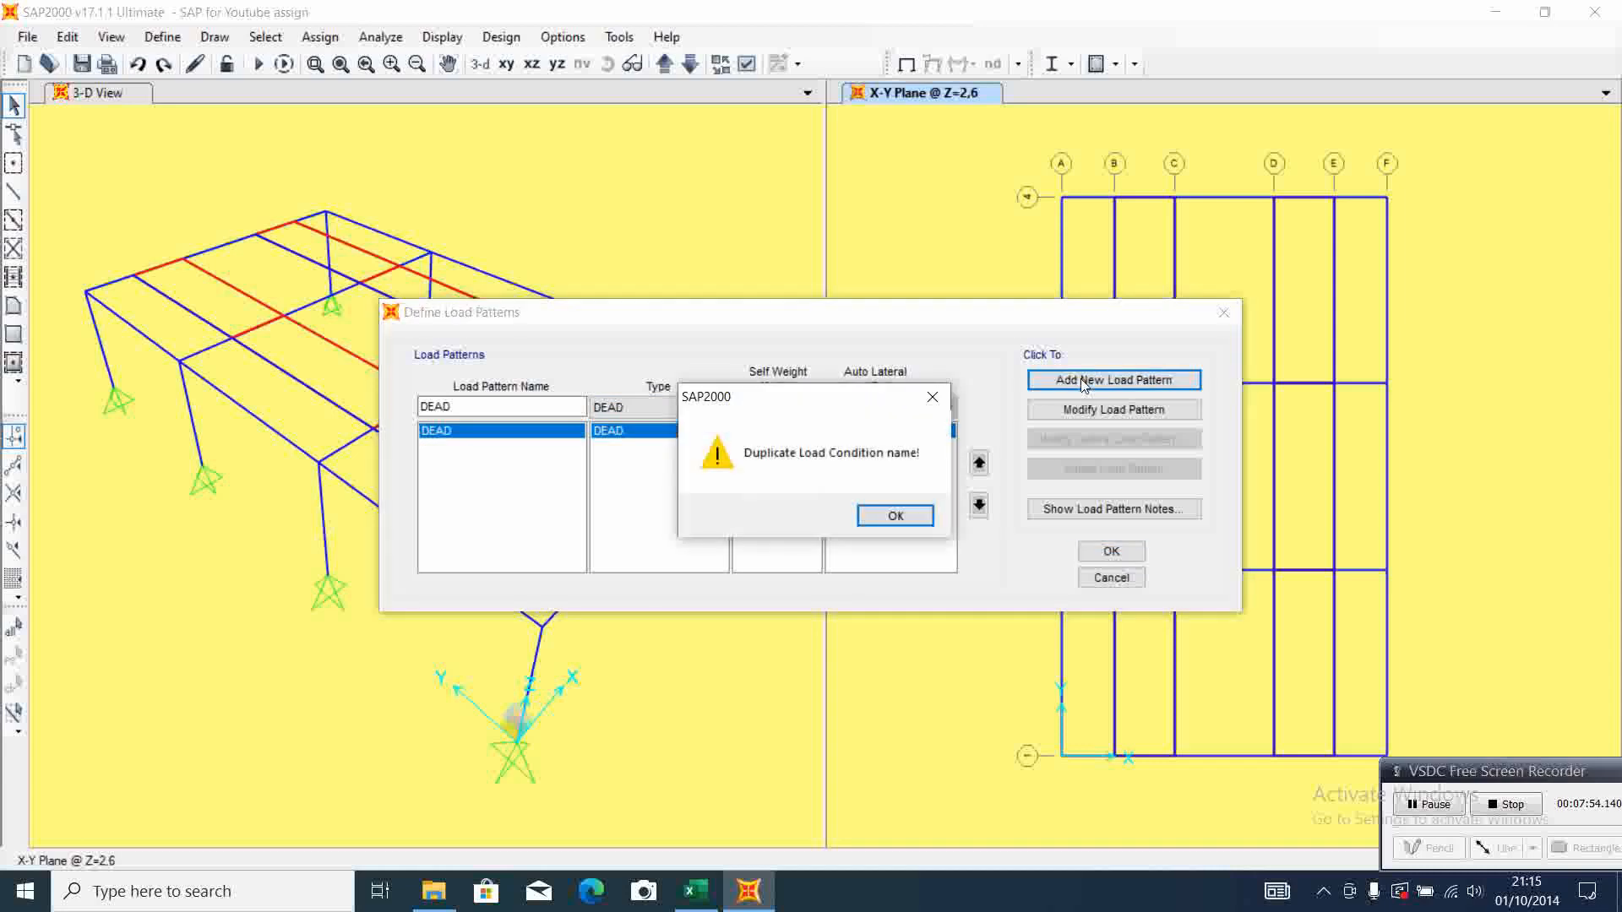
pyautogui.click(895, 516)
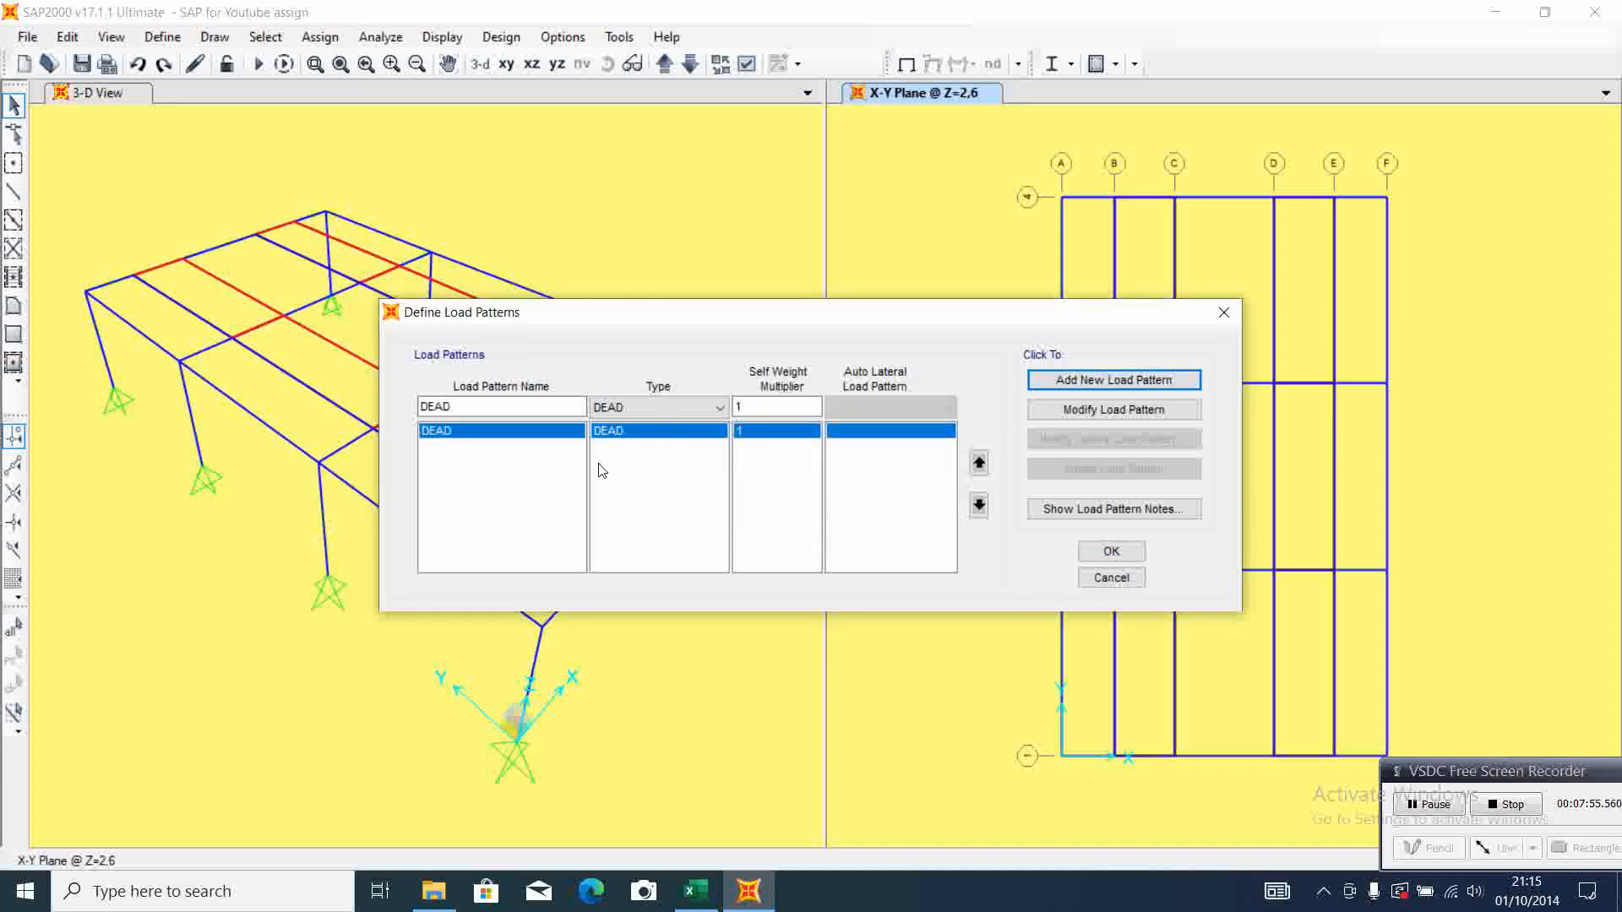
pyautogui.doubleClick(486, 404)
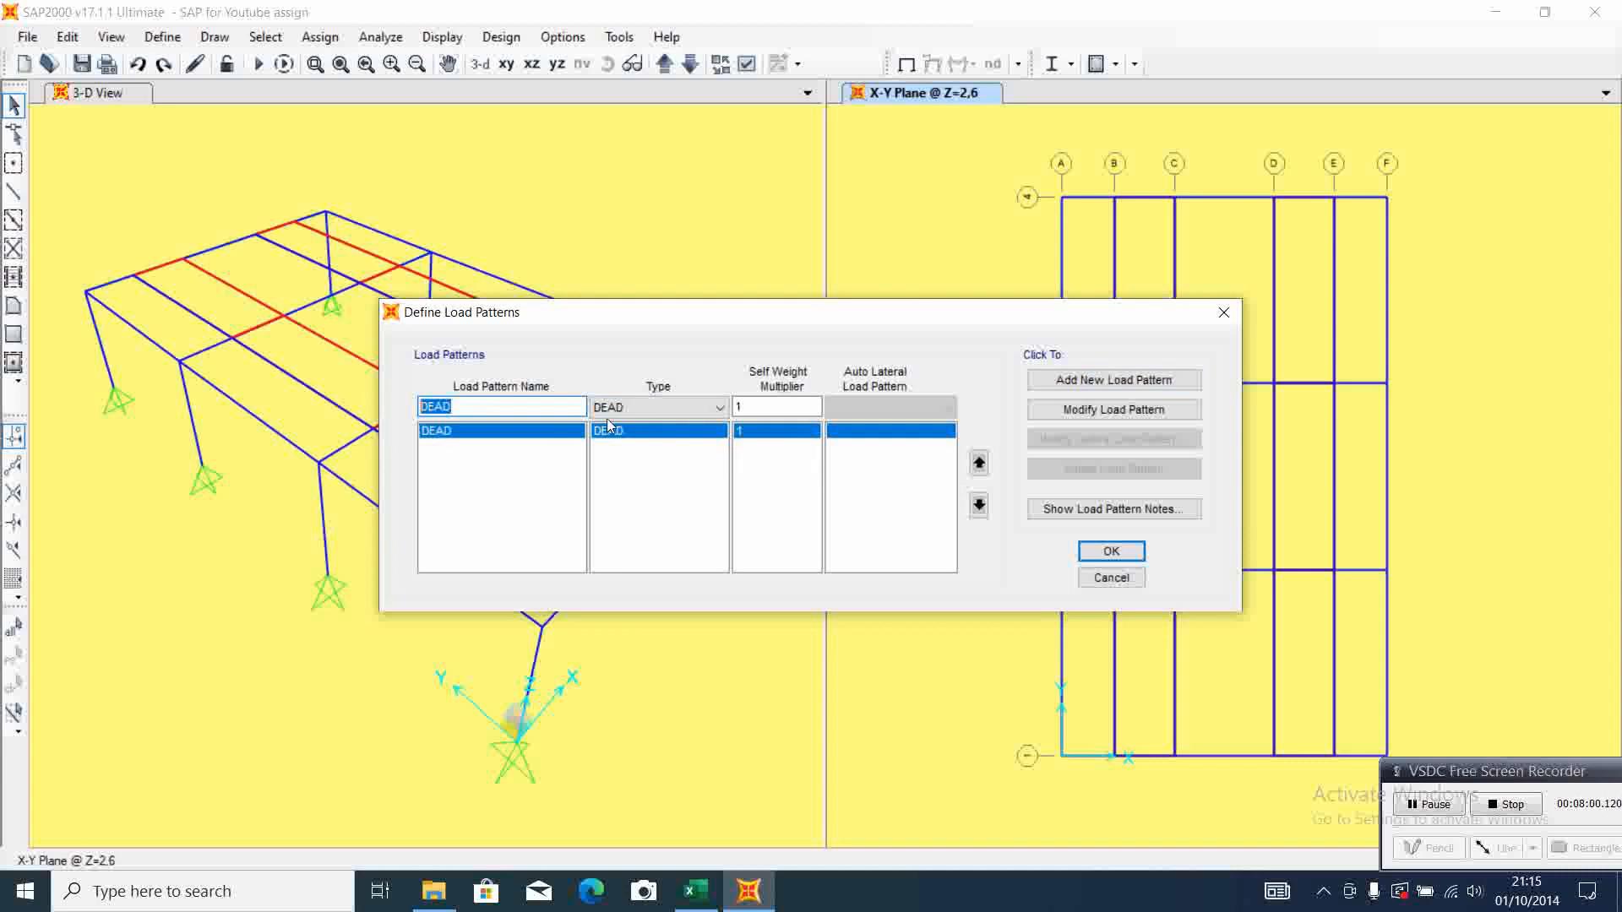
pyautogui.write('SDL')
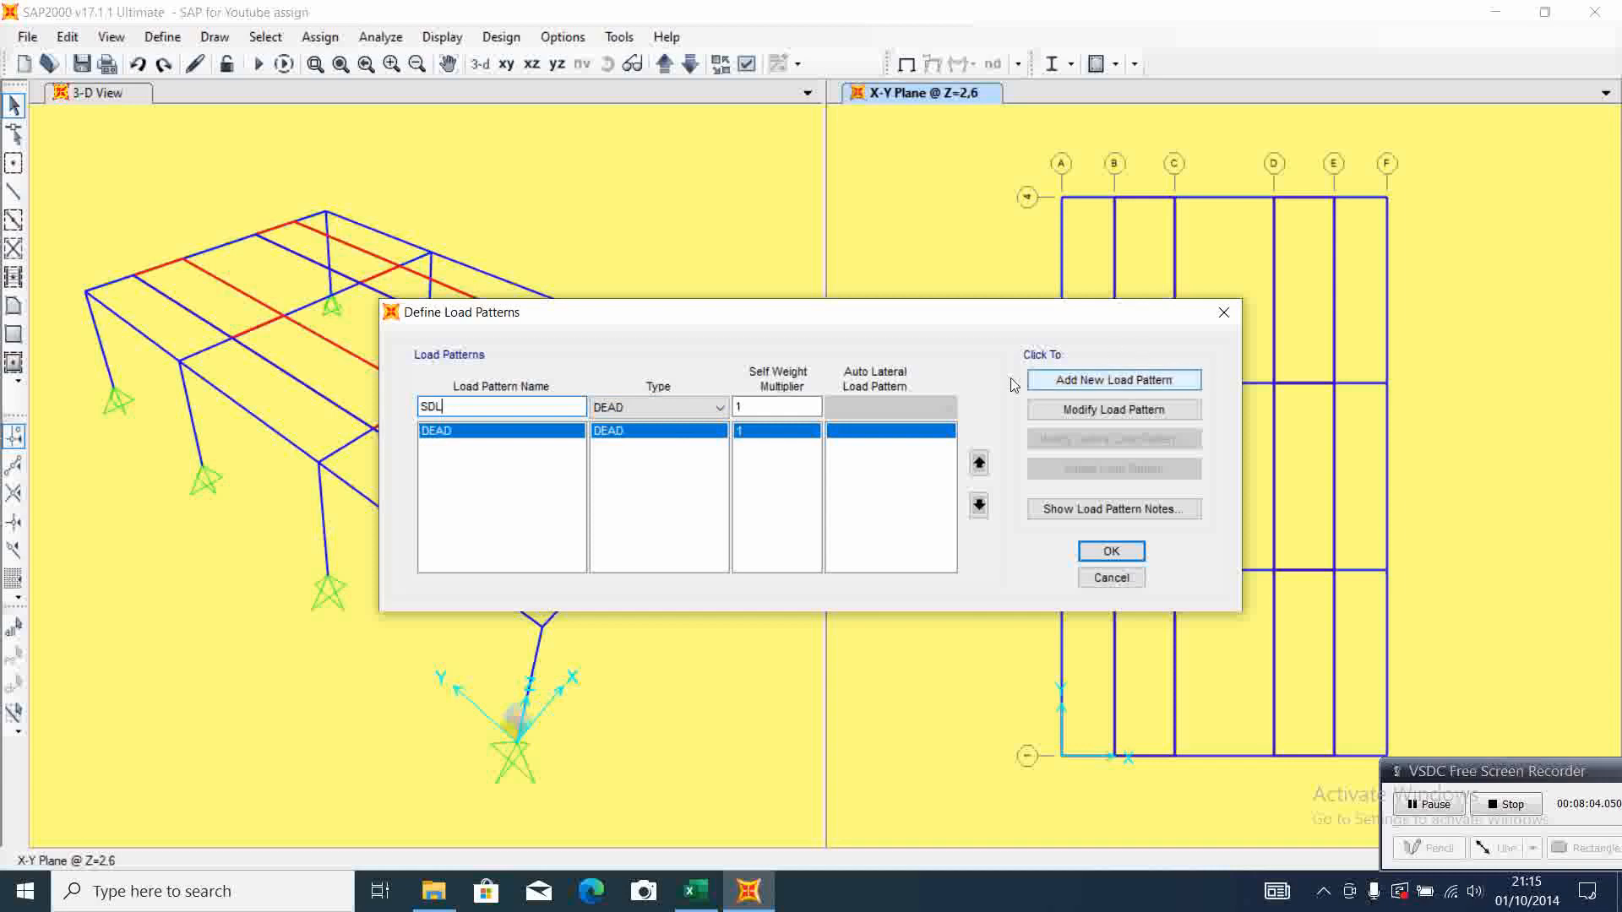
pyautogui.click(720, 408)
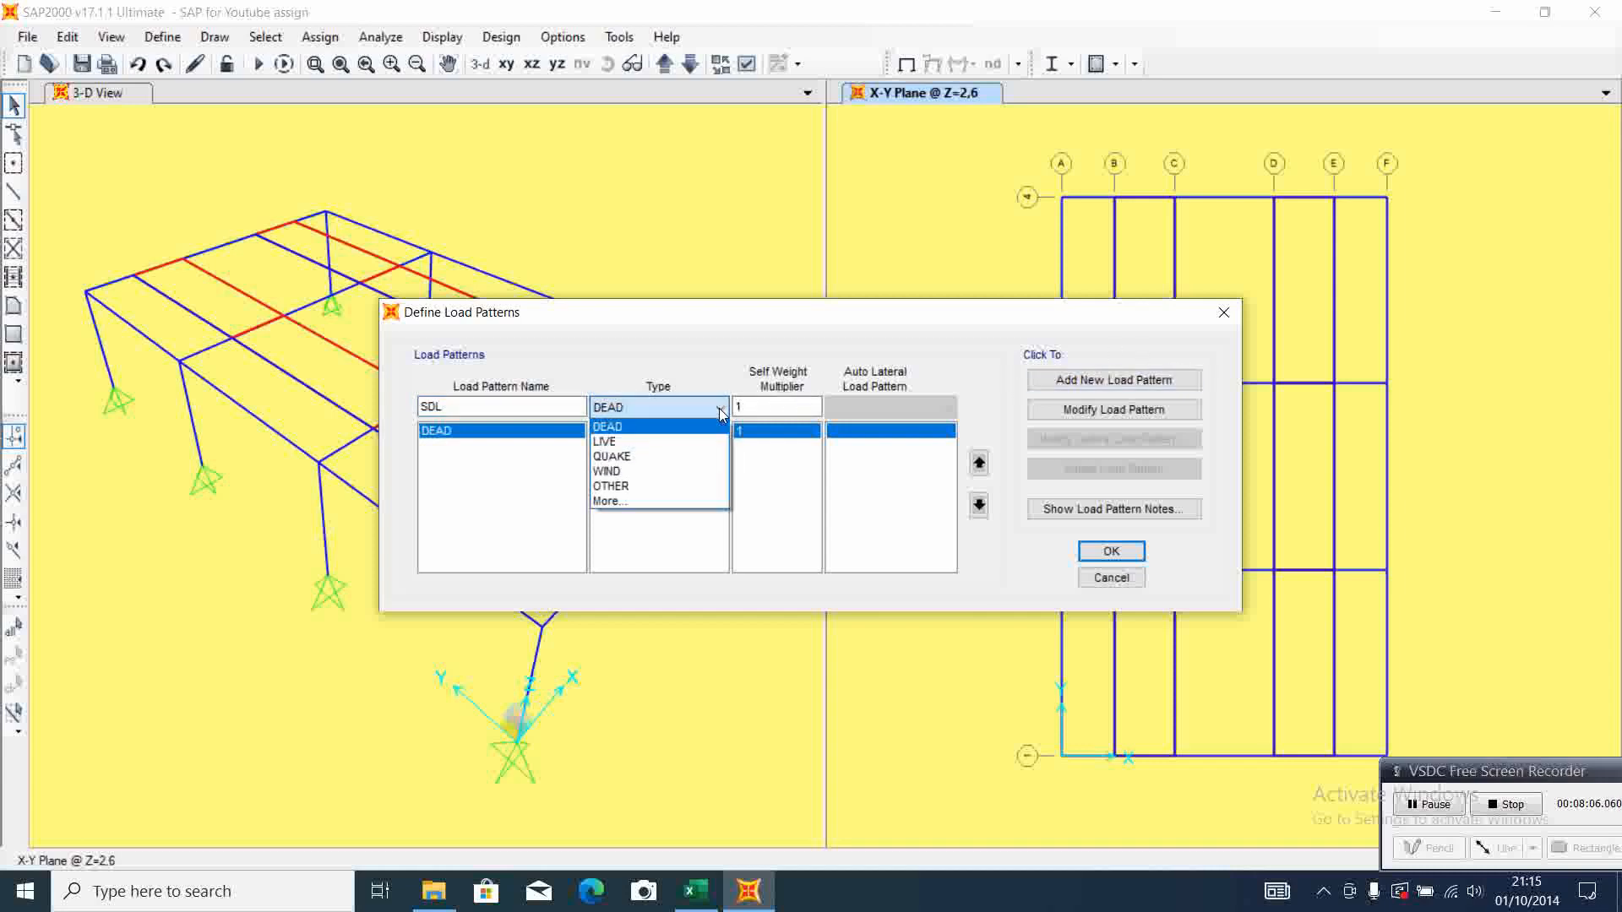
pyautogui.click(648, 502)
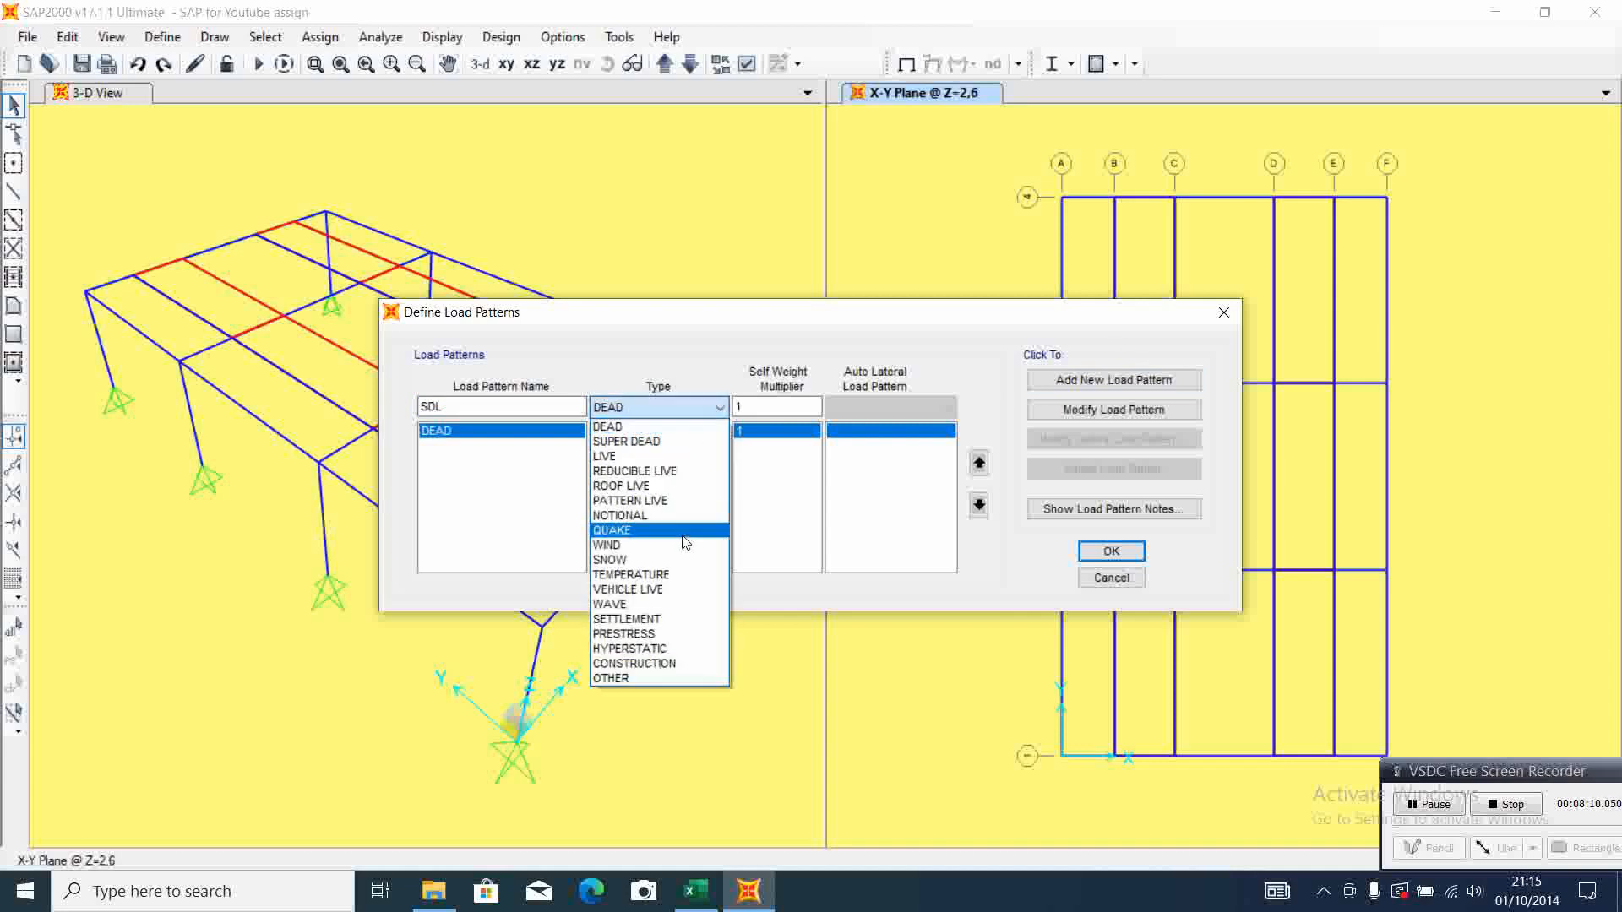
pyautogui.click(672, 441)
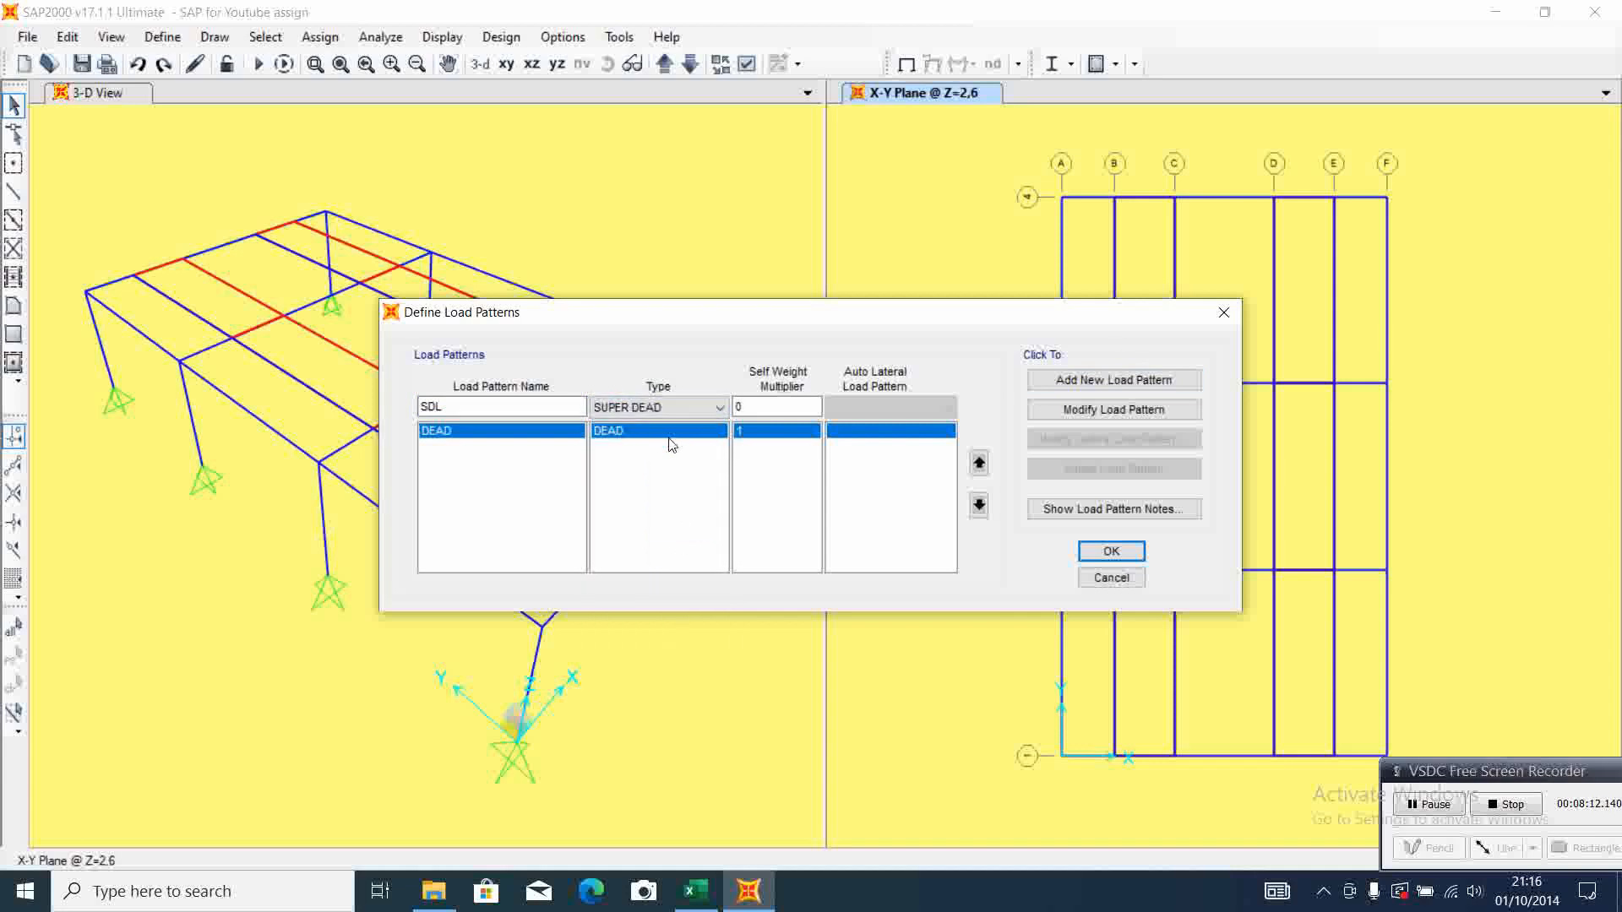
pyautogui.click(1078, 382)
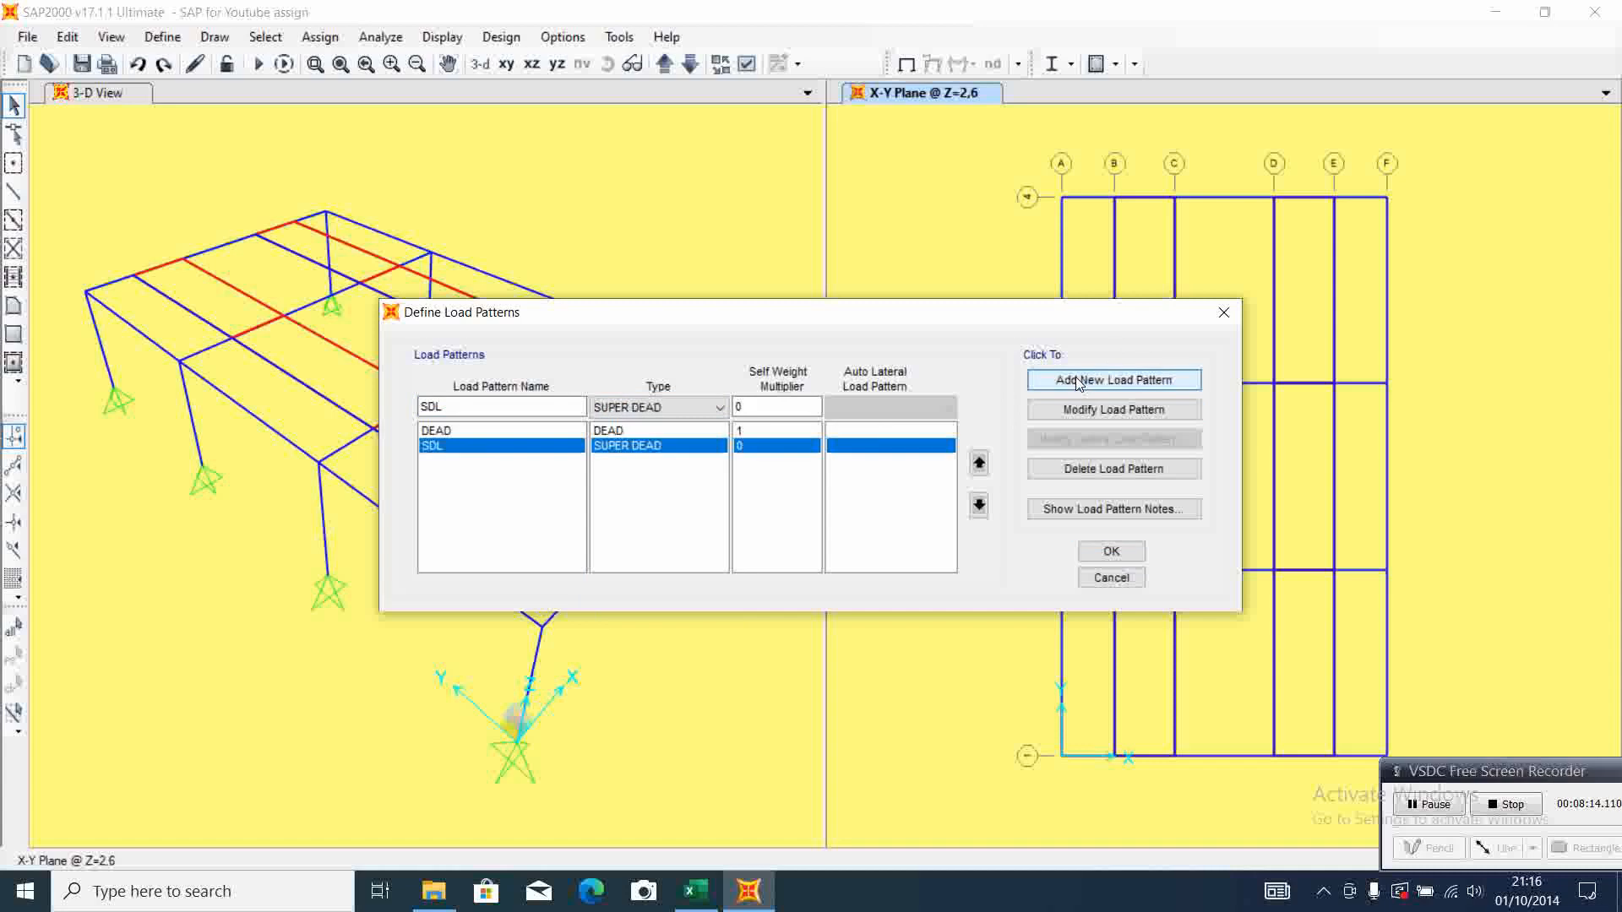
# Add a load pattern named LIVE with type LIVE and a self weight multiplier of 0
pyautogui.click(459, 406)
pyautogui.doubleClick(459, 406)
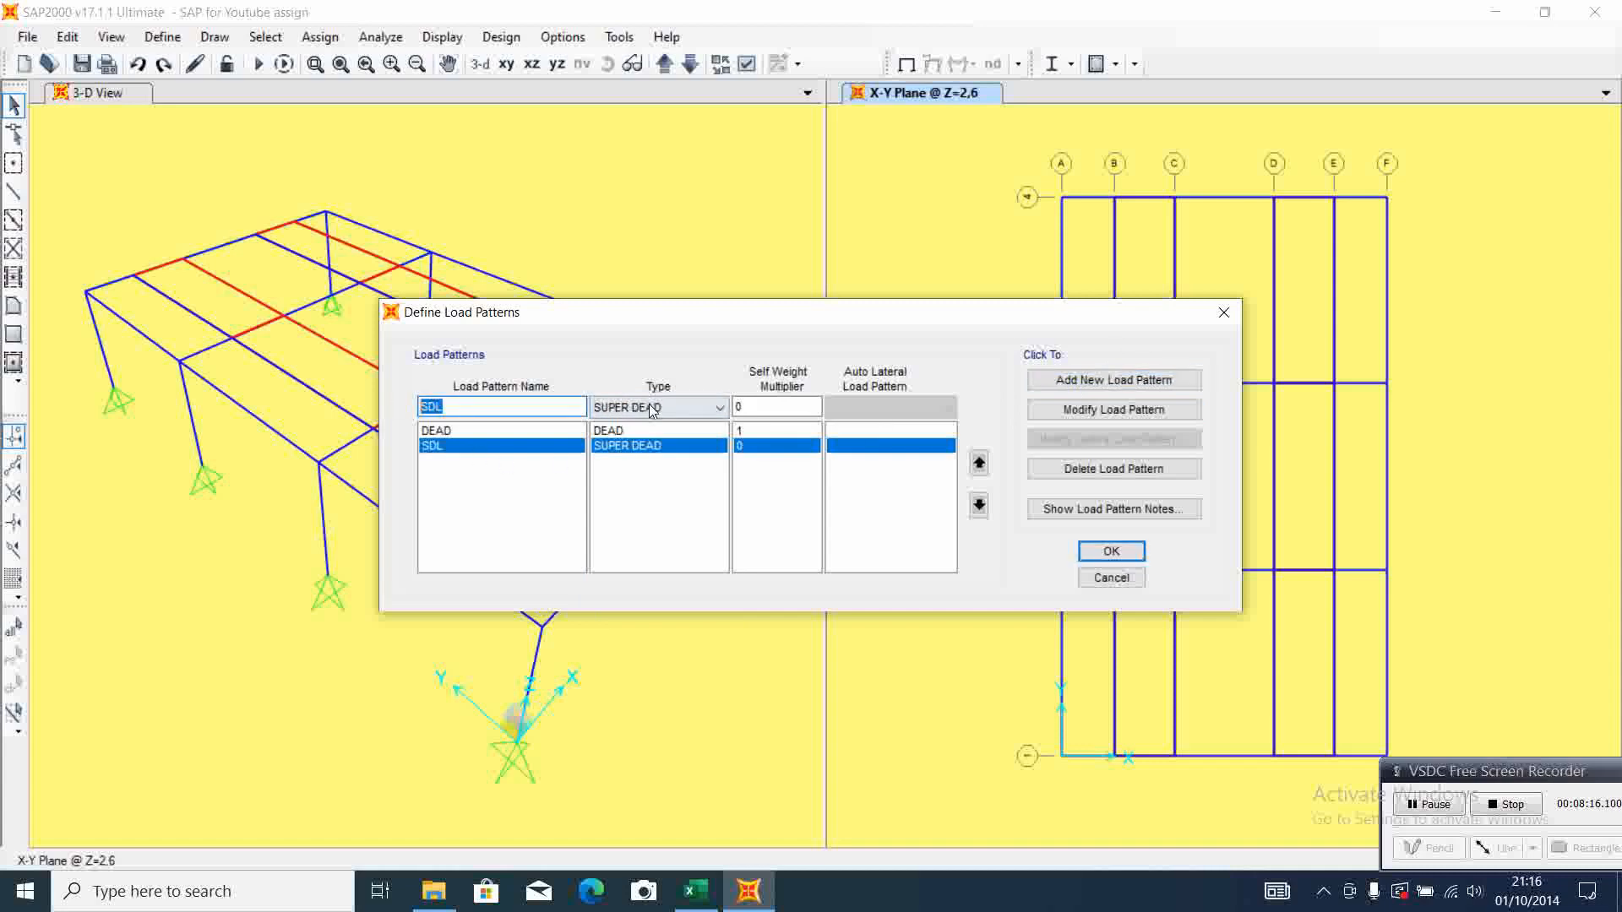
pyautogui.write('LIVE')
pyautogui.click(719, 407)
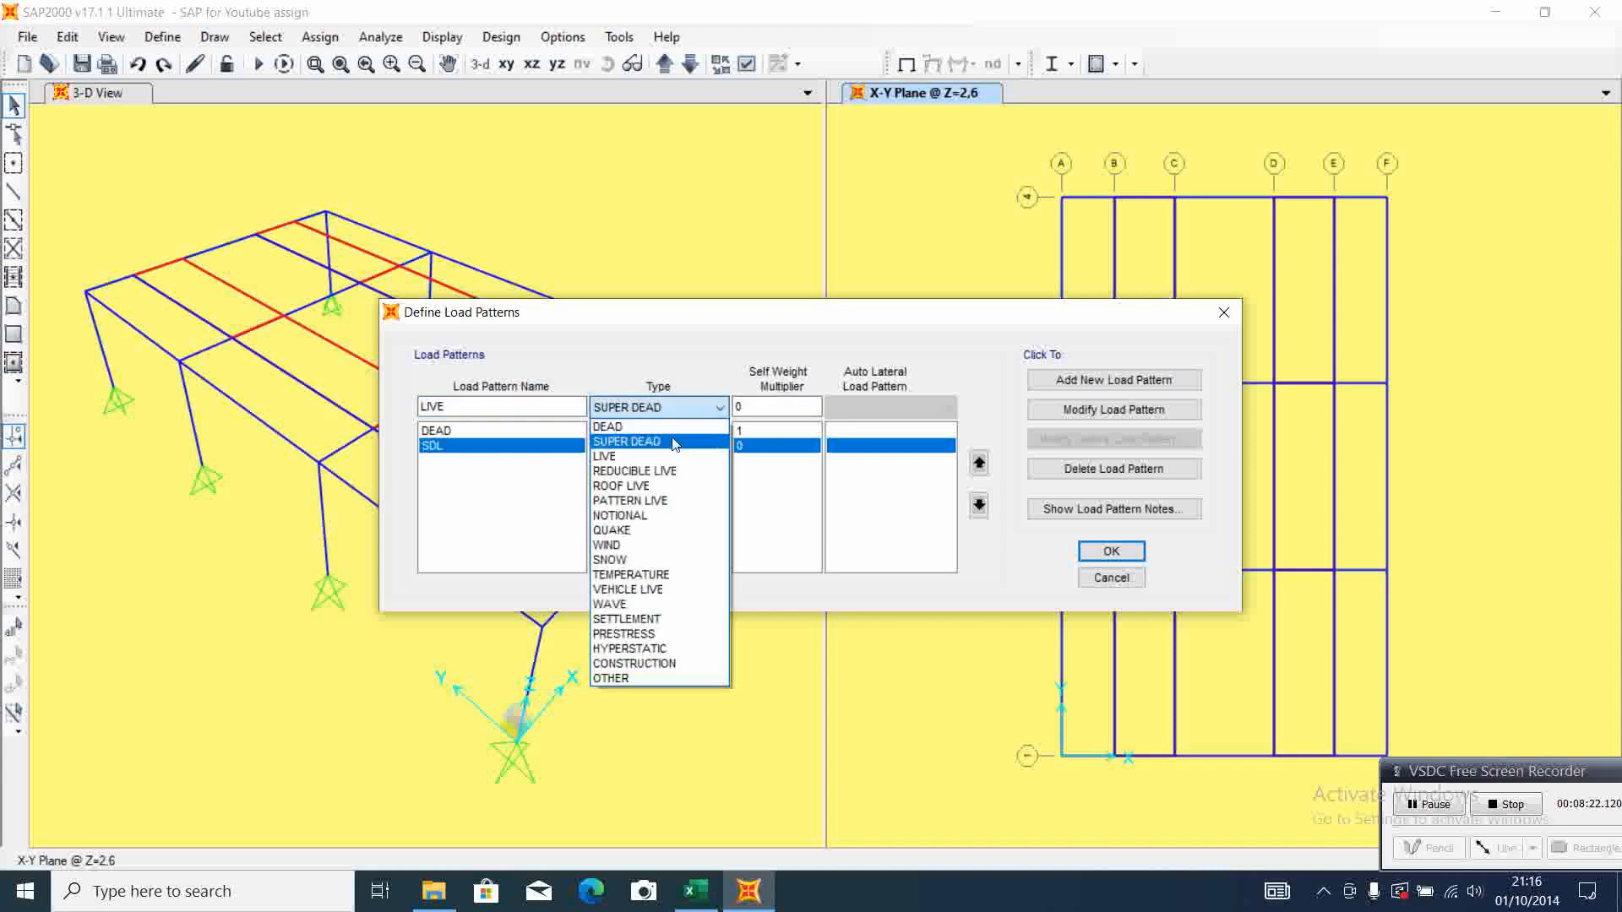
pyautogui.click(667, 457)
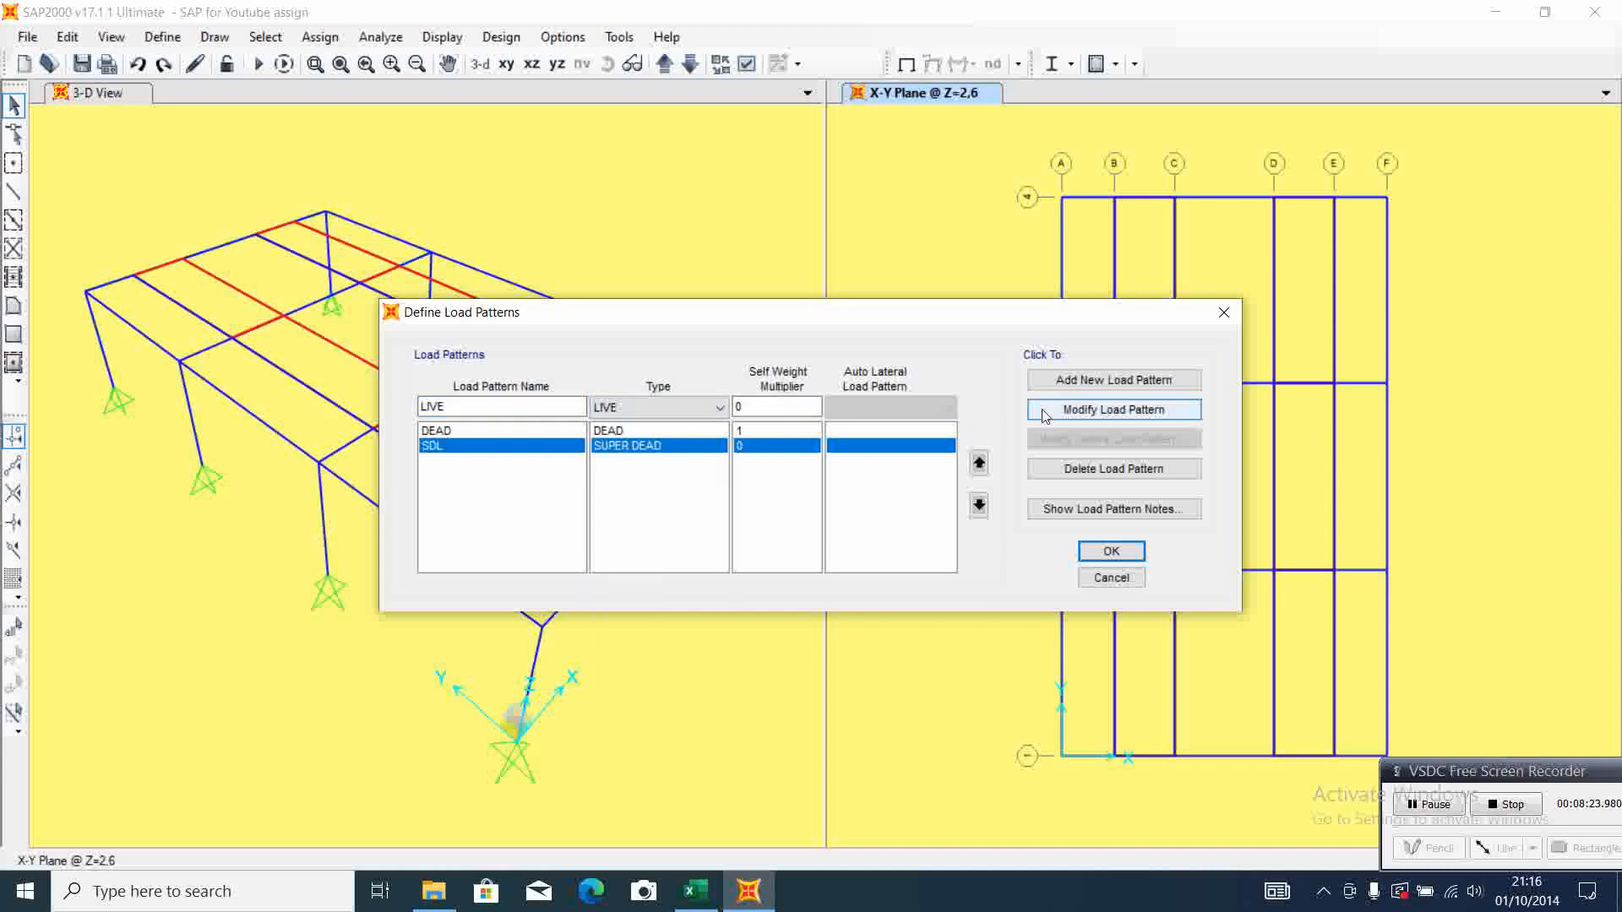
pyautogui.click(1090, 380)
# Add a load pattern named WIND with type LIVE and a self weight multiplier of 0
pyautogui.click(470, 406)
pyautogui.moveTo(469, 407); pyautogui.dragTo(388, 413)
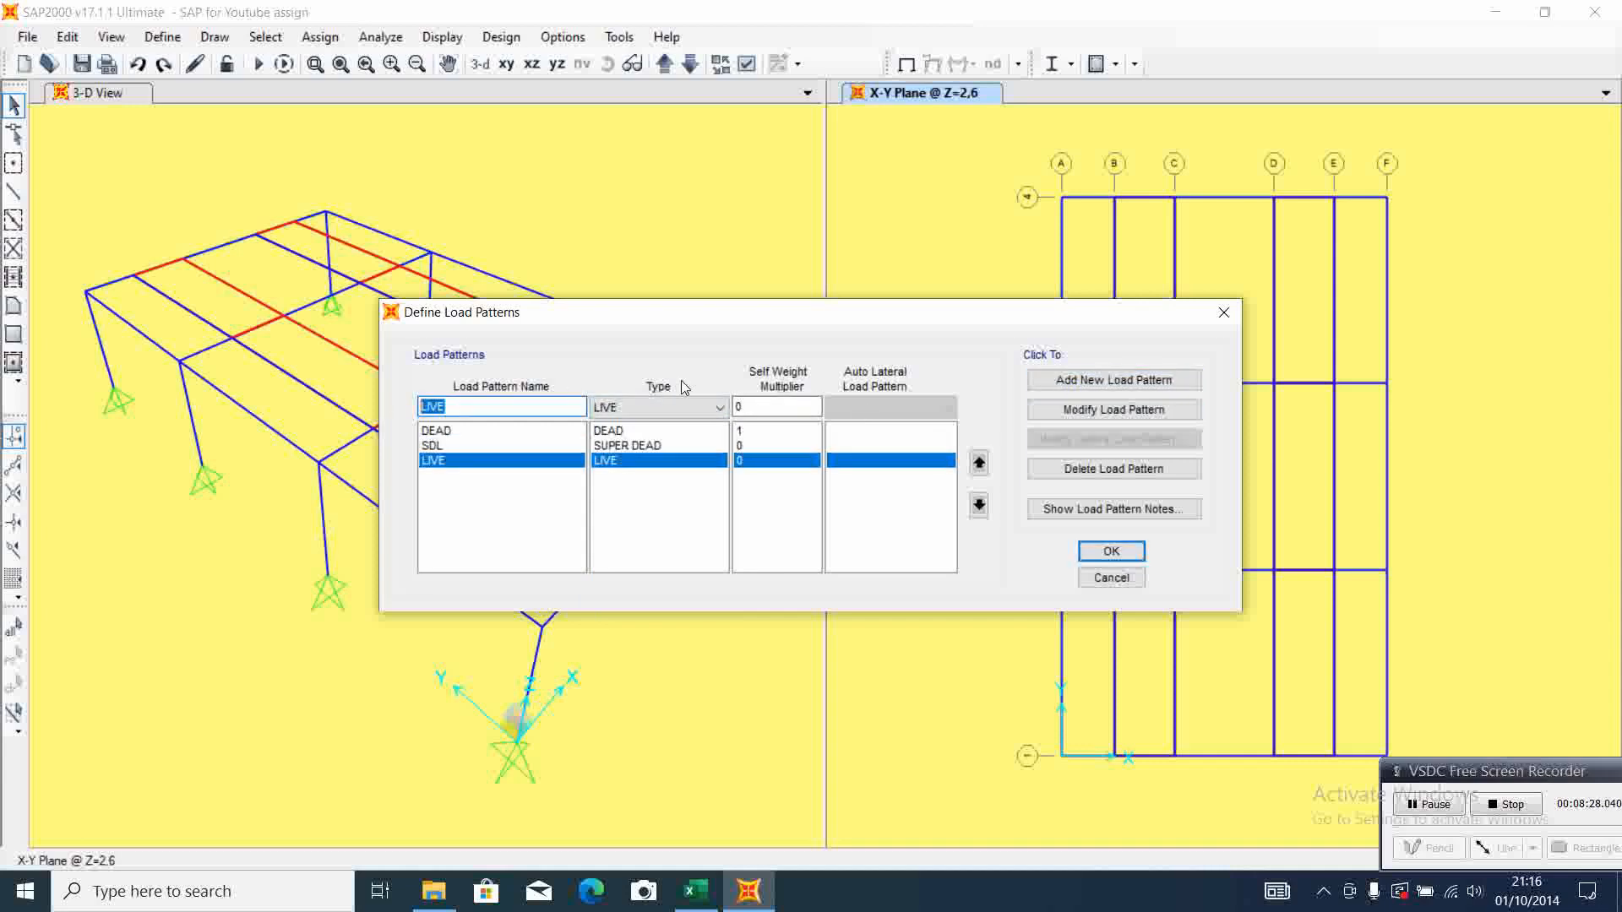
pyautogui.write('WIN')
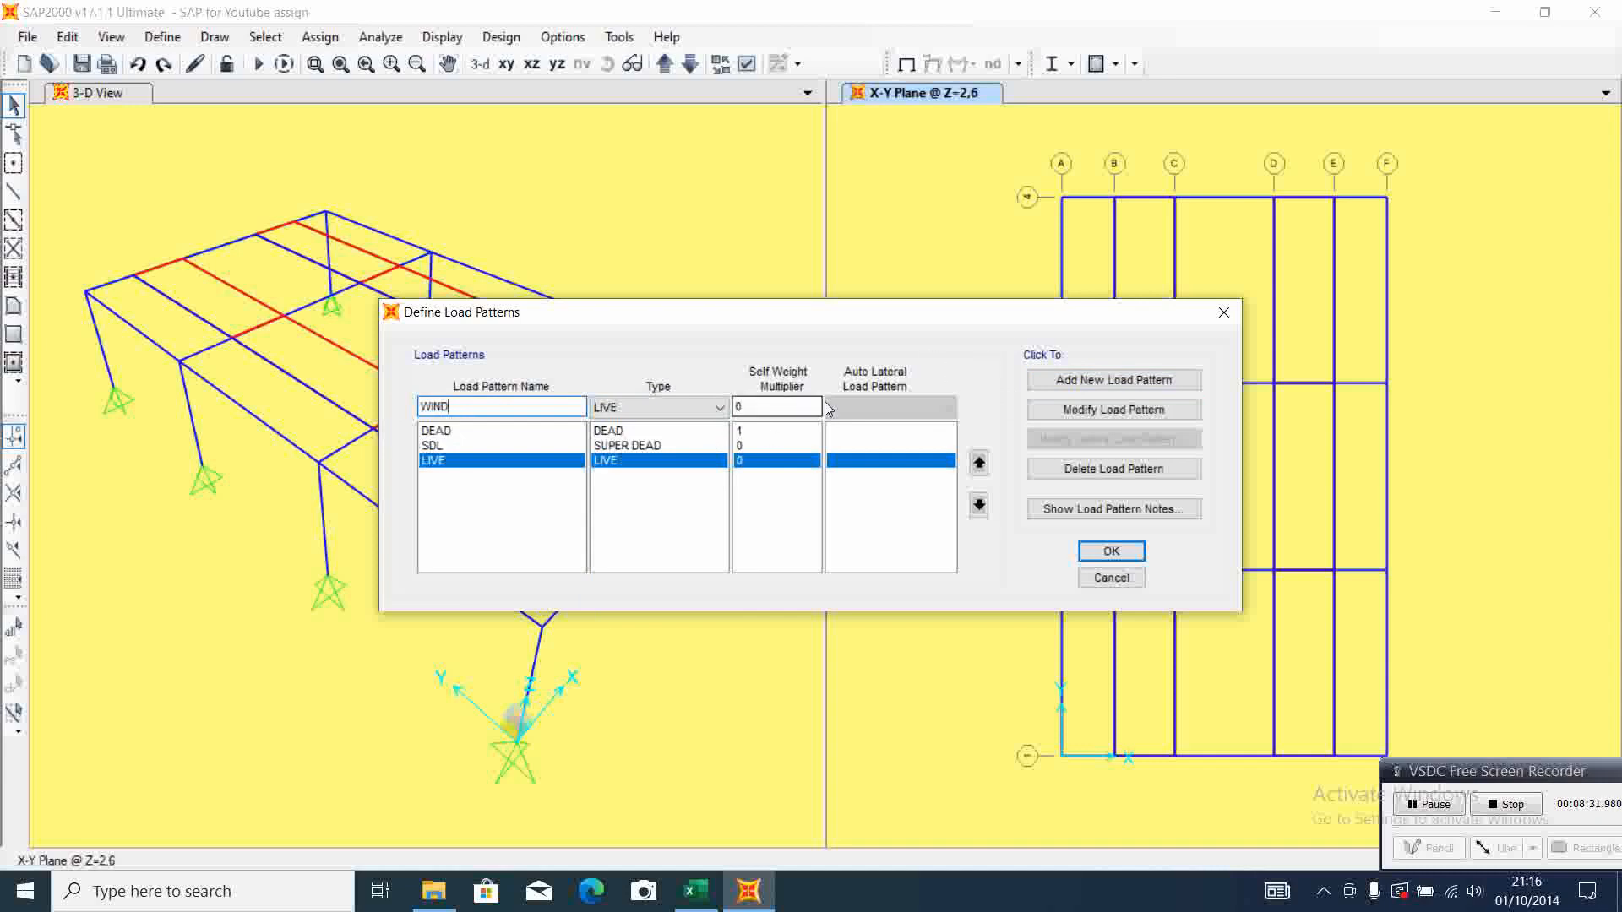
pyautogui.write('D')
pyautogui.click(1075, 379)
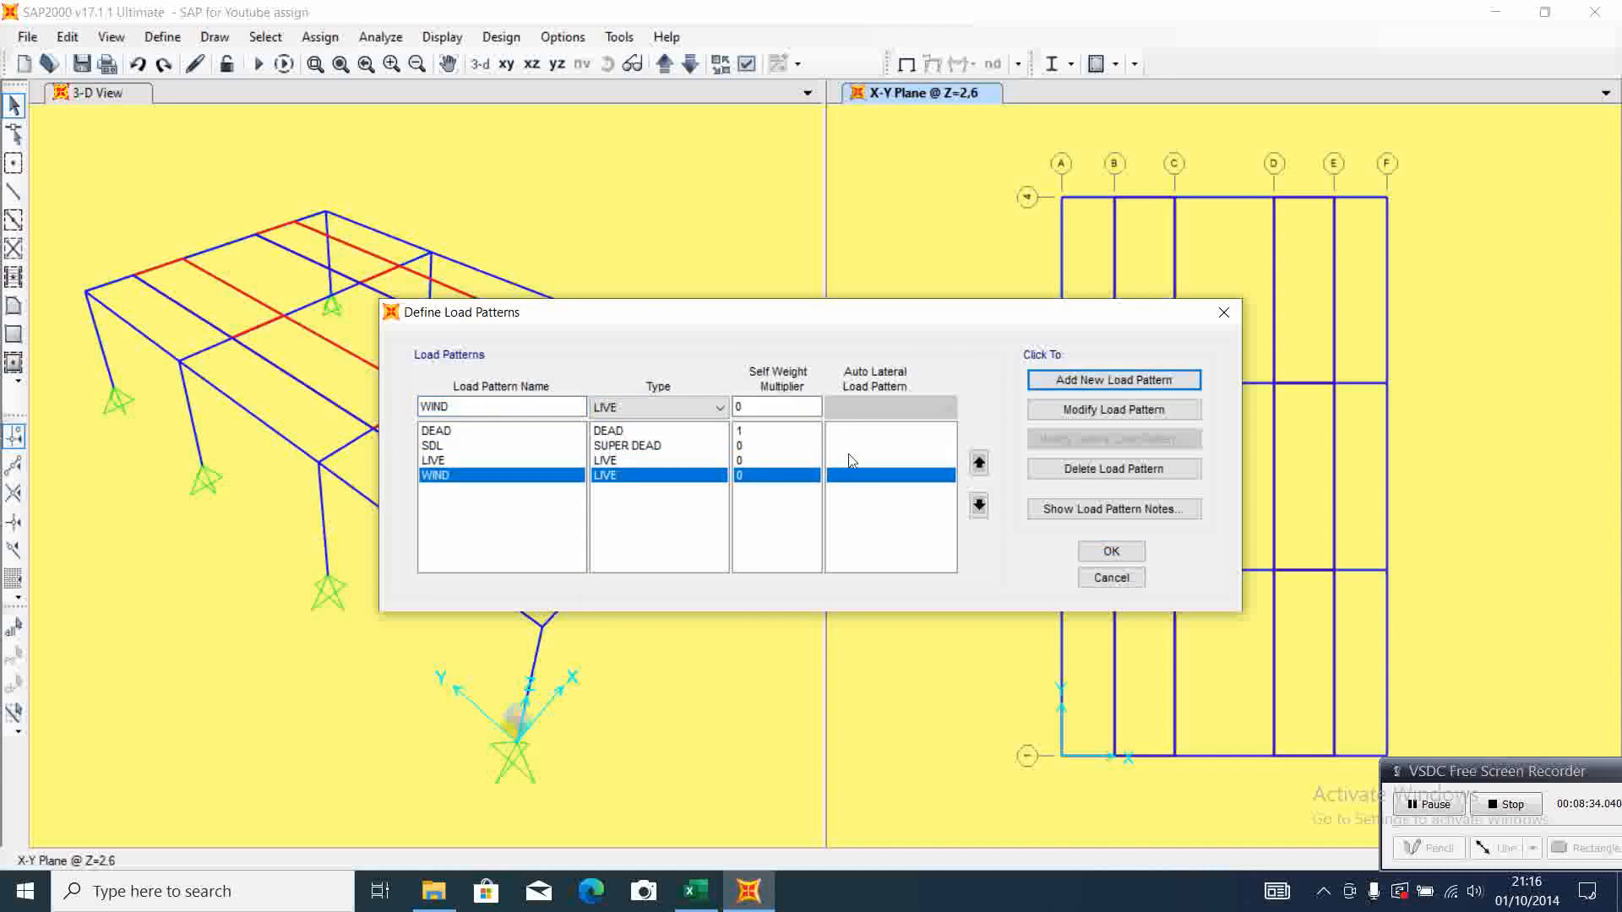
# Add a load pattern named Eqsx with type QUAKE, self weight multiplier 0 and the IBC 2012 auto lateral load pattern
pyautogui.moveTo(467, 406); pyautogui.dragTo(389, 406)
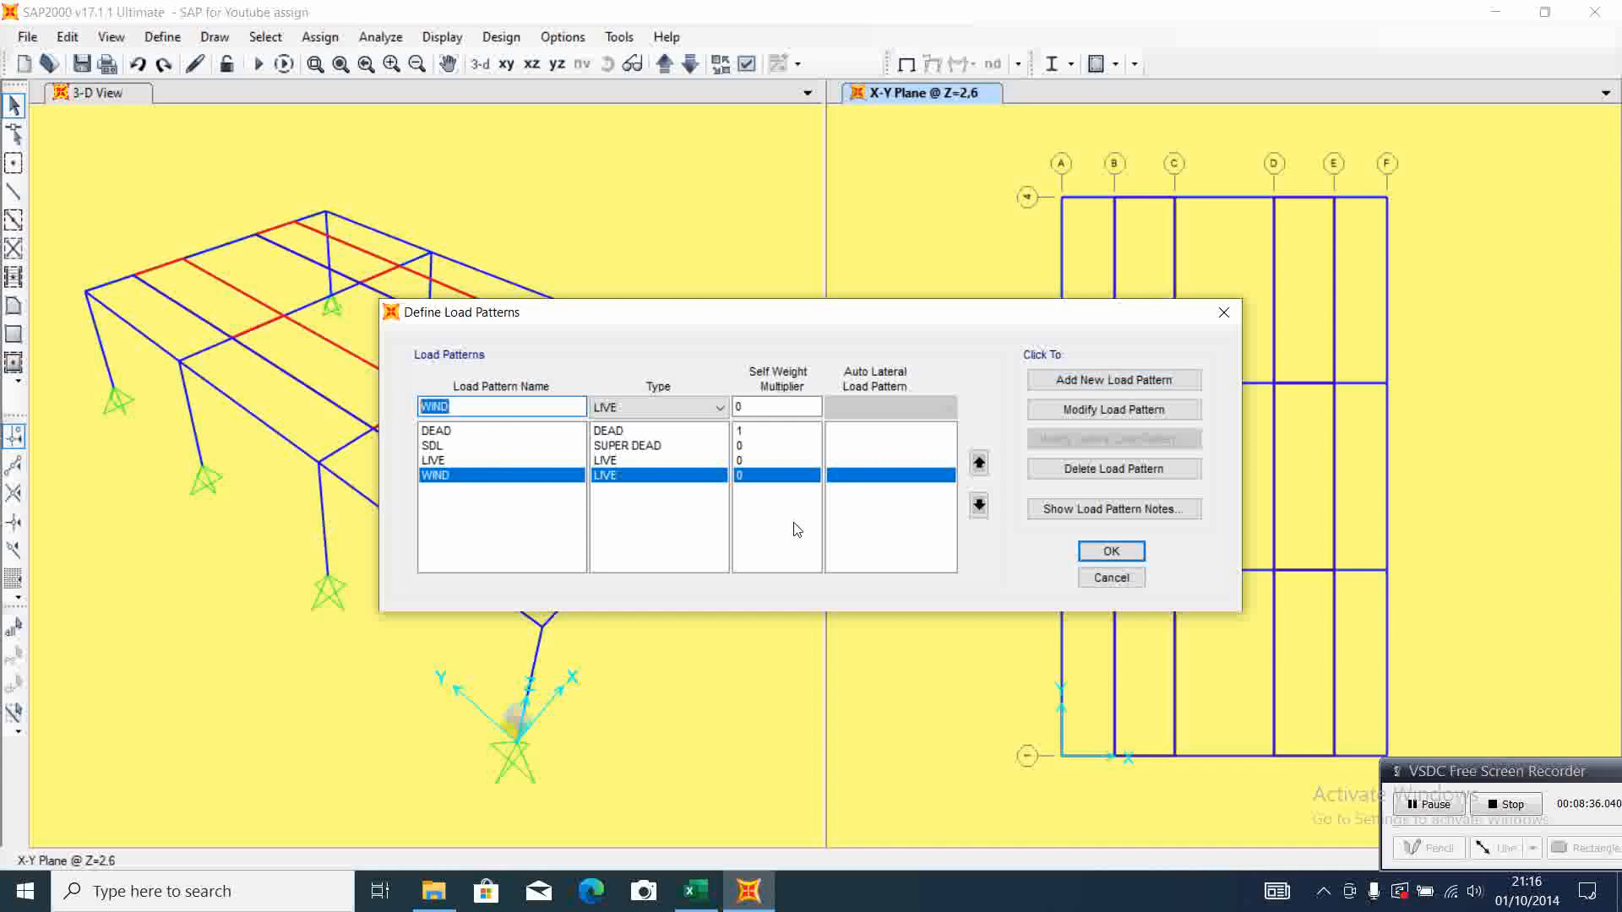
pyautogui.write('Eqsx')
pyautogui.click(721, 409)
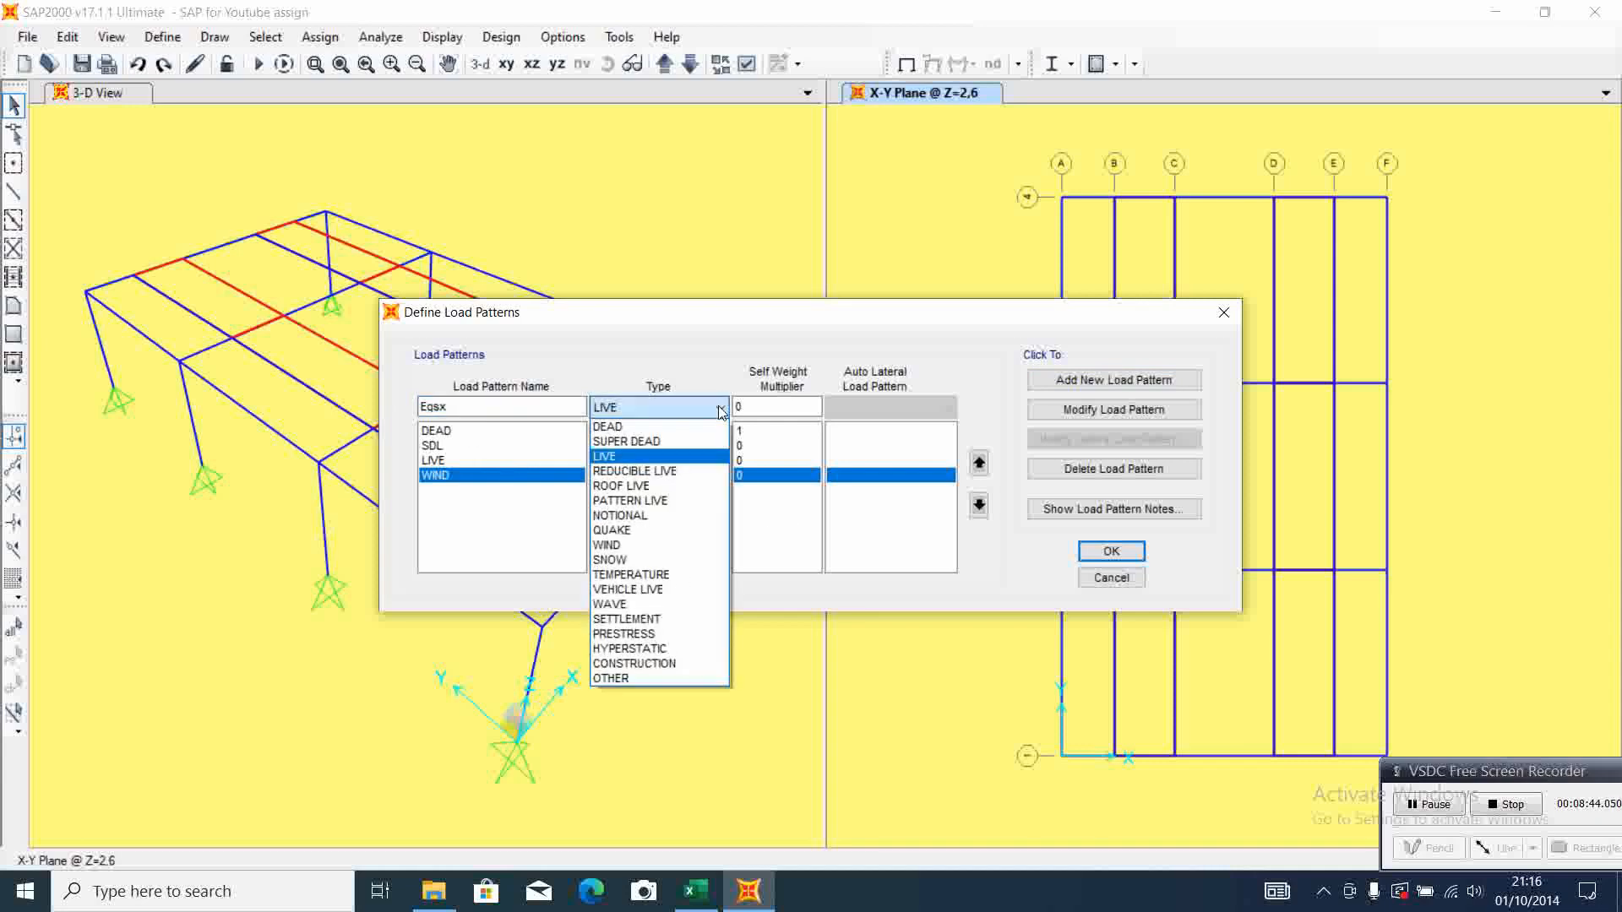
pyautogui.click(658, 532)
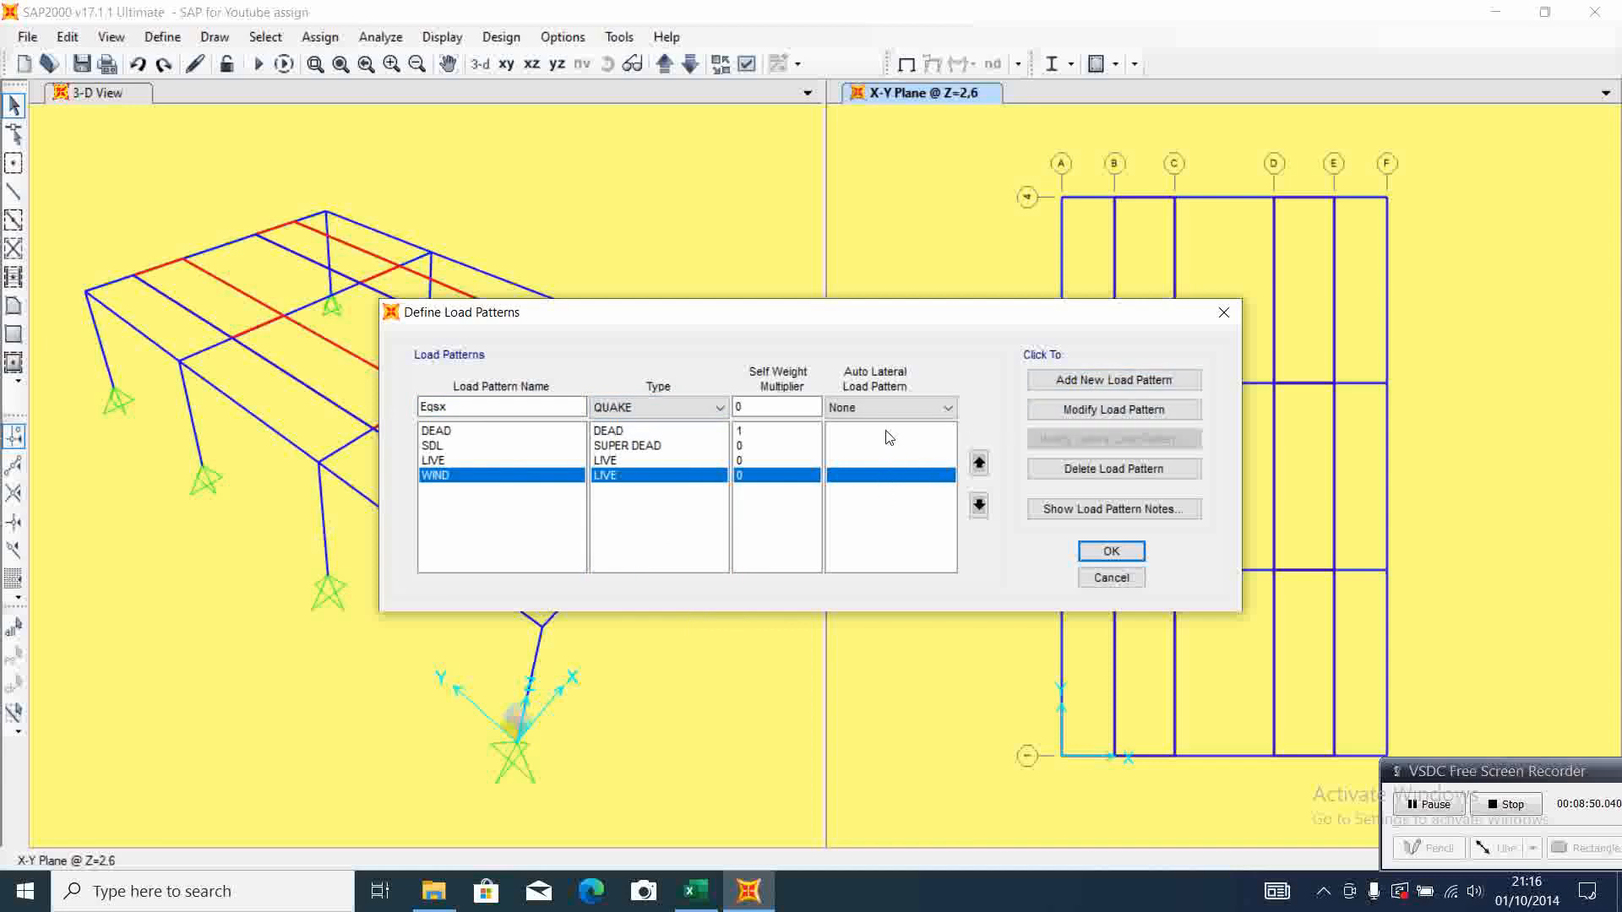
pyautogui.click(947, 408)
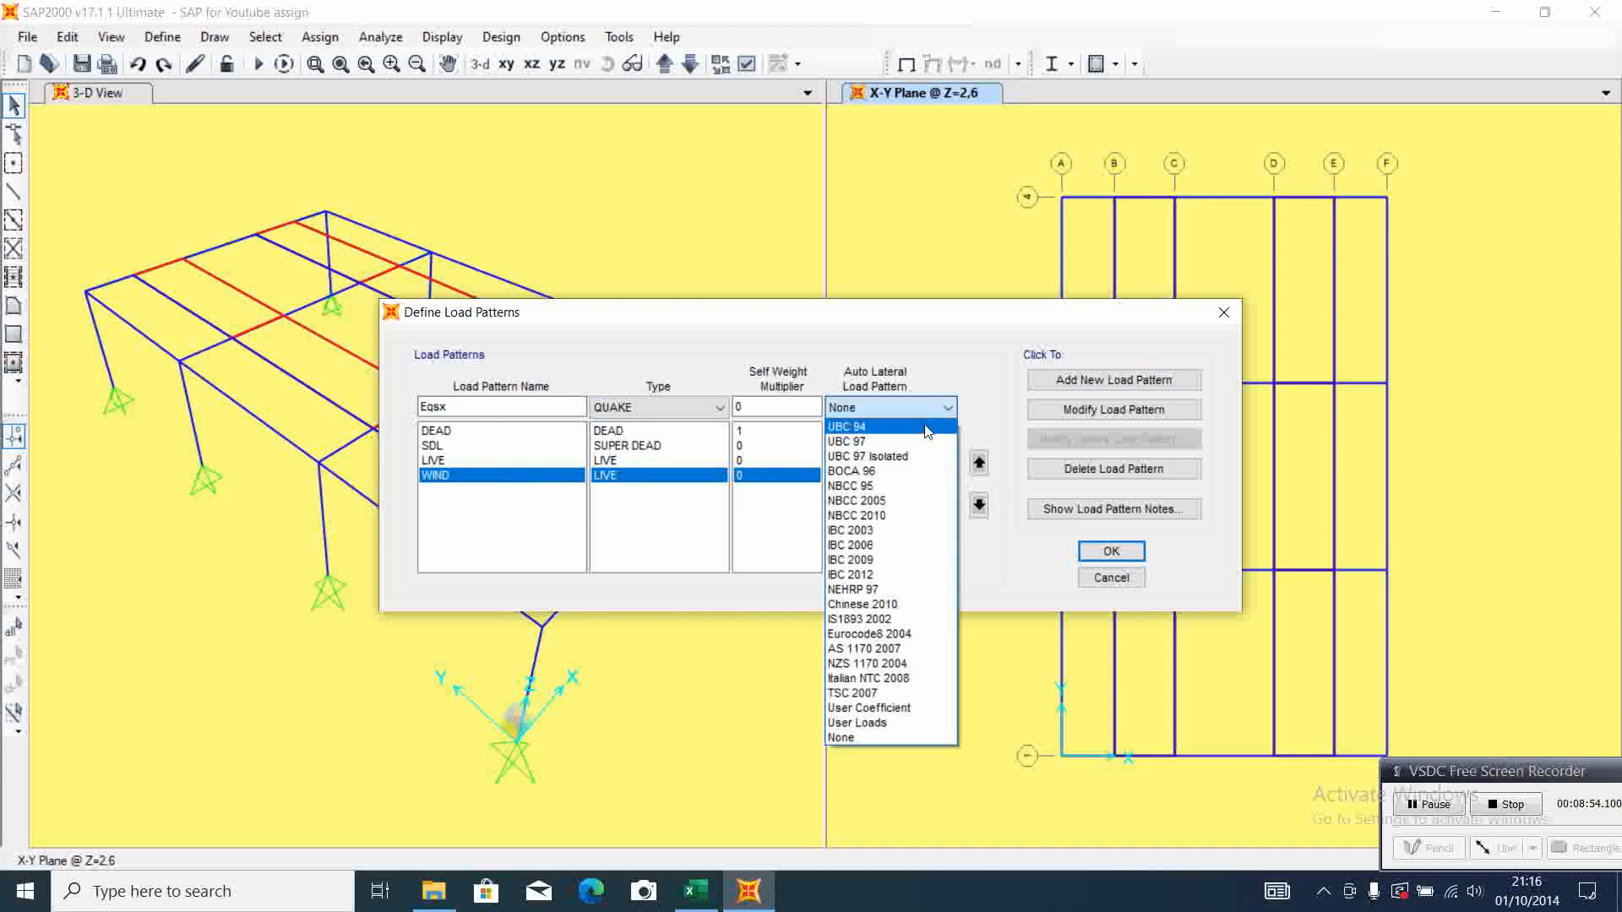
pyautogui.click(882, 575)
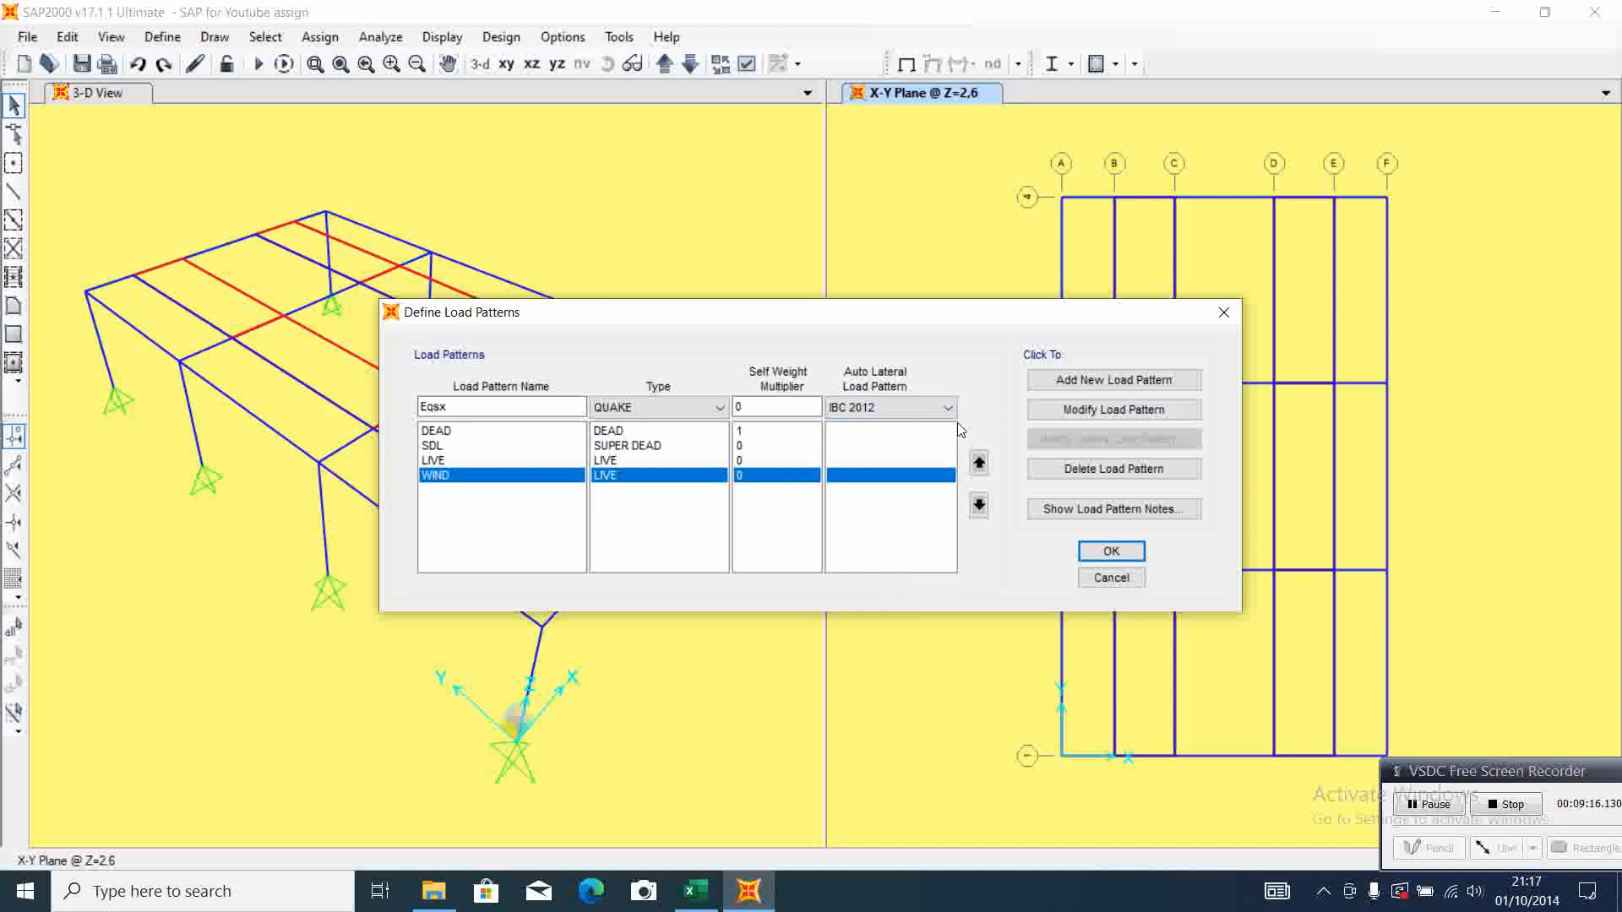
pyautogui.click(1074, 388)
# Add a QUAKE load pattern named Eqsy with the IBC 2012 auto lateral load pattern and accept the load pattern definitions
pyautogui.click(463, 406)
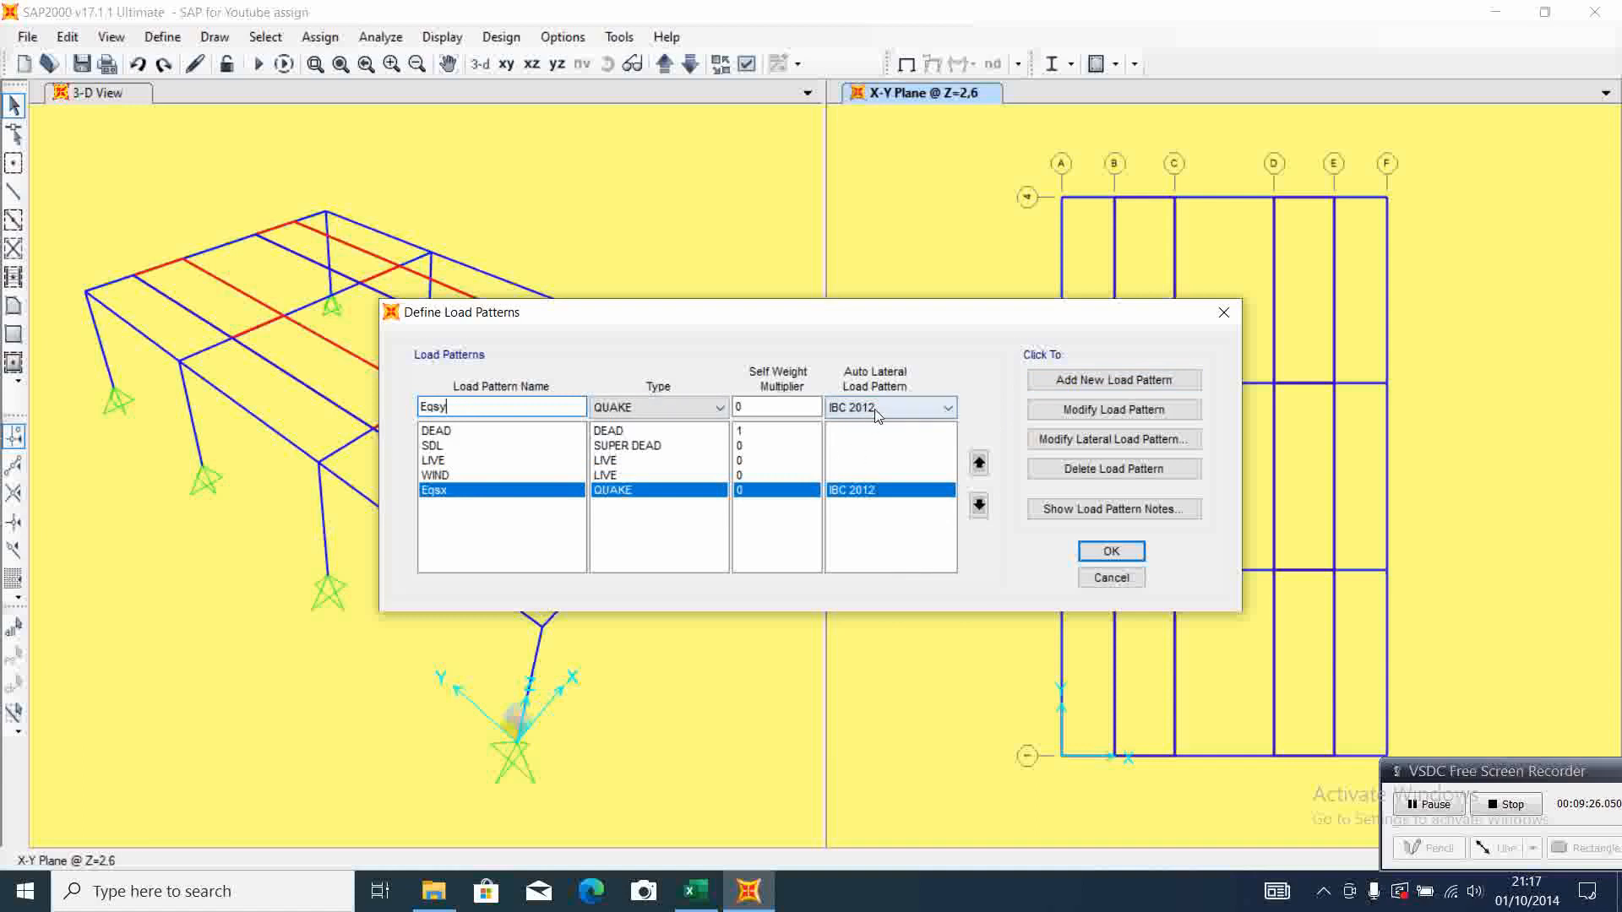
pyautogui.click(1111, 384)
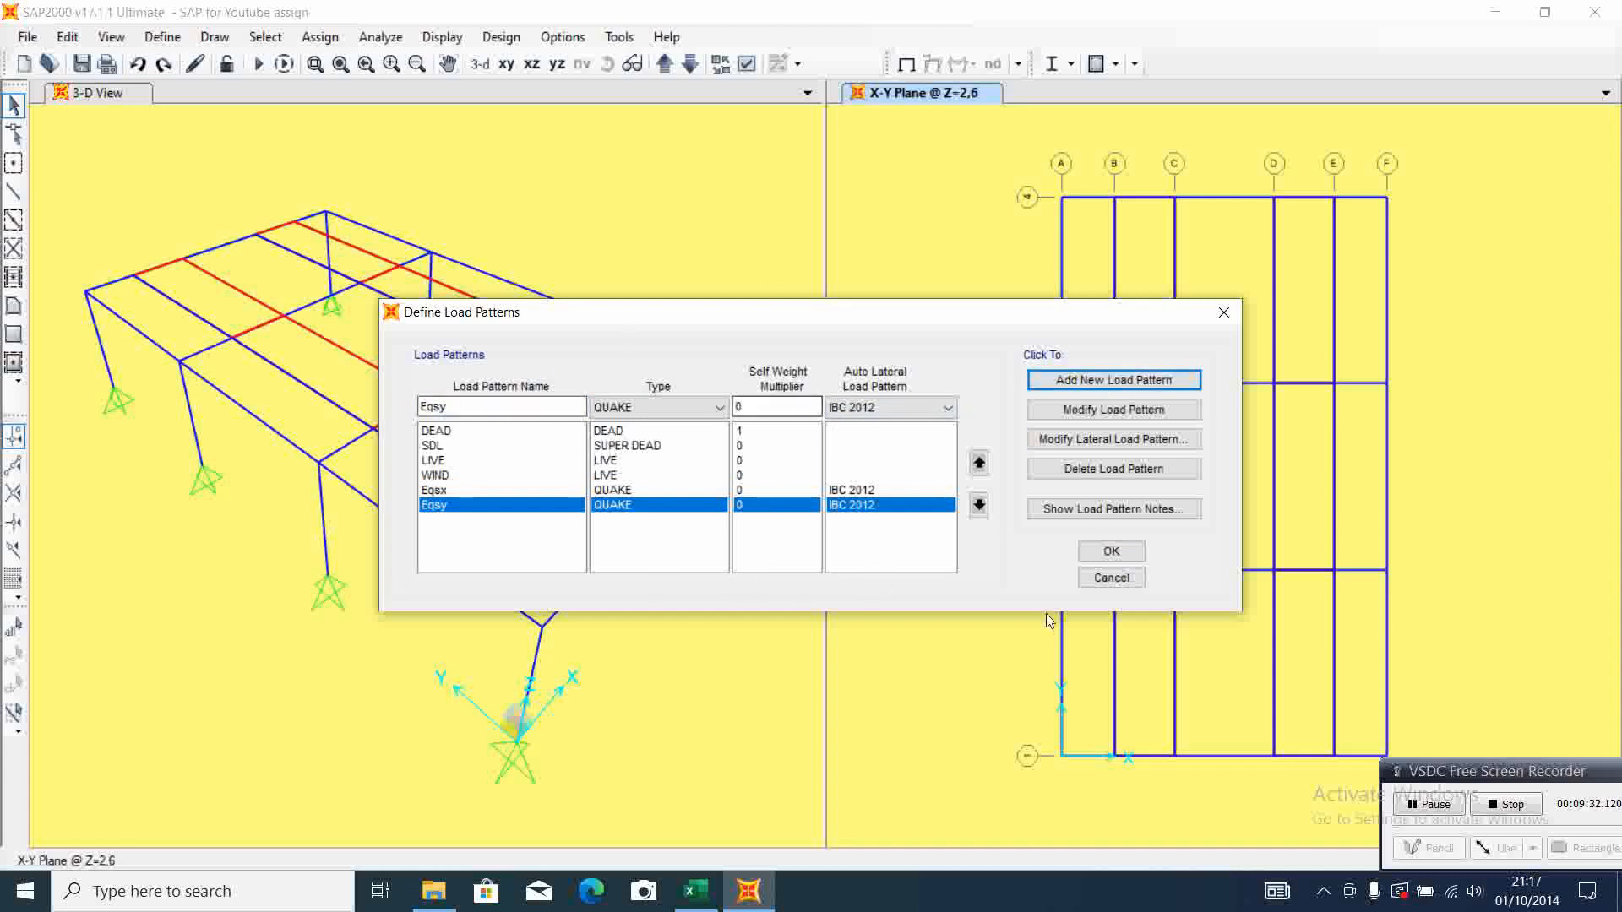
pyautogui.click(1111, 552)
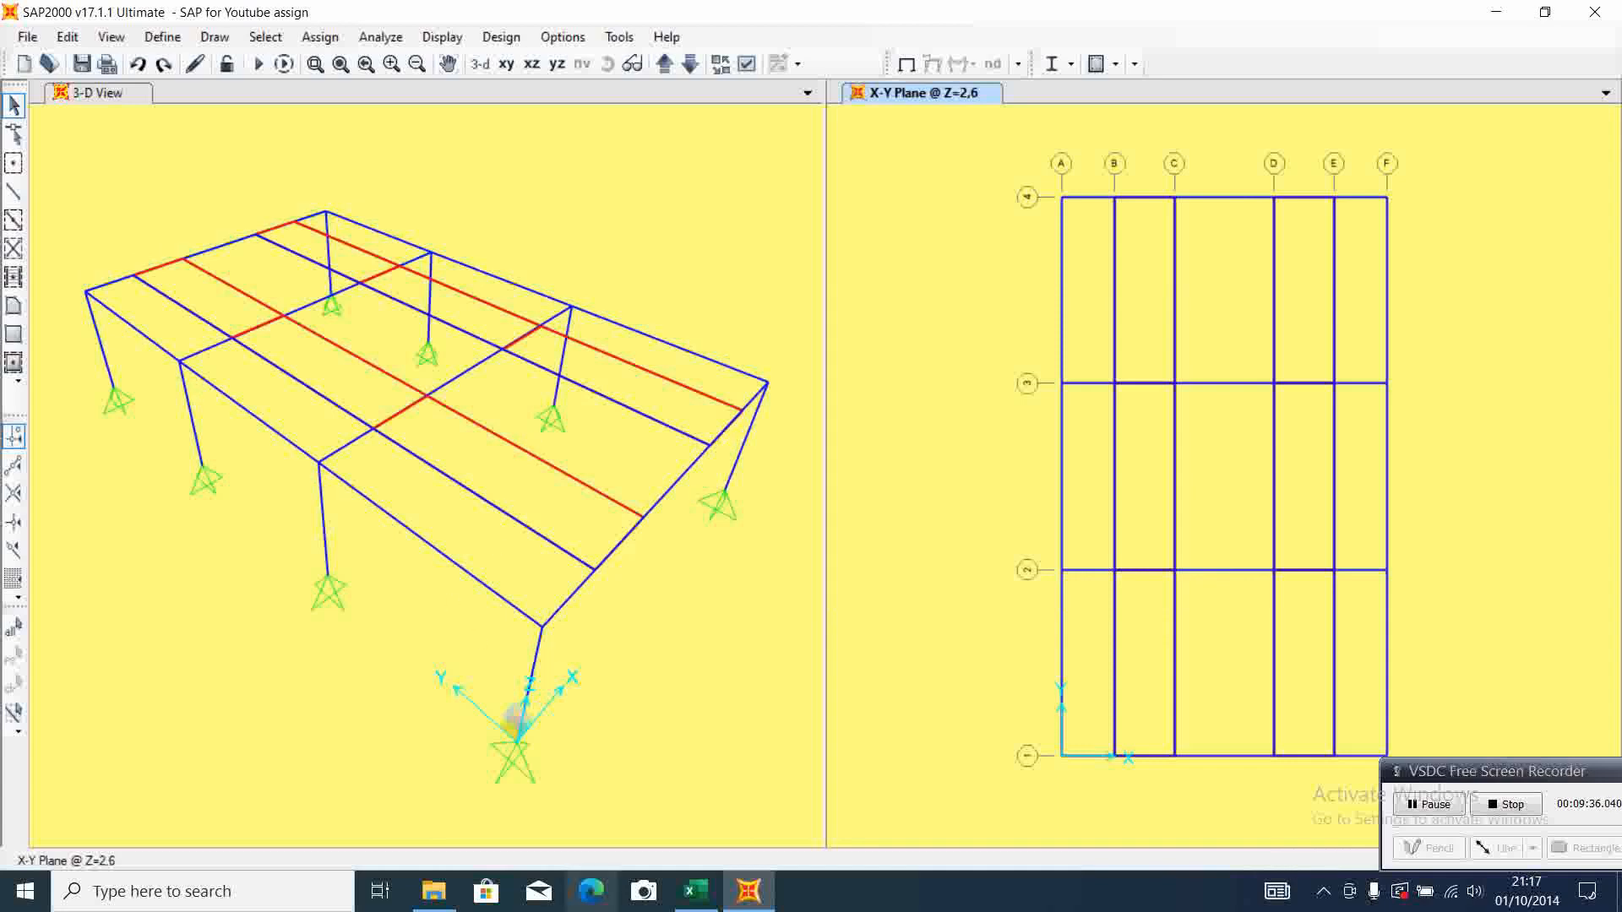
# Switch to the Excel calculation sheet and examine the Assign Joint Load section for the super dead load, including the joint forces example
pyautogui.click(693, 891)
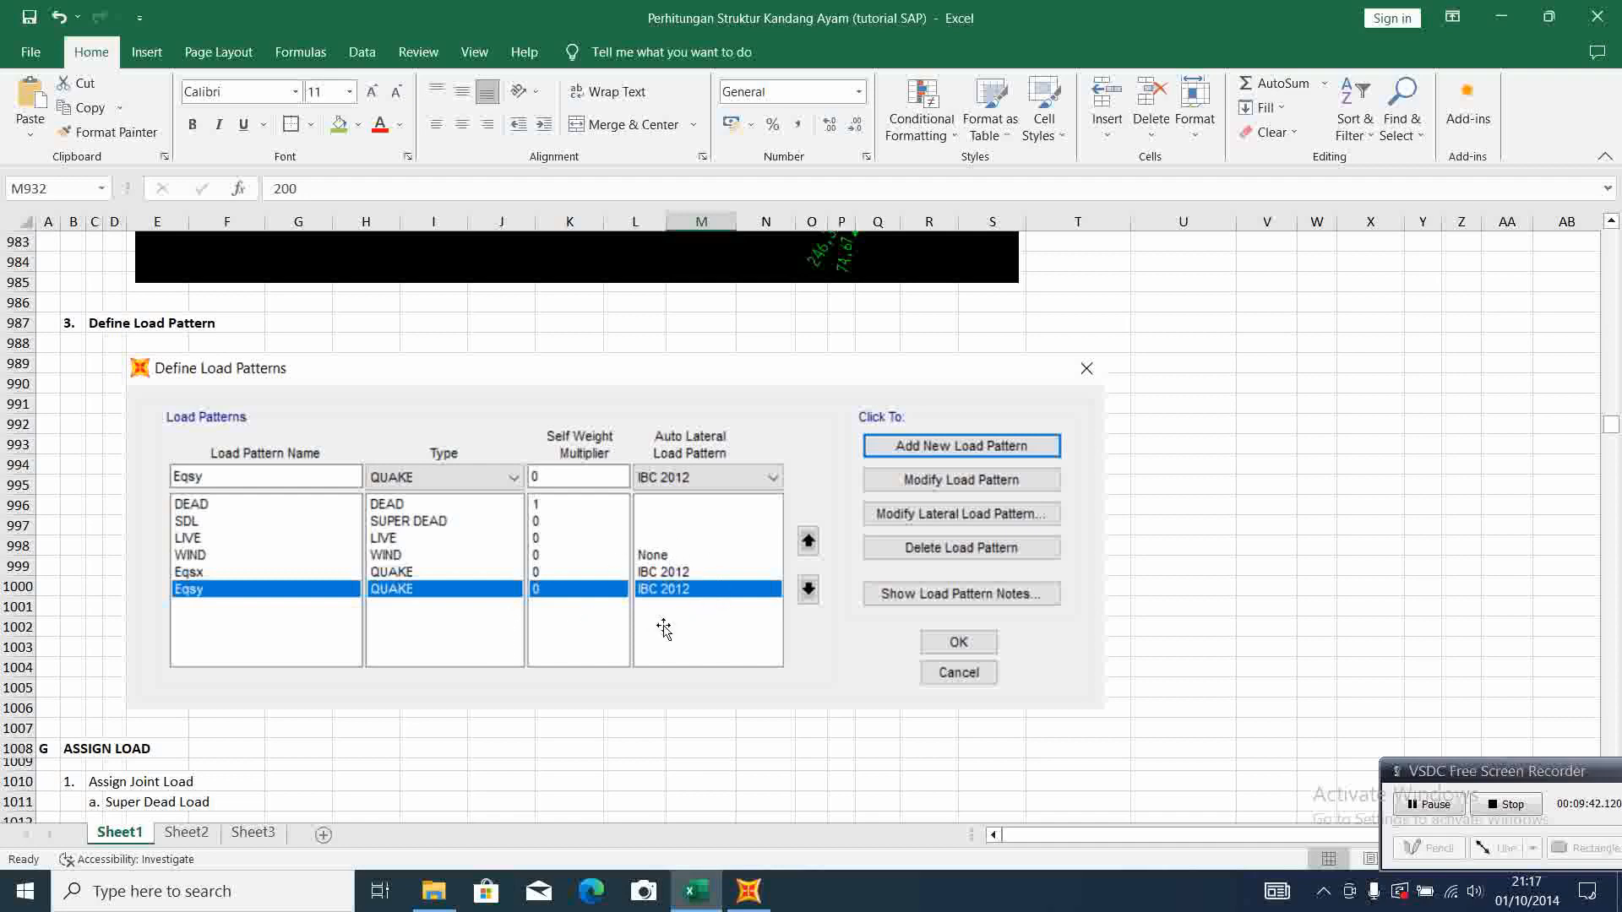
pyautogui.scroll(-7, 664, 629)
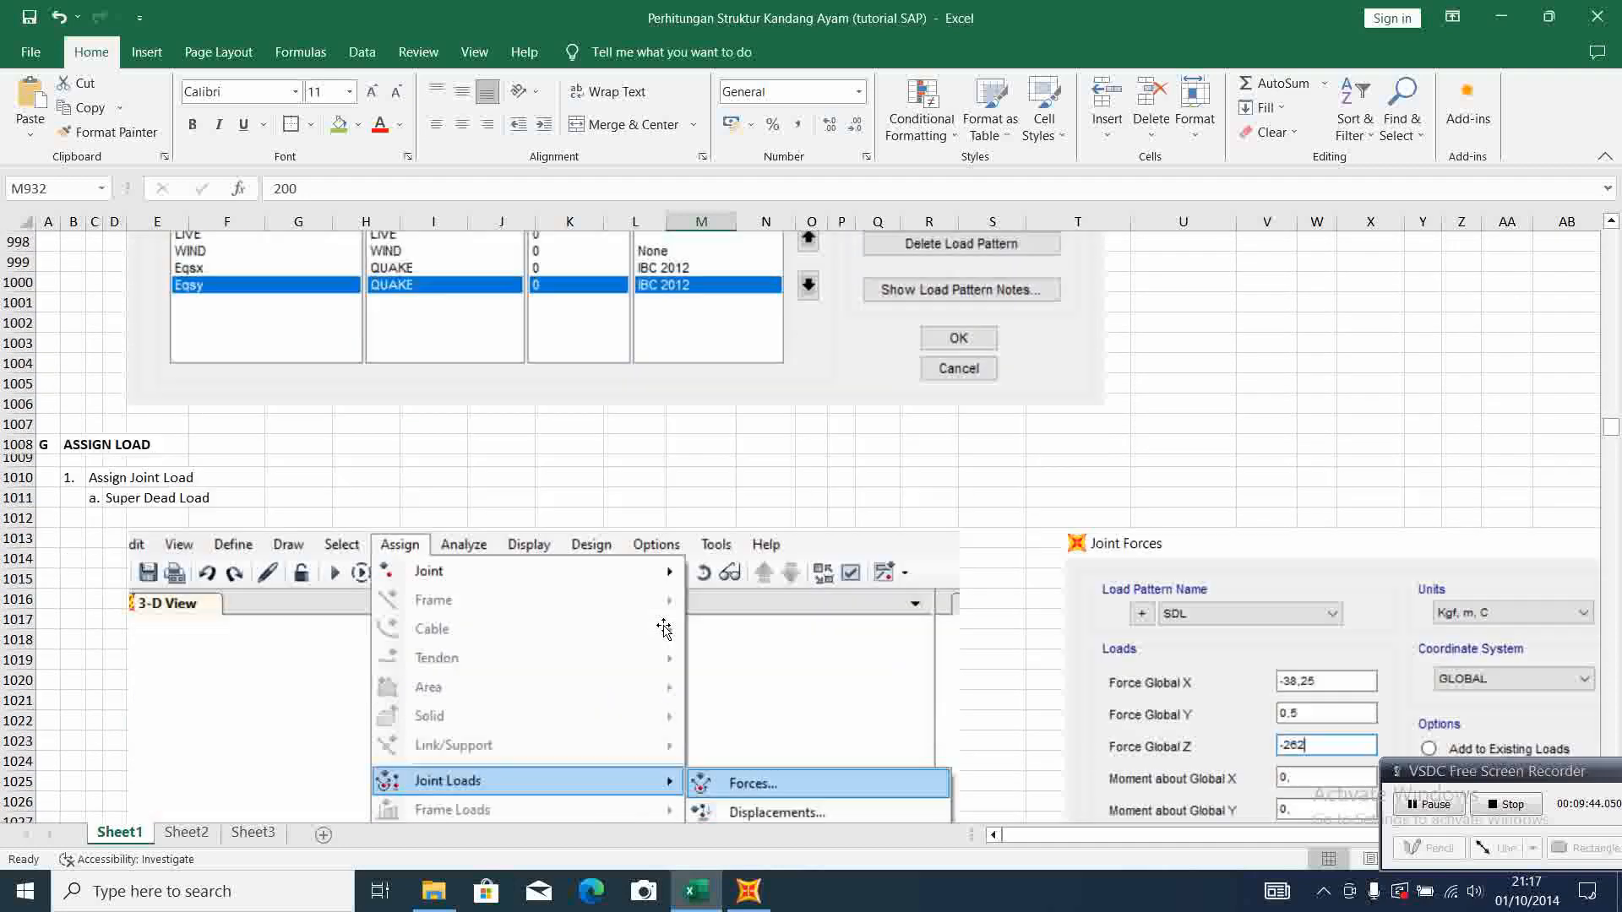
pyautogui.scroll(-1, 664, 629)
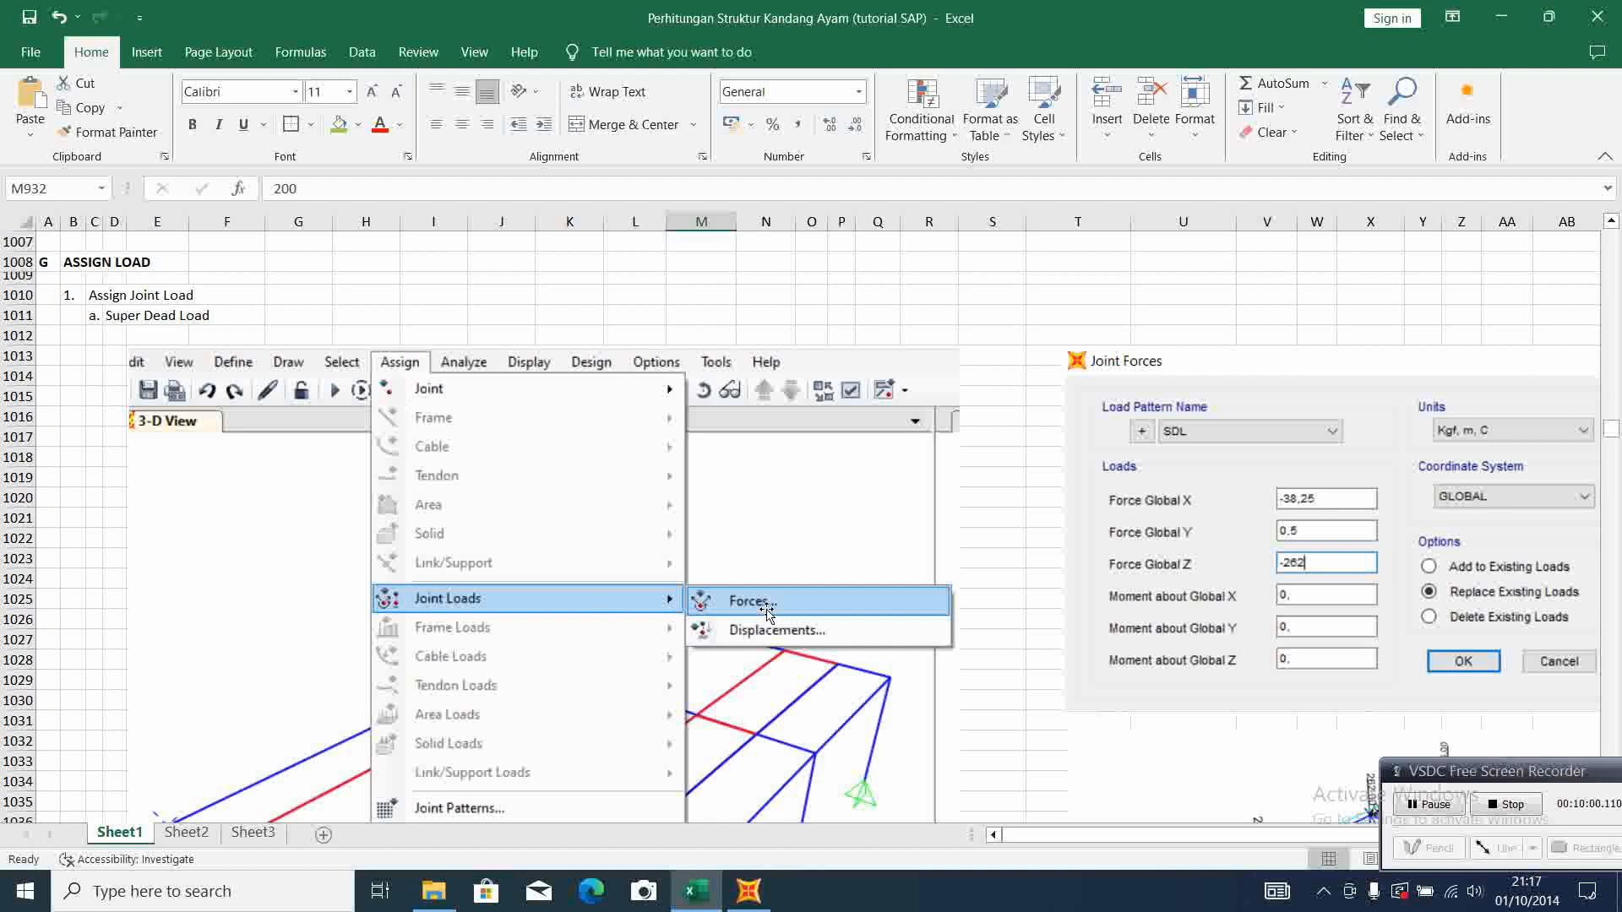
pyautogui.scroll(-1, 772, 610)
pyautogui.scroll(-2, 772, 610)
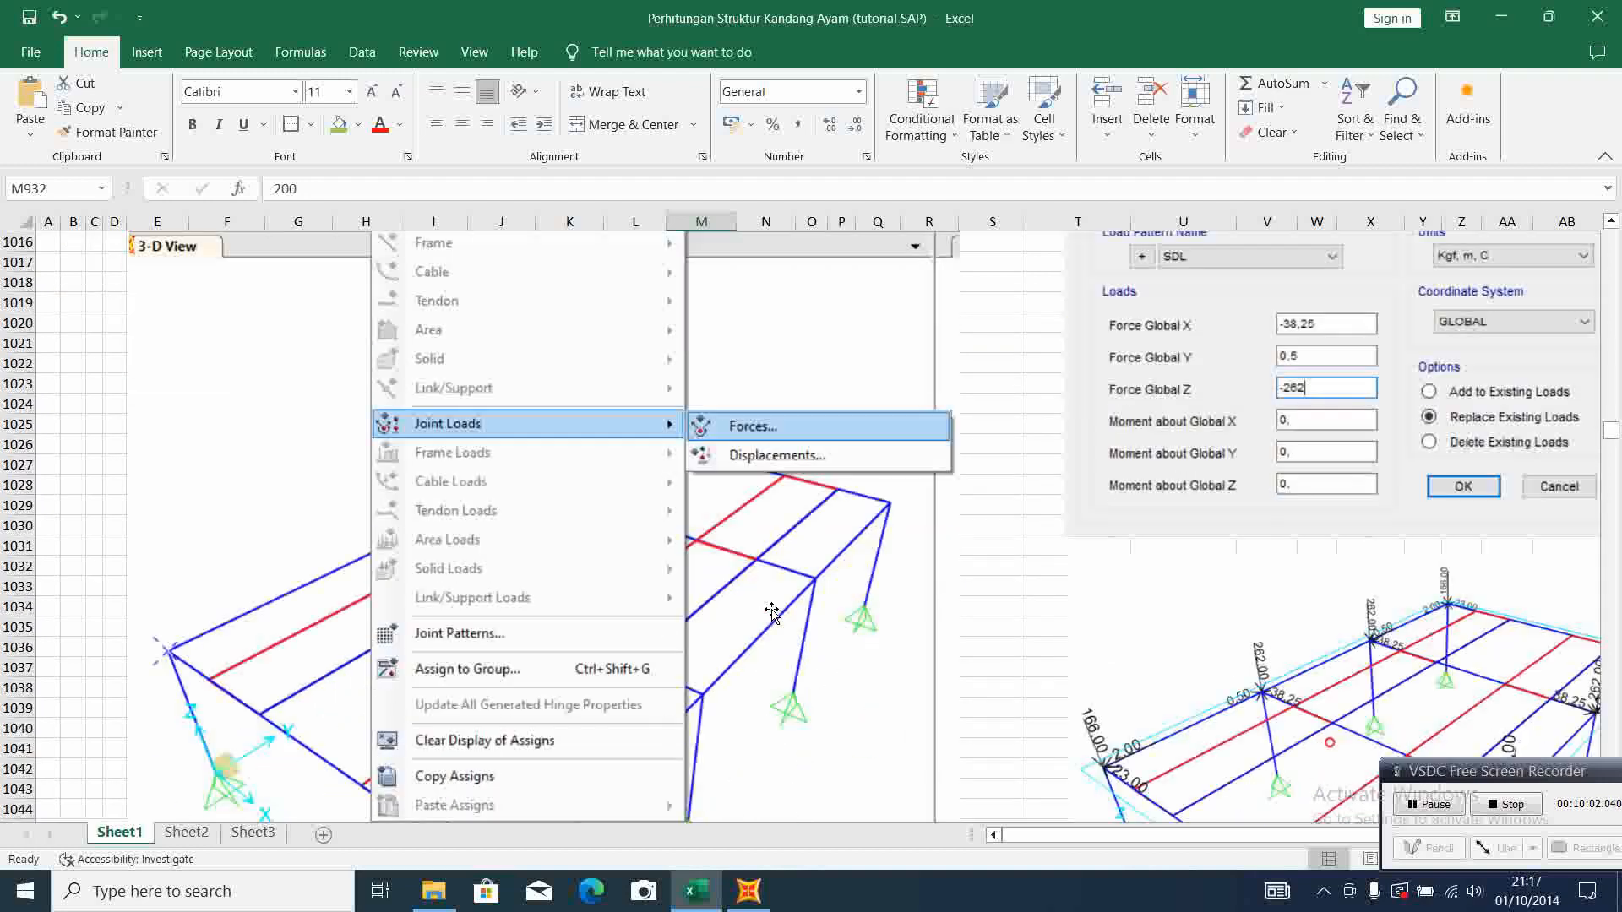
pyautogui.scroll(2, 771, 610)
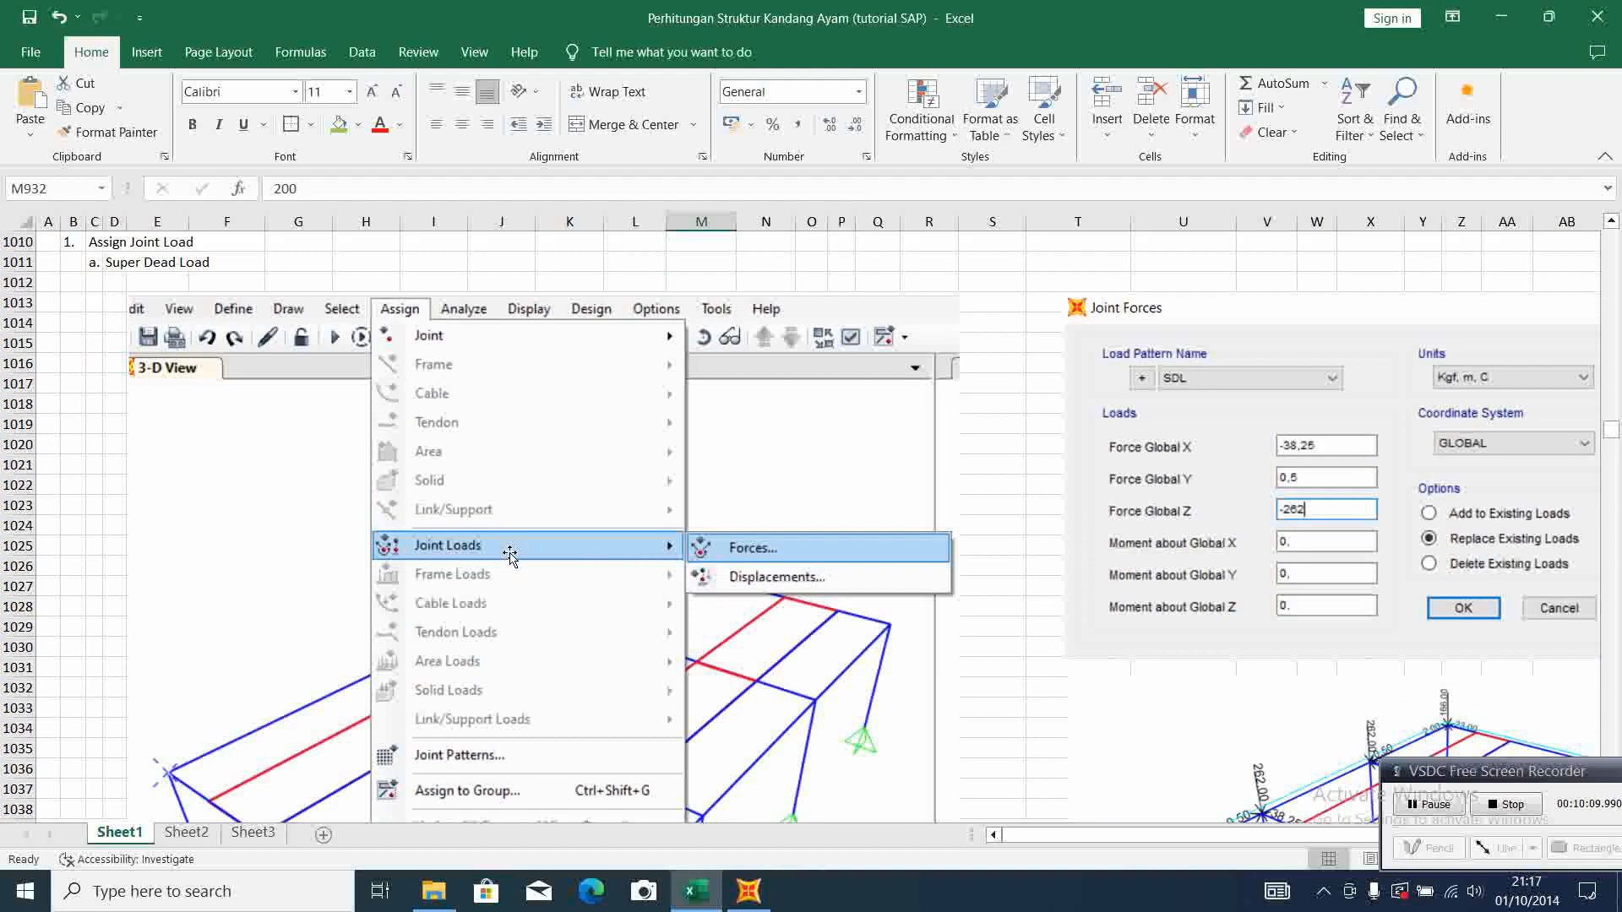
pyautogui.scroll(-1, 784, 555)
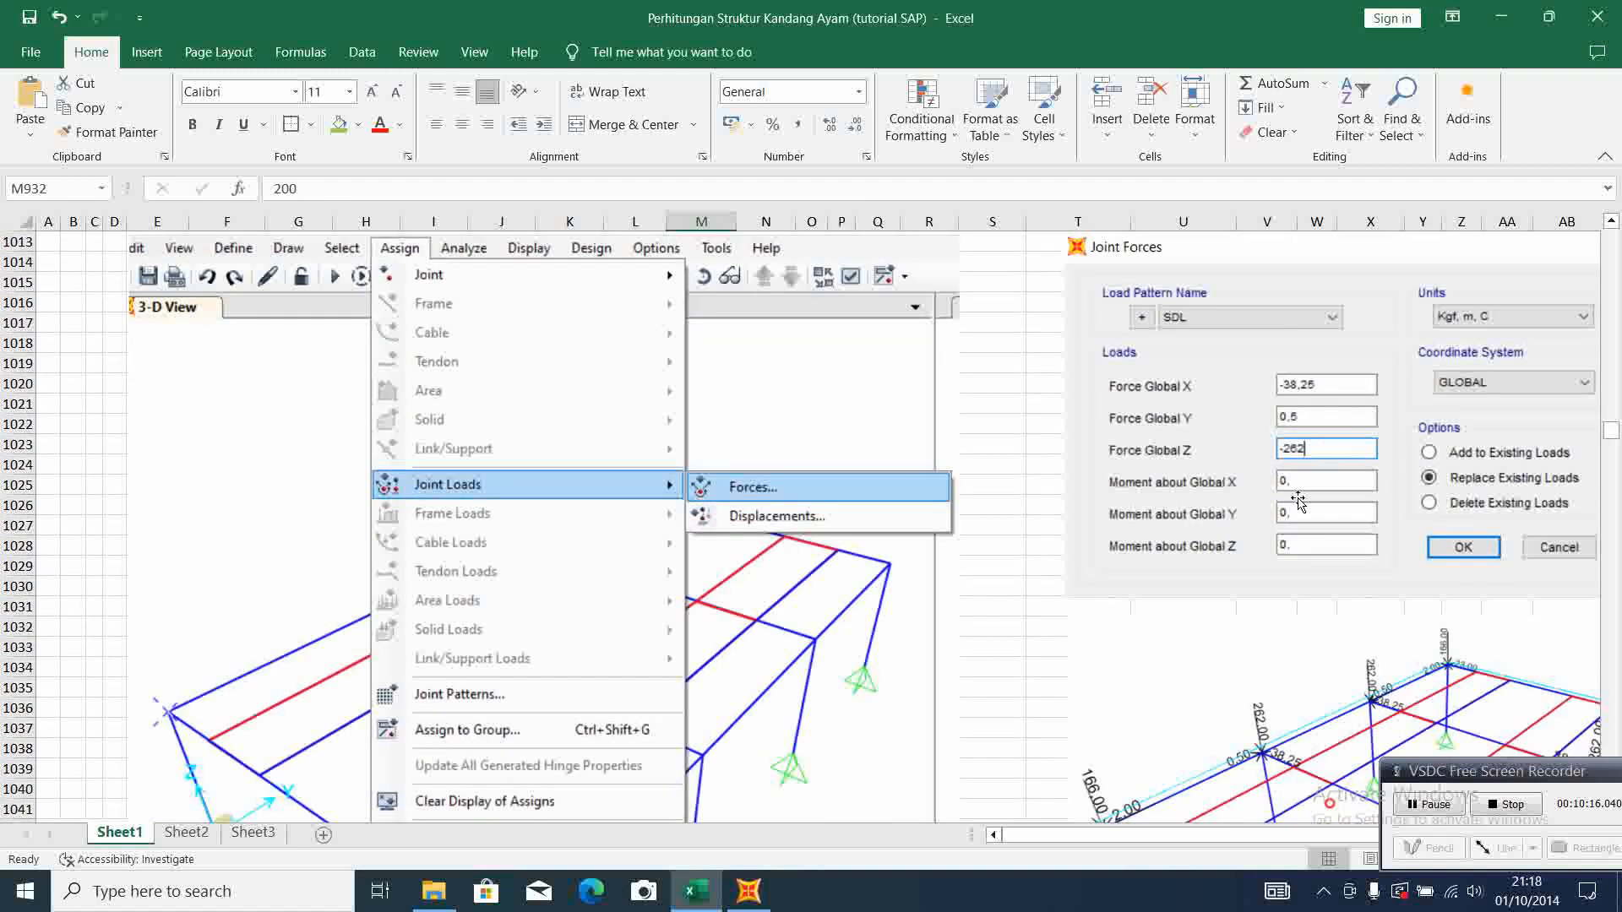
# Examine the super dead load support reactions listed for the corner and middle supports
pyautogui.scroll(5, 1200, 570)
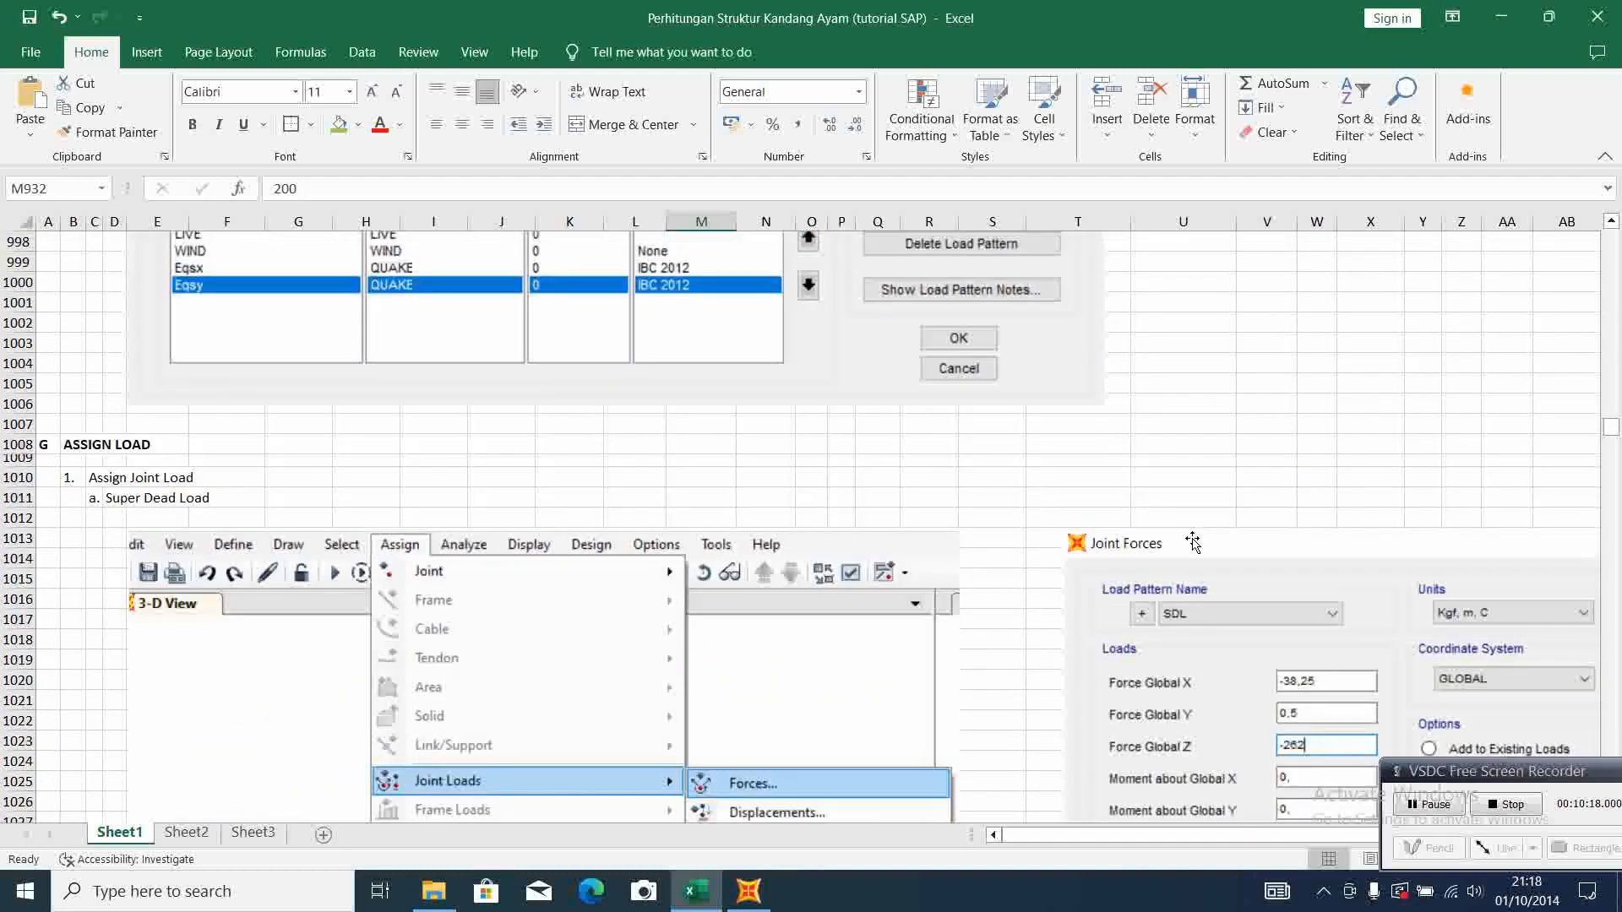
pyautogui.scroll(20, 1192, 542)
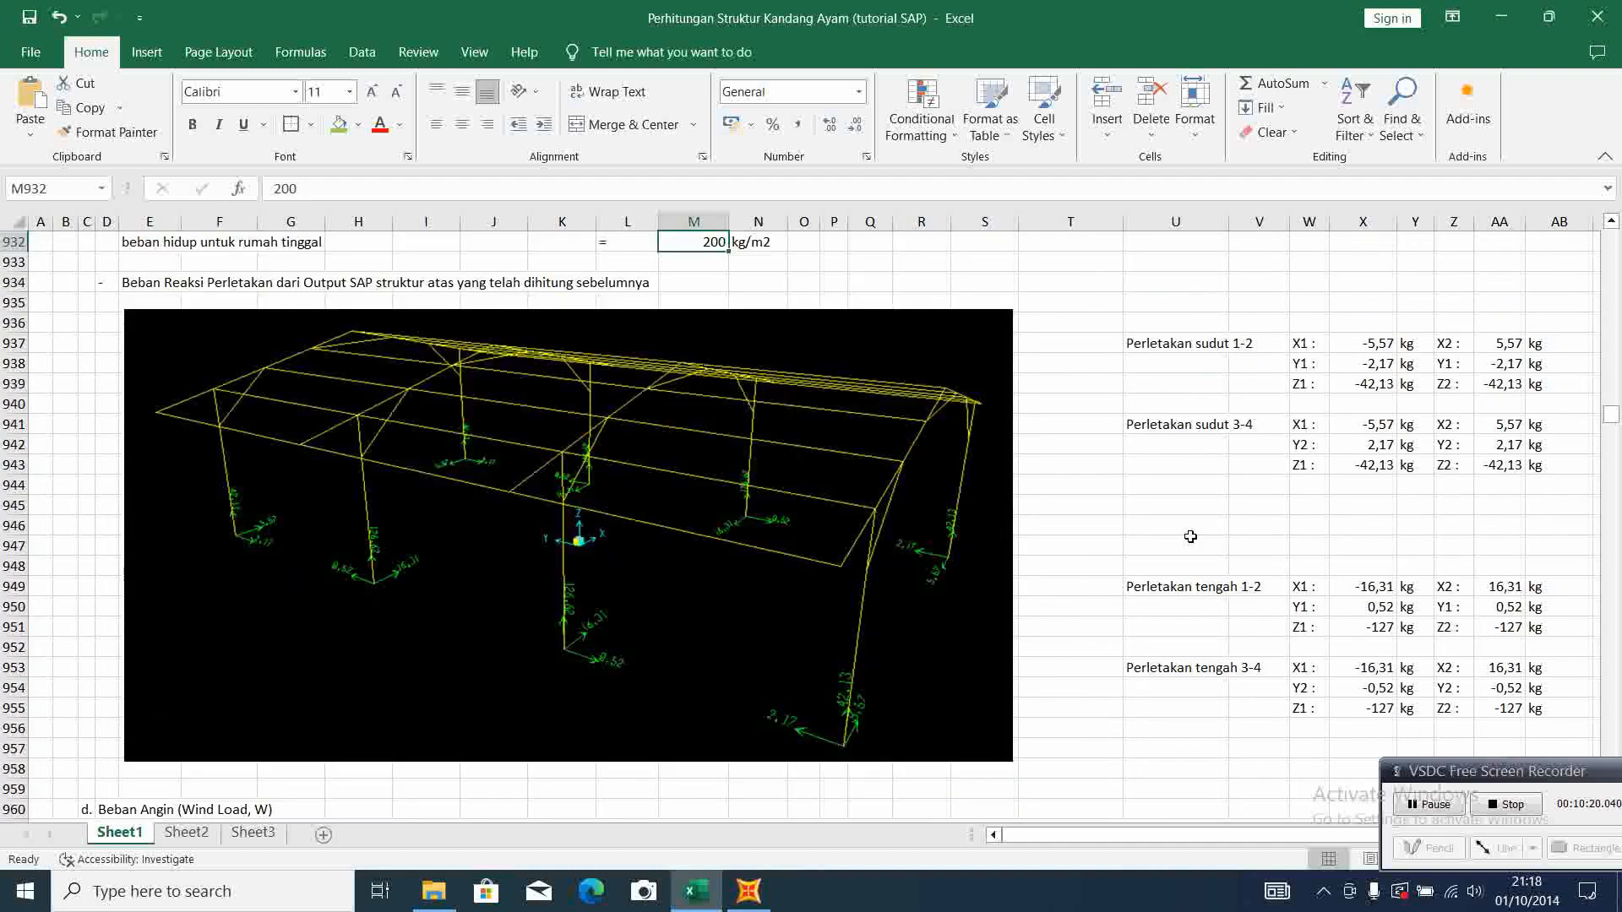
pyautogui.scroll(6, 1190, 536)
pyautogui.scroll(-6, 1191, 536)
pyautogui.scroll(11, 1190, 536)
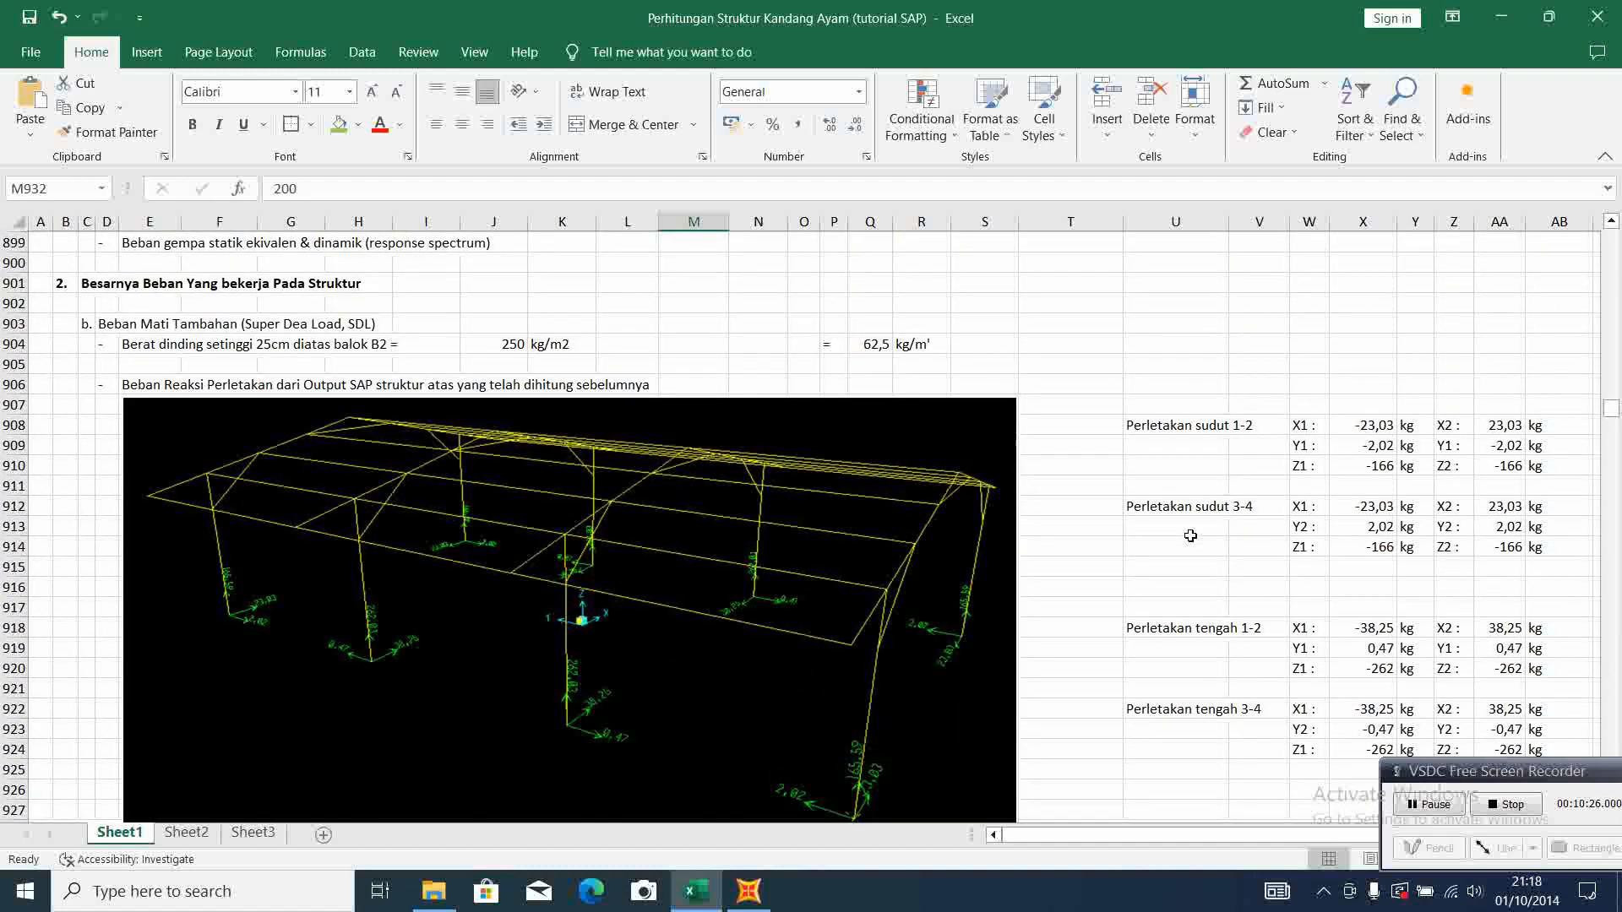
pyautogui.scroll(9, 1190, 536)
pyautogui.scroll(-9, 1190, 536)
pyautogui.scroll(-2, 1190, 536)
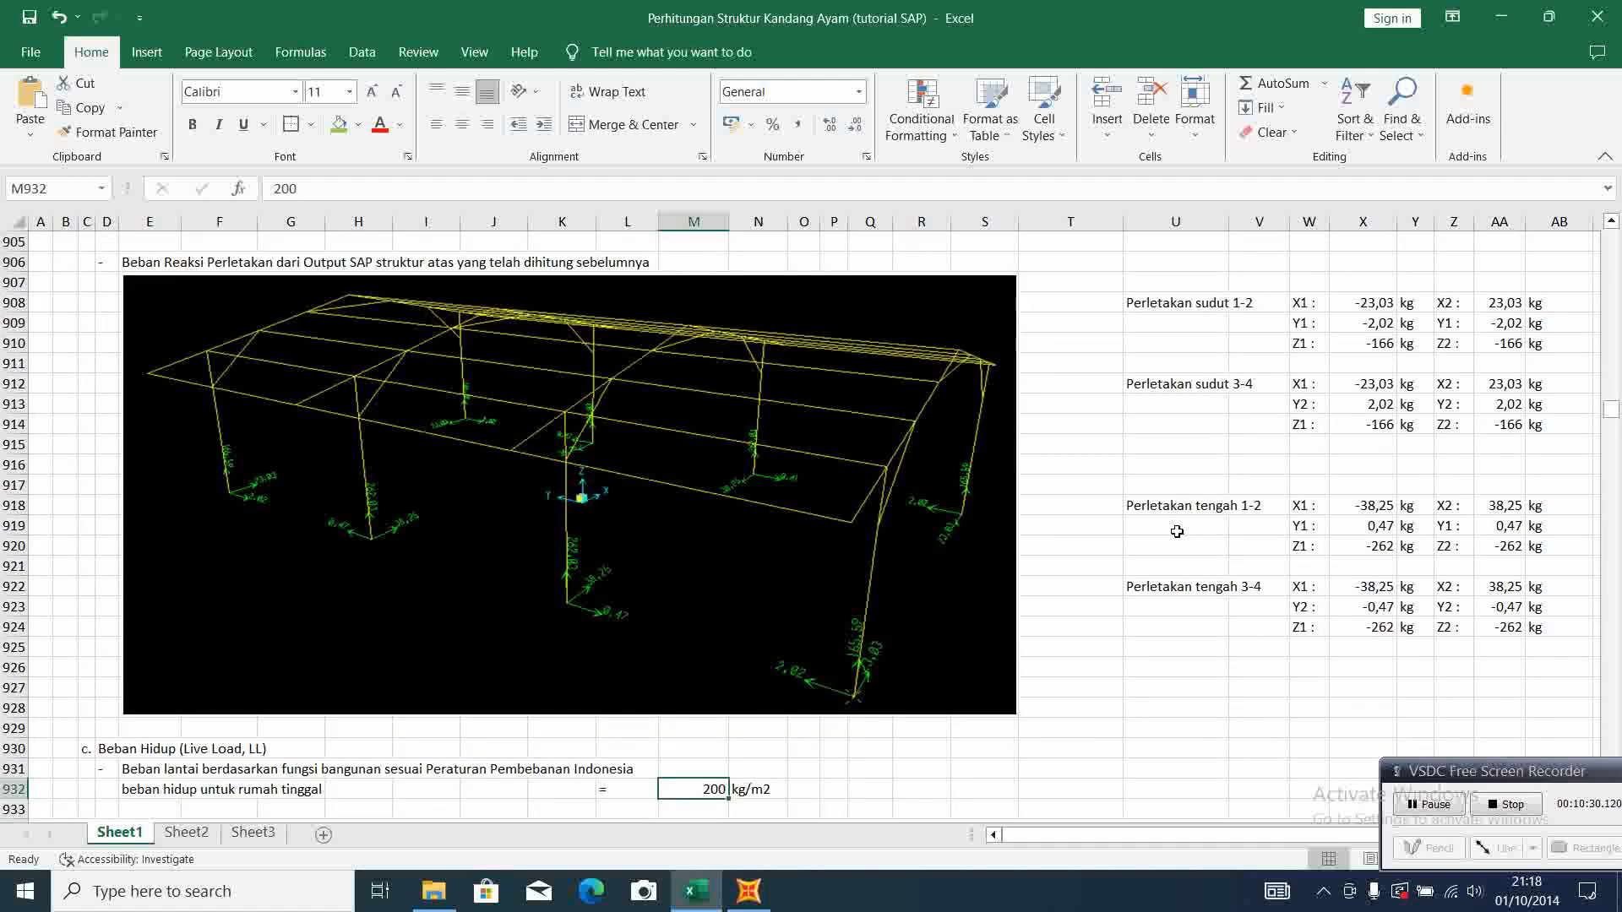
# Switch to SAP2000 and start a joint force assignment for the column-top joint at grid A-1, using load pattern SDL
pyautogui.click(750, 888)
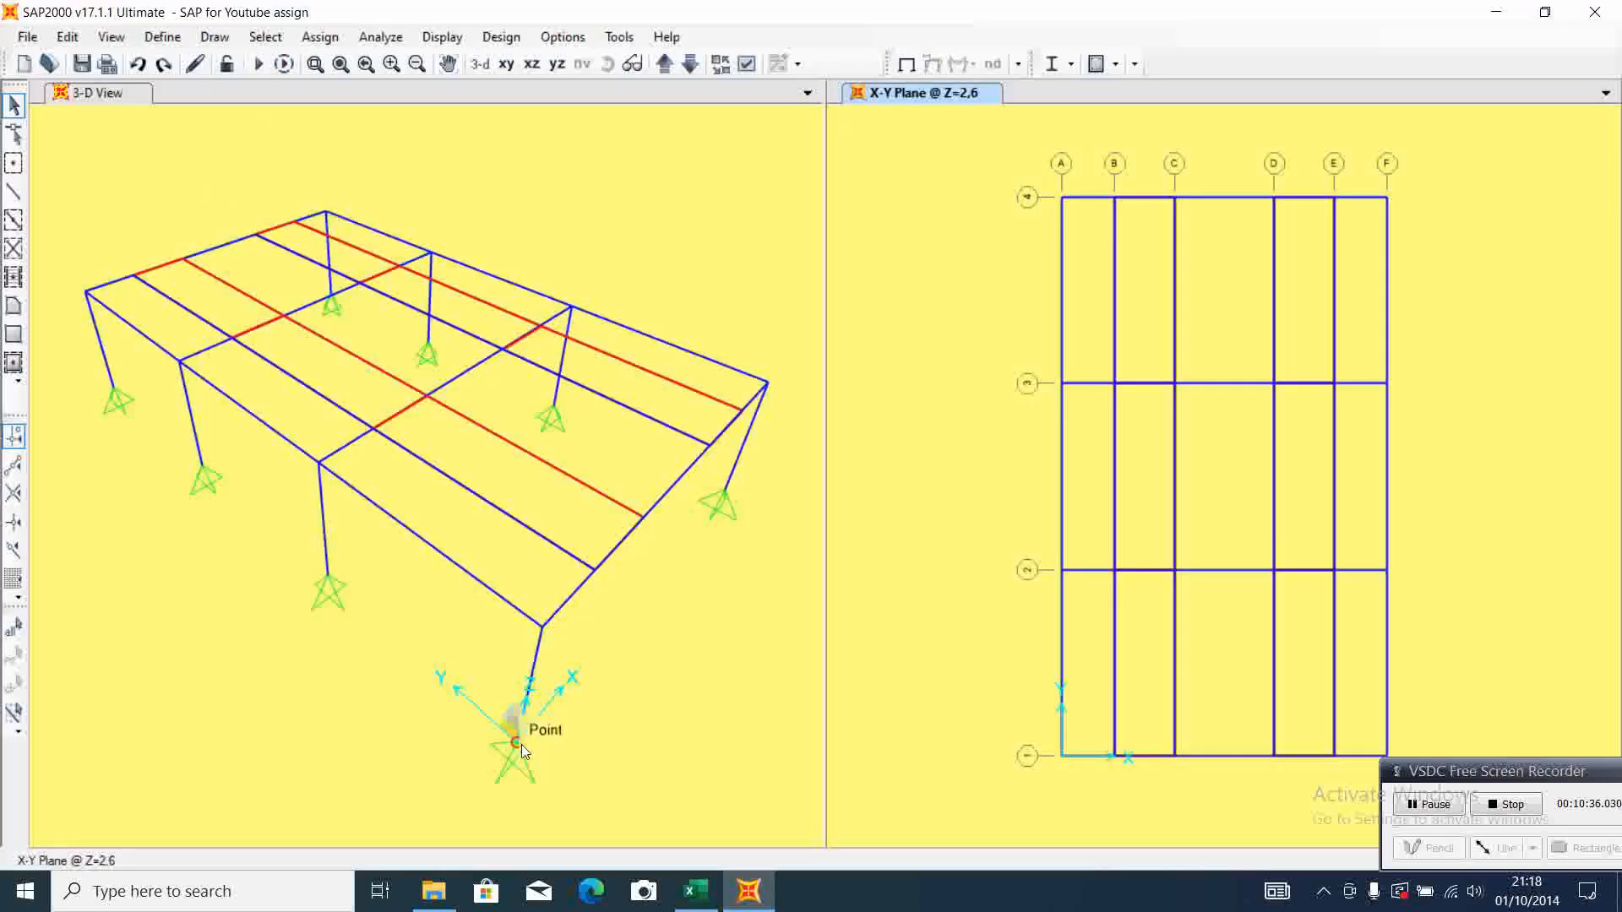
pyautogui.click(542, 627)
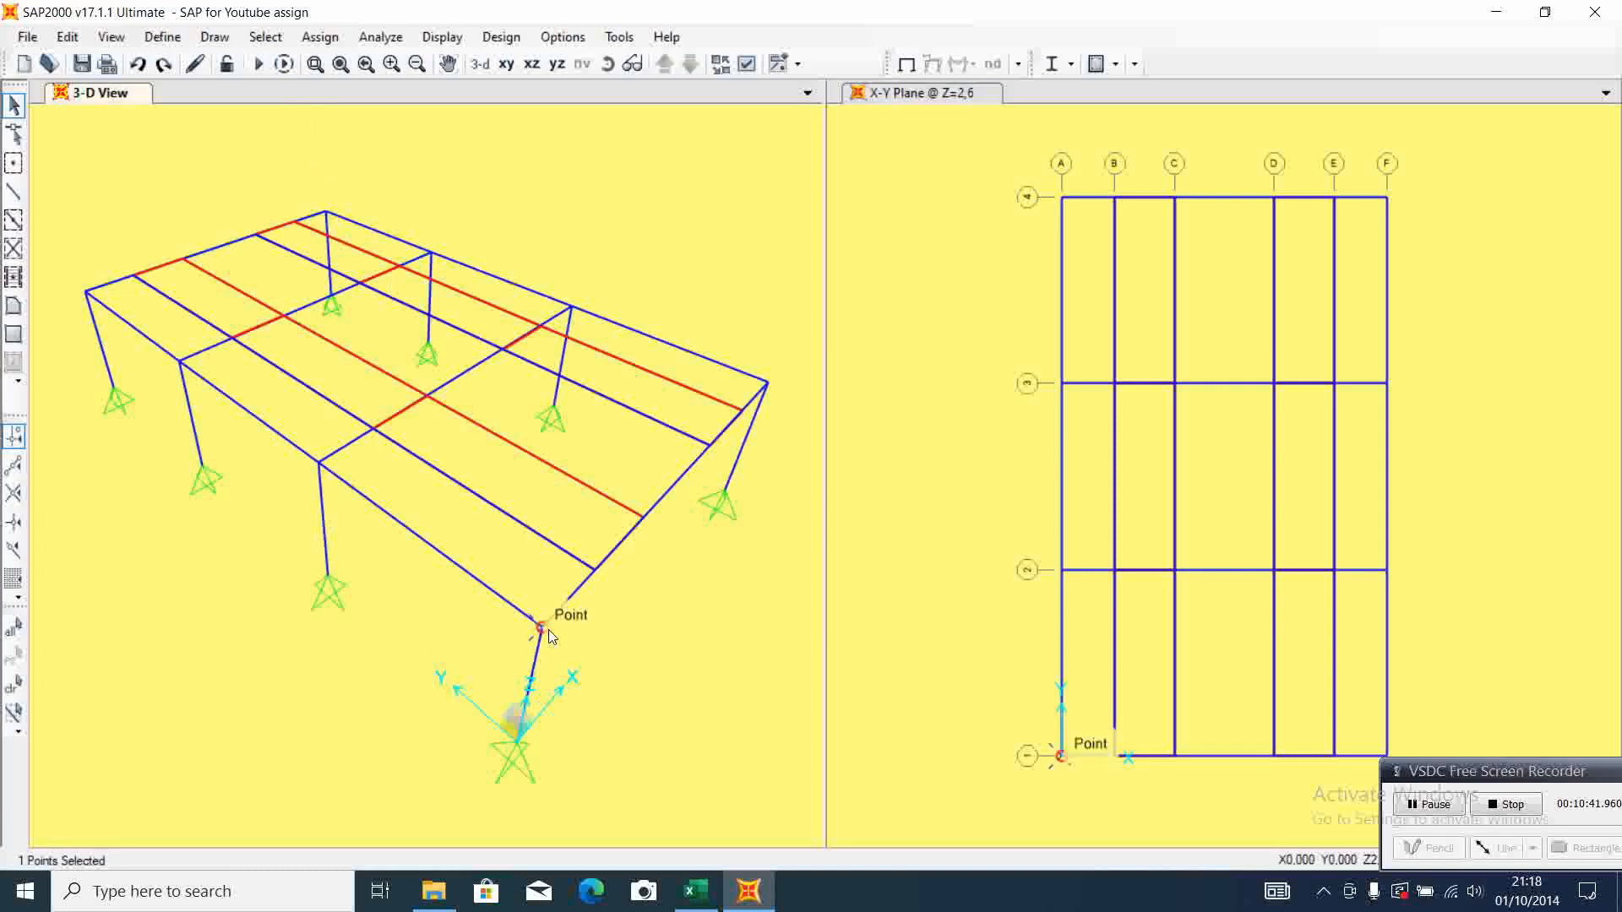
pyautogui.click(321, 37)
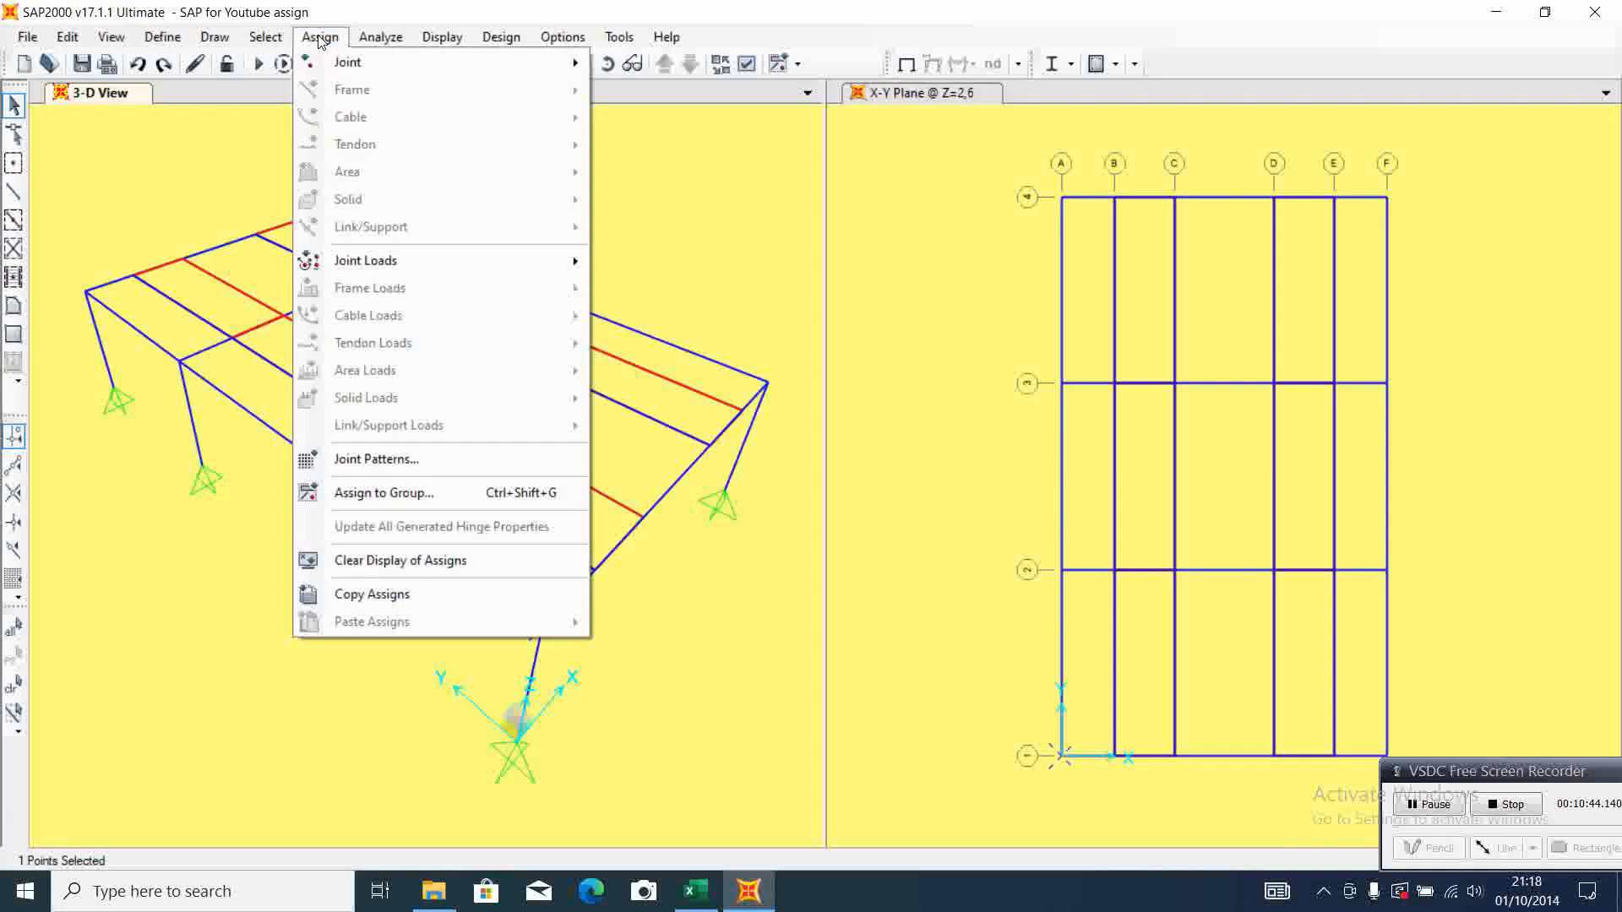
pyautogui.moveTo(327, 63)
pyautogui.moveTo(423, 261)
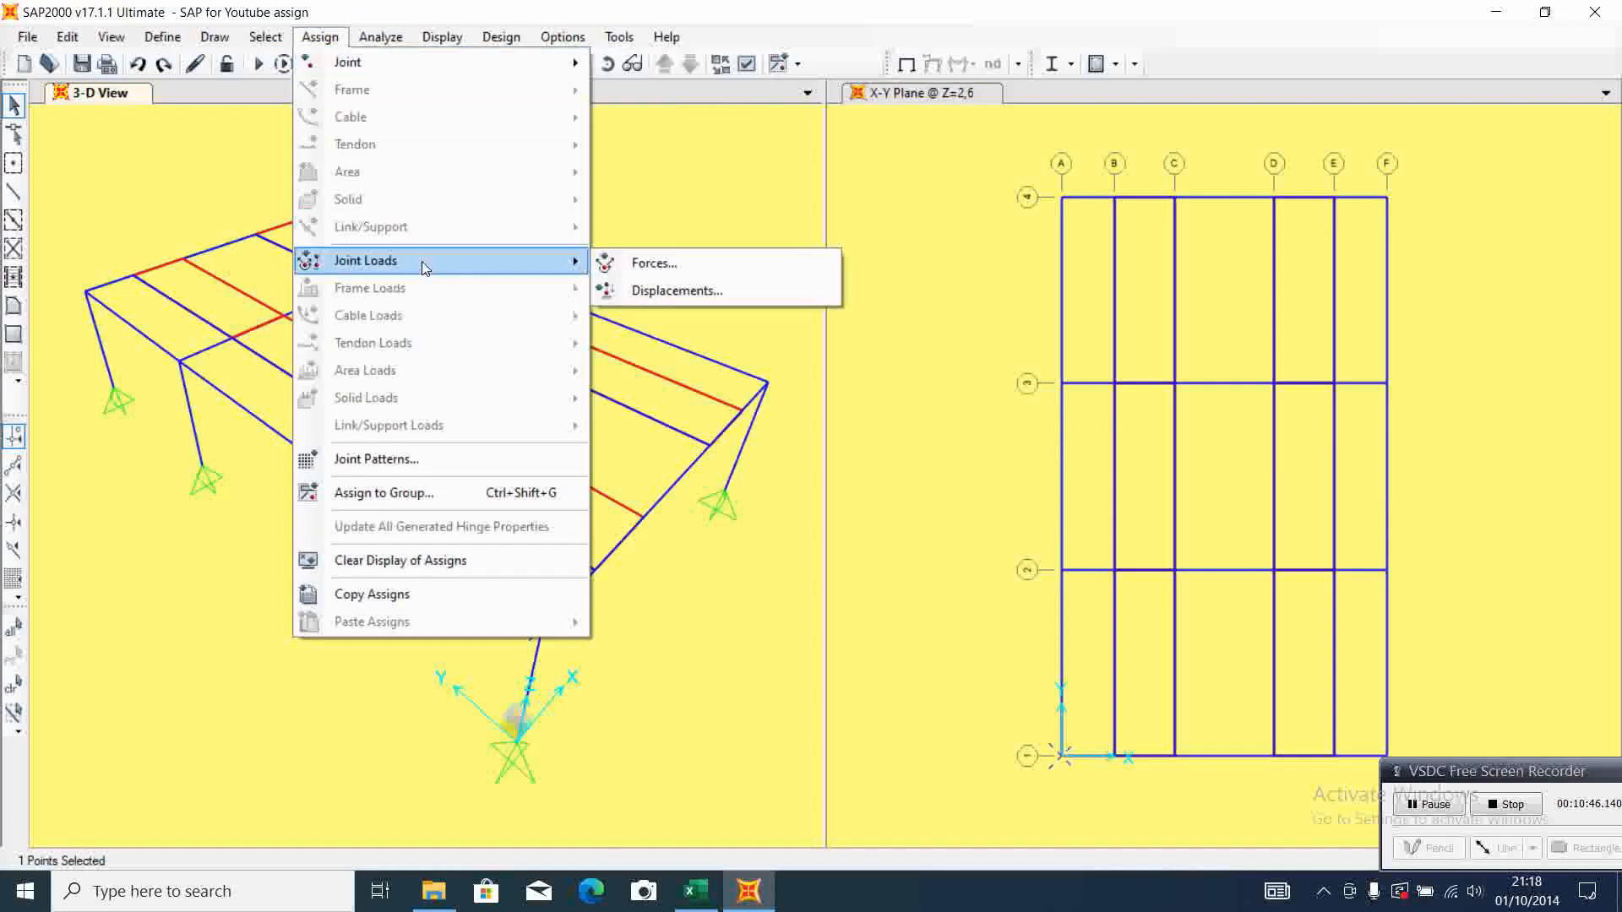
pyautogui.click(697, 267)
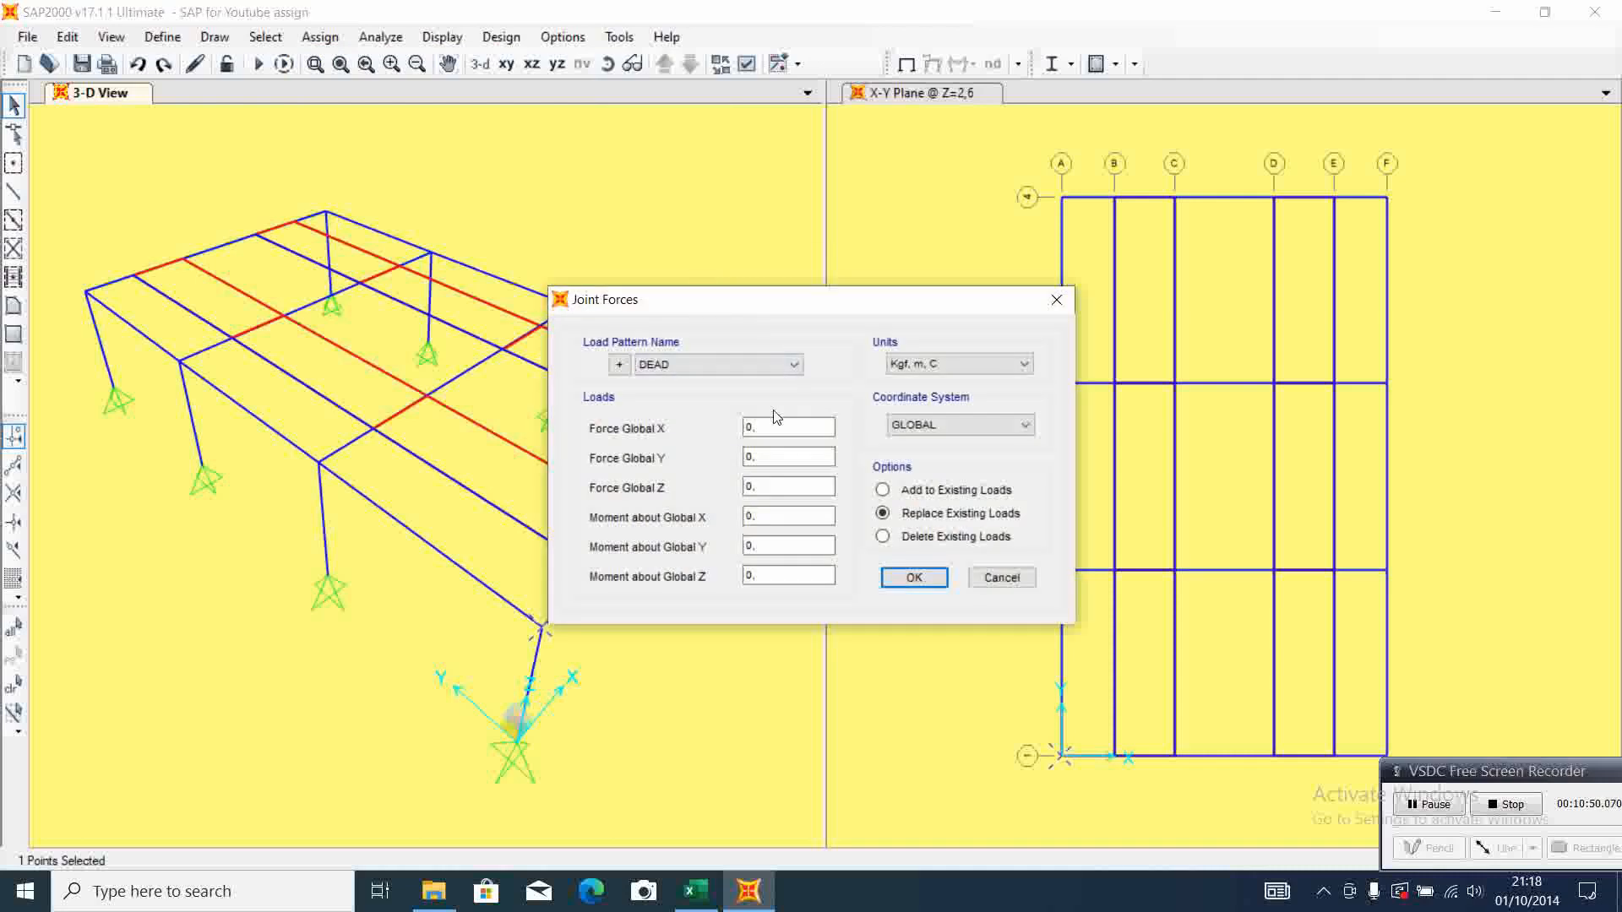
pyautogui.click(793, 365)
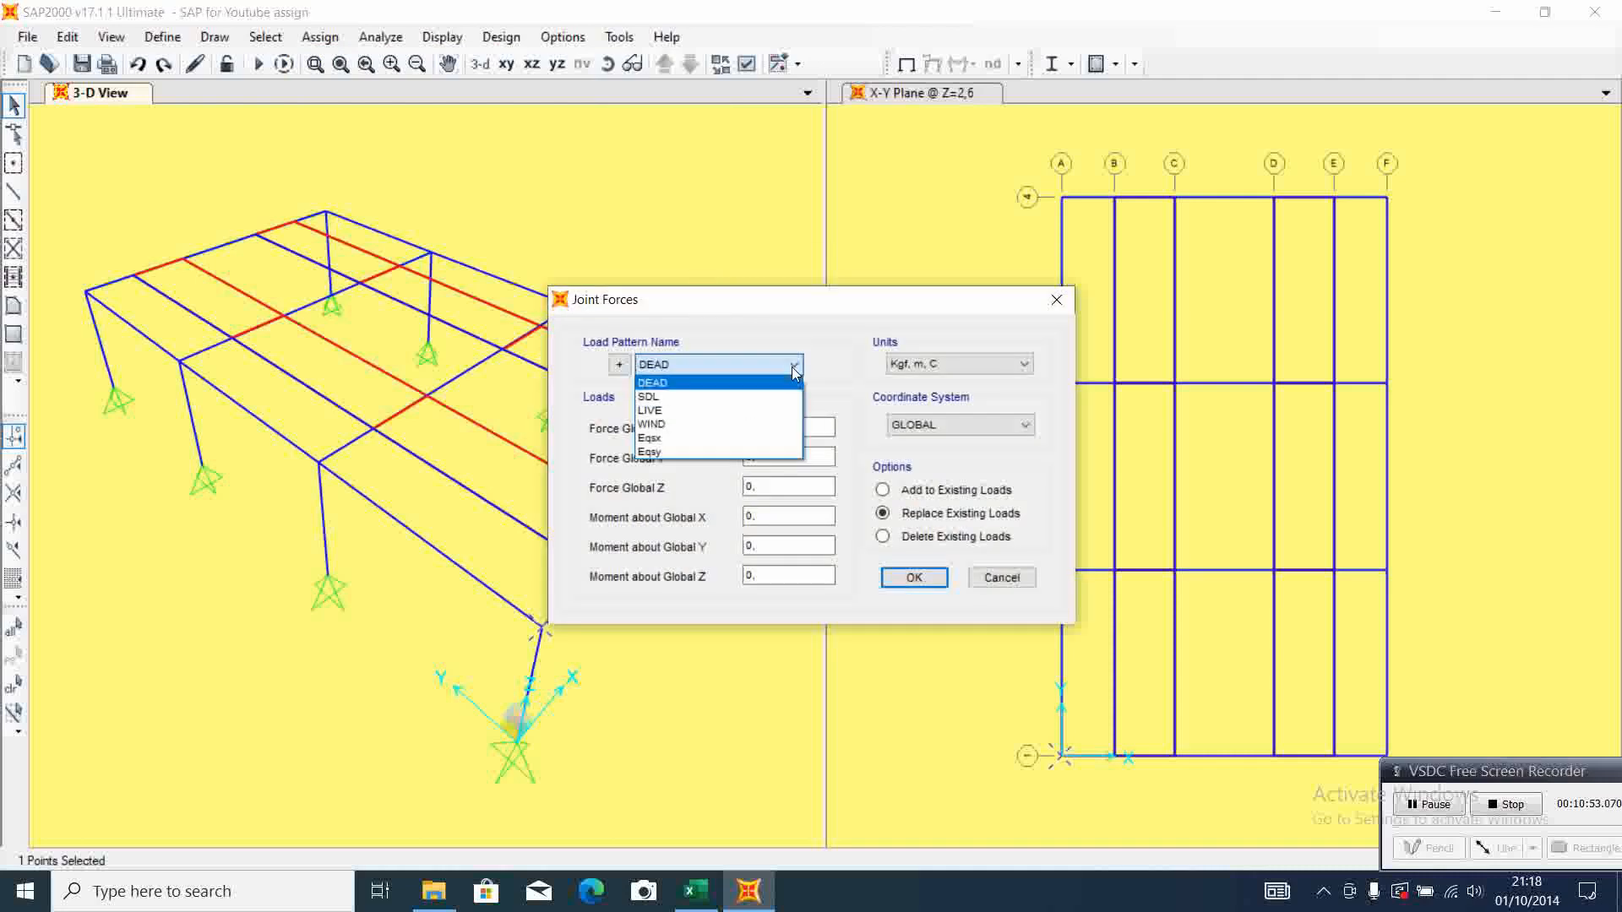
pyautogui.click(750, 398)
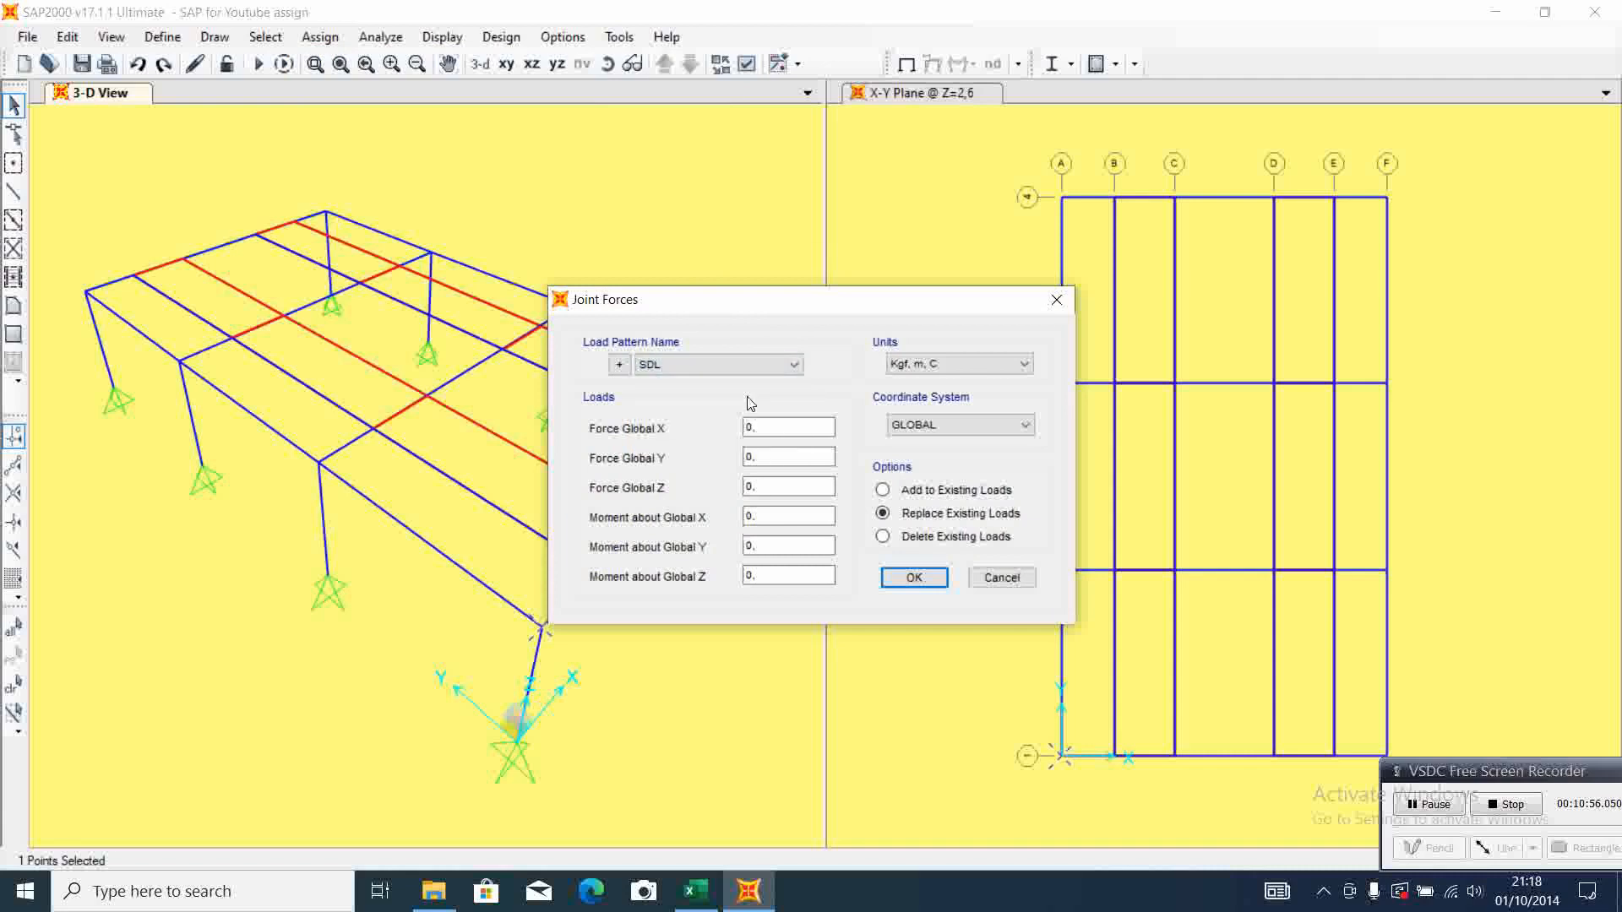
# Enter the corner support 1-2 reactions from the Excel sheet: Force Global X -23,03 and Force Global Y -2,02
pyautogui.click(706, 904)
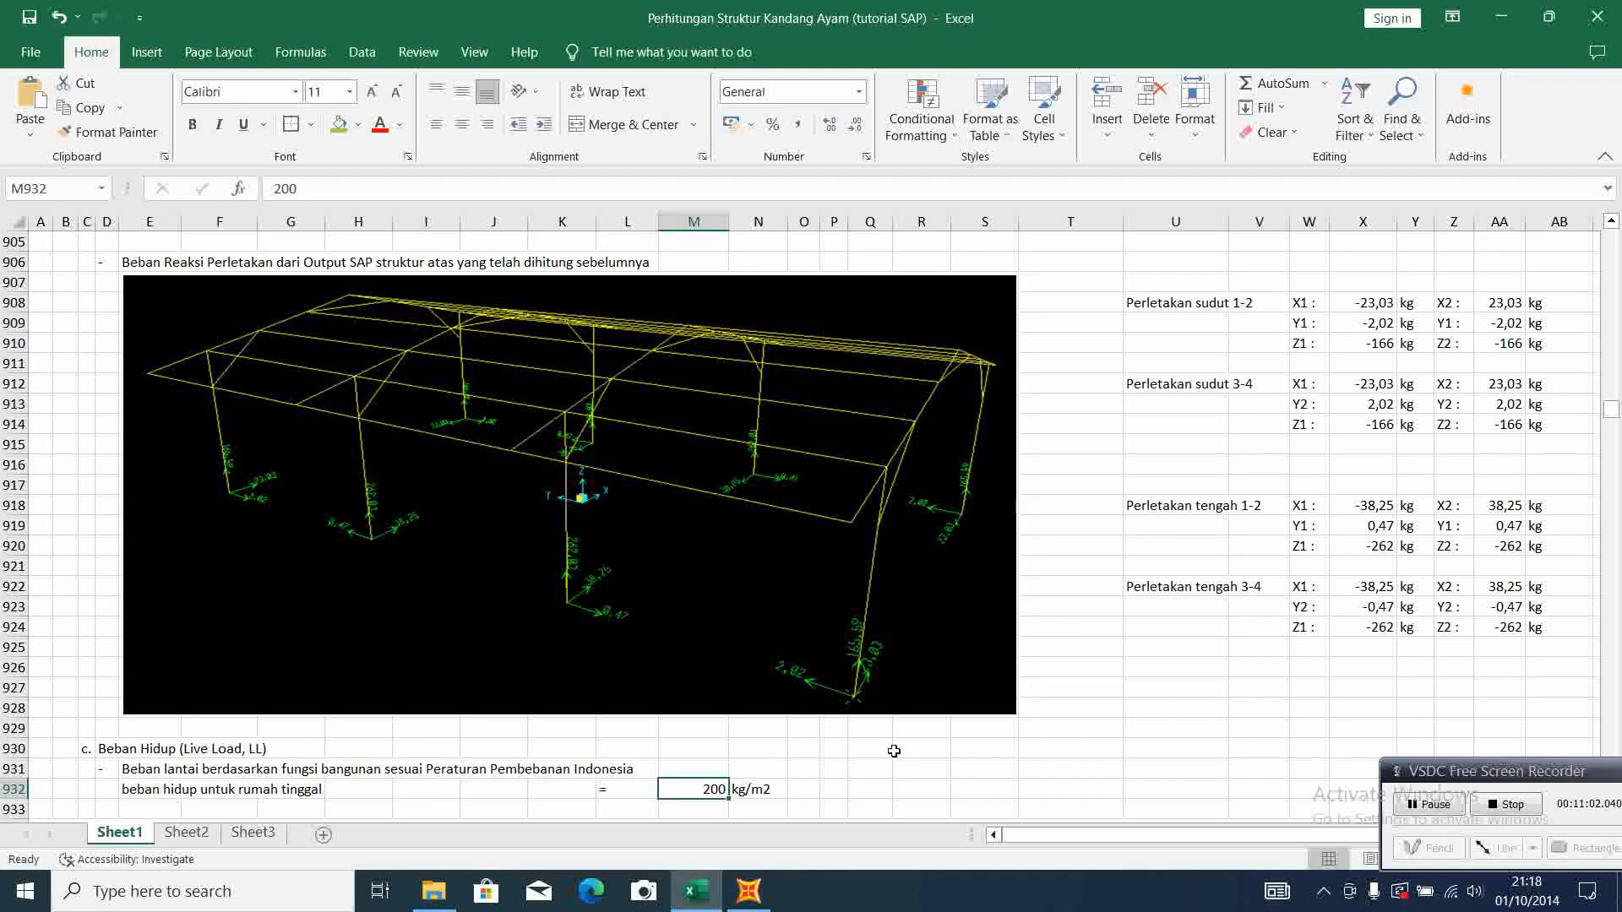
pyautogui.click(748, 892)
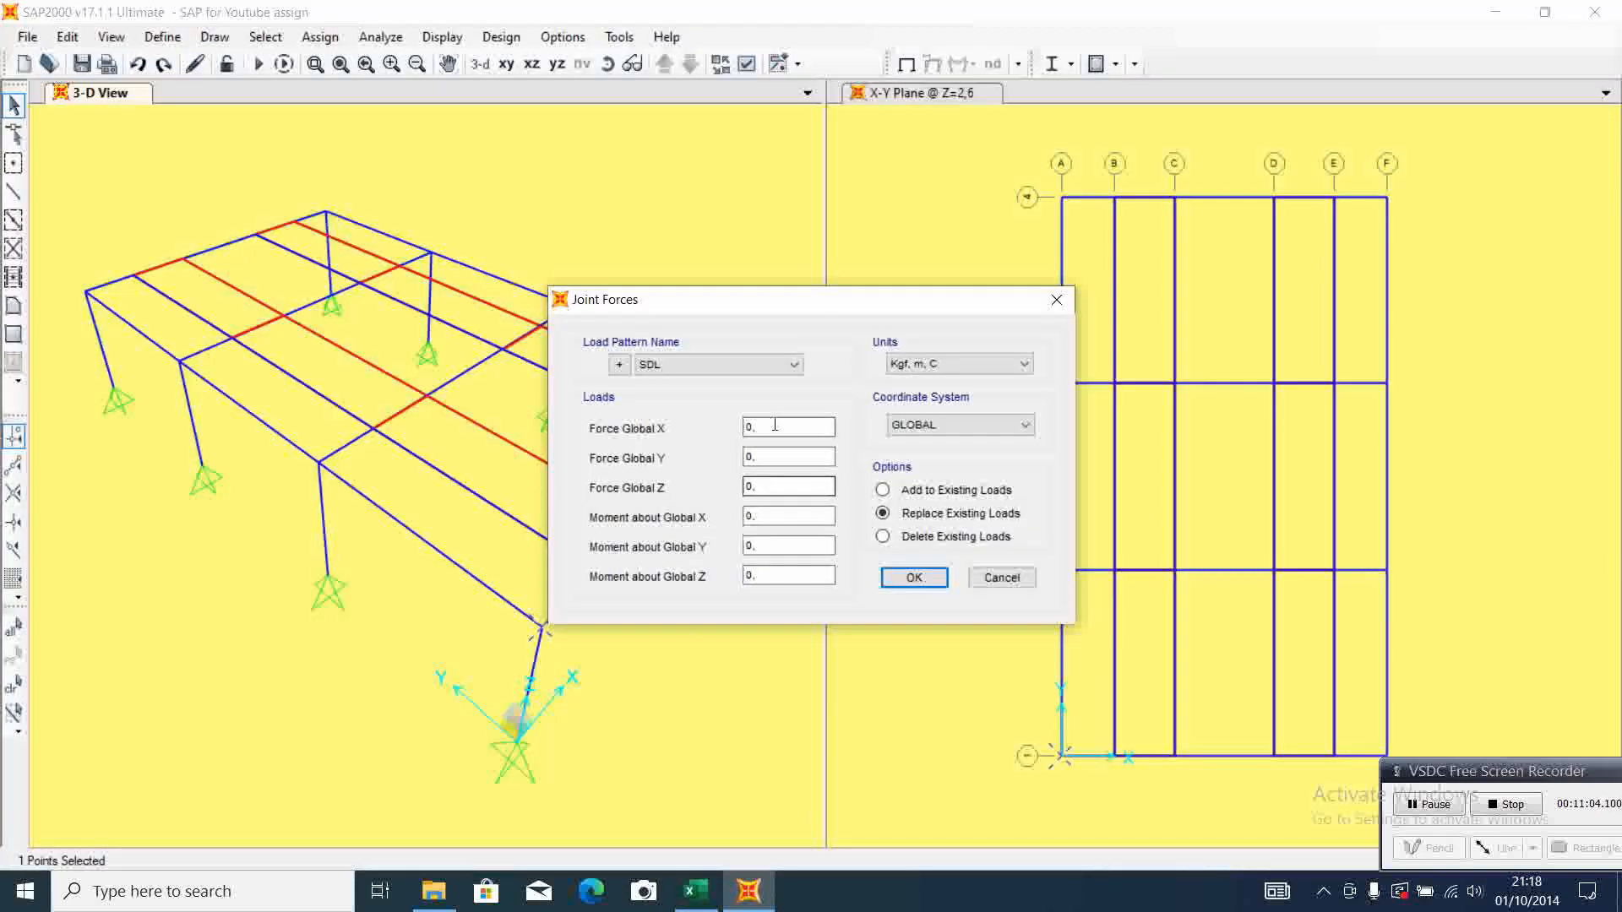
pyautogui.moveTo(774, 424); pyautogui.dragTo(744, 425)
pyautogui.write('-23,03')
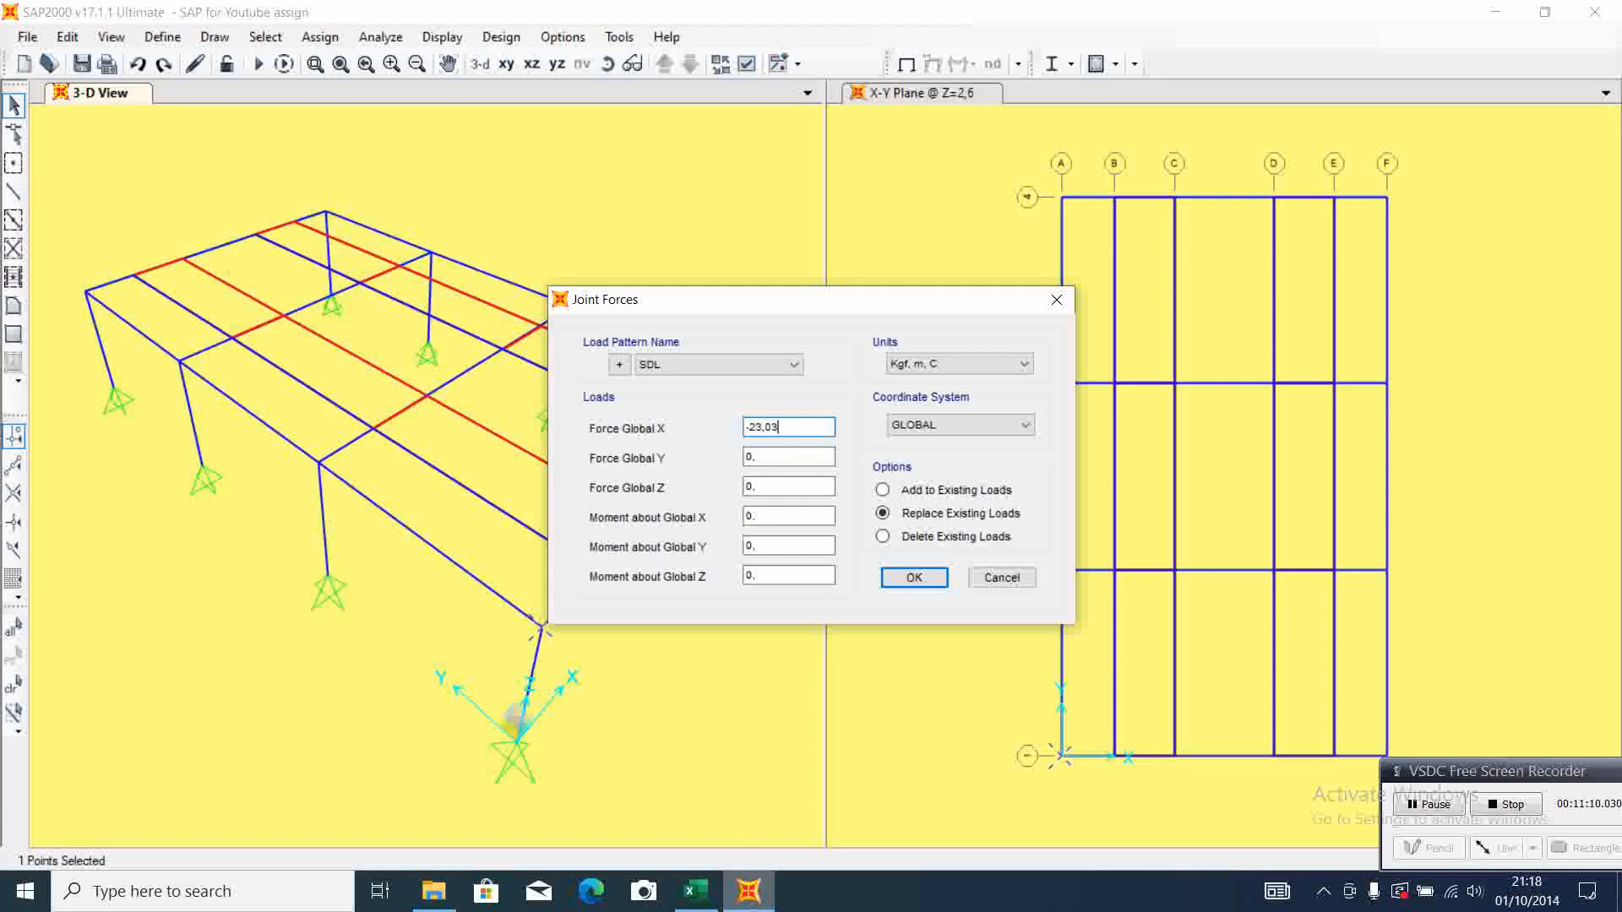
pyautogui.click(757, 909)
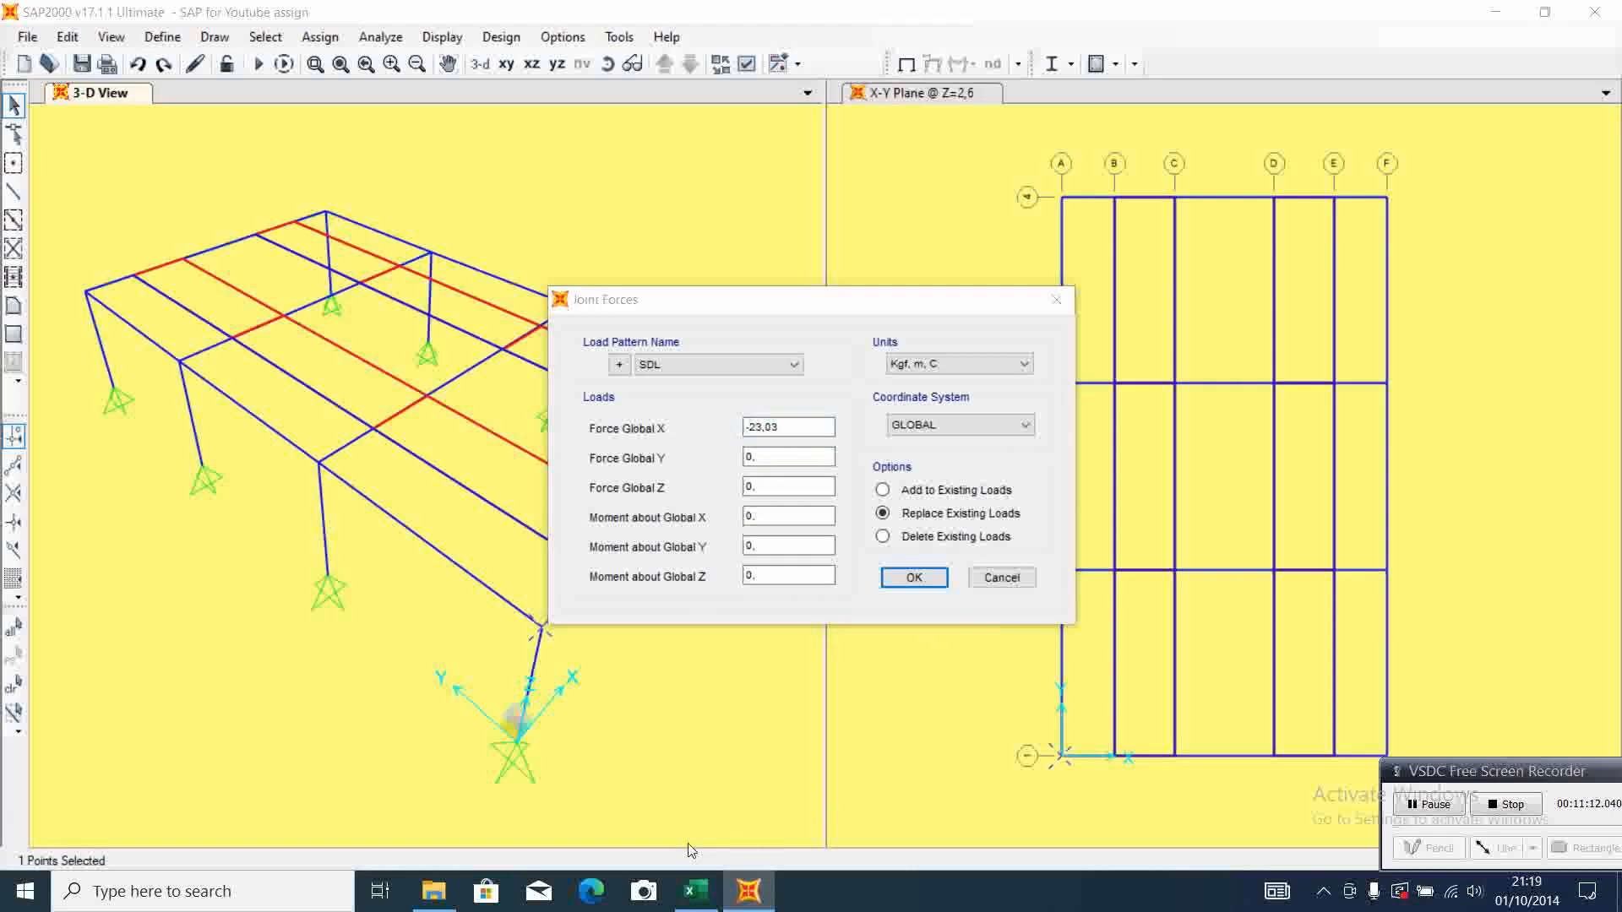
pyautogui.click(697, 899)
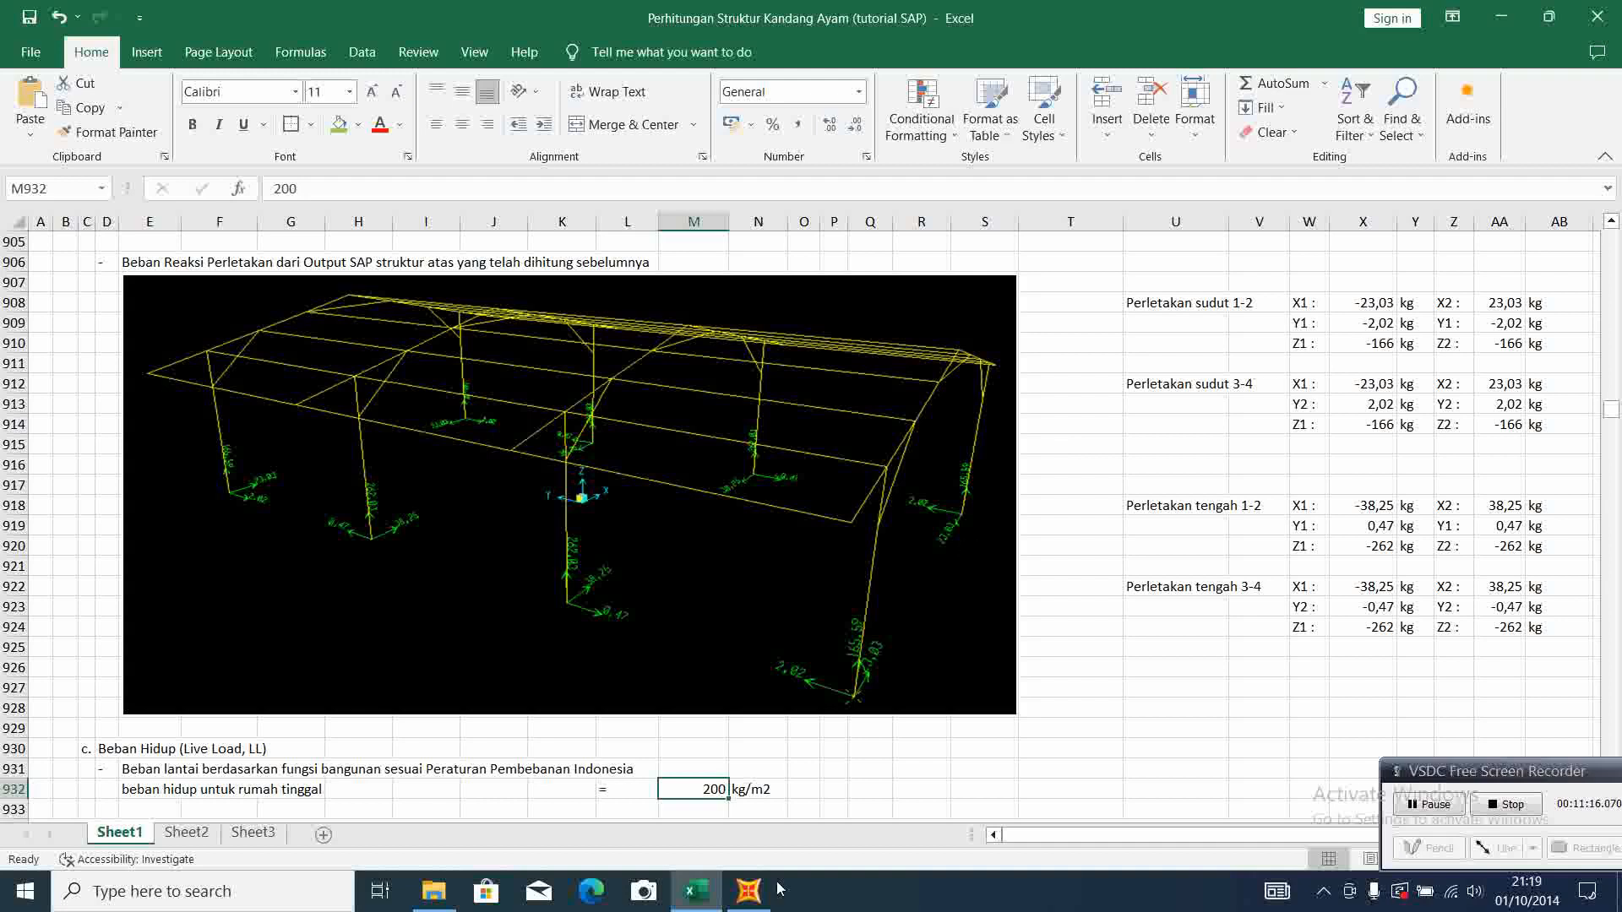
pyautogui.click(749, 891)
pyautogui.click(776, 455)
pyautogui.hotkey('shift', 'Home')
pyautogui.write('-')
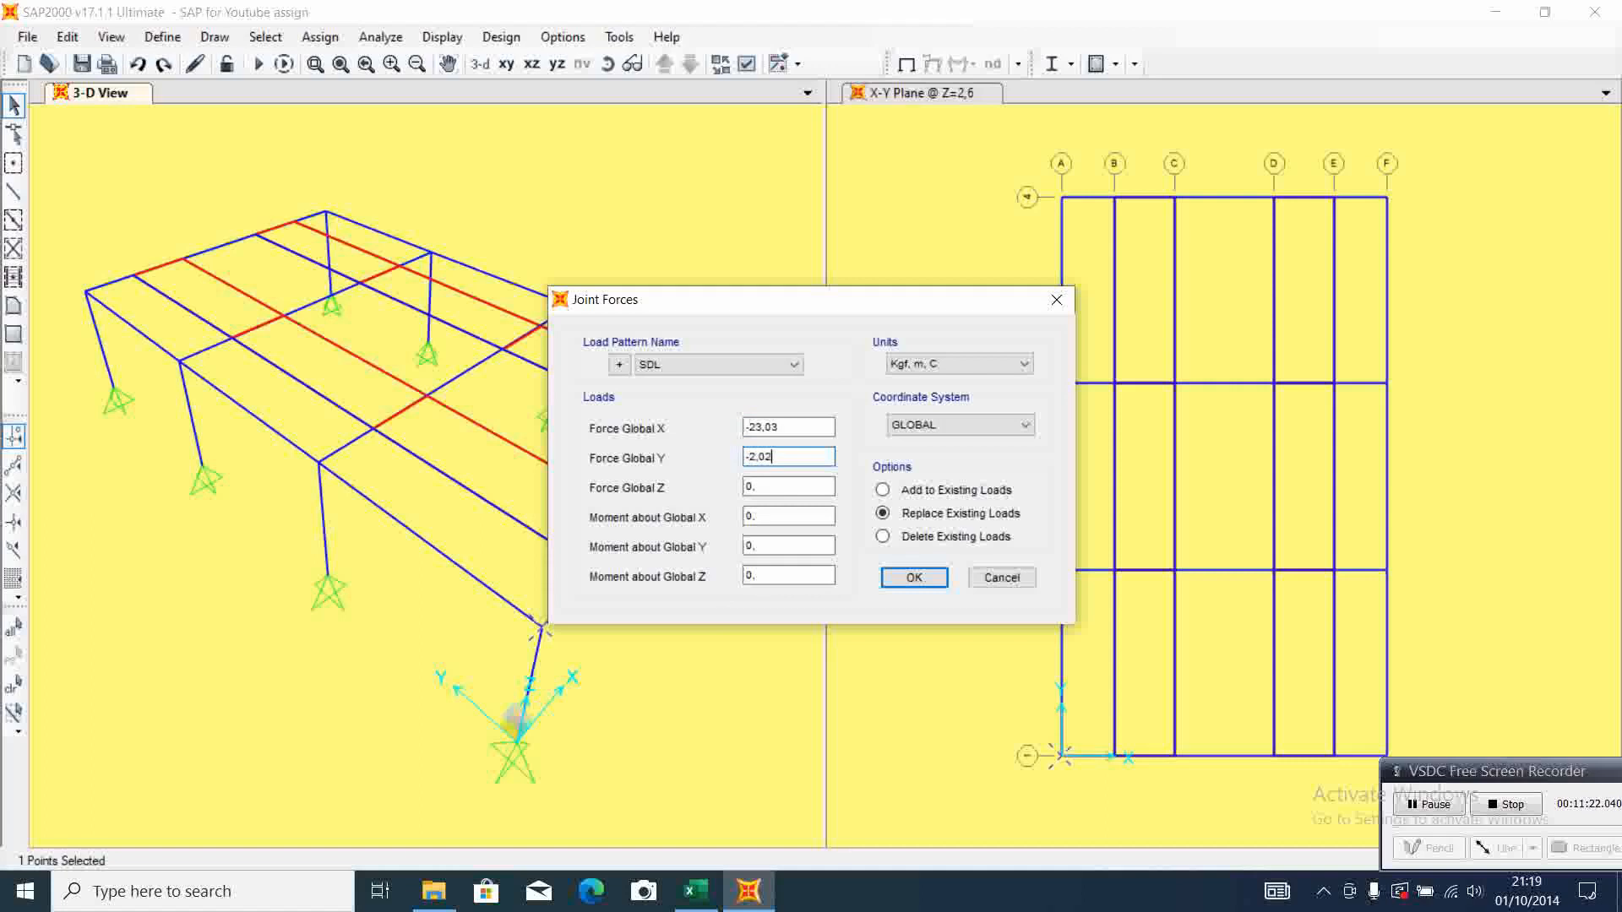
# Set Force Global Z to -166 from the Excel sheet and apply the joint forces to the A-1 joint
pyautogui.click(714, 906)
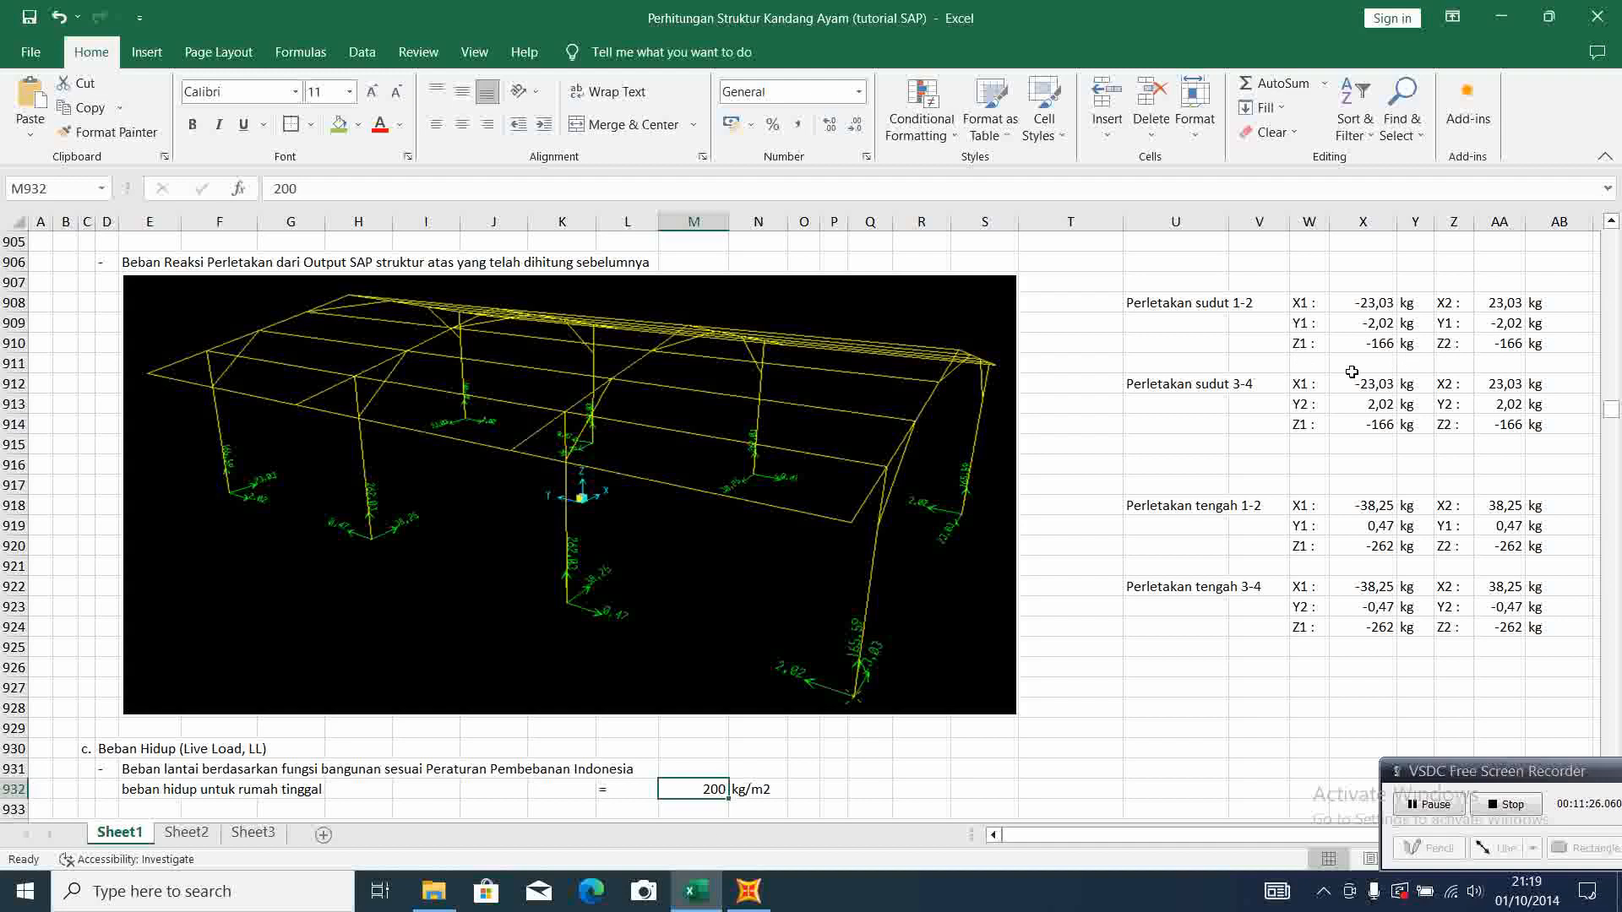
pyautogui.click(749, 892)
pyautogui.doubleClick(767, 485)
pyautogui.write('-166')
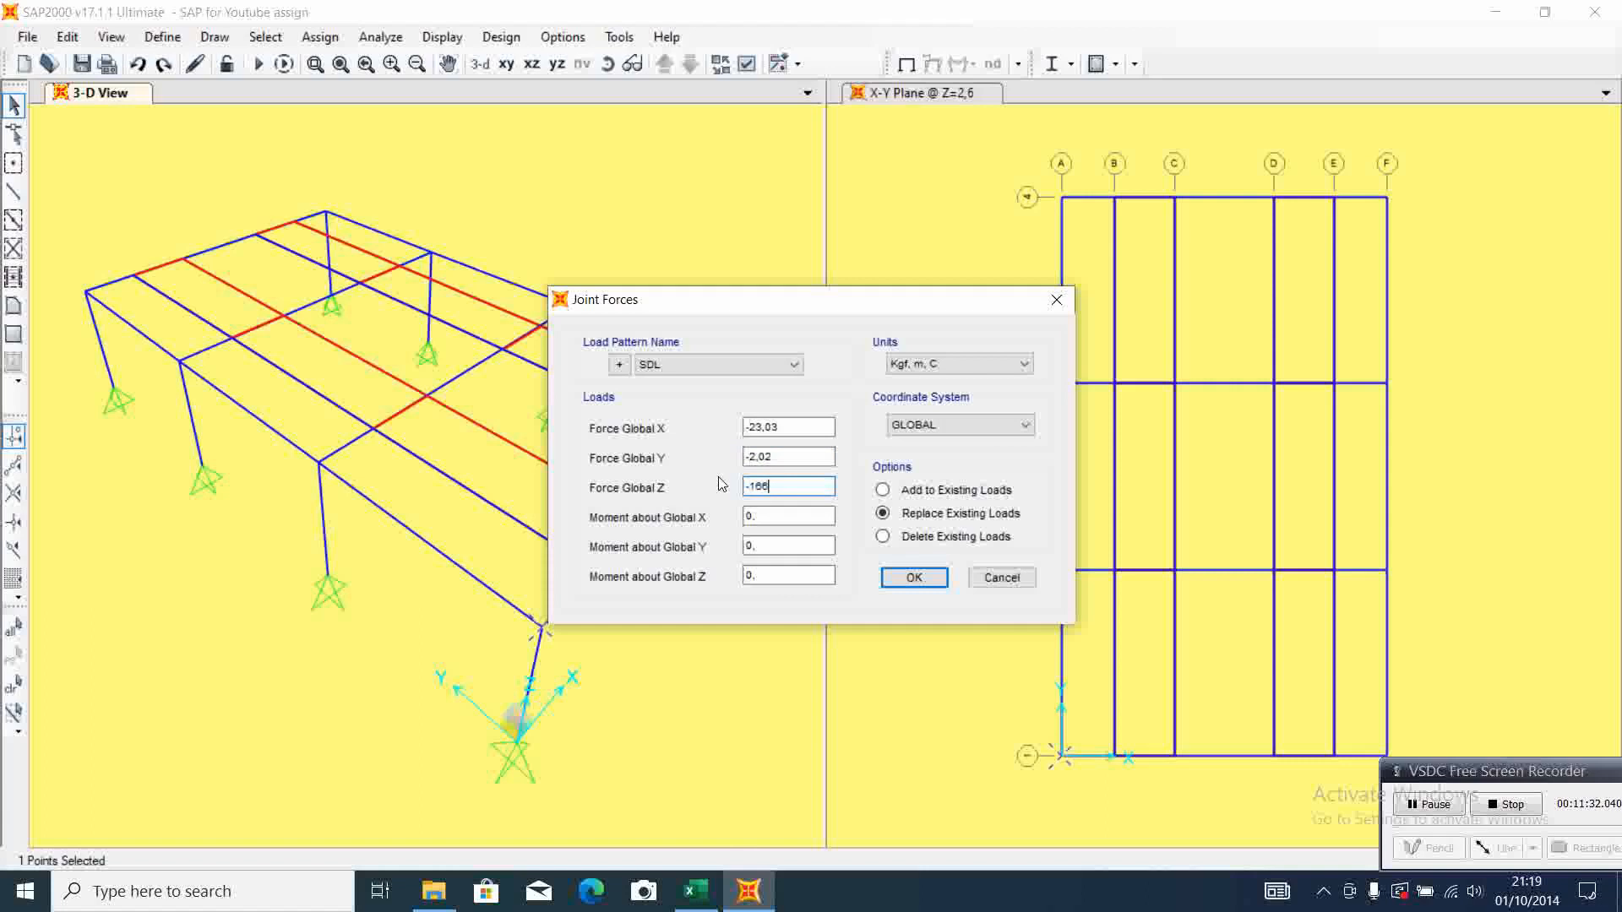
pyautogui.click(913, 579)
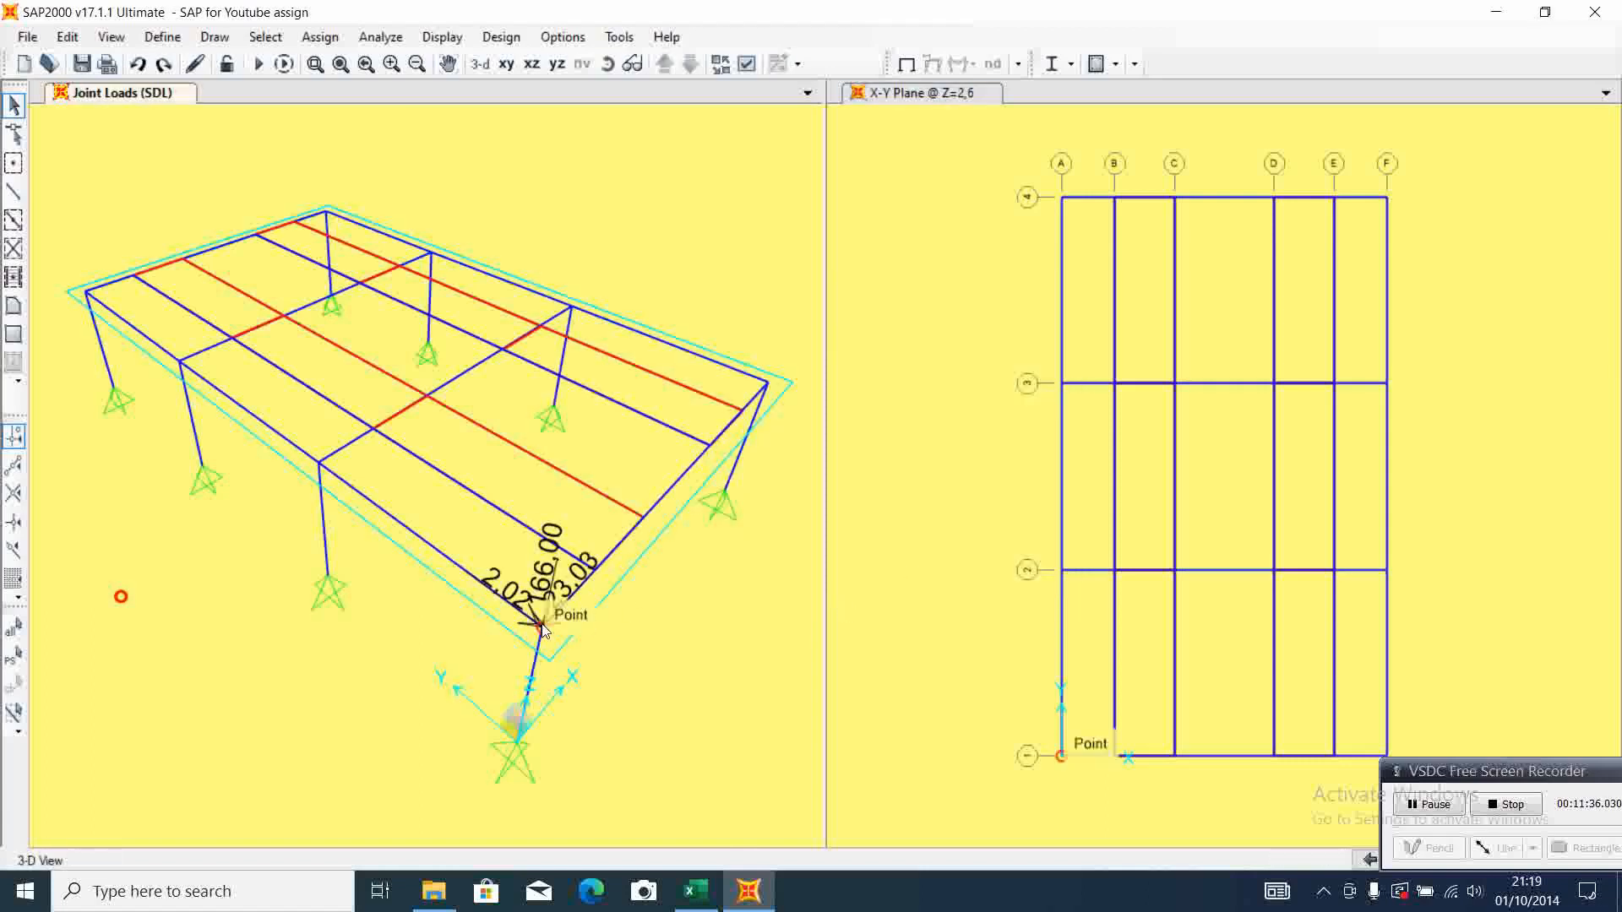
# Assign SDL joint forces of X 23,03, Y -2,02 and Z -166 to the column-top joint at grid F-1
pyautogui.click(767, 382)
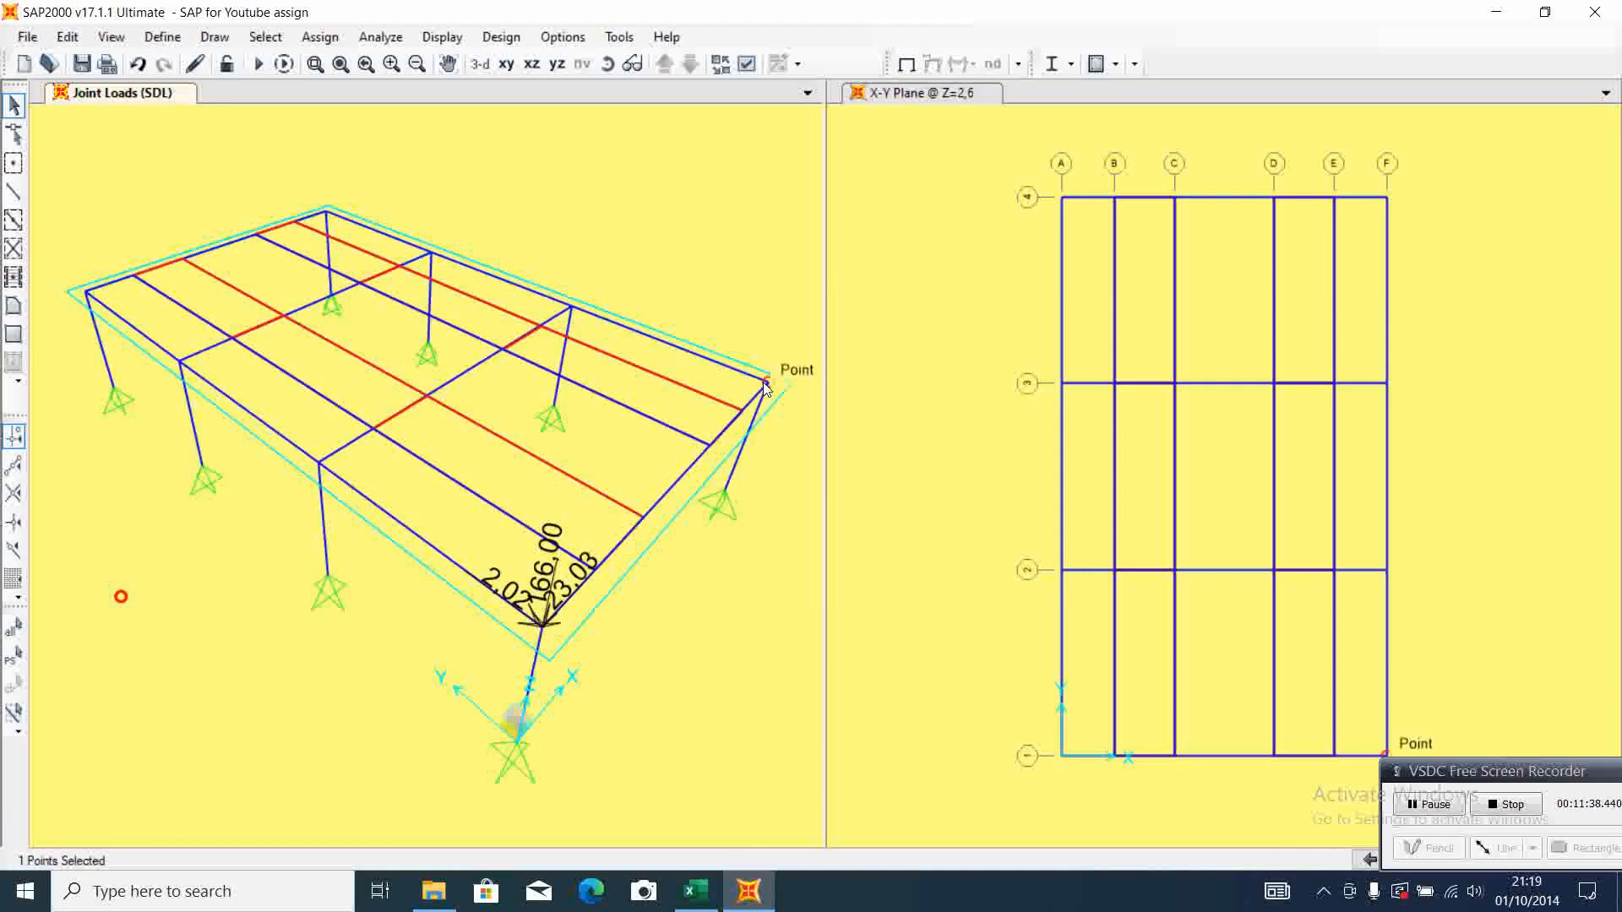
pyautogui.click(321, 37)
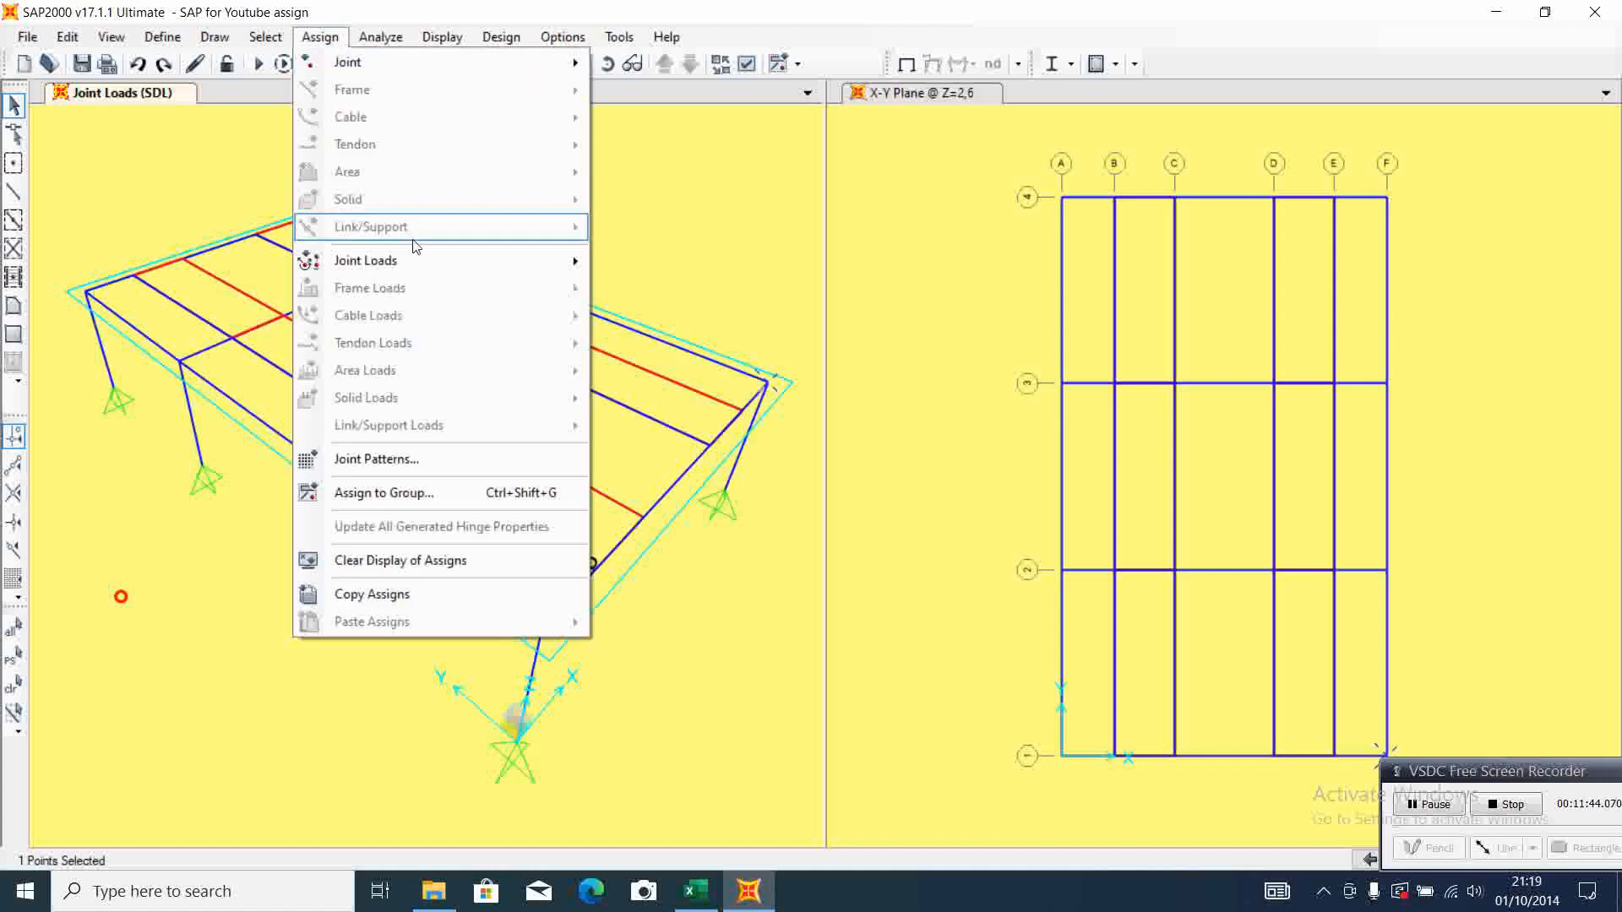
pyautogui.moveTo(420, 259)
pyautogui.click(664, 272)
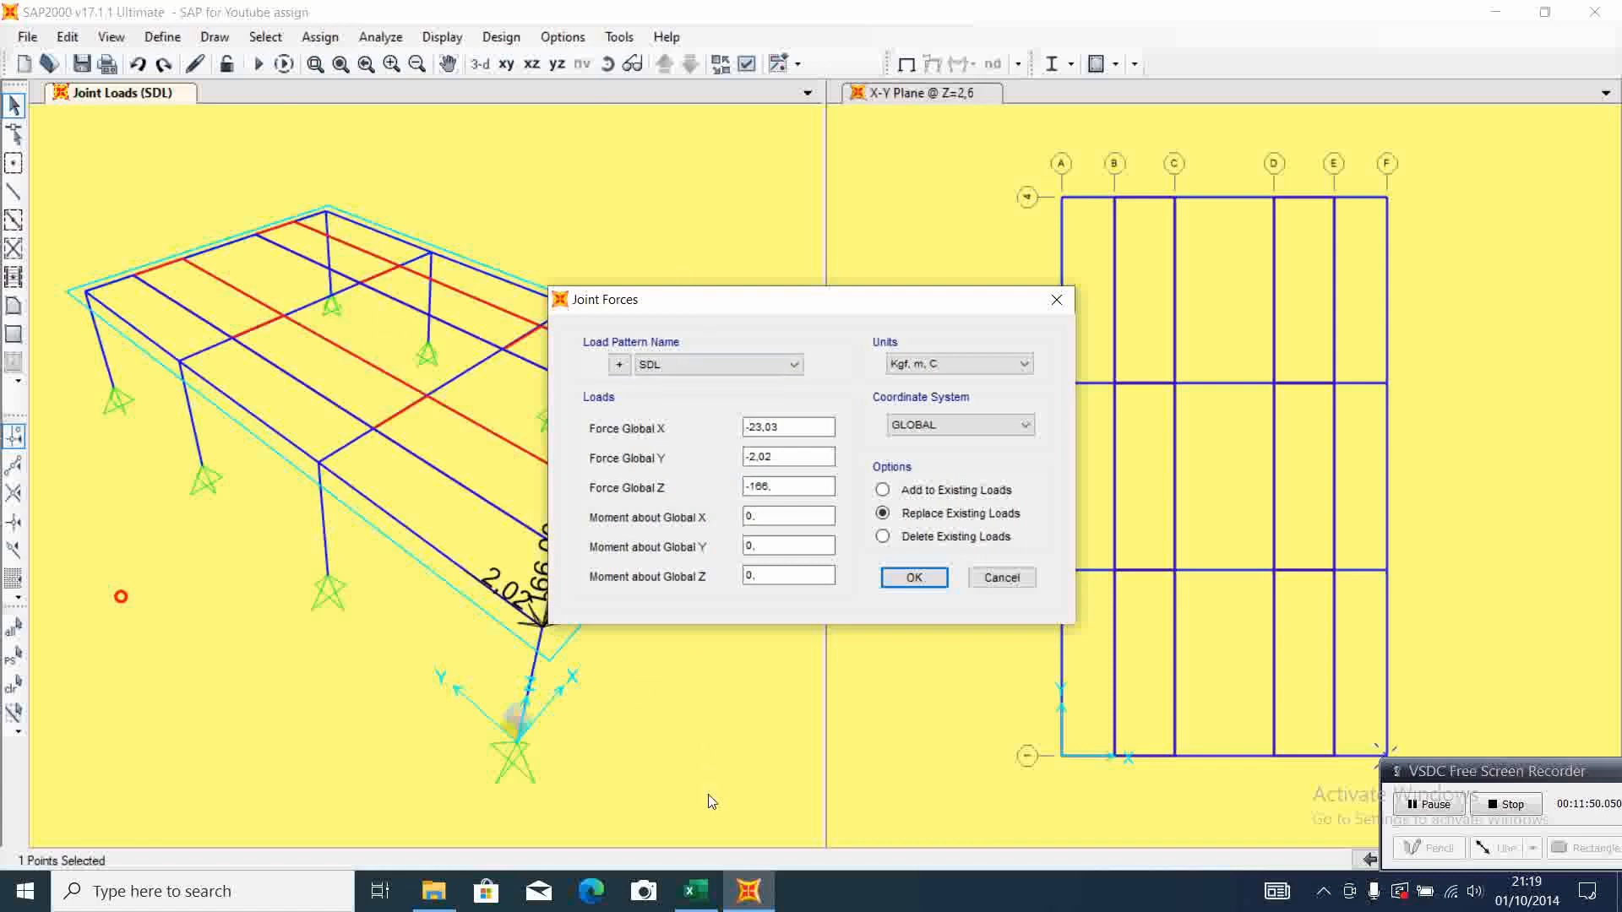
pyautogui.click(706, 905)
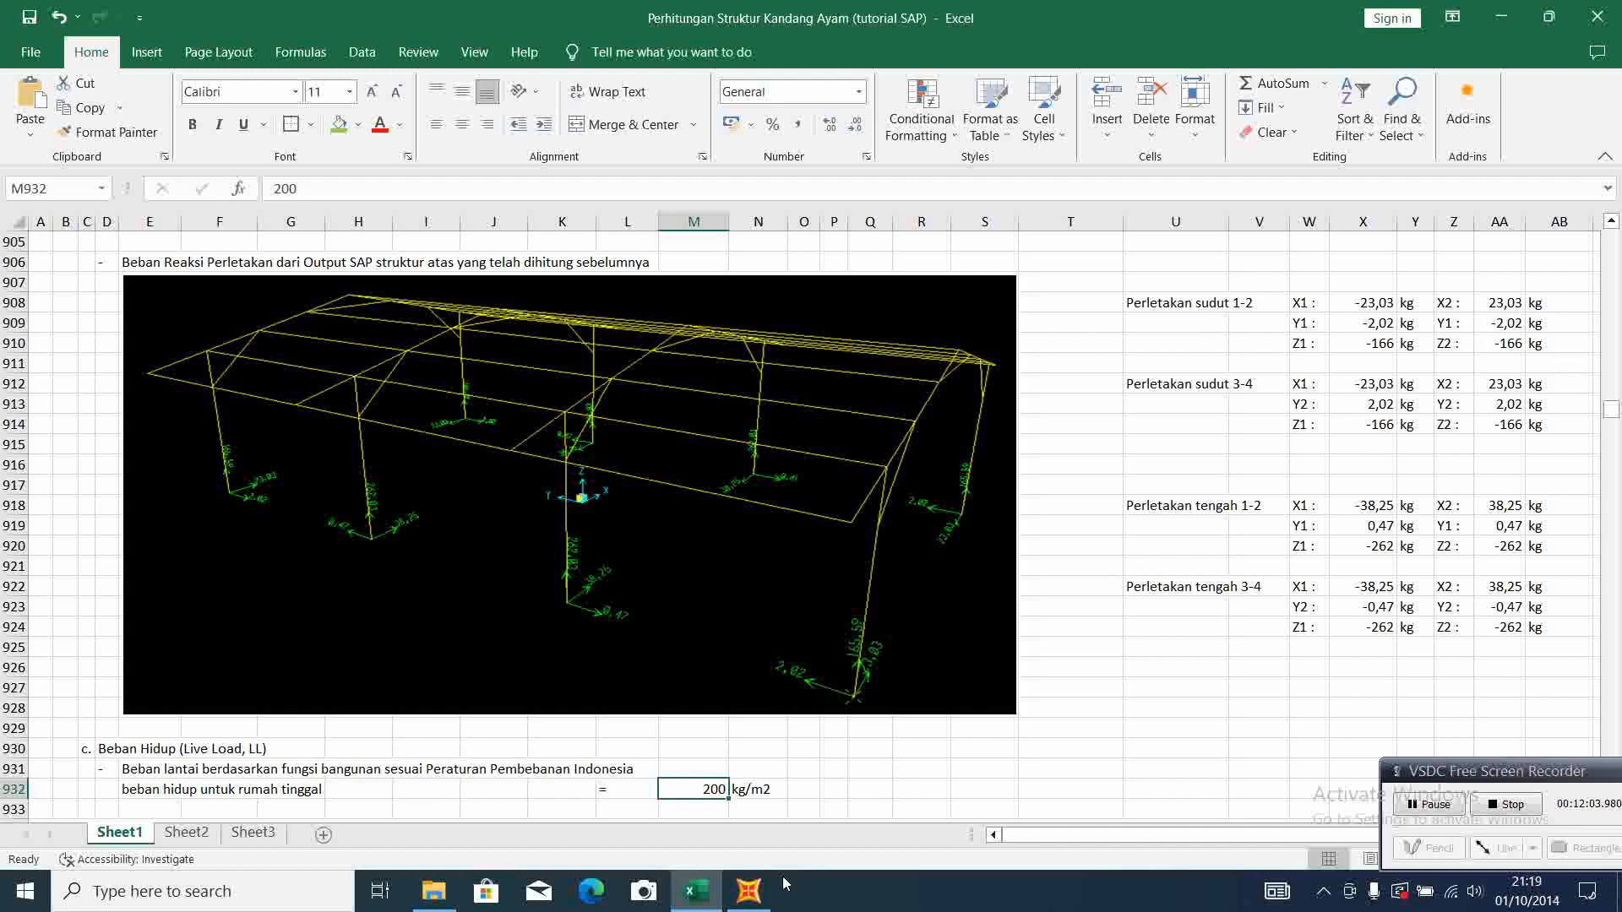
pyautogui.click(749, 891)
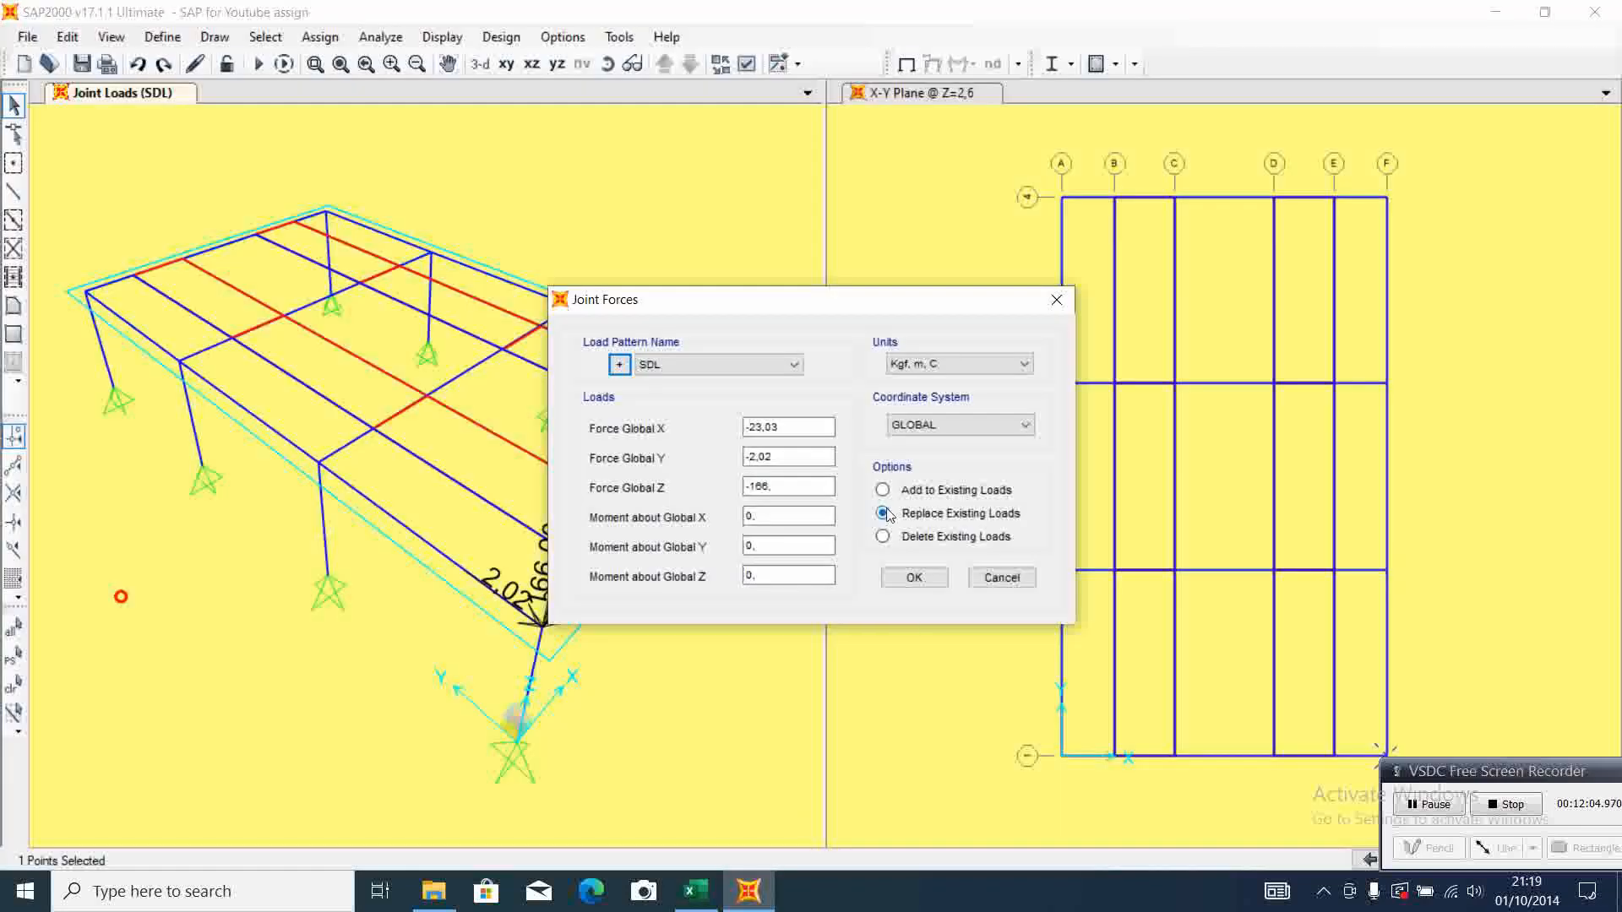
pyautogui.click(750, 427)
pyautogui.press('BackSpace')
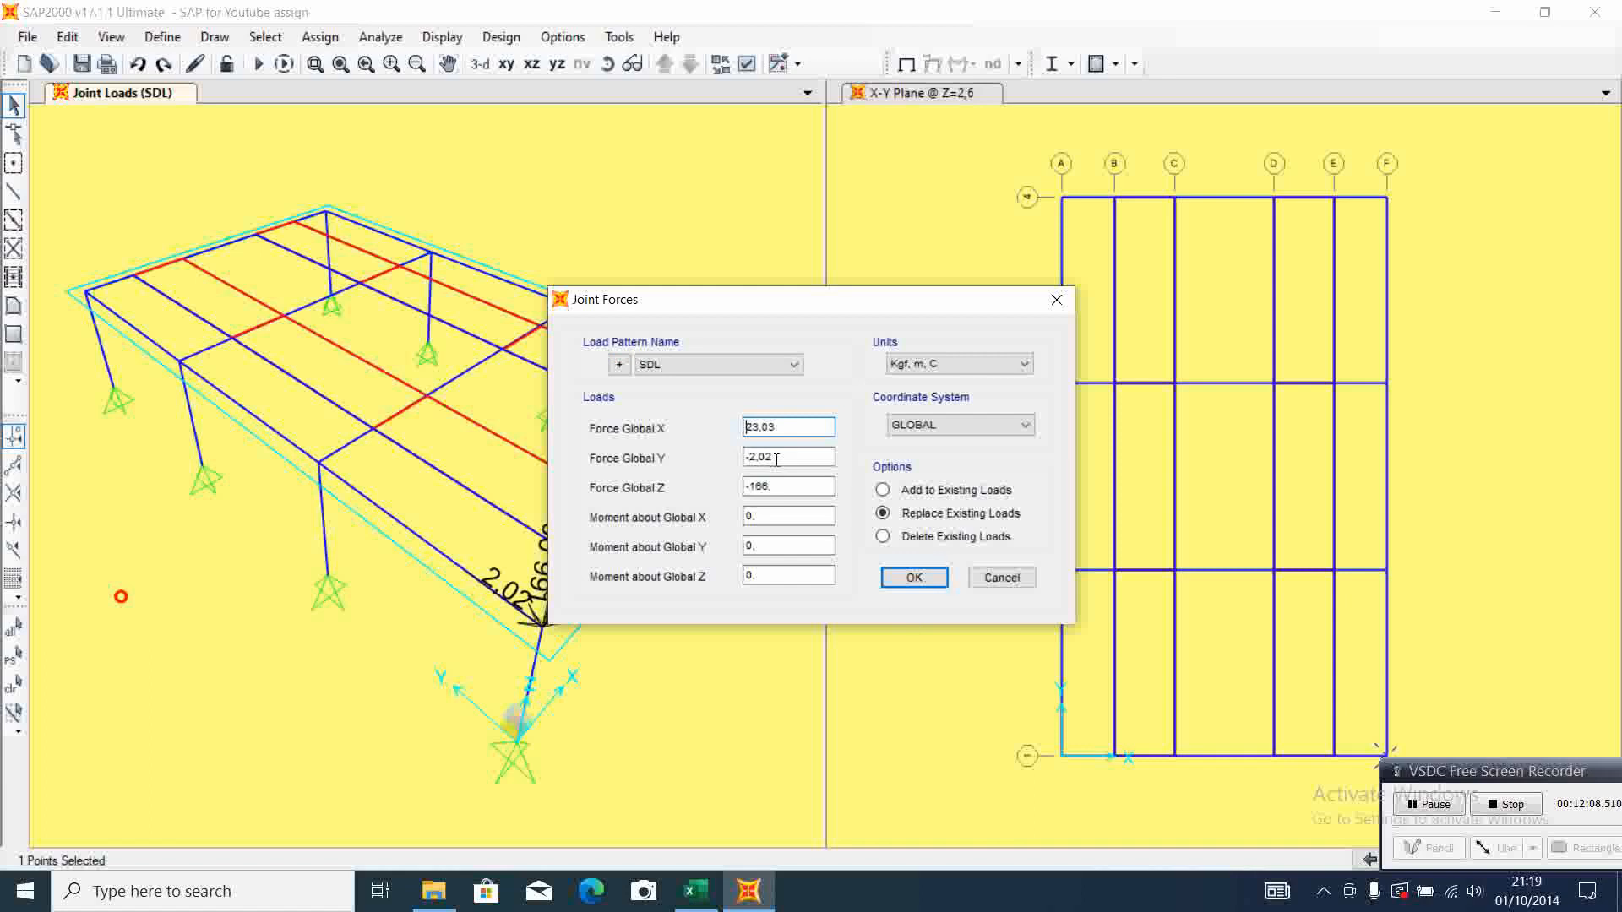
pyautogui.click(913, 580)
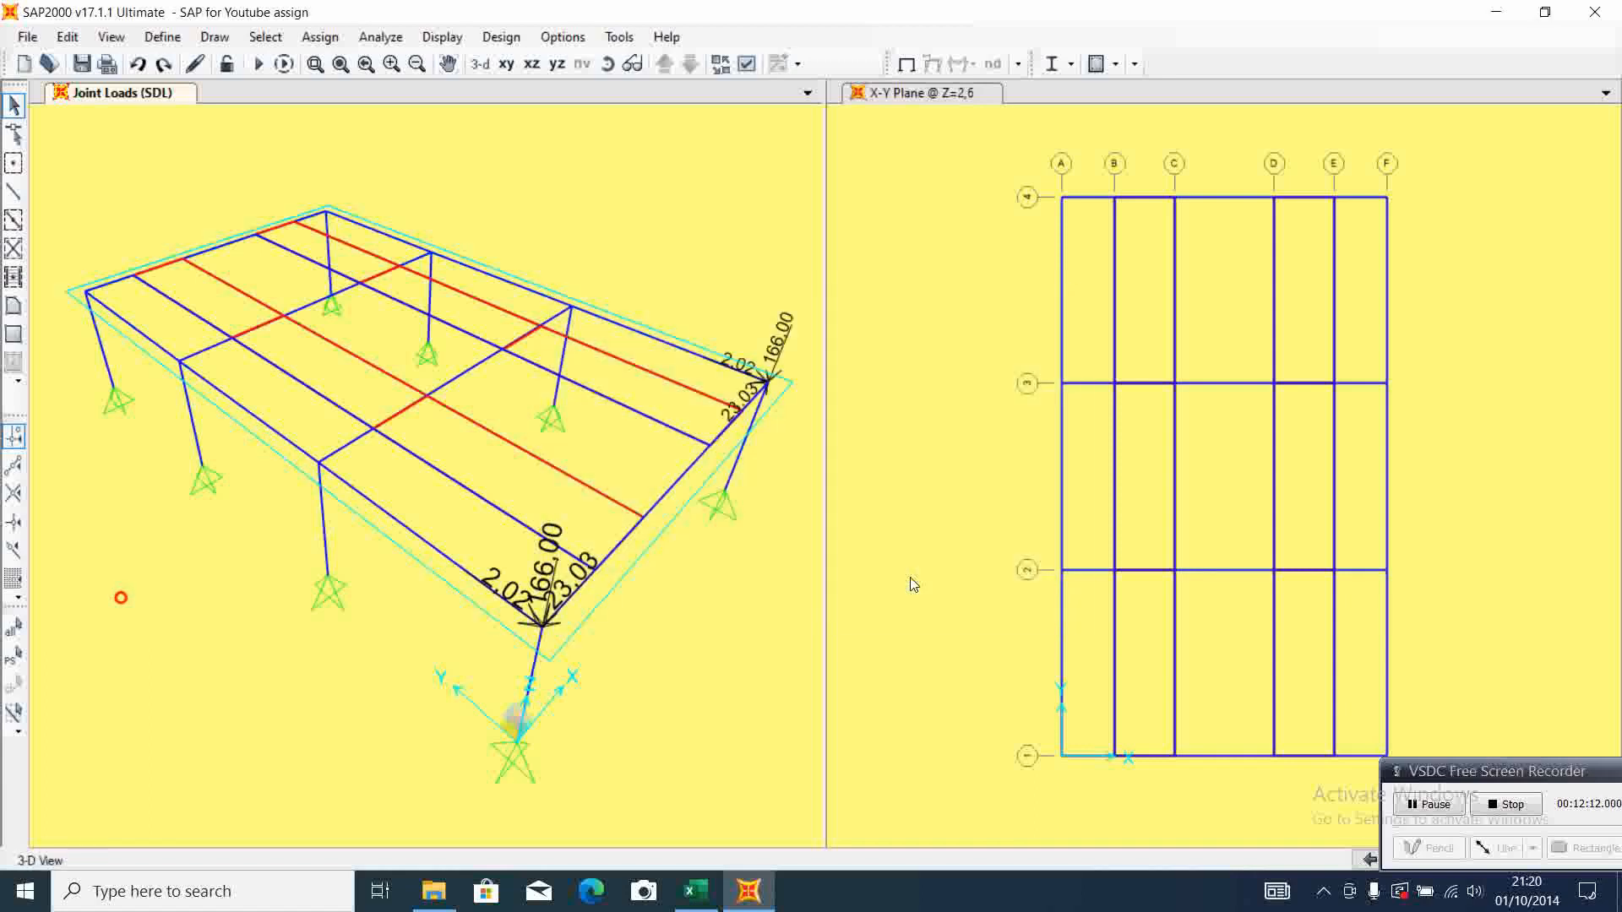
# Assign SDL joint forces of X -23,03, Y 2,02 and Z -166 to the column-top joint at grid A-4
pyautogui.click(11, 195)
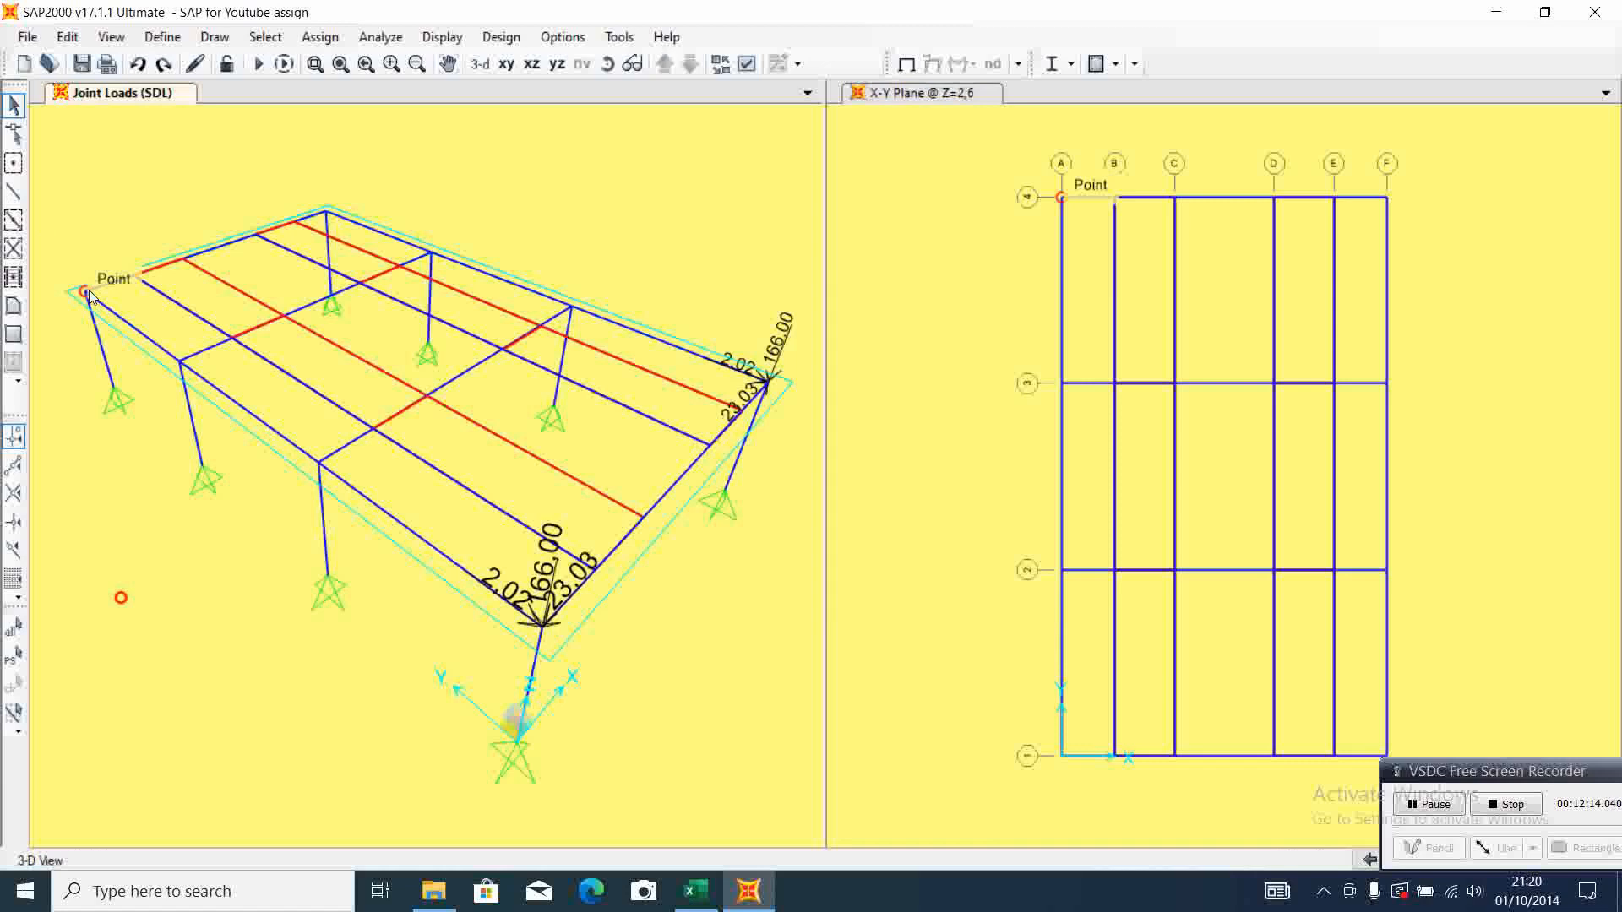
pyautogui.click(86, 291)
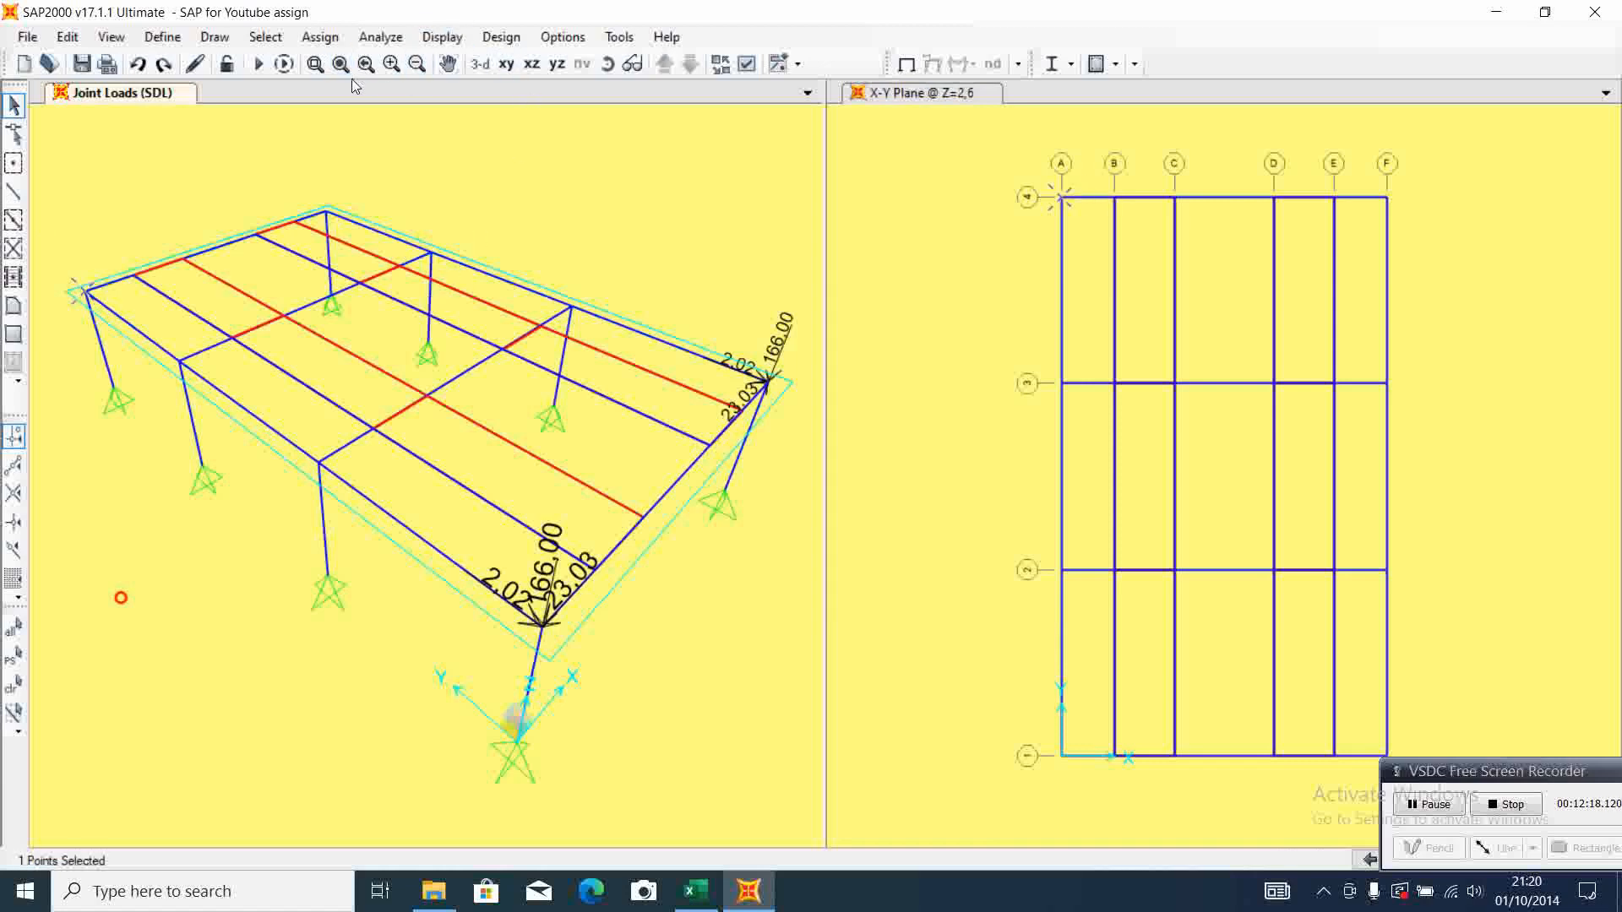
pyautogui.click(321, 35)
pyautogui.moveTo(434, 262)
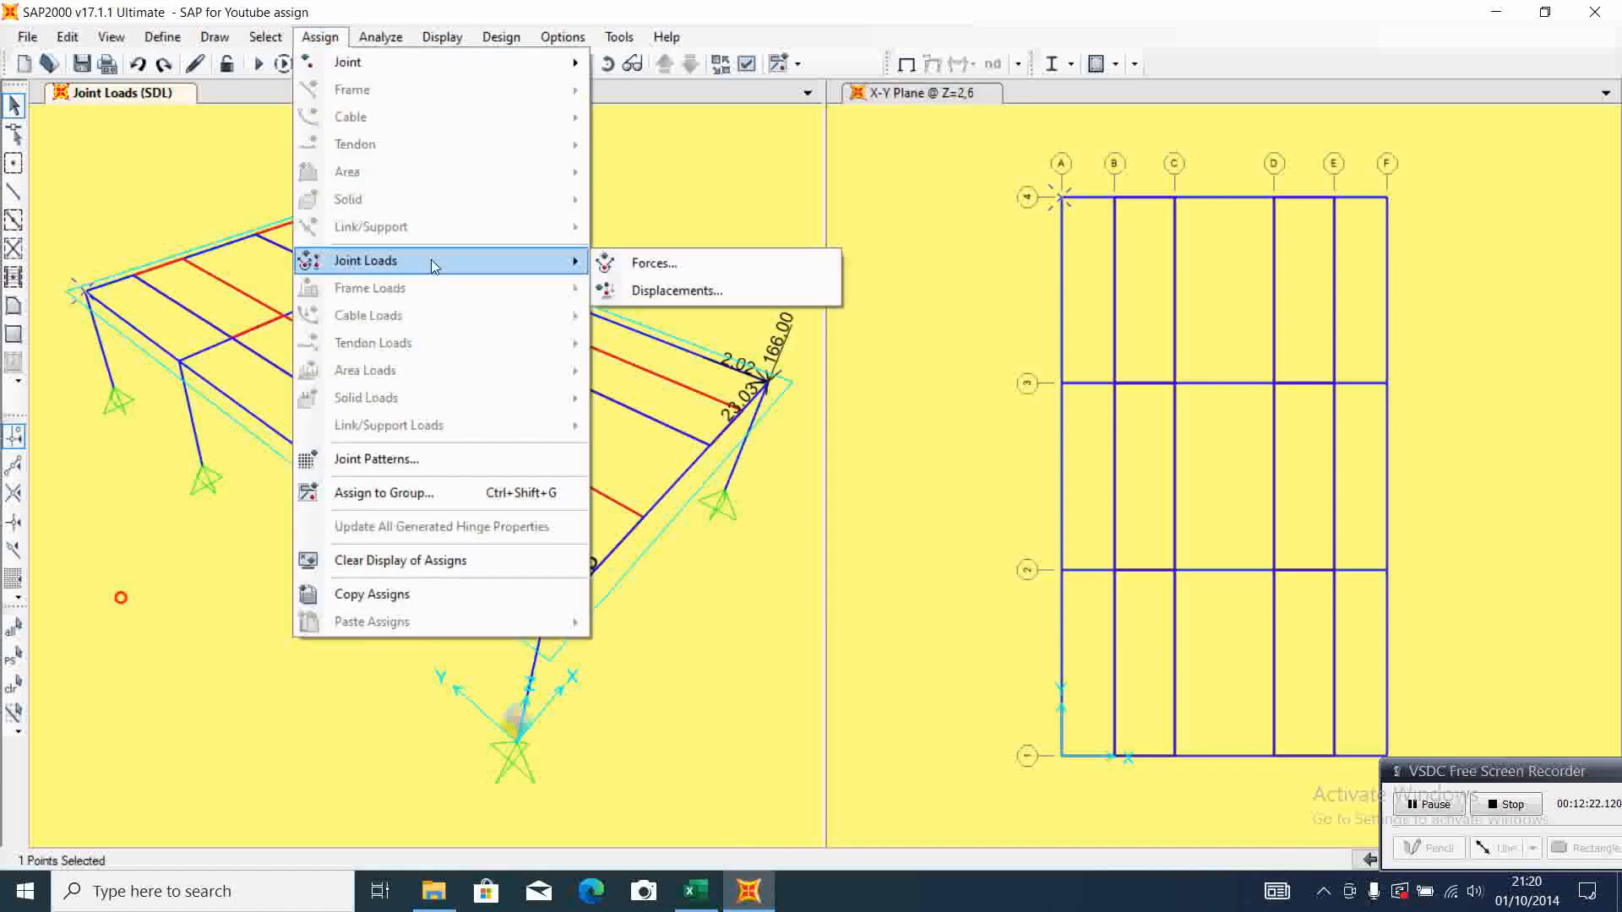
pyautogui.click(677, 259)
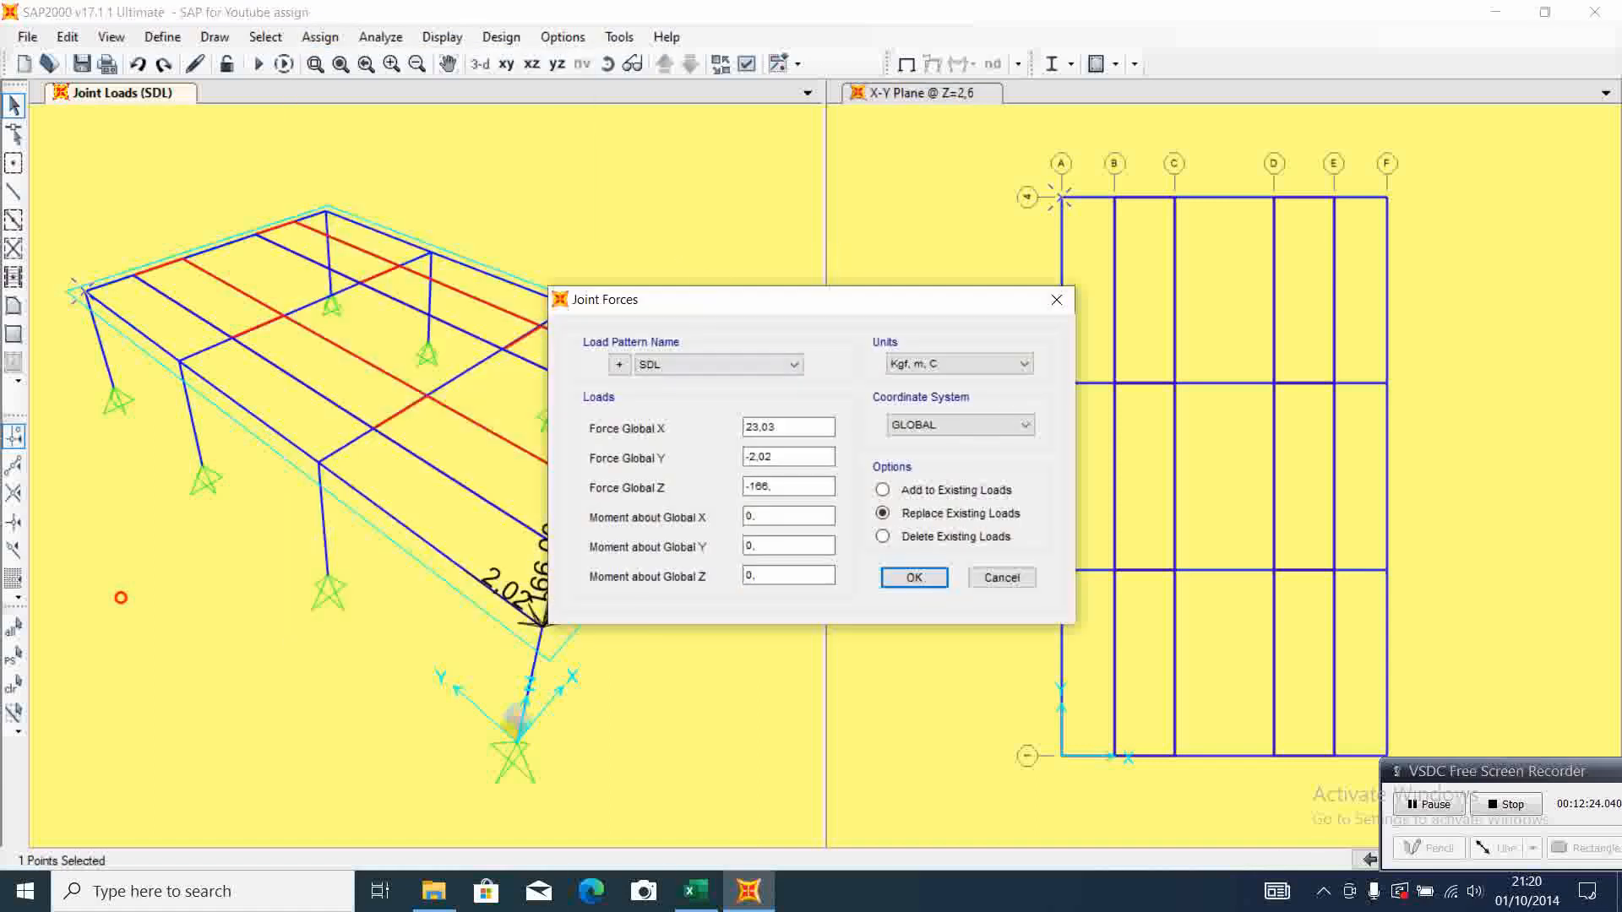
pyautogui.click(695, 891)
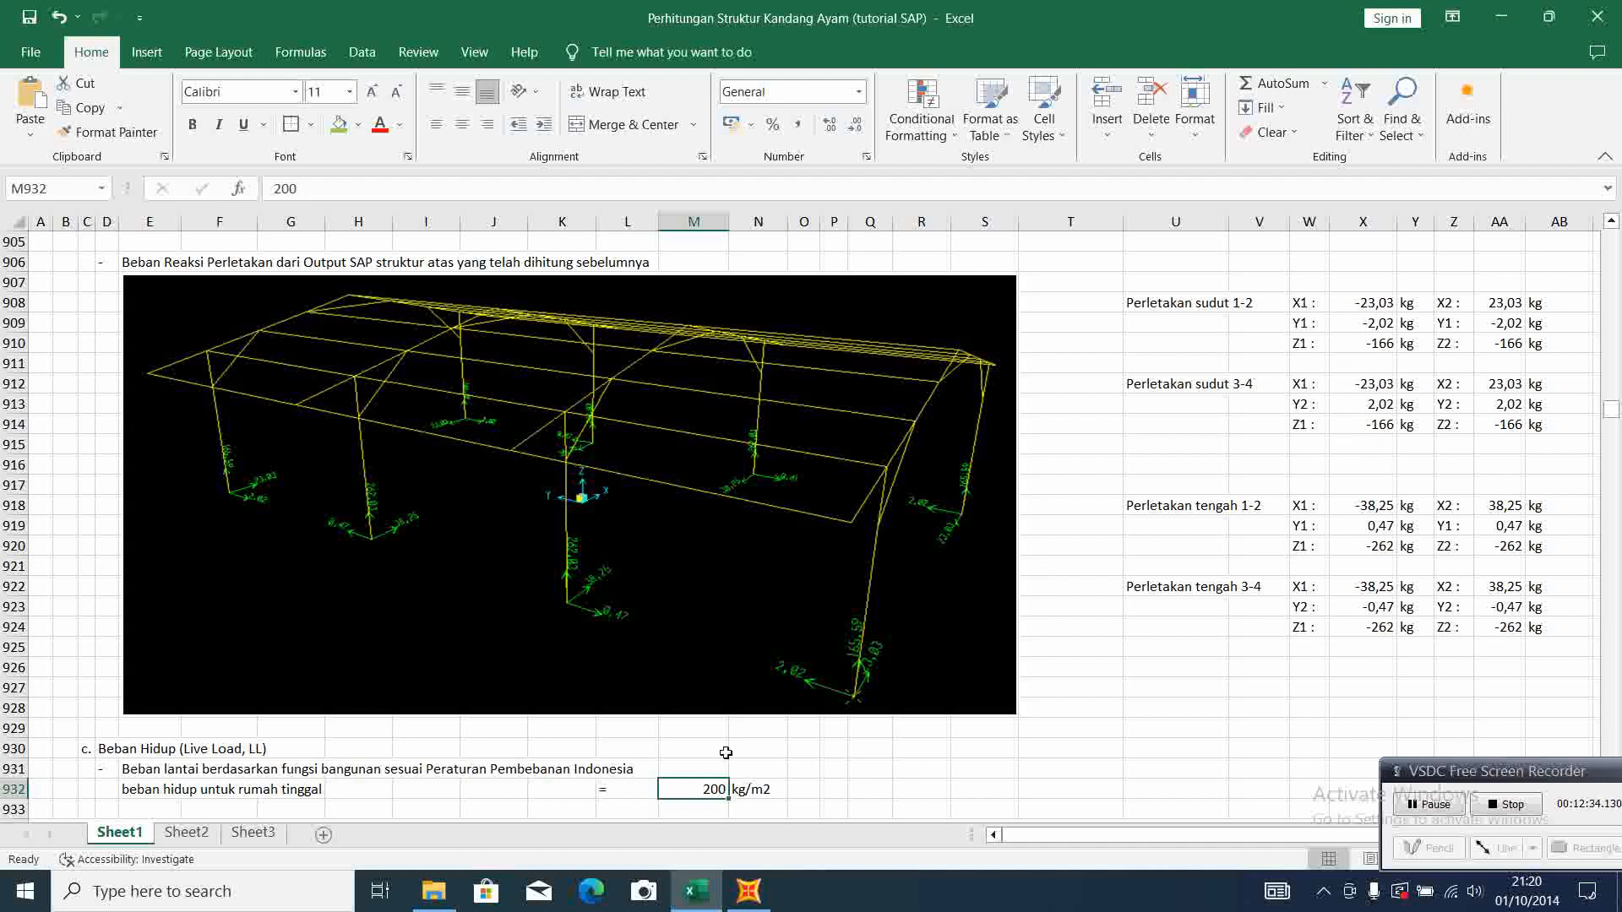
pyautogui.click(749, 891)
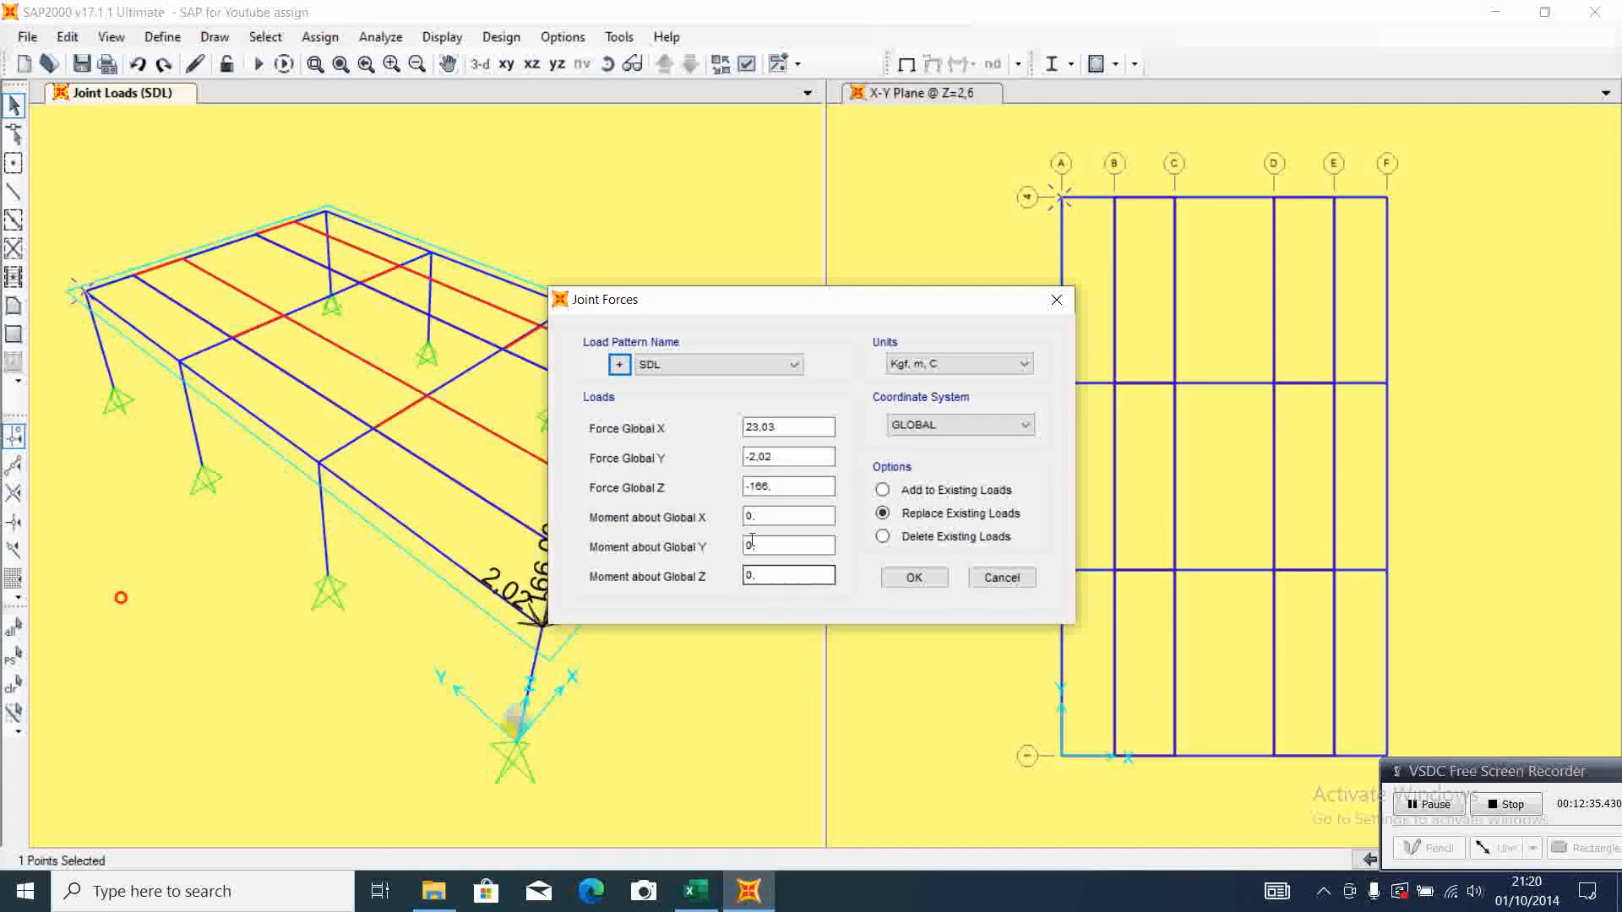
pyautogui.click(748, 427)
pyautogui.write('-')
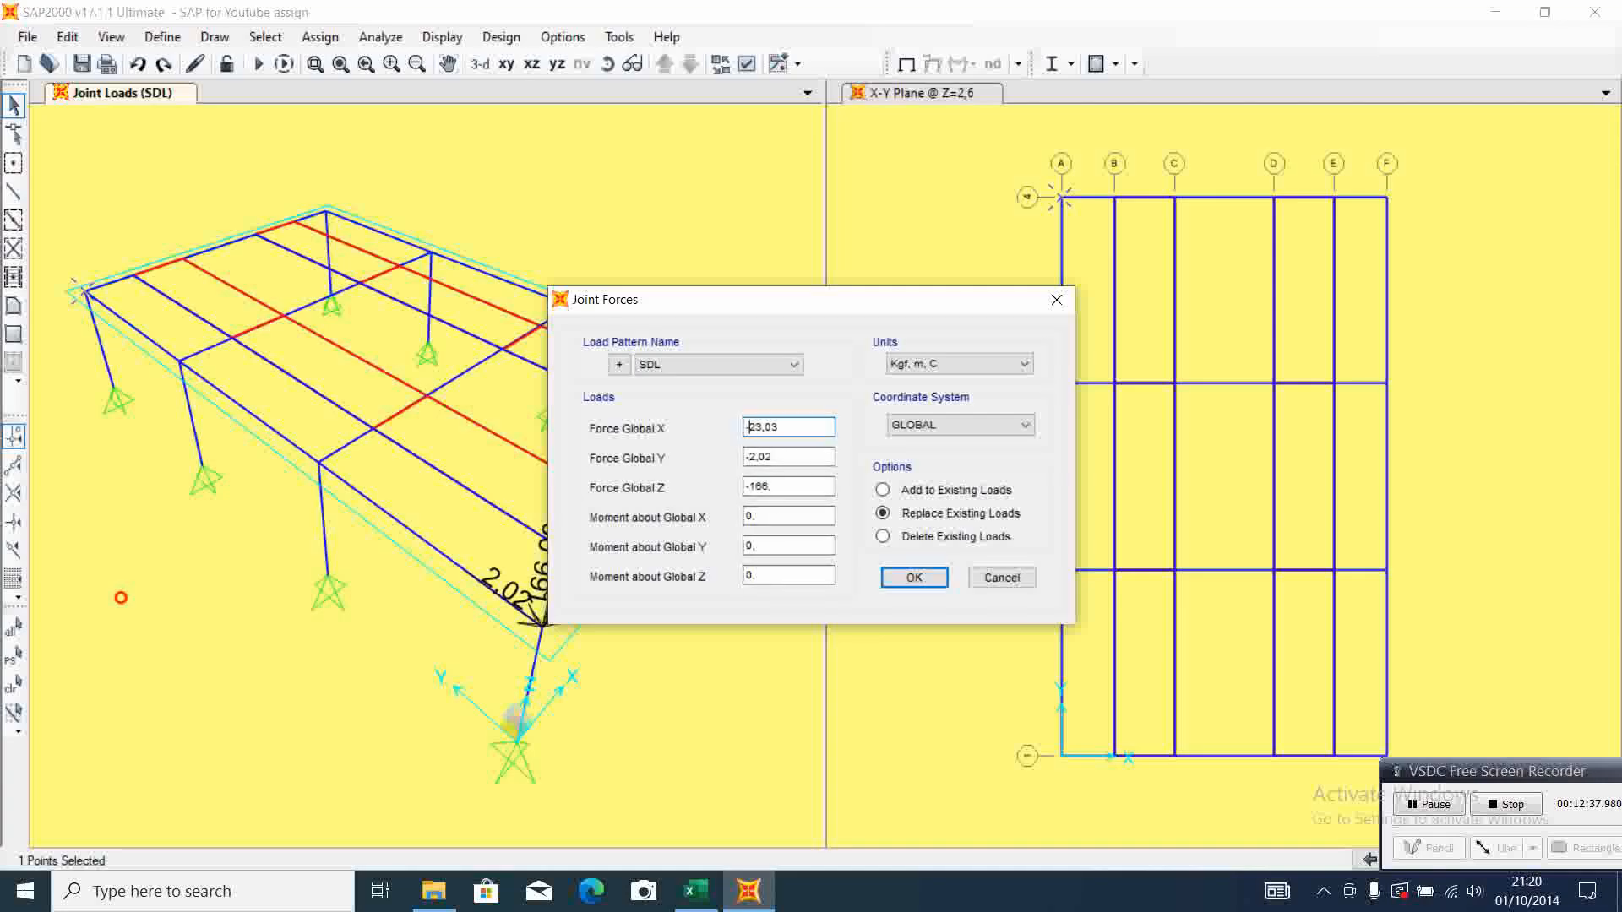
pyautogui.click(756, 457)
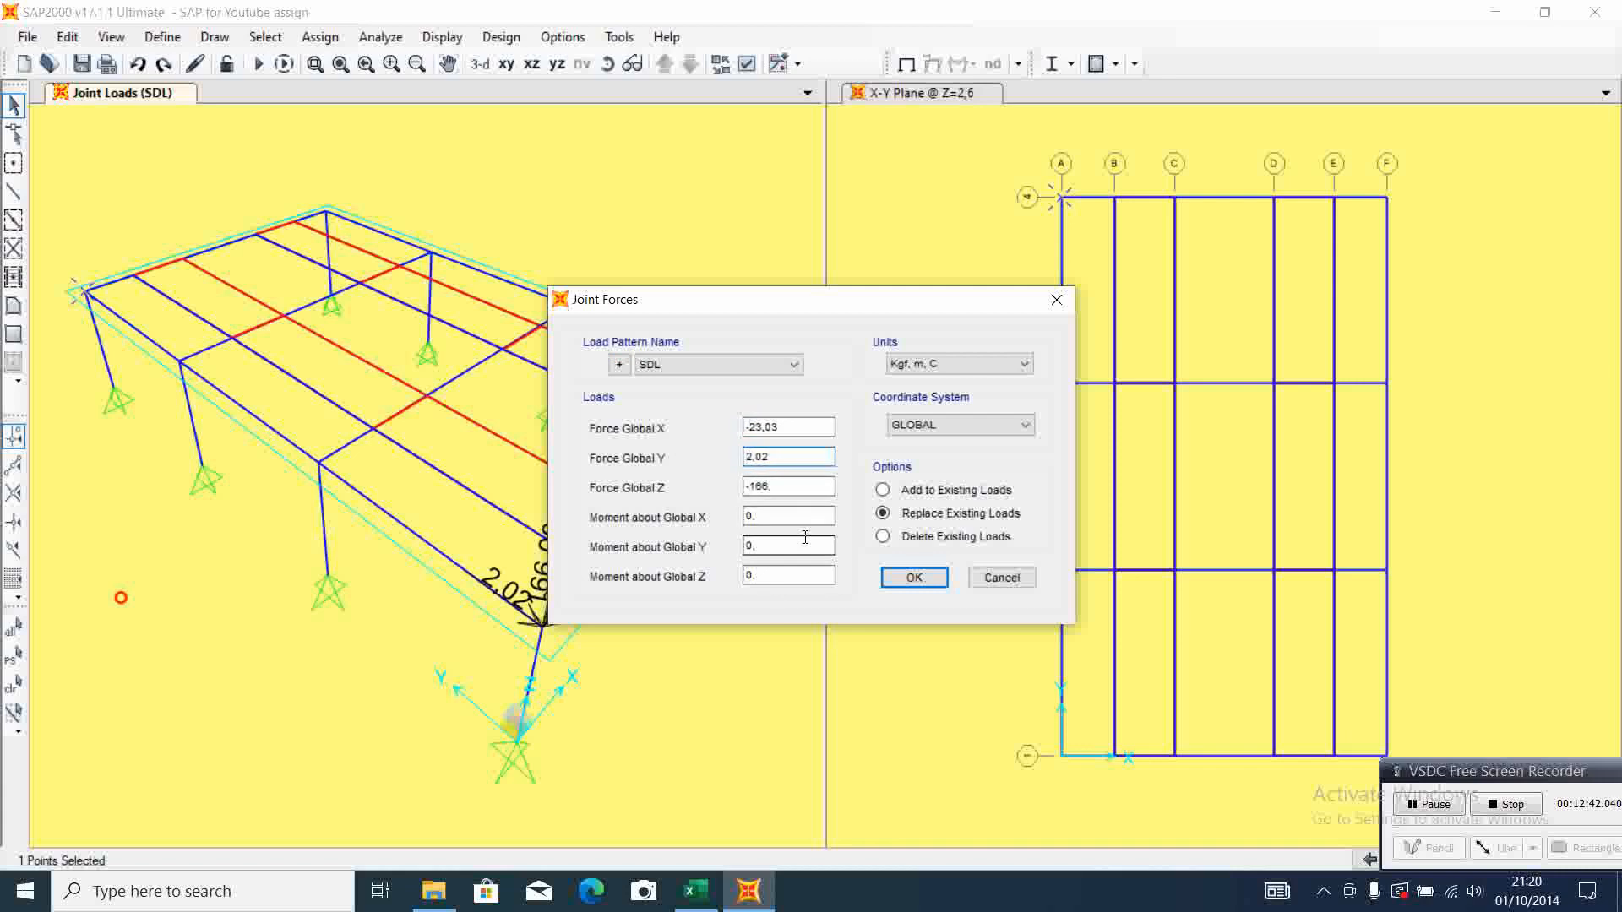
pyautogui.click(914, 577)
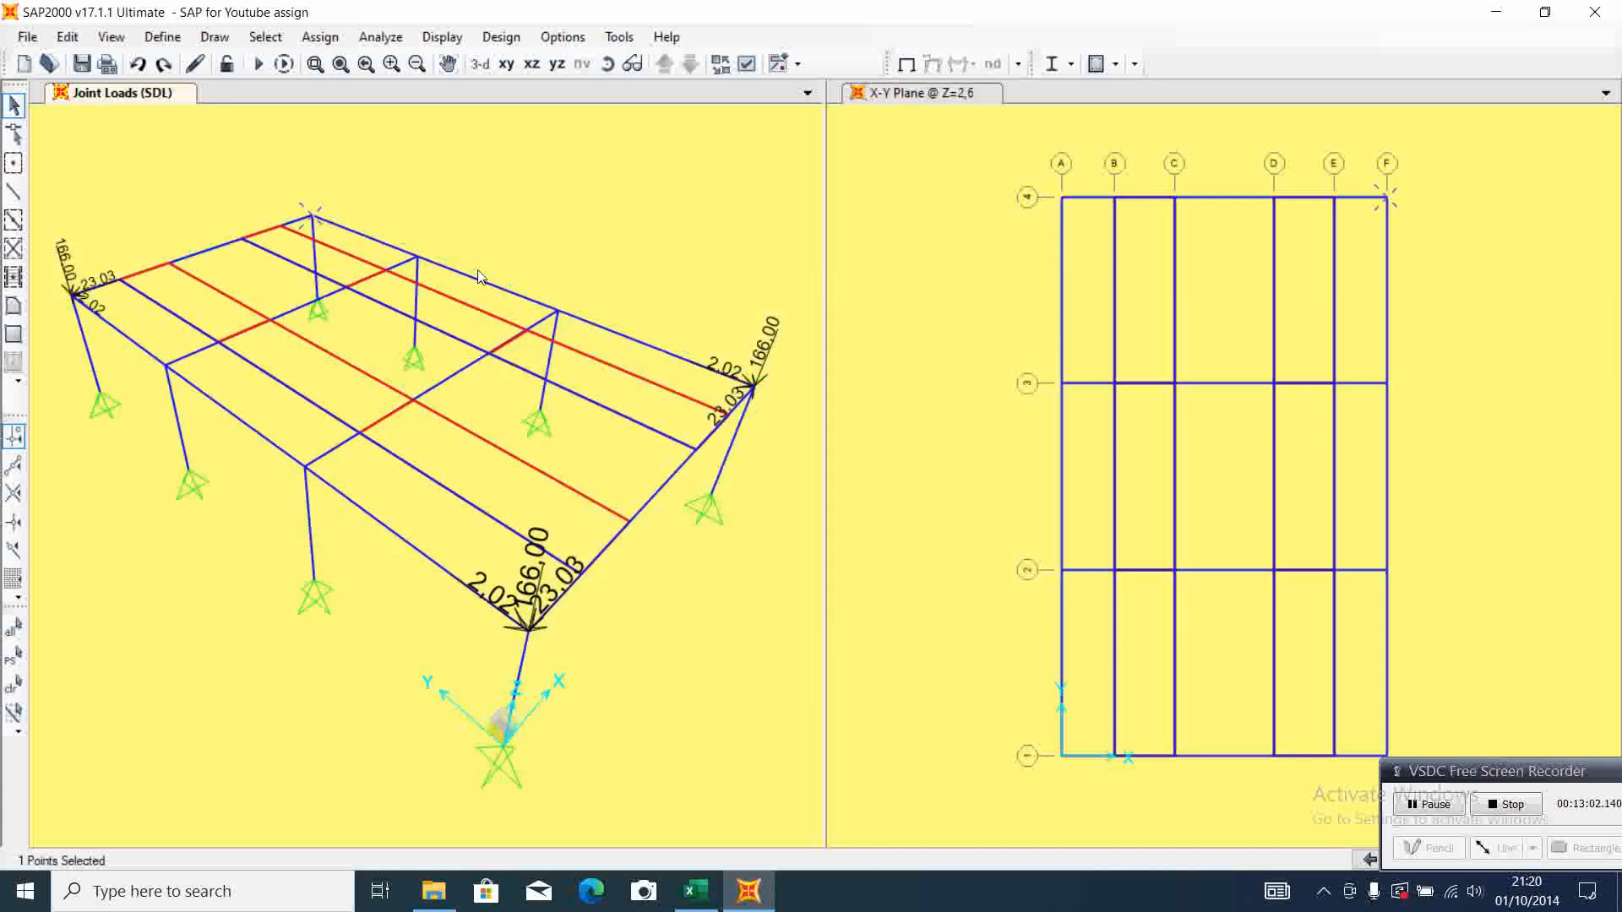
# Assign SDL joint forces of X 23,03, Y 2,02 and Z -166 to the column-top joint at grid F-4
pyautogui.click(328, 38)
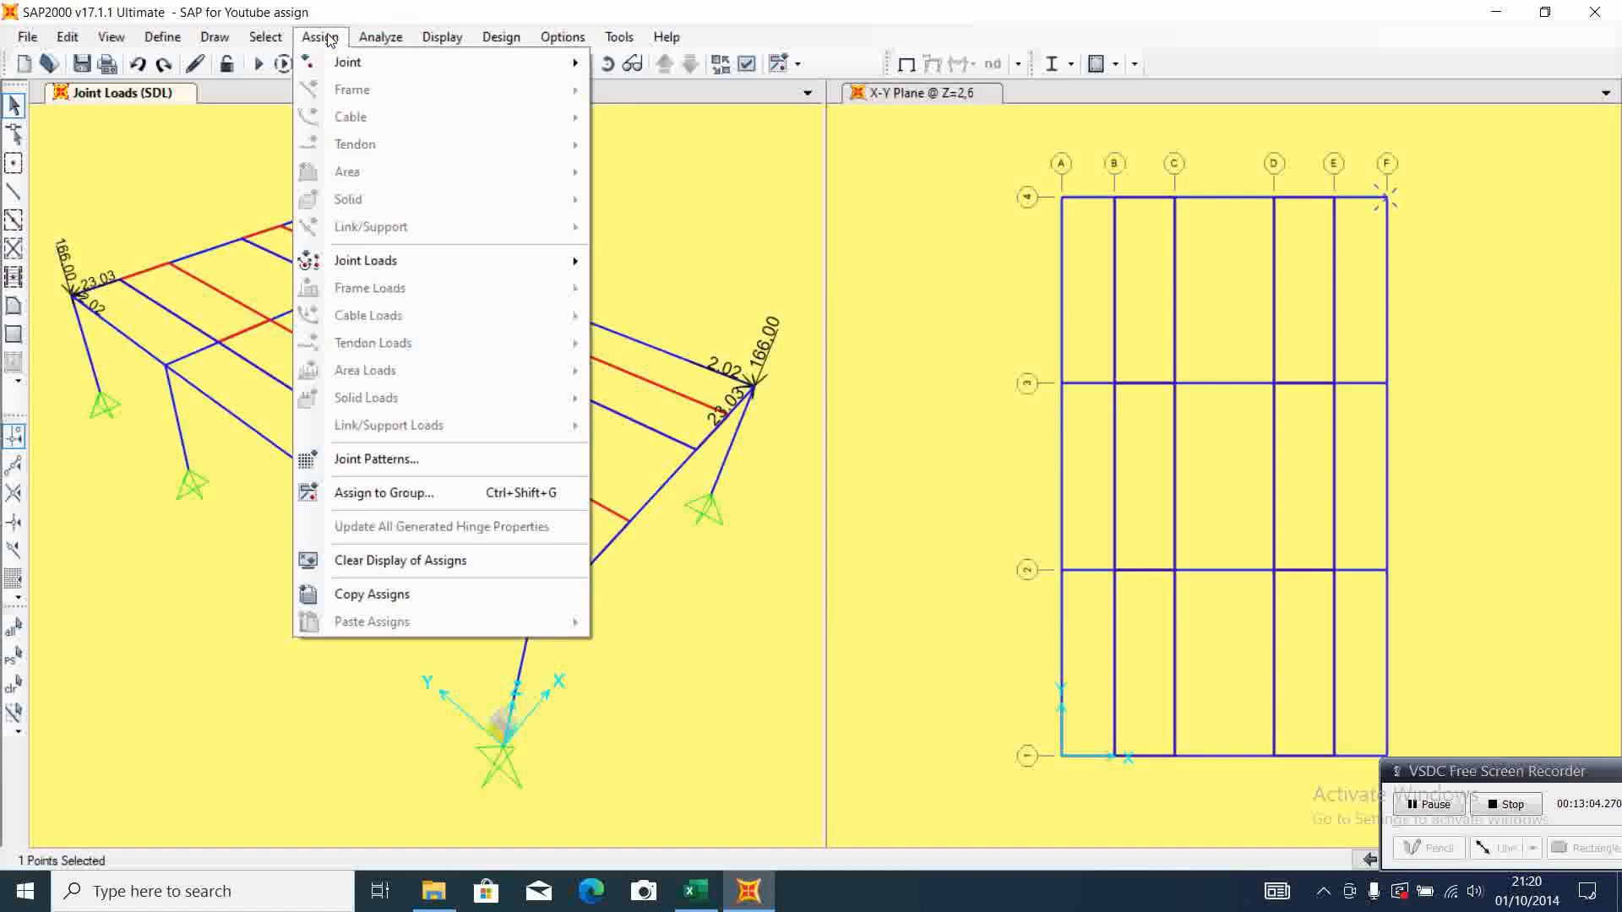
pyautogui.moveTo(549, 262)
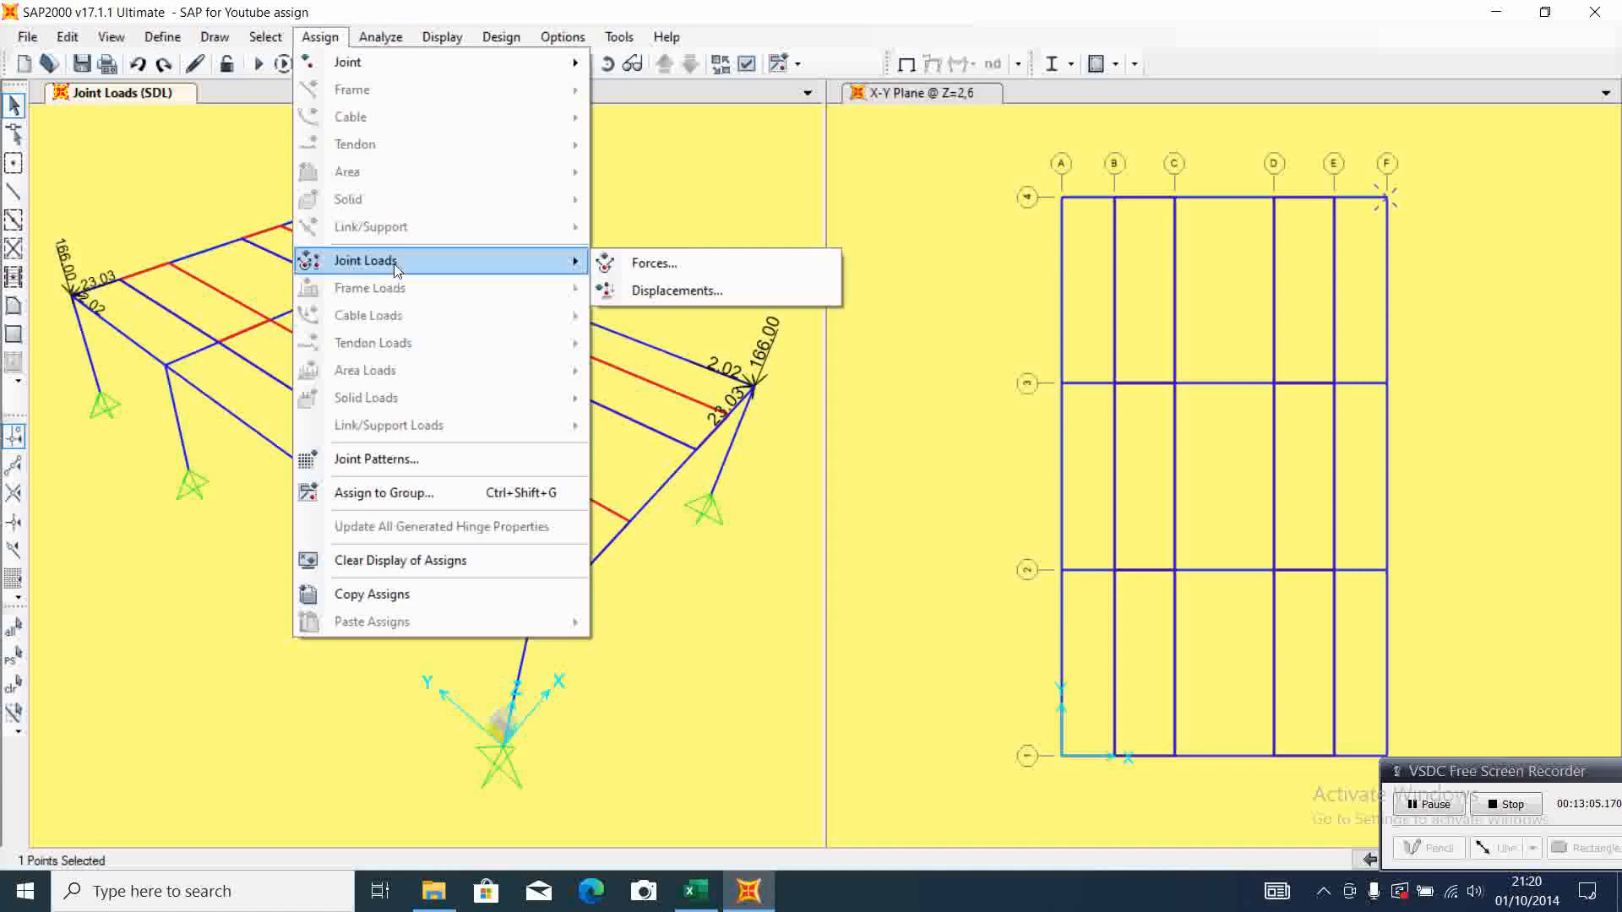
pyautogui.click(708, 269)
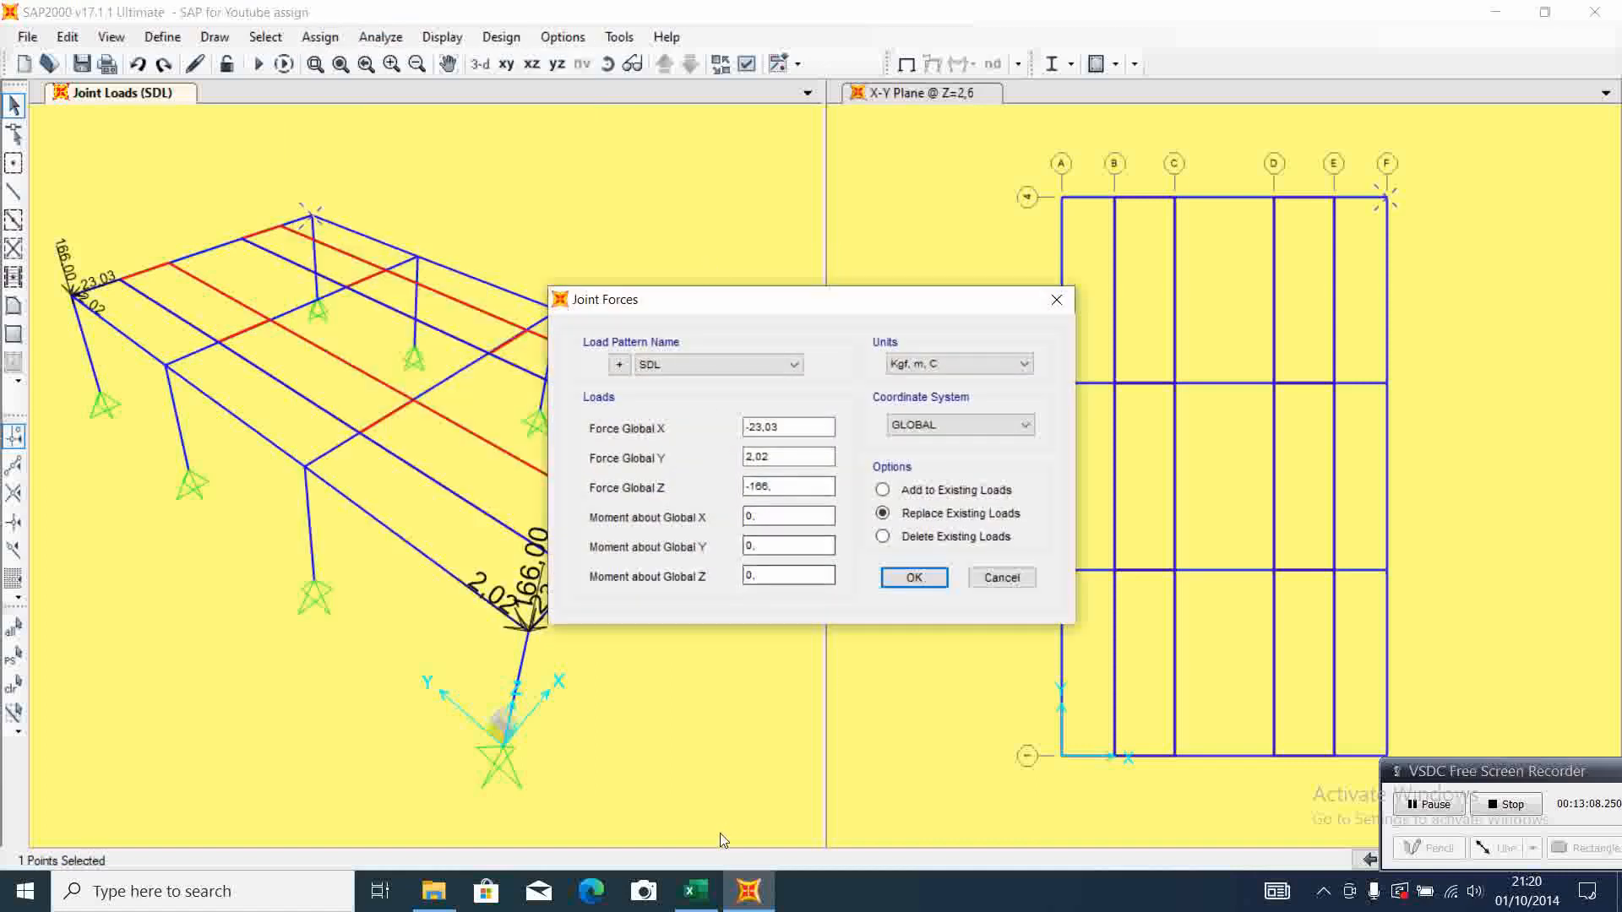
pyautogui.click(695, 891)
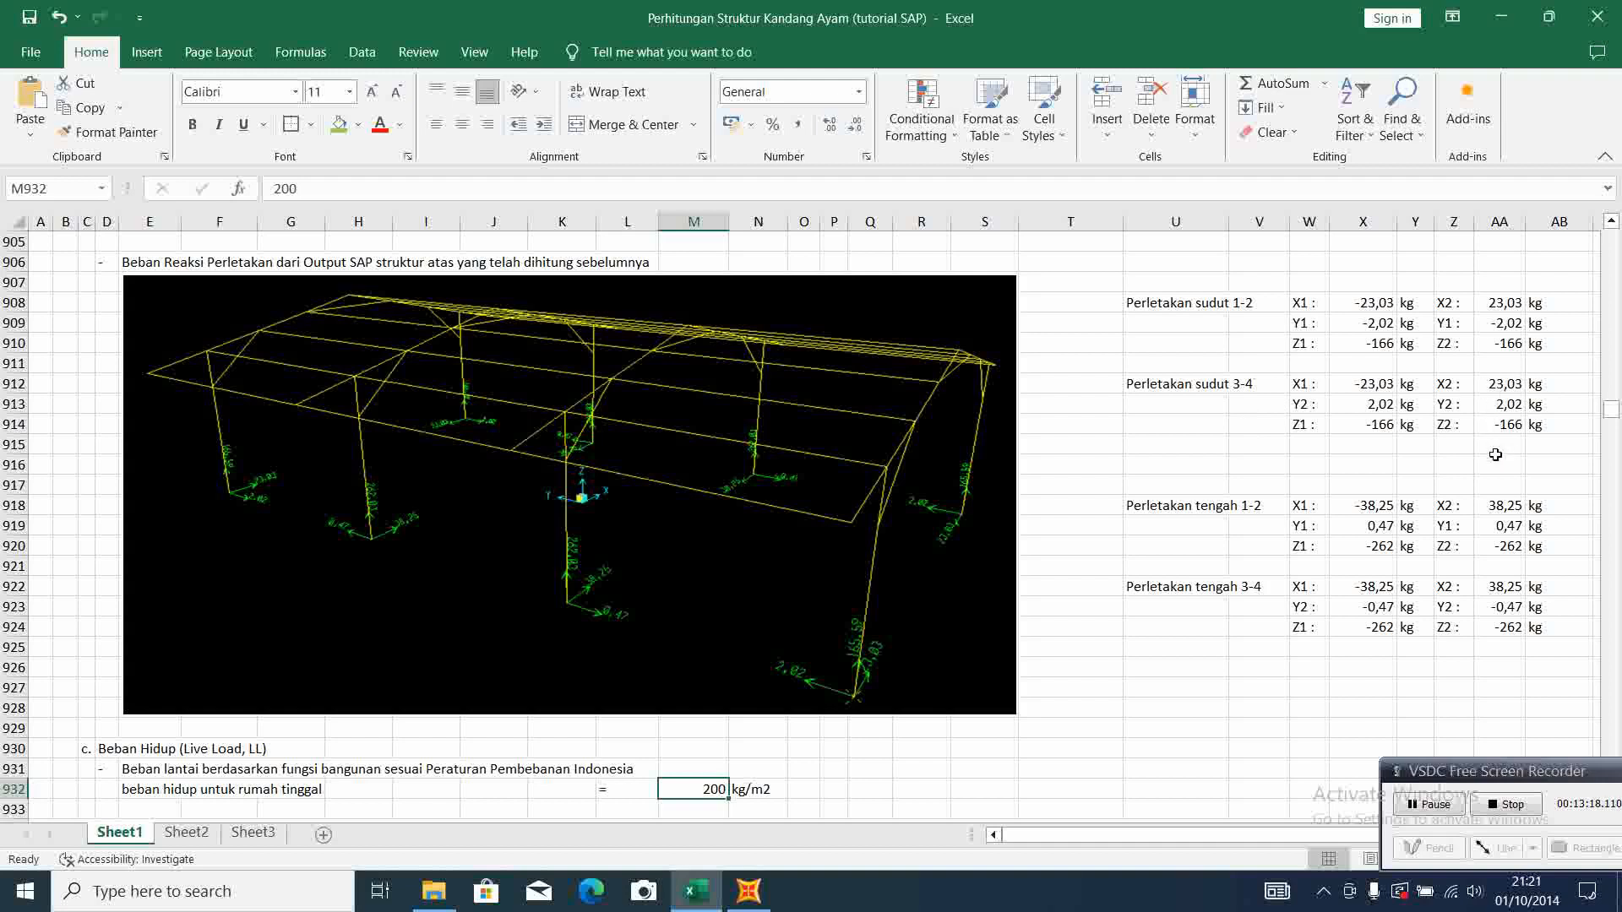
pyautogui.click(748, 892)
pyautogui.click(764, 427)
pyautogui.press('Home')
pyautogui.press('Delete')
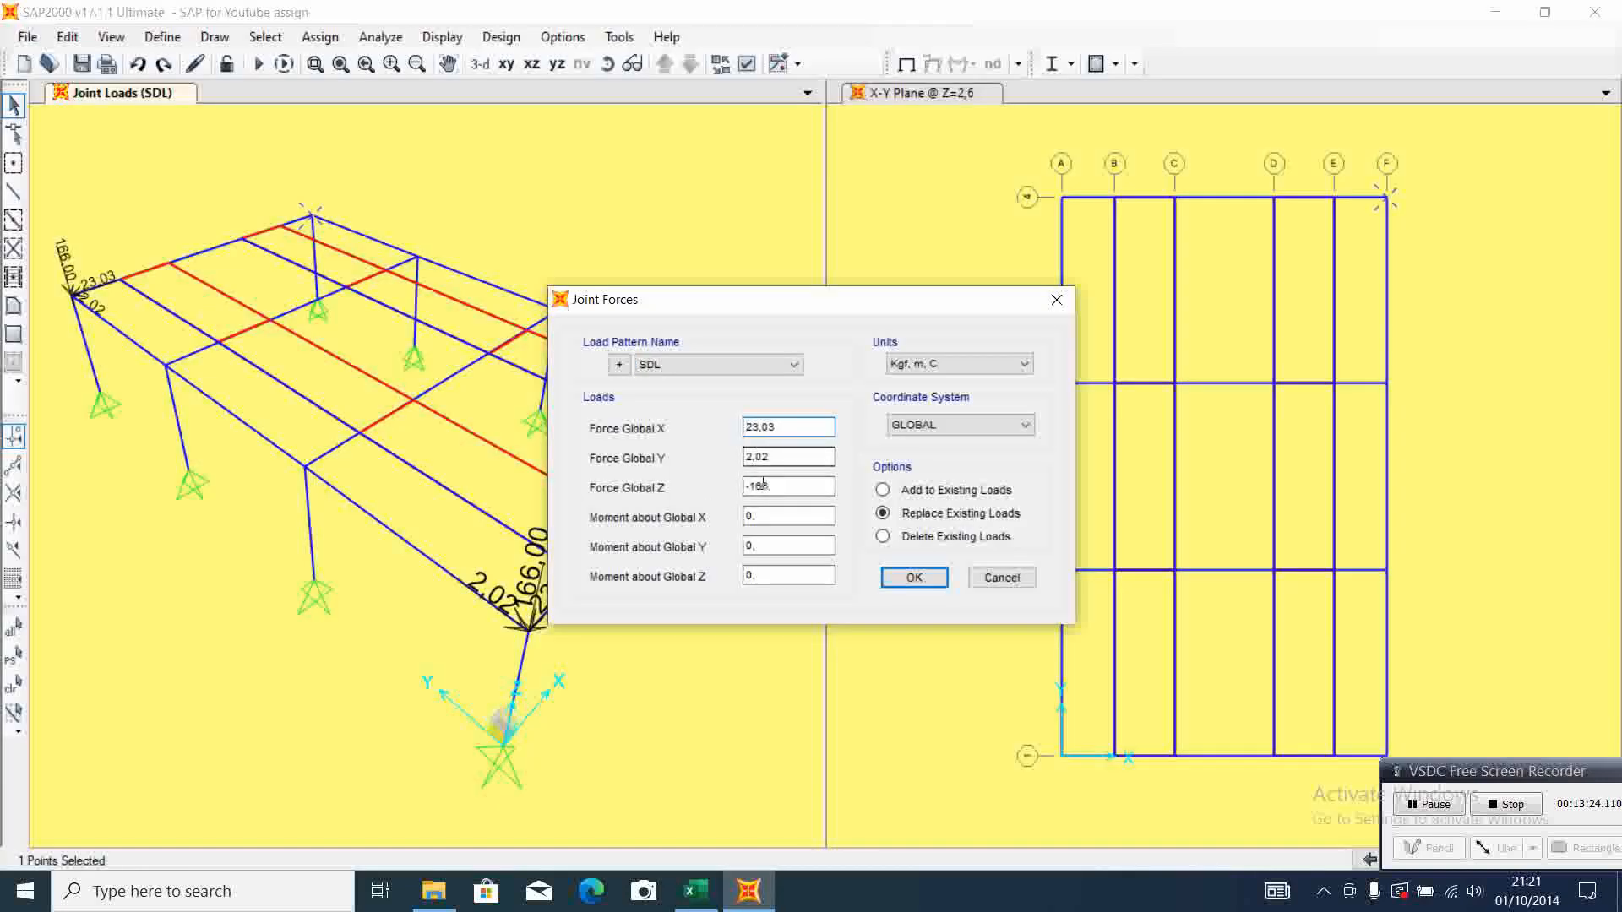
pyautogui.click(896, 578)
pyautogui.click(596, 417)
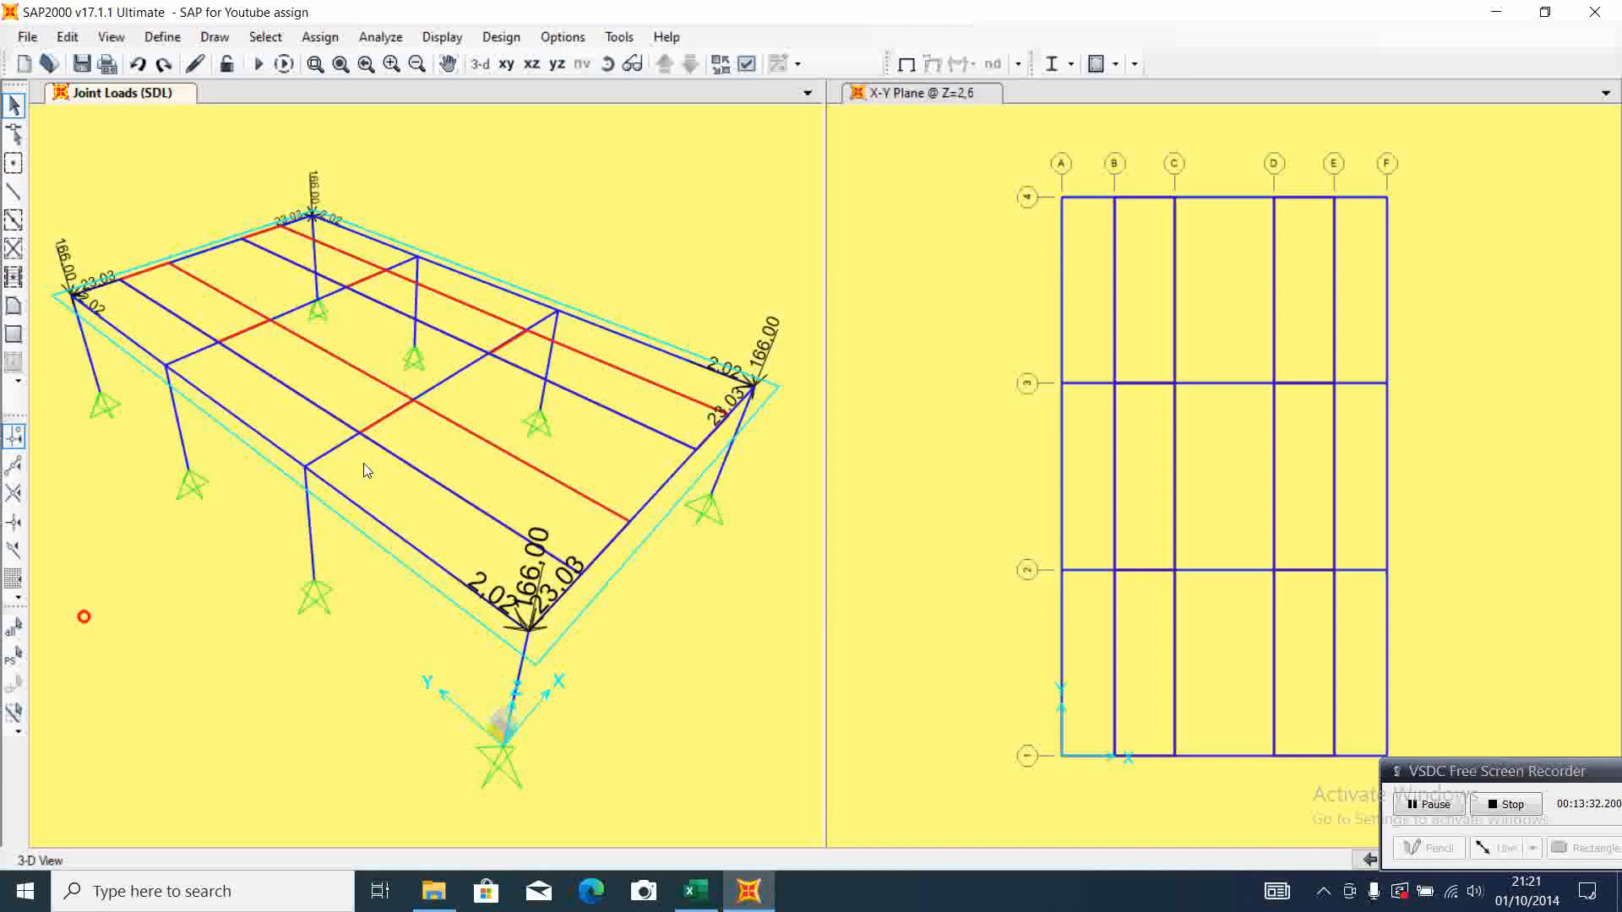
# For the column-top joint at grid A-2, enter the middle support 1-2 reactions from the Excel sheet: Force Global X -38,25 and Force Global Y 0,47
pyautogui.click(306, 475)
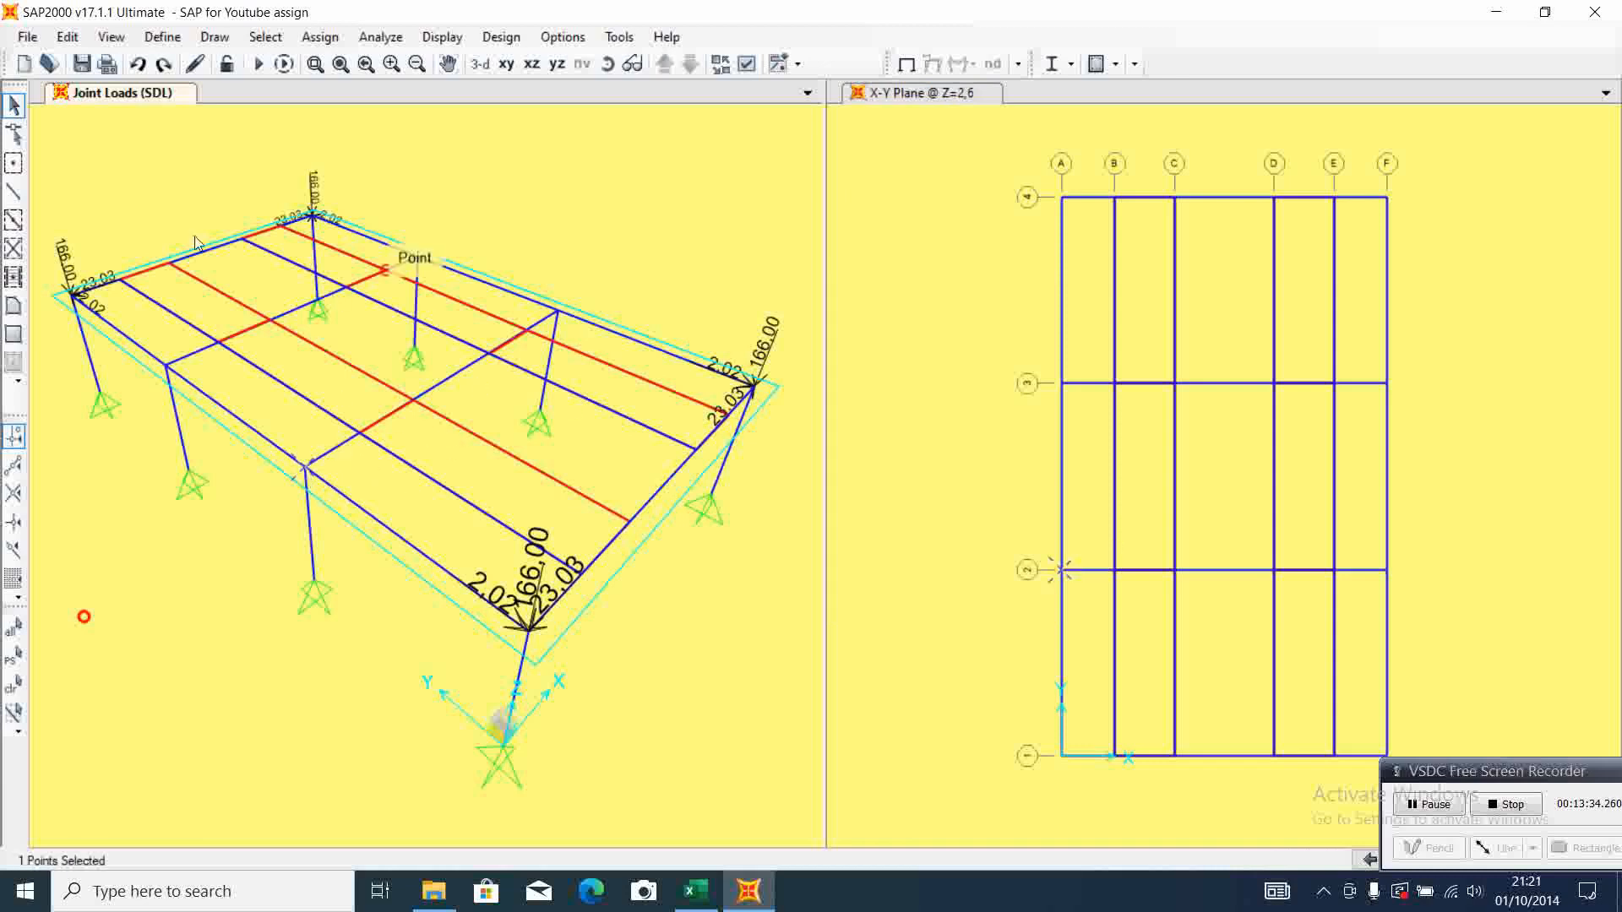
pyautogui.click(321, 37)
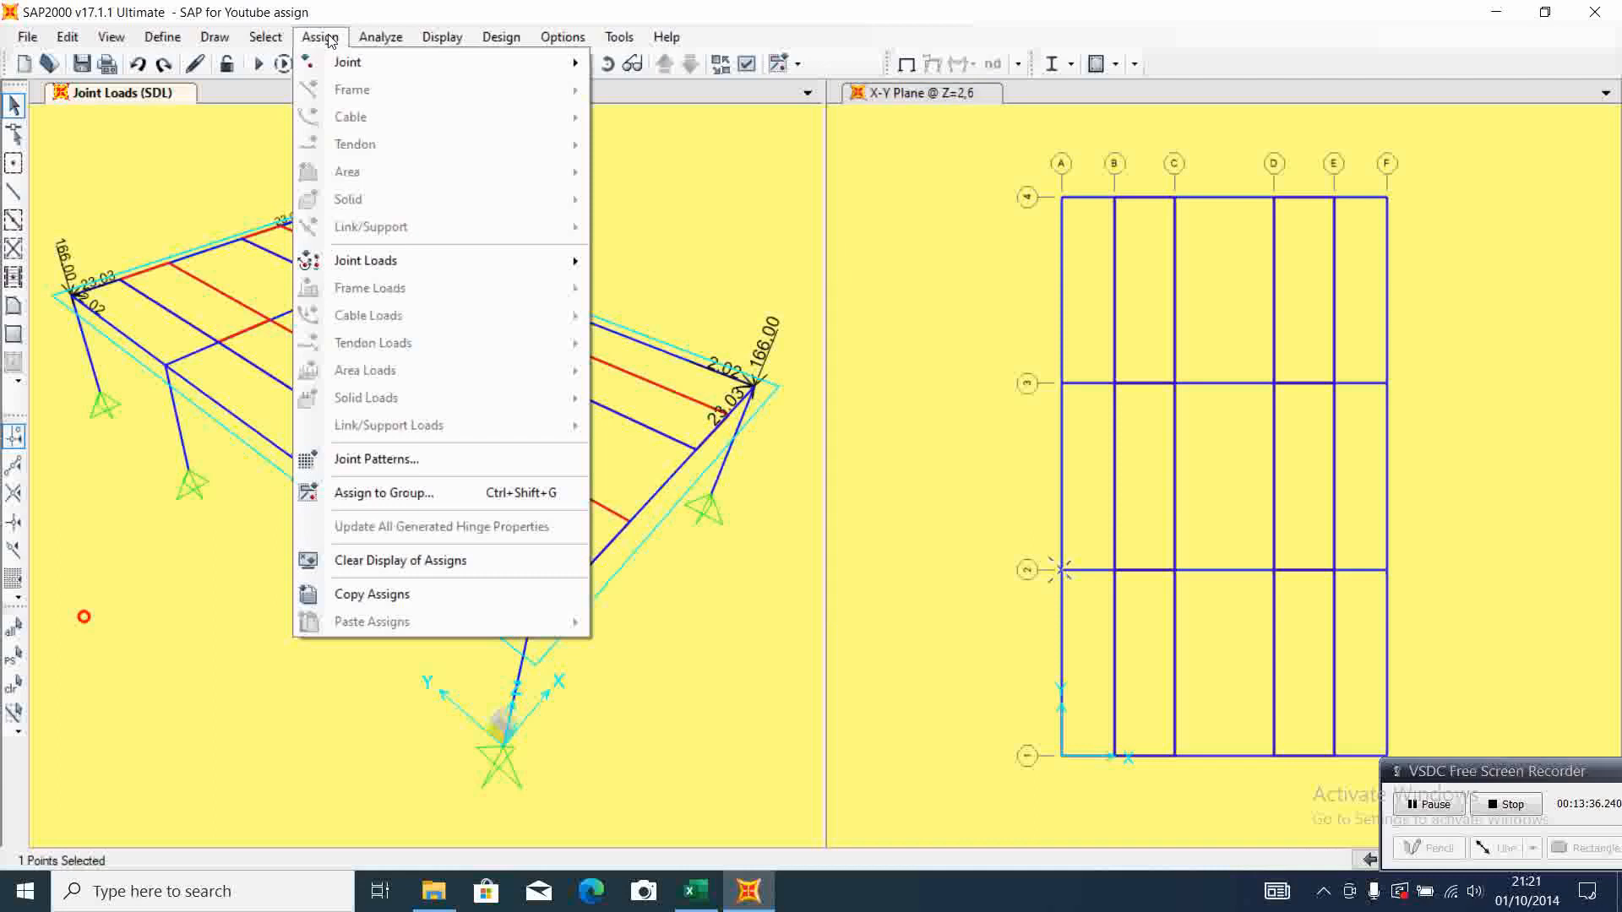
pyautogui.click(698, 267)
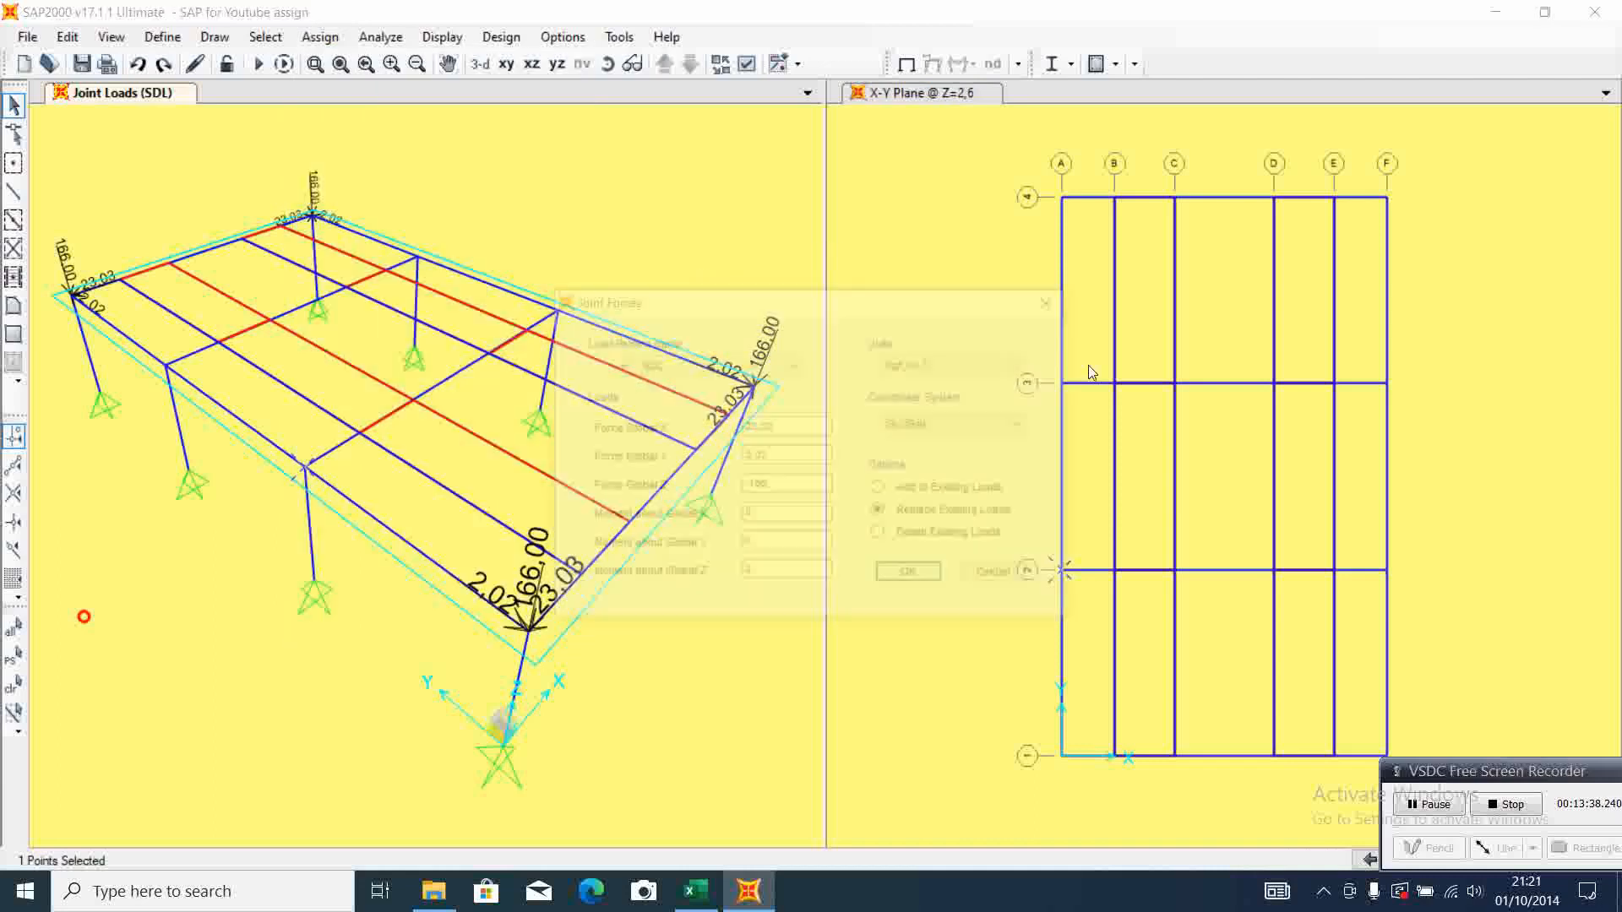
pyautogui.click(698, 893)
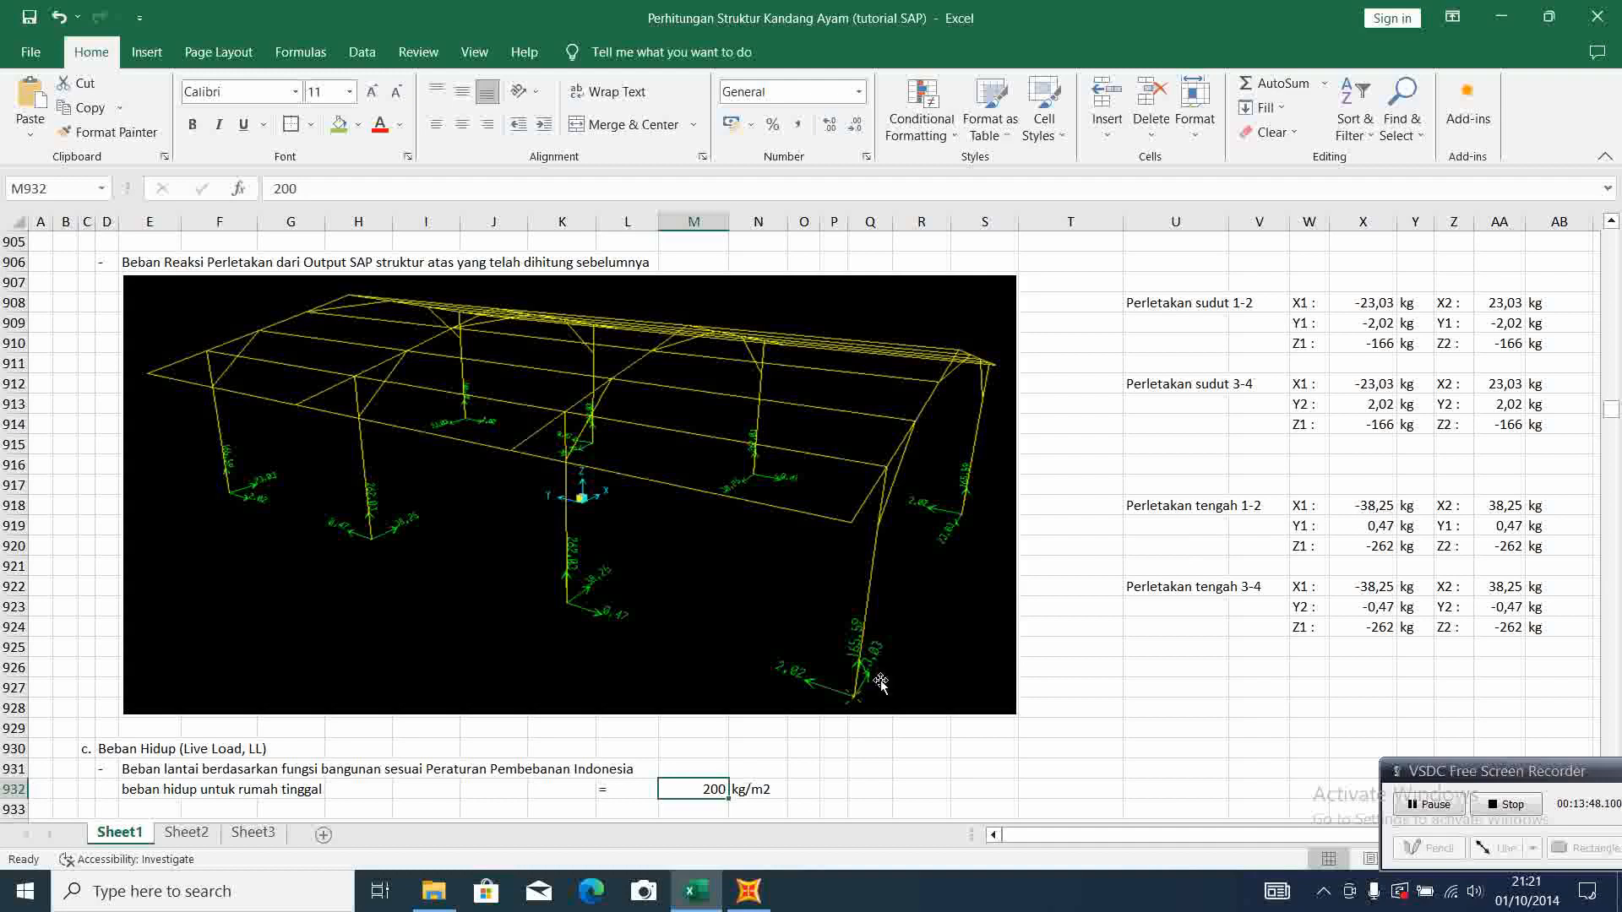
pyautogui.moveTo(747, 899)
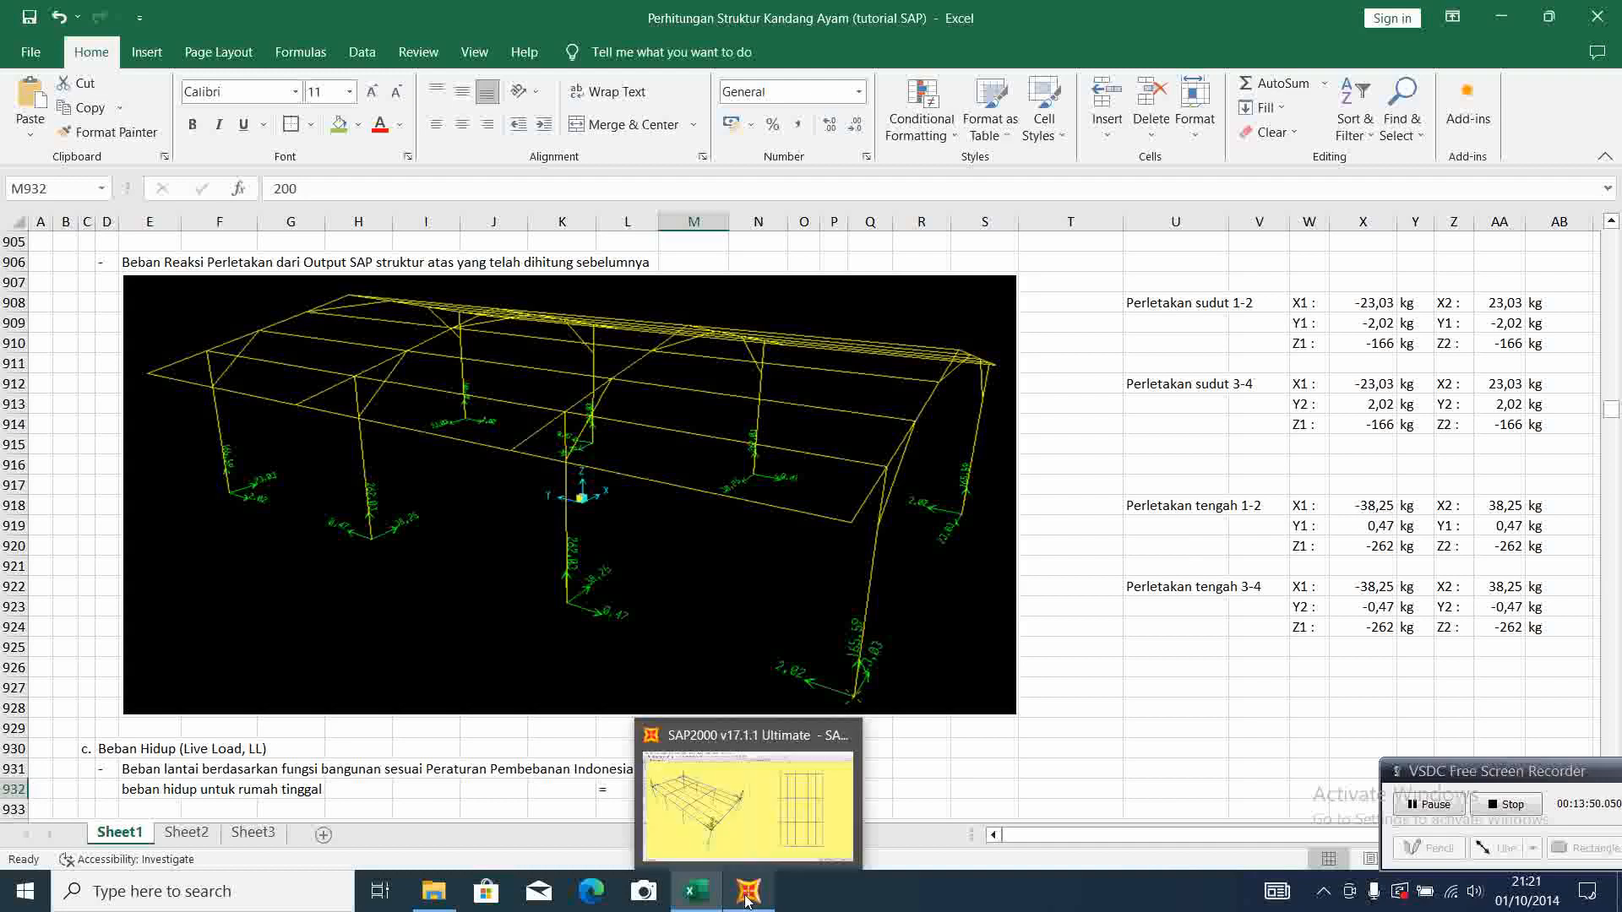
pyautogui.click(746, 899)
pyautogui.moveTo(818, 427); pyautogui.dragTo(672, 424)
pyautogui.write('-')
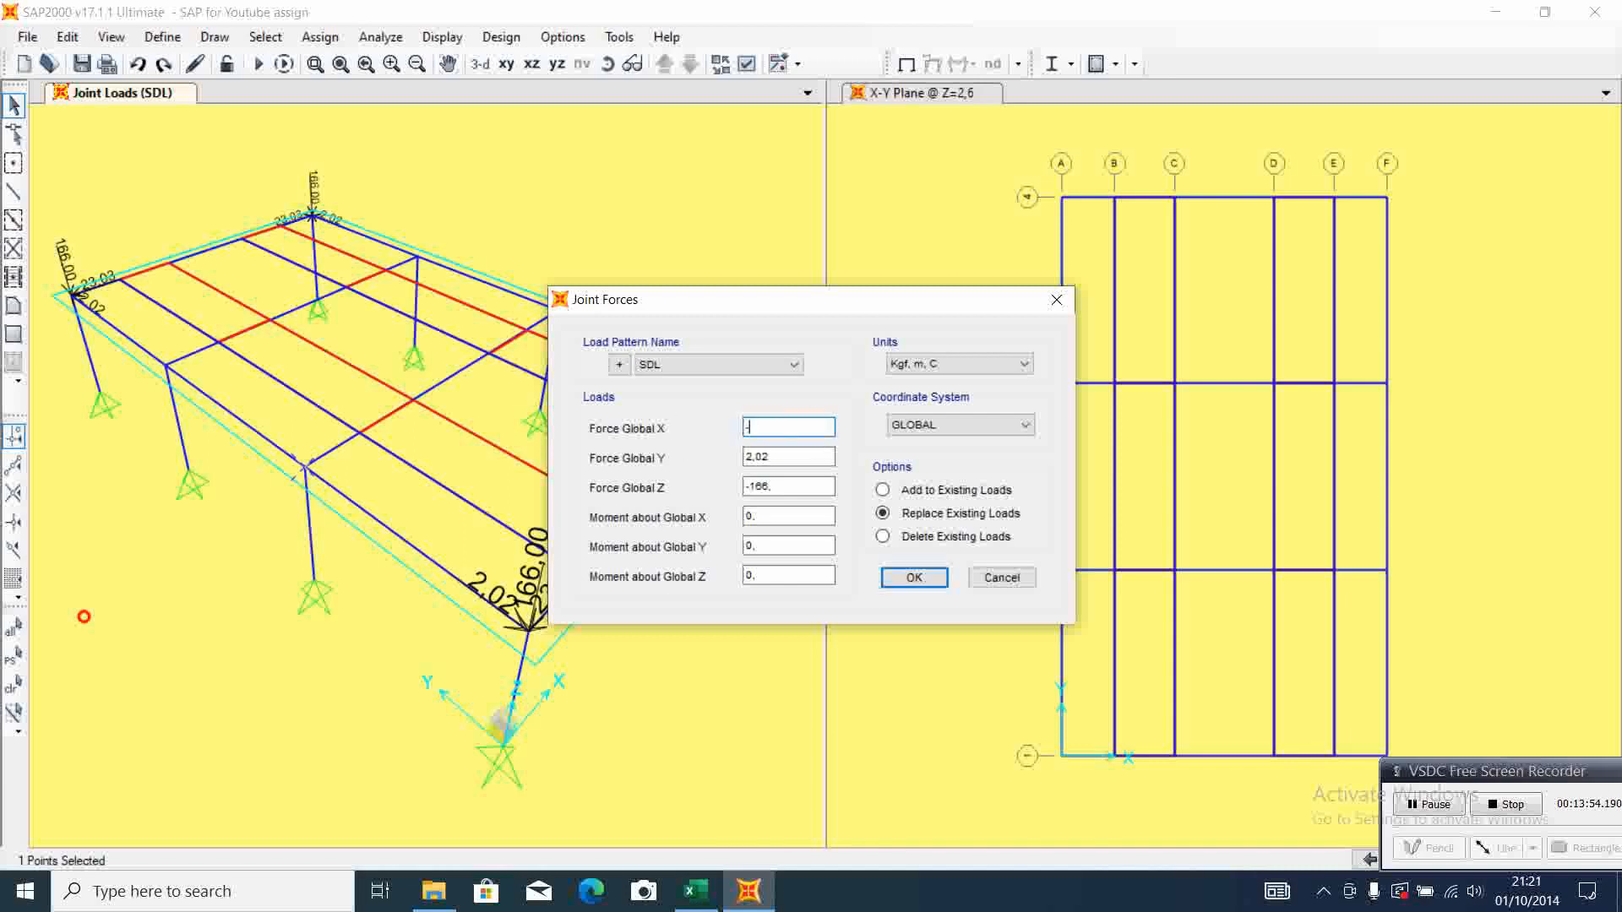
pyautogui.write('38,25')
pyautogui.click(695, 892)
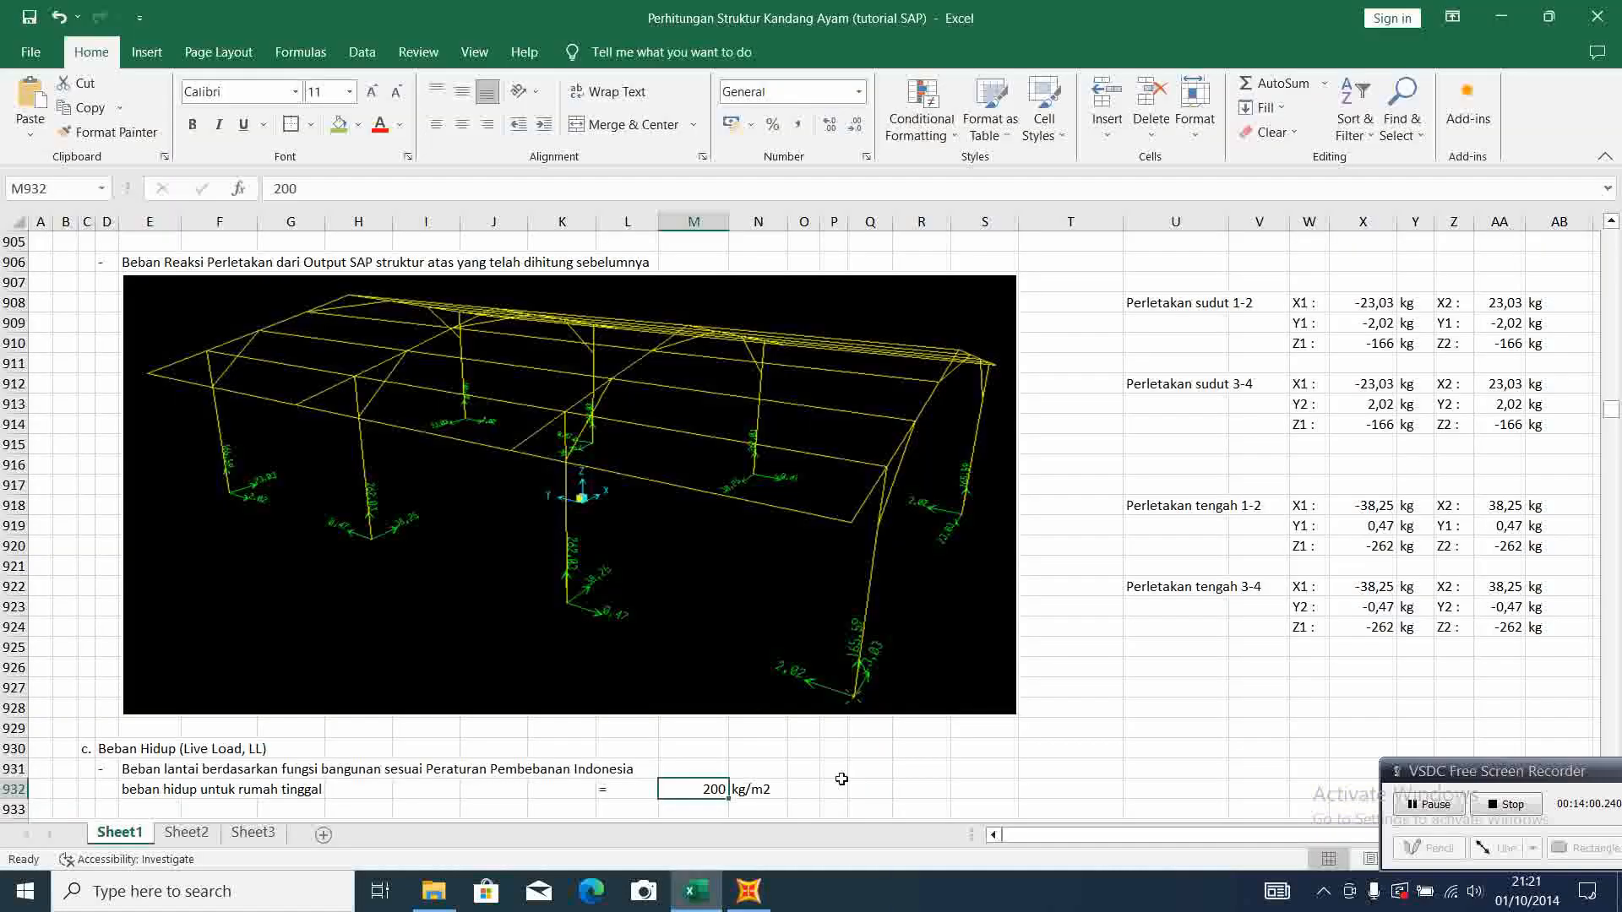
pyautogui.click(748, 891)
pyautogui.write('25')
pyautogui.press('Tab')
pyautogui.write('0,')
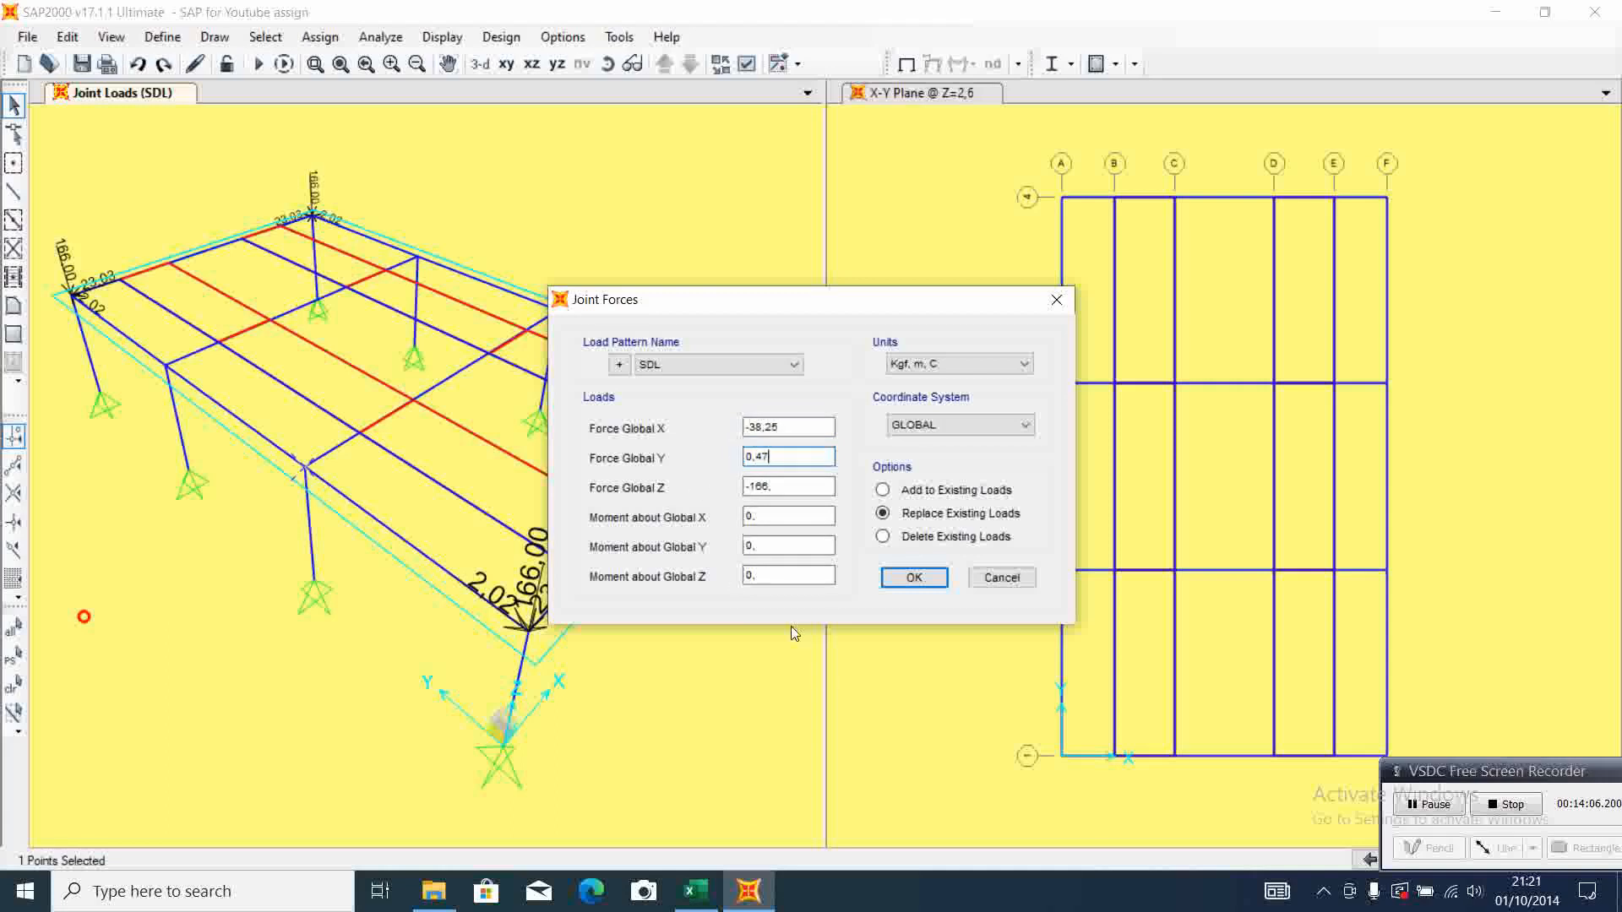
# Set Force Global Z to -262 from the Excel sheet and apply the joint forces to the A-2 joint
pyautogui.click(702, 904)
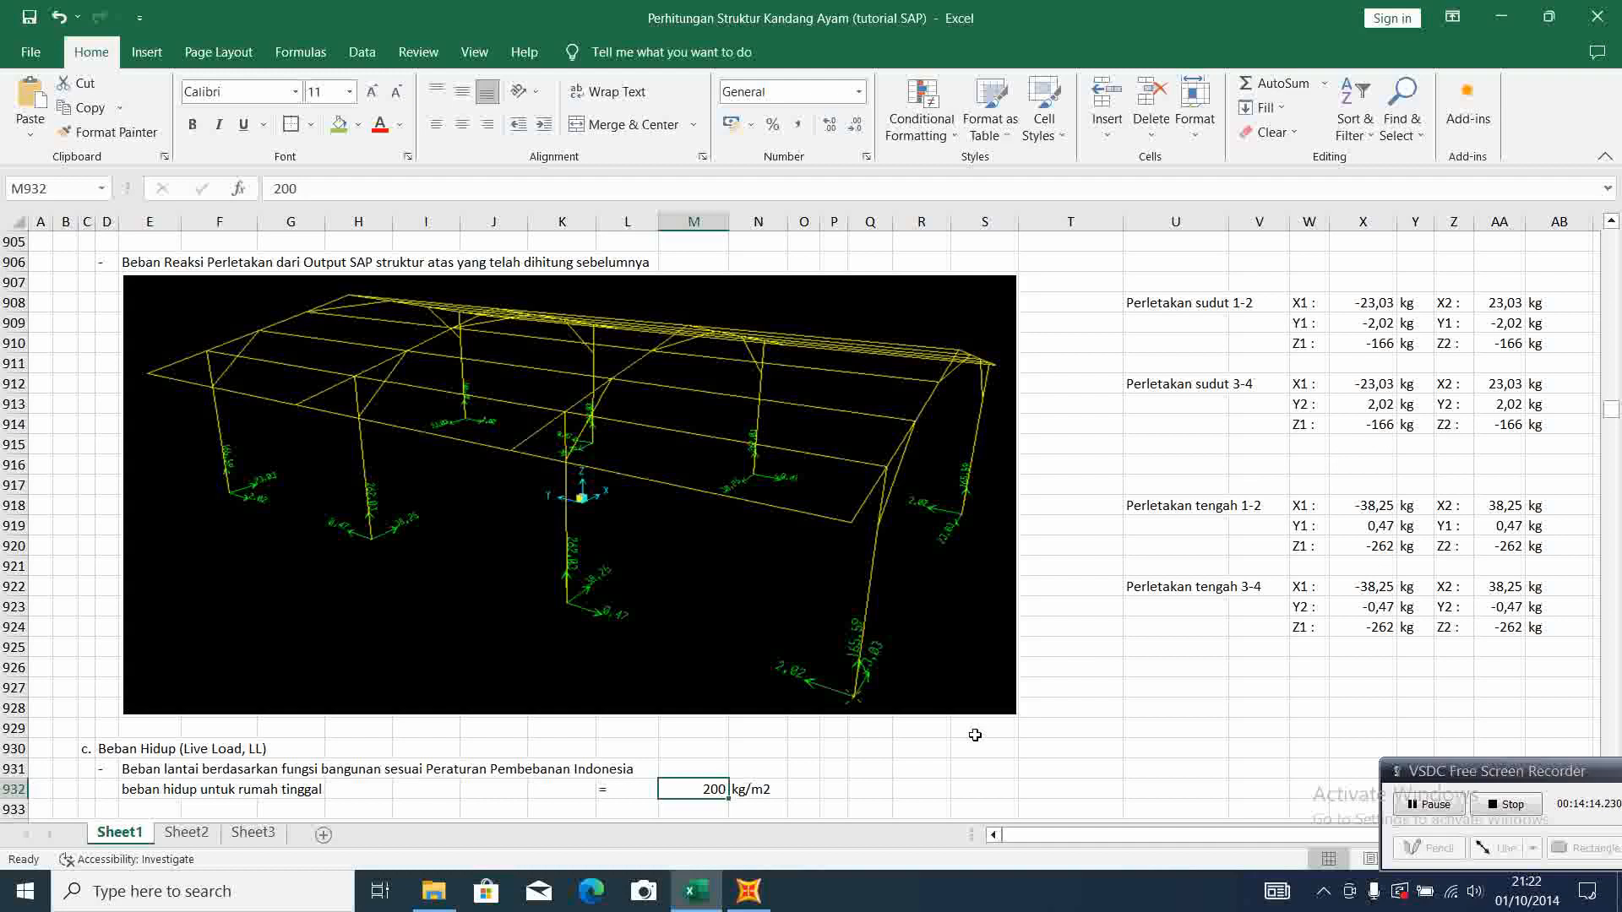
pyautogui.click(748, 891)
pyautogui.moveTo(777, 484); pyautogui.dragTo(744, 484)
pyautogui.write('-262')
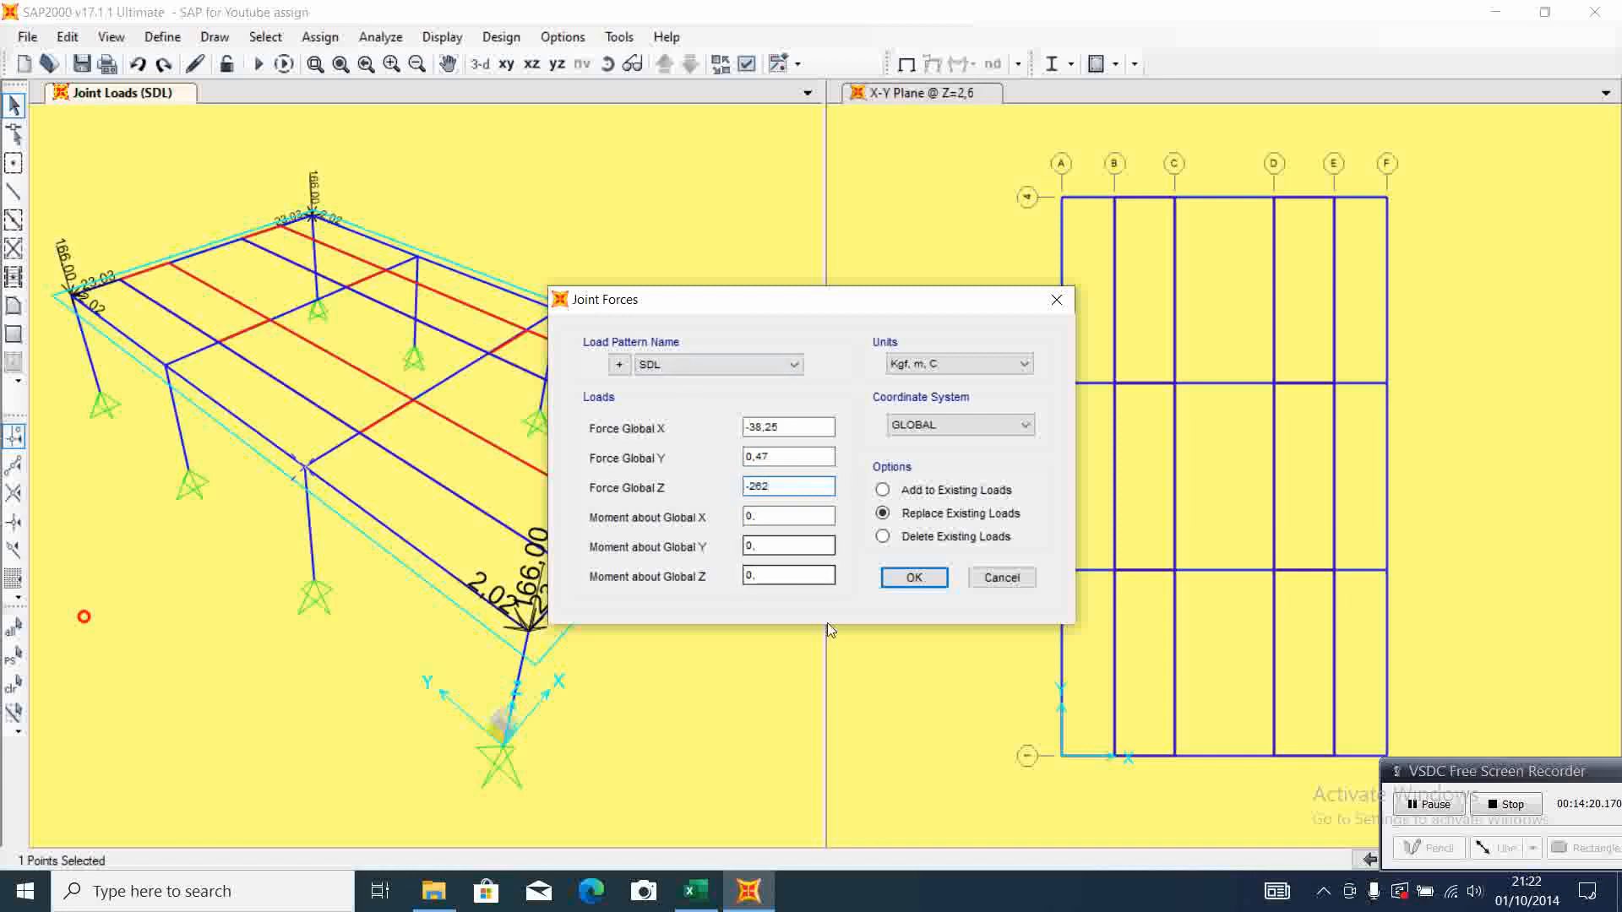
pyautogui.click(913, 578)
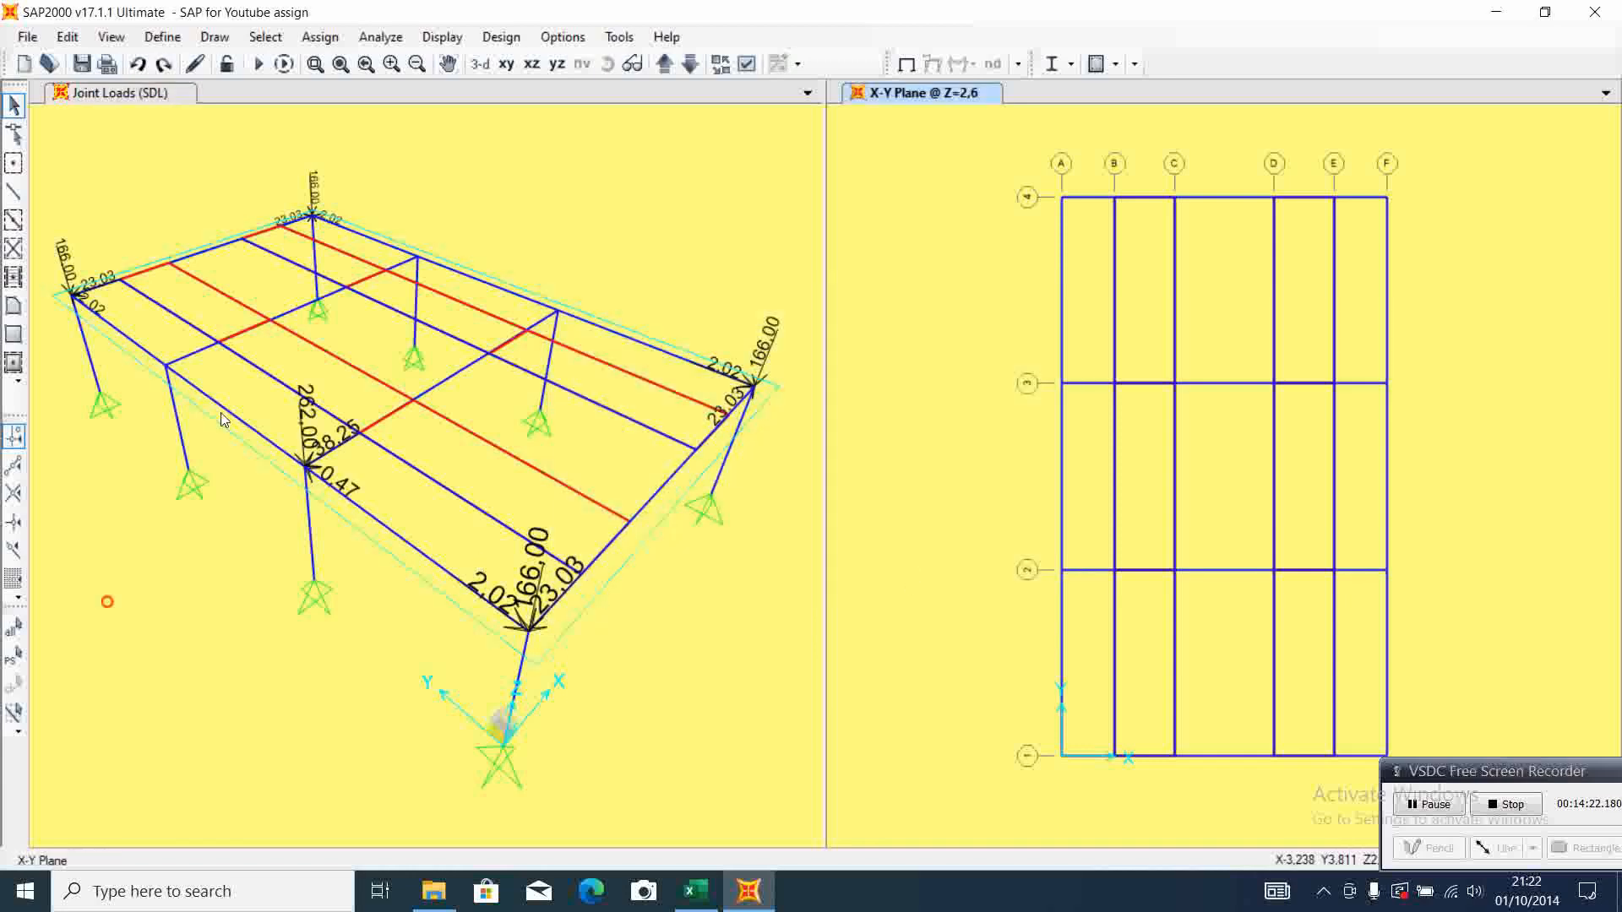
# Assign SDL joint forces of X 38,25, Y 0,47 and Z -262 to the column-top joint at grid F-2
pyautogui.click(558, 314)
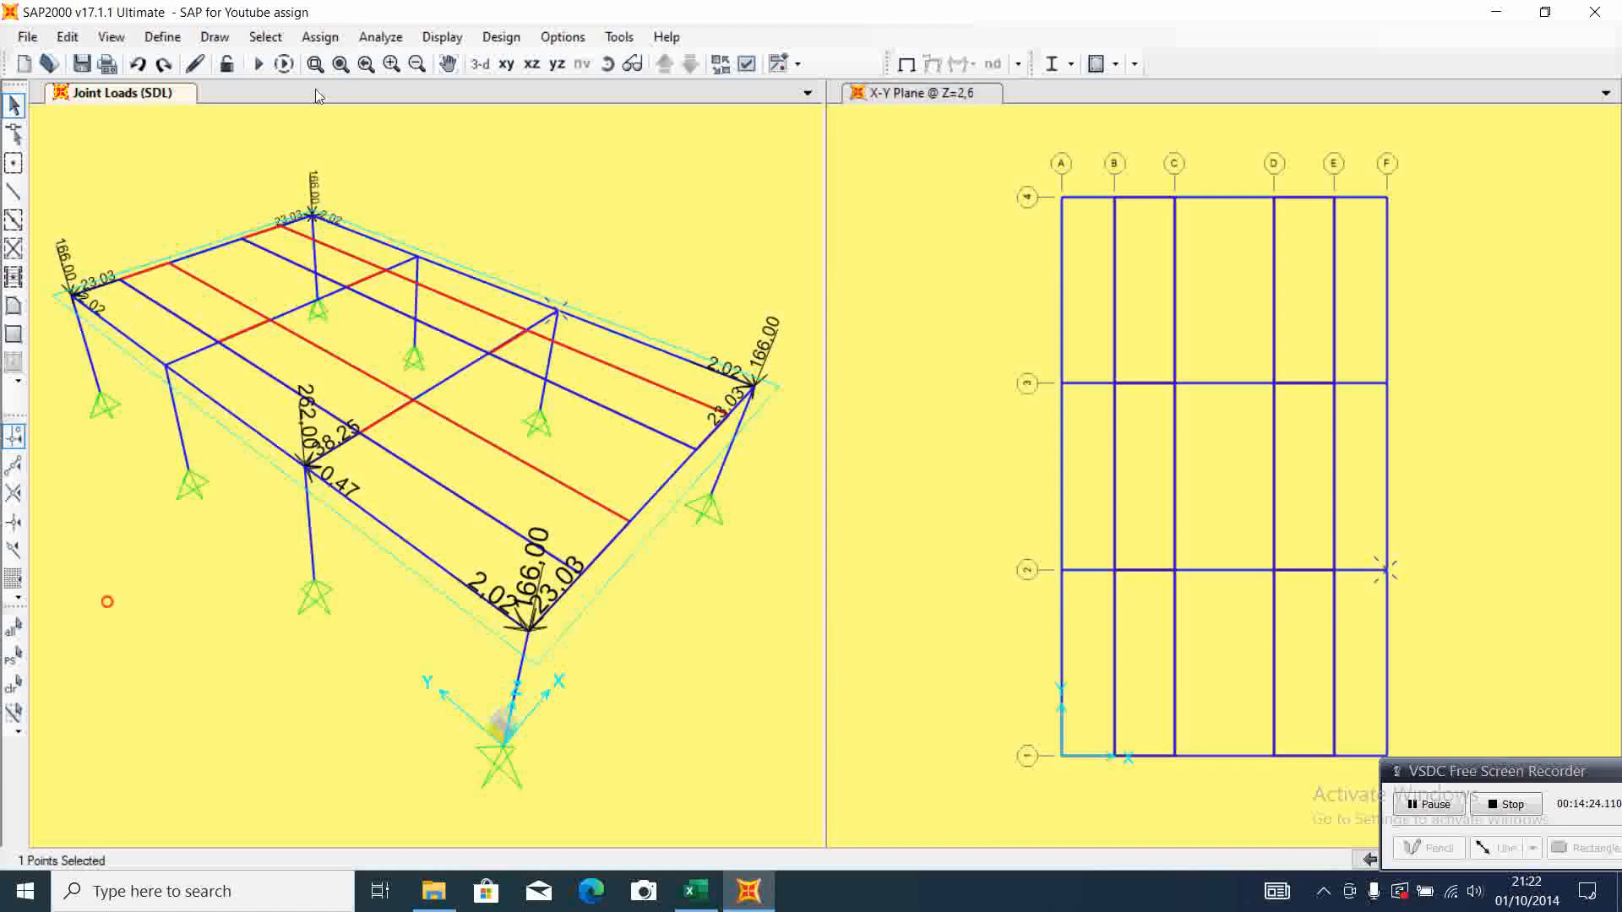
pyautogui.click(331, 44)
pyautogui.moveTo(423, 261)
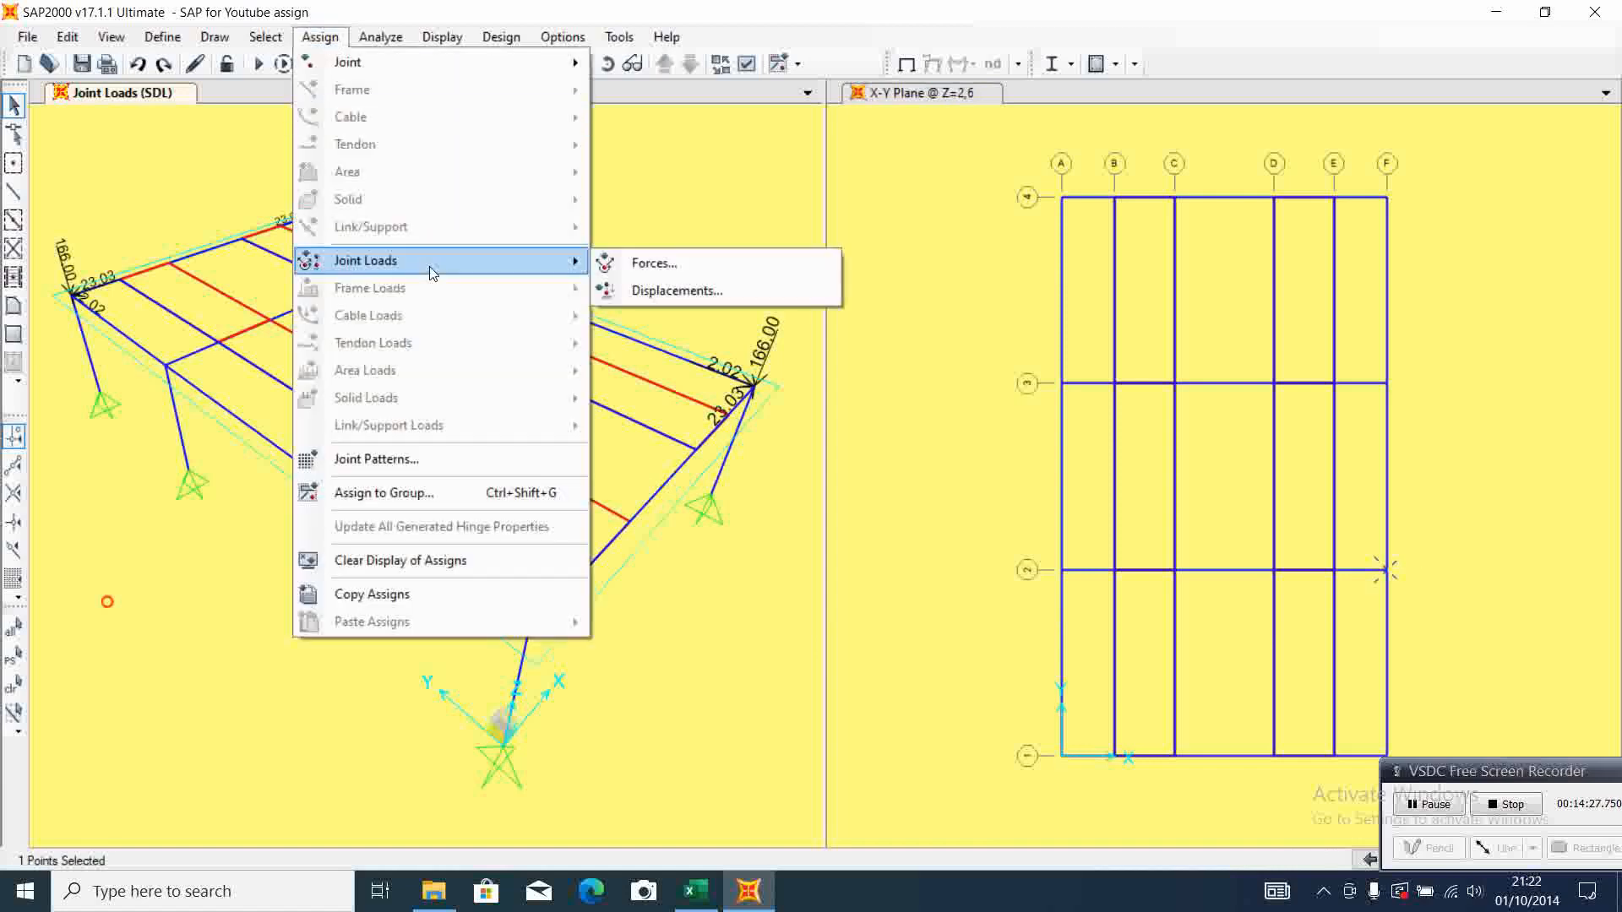
pyautogui.click(667, 265)
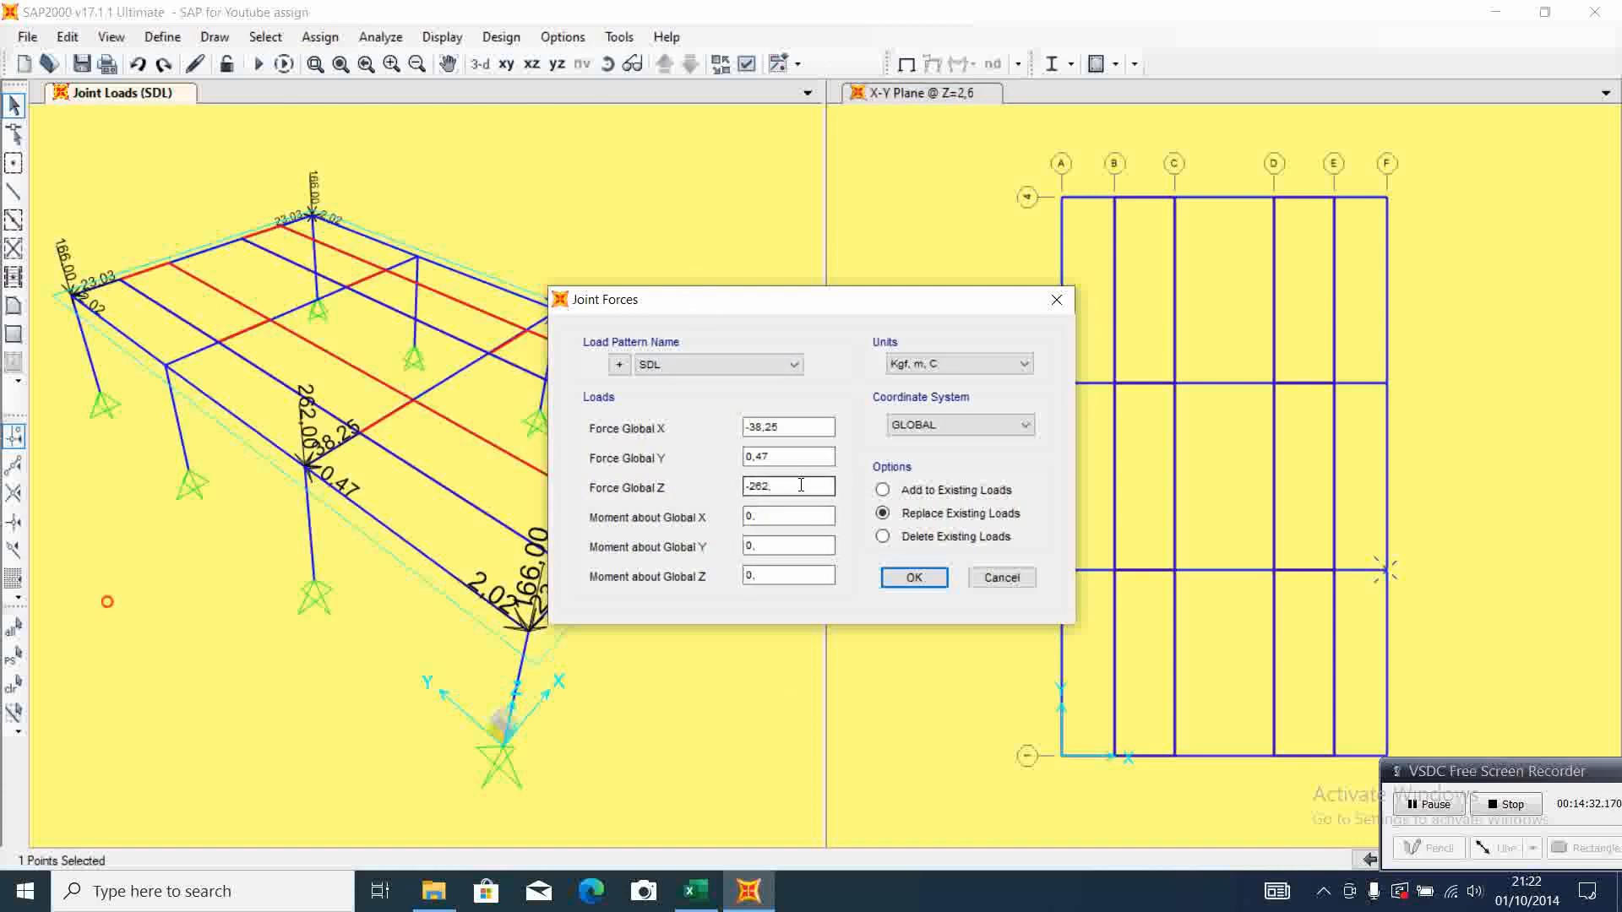
pyautogui.click(696, 891)
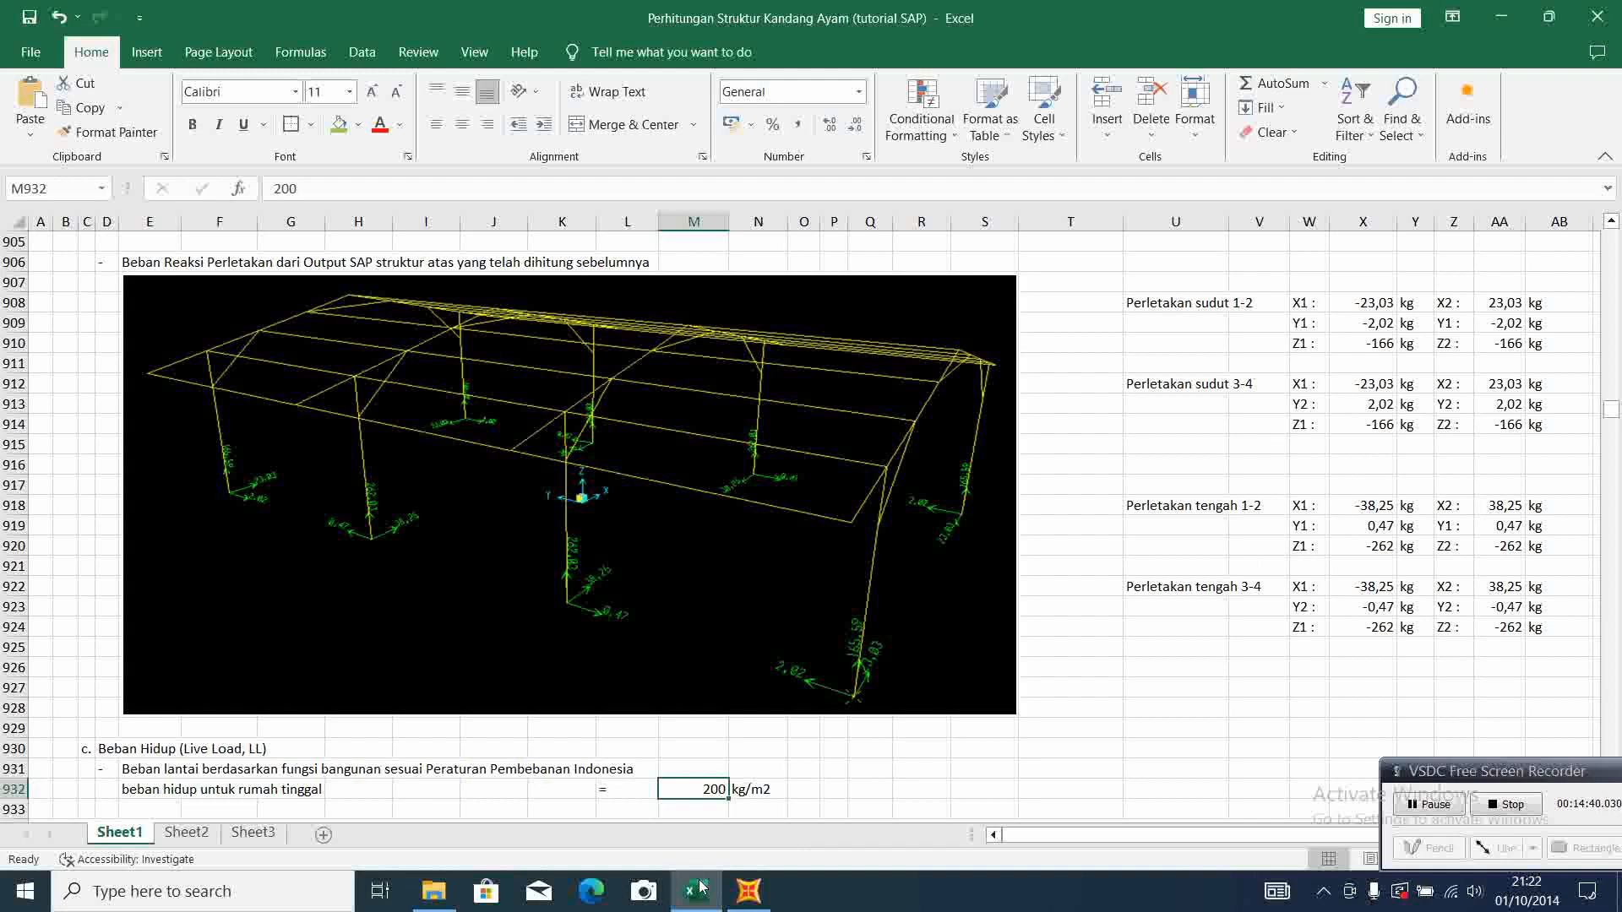
pyautogui.click(748, 891)
pyautogui.click(749, 427)
pyautogui.press('BackSpace')
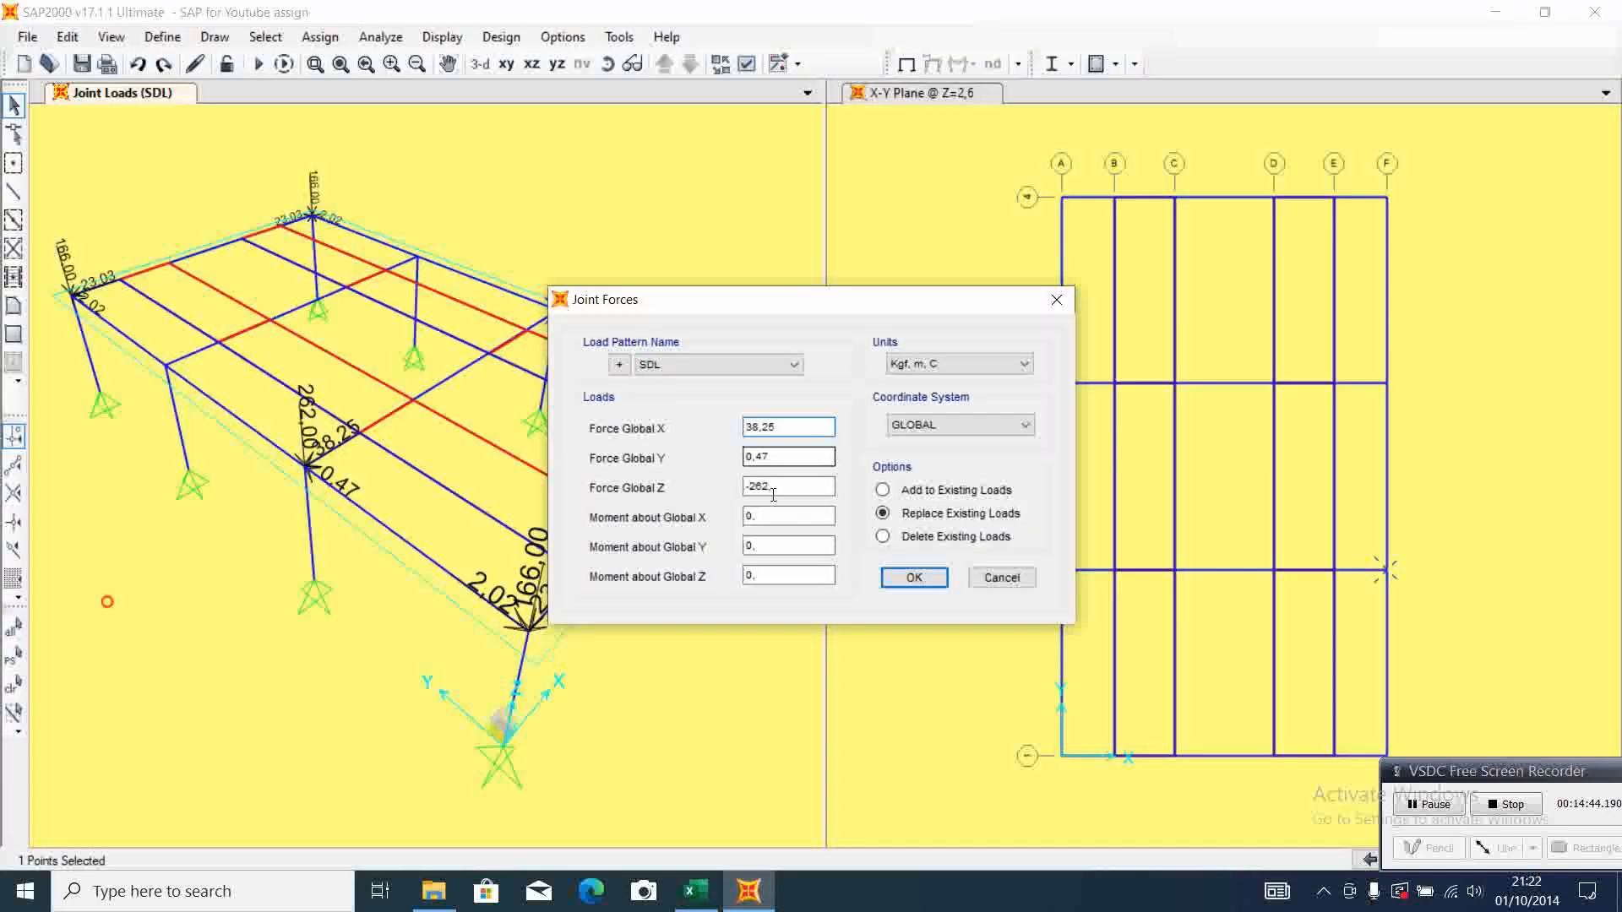
pyautogui.click(914, 577)
# Assign SDL joint forces of X -38,25, Y -0,47 and Z -262 to the column-top joint at grid A-3
pyautogui.click(166, 365)
pyautogui.click(321, 37)
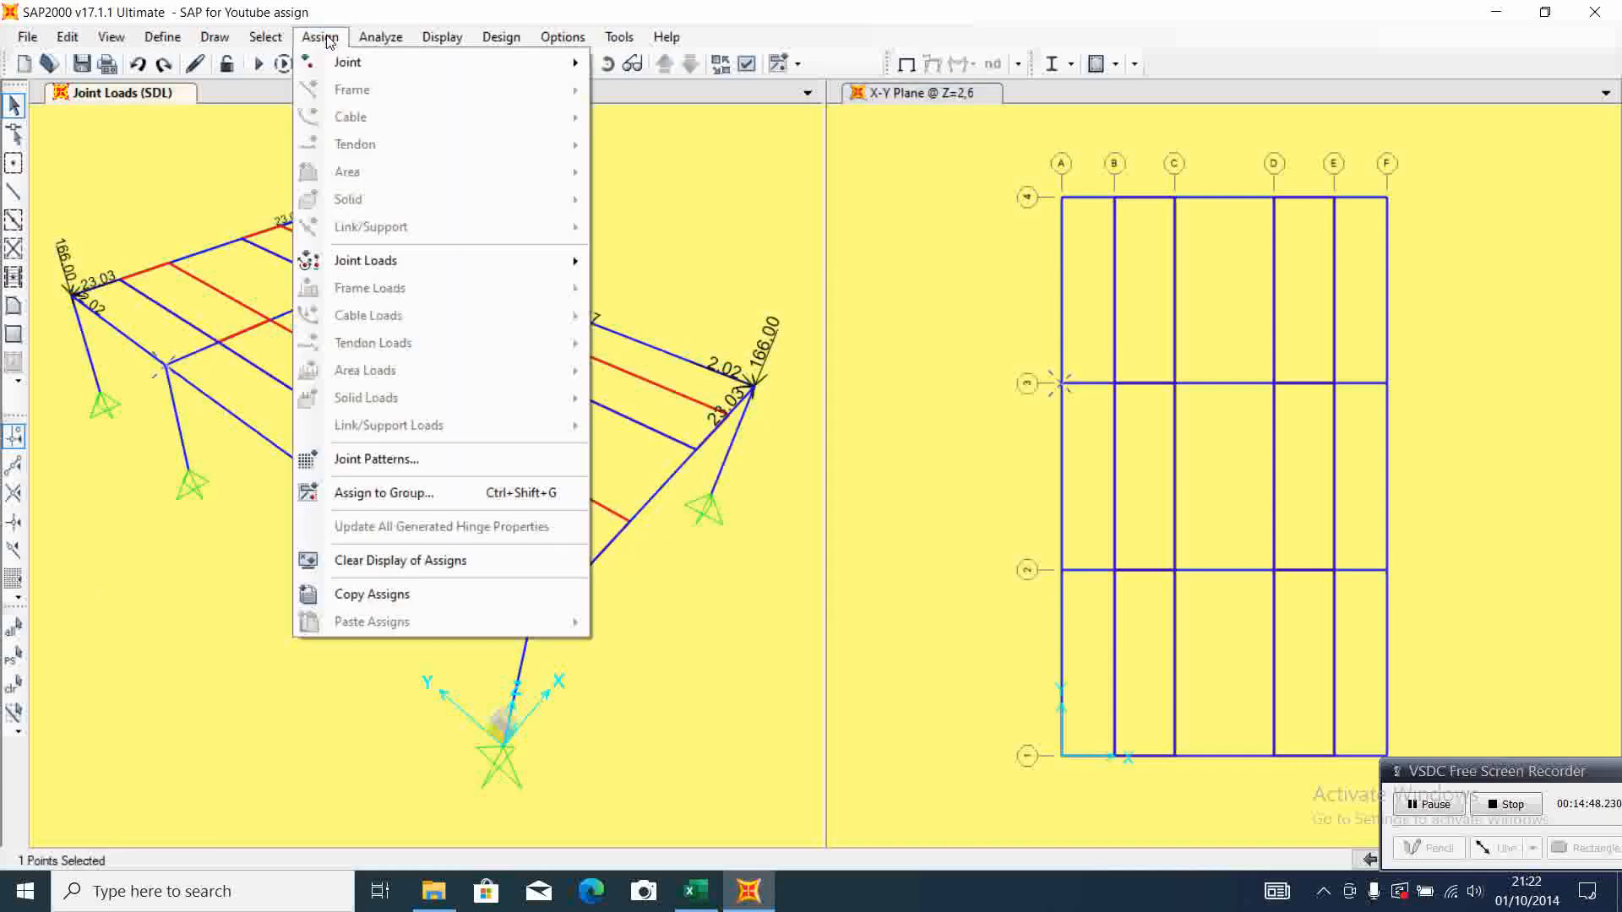
pyautogui.moveTo(422, 264)
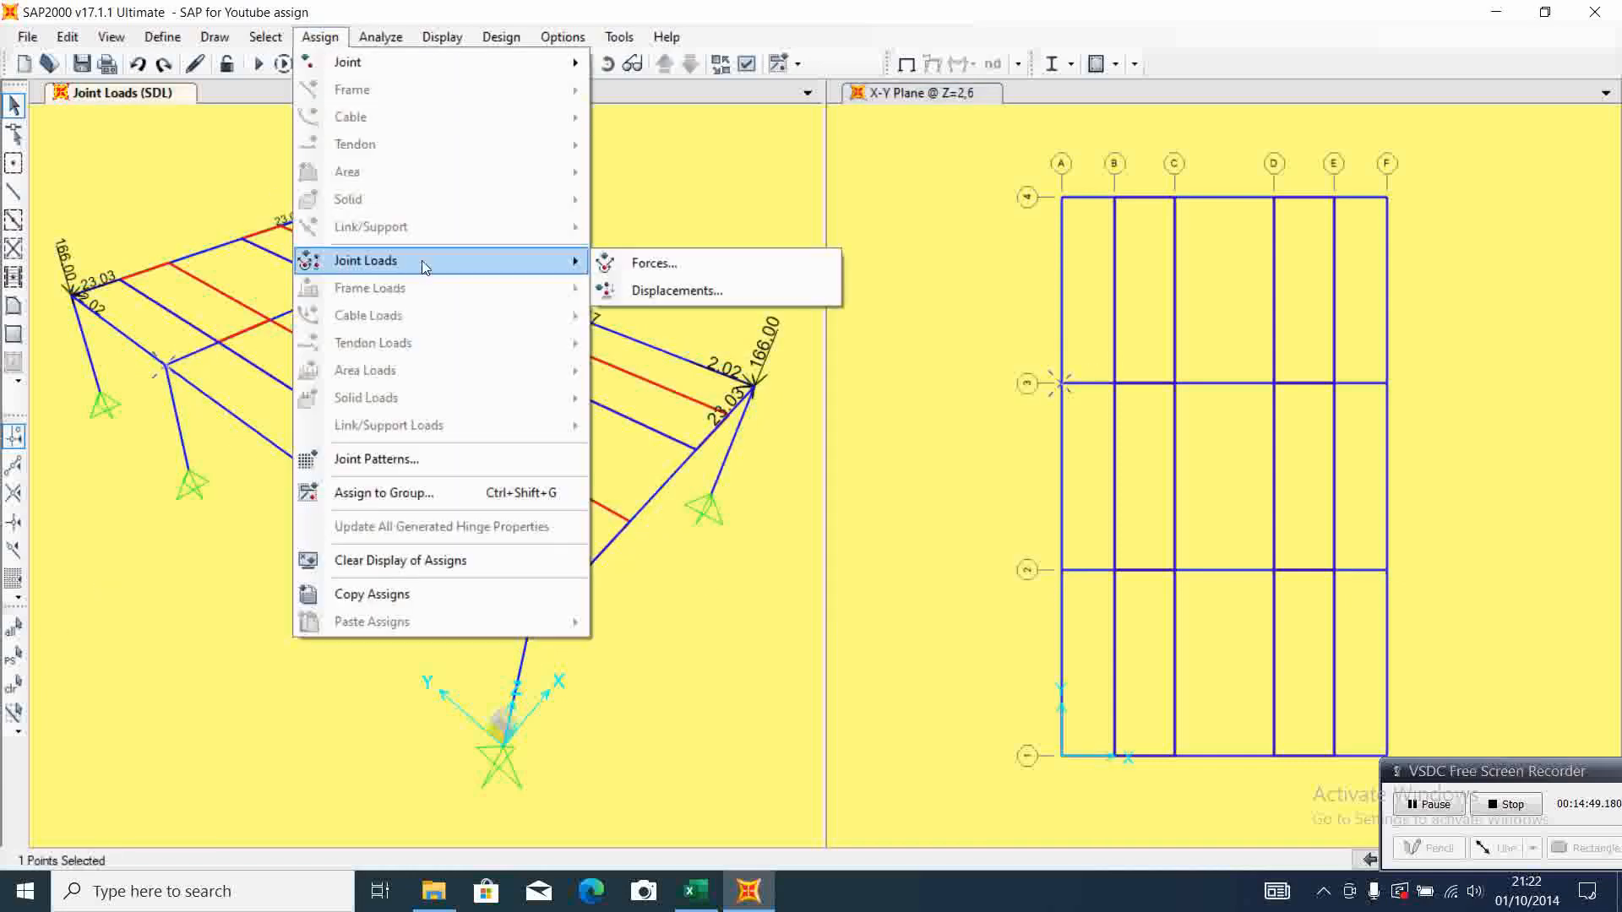
pyautogui.click(667, 277)
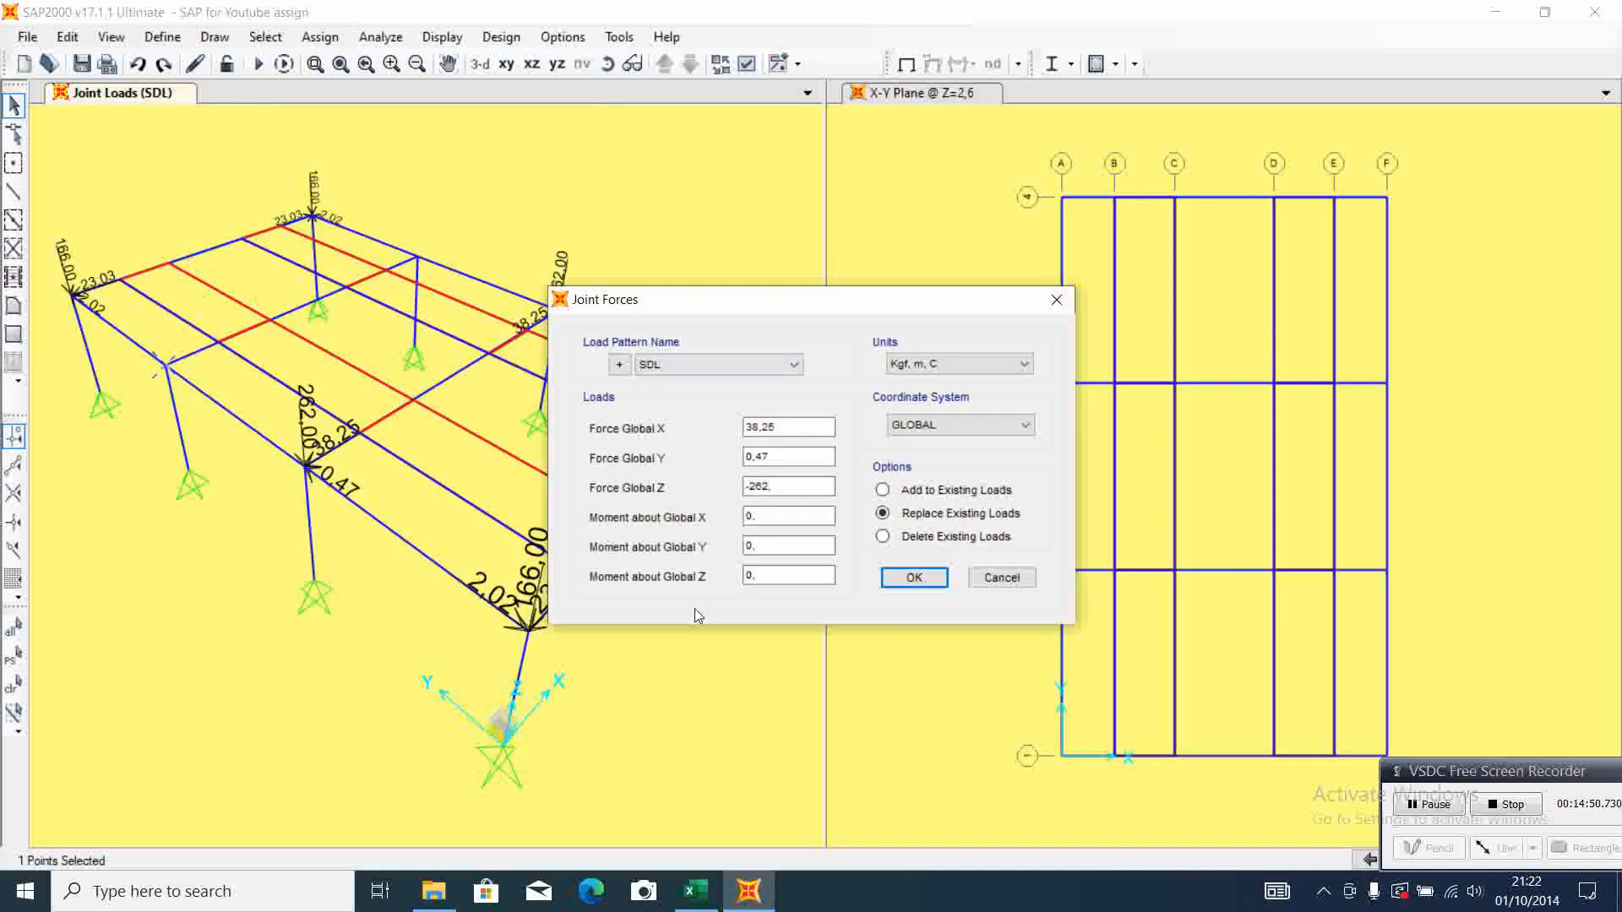
pyautogui.click(691, 906)
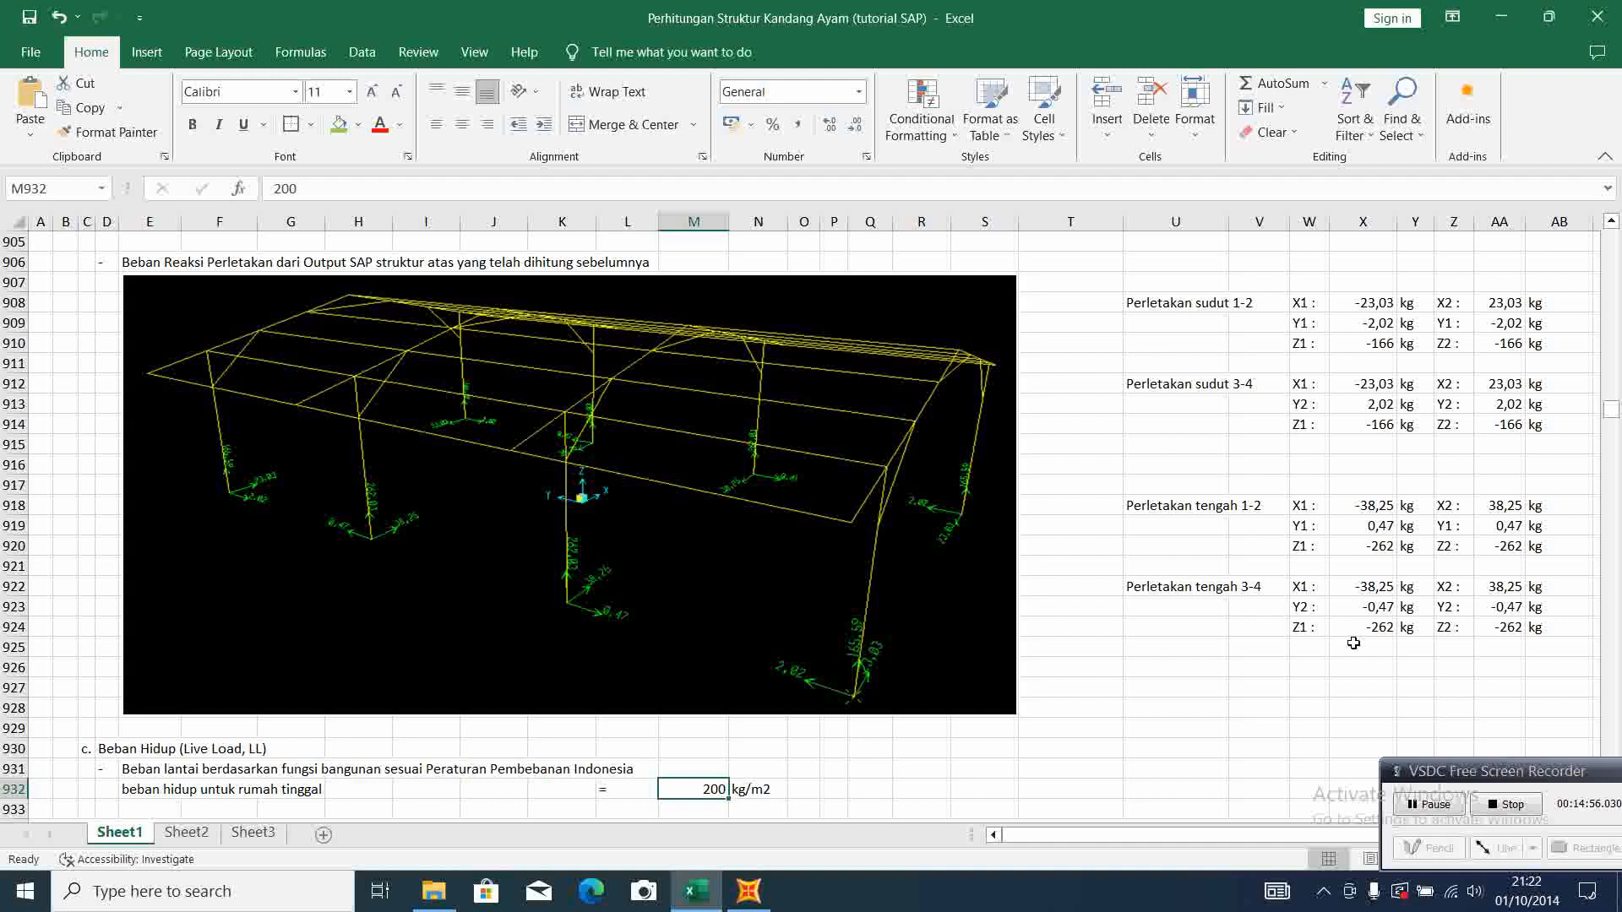
pyautogui.click(747, 901)
pyautogui.click(749, 428)
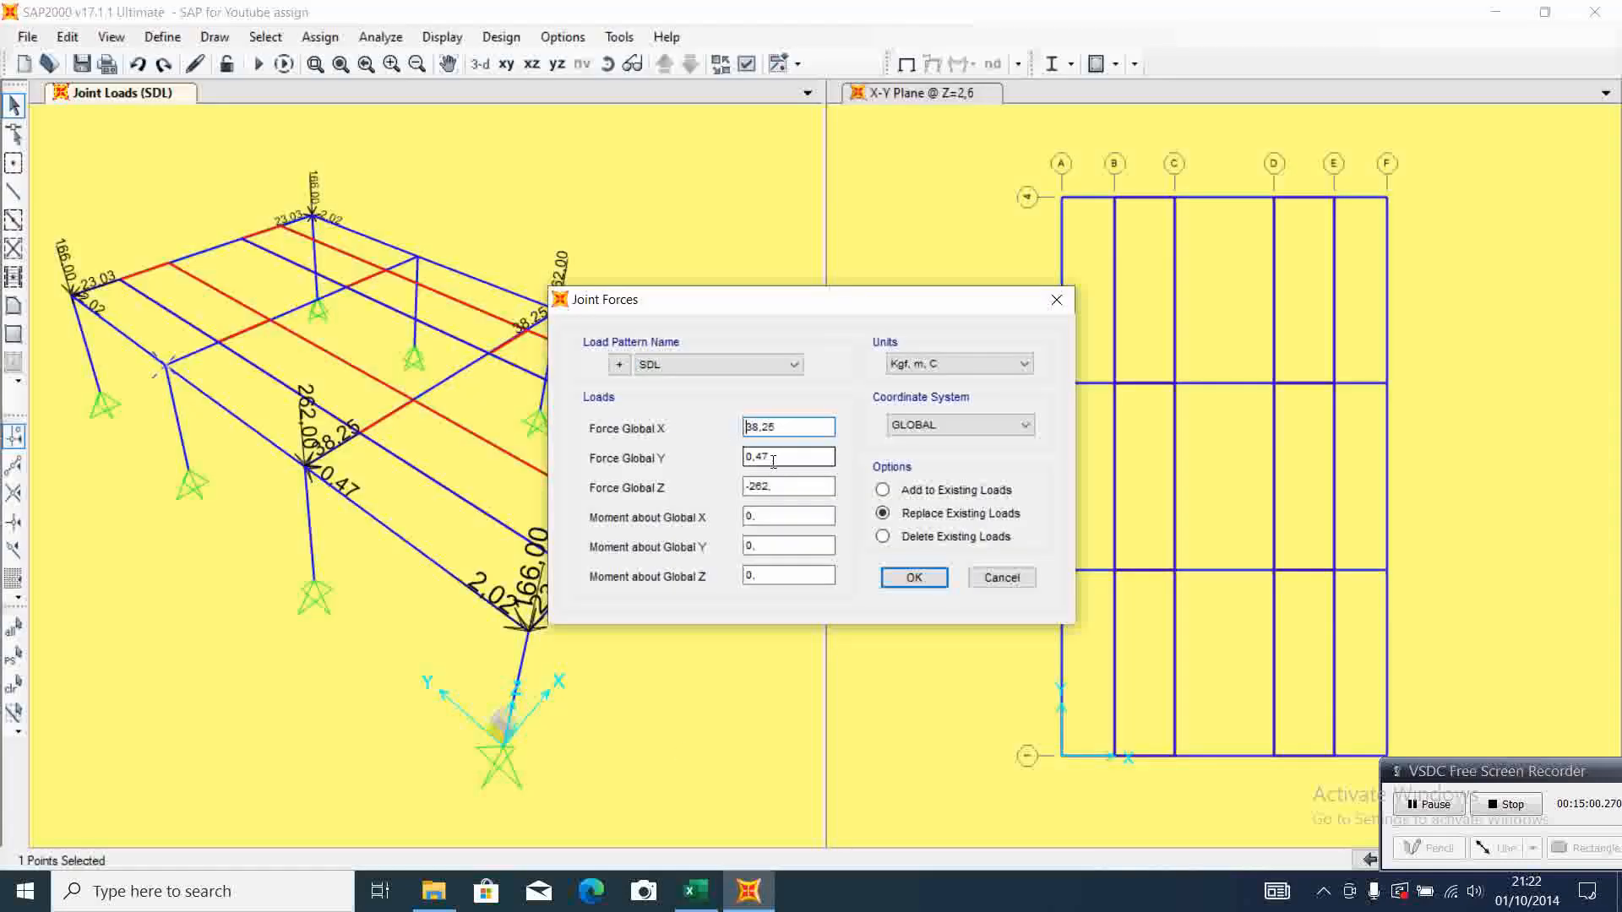
pyautogui.click(747, 458)
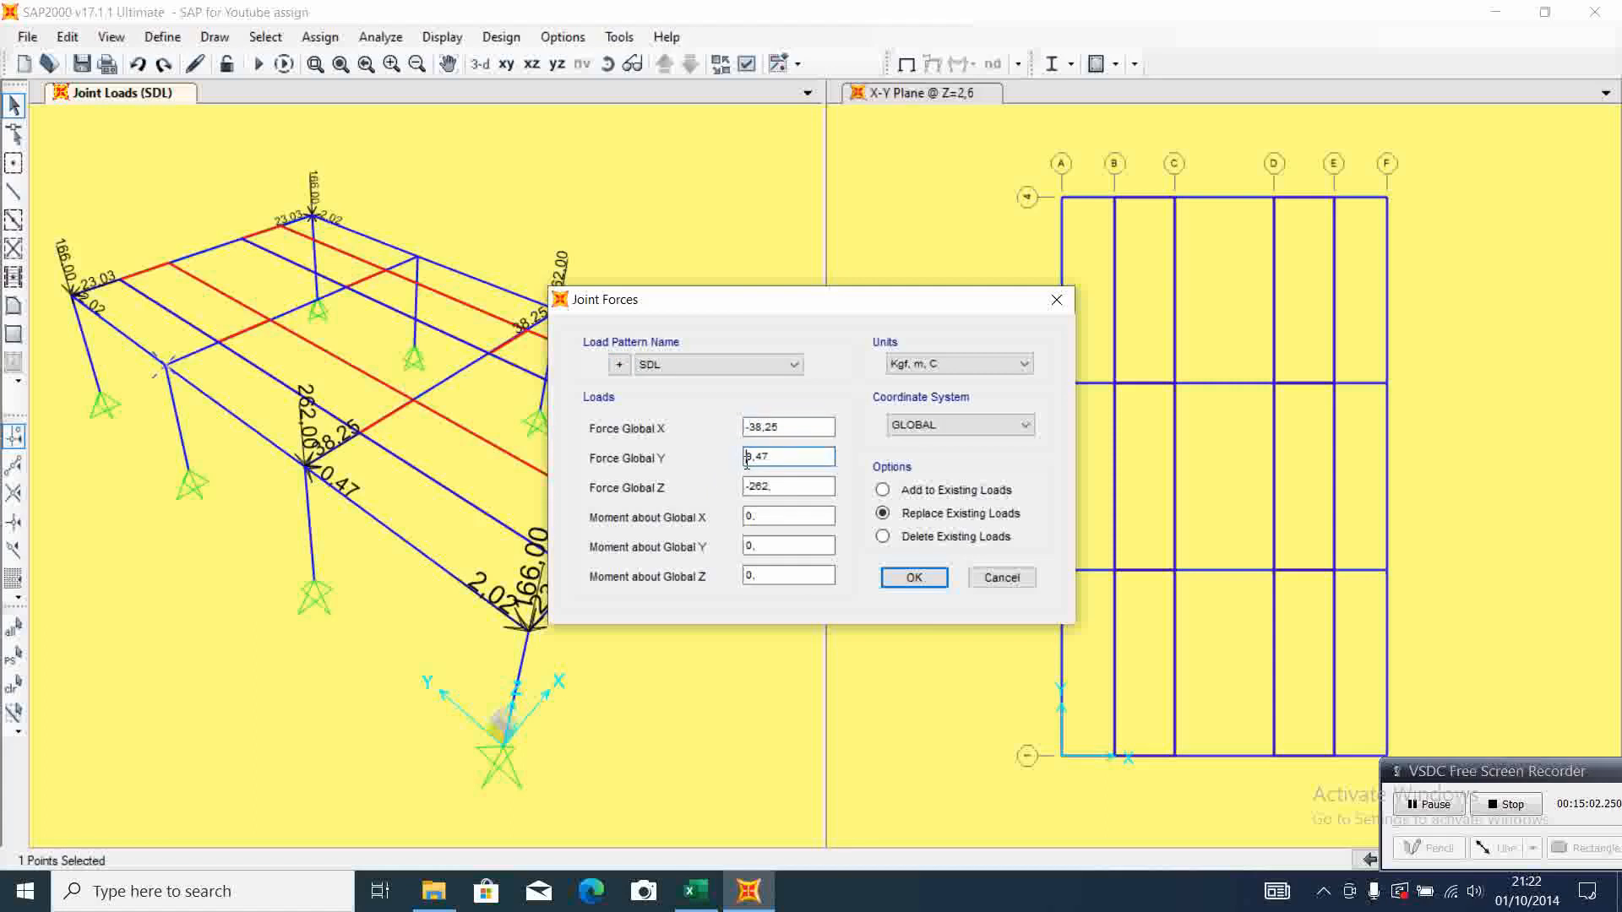
pyautogui.click(909, 583)
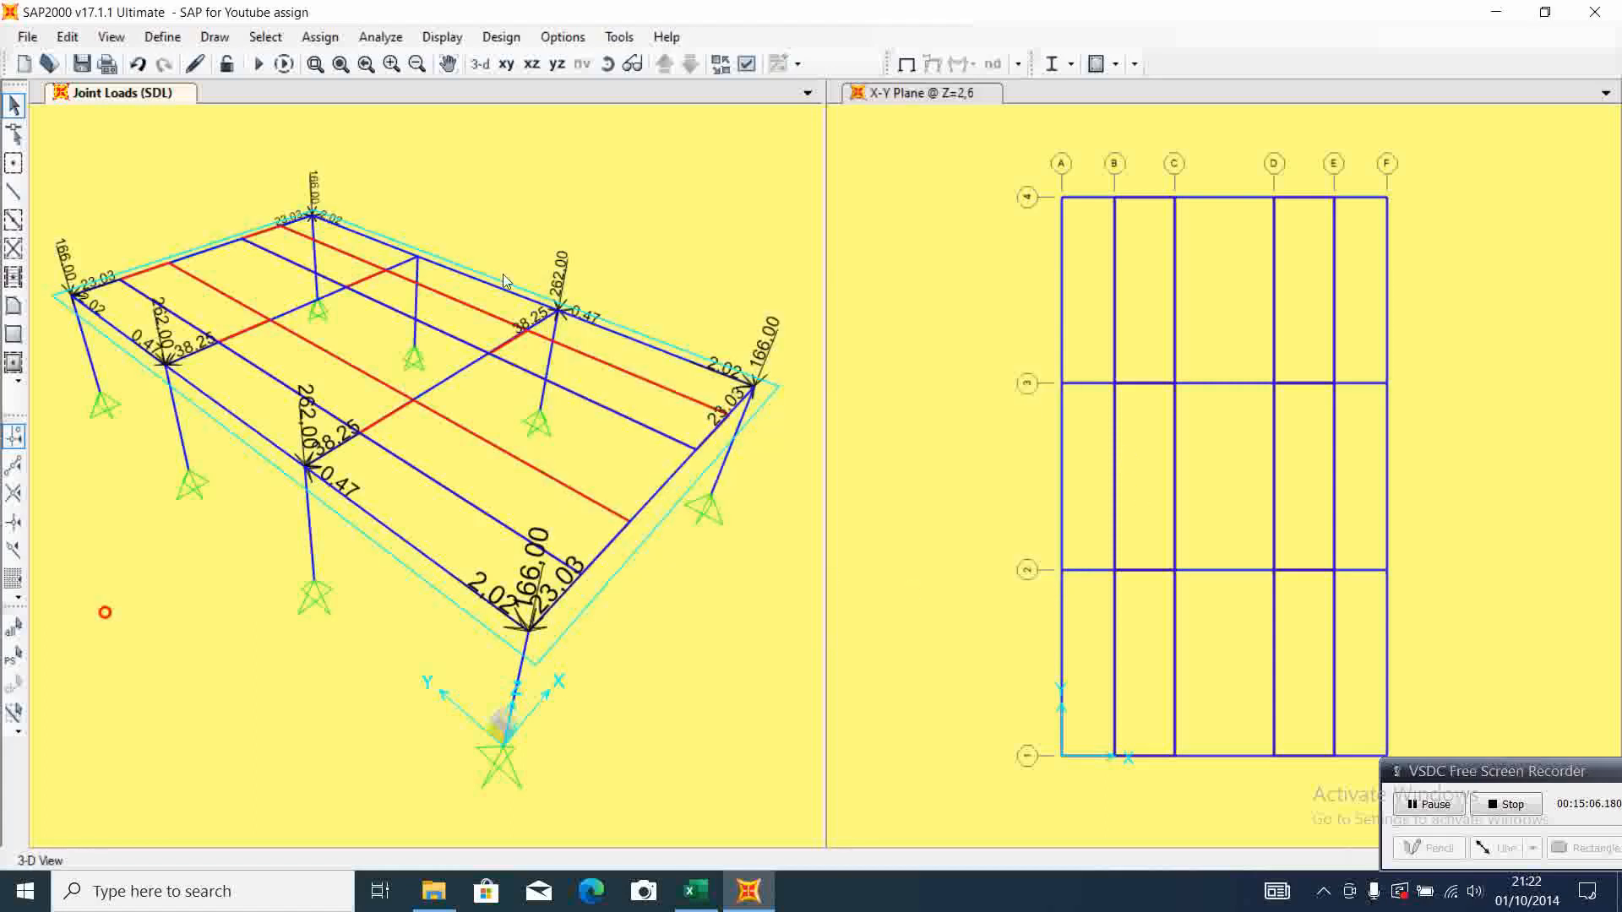
# Assign SDL joint forces of X 38,25, Y -0,47 and Z -262 to the column-top joint at grid F-3
pyautogui.click(413, 269)
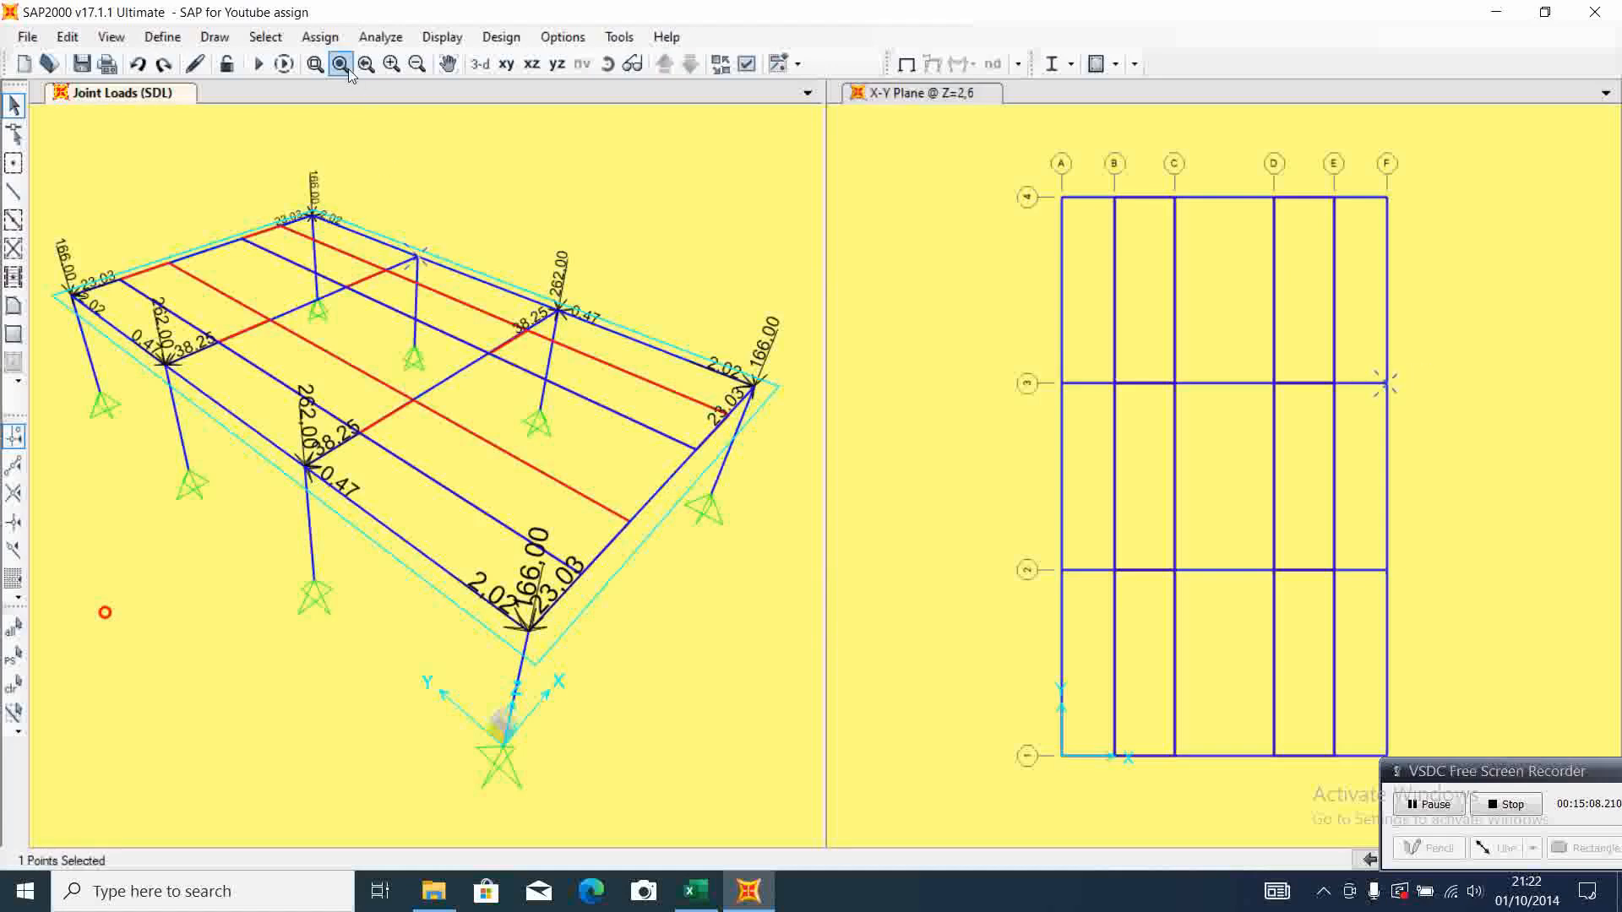
pyautogui.click(321, 37)
pyautogui.moveTo(423, 259)
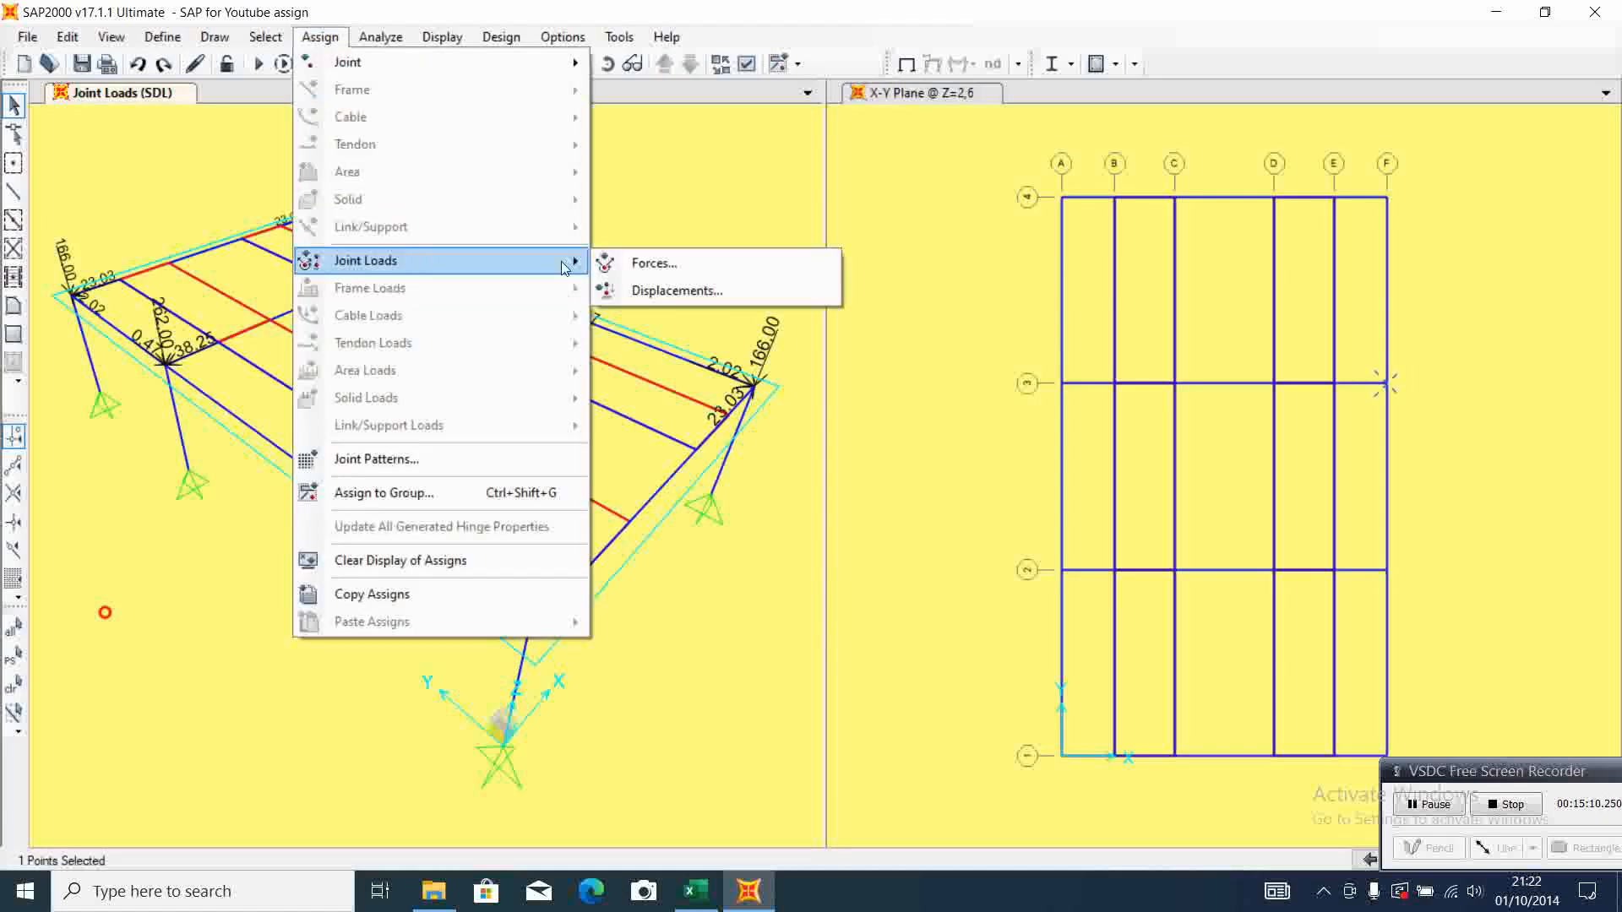
pyautogui.click(665, 272)
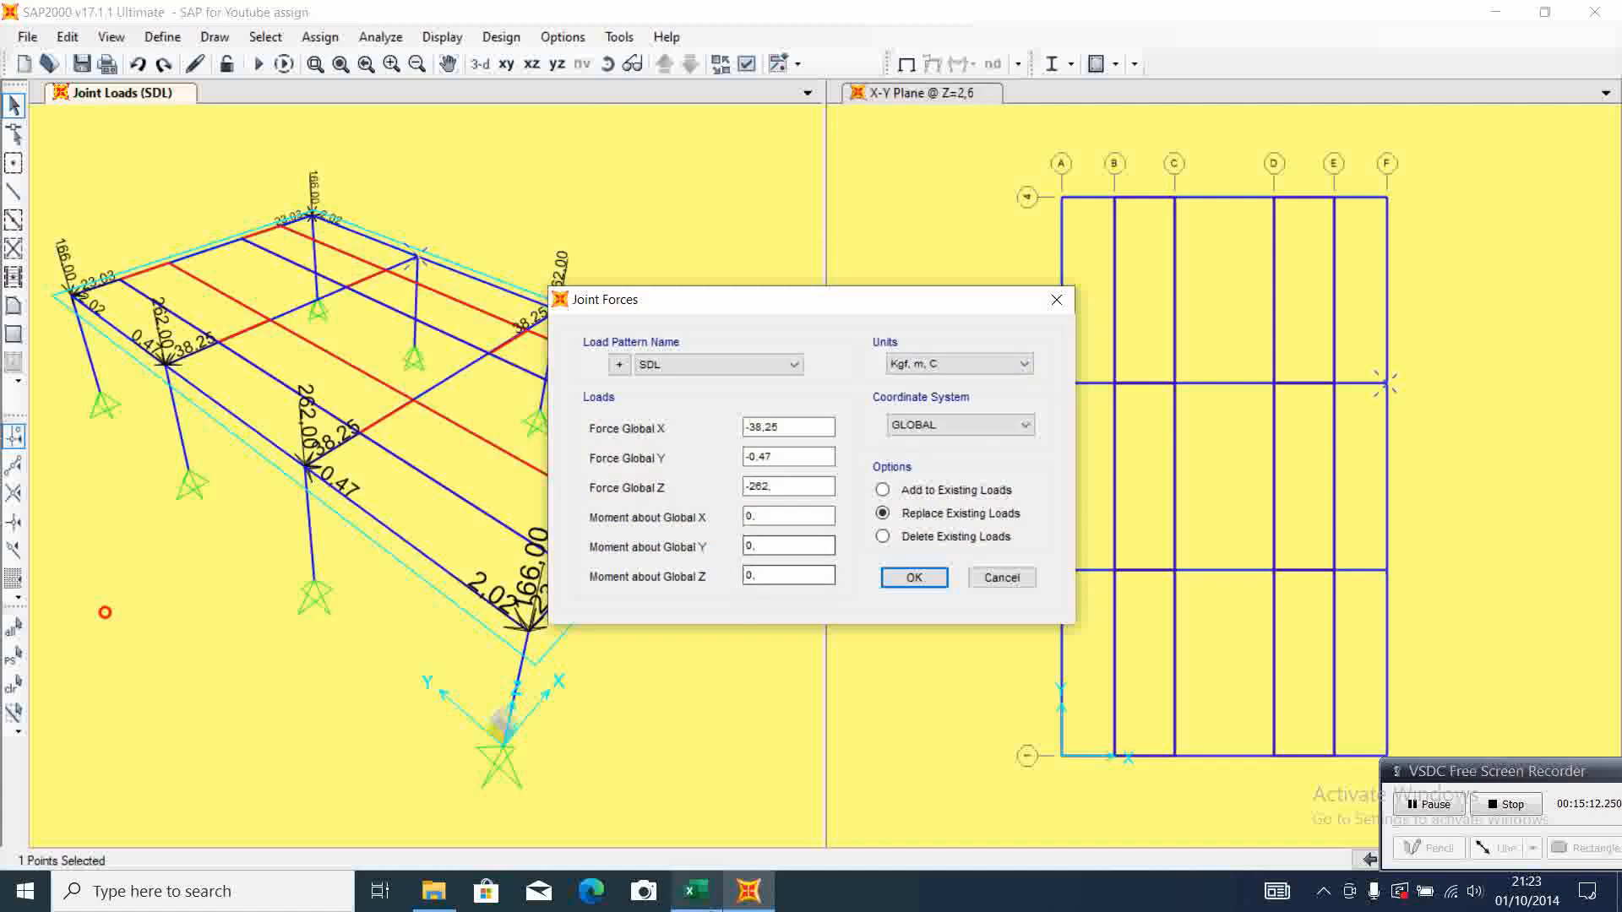
pyautogui.click(695, 890)
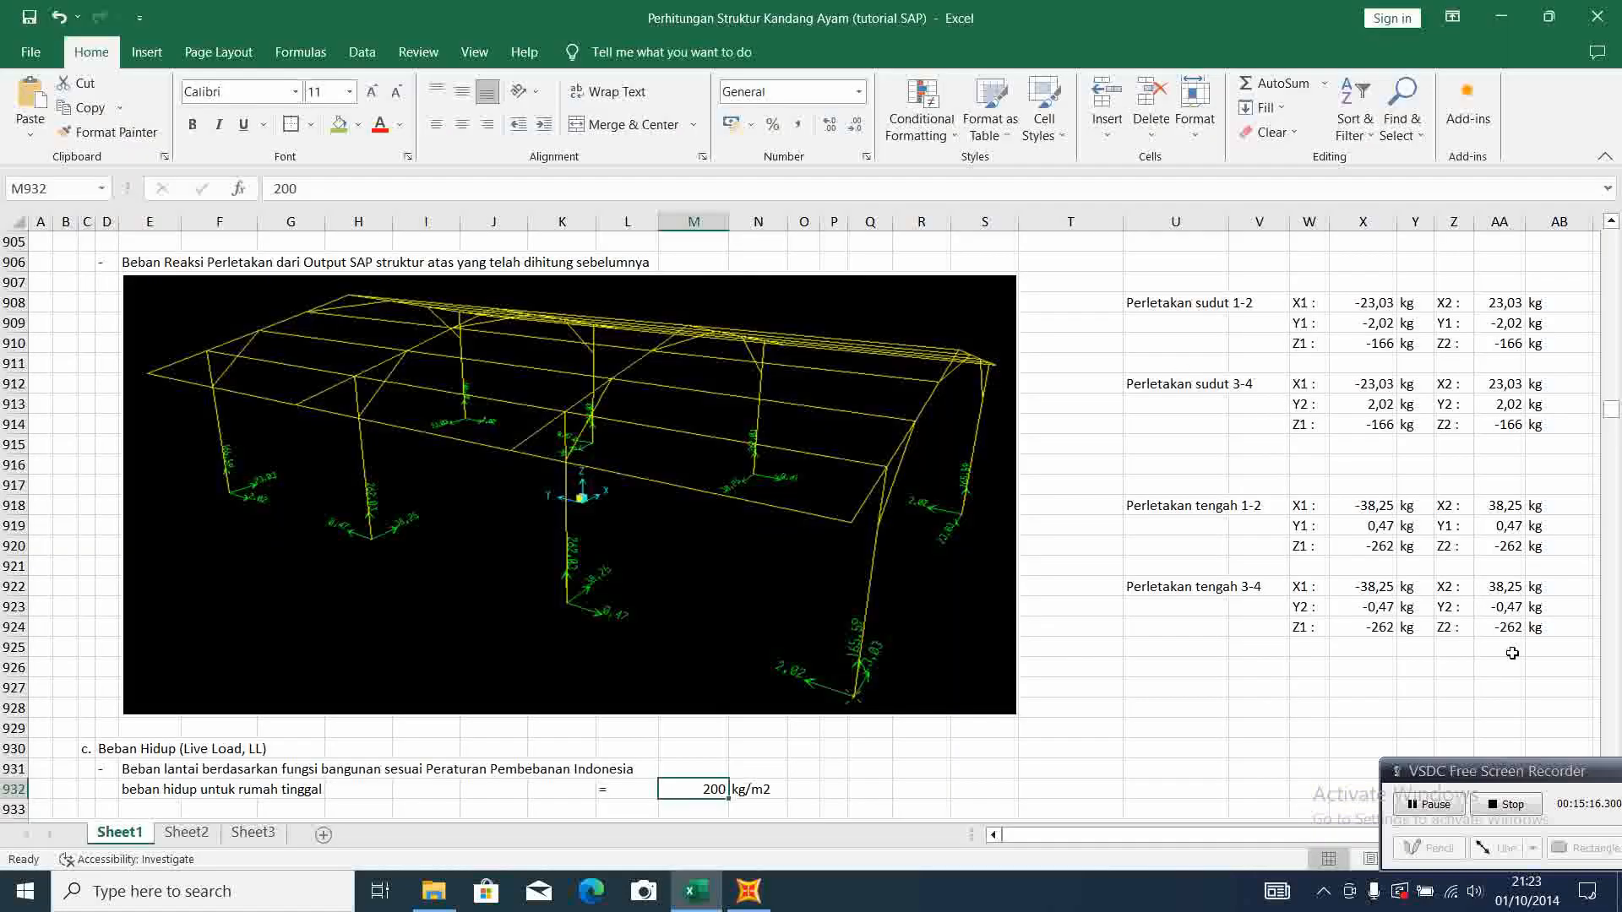
pyautogui.click(749, 890)
pyautogui.click(751, 431)
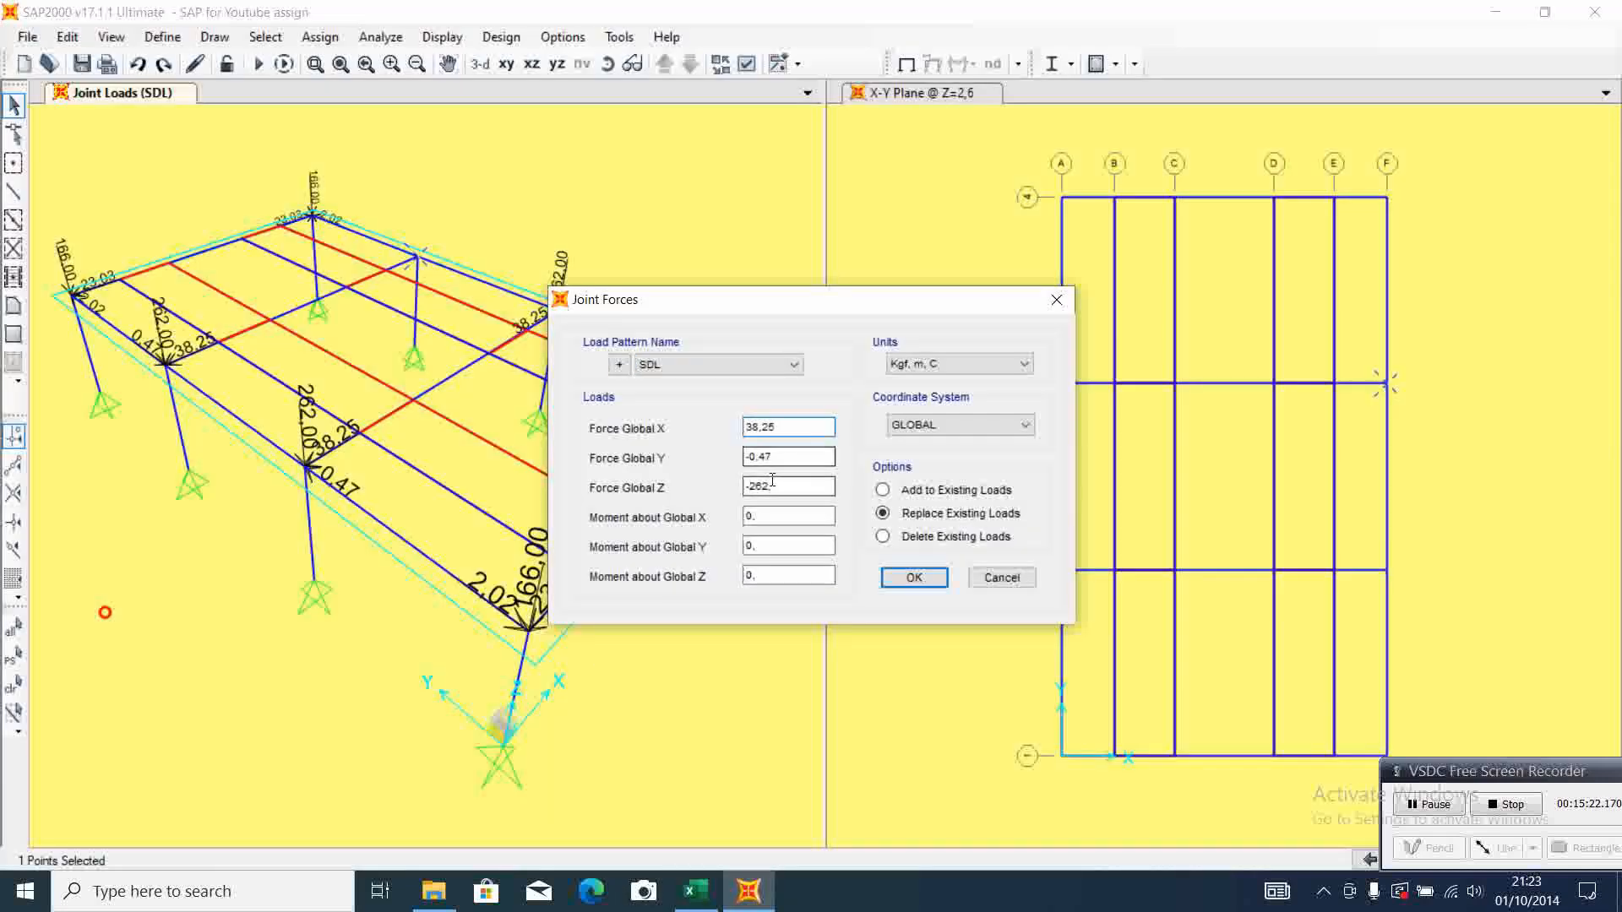
pyautogui.click(921, 581)
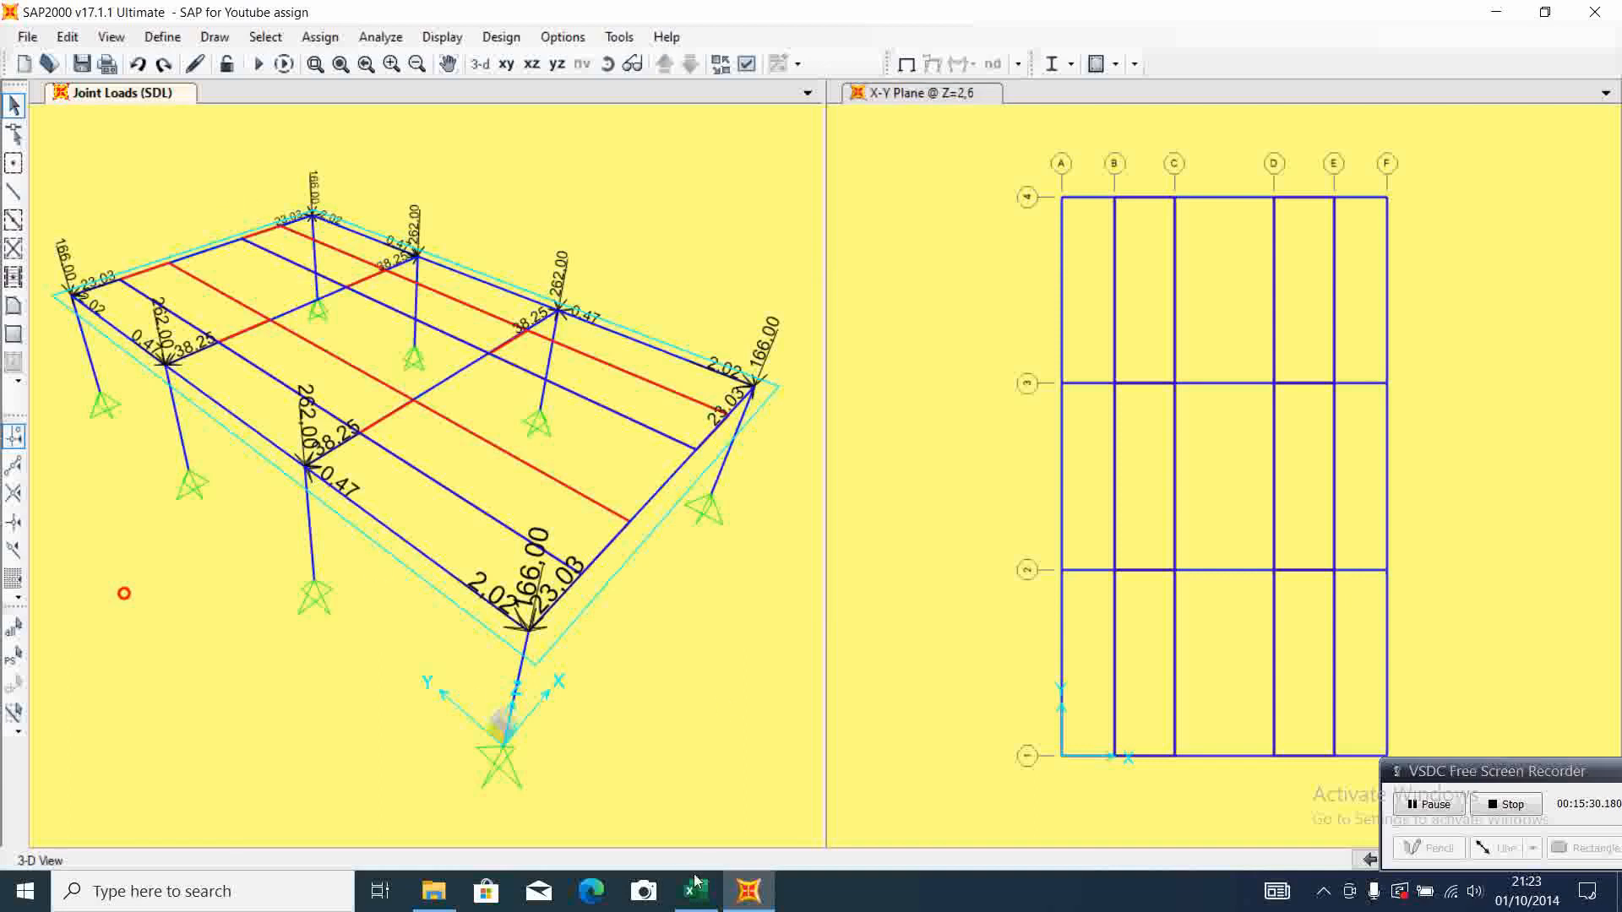
# Switch to the Excel calculation sheet and examine the Assign Load section's joint force examples for super dead load and live load
pyautogui.moveTo(695, 883)
pyautogui.click(761, 689)
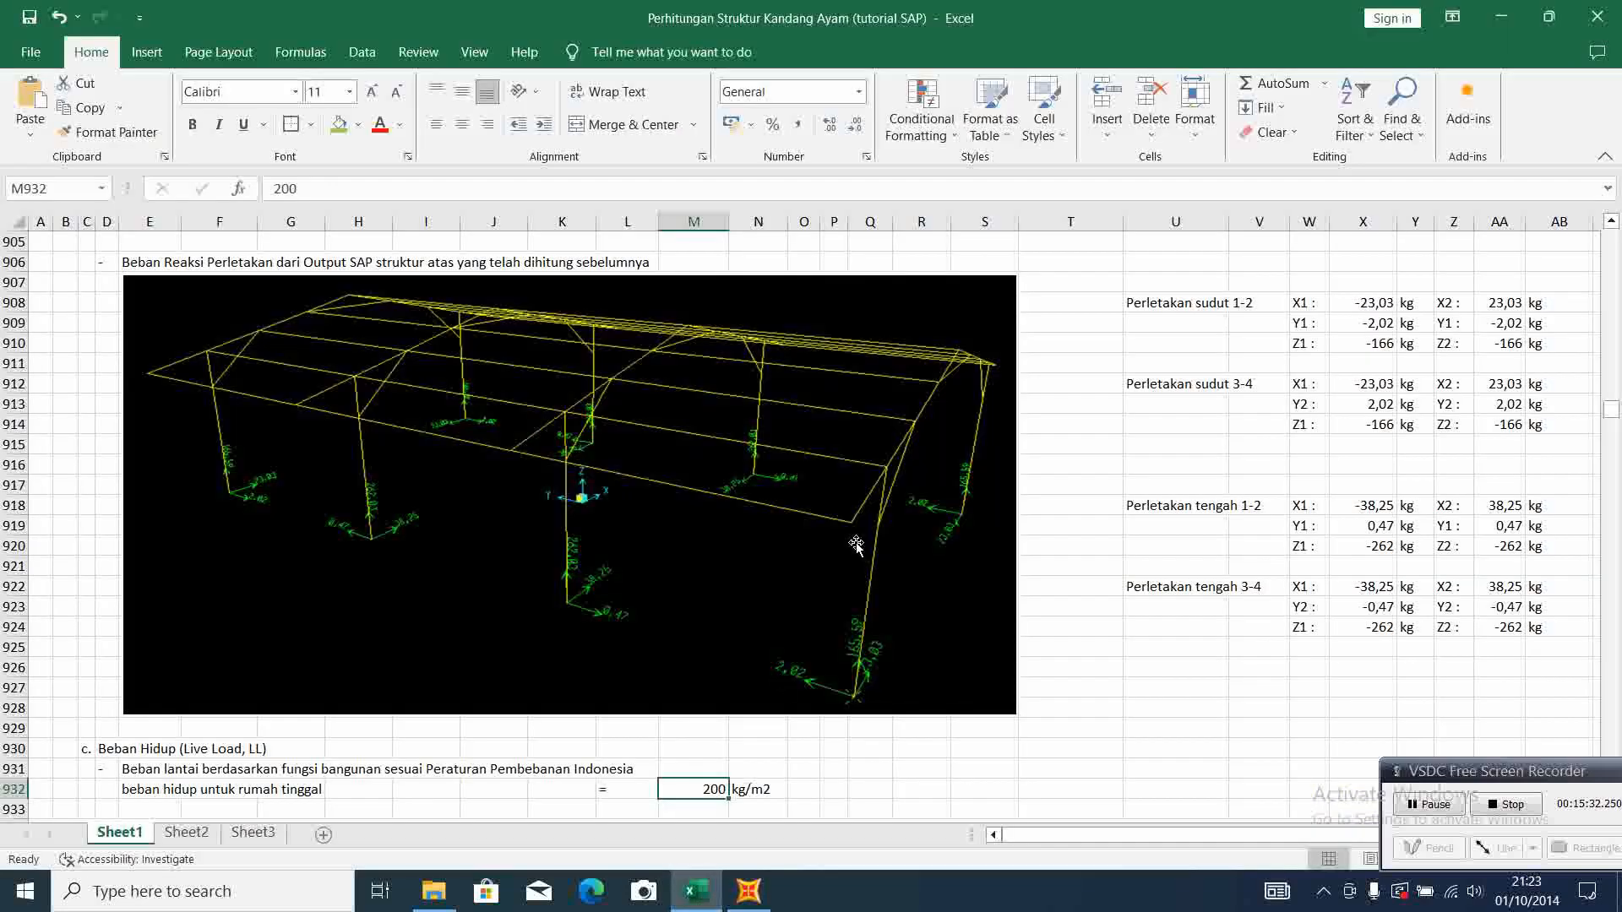
pyautogui.scroll(-8, 1014, 537)
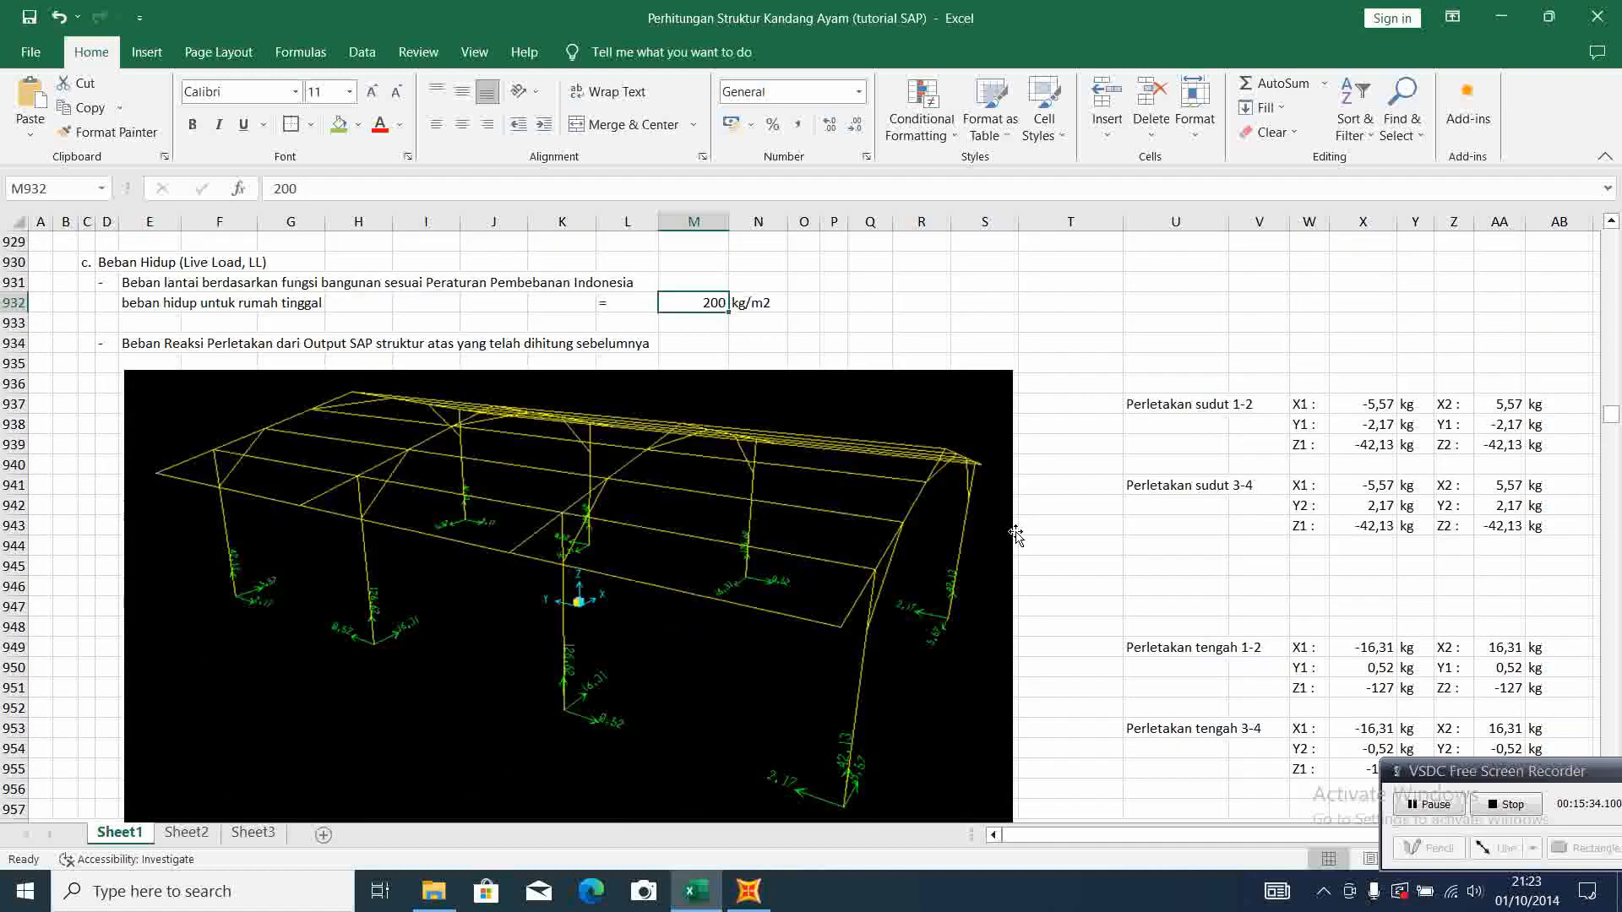
pyautogui.scroll(-20, 1014, 536)
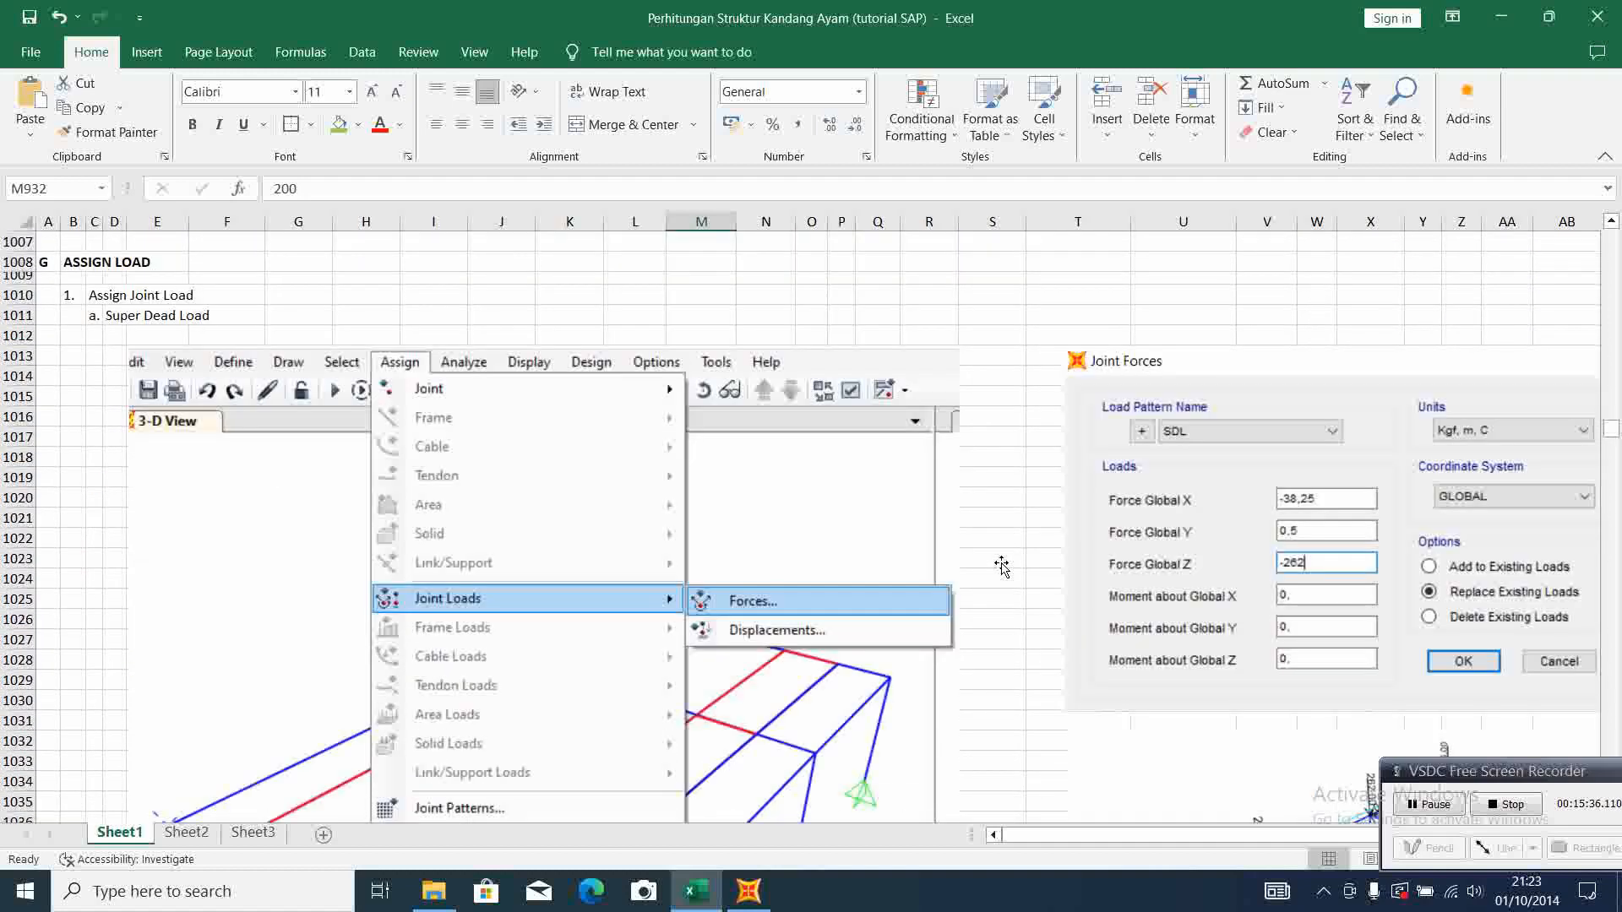
pyautogui.scroll(-7, 1000, 563)
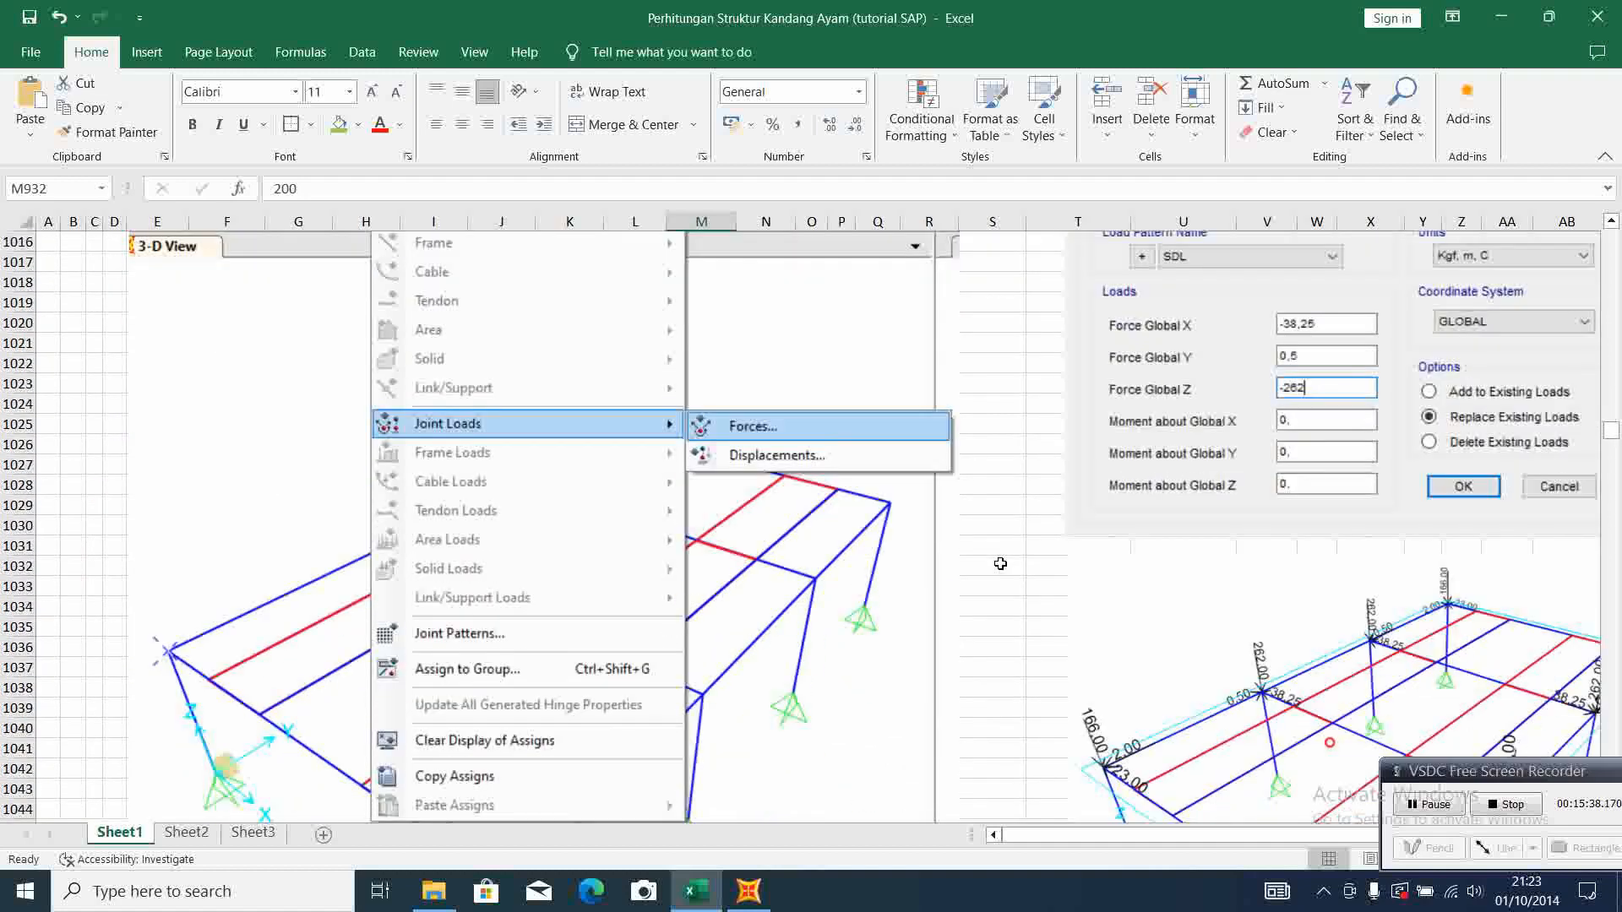
pyautogui.scroll(-4, 1000, 564)
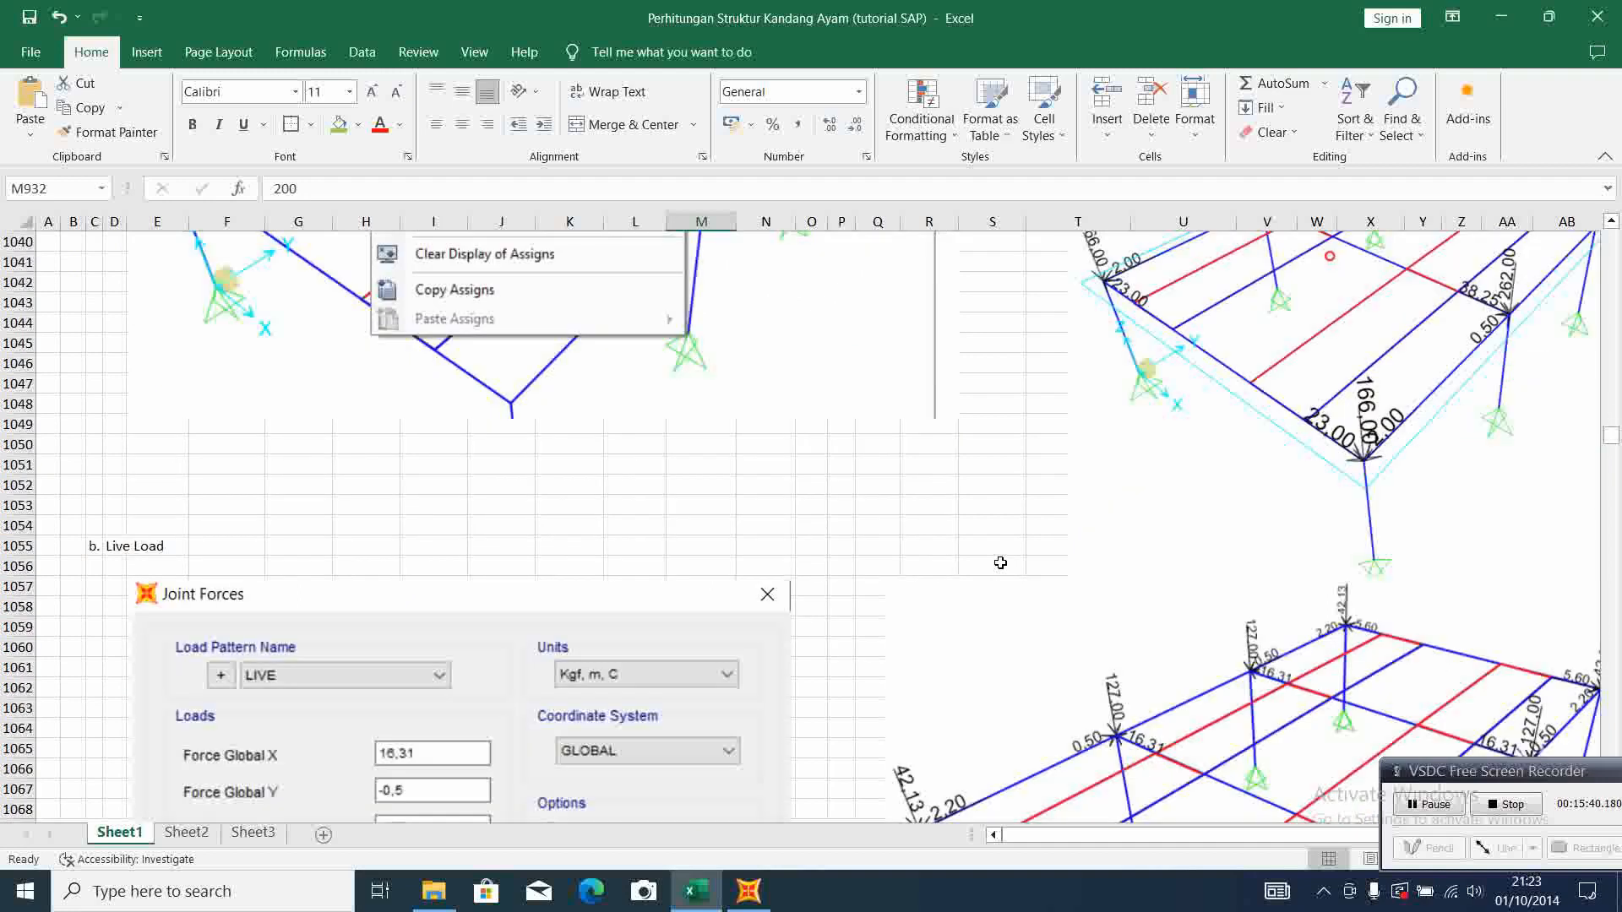
pyautogui.scroll(6, 1001, 564)
pyautogui.scroll(-4, 1001, 564)
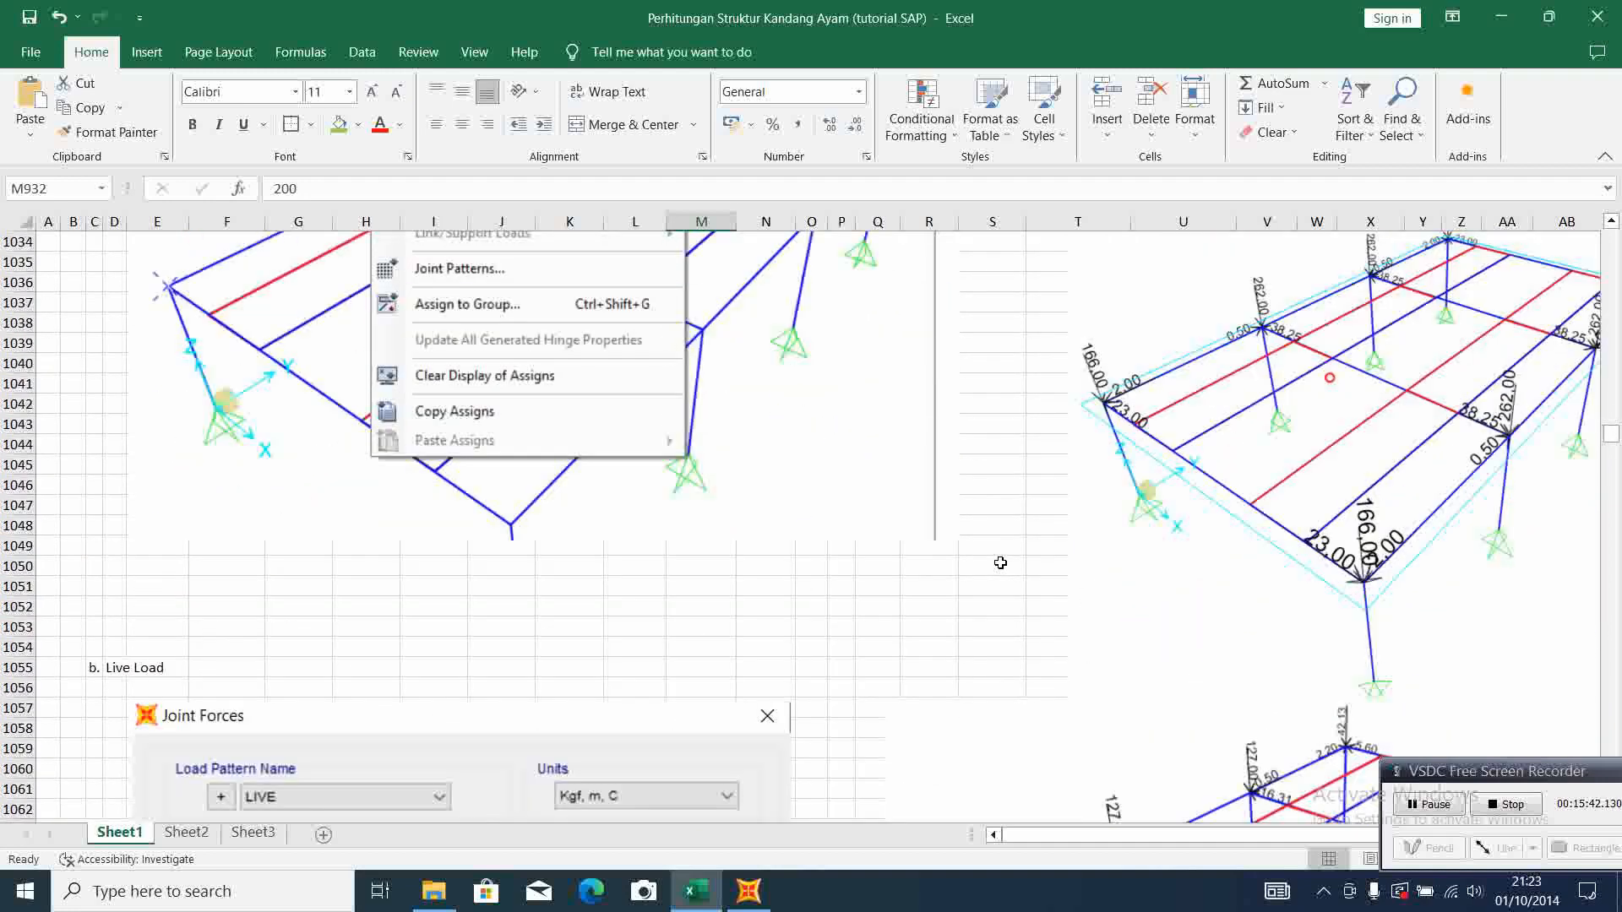
pyautogui.scroll(-7, 1001, 563)
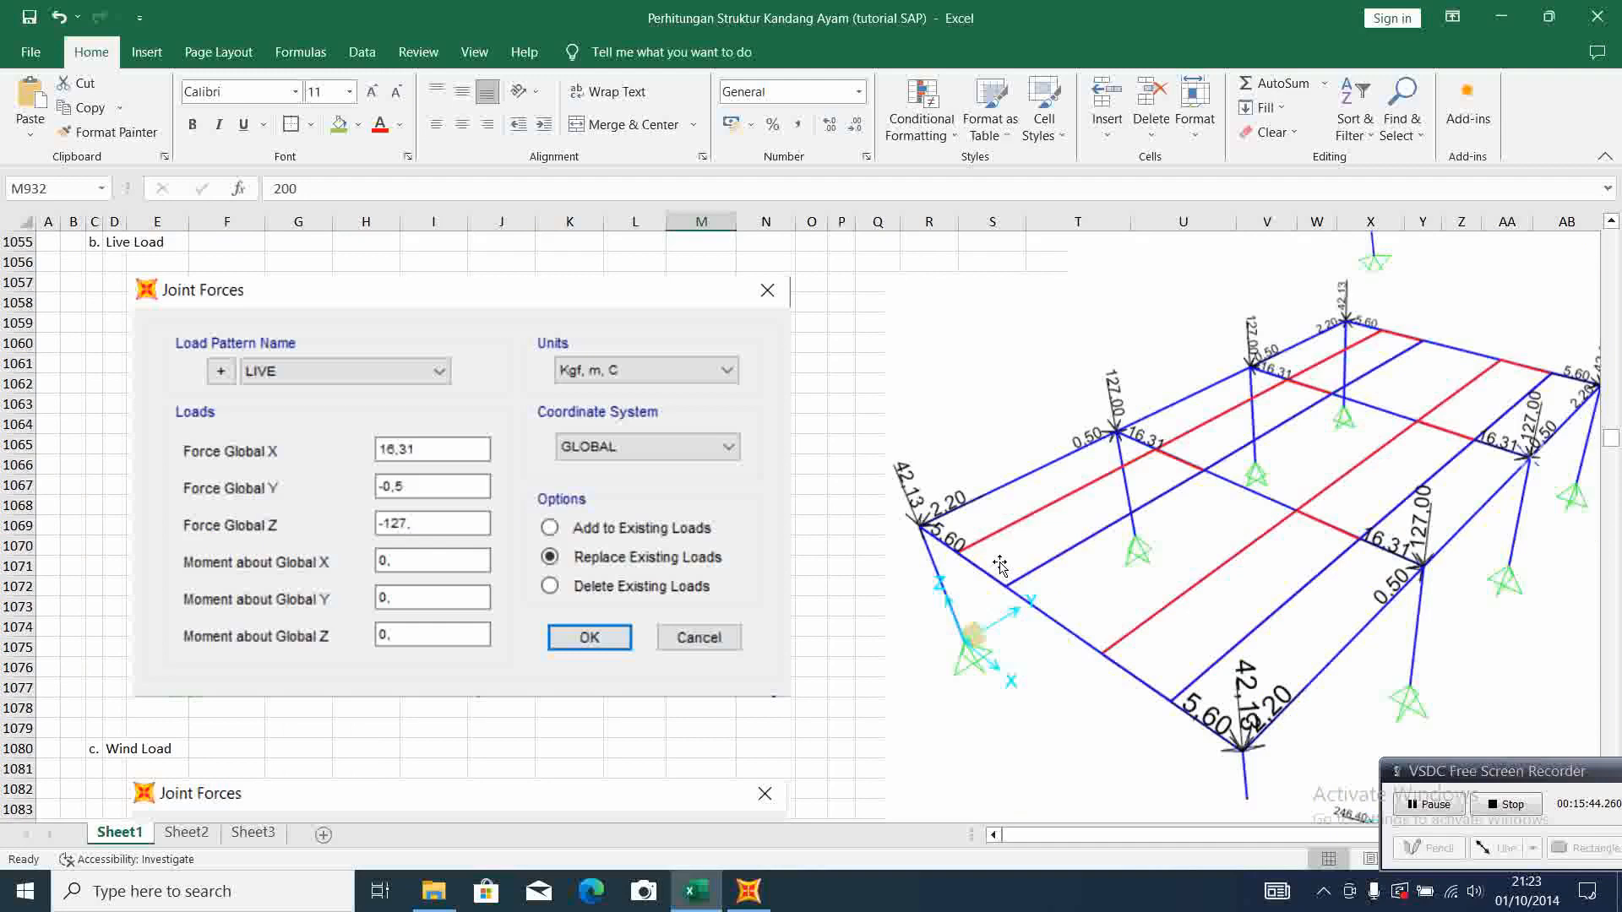
pyautogui.scroll(1, 1000, 563)
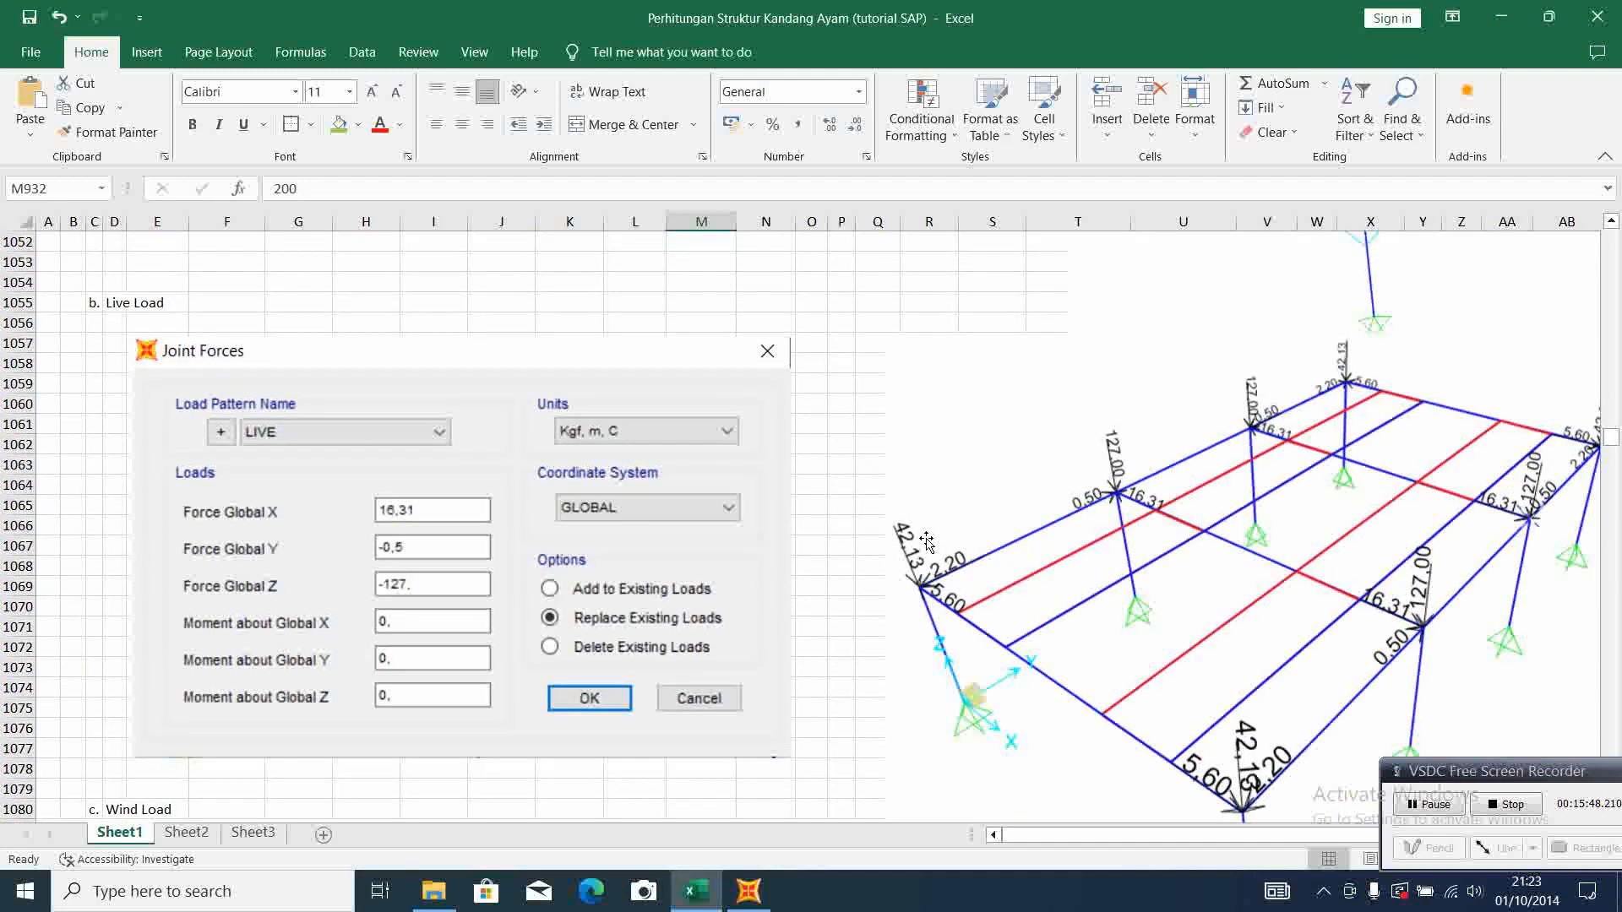
pyautogui.scroll(12, 955, 525)
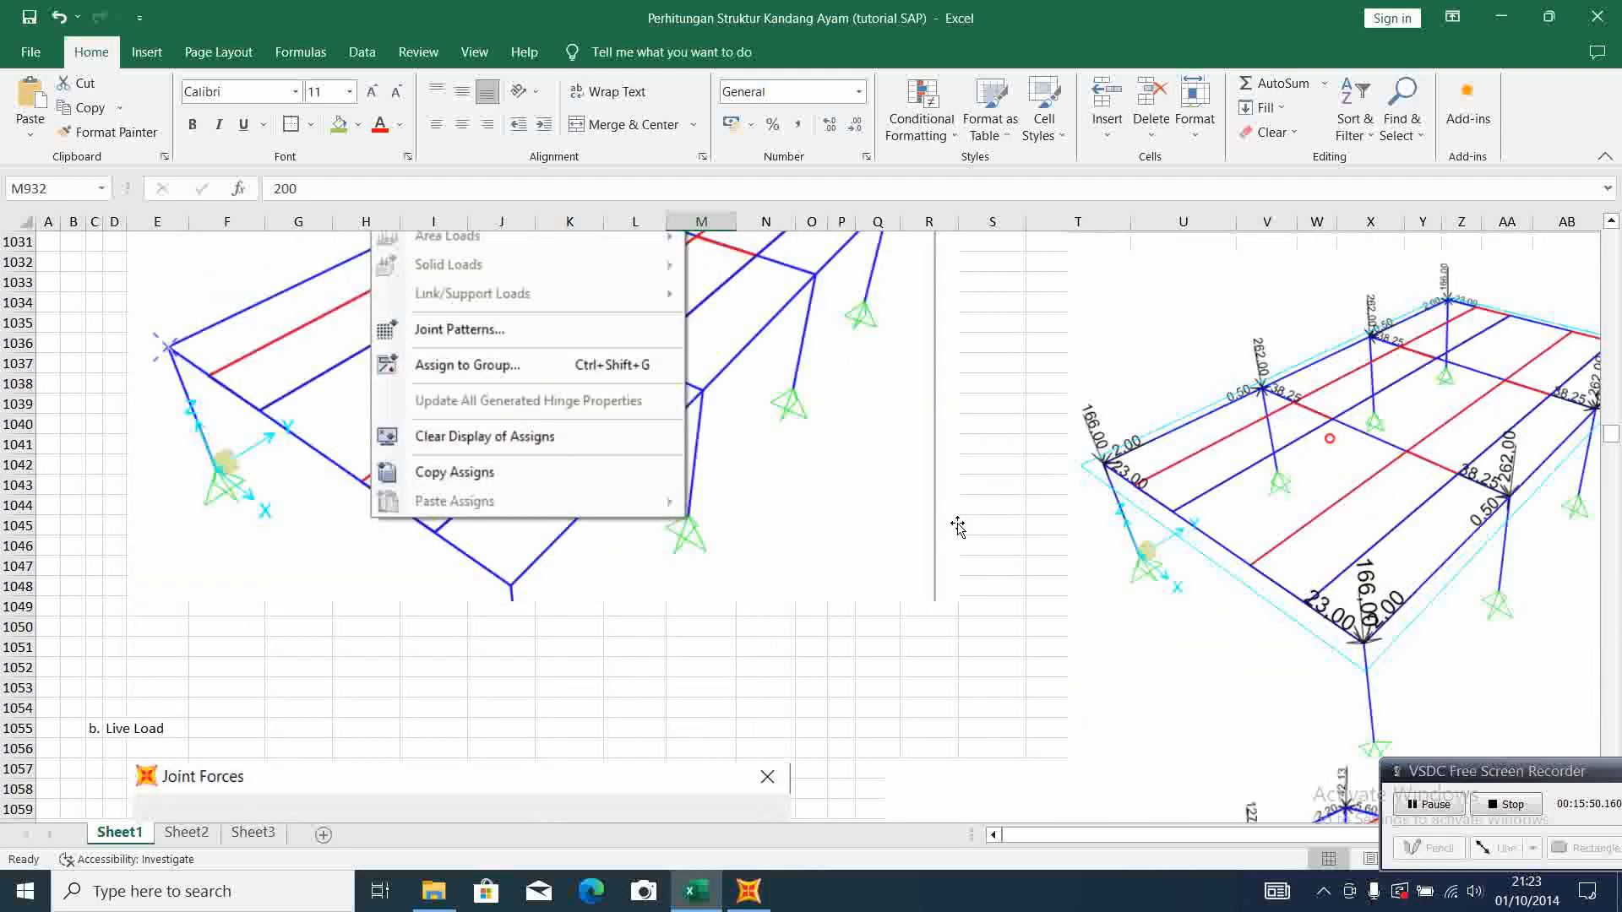
pyautogui.scroll(-13, 959, 520)
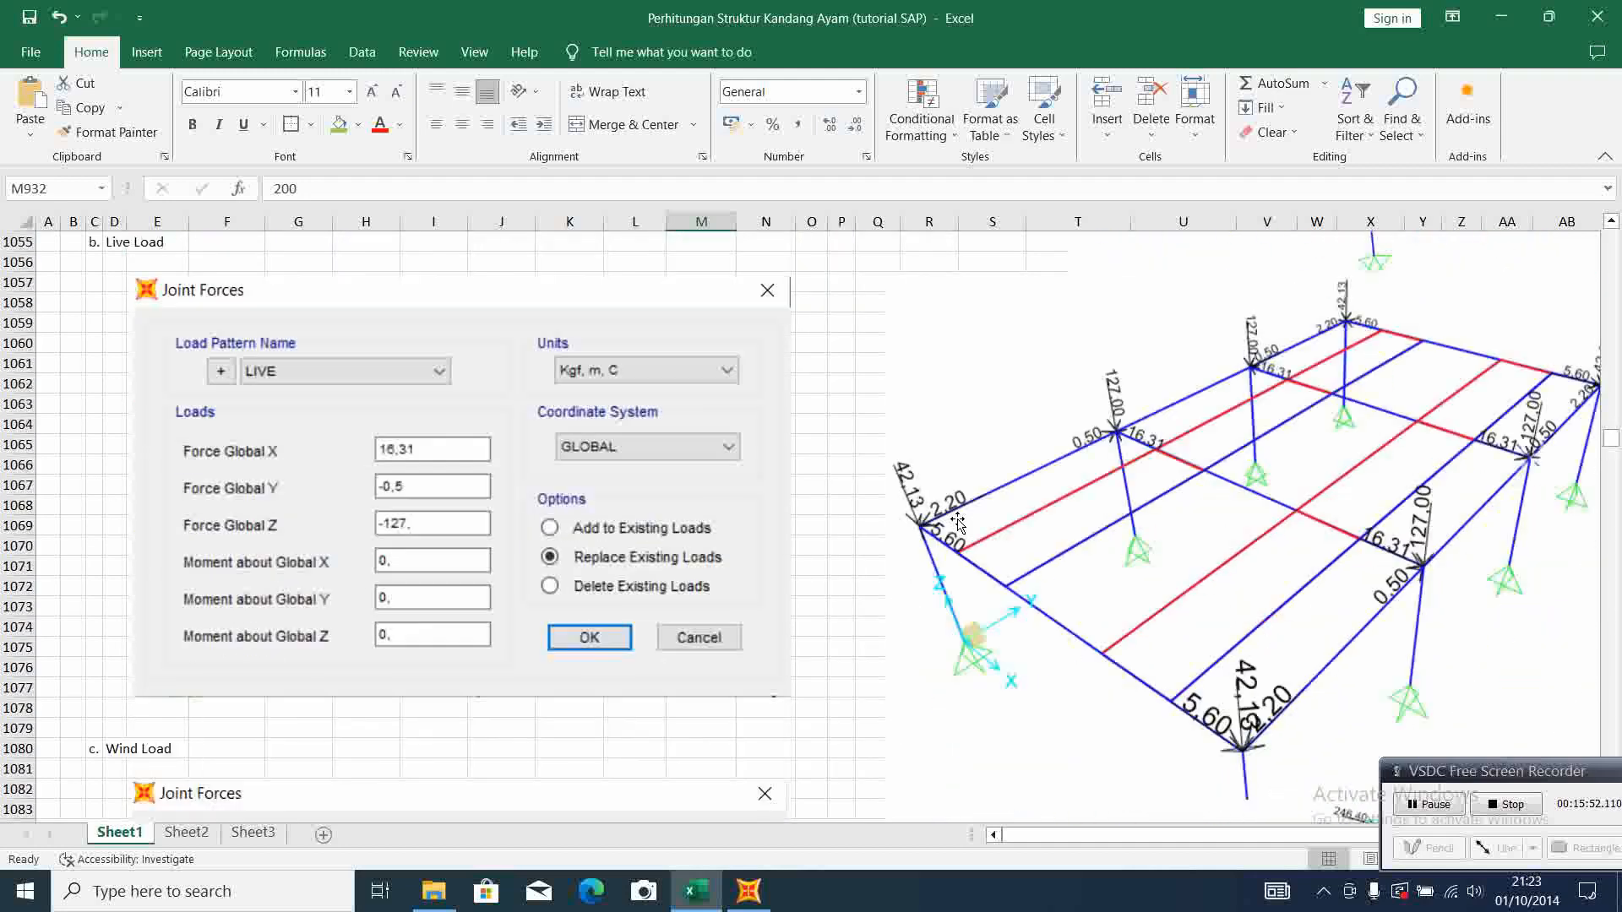
# Find the live load support reactions for the corner and middle supports in the Beban Hidup section of the sheet
pyautogui.scroll(8, 963, 507)
pyautogui.scroll(20, 963, 504)
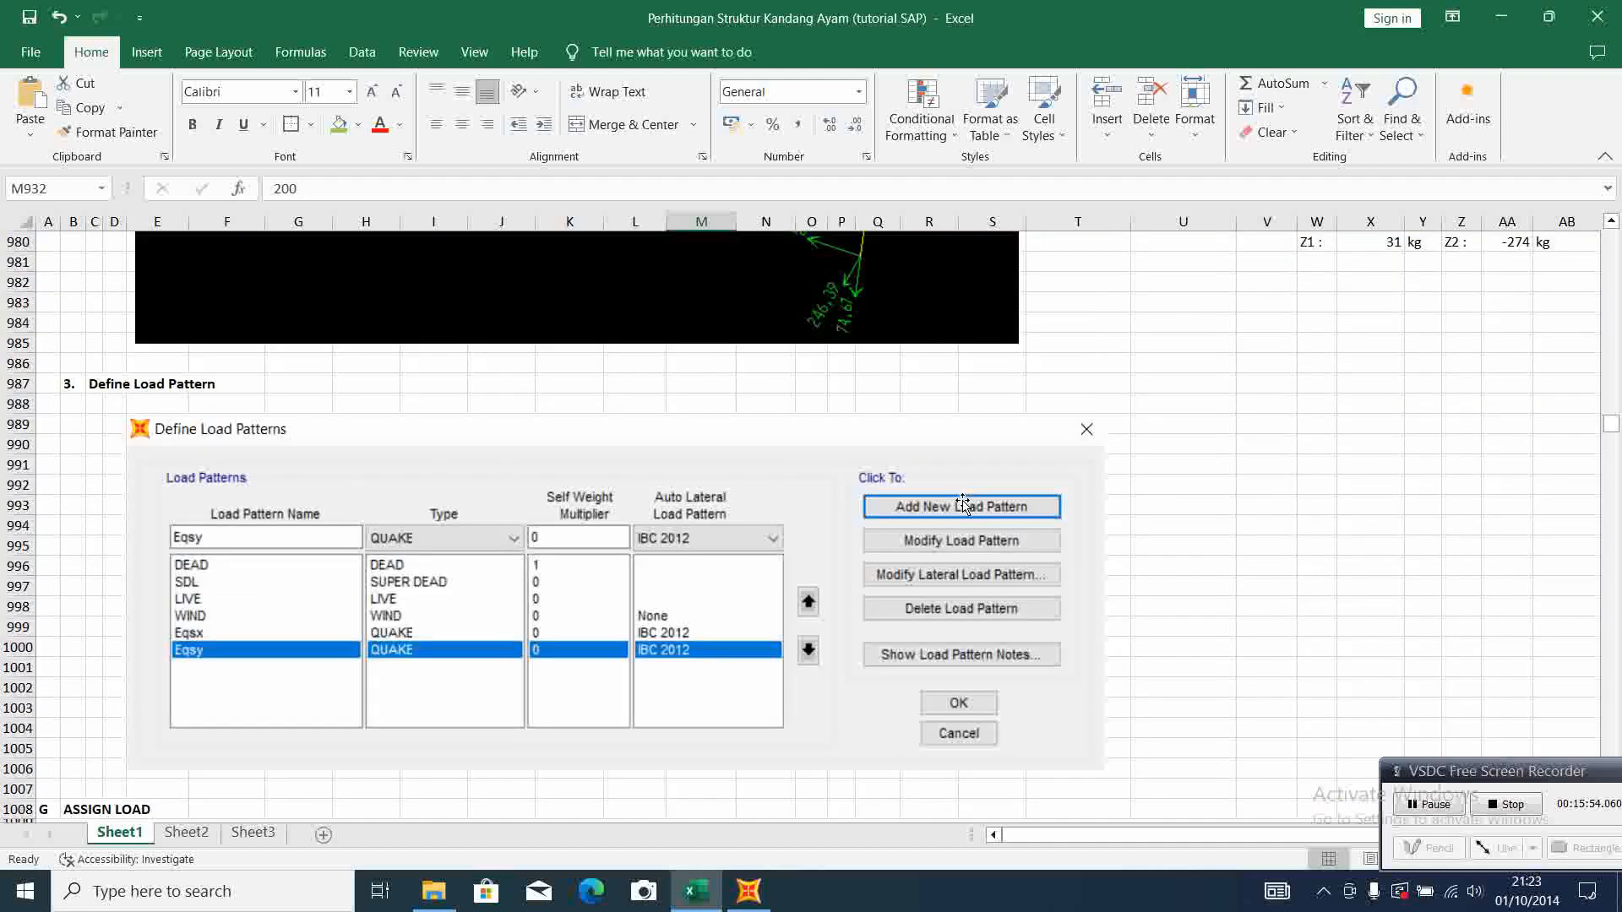
pyautogui.scroll(12, 963, 502)
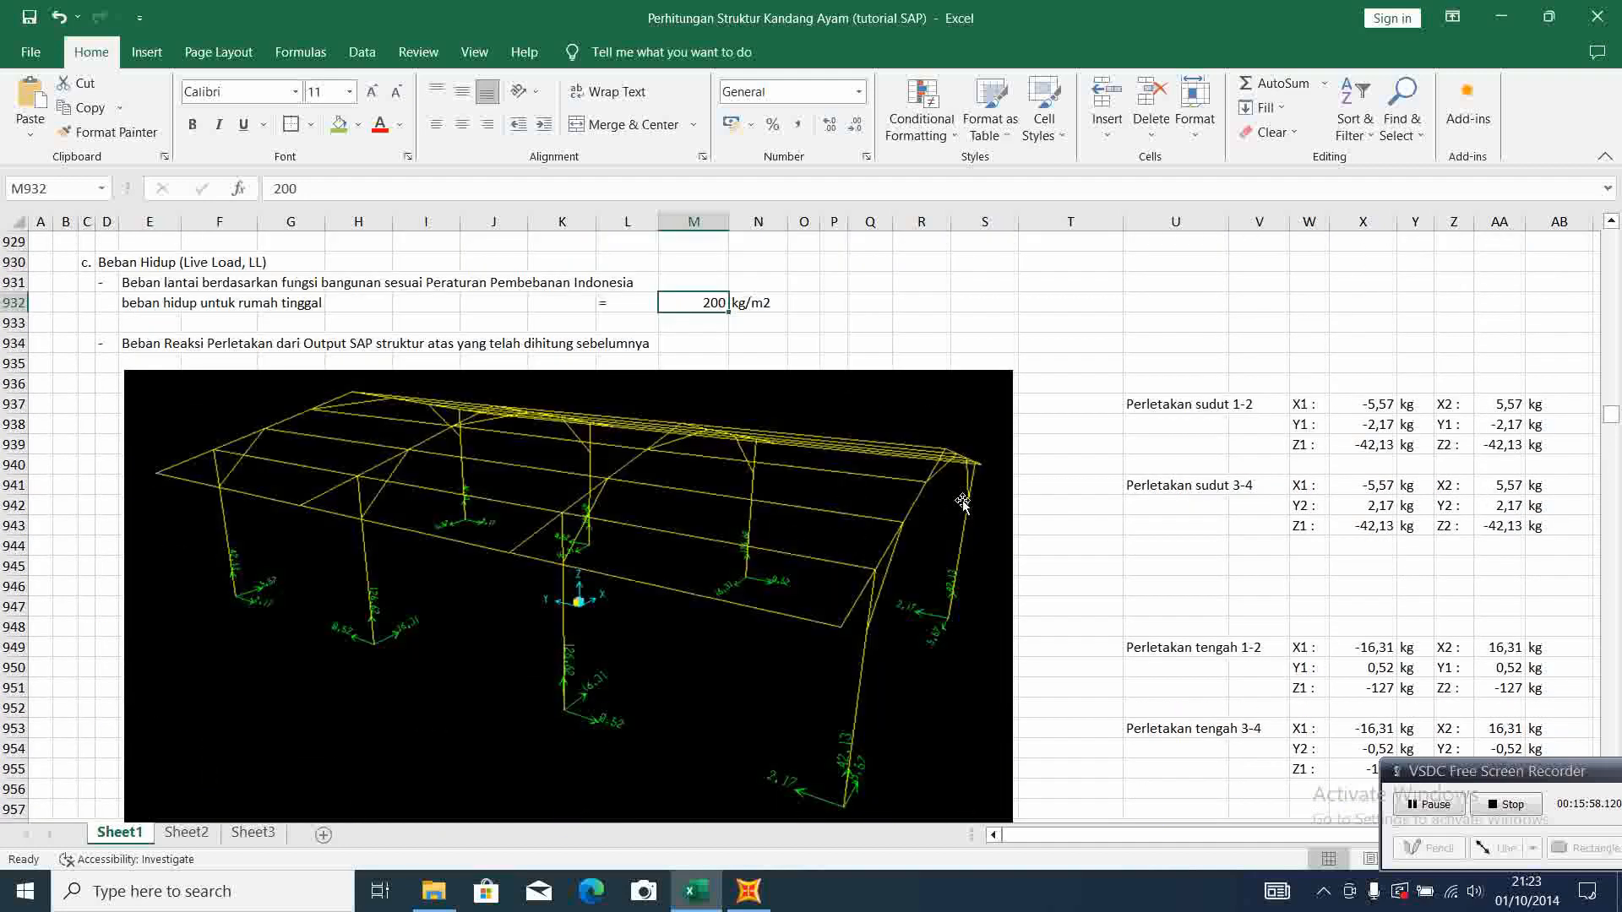
pyautogui.scroll(-1, 963, 486)
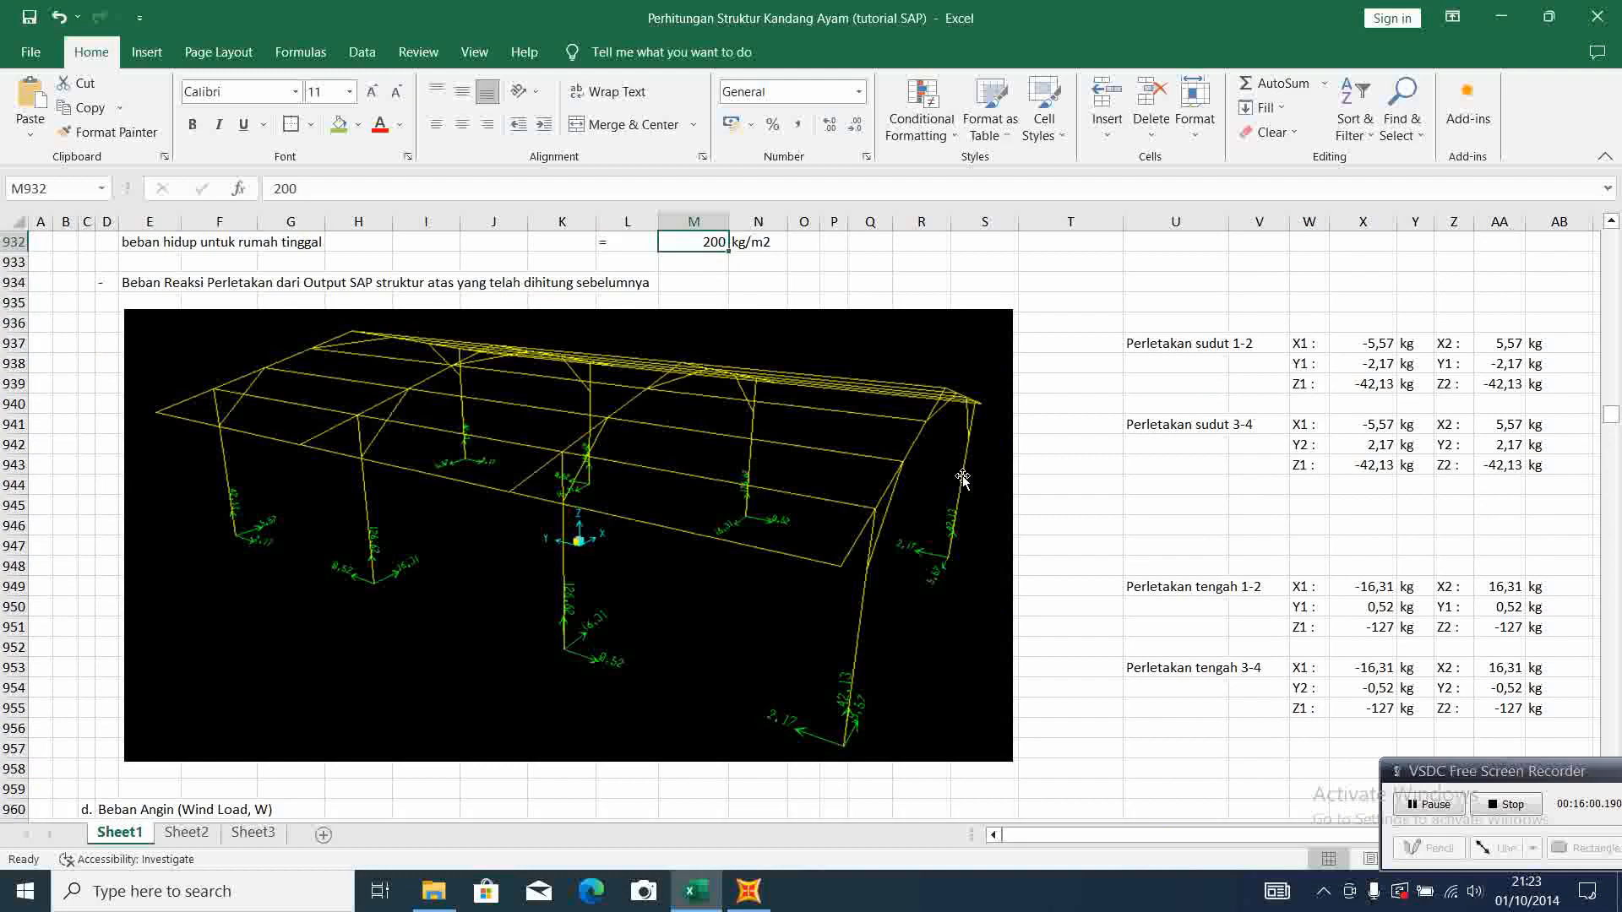
pyautogui.scroll(-1, 963, 477)
pyautogui.scroll(1, 963, 478)
pyautogui.scroll(1, 580, 517)
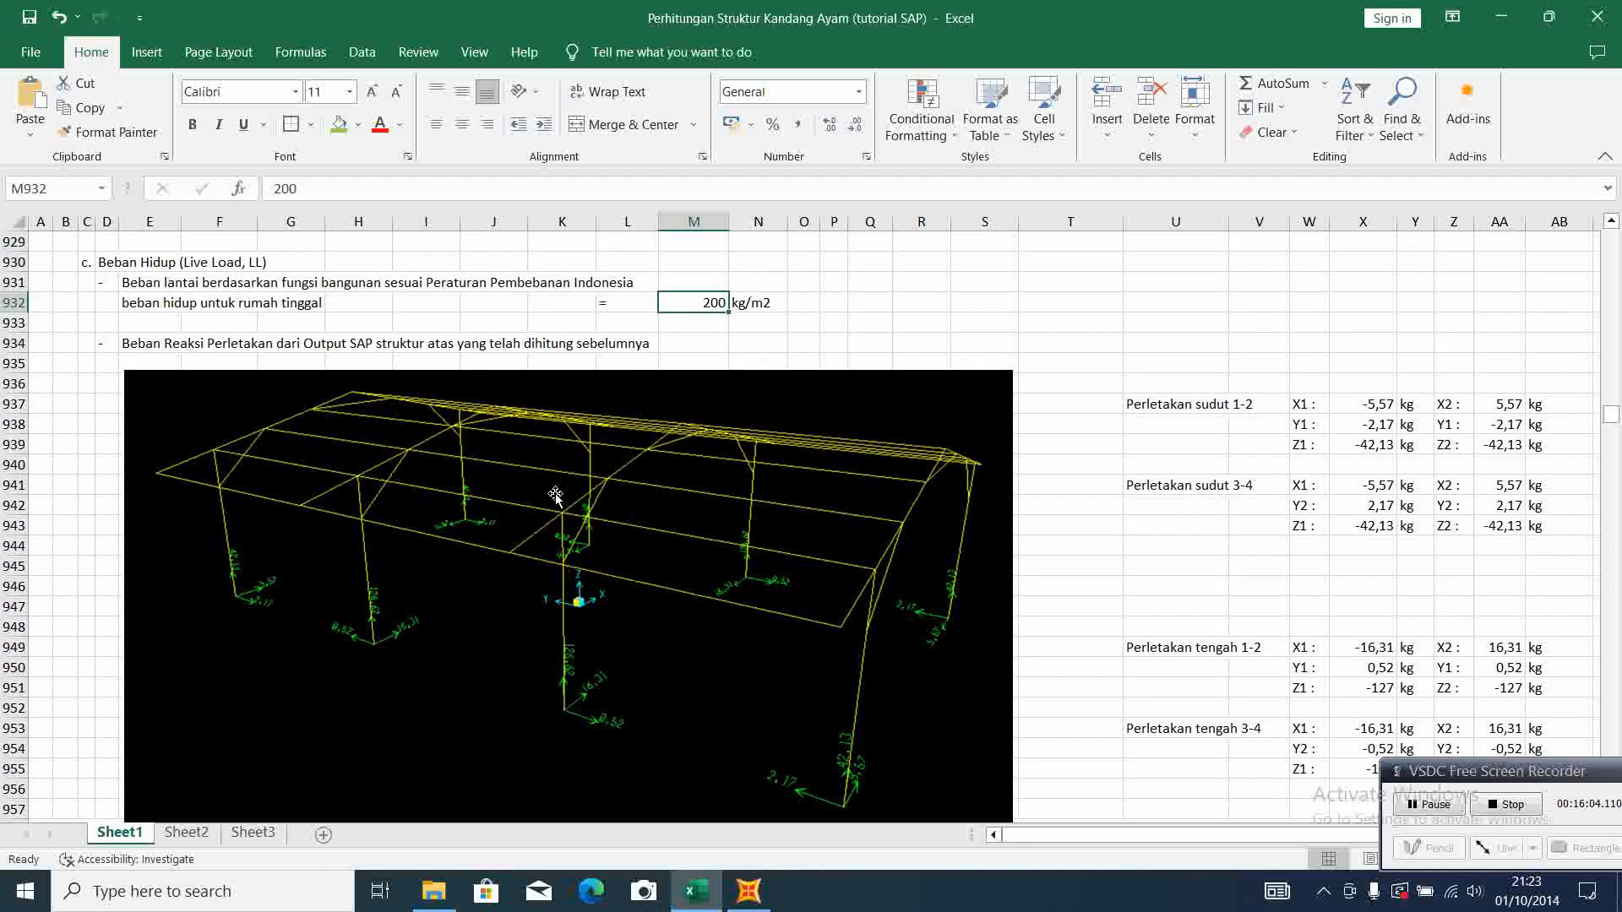
pyautogui.scroll(-1, 1146, 589)
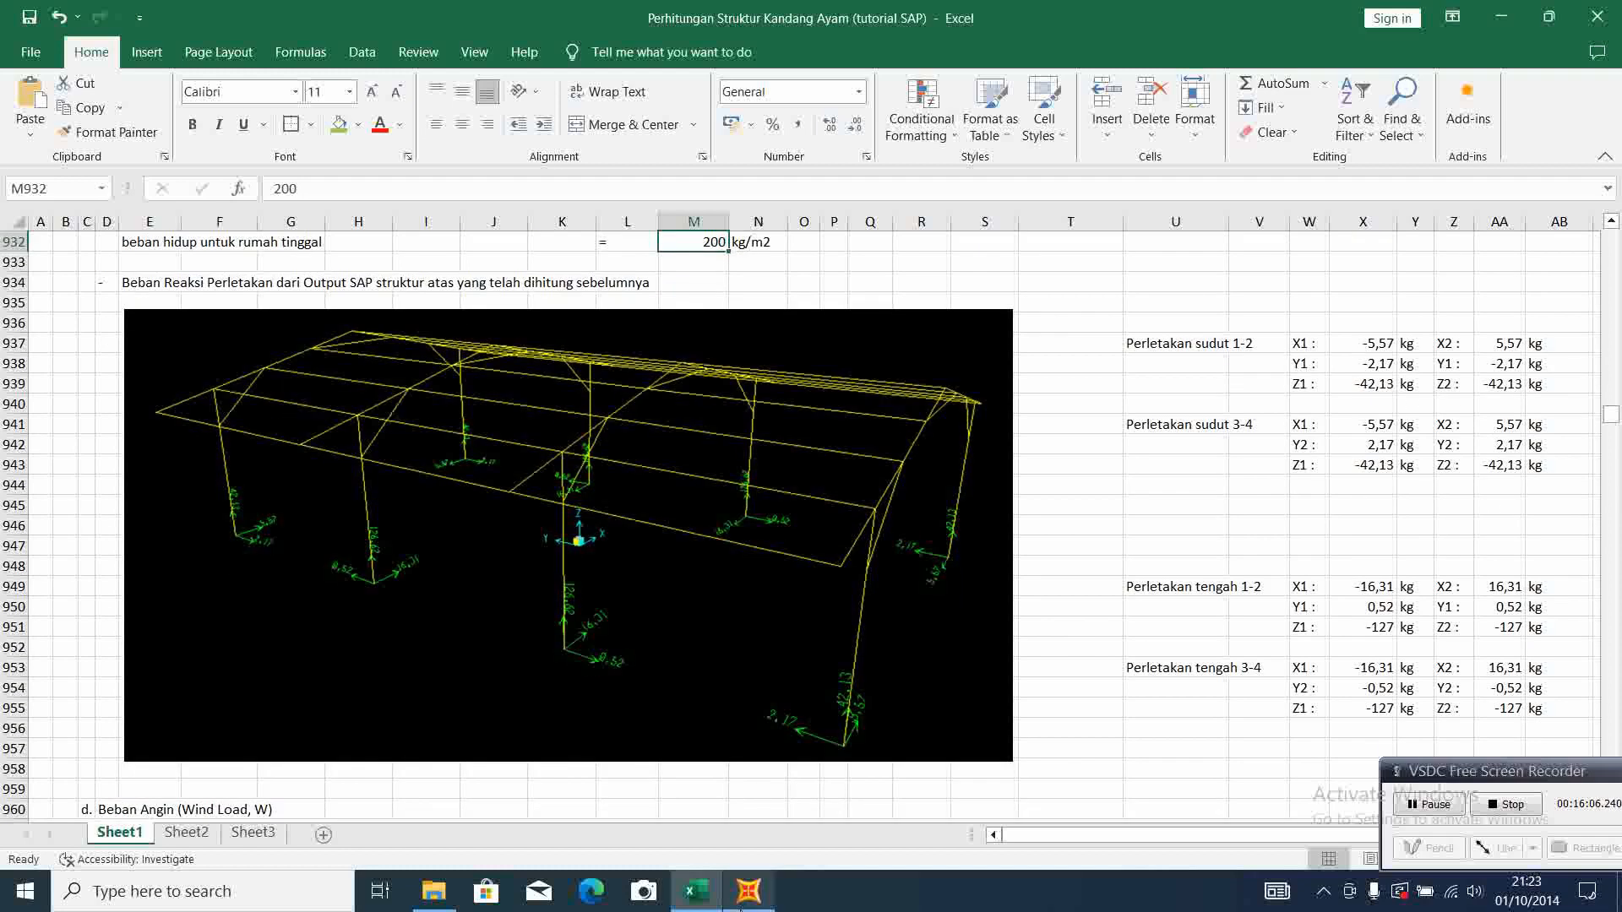
# In SAP2000, restore the undeformed shape and open a joint force assignment for the column-top joint at grid A-1 under load pattern LIVE
pyautogui.click(747, 906)
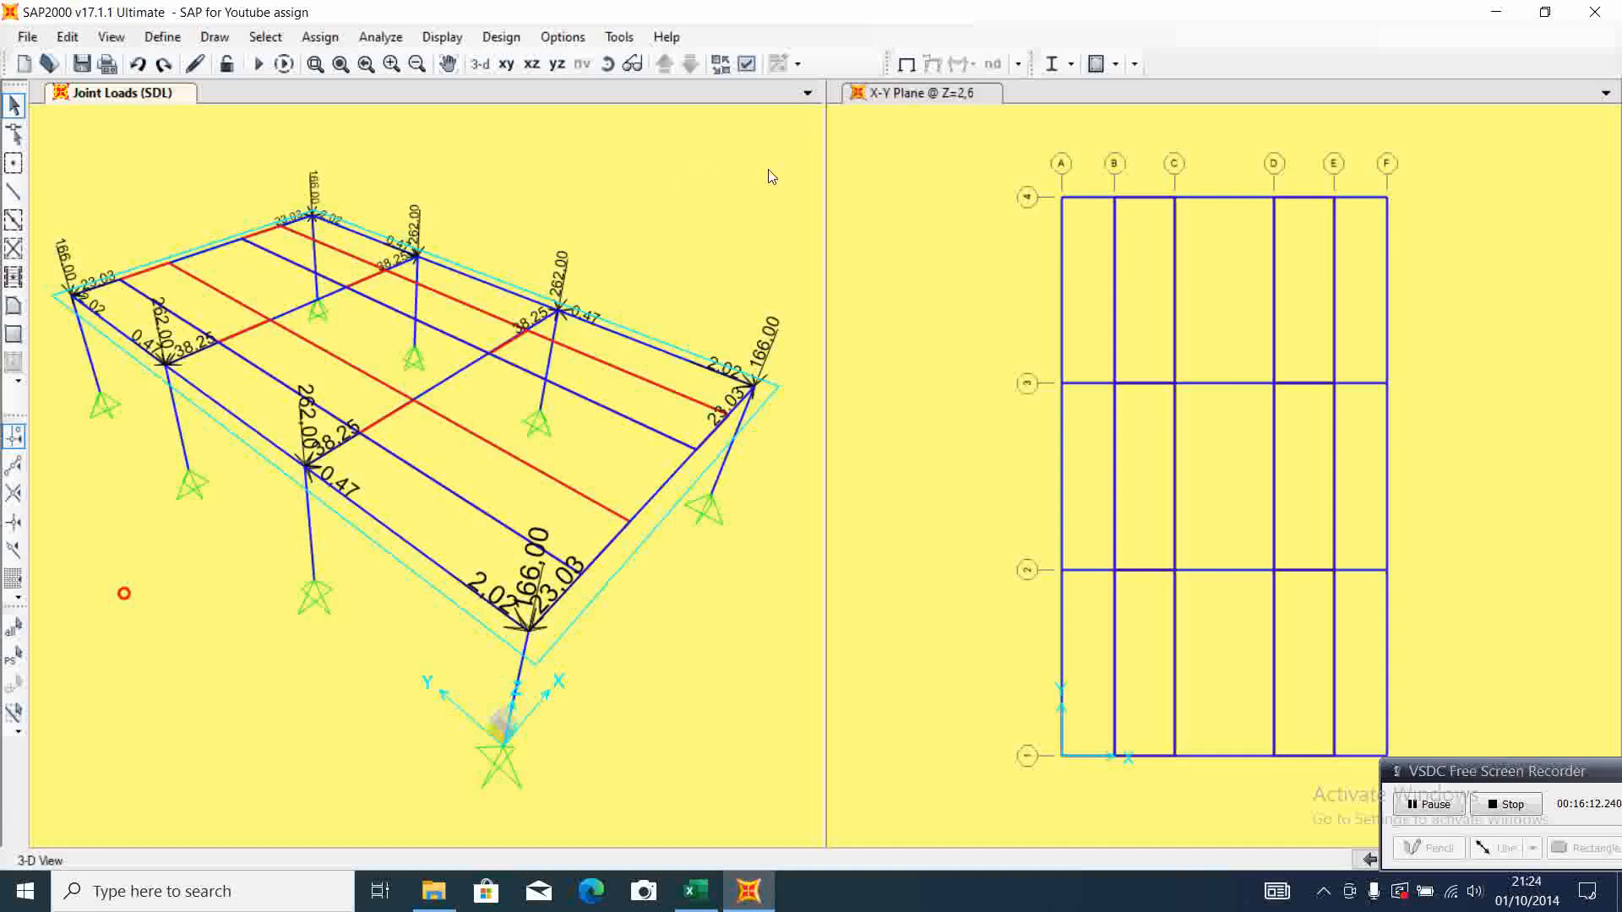
pyautogui.click(906, 64)
pyautogui.click(528, 630)
pyautogui.click(308, 44)
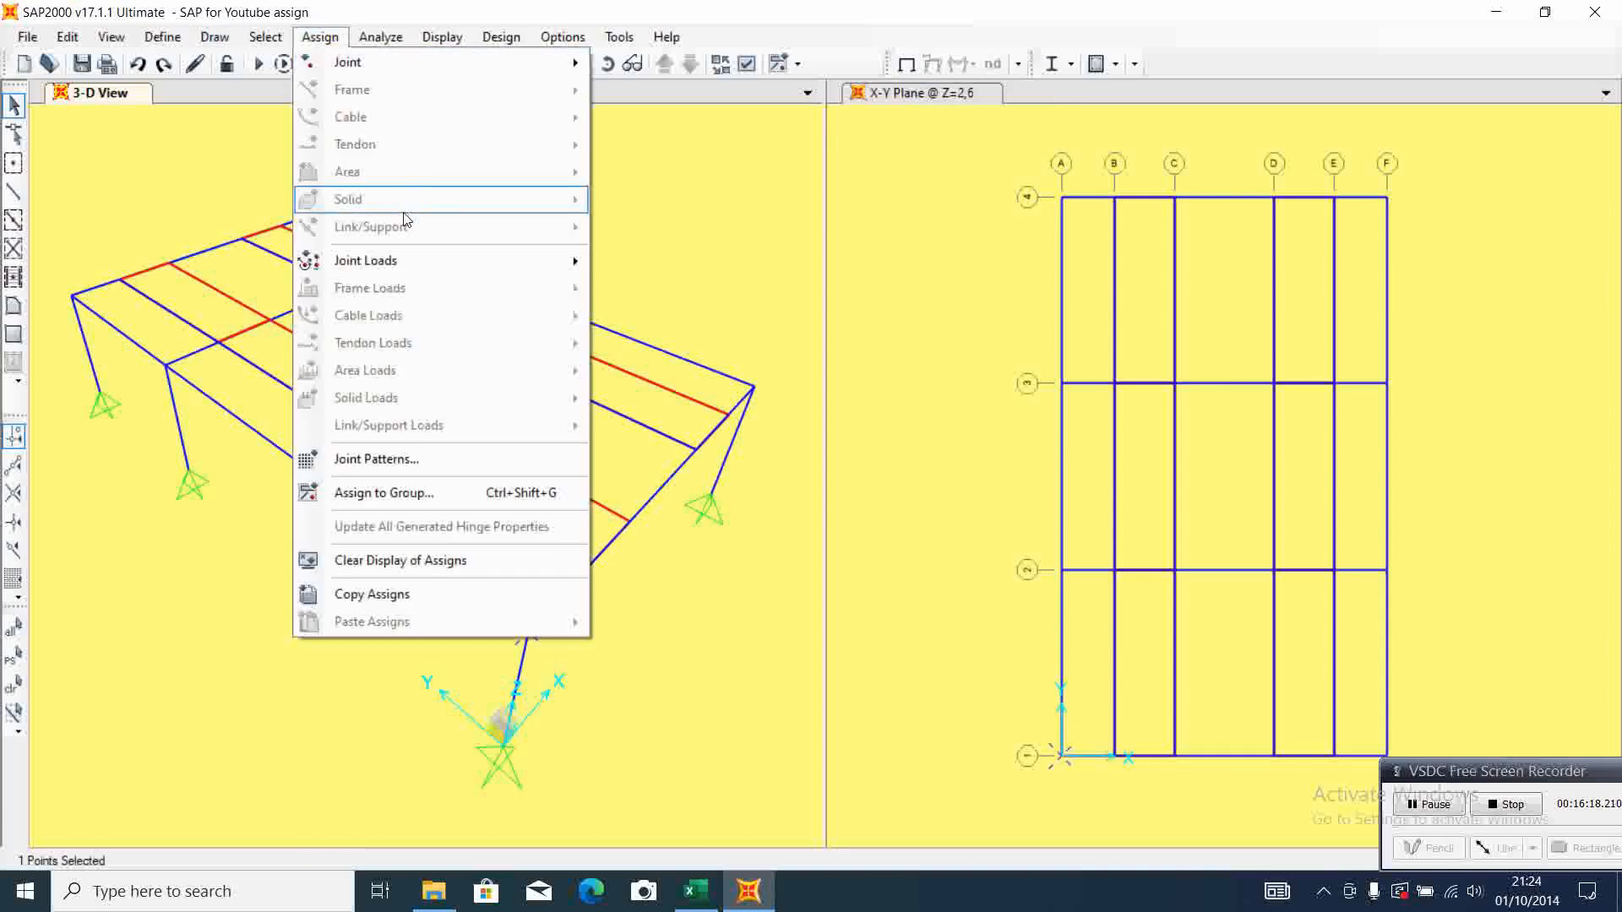
pyautogui.moveTo(416, 261)
pyautogui.click(651, 265)
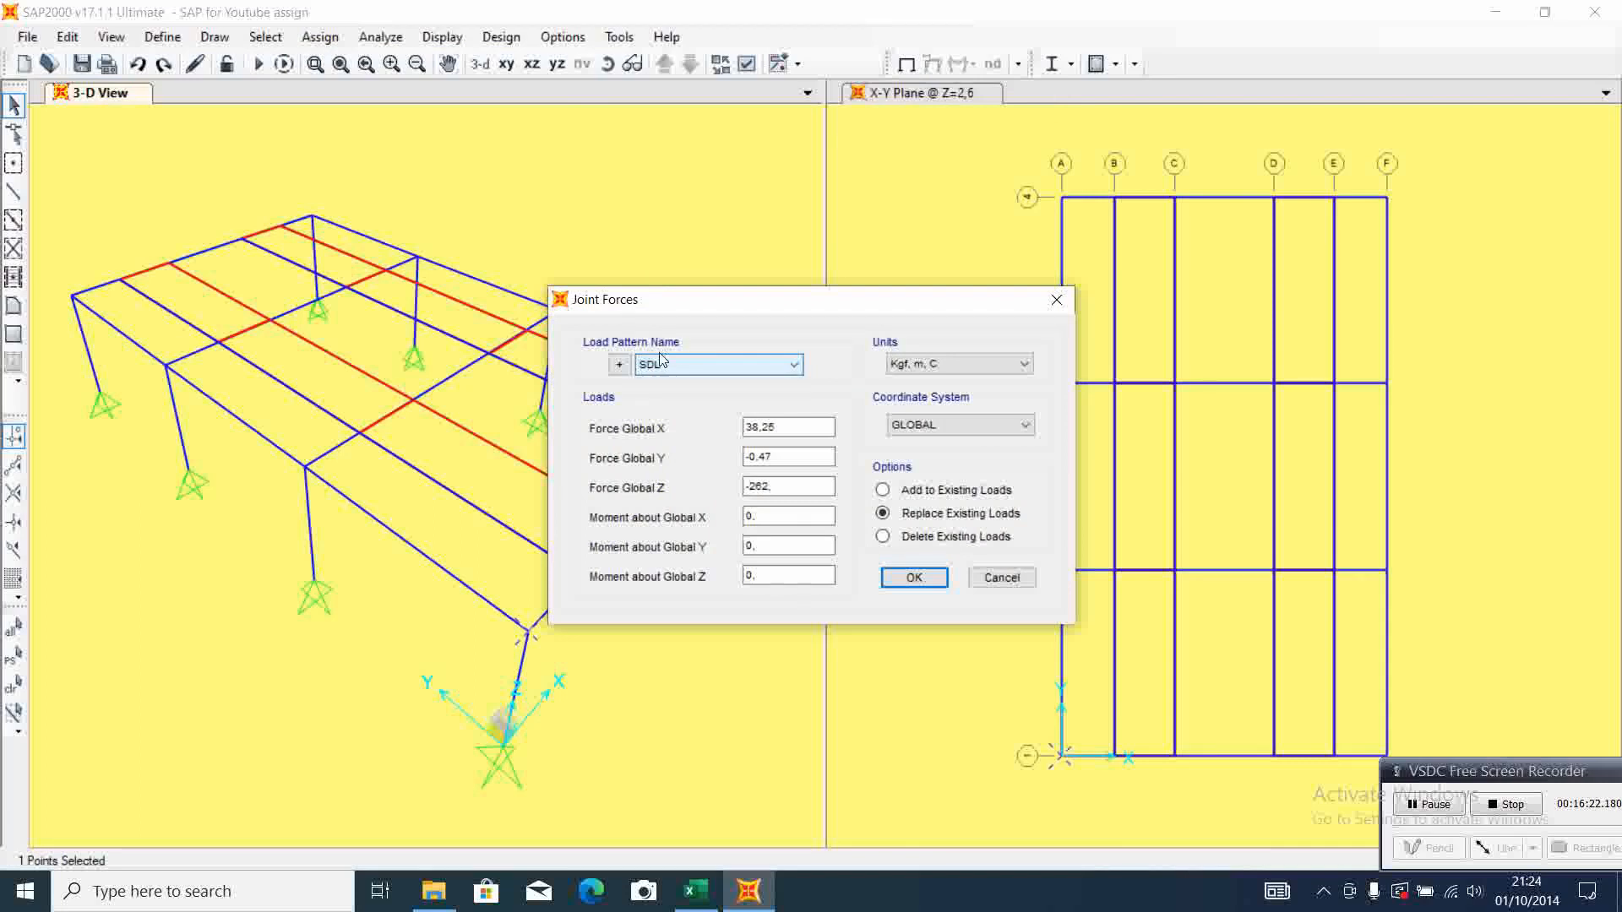
pyautogui.click(794, 365)
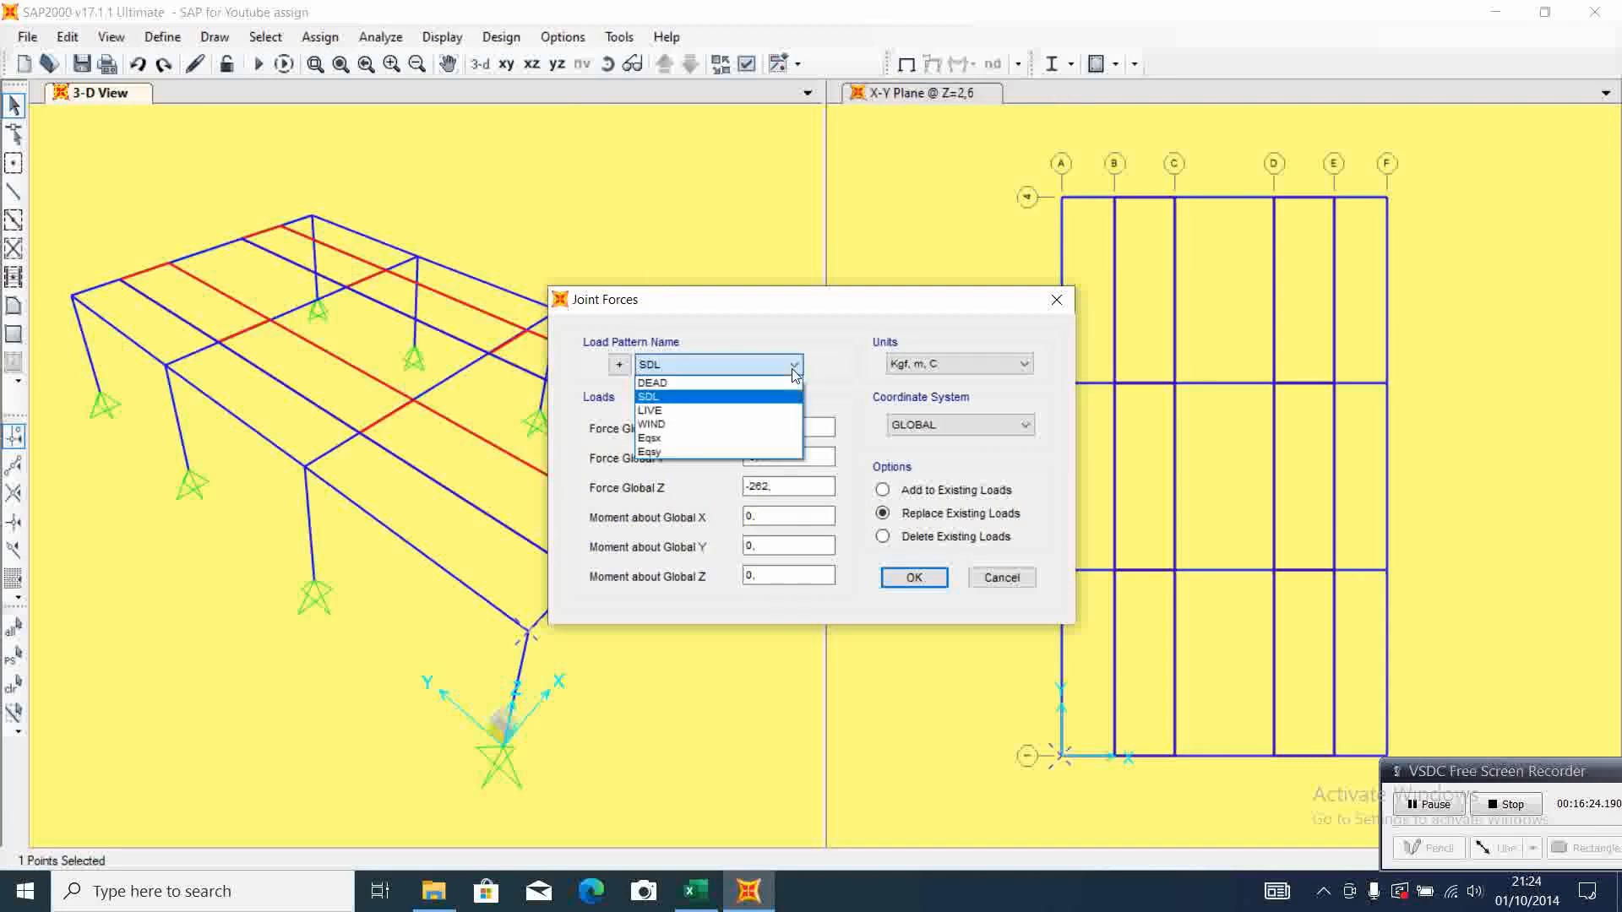
pyautogui.click(743, 411)
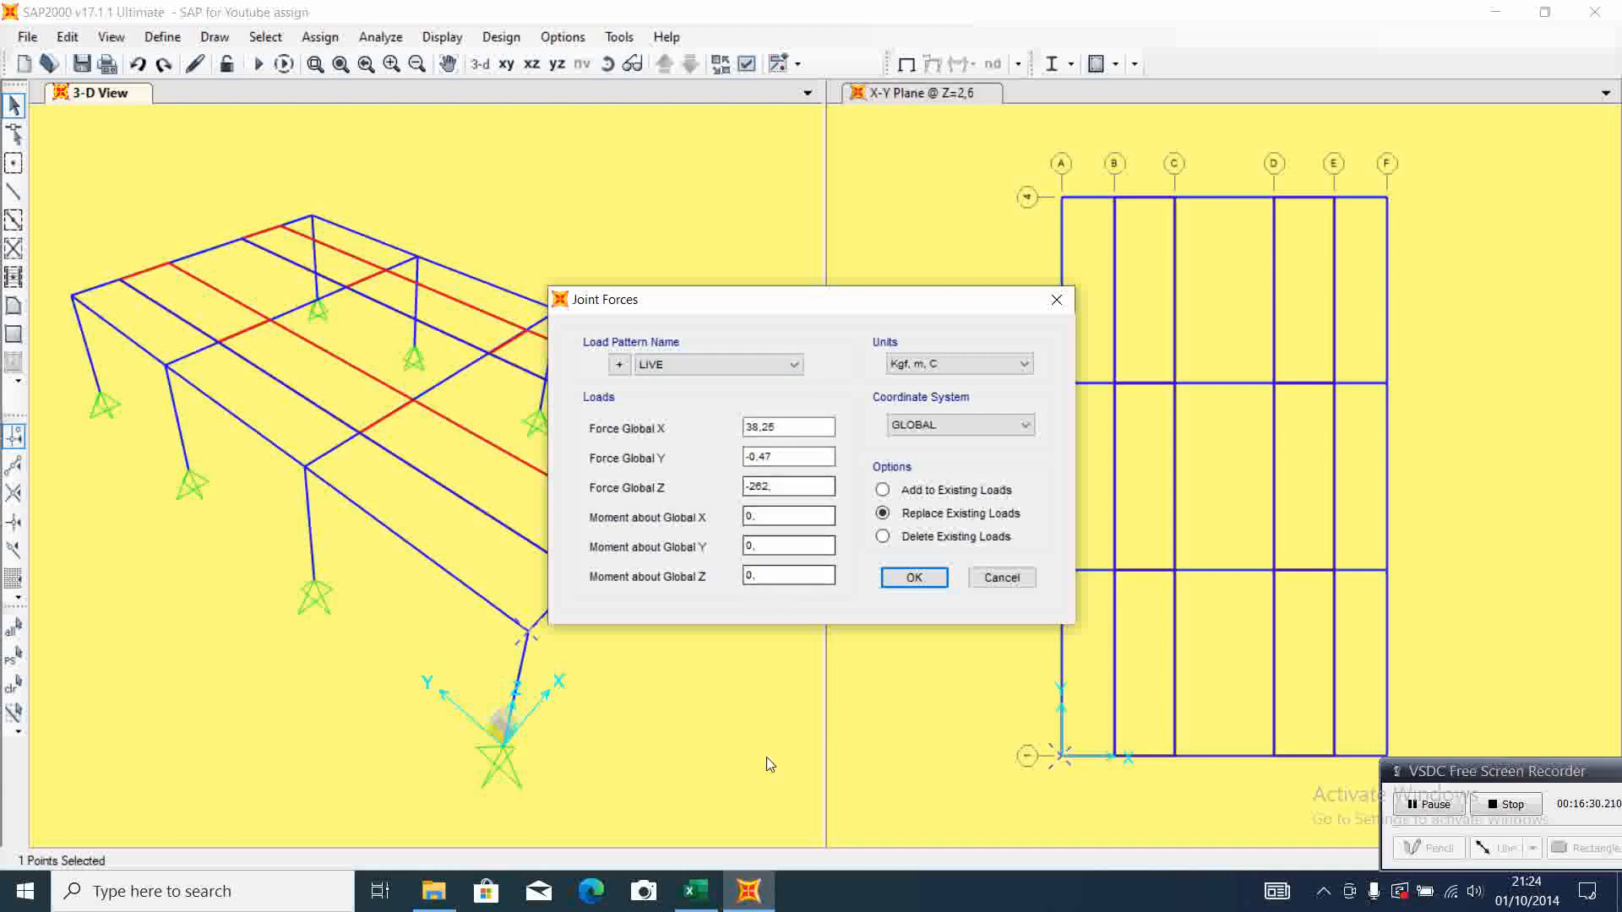
# Set Force Global X to -5,57 and Force Global Y to -2,17 from the Excel corner support 1-2 live load reactions
pyautogui.click(696, 891)
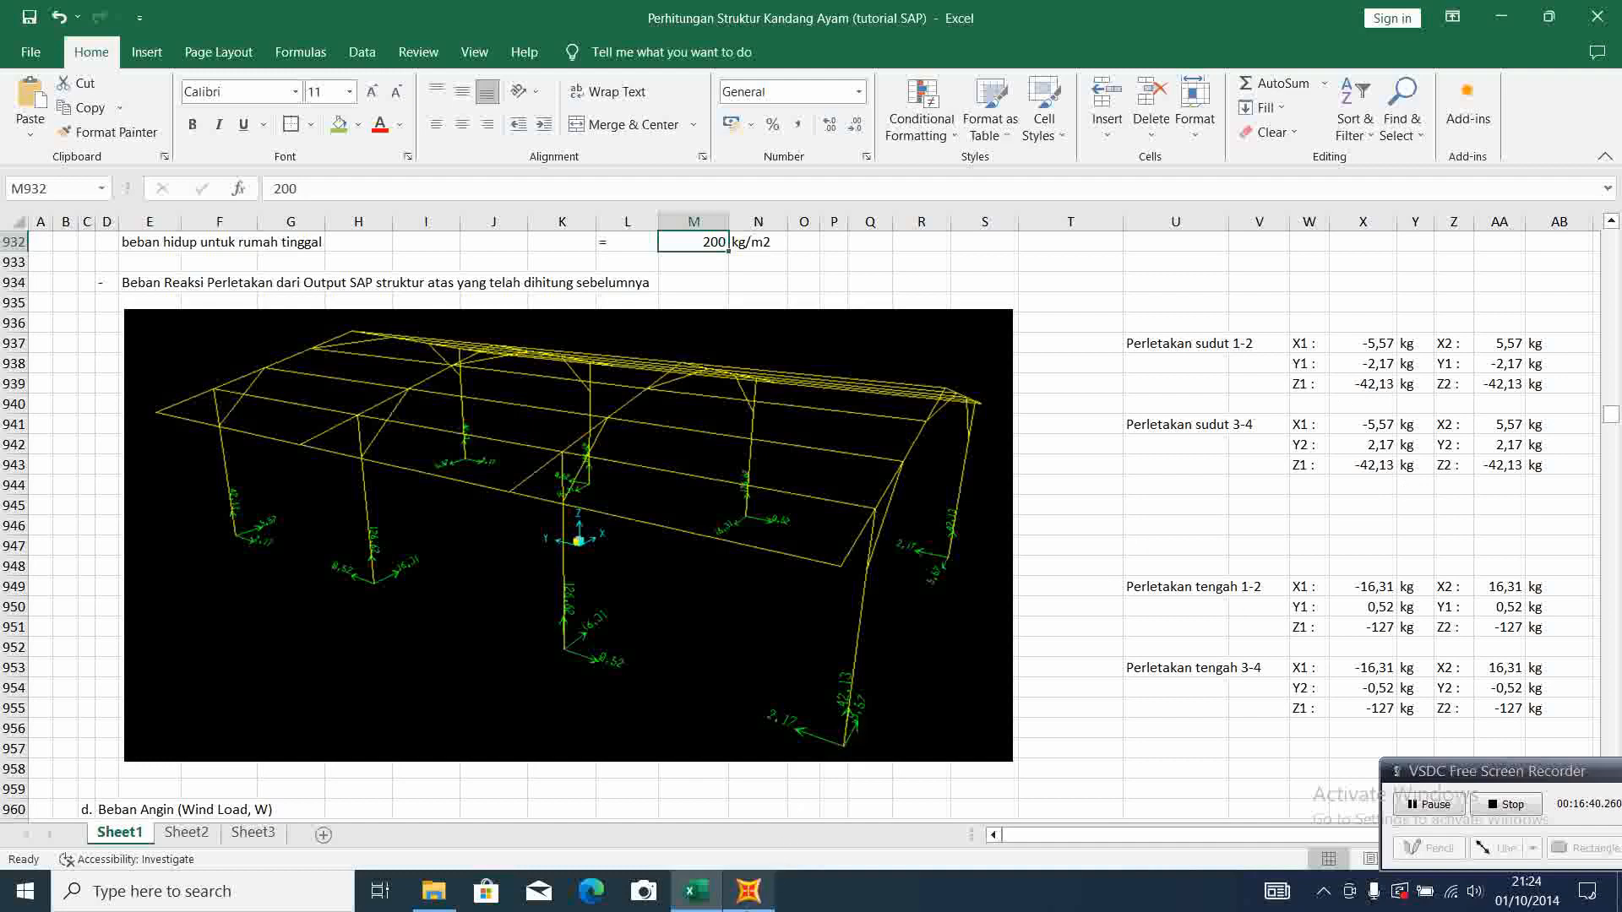
pyautogui.click(747, 893)
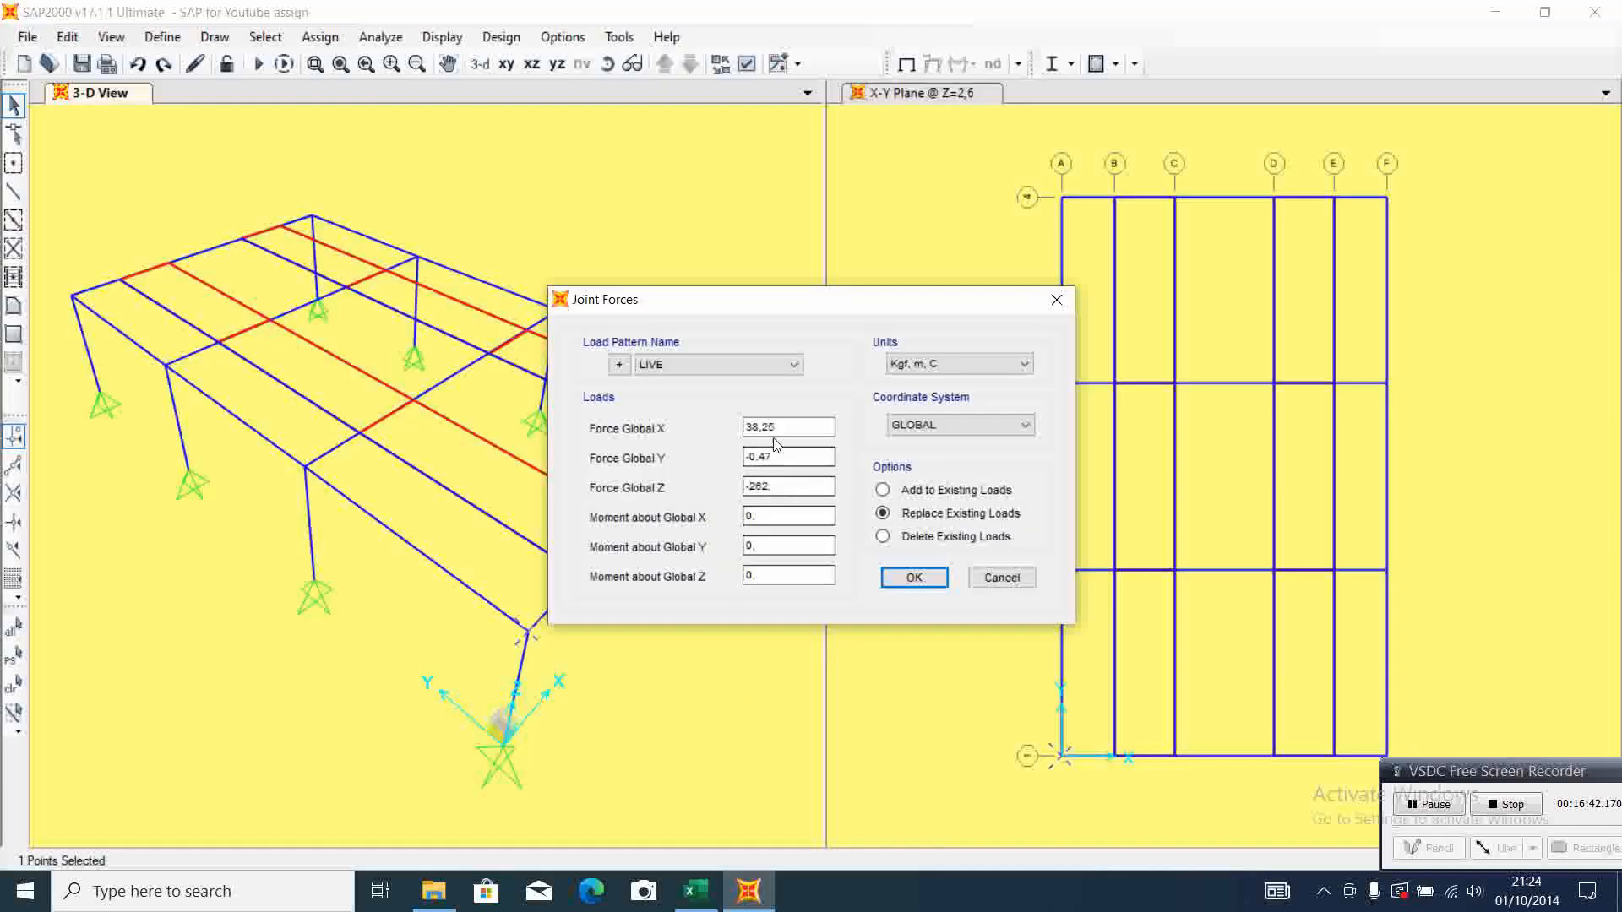
pyautogui.moveTo(774, 428); pyautogui.dragTo(743, 429)
pyautogui.write('-5,67')
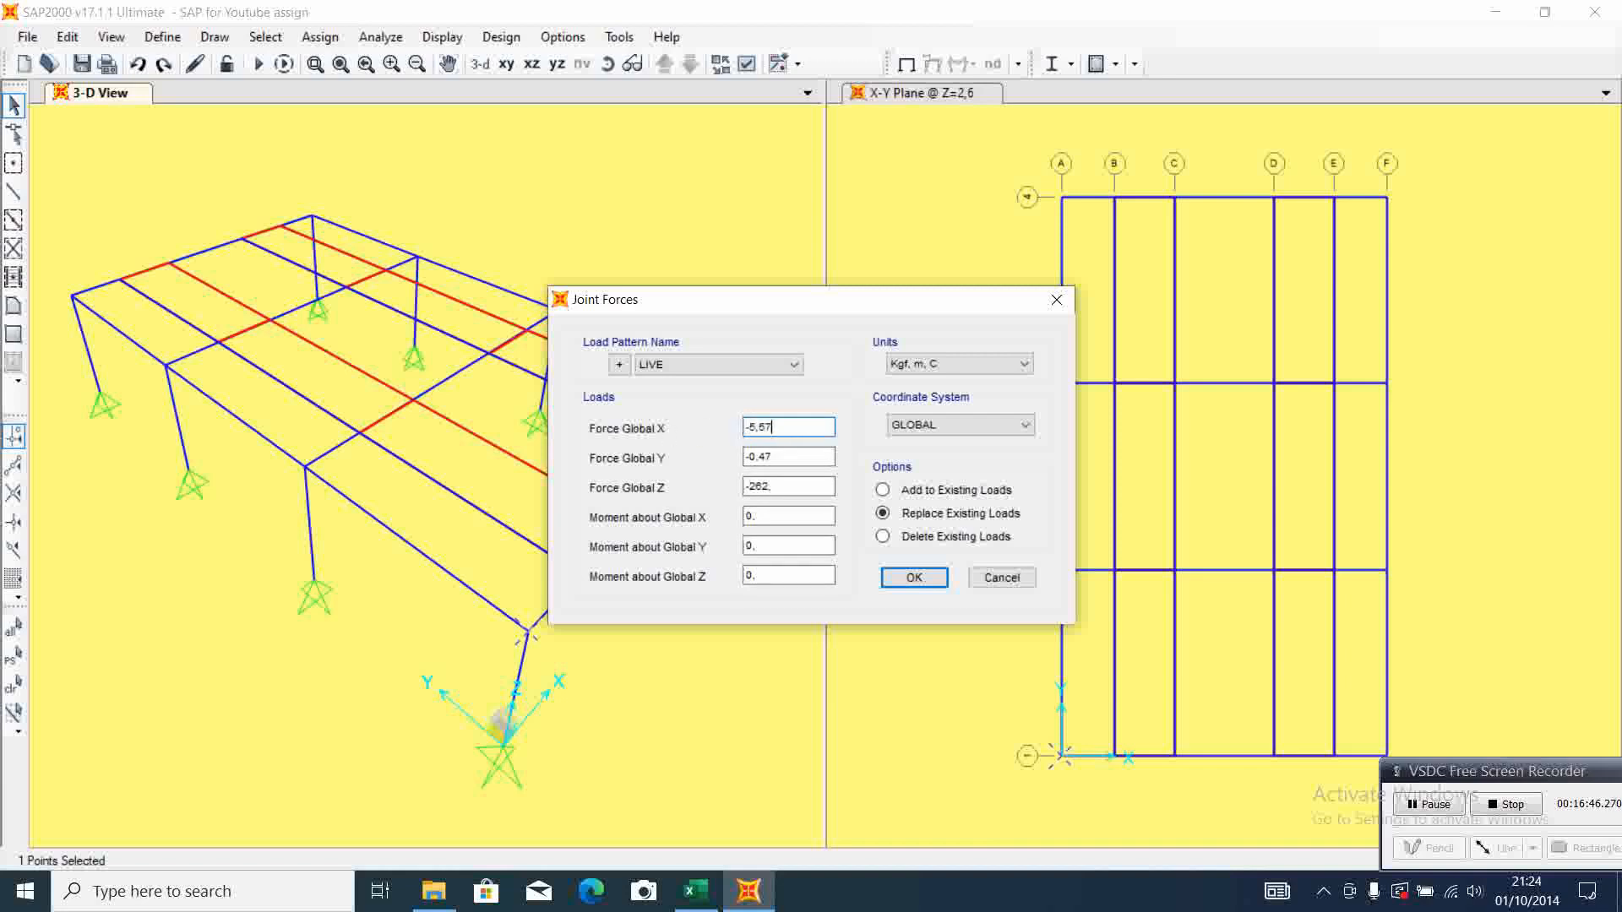
pyautogui.click(695, 891)
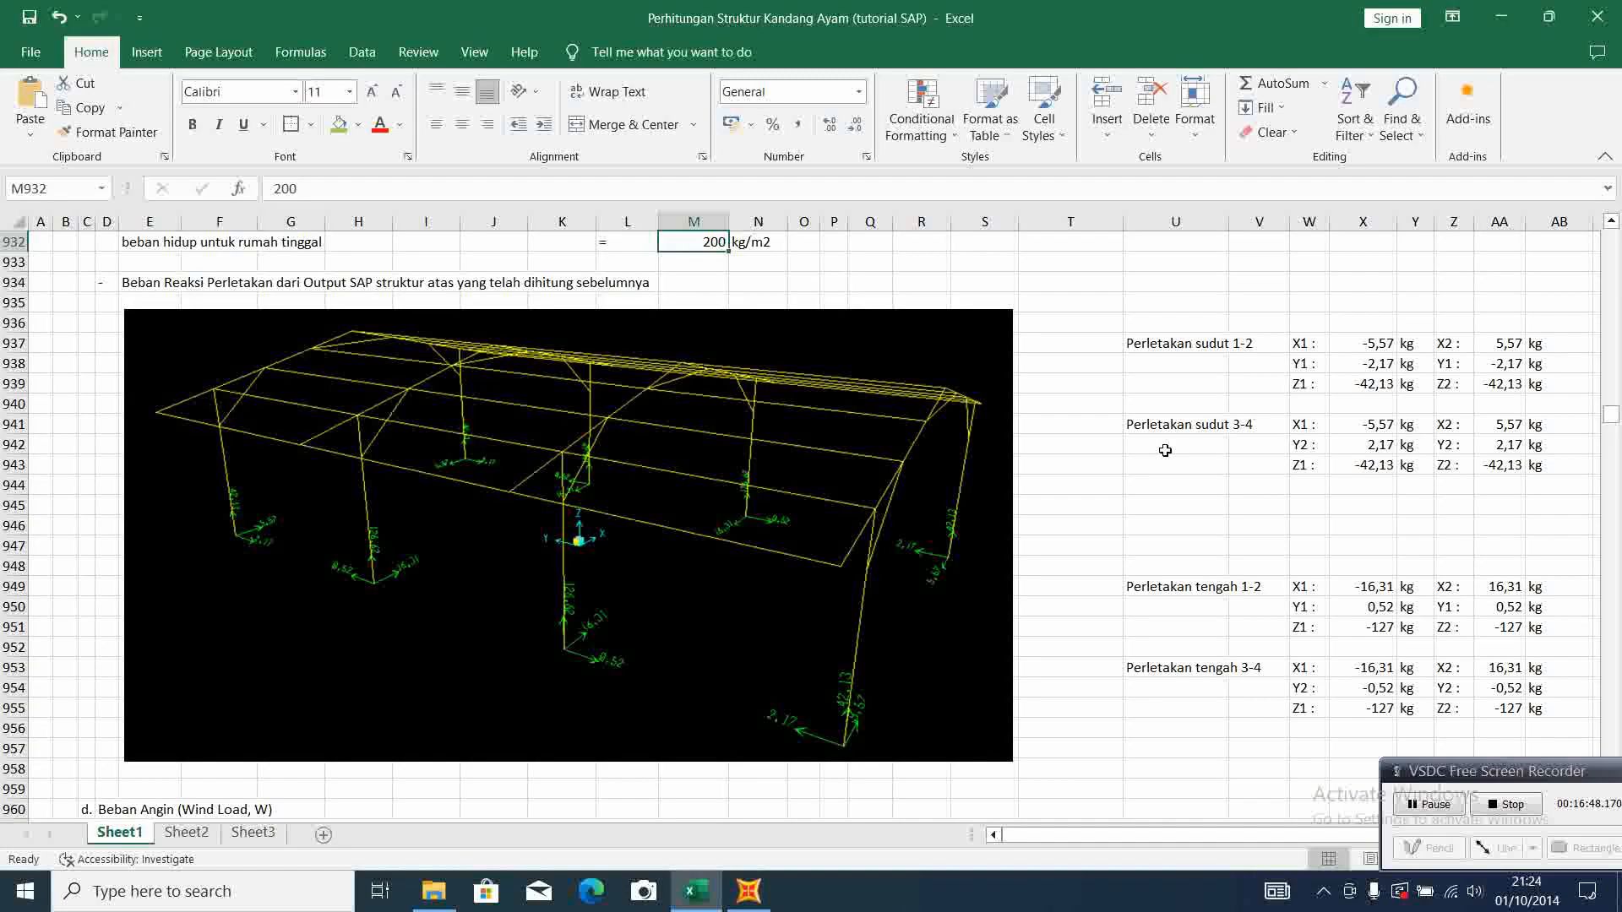
pyautogui.click(749, 892)
pyautogui.press('Tab')
pyautogui.write('-')
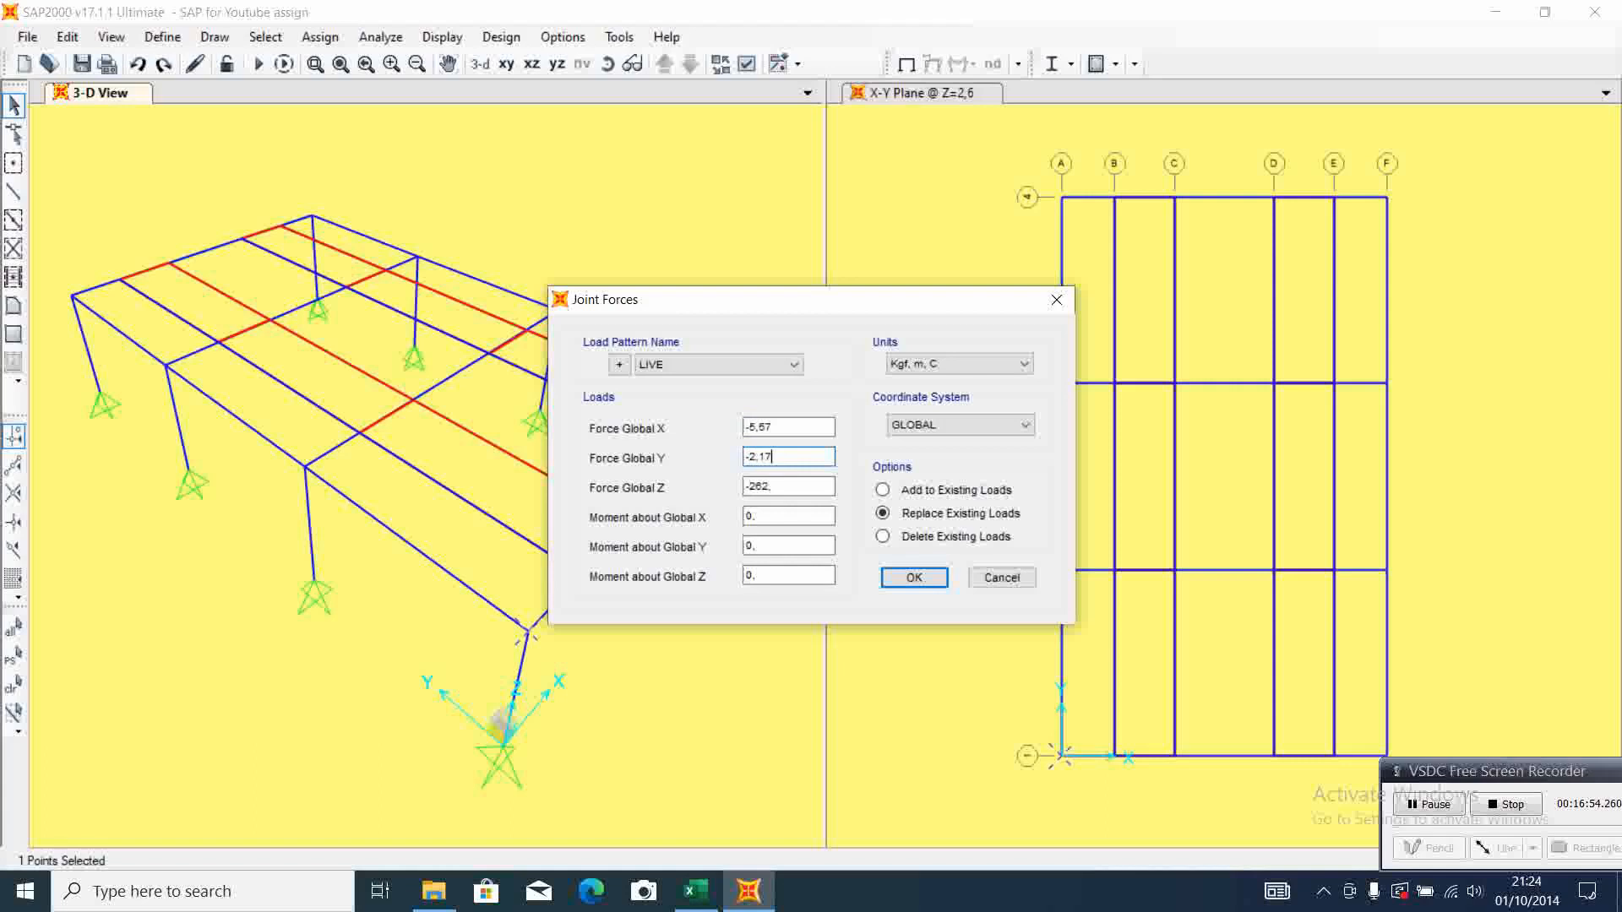
# Set Force Global Z to -42,13 from the Excel sheet and apply the LIVE joint forces to the A-1 joint
pyautogui.click(697, 892)
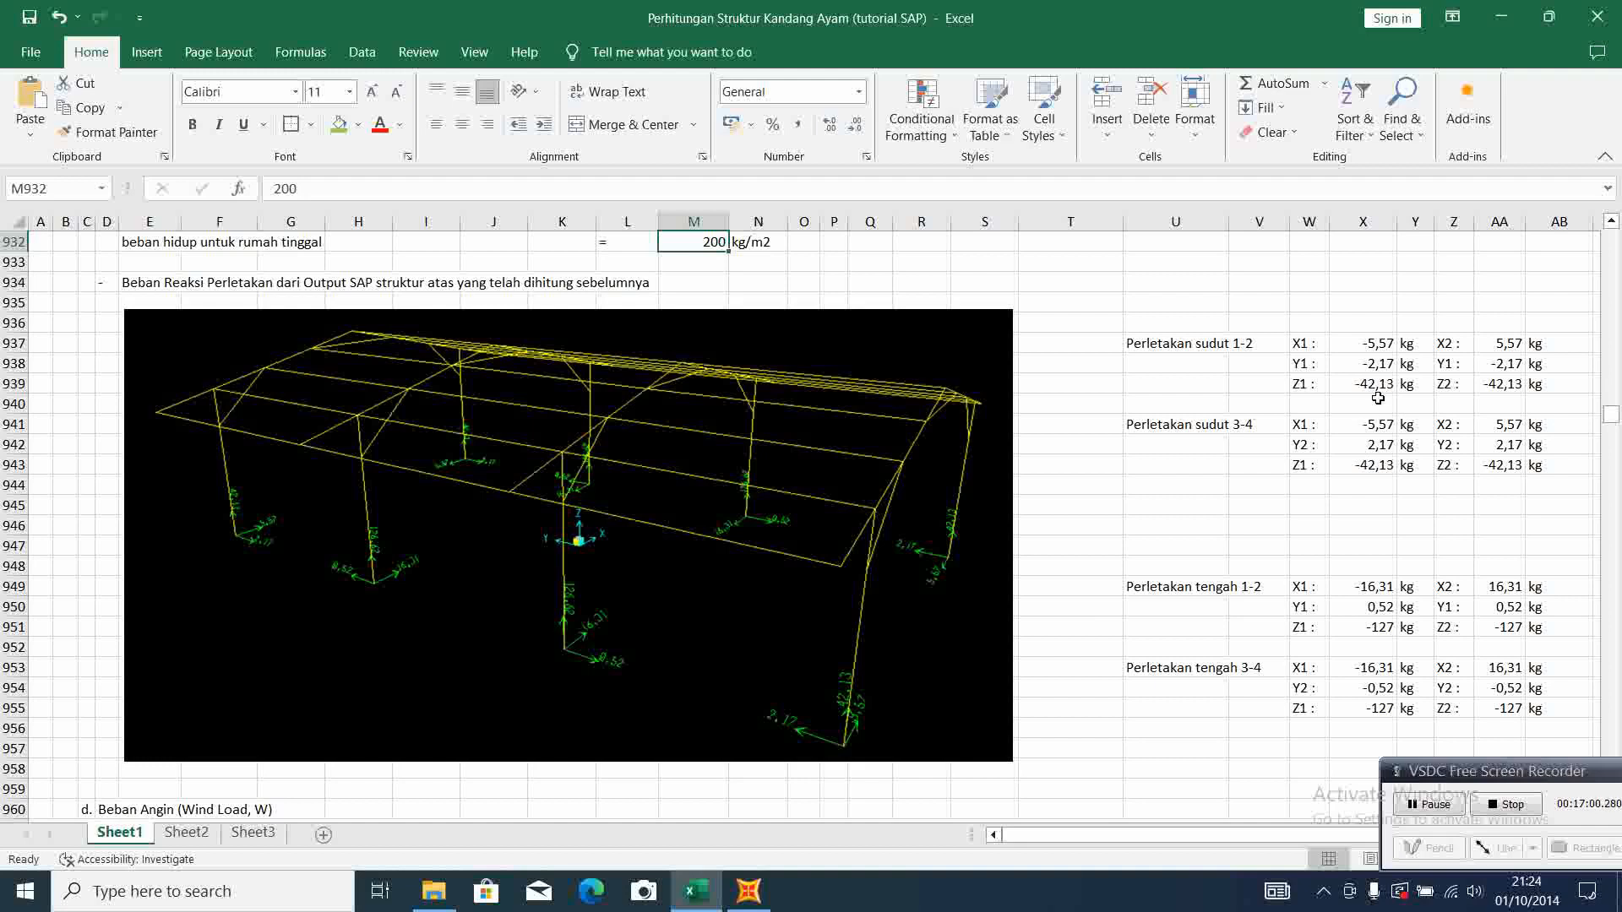
pyautogui.click(748, 892)
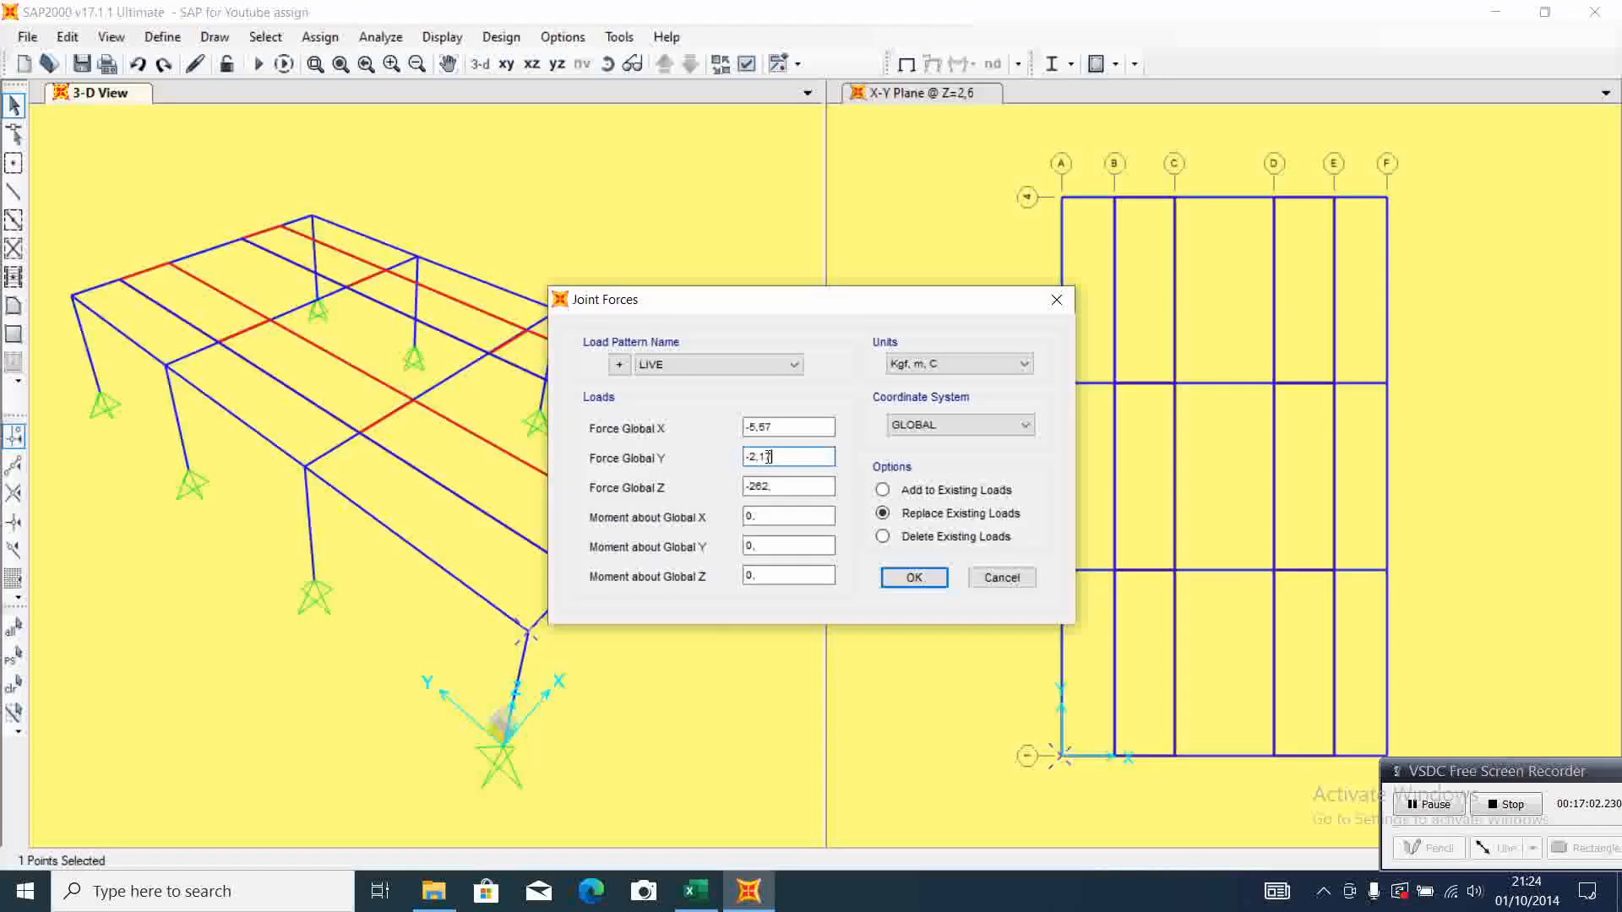
pyautogui.press('Tab')
pyautogui.write('-')
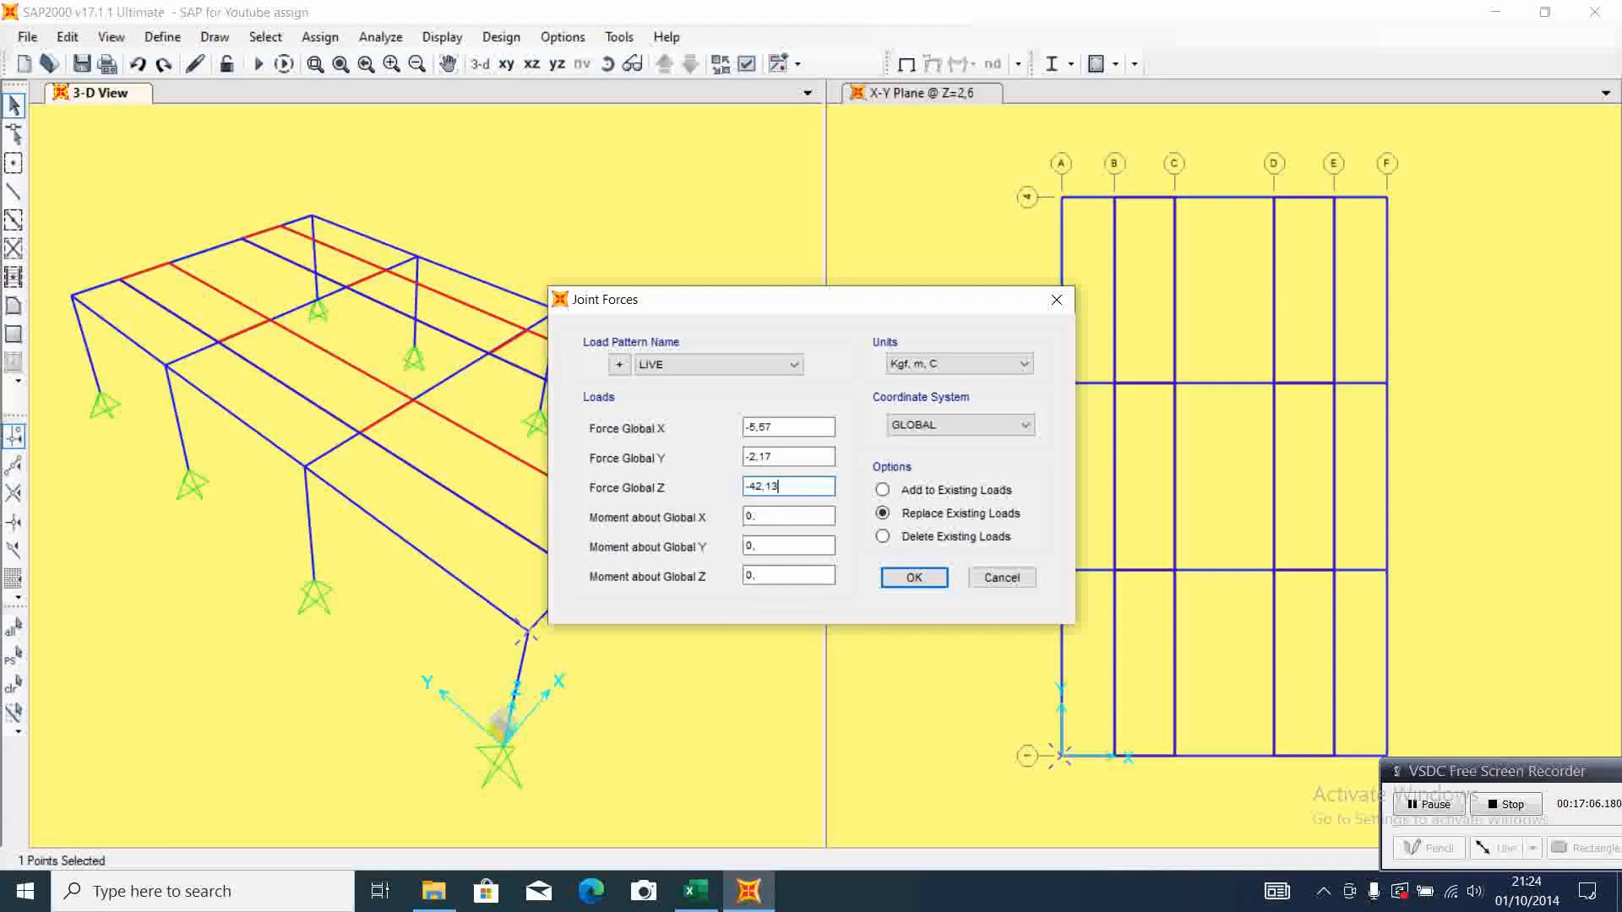
pyautogui.click(693, 894)
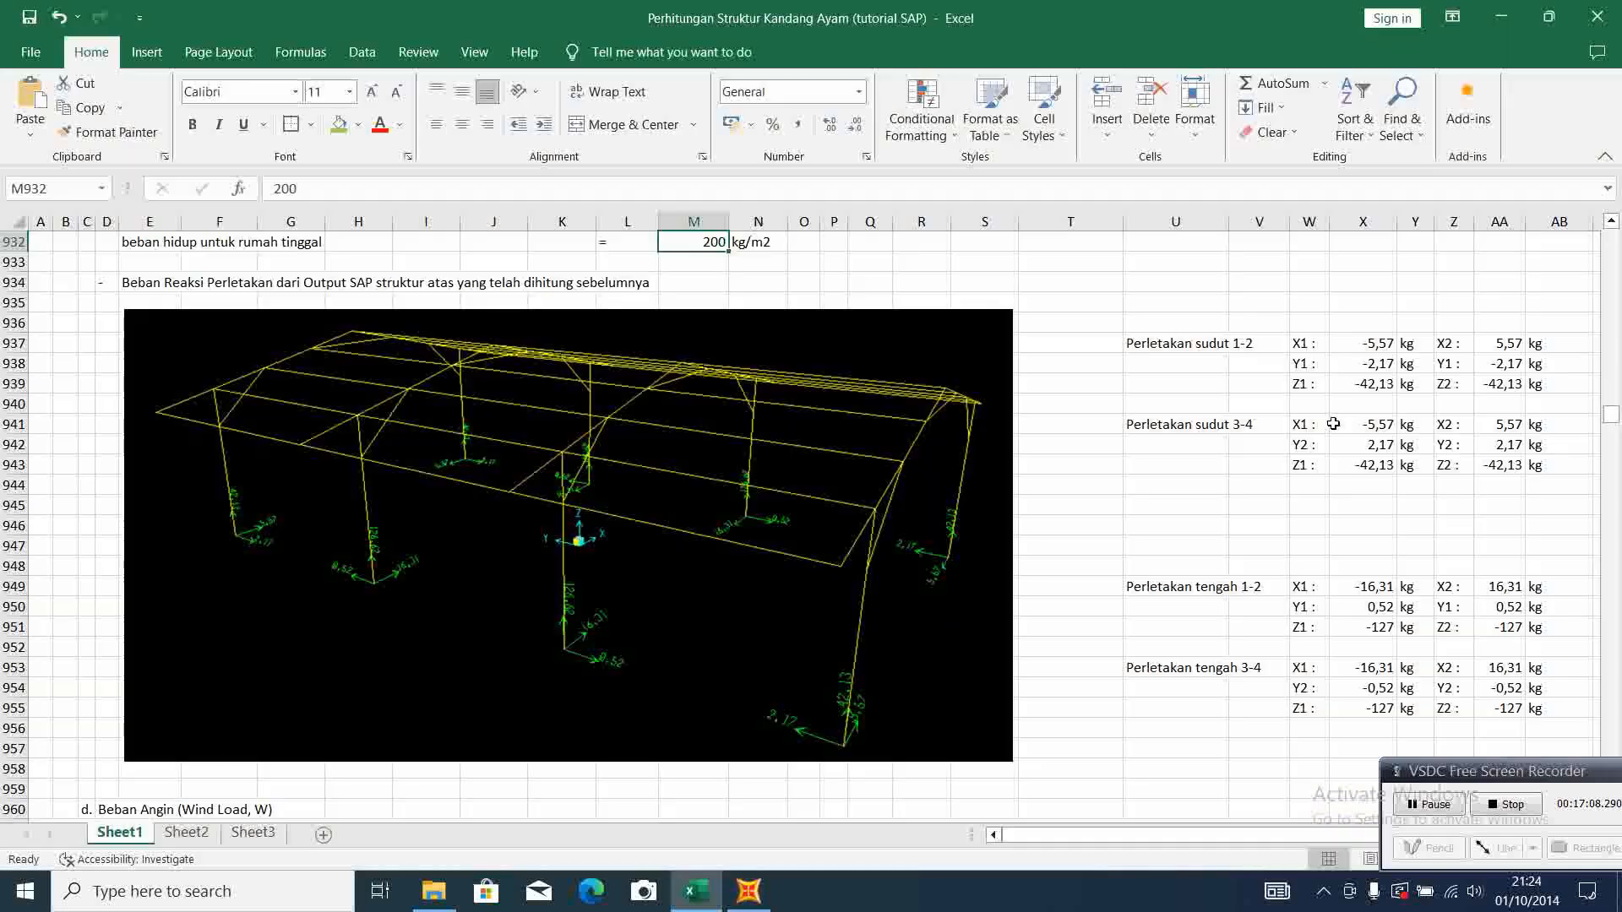
pyautogui.click(764, 900)
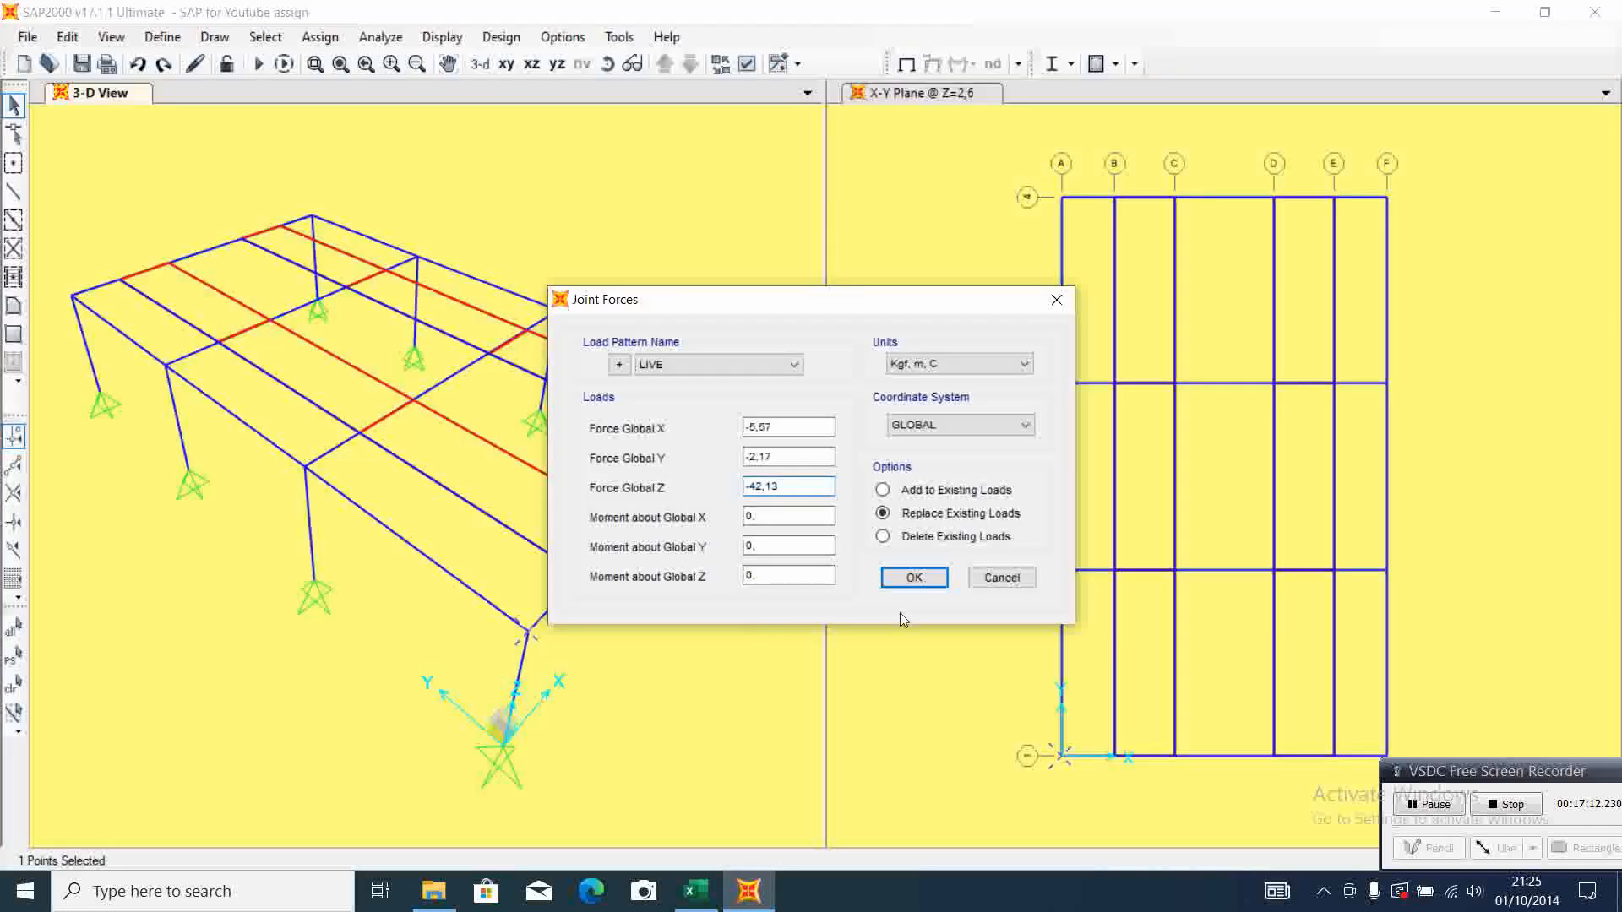
pyautogui.click(912, 578)
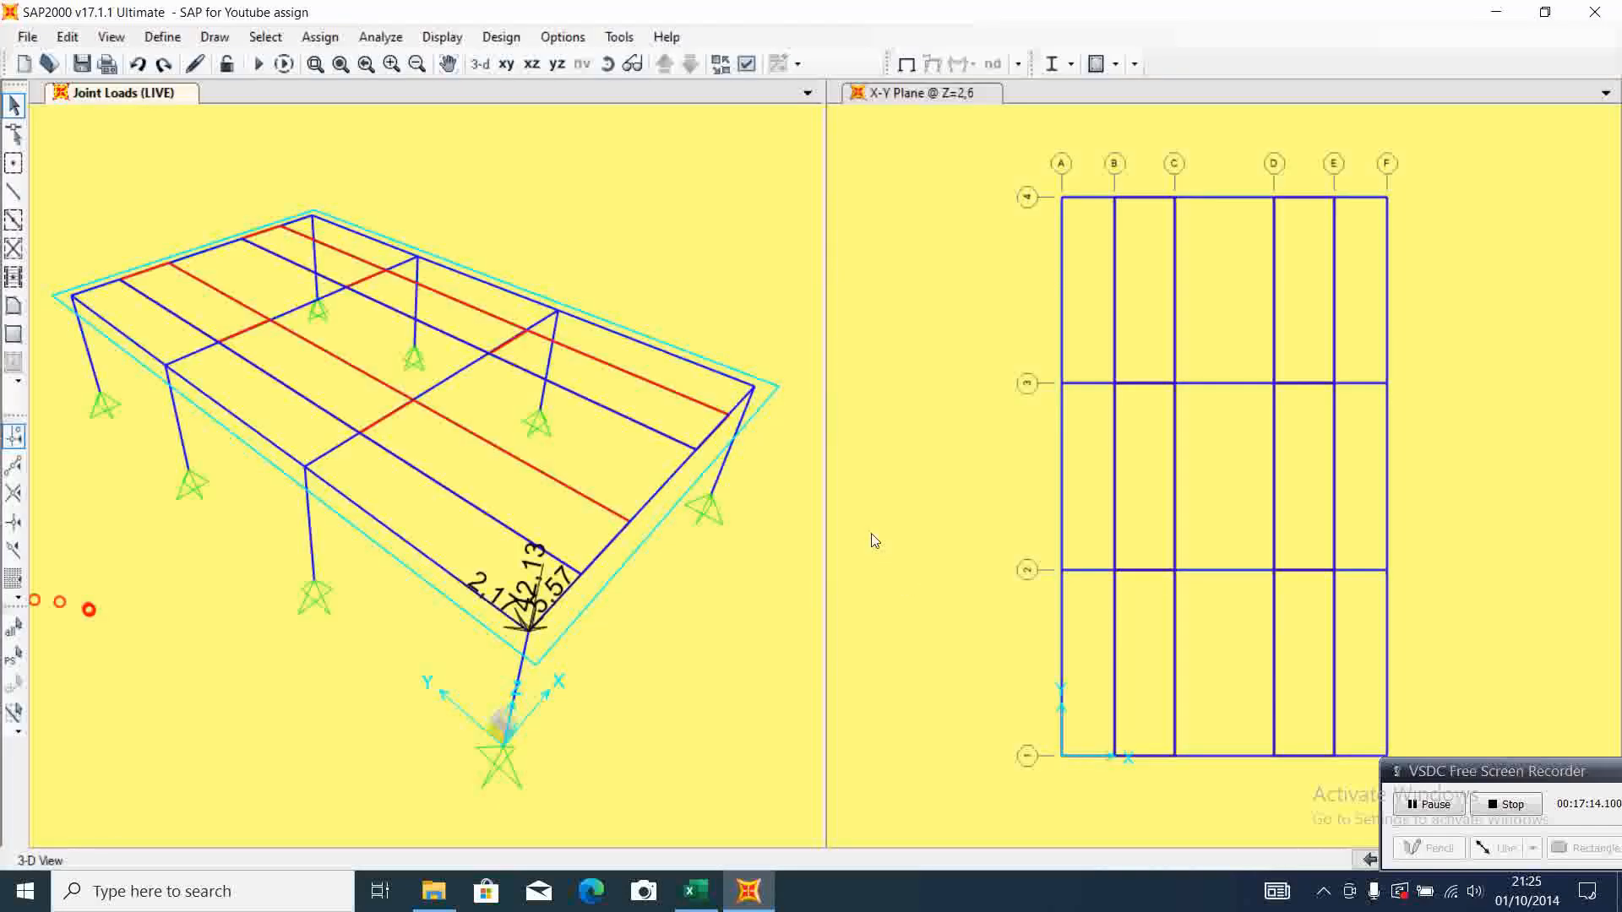
# Assign LIVE joint forces X 5,57, Y -2,17 and Z -42,13 to the F-1 column-top joint, checking Excel's corner support 1-2 reactions
pyautogui.click(757, 389)
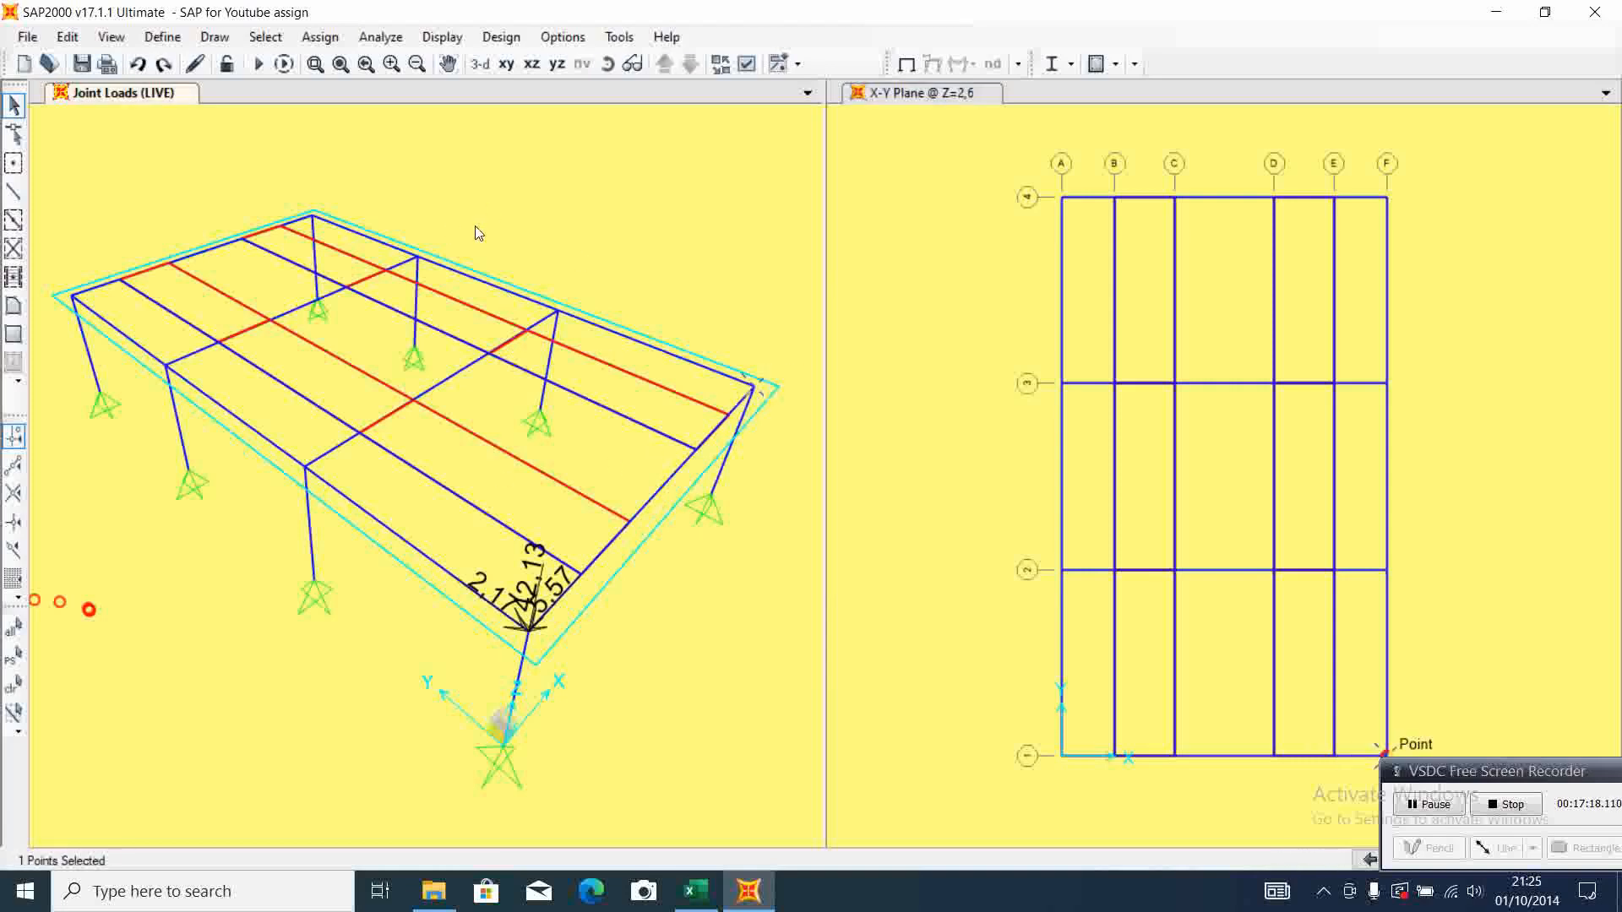
pyautogui.click(320, 37)
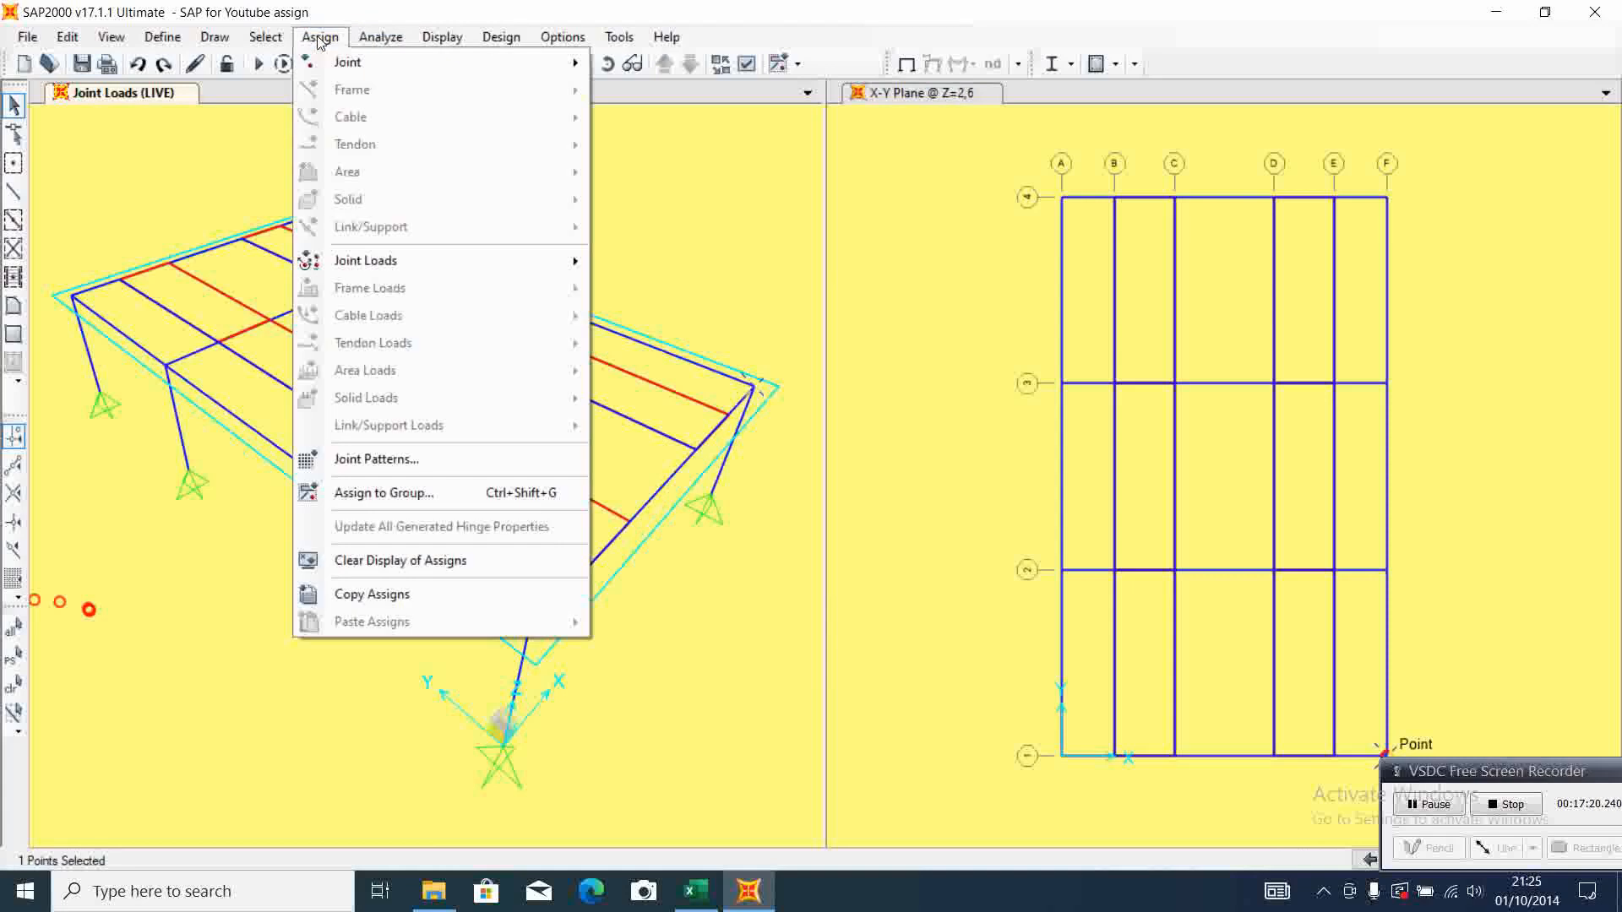
pyautogui.moveTo(454, 266)
pyautogui.click(662, 265)
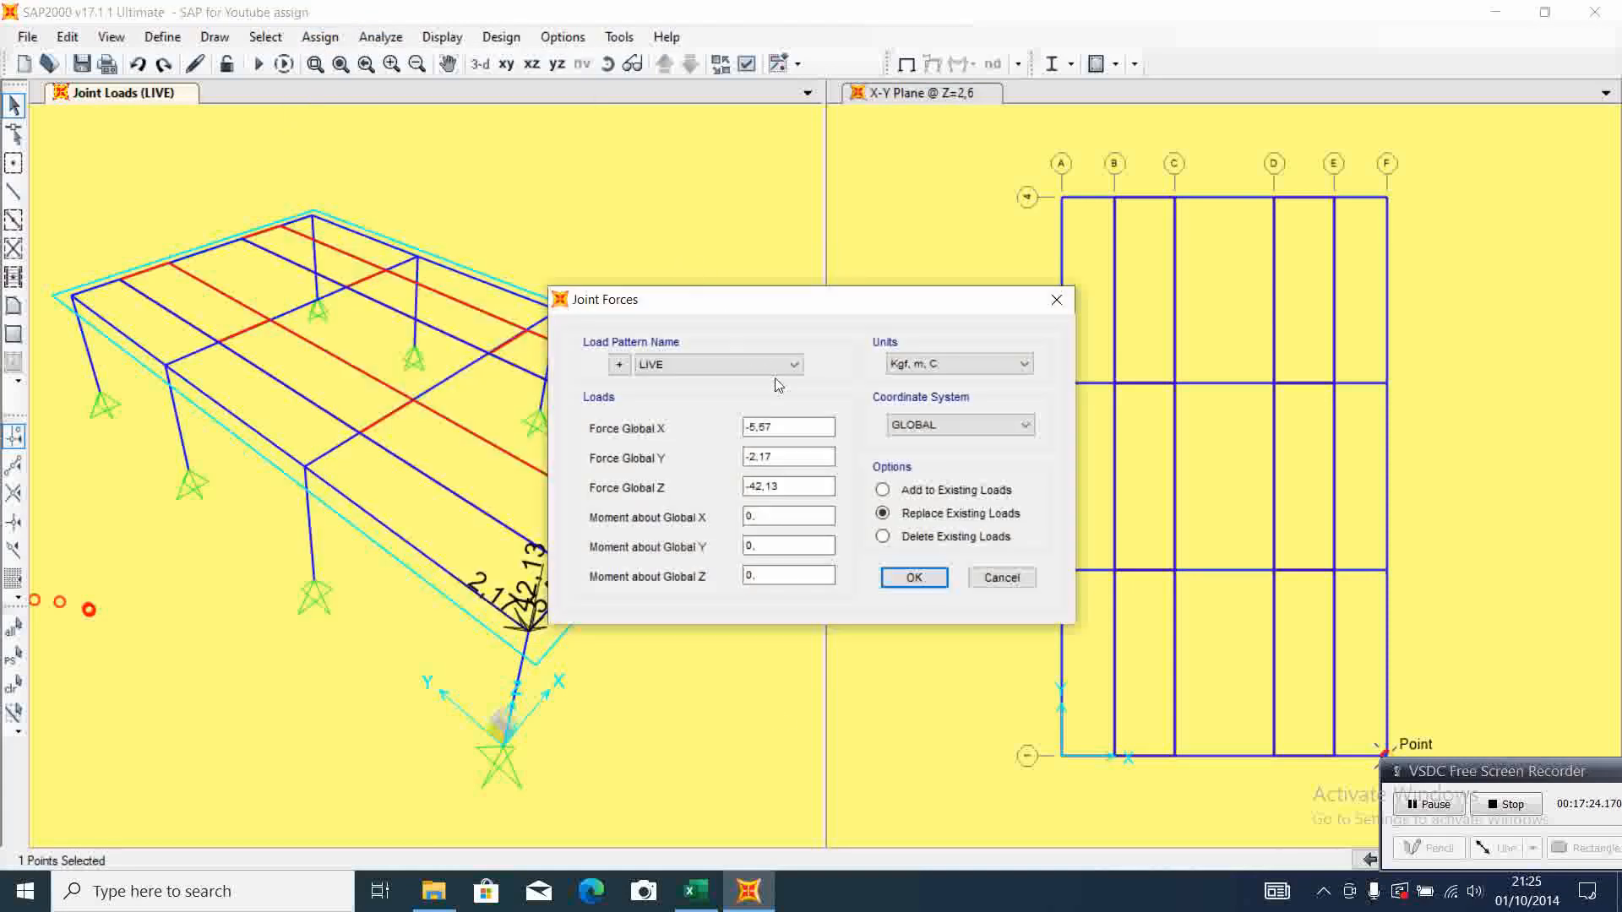
pyautogui.click(695, 892)
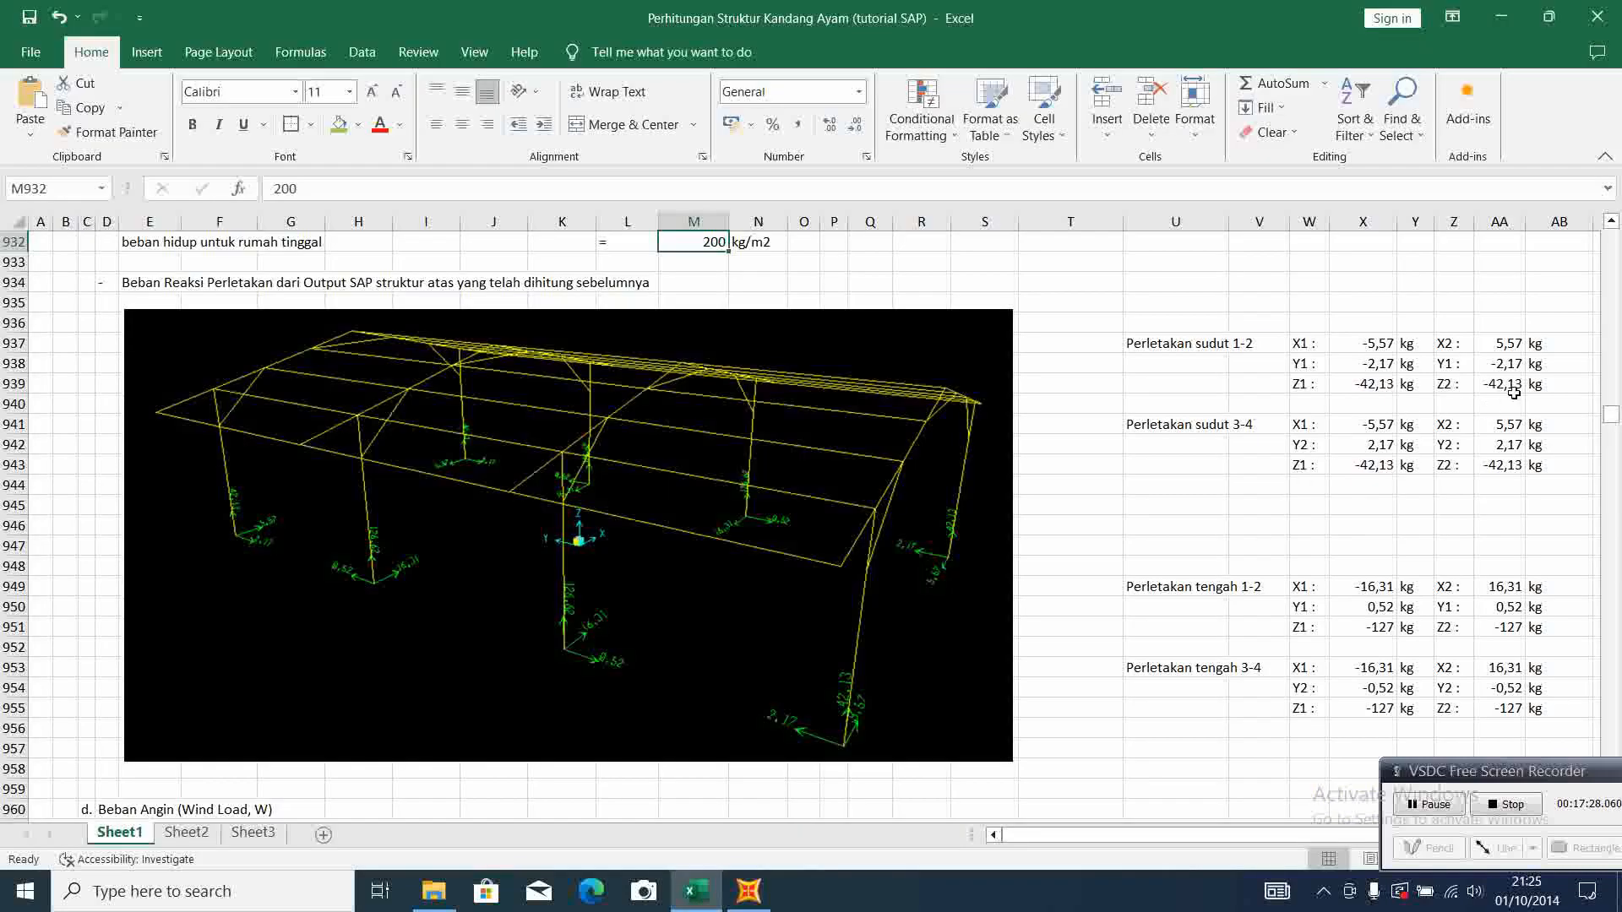
pyautogui.click(747, 891)
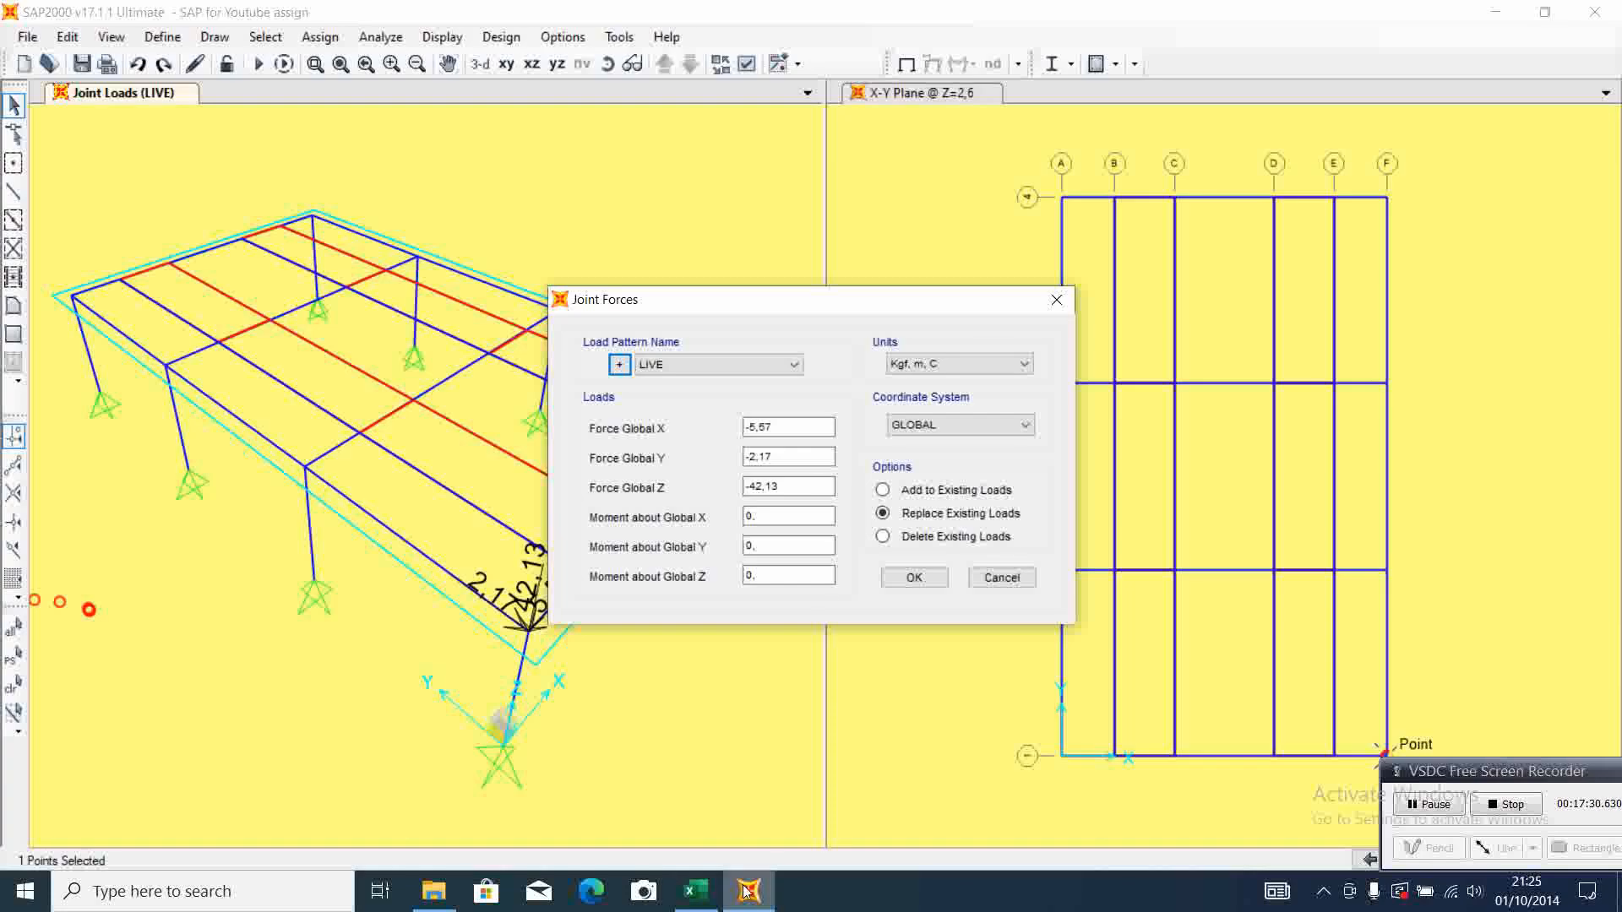
pyautogui.click(752, 427)
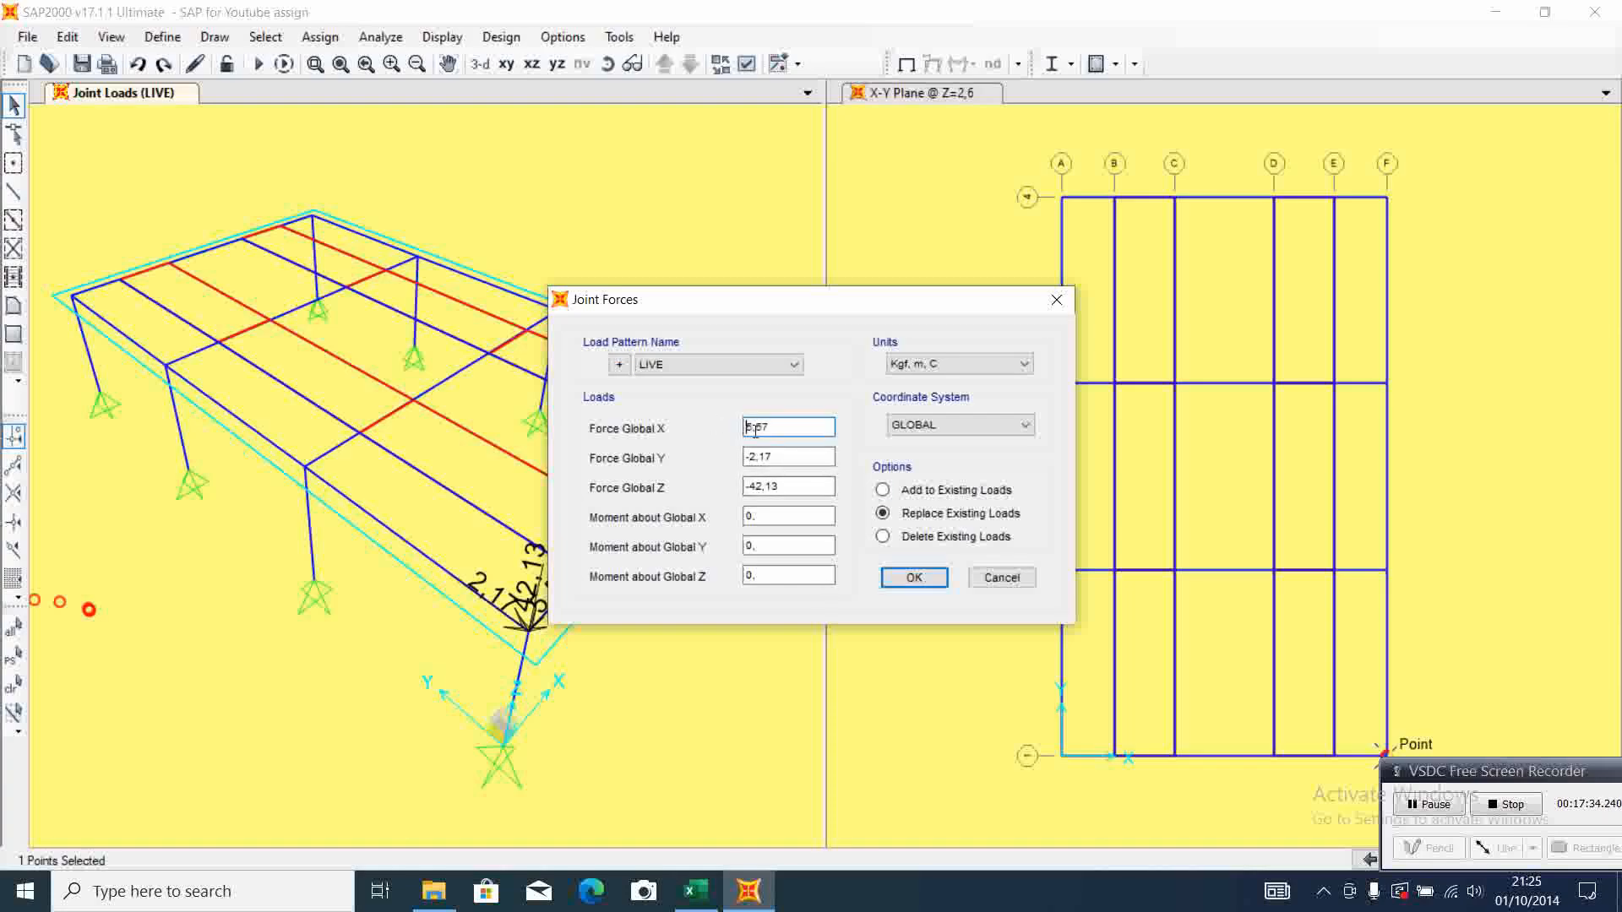
pyautogui.click(913, 578)
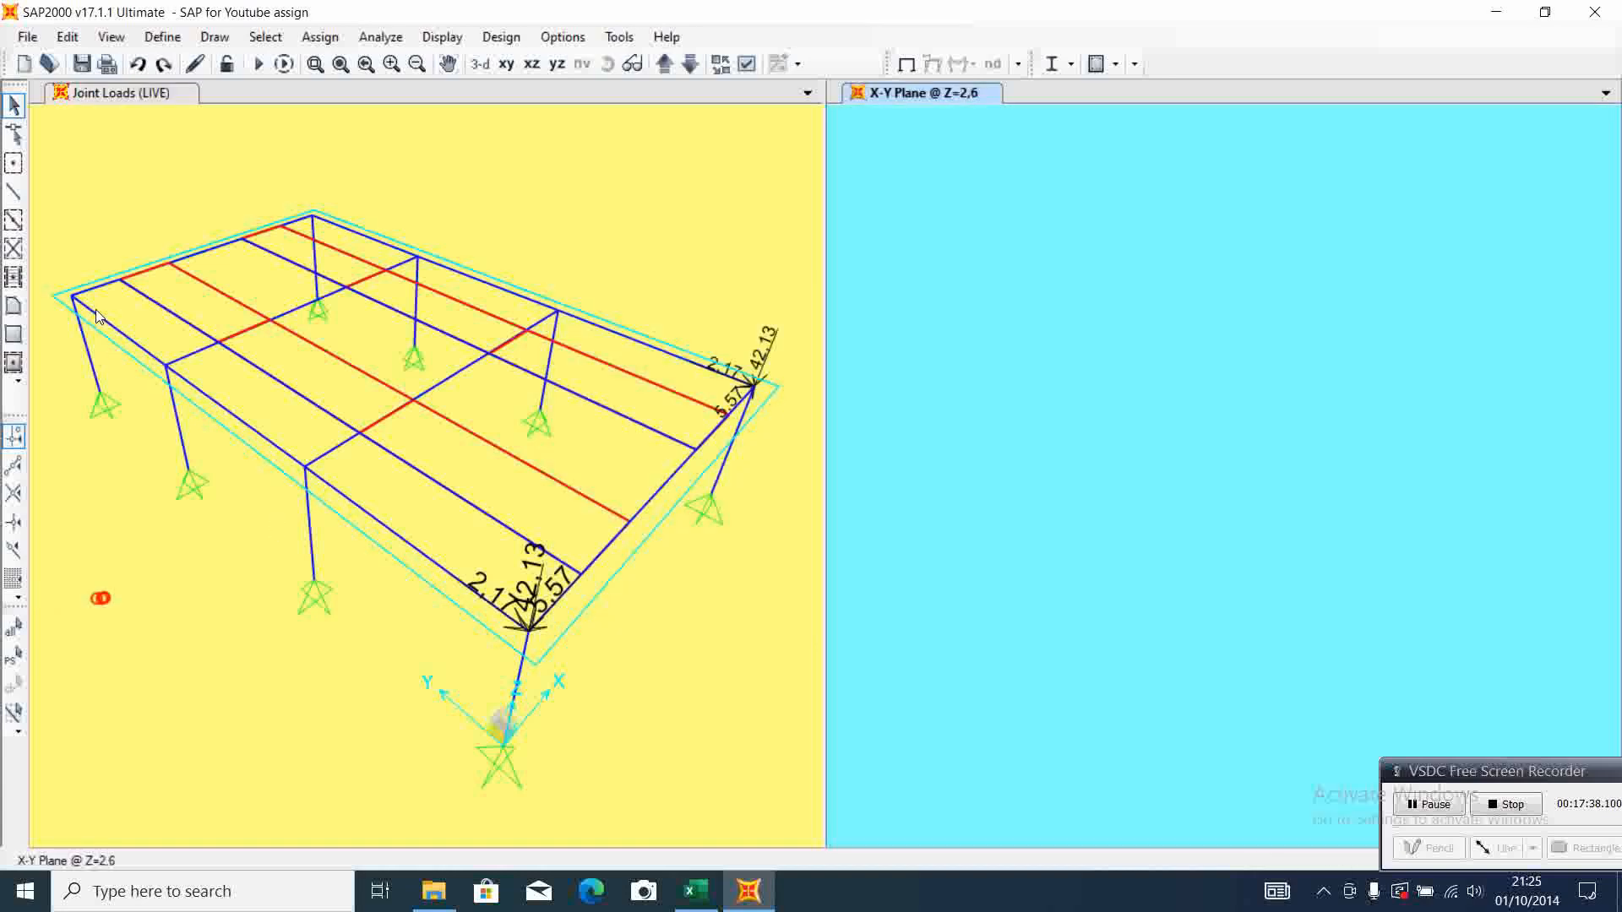
# Assign LIVE joint forces X -5,57, Y 2,17 and Z -42,13 to the A-4 column-top joint, checking Excel's corner support 3-4 reactions
pyautogui.click(75, 299)
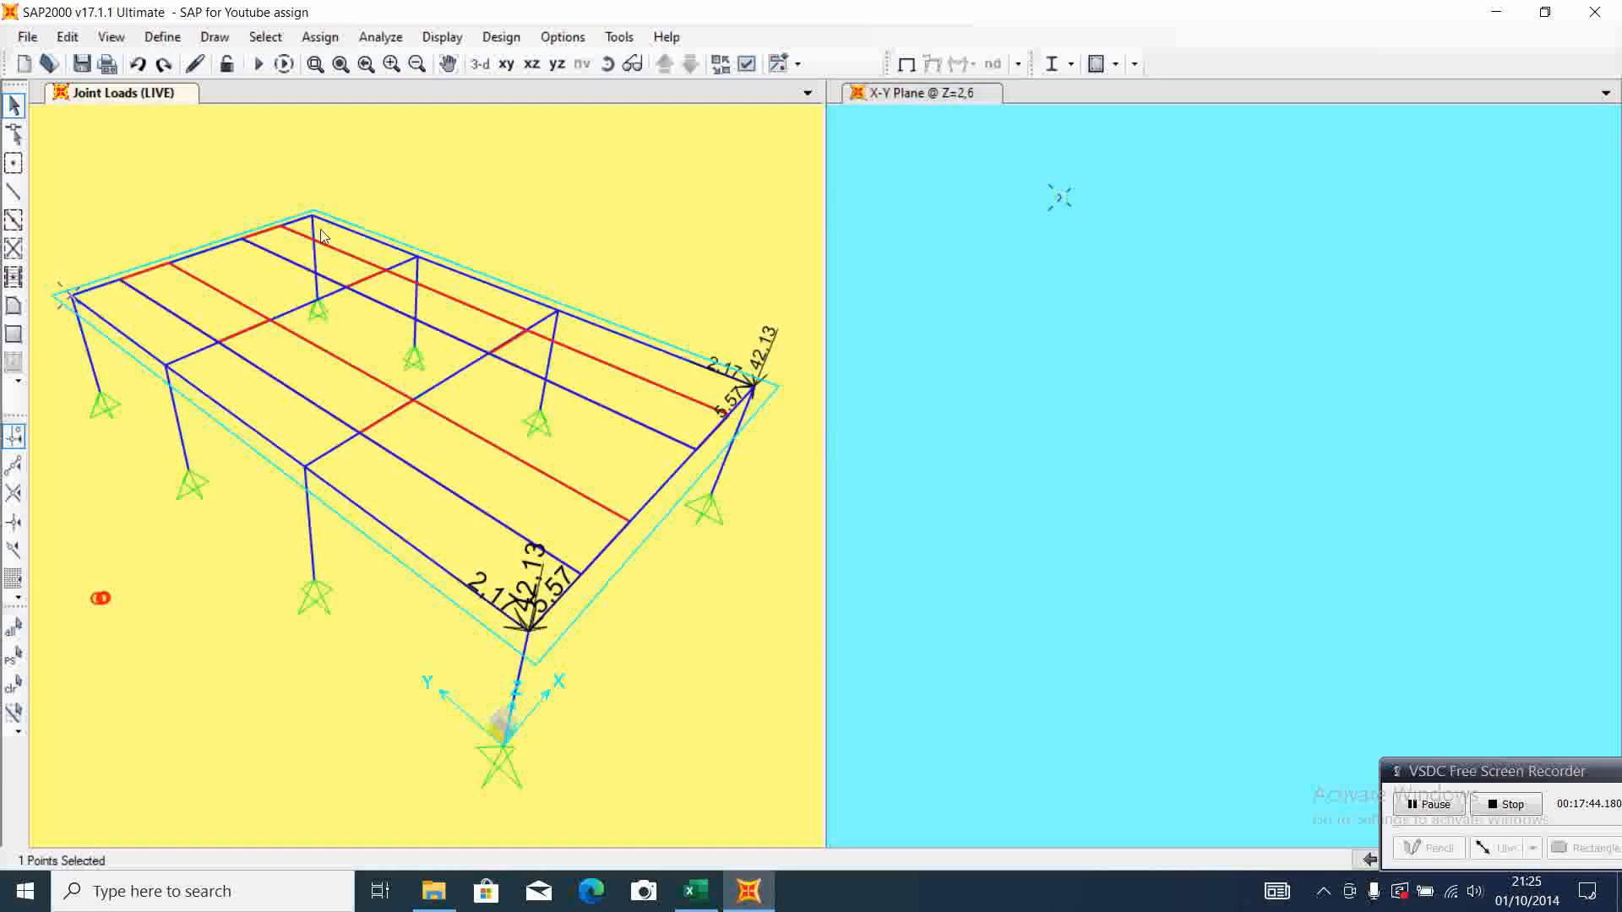
pyautogui.click(323, 38)
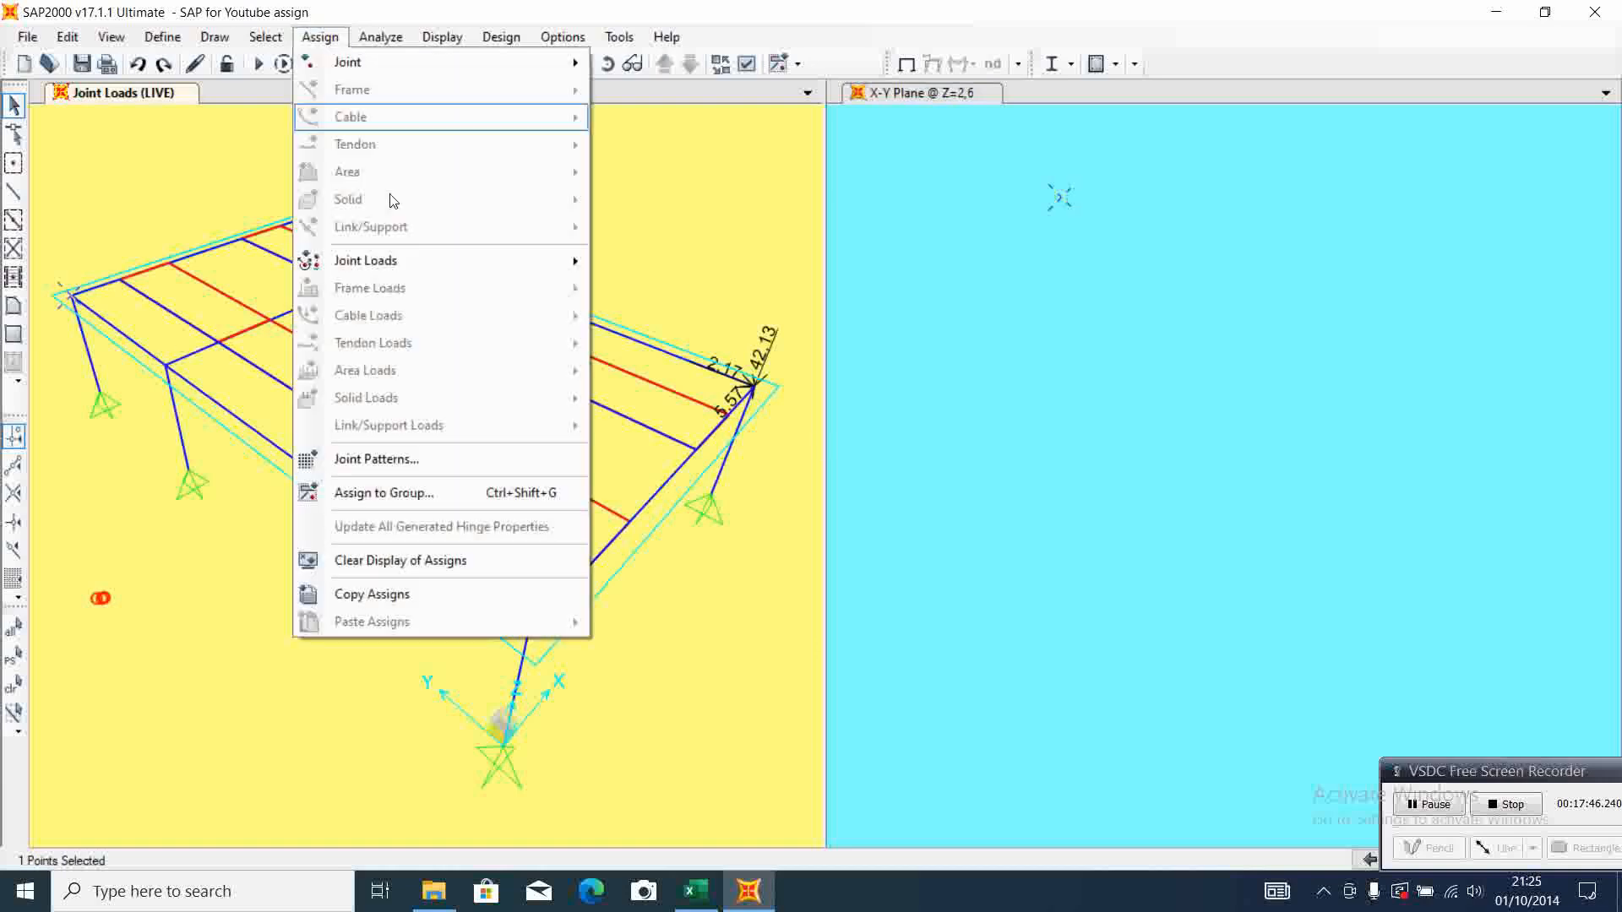
pyautogui.moveTo(431, 261)
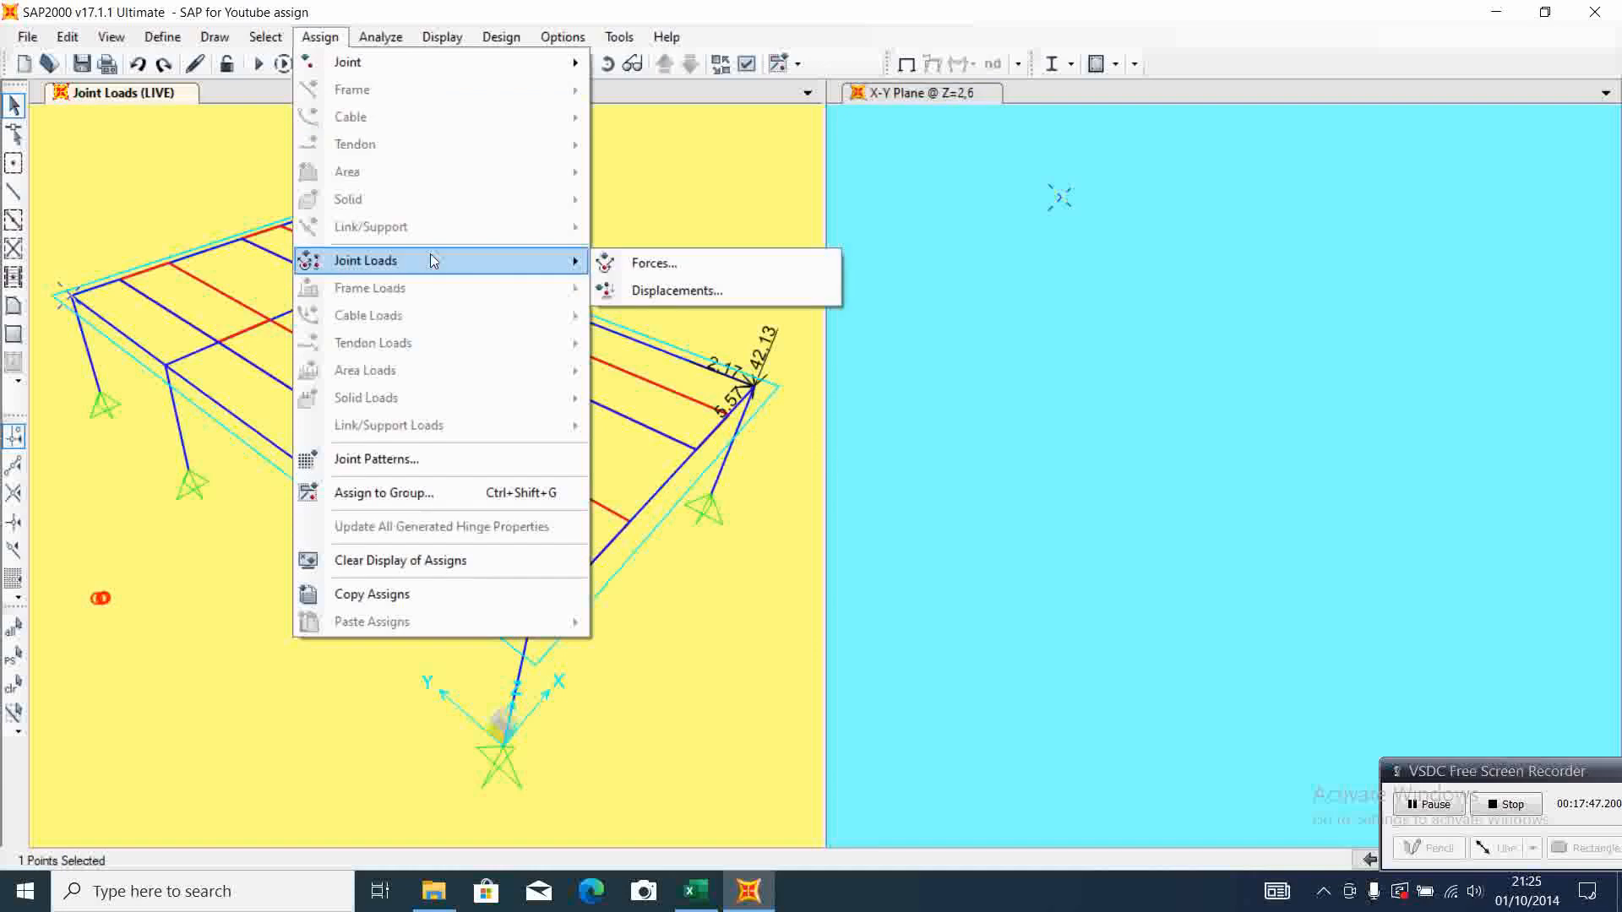
pyautogui.click(717, 269)
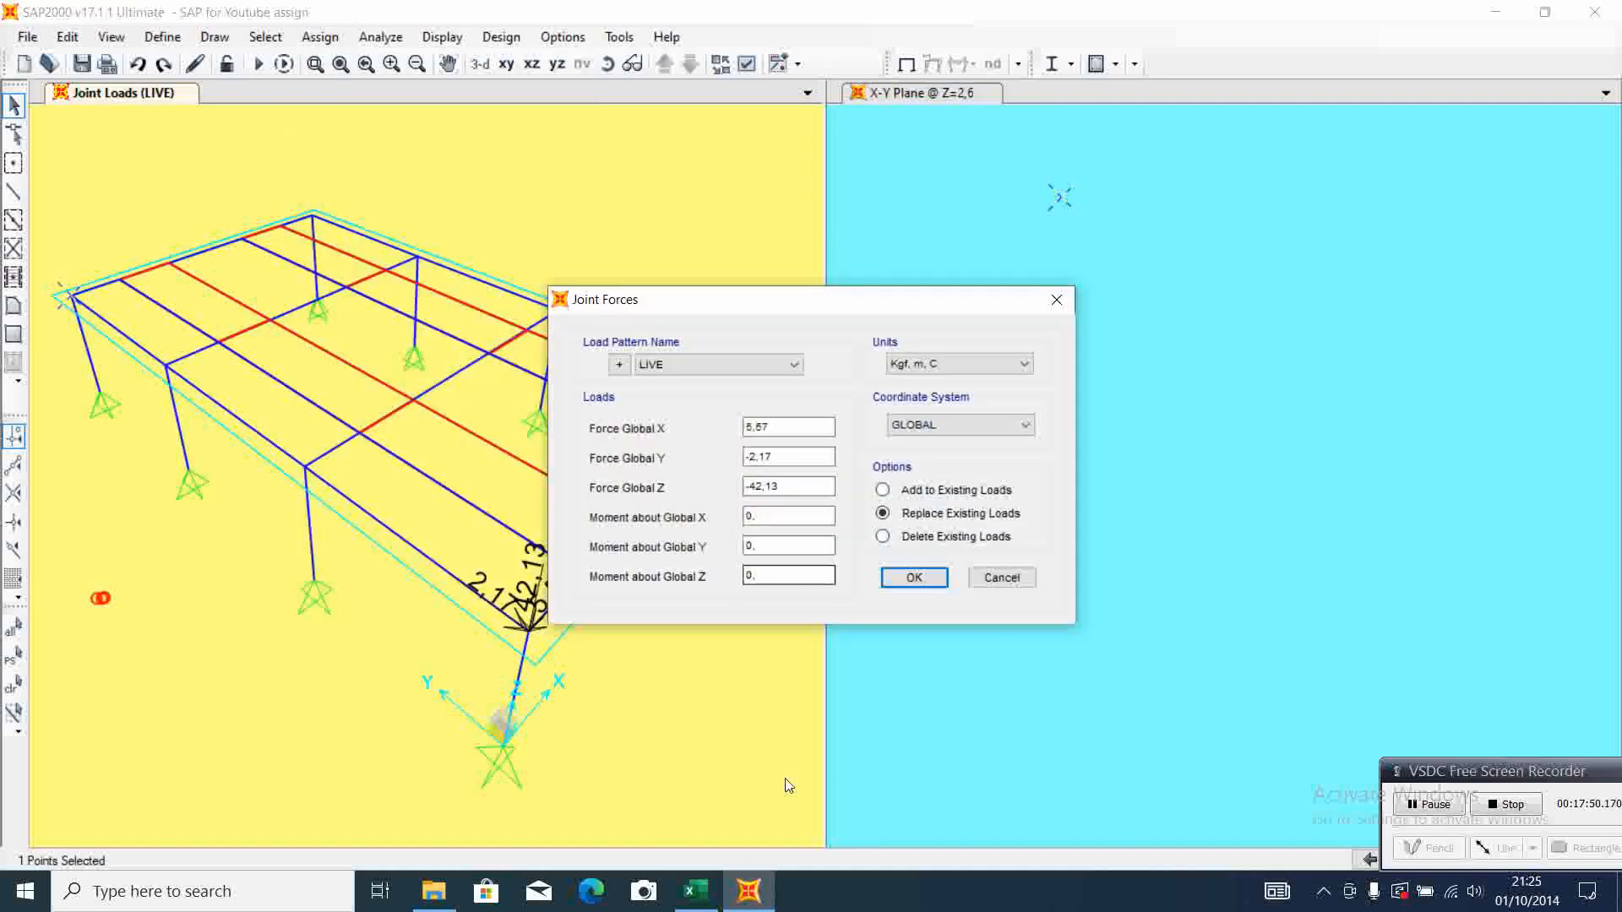
pyautogui.click(695, 891)
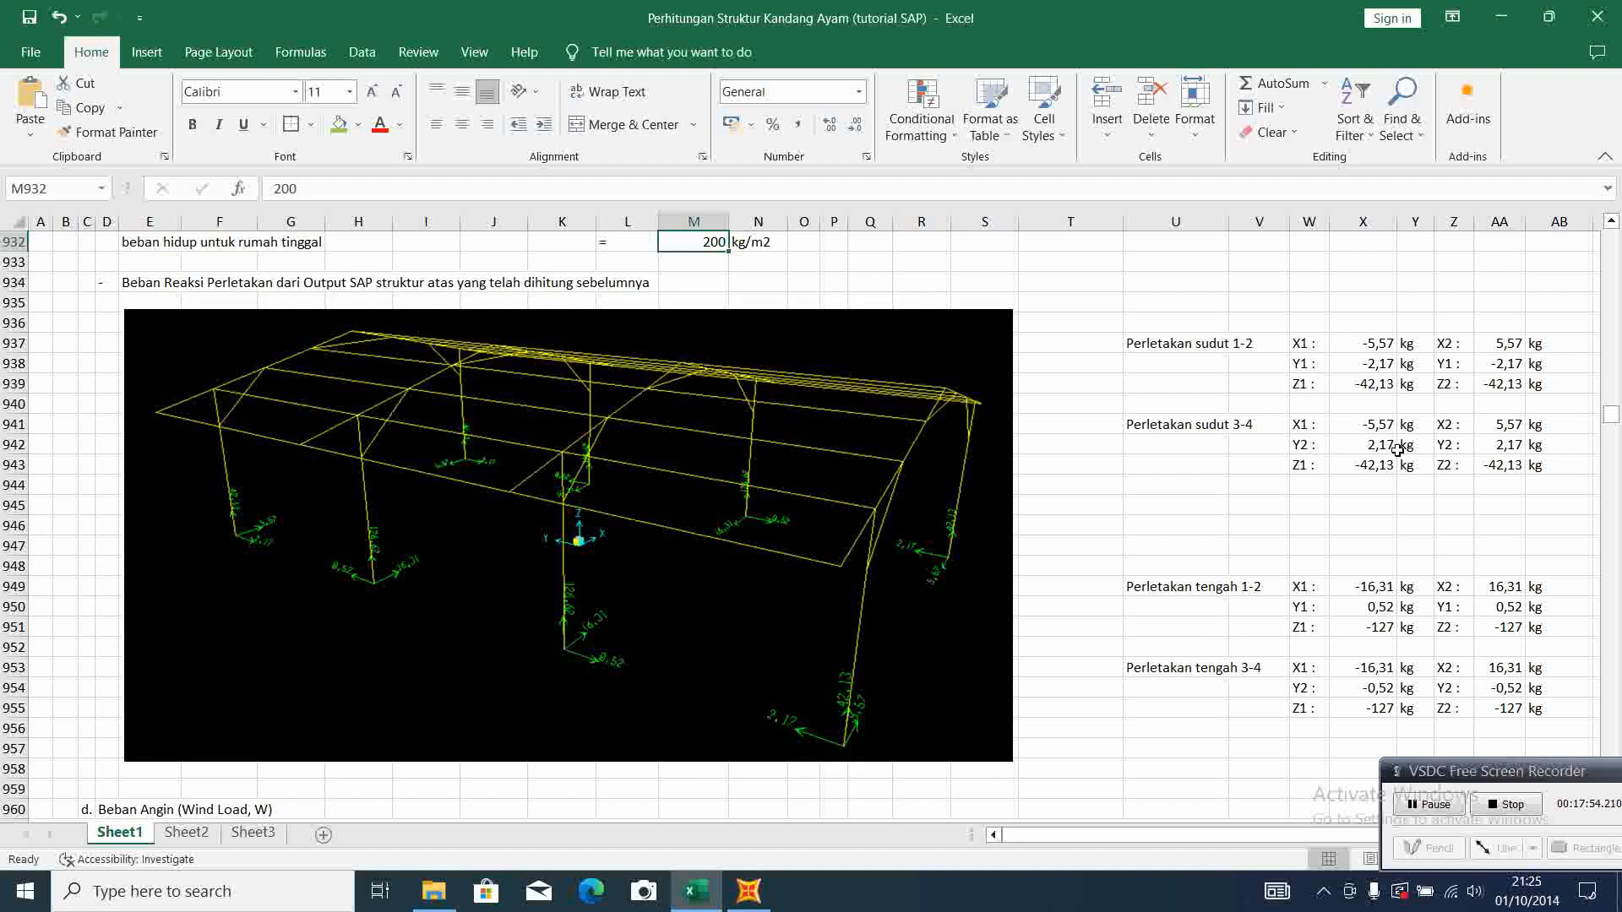
pyautogui.click(750, 891)
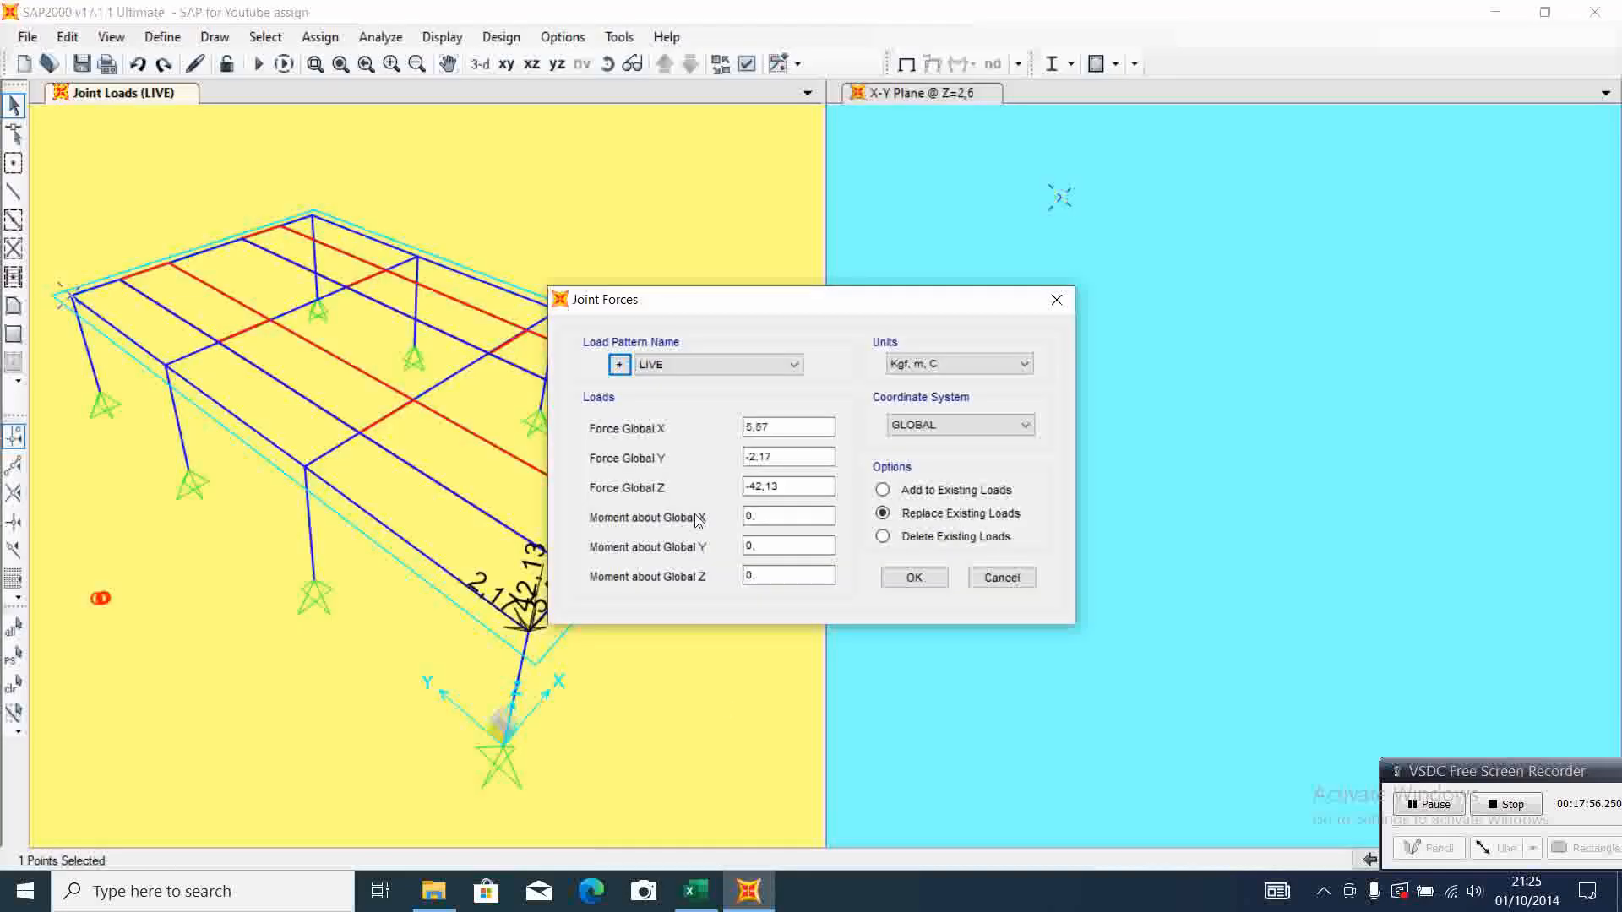
pyautogui.click(752, 453)
pyautogui.click(748, 429)
pyautogui.write('-')
pyautogui.click(748, 456)
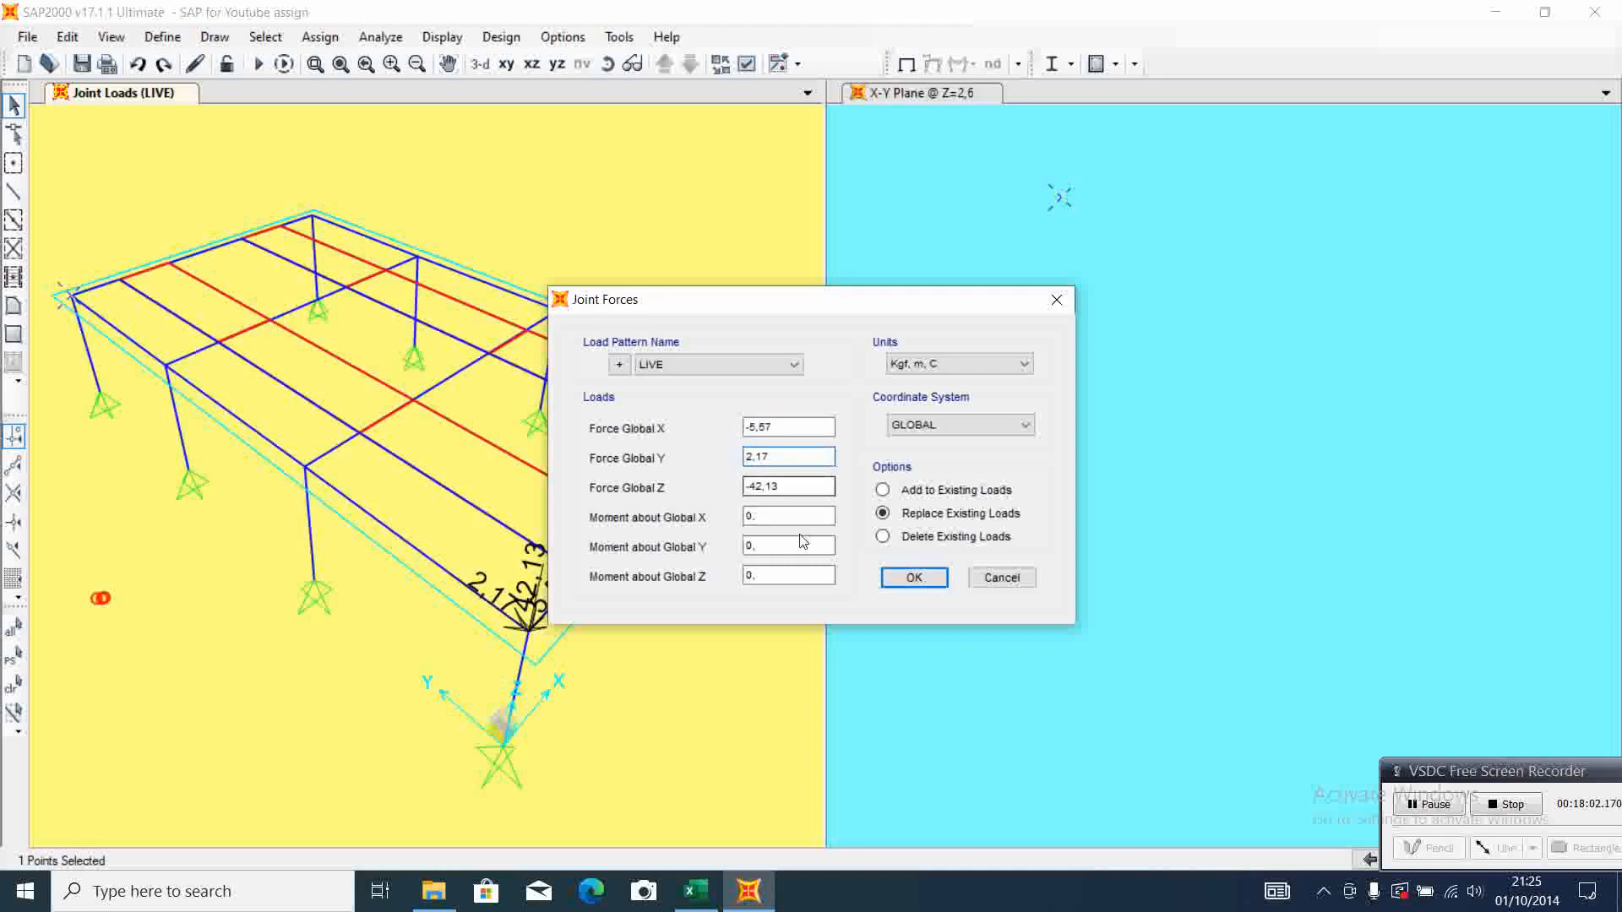
pyautogui.click(913, 577)
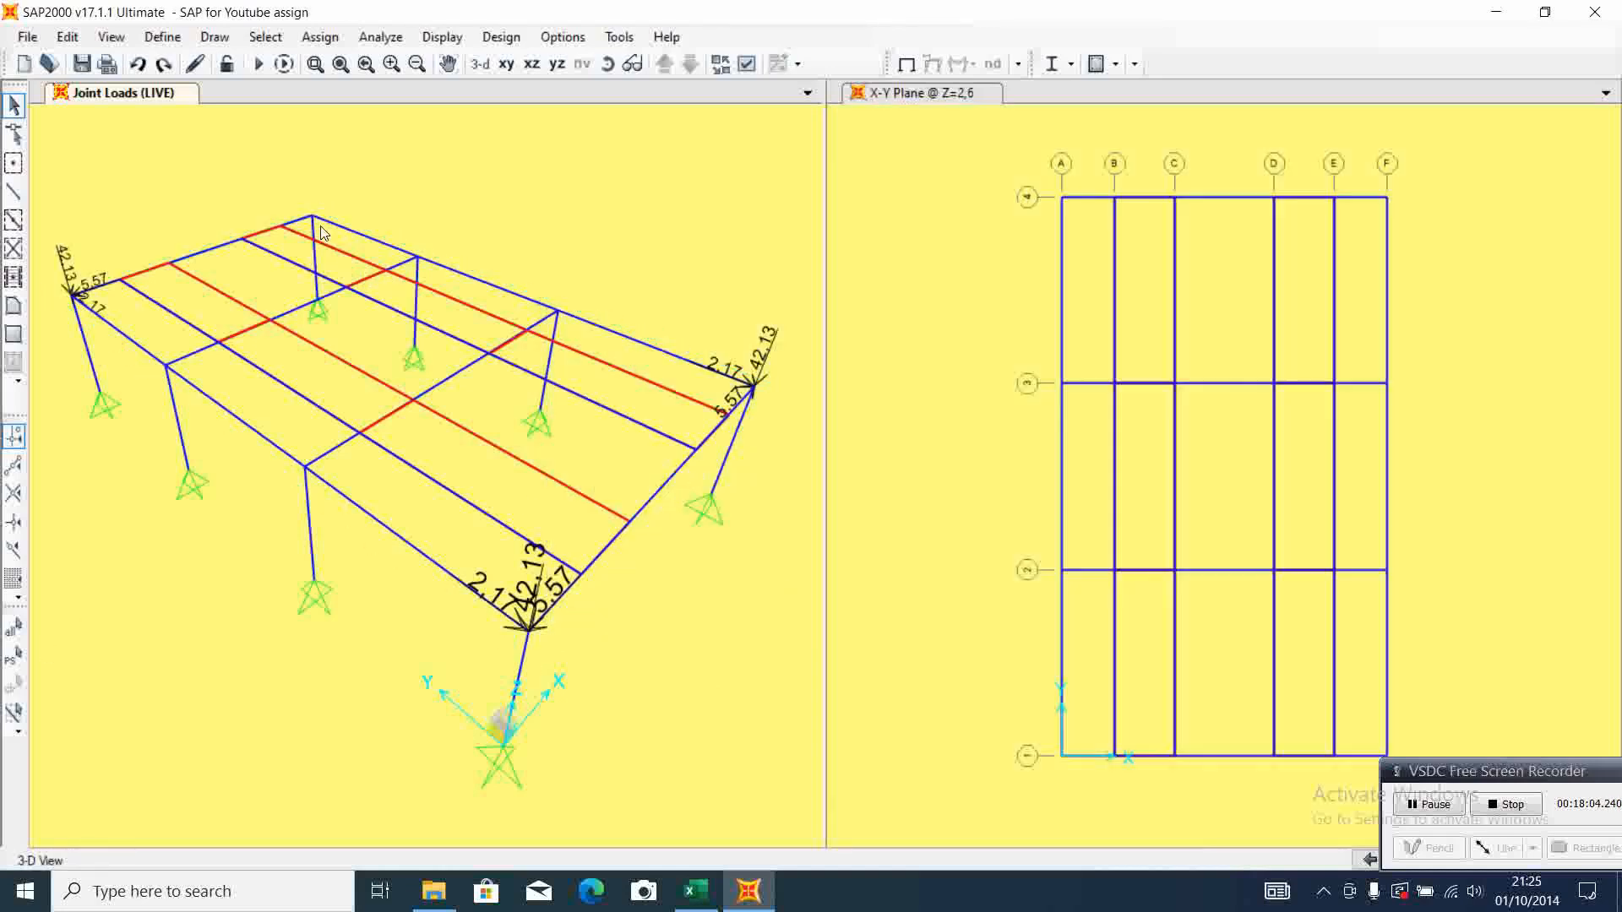
# Assign LIVE joint forces X 5,57, Y 2,17 and Z -42,13 to the F-4 column-top joint, checking Excel's corner support 3-4 reactions
pyautogui.click(311, 216)
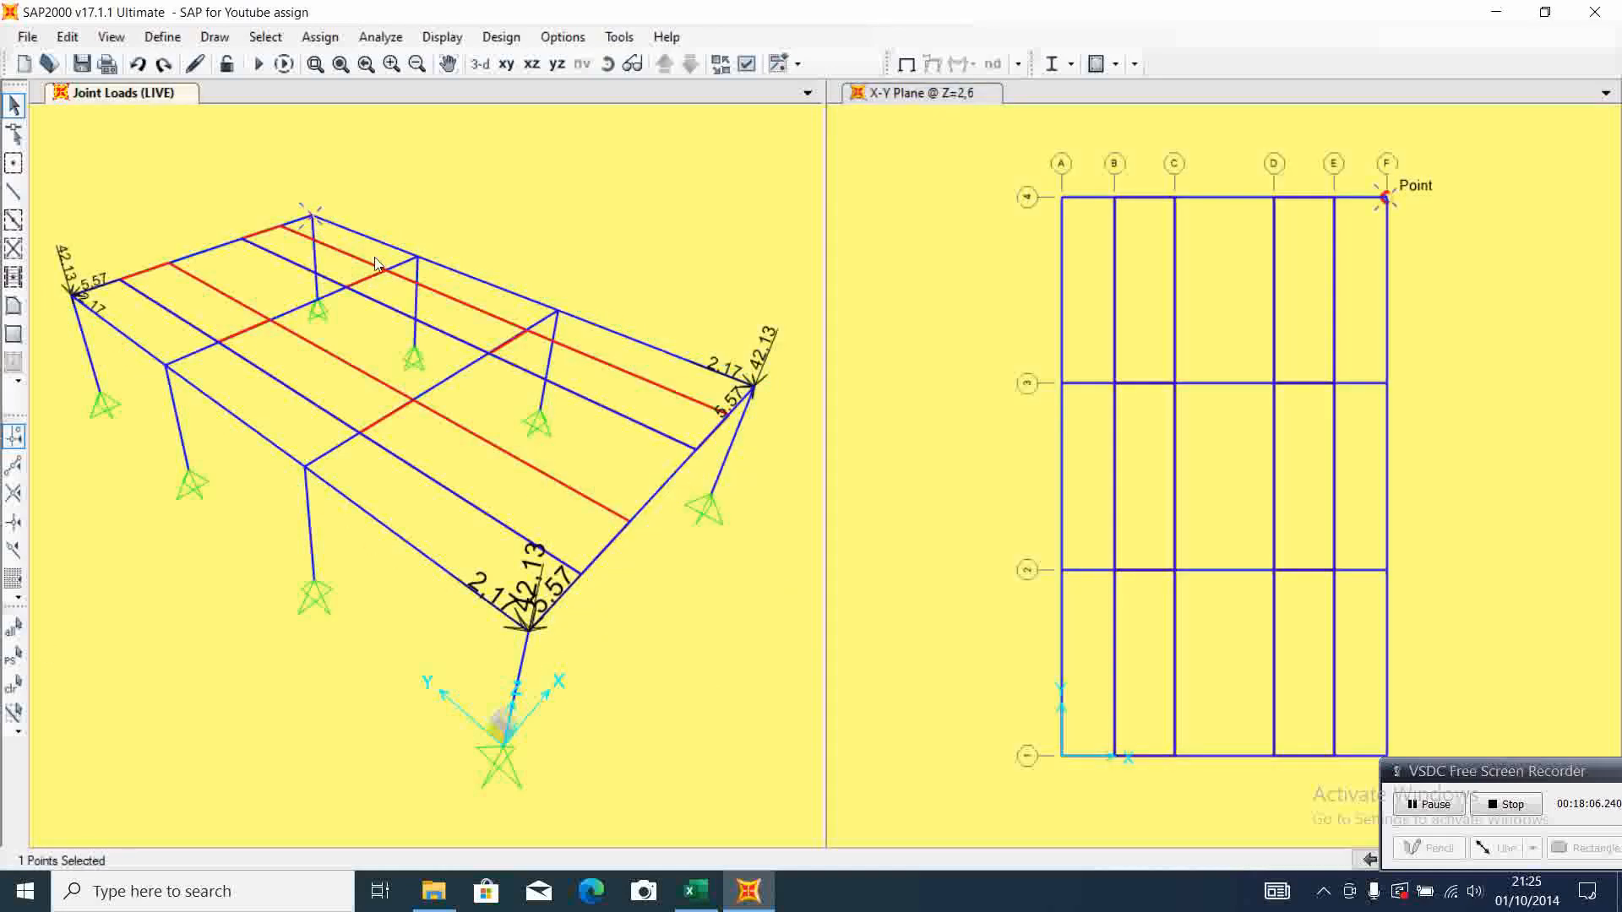
pyautogui.click(320, 37)
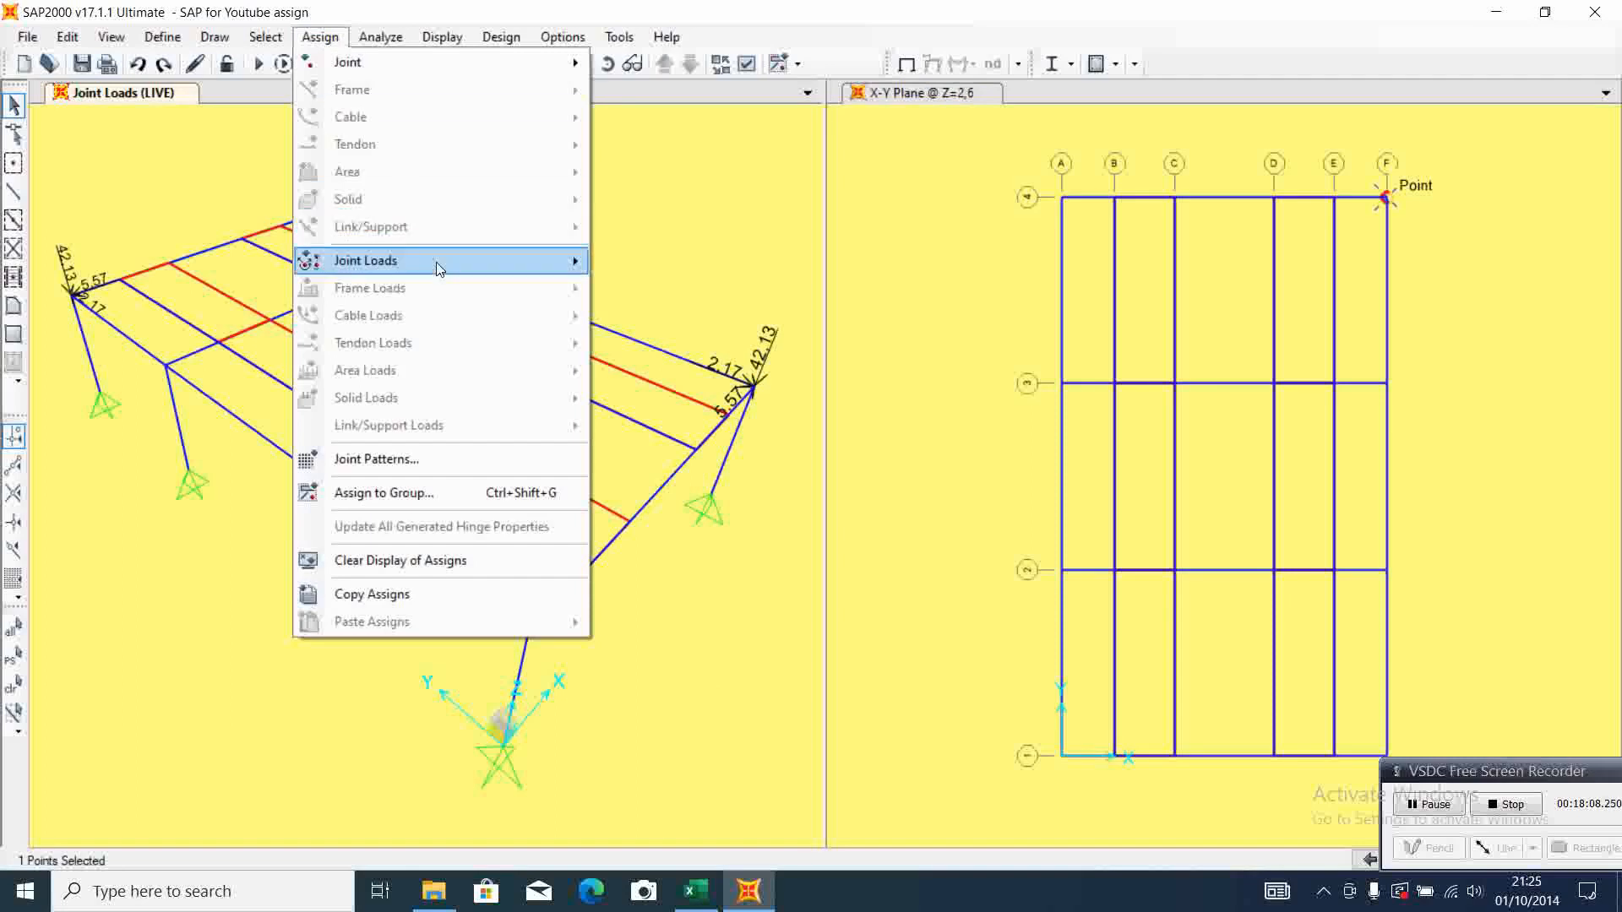
pyautogui.moveTo(438, 262)
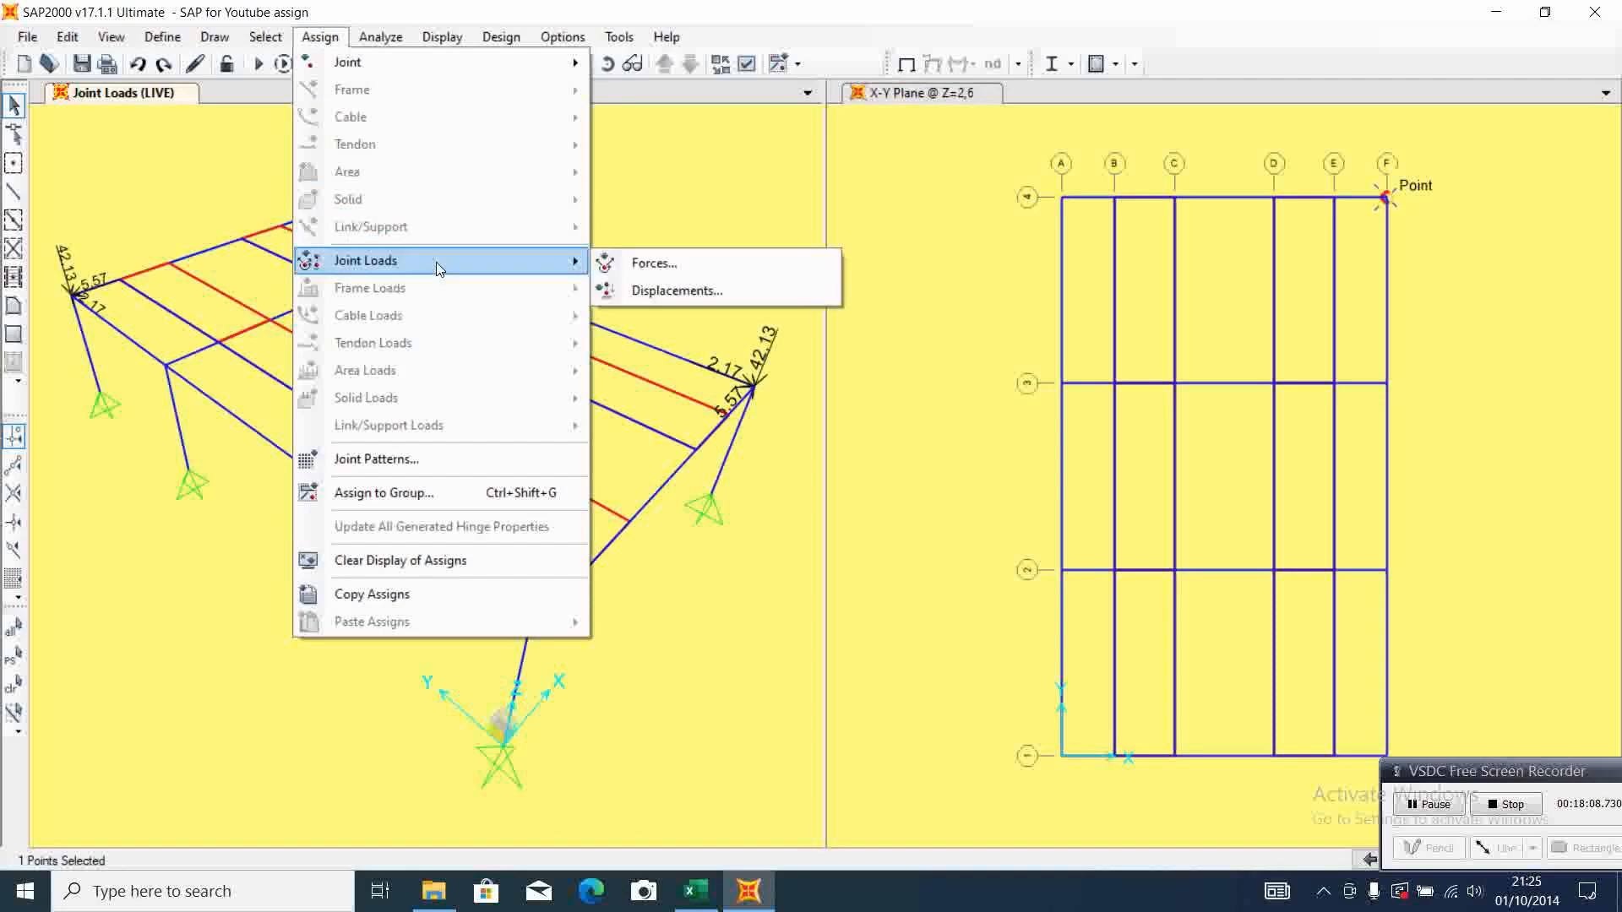
pyautogui.click(719, 278)
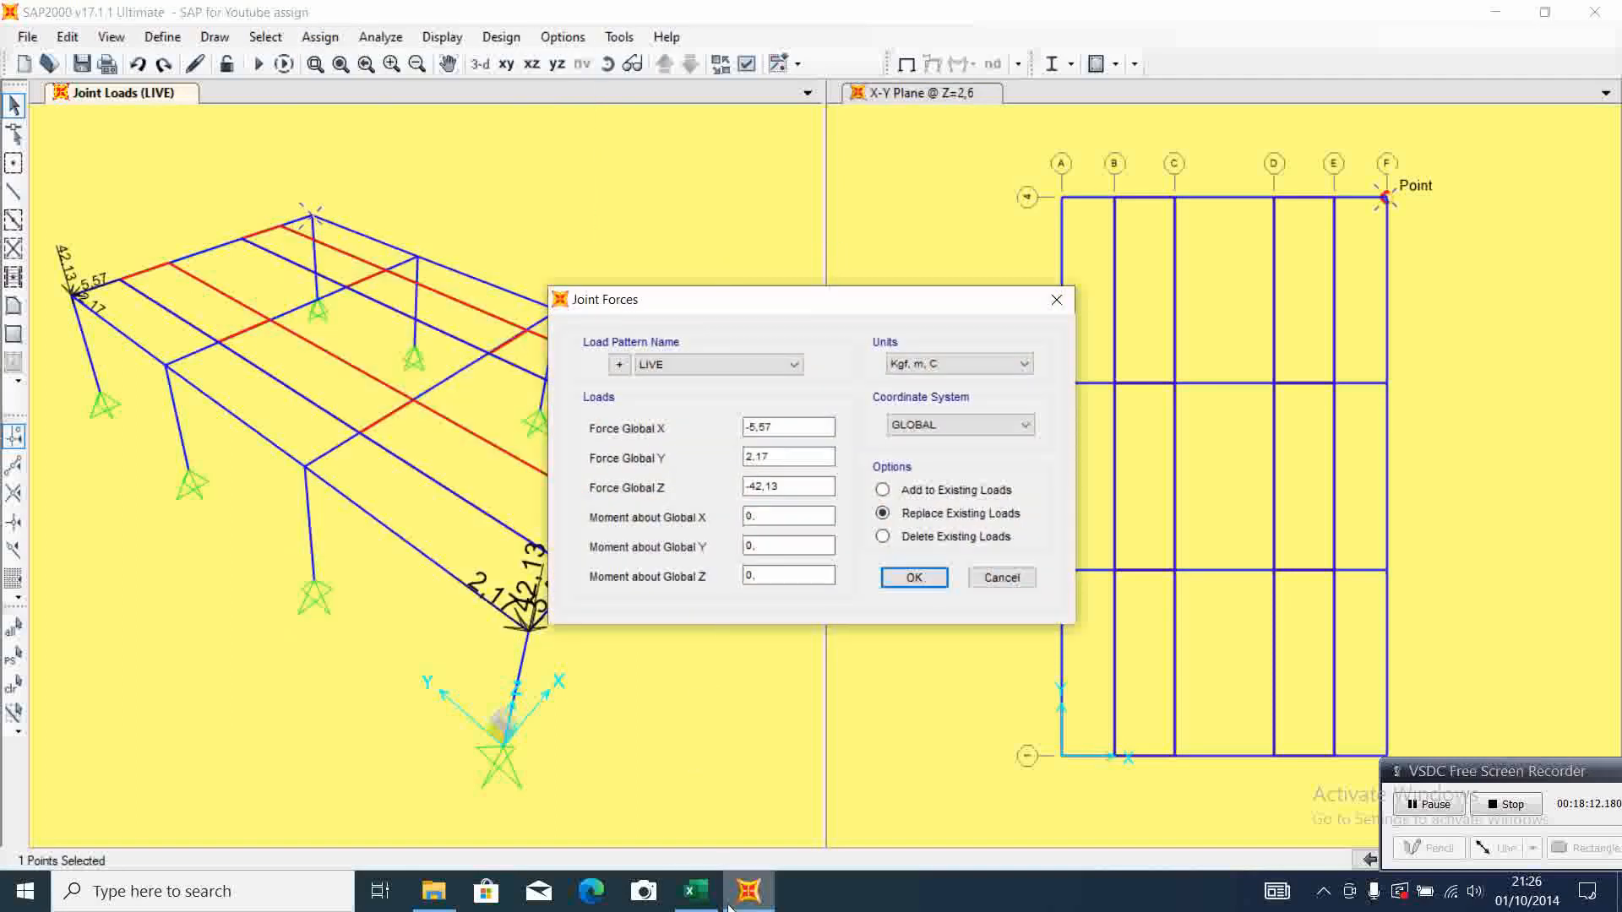
pyautogui.click(695, 891)
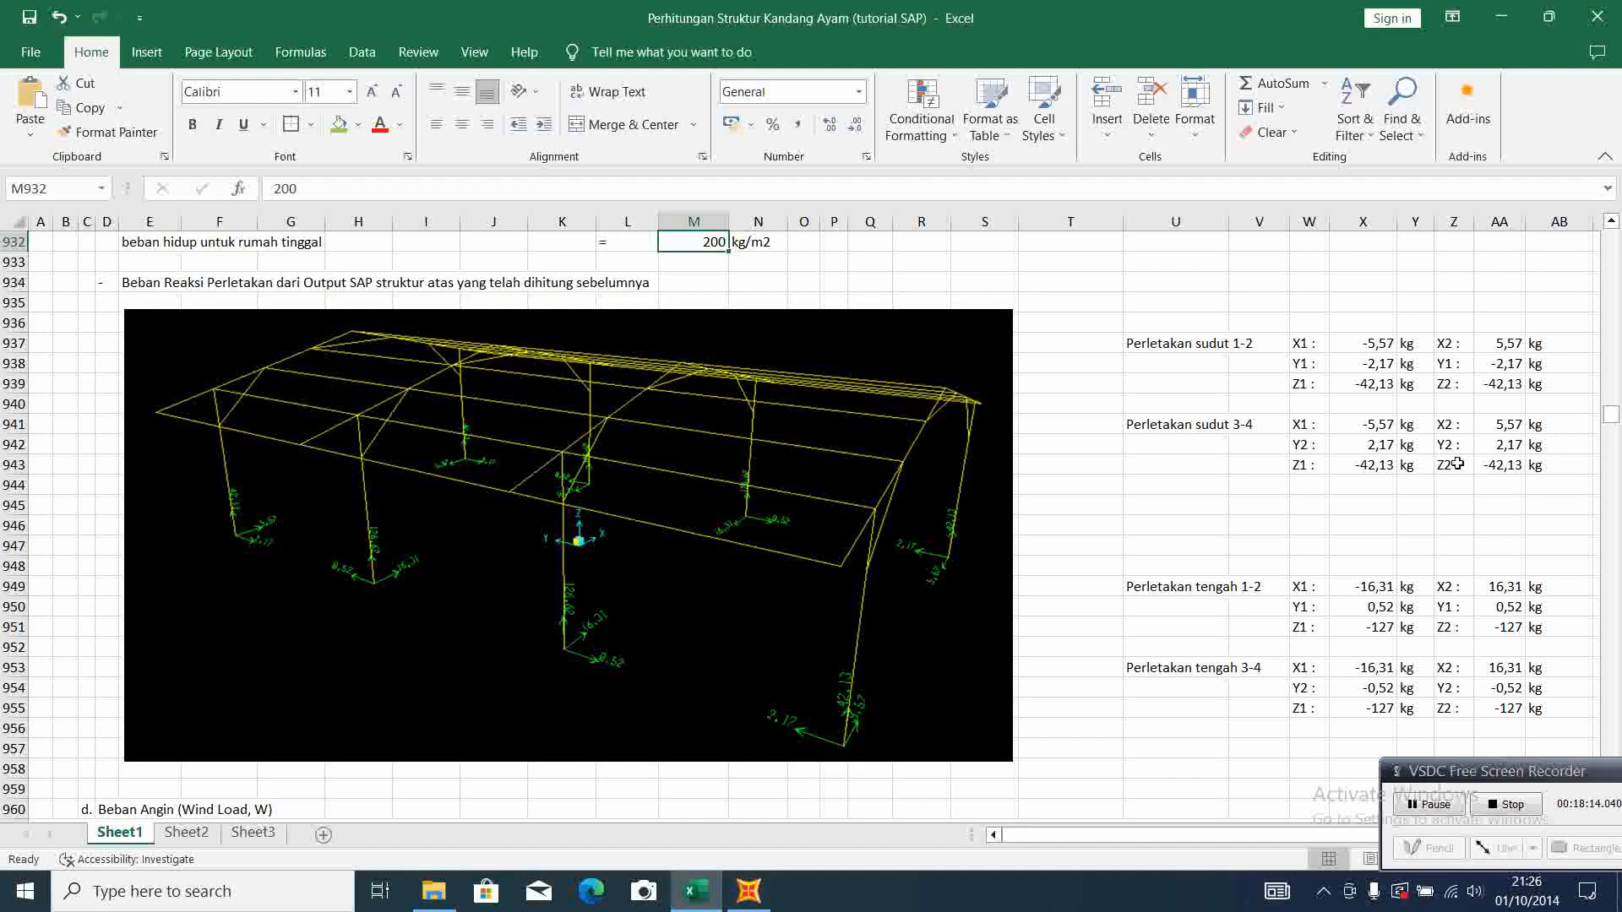
pyautogui.click(759, 898)
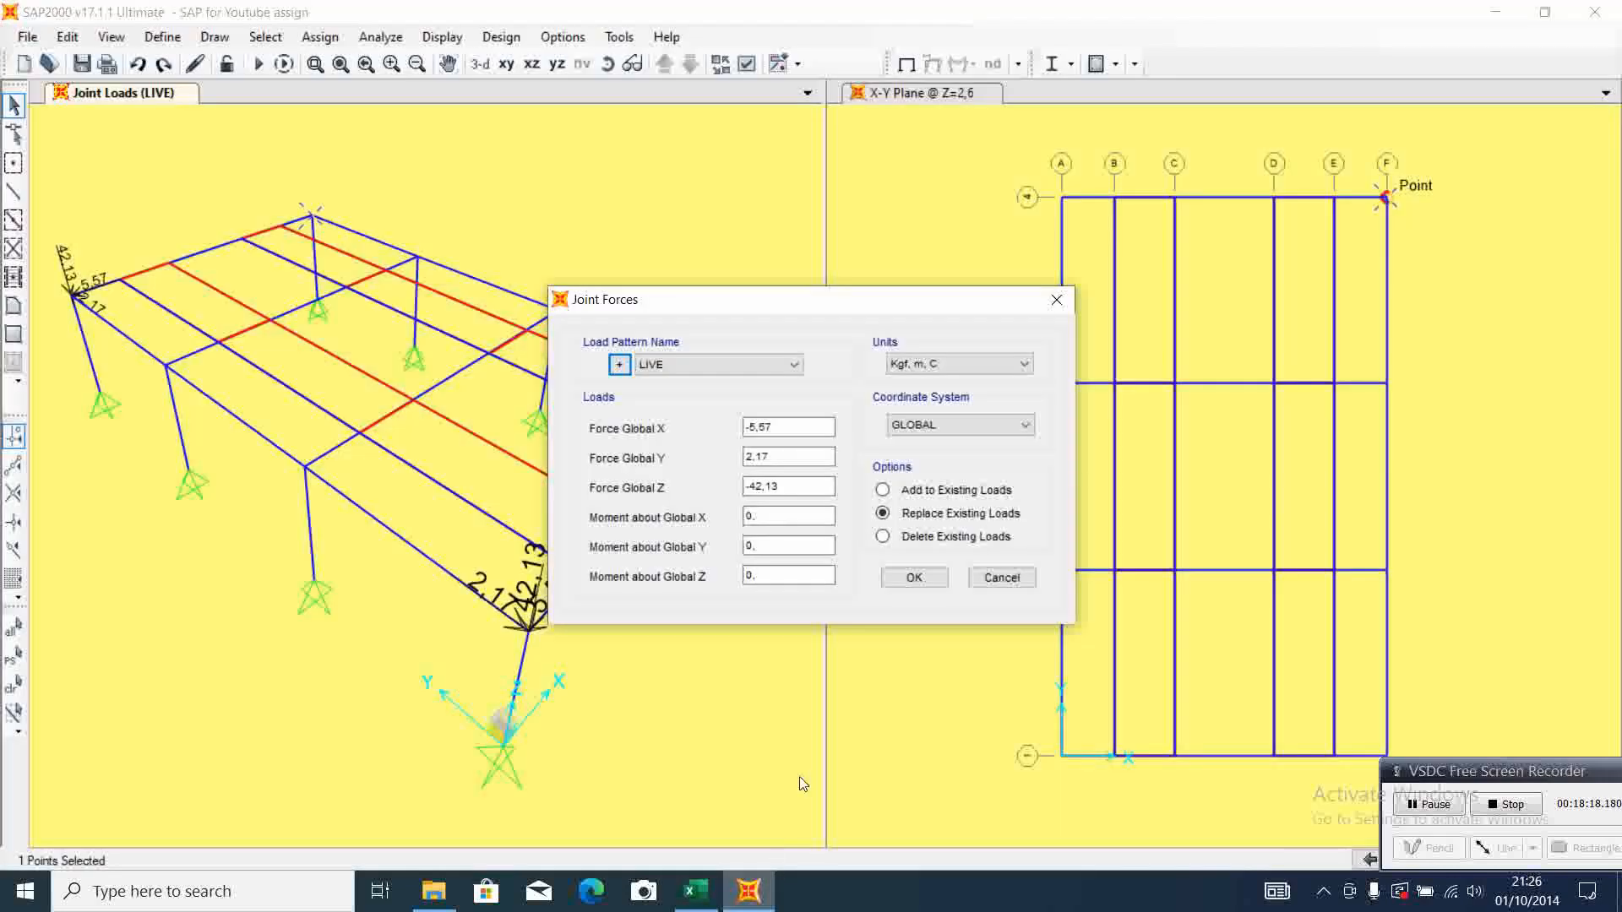
pyautogui.click(749, 428)
pyautogui.press('BackSpace')
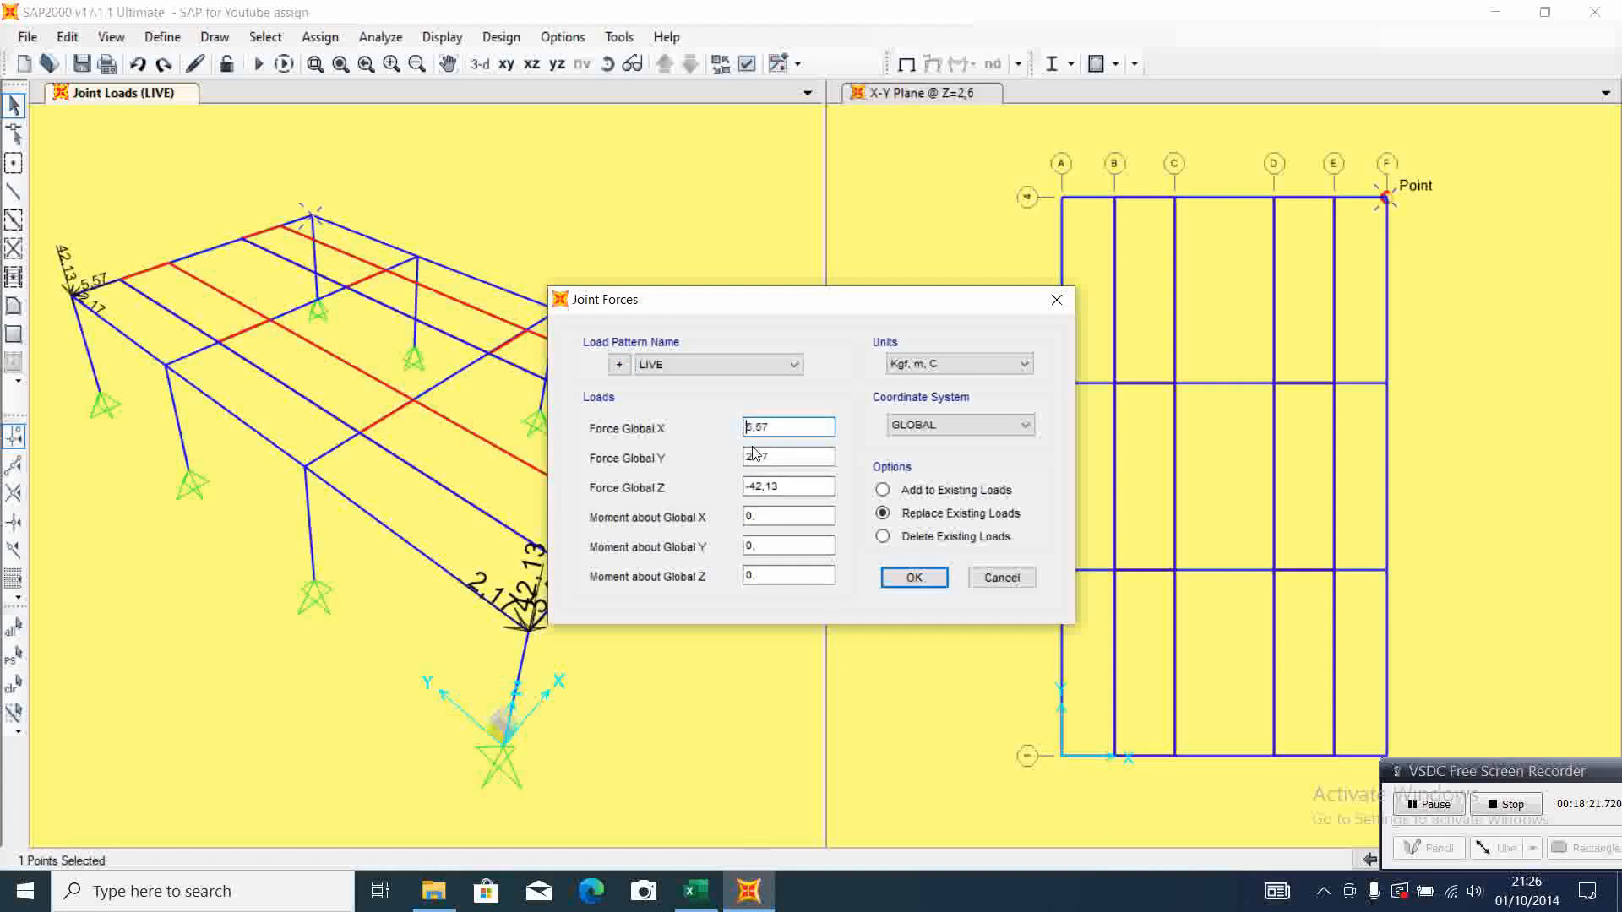
pyautogui.click(914, 577)
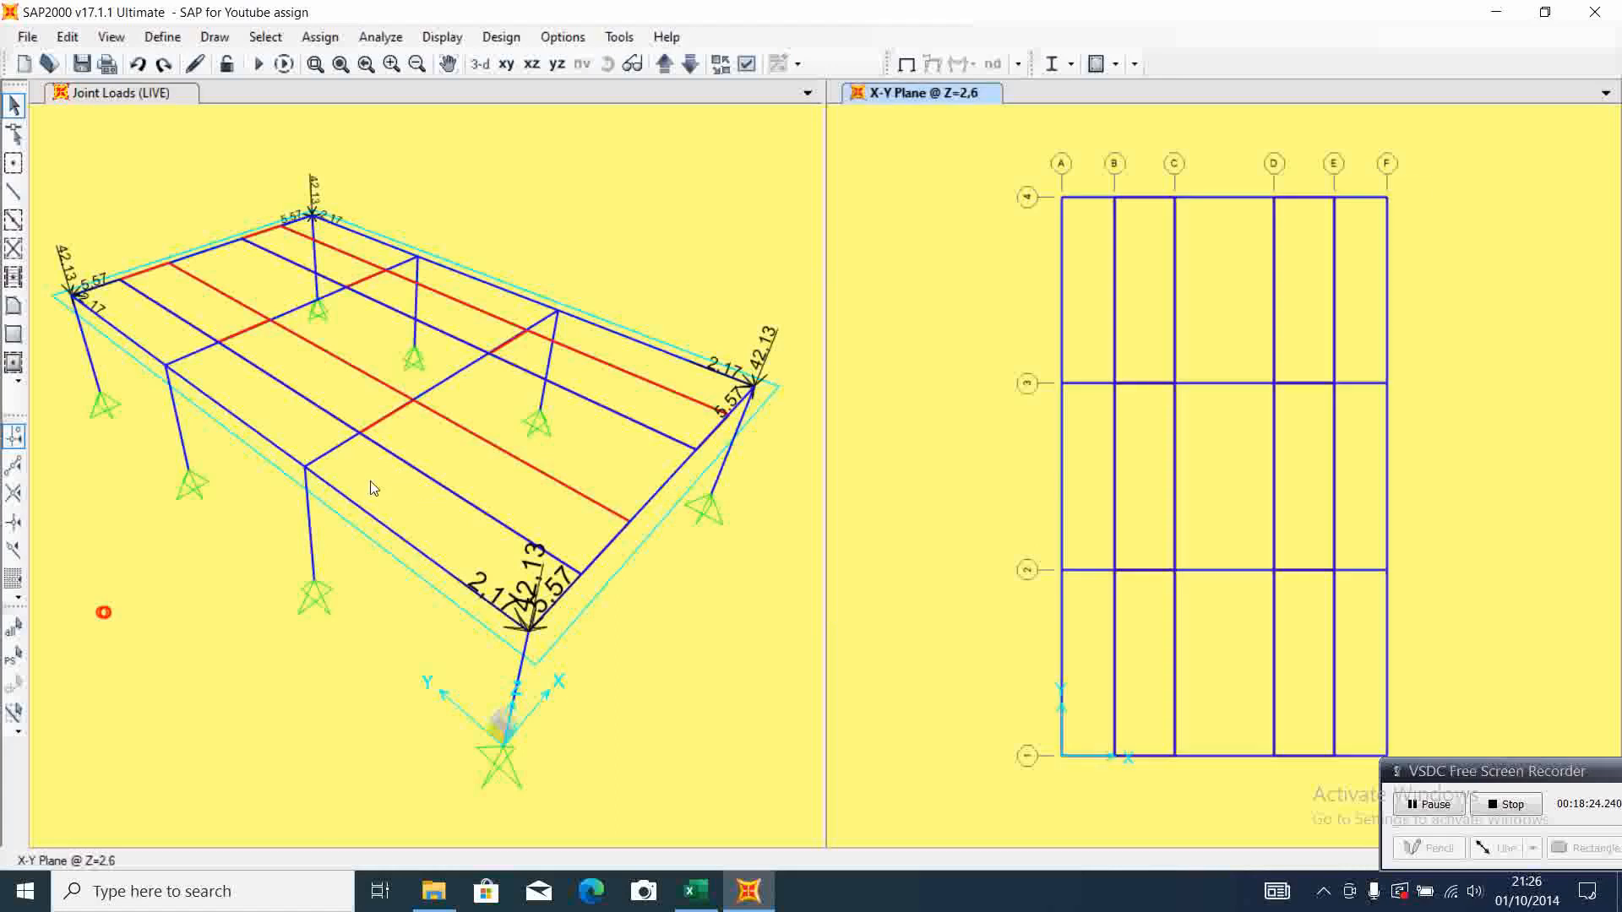
# Open a LIVE joint force assignment for the A-2 column-top joint and set Force Global X to -16,31 from Excel's middle support 1-2 reactions
pyautogui.click(305, 465)
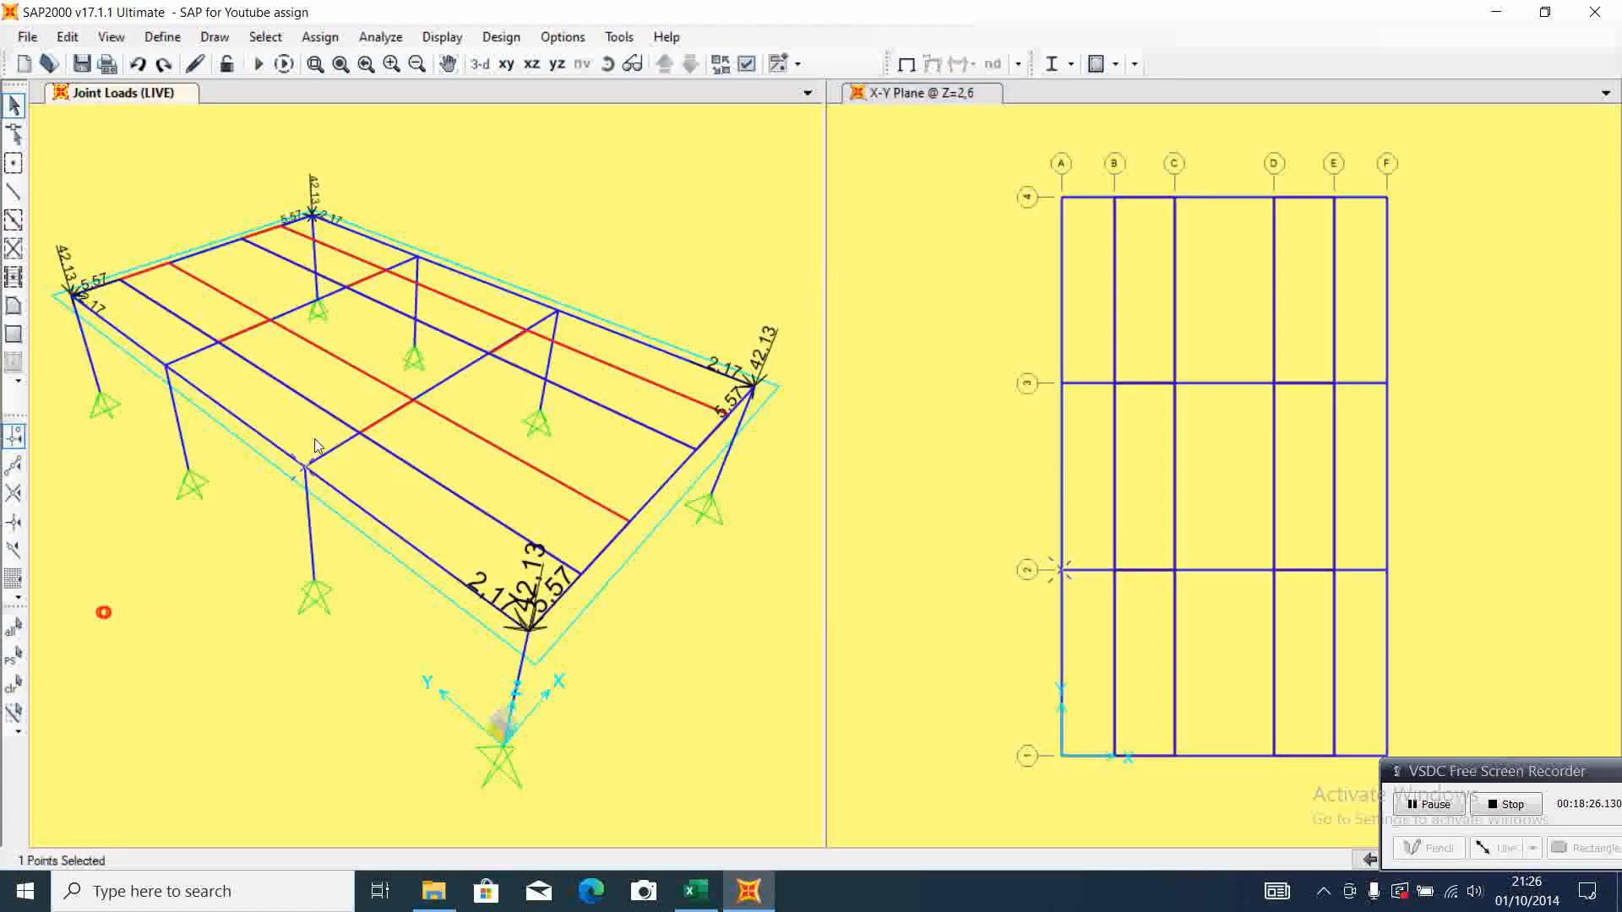
pyautogui.click(319, 37)
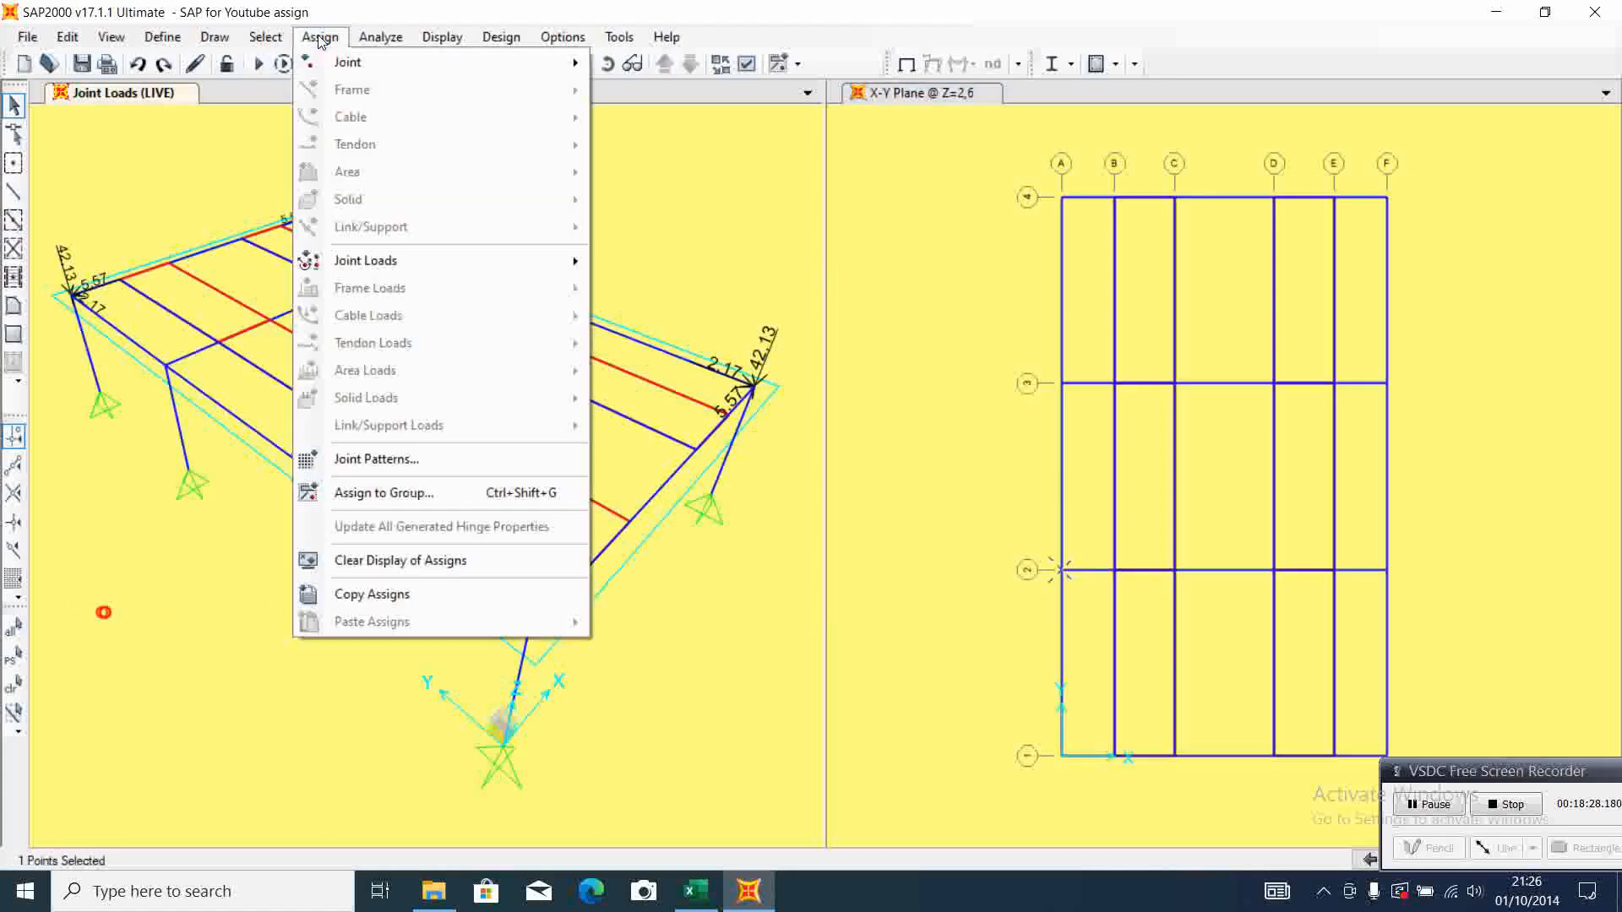
pyautogui.moveTo(458, 255)
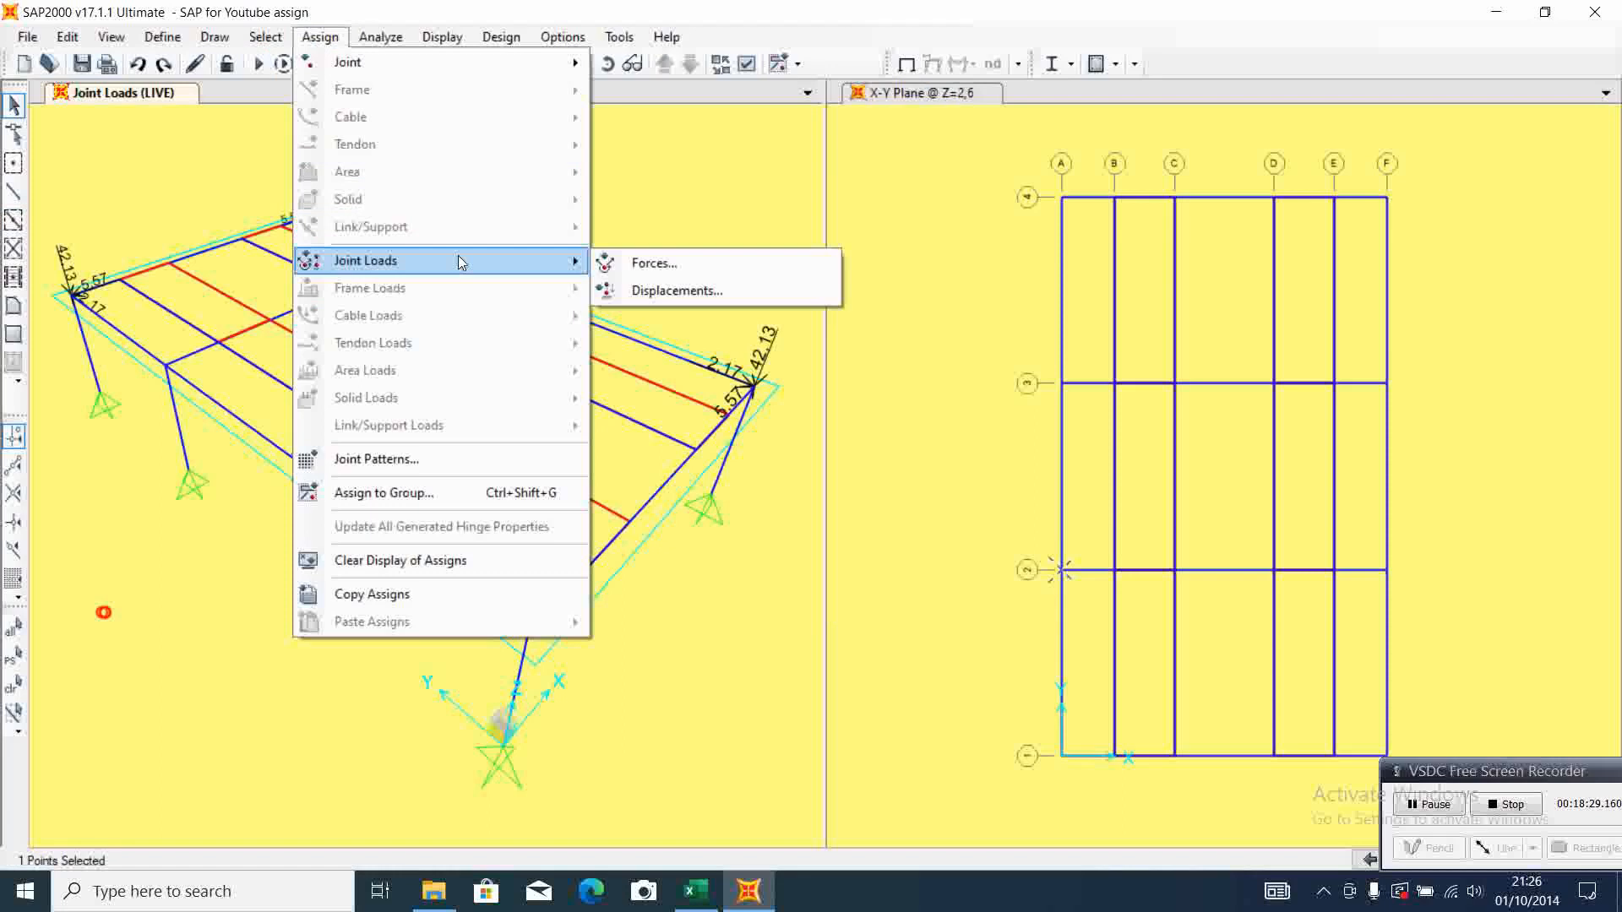
pyautogui.click(652, 265)
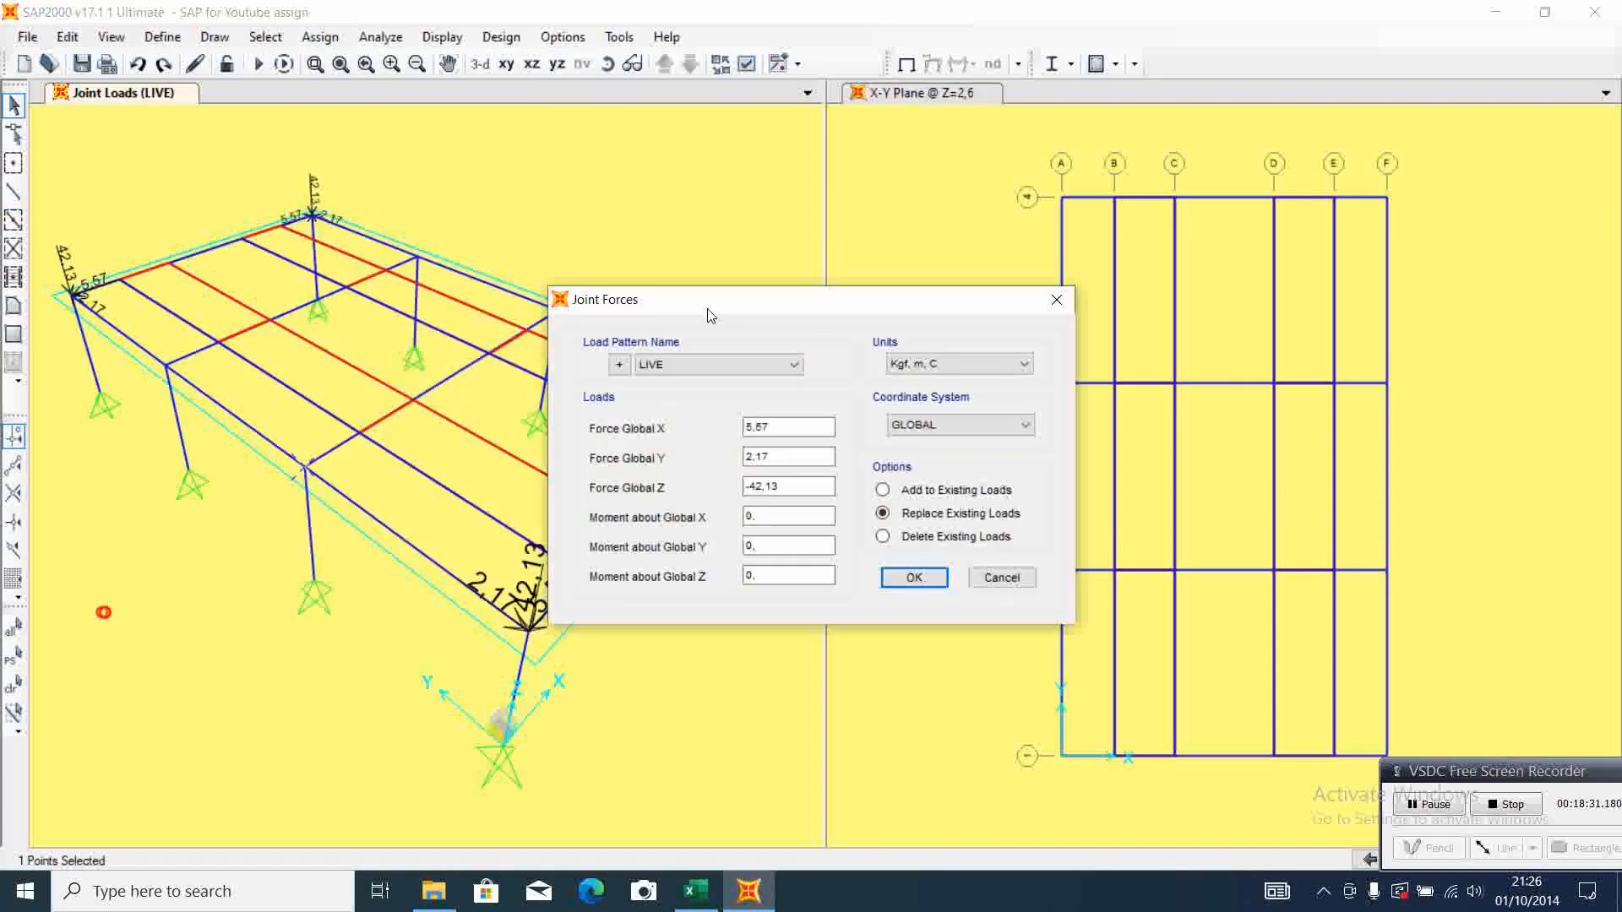
pyautogui.click(695, 892)
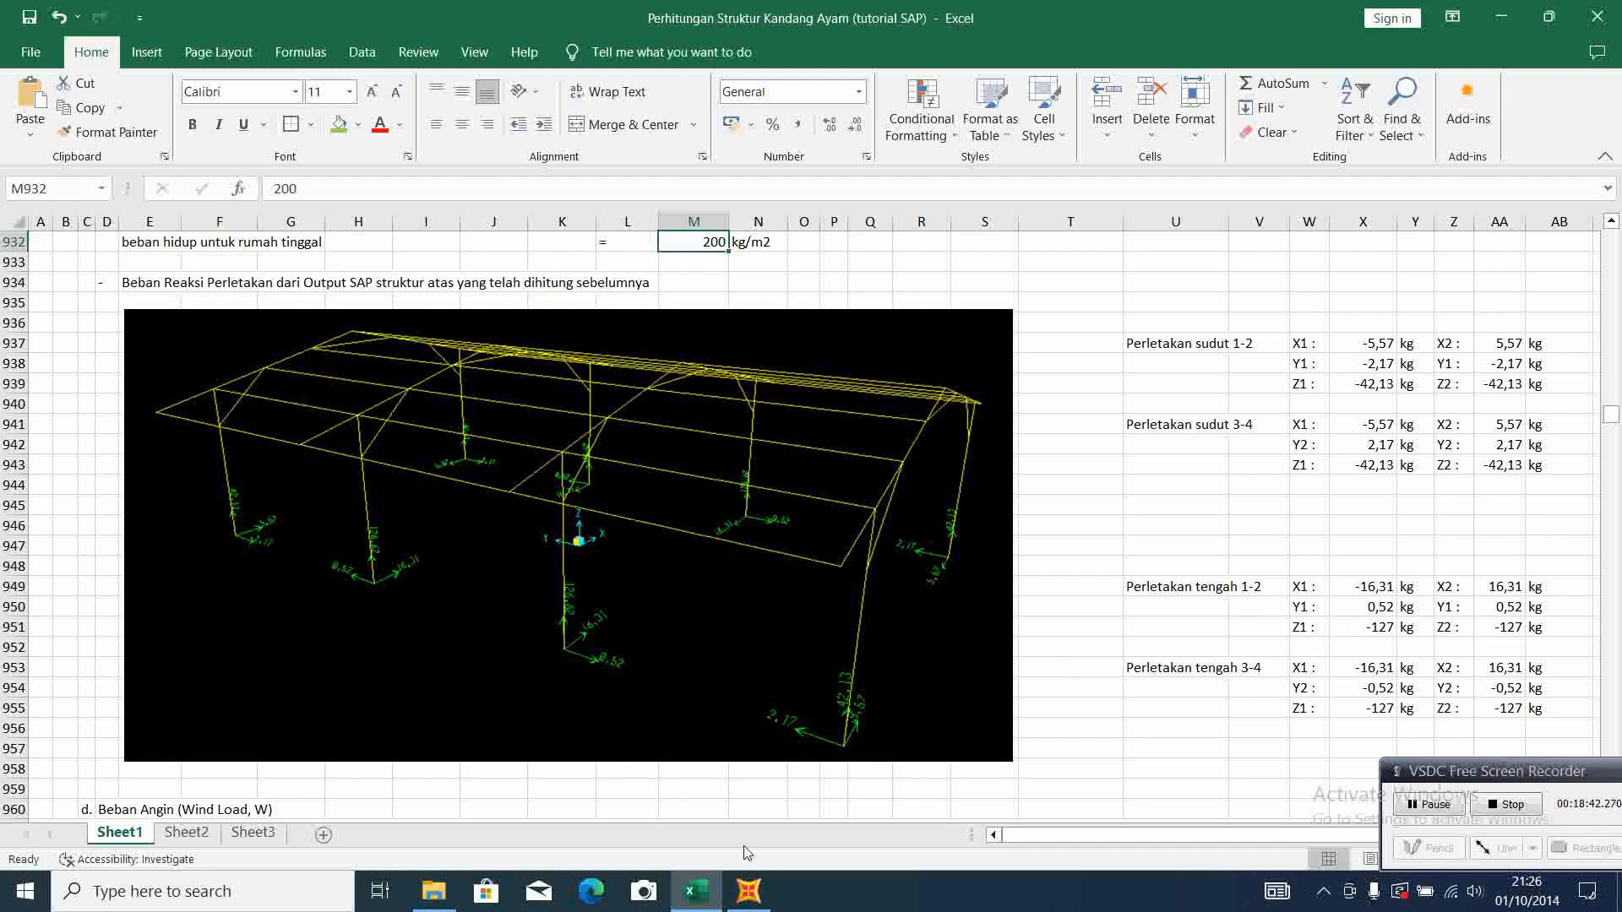
pyautogui.click(749, 908)
pyautogui.moveTo(789, 430); pyautogui.dragTo(723, 419)
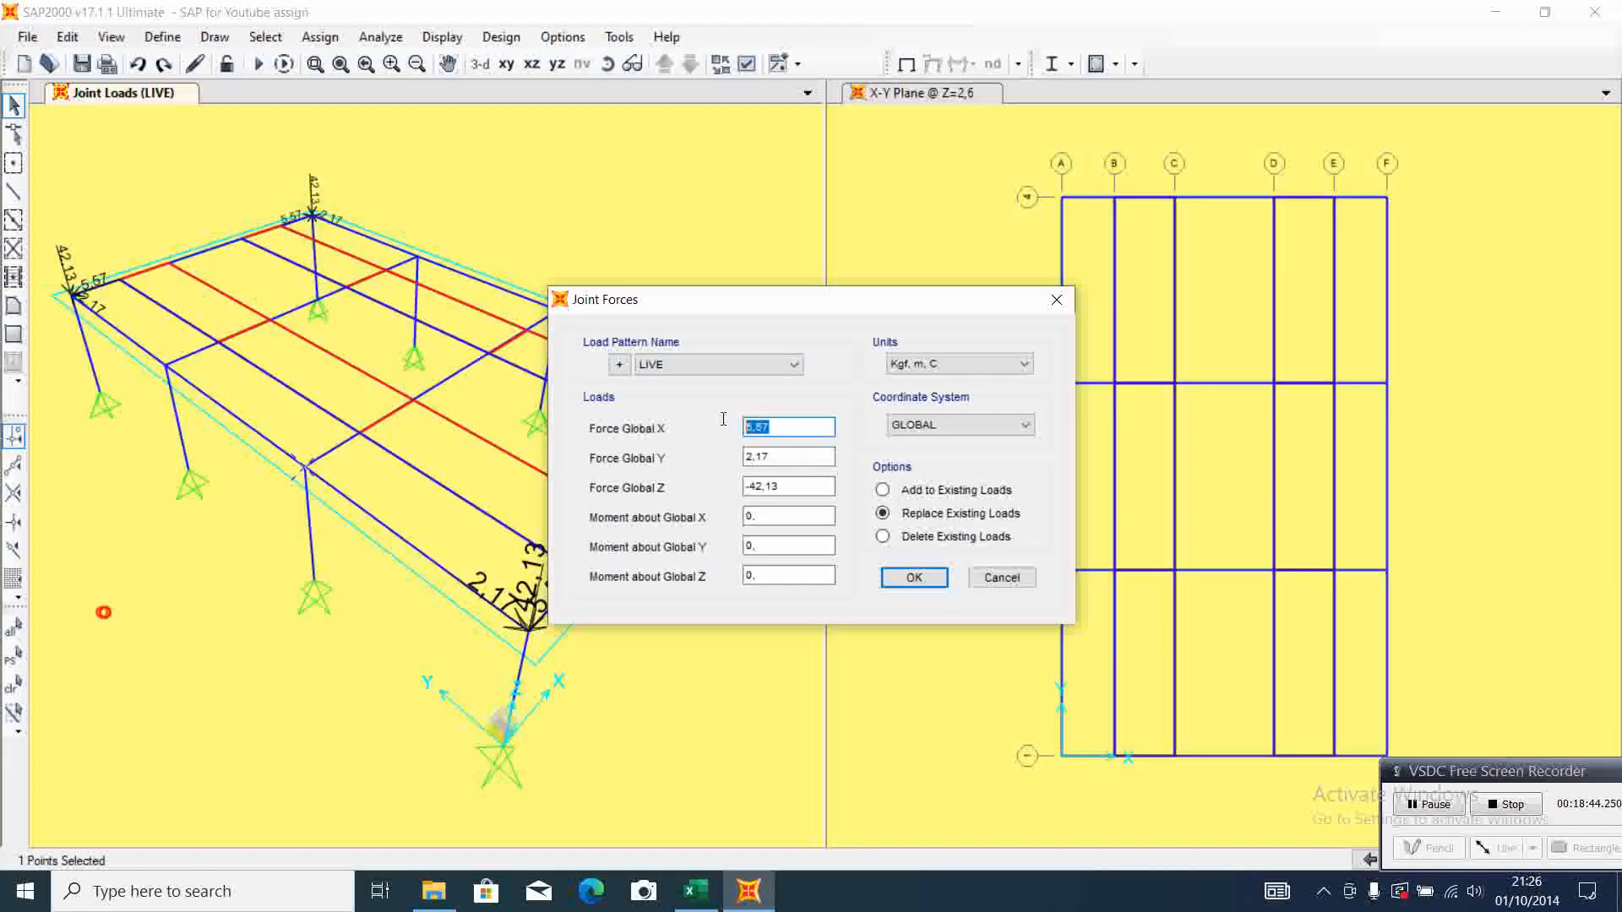
pyautogui.write('-16,31')
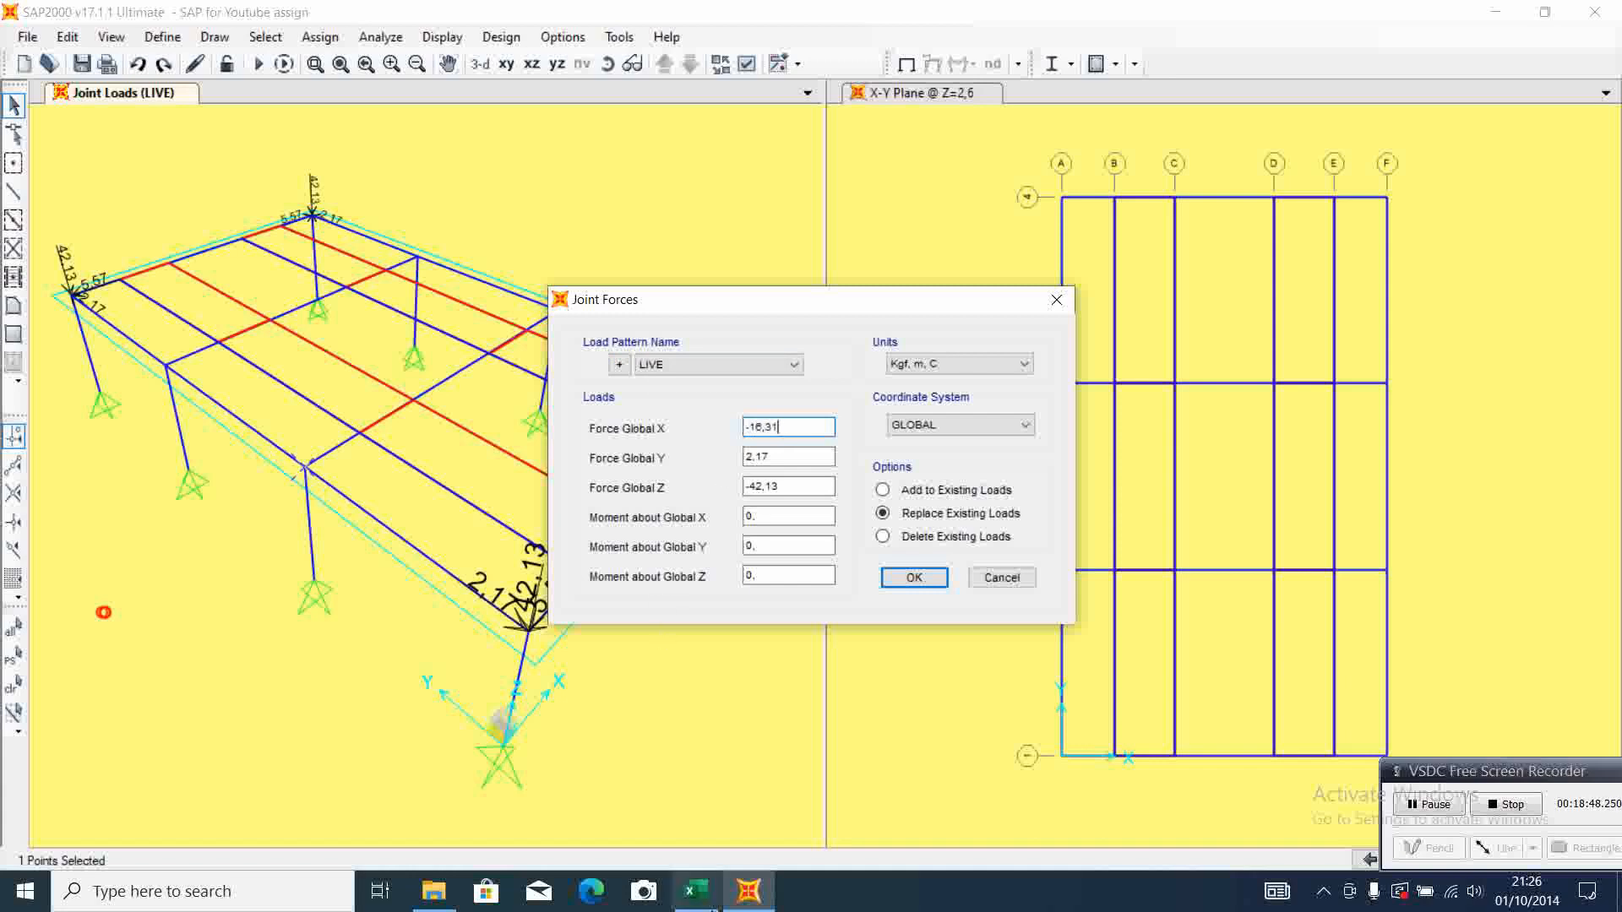
# Set Force Global Y to 0,52 from the middle support 1-2 live load reactions in Excel
pyautogui.click(698, 908)
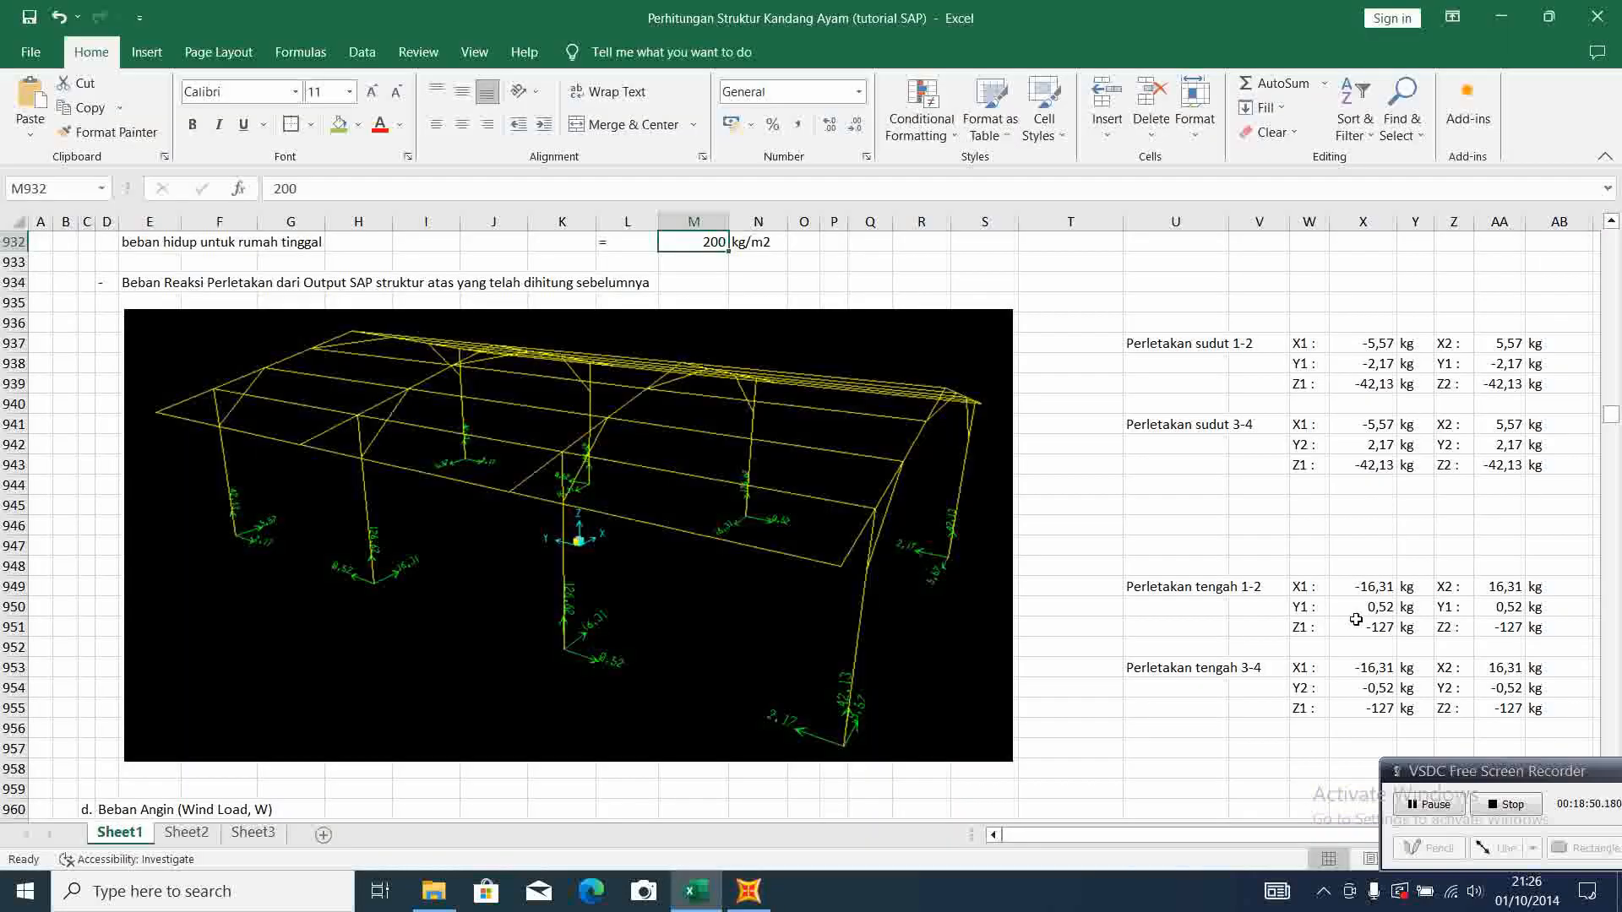
pyautogui.click(748, 893)
pyautogui.doubleClick(768, 457)
pyautogui.write('0,52')
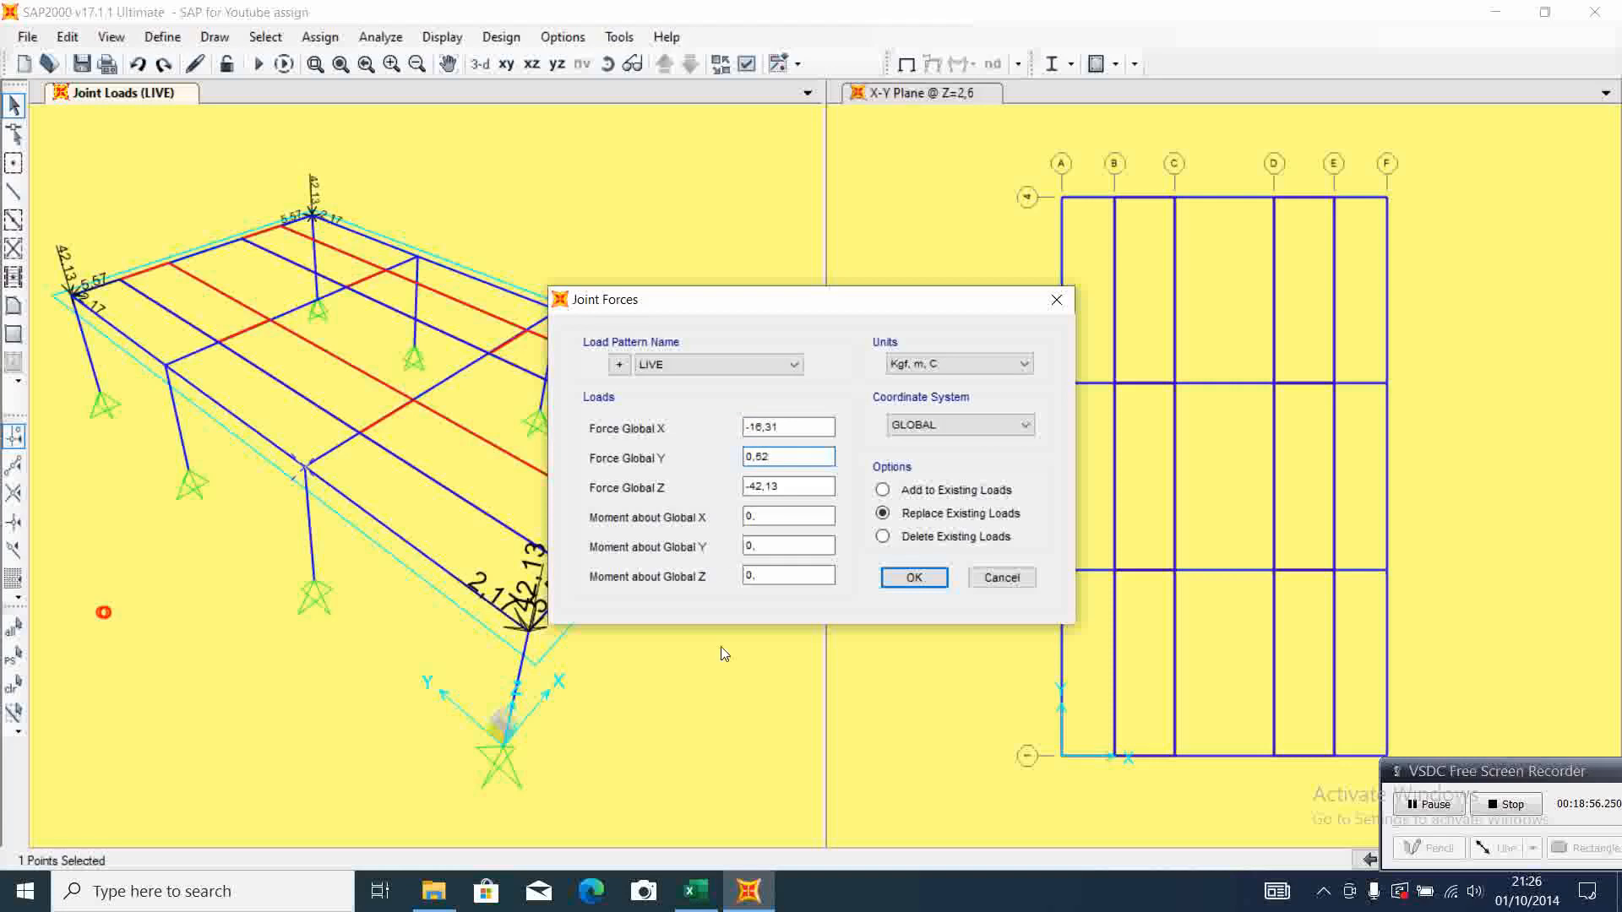
# Set Force Global Z to -127 from Excel's middle support 1-2 live load reactions and apply the LIVE forces to the A-2 column-top joint
pyautogui.click(696, 891)
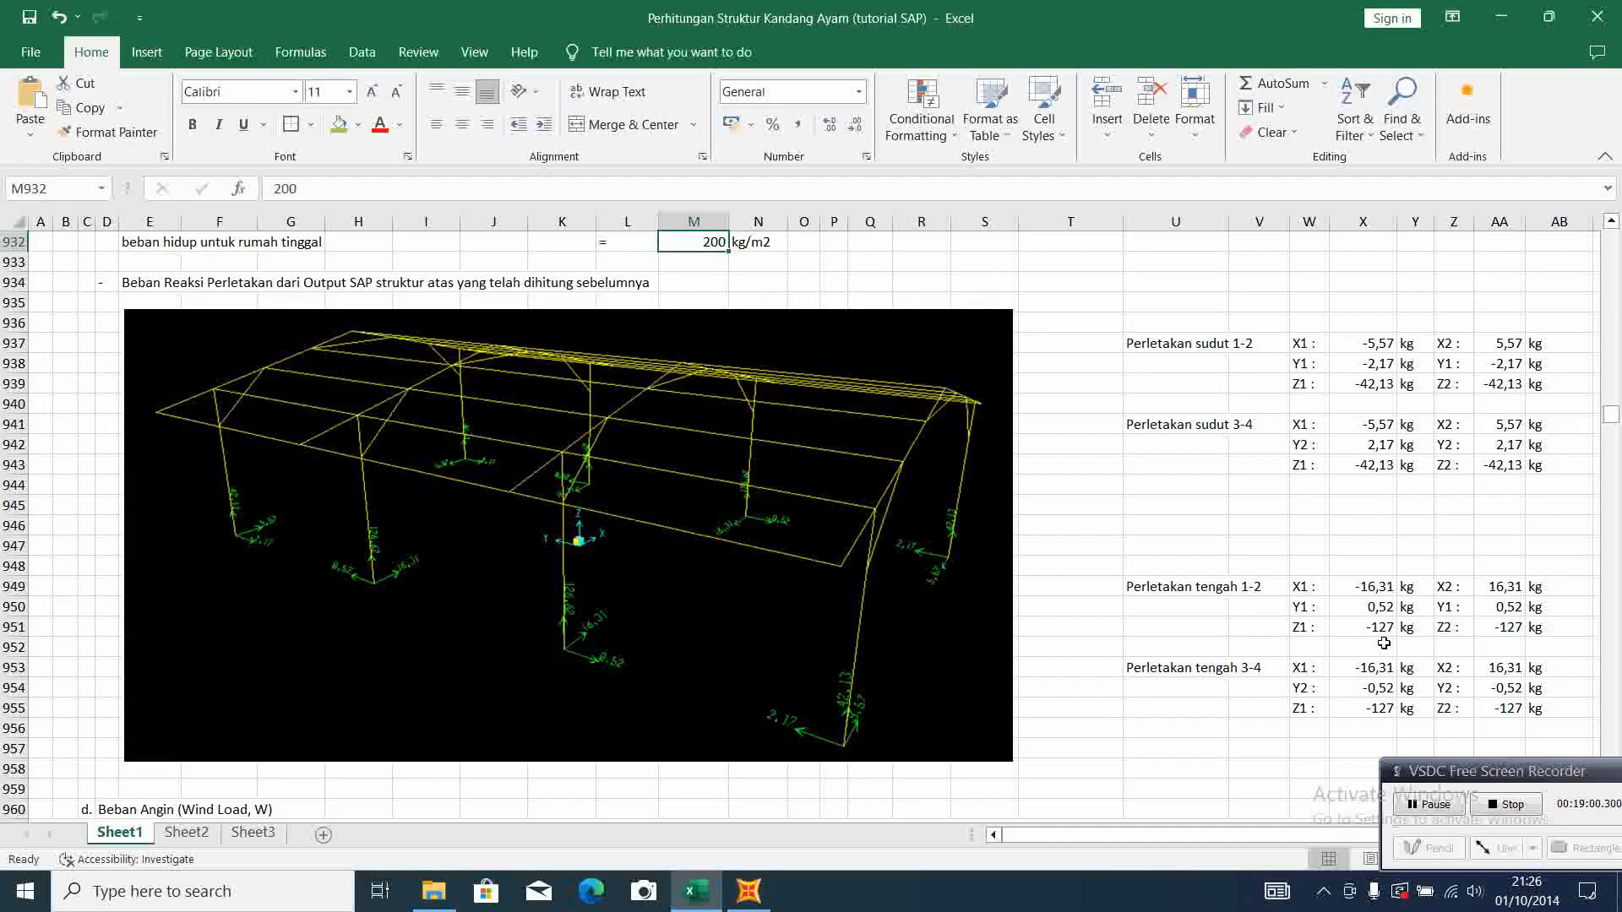
pyautogui.click(749, 892)
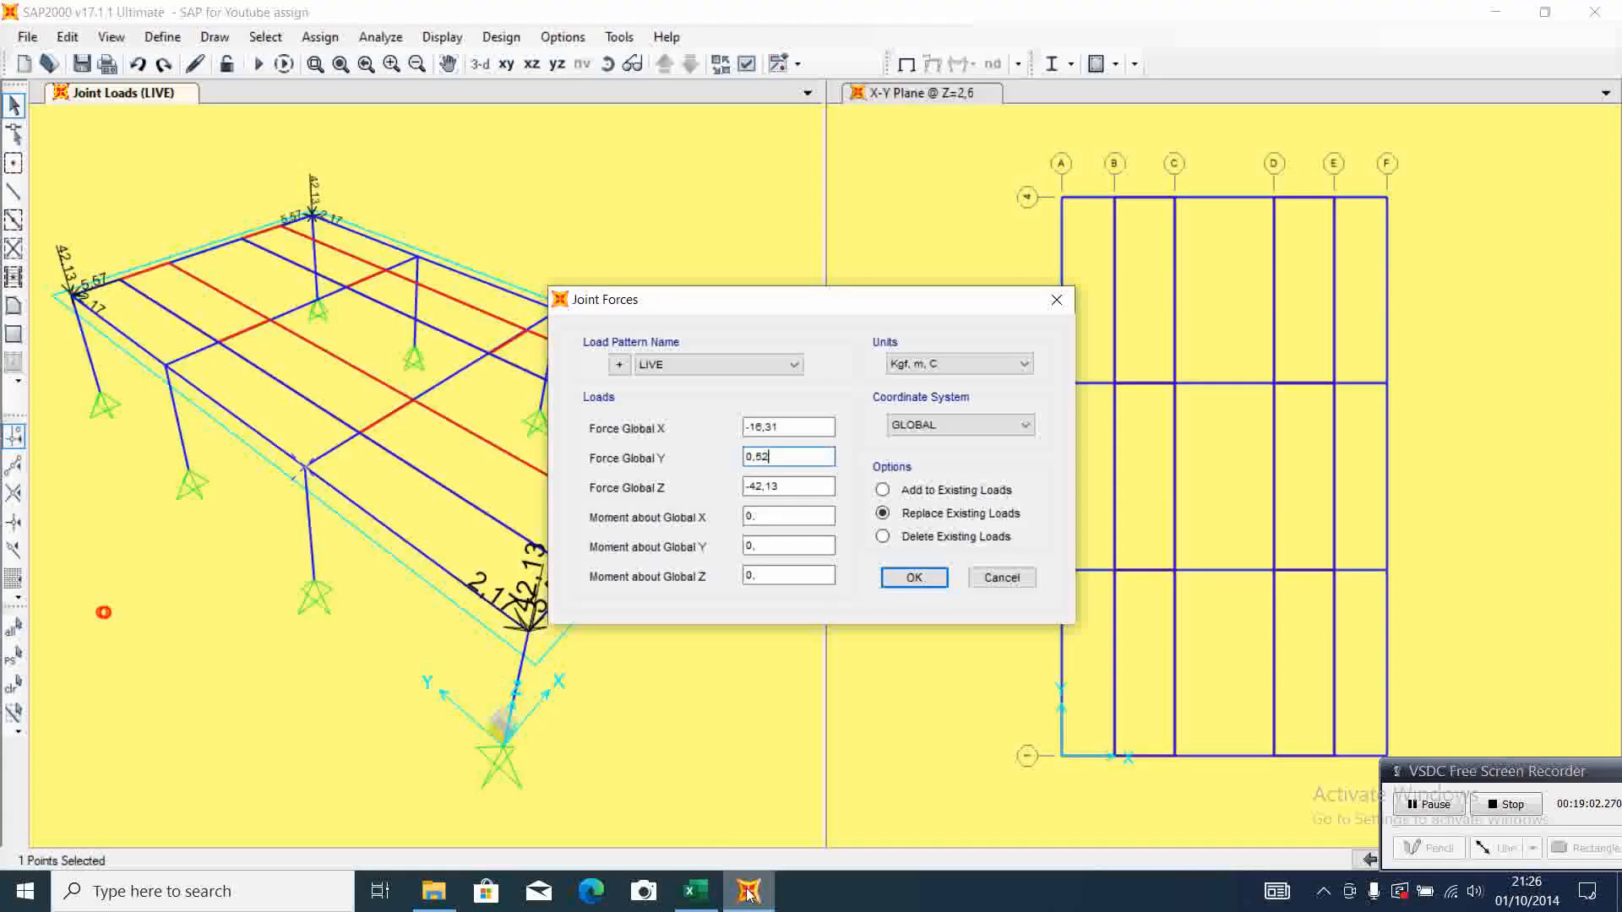
pyautogui.moveTo(789, 486); pyautogui.dragTo(732, 486)
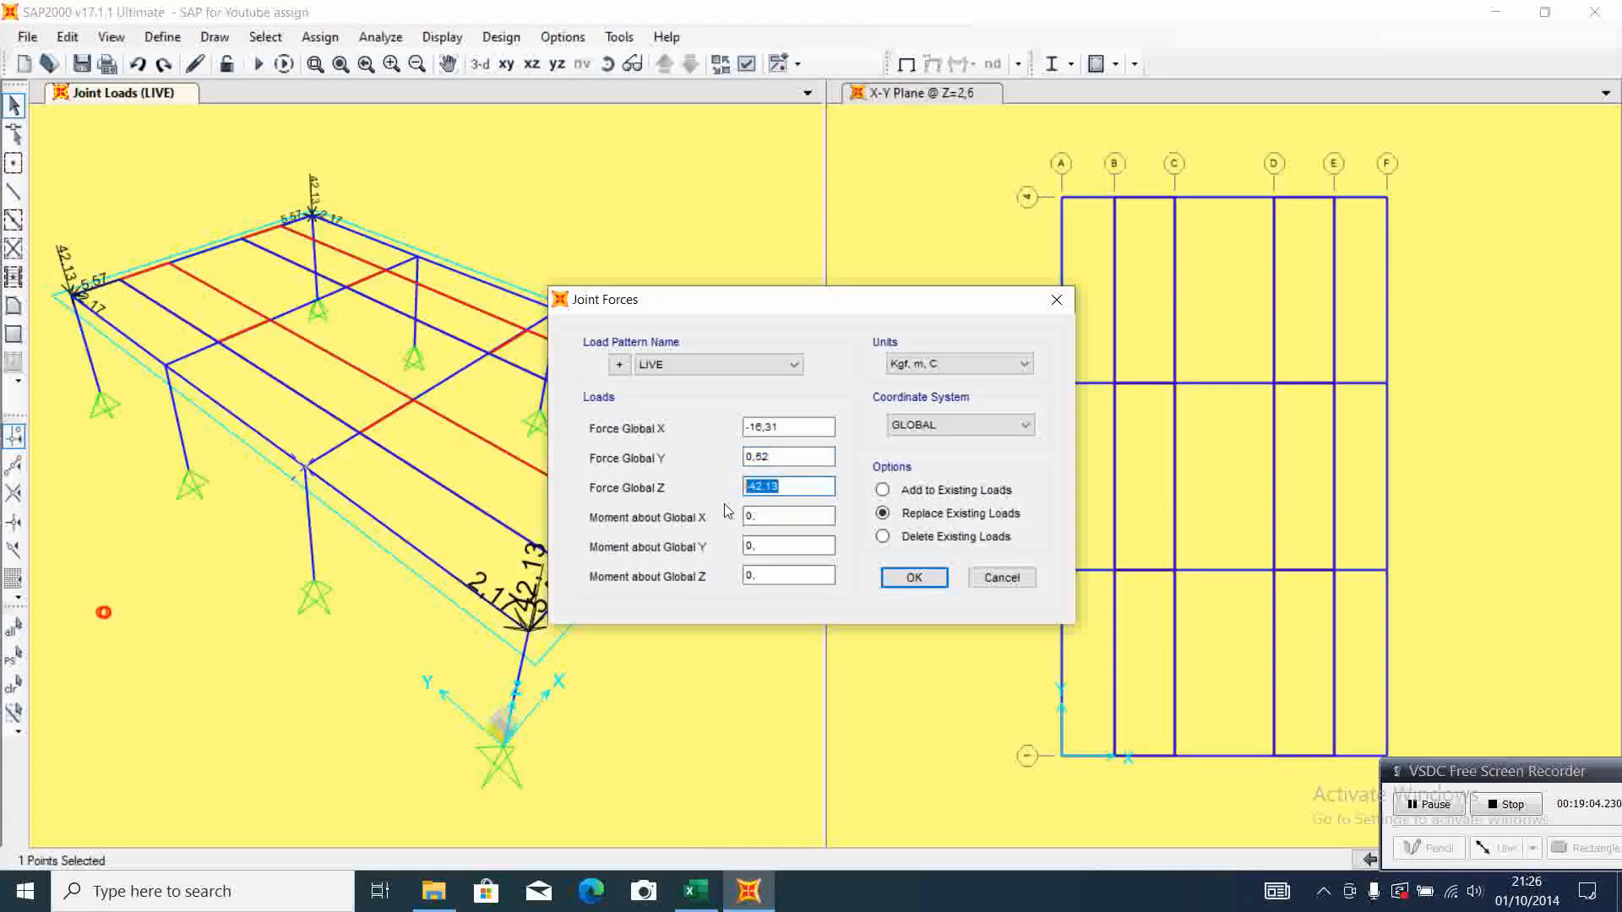
pyautogui.write('-127')
pyautogui.click(704, 897)
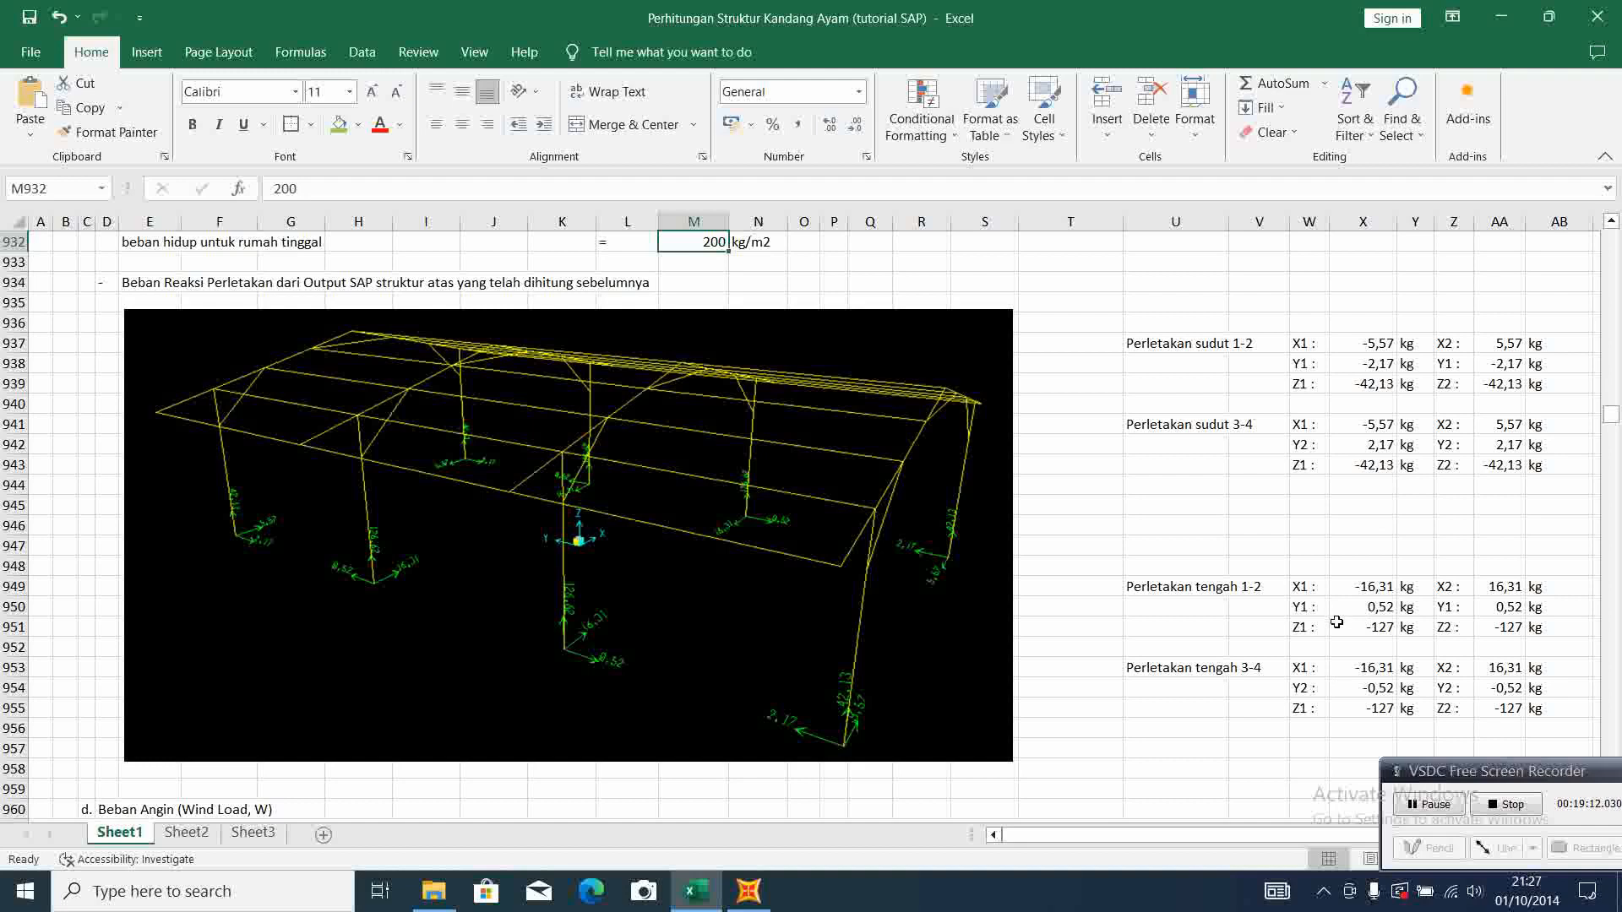
pyautogui.click(749, 892)
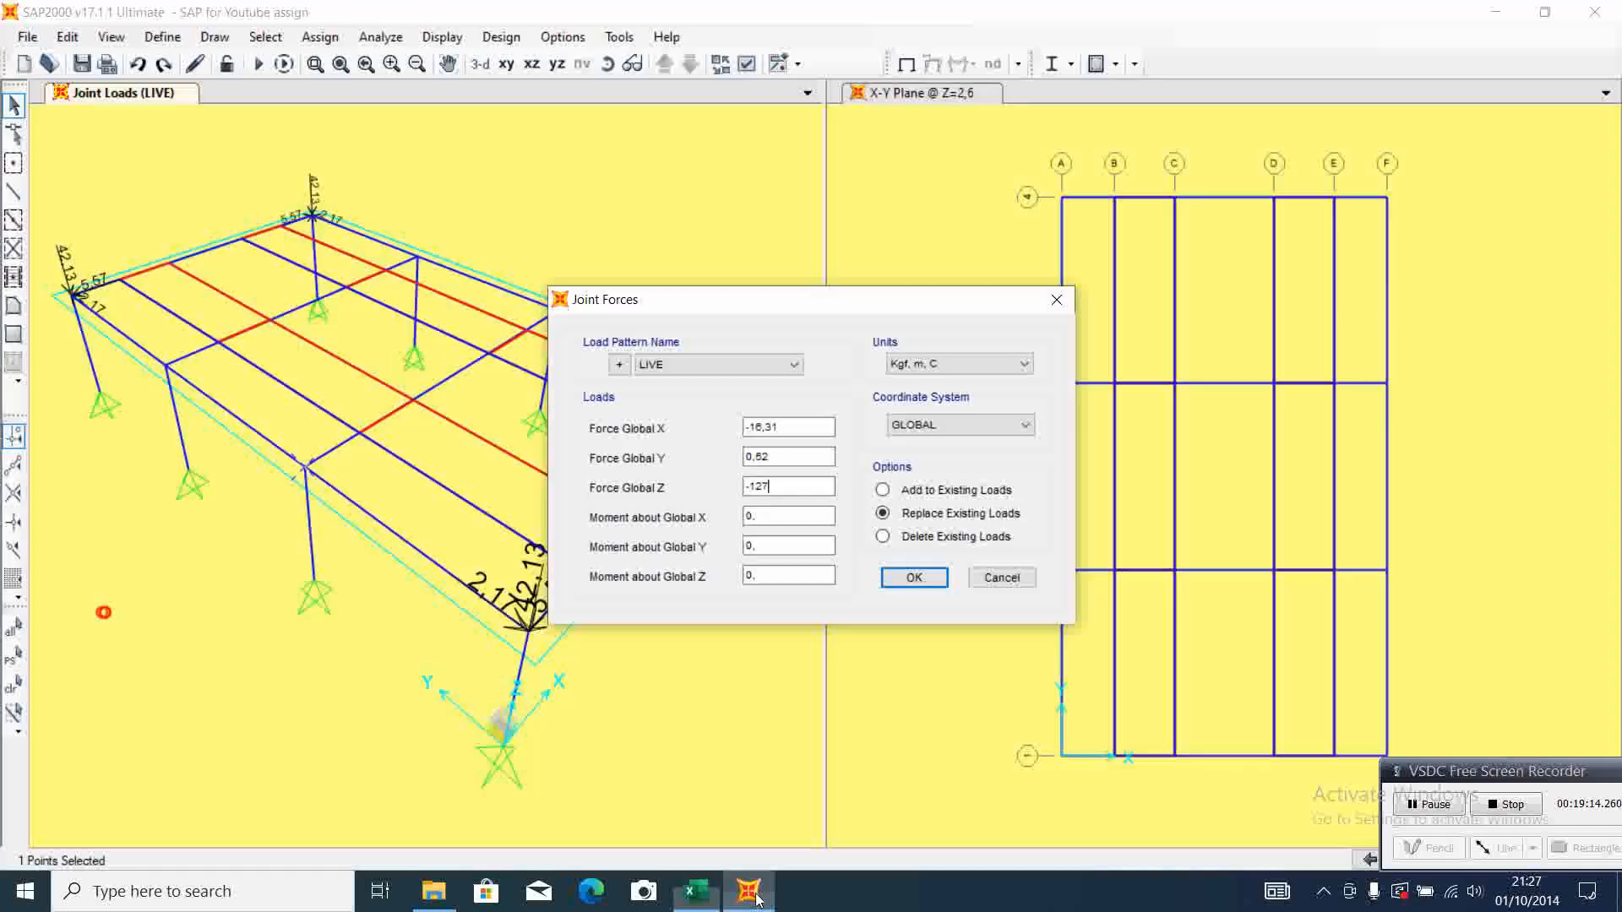
pyautogui.click(914, 577)
# Assign LIVE joint forces X 16,31, Y 0,52 and Z -127 to the F-2 column-top joint, checking Excel's middle support 1-2 reactions
pyautogui.click(1386, 570)
pyautogui.click(319, 36)
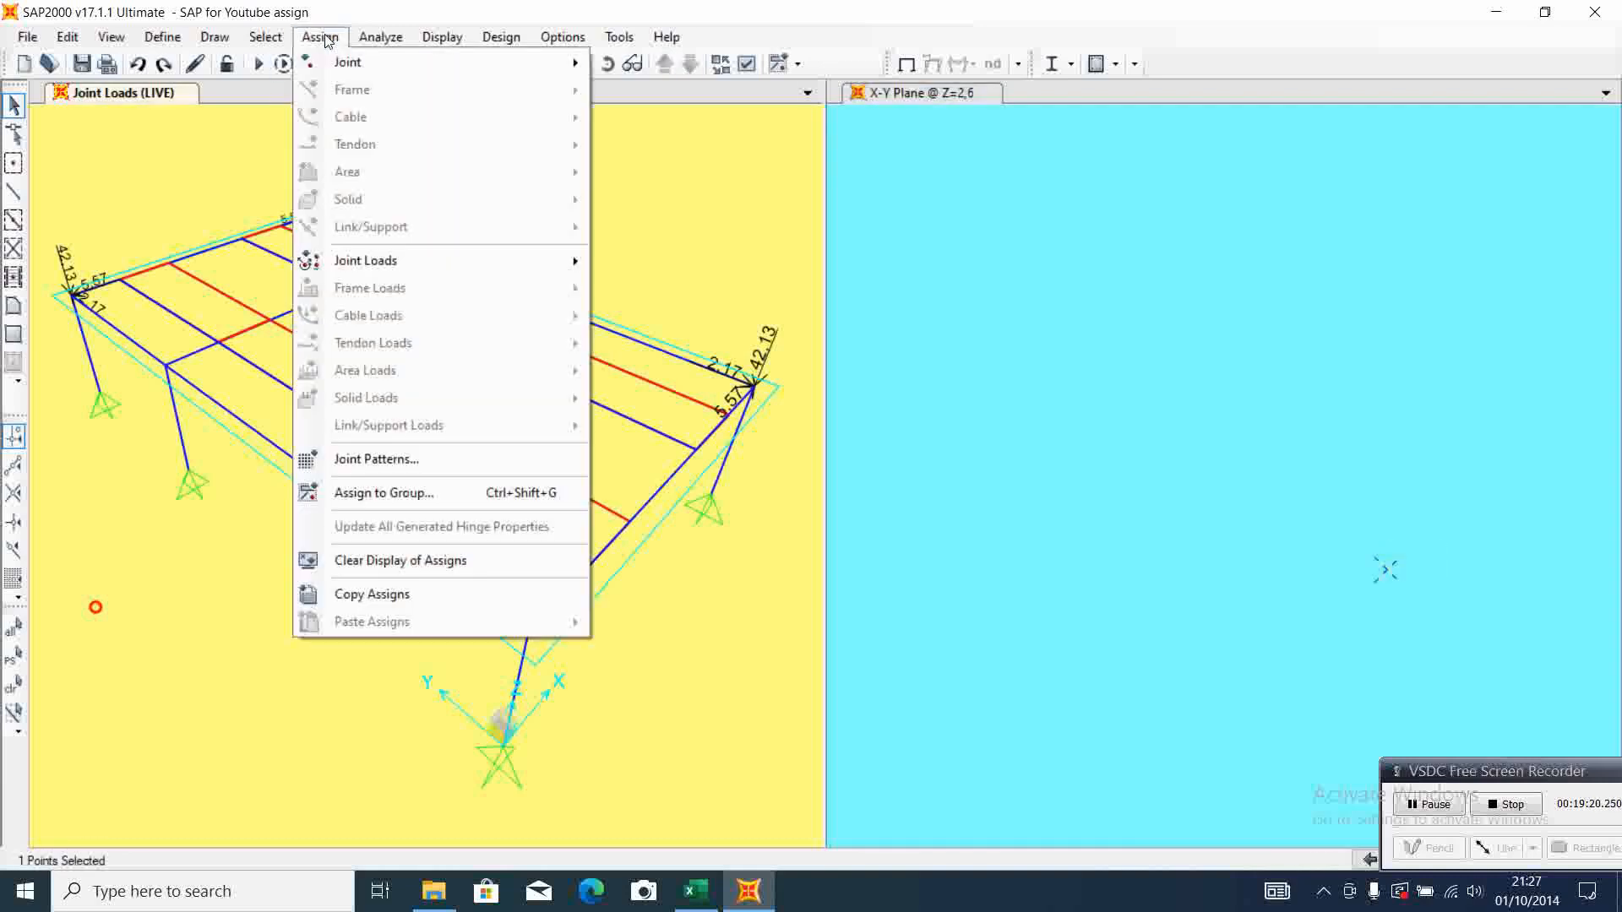
pyautogui.moveTo(506, 279)
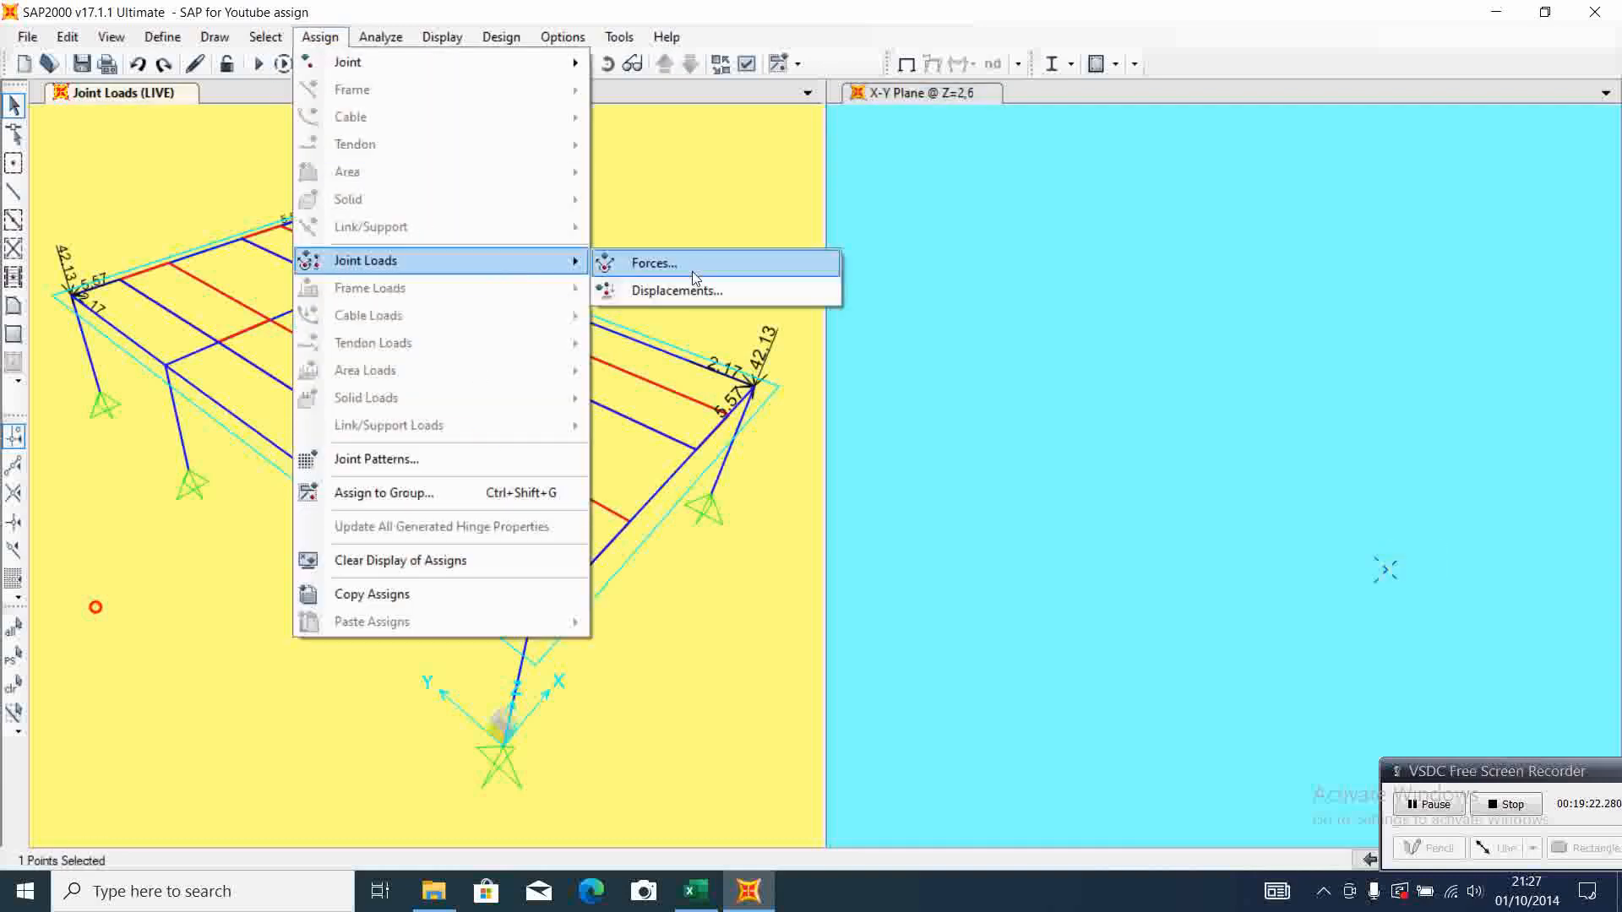
pyautogui.click(655, 263)
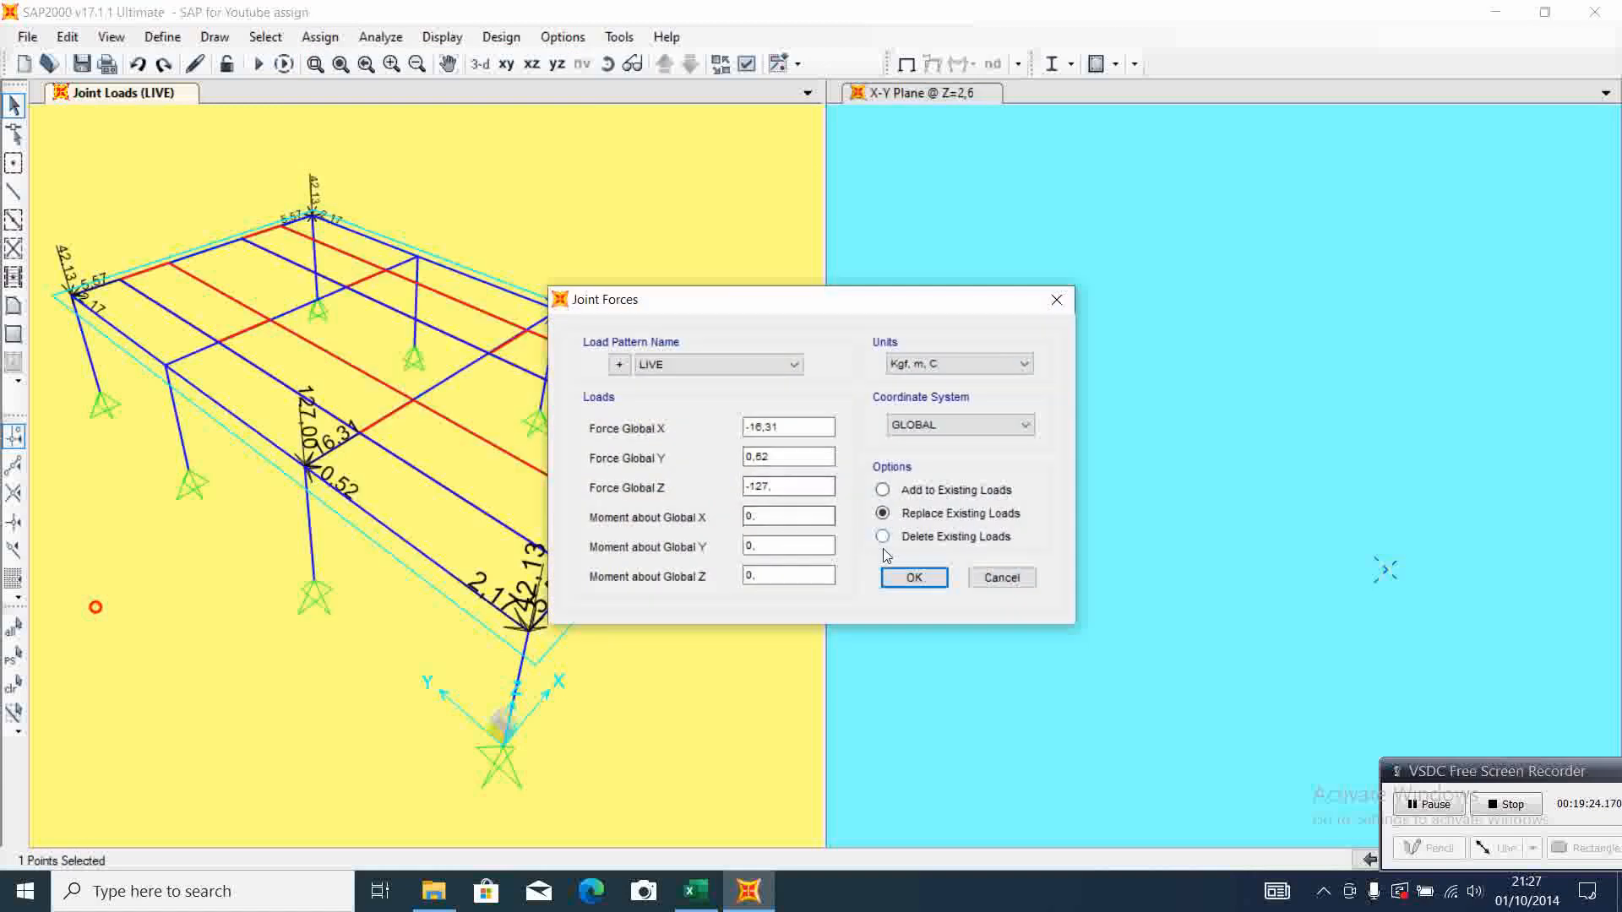
pyautogui.click(707, 902)
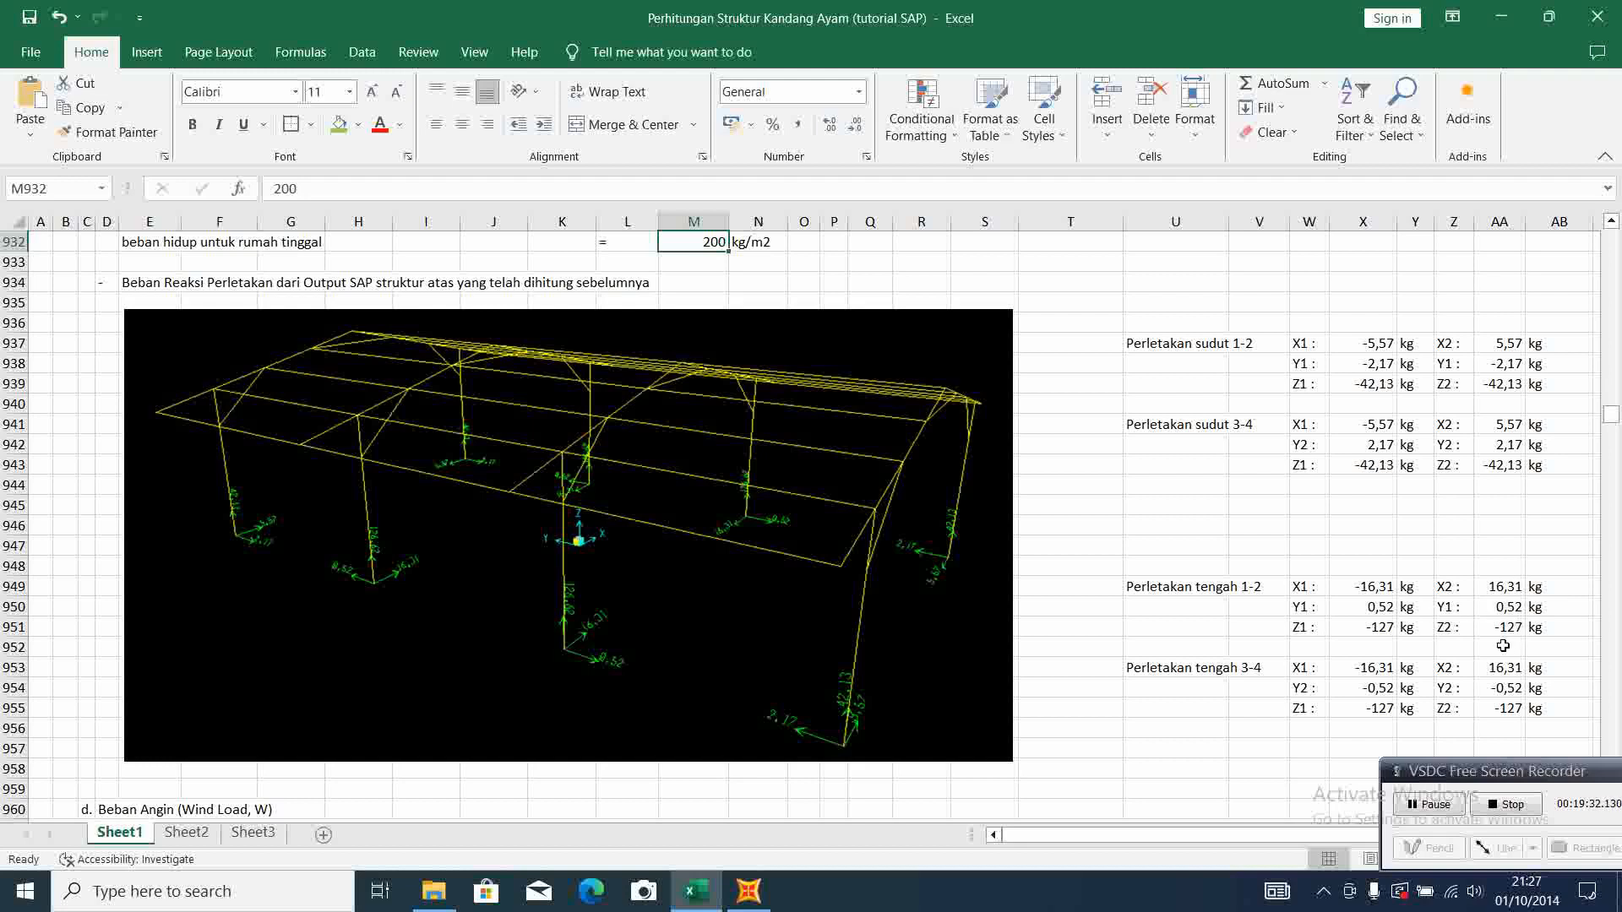
pyautogui.click(748, 891)
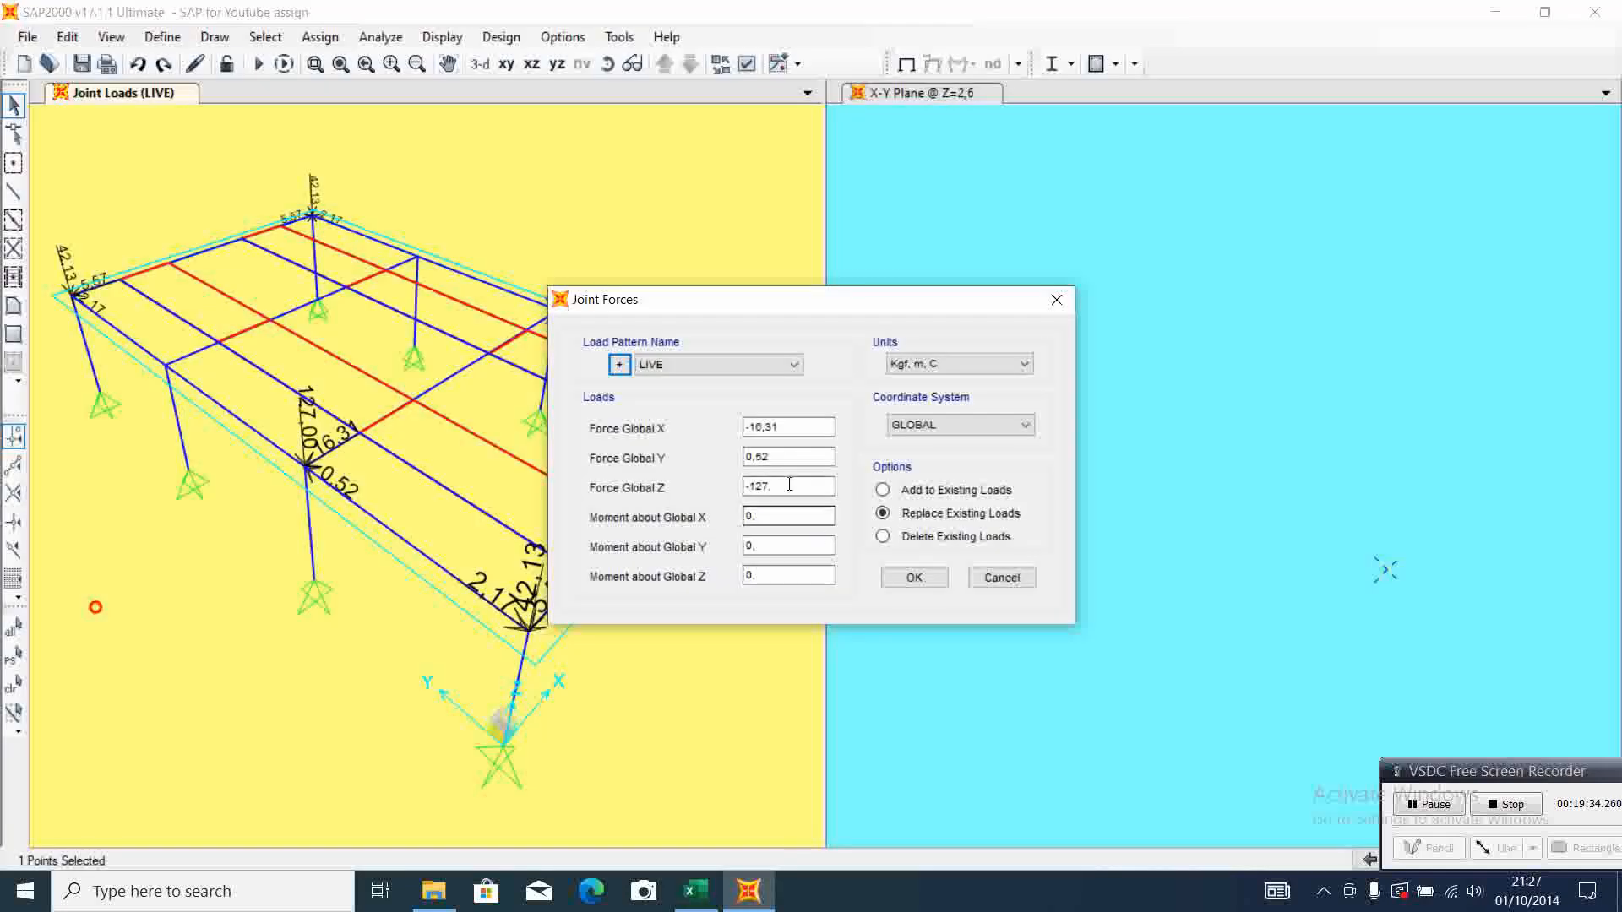
pyautogui.click(750, 427)
pyautogui.press('Delete')
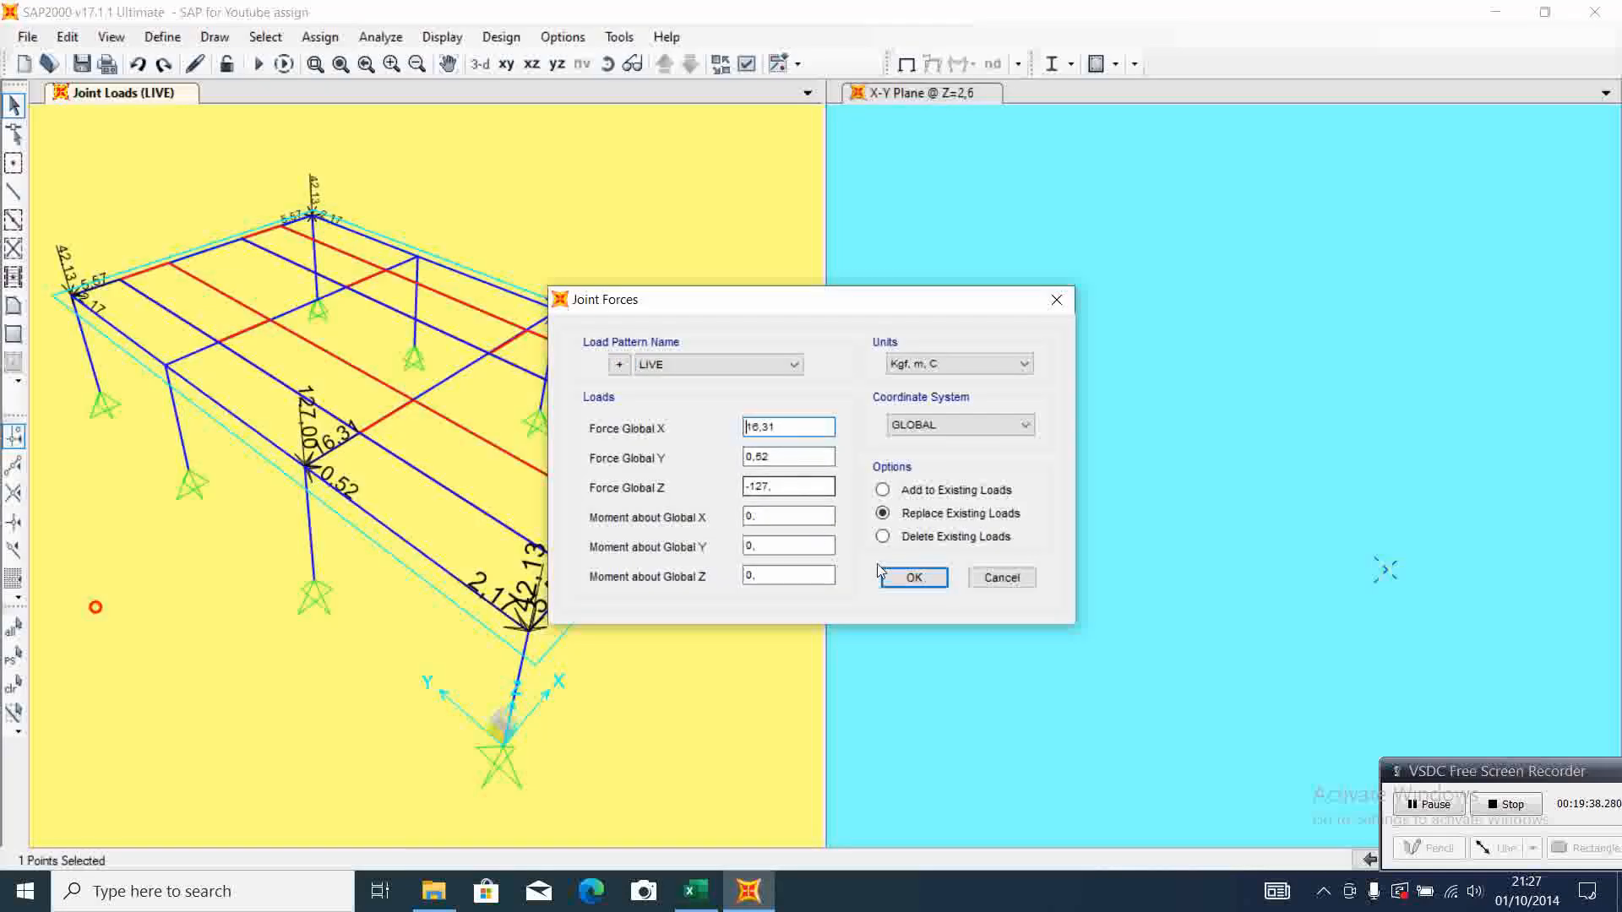
pyautogui.click(914, 577)
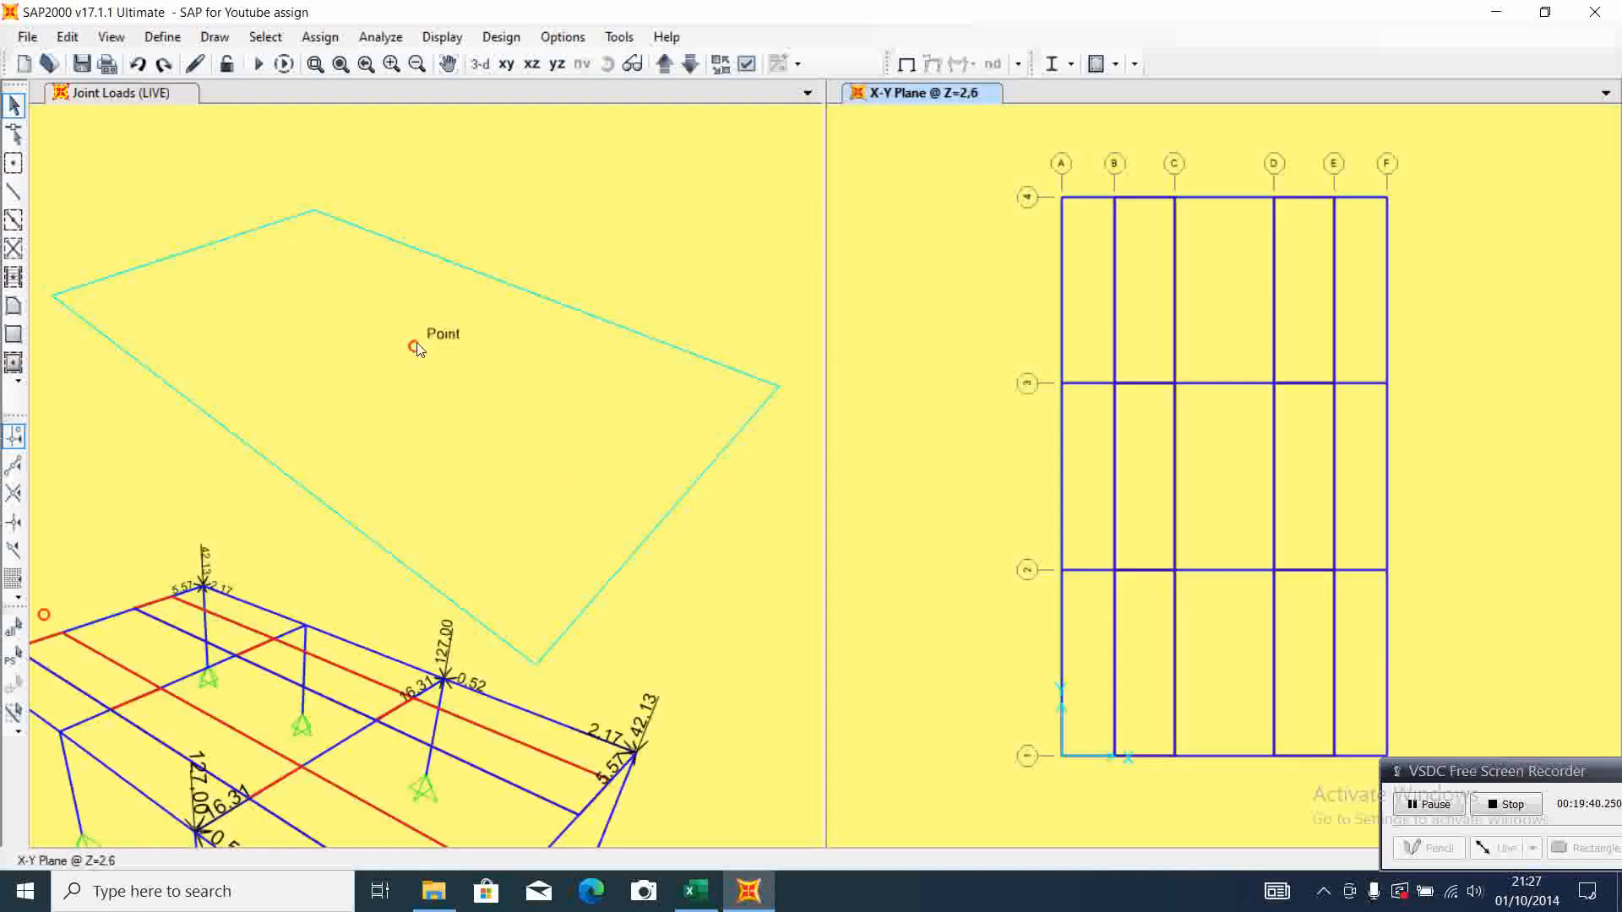
# Bring the whole frame back into the 3D view and examine which column-top joints carry LIVE forces
pyautogui.click(515, 273)
pyautogui.click(448, 63)
pyautogui.moveTo(517, 538); pyautogui.dragTo(560, 285)
pyautogui.scroll(-4, 490, 604)
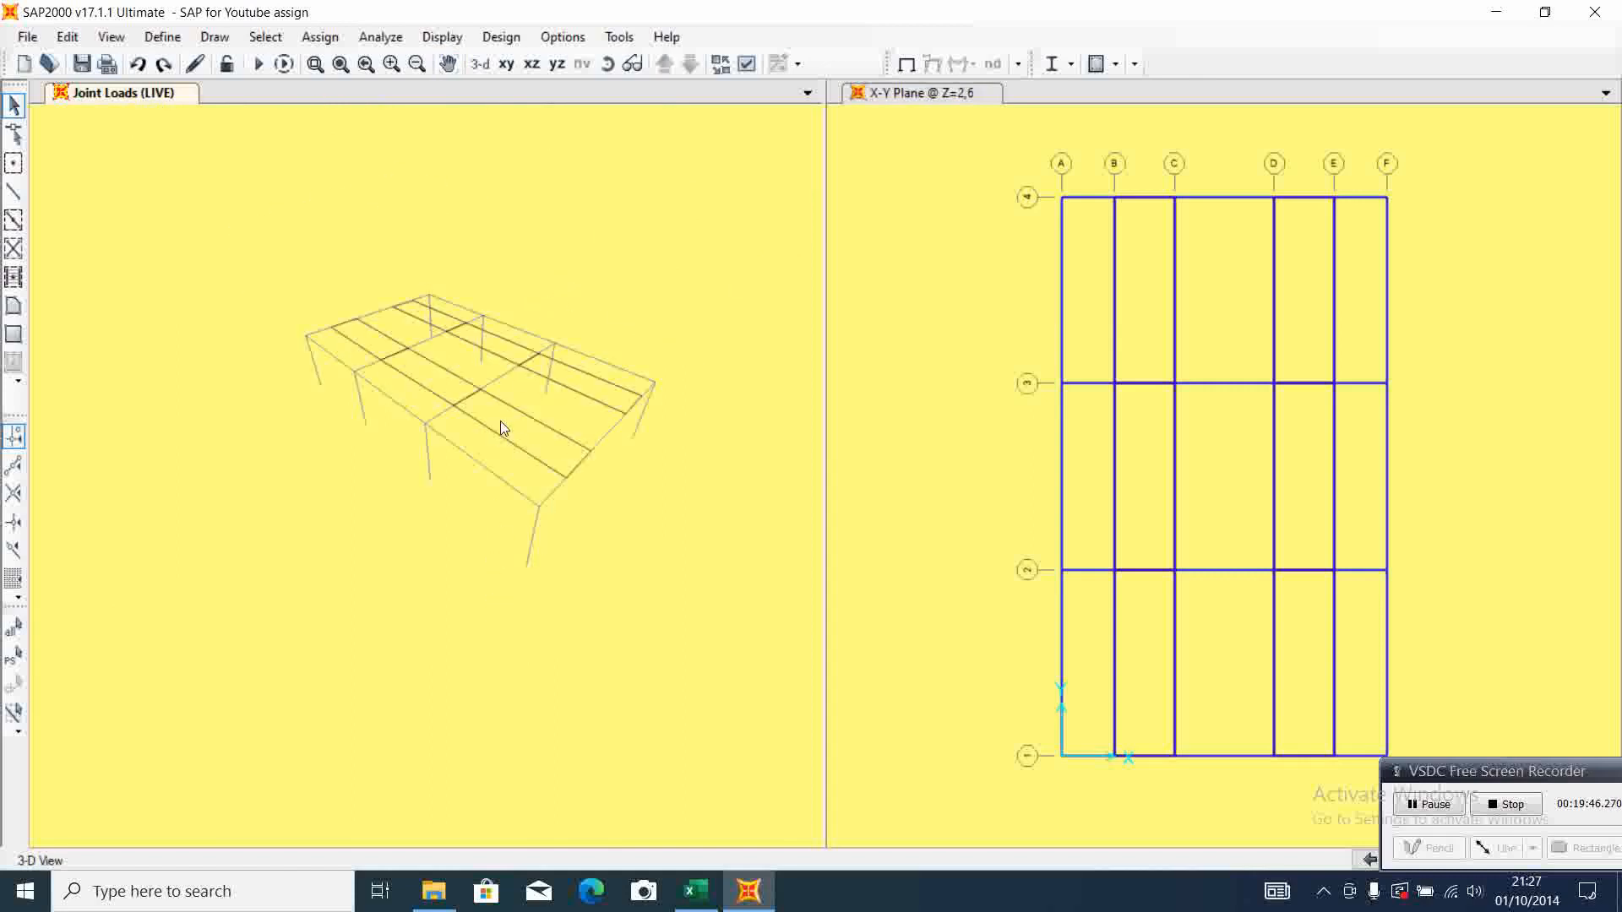
pyautogui.scroll(8, 514, 387)
pyautogui.scroll(-5, 514, 392)
pyautogui.scroll(3, 507, 371)
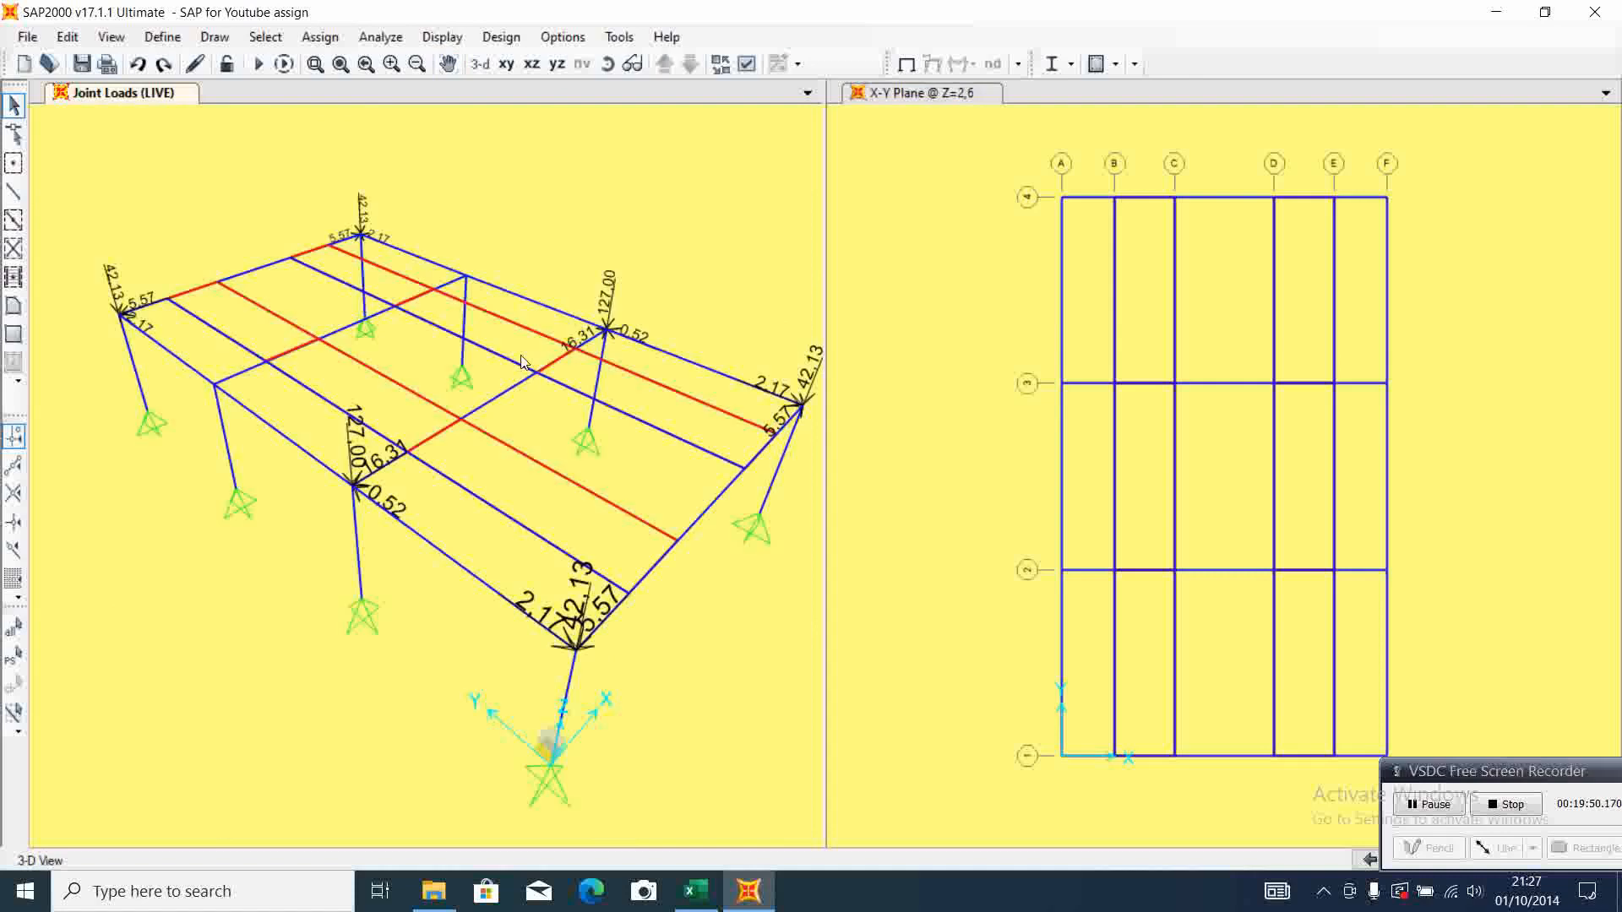
pyautogui.click(447, 63)
pyautogui.moveTo(545, 220); pyautogui.dragTo(535, 216)
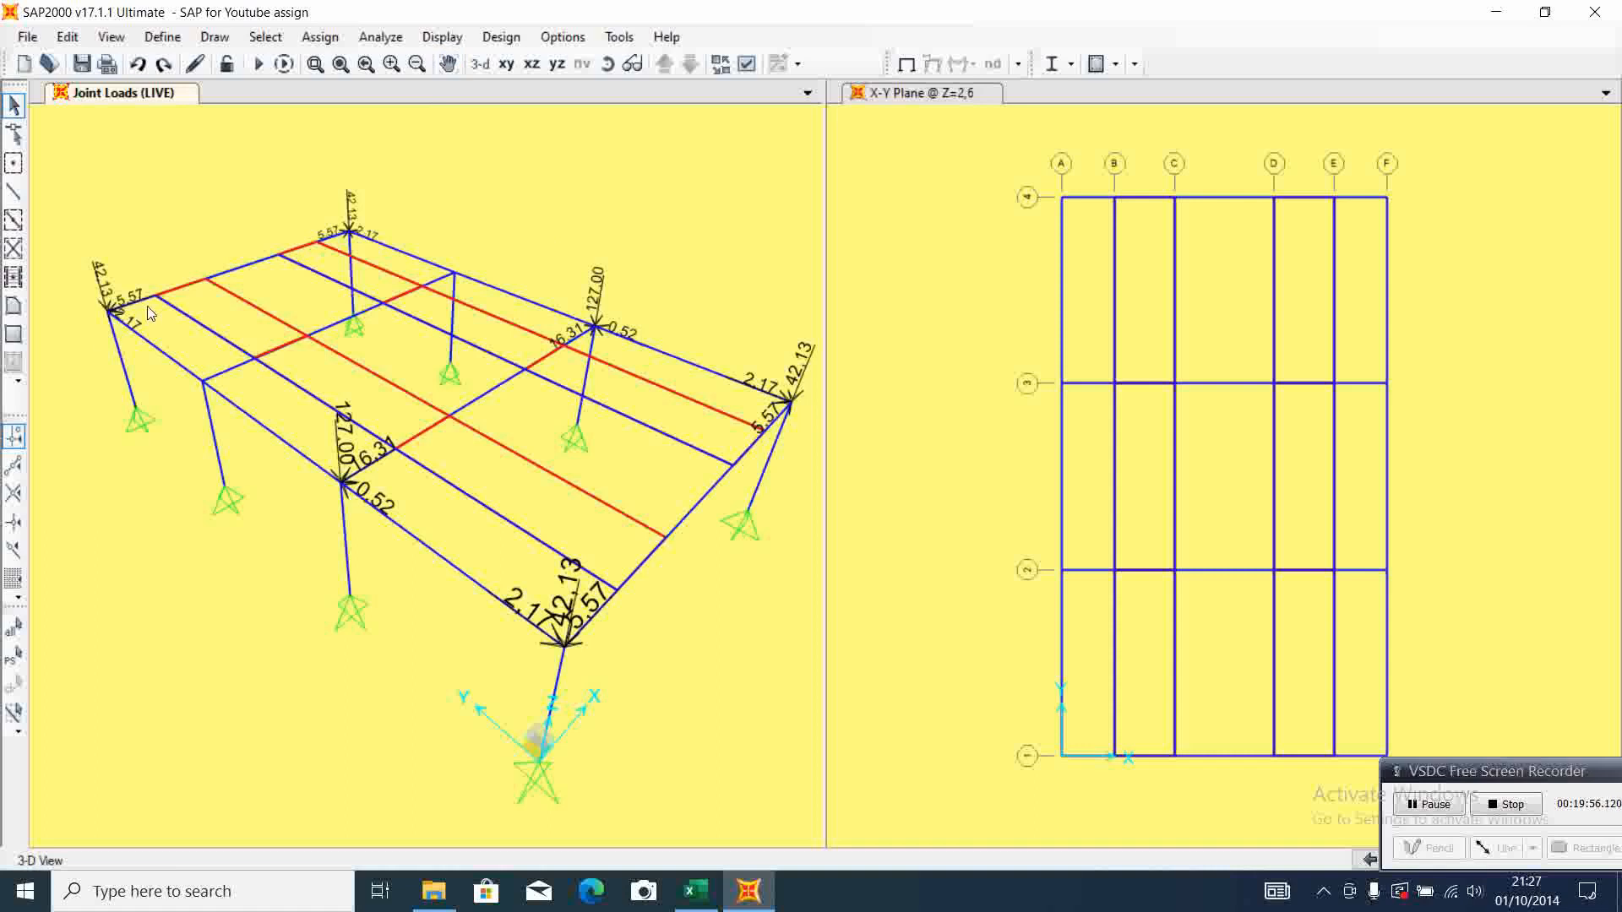
# Assign LIVE joint forces X -16,31, Y -0,52 and Z -127 to the A-3 column-top joint, checking Excel's middle support 3-4 reactions
pyautogui.click(208, 378)
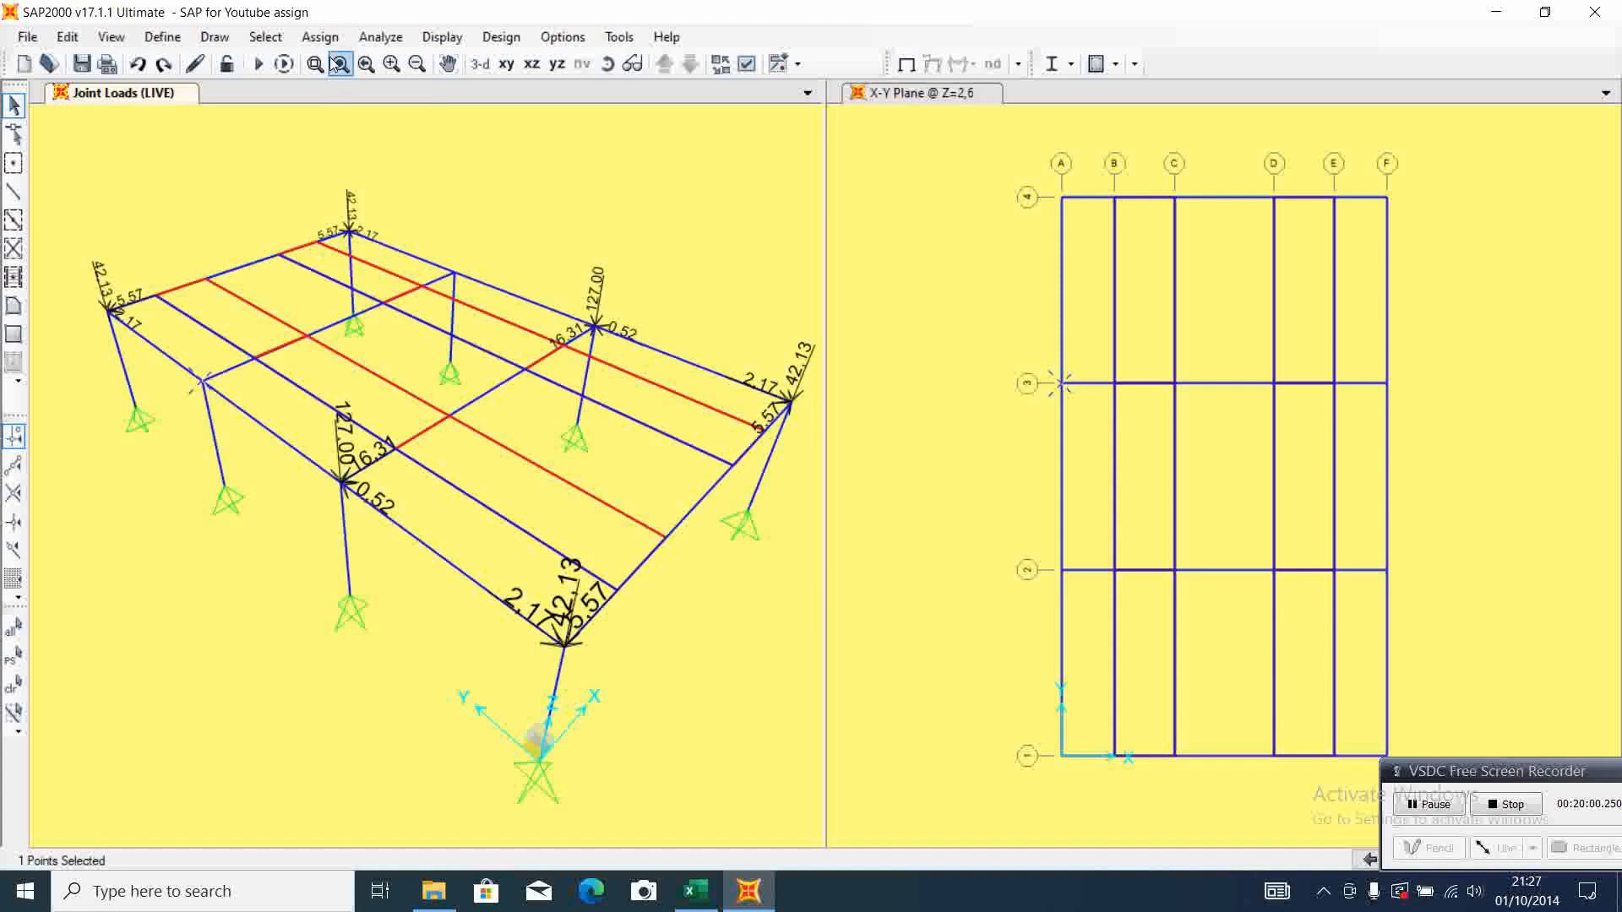
pyautogui.click(320, 37)
pyautogui.moveTo(521, 267)
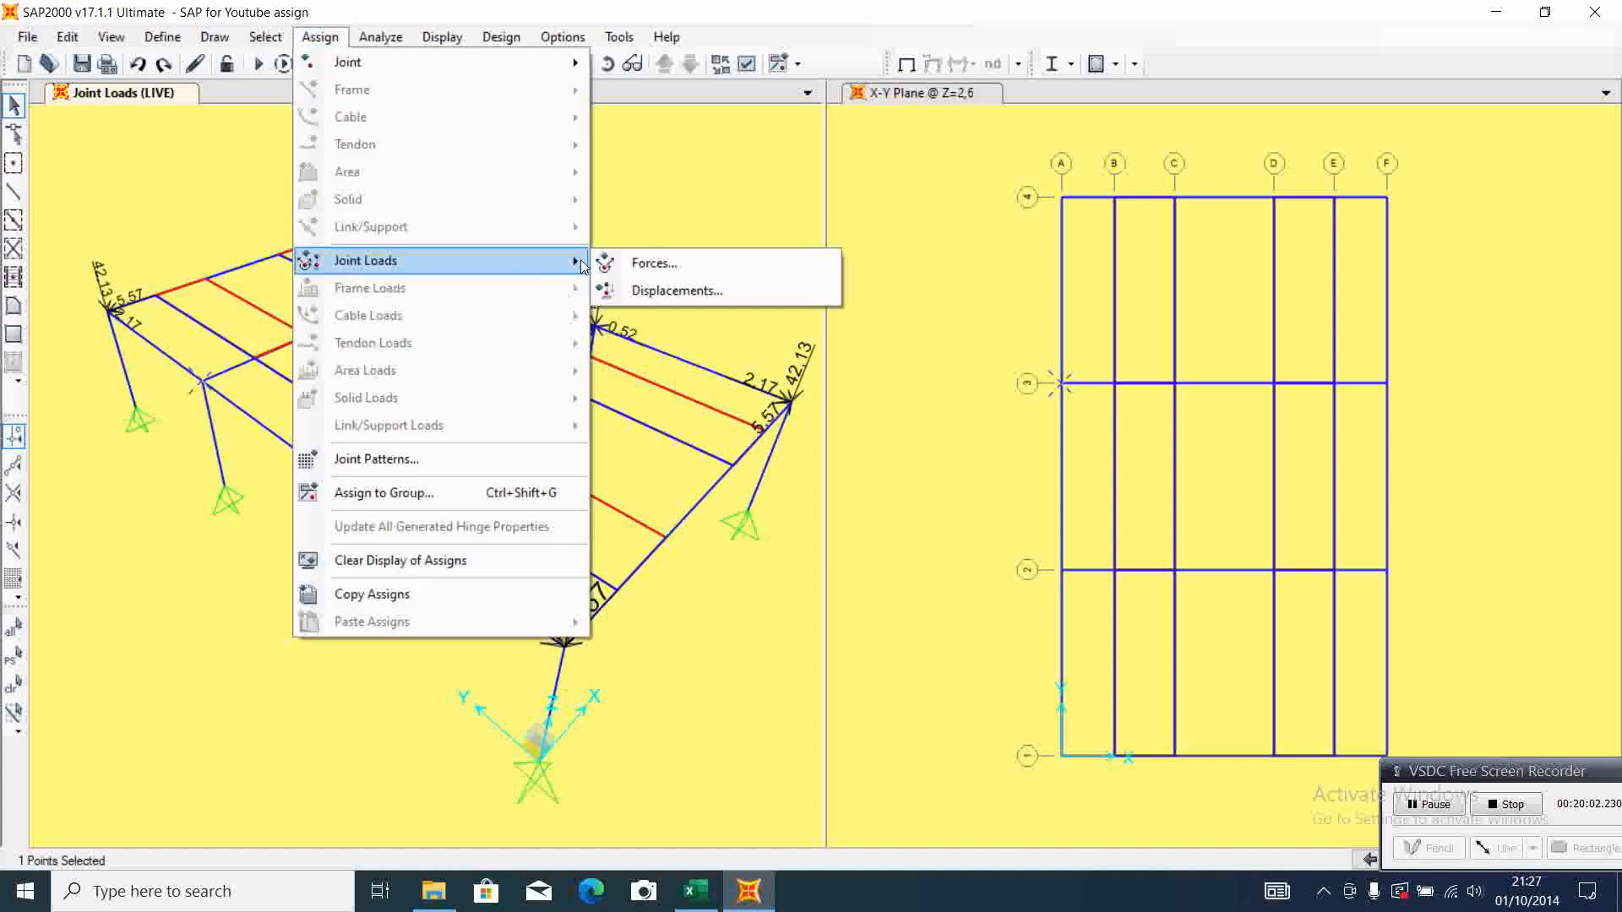
pyautogui.click(681, 272)
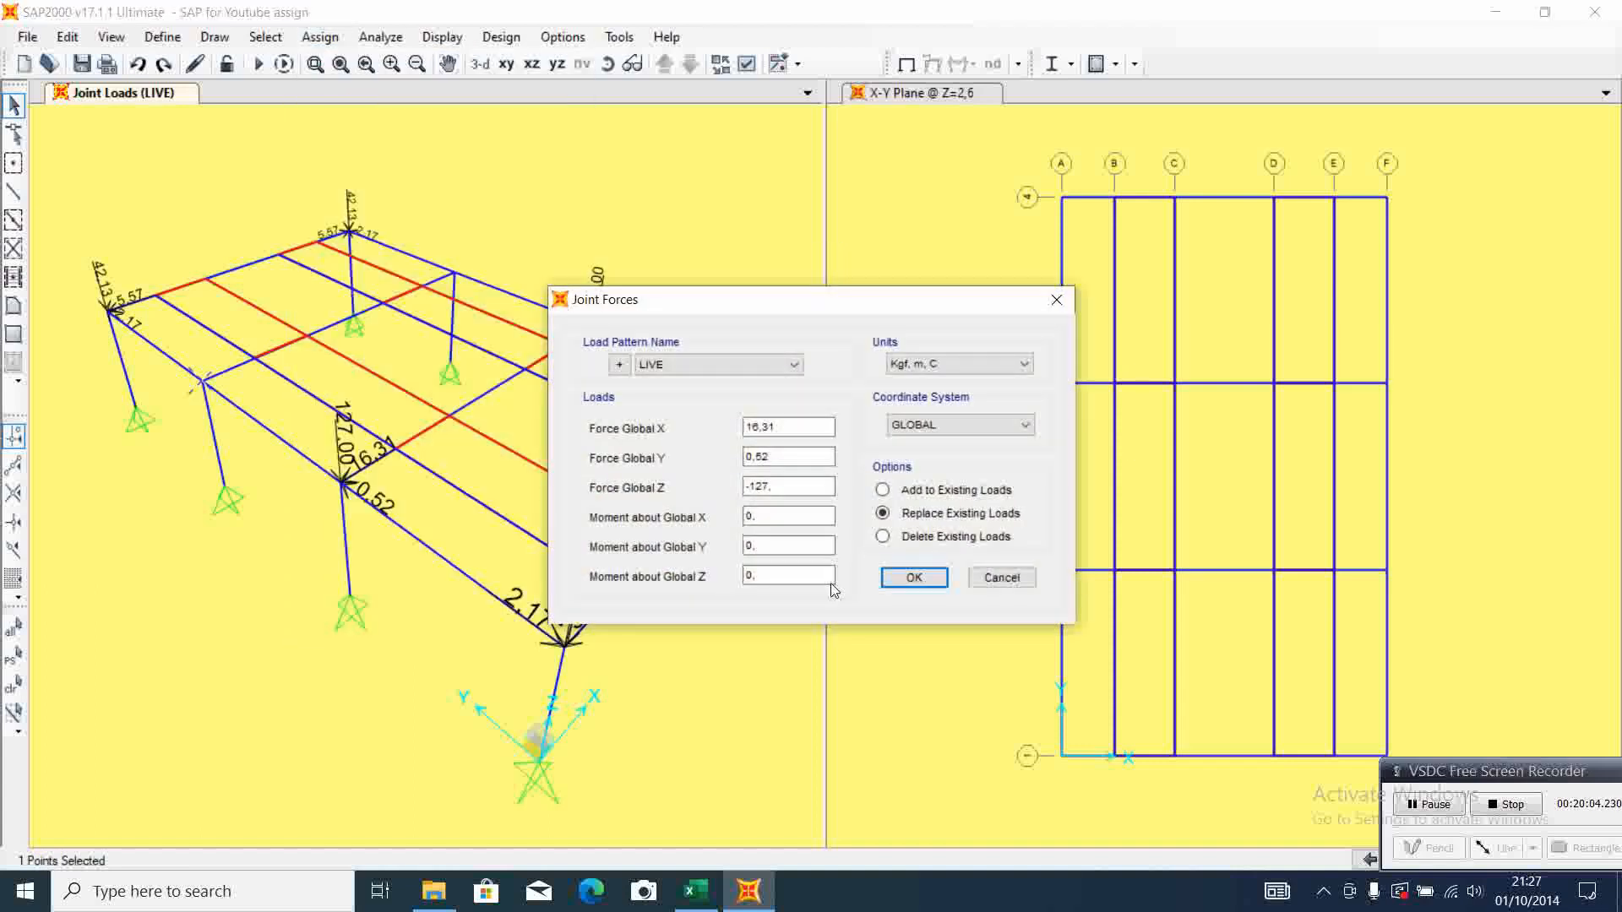
pyautogui.click(695, 891)
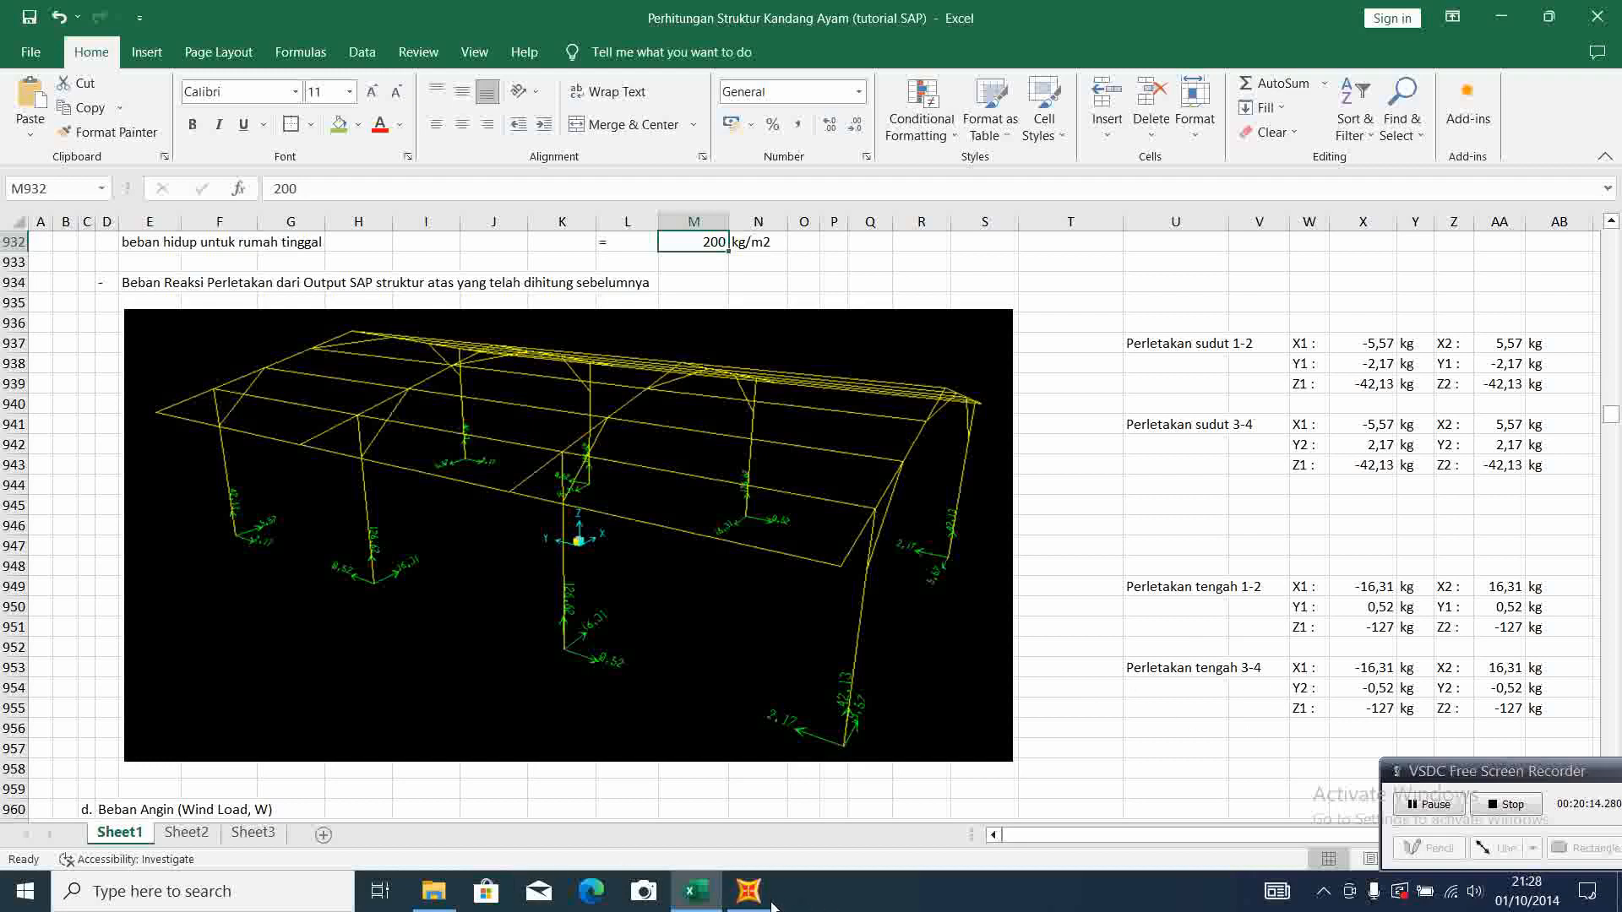
pyautogui.click(749, 892)
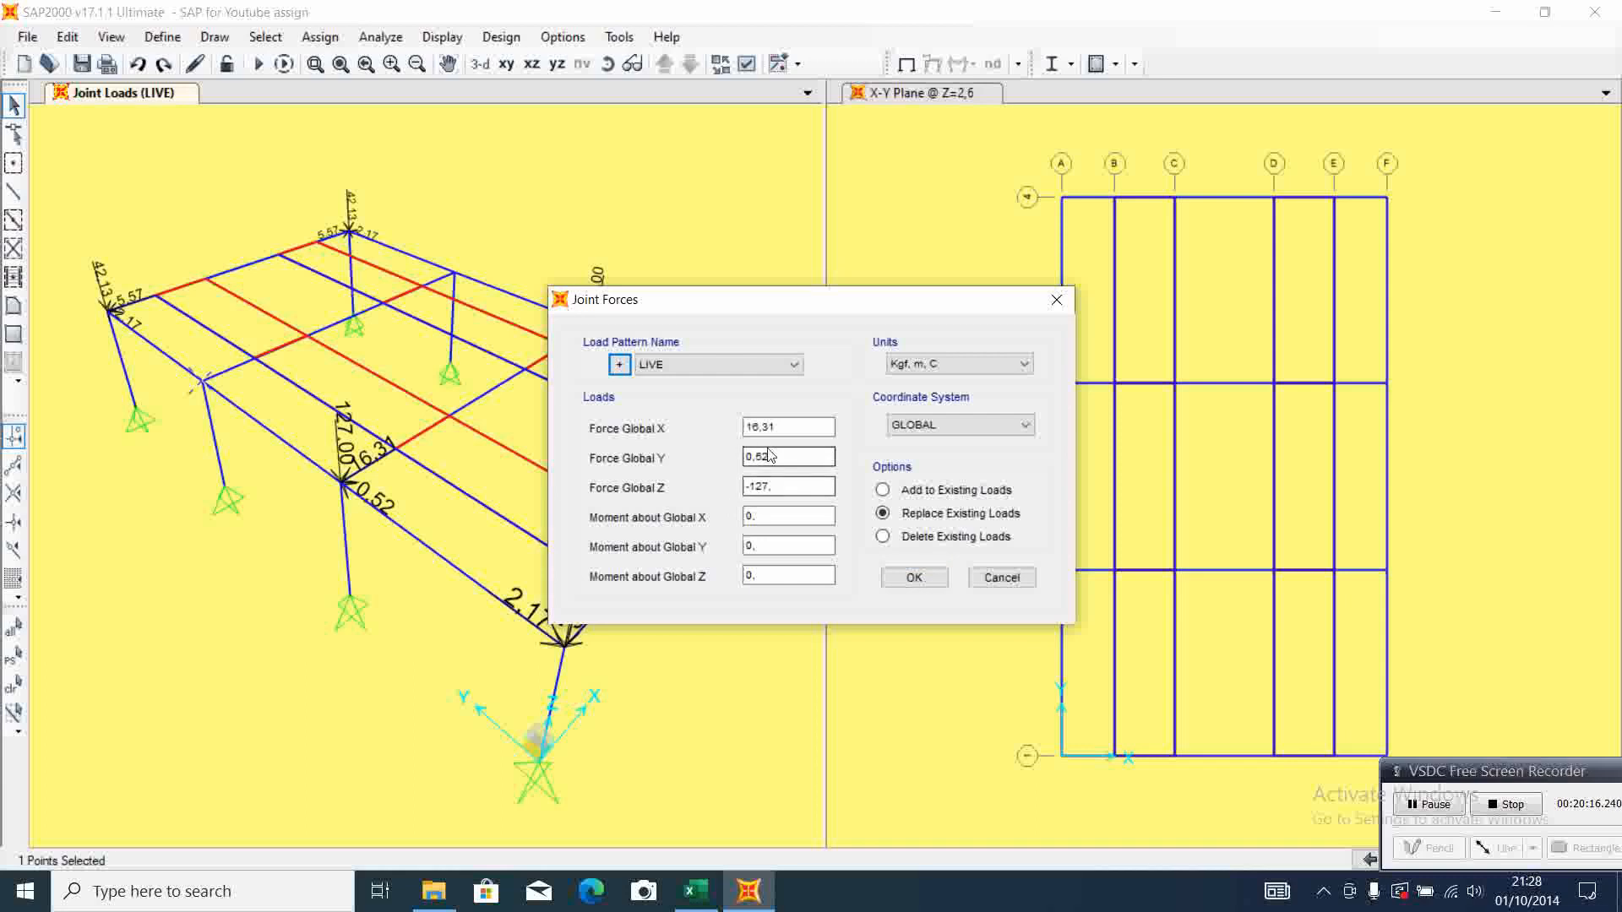
pyautogui.click(747, 427)
pyautogui.click(747, 426)
pyautogui.write('-')
pyautogui.click(746, 456)
pyautogui.write('-')
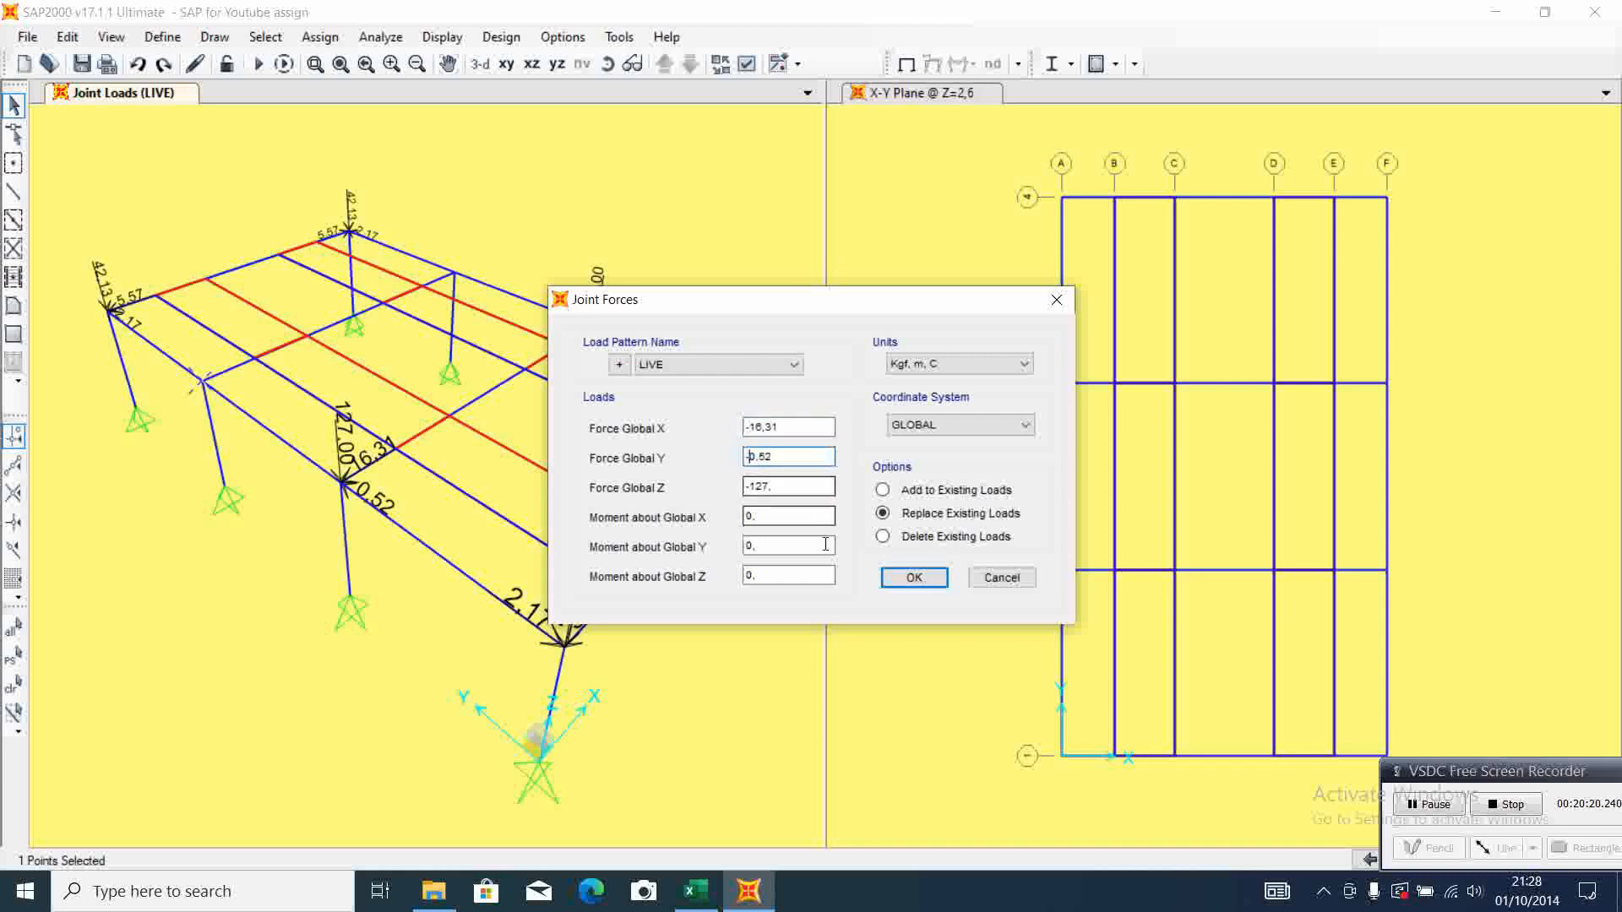
pyautogui.click(914, 577)
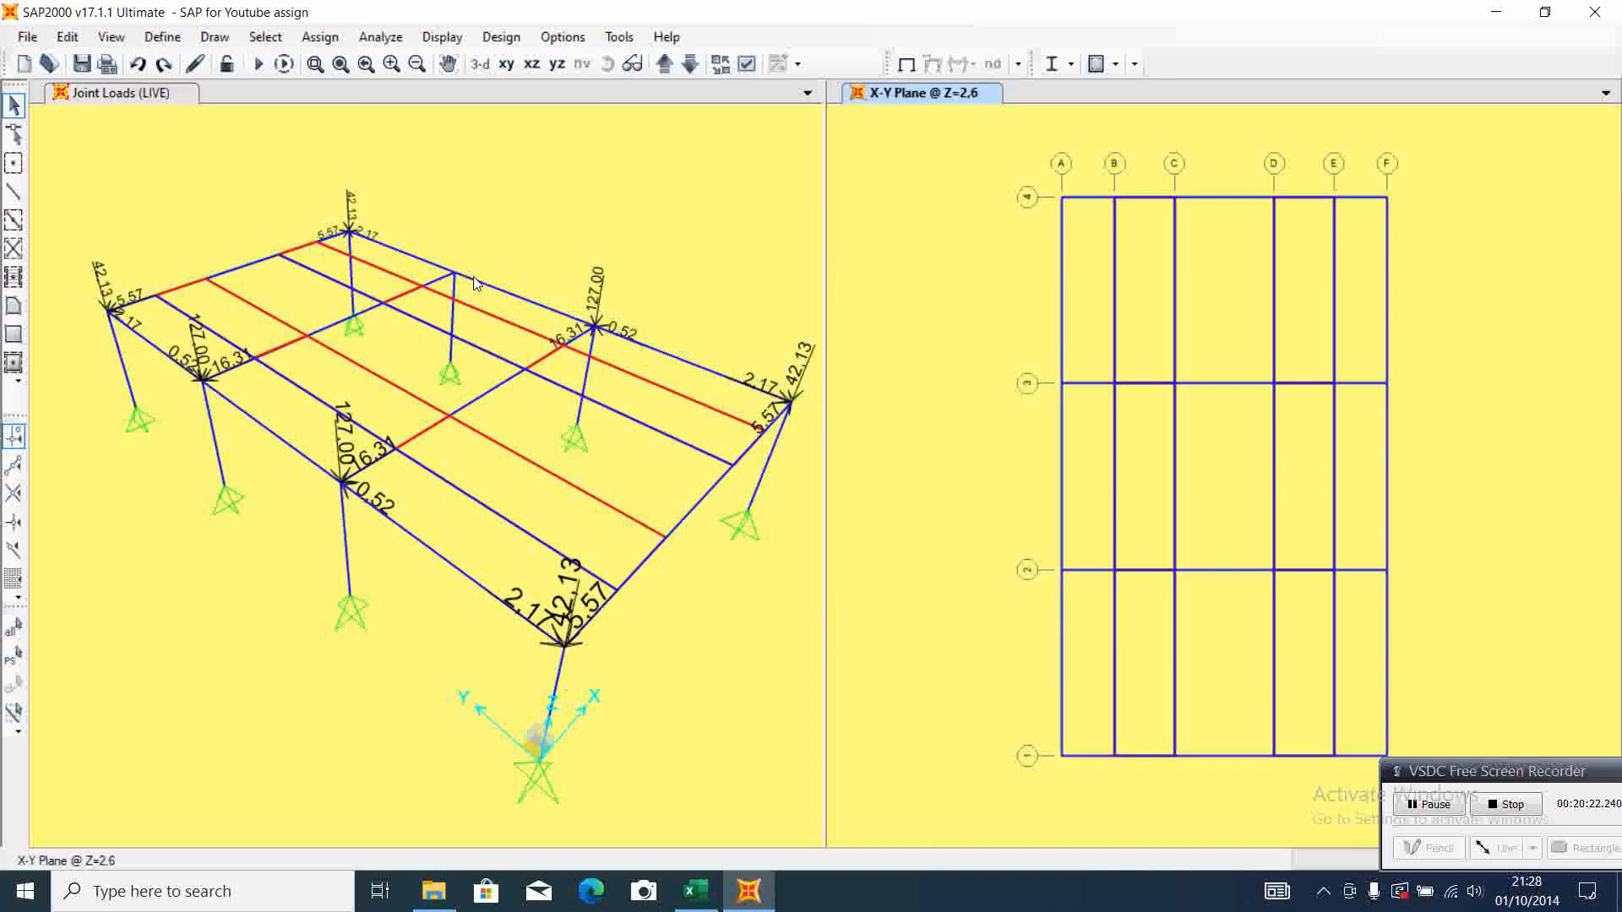
# Assign LIVE joint forces X 16,31, Y -0,52 and Z -127 to the F-3 column-top joint, checking Excel's middle support 3-4 reactions
pyautogui.click(454, 272)
pyautogui.click(319, 37)
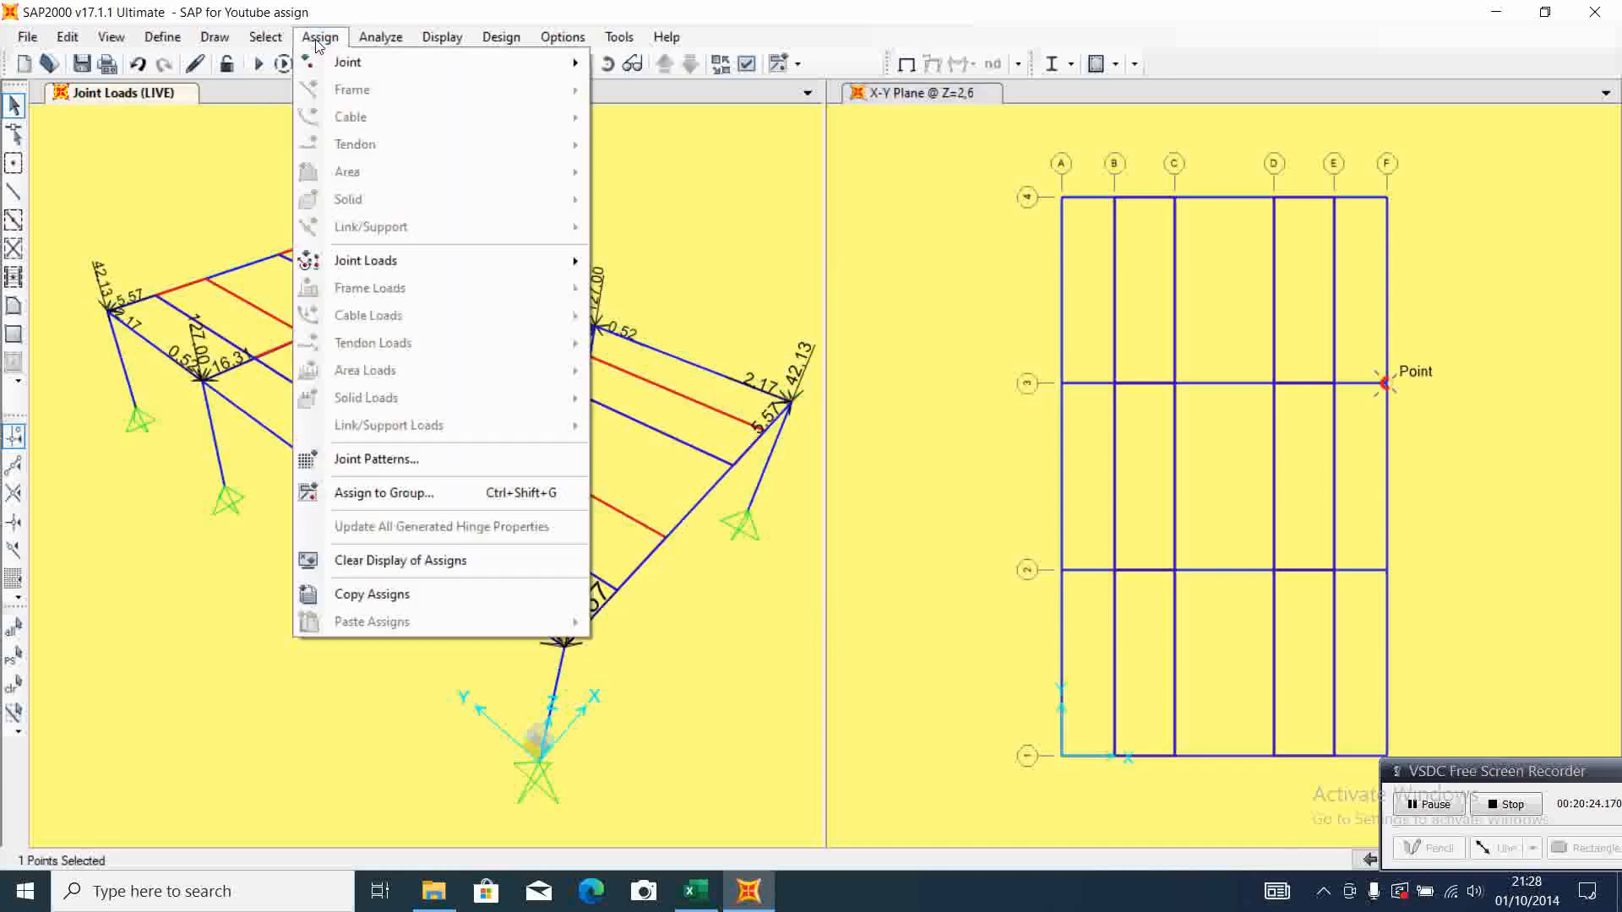
pyautogui.moveTo(417, 262)
pyautogui.click(693, 262)
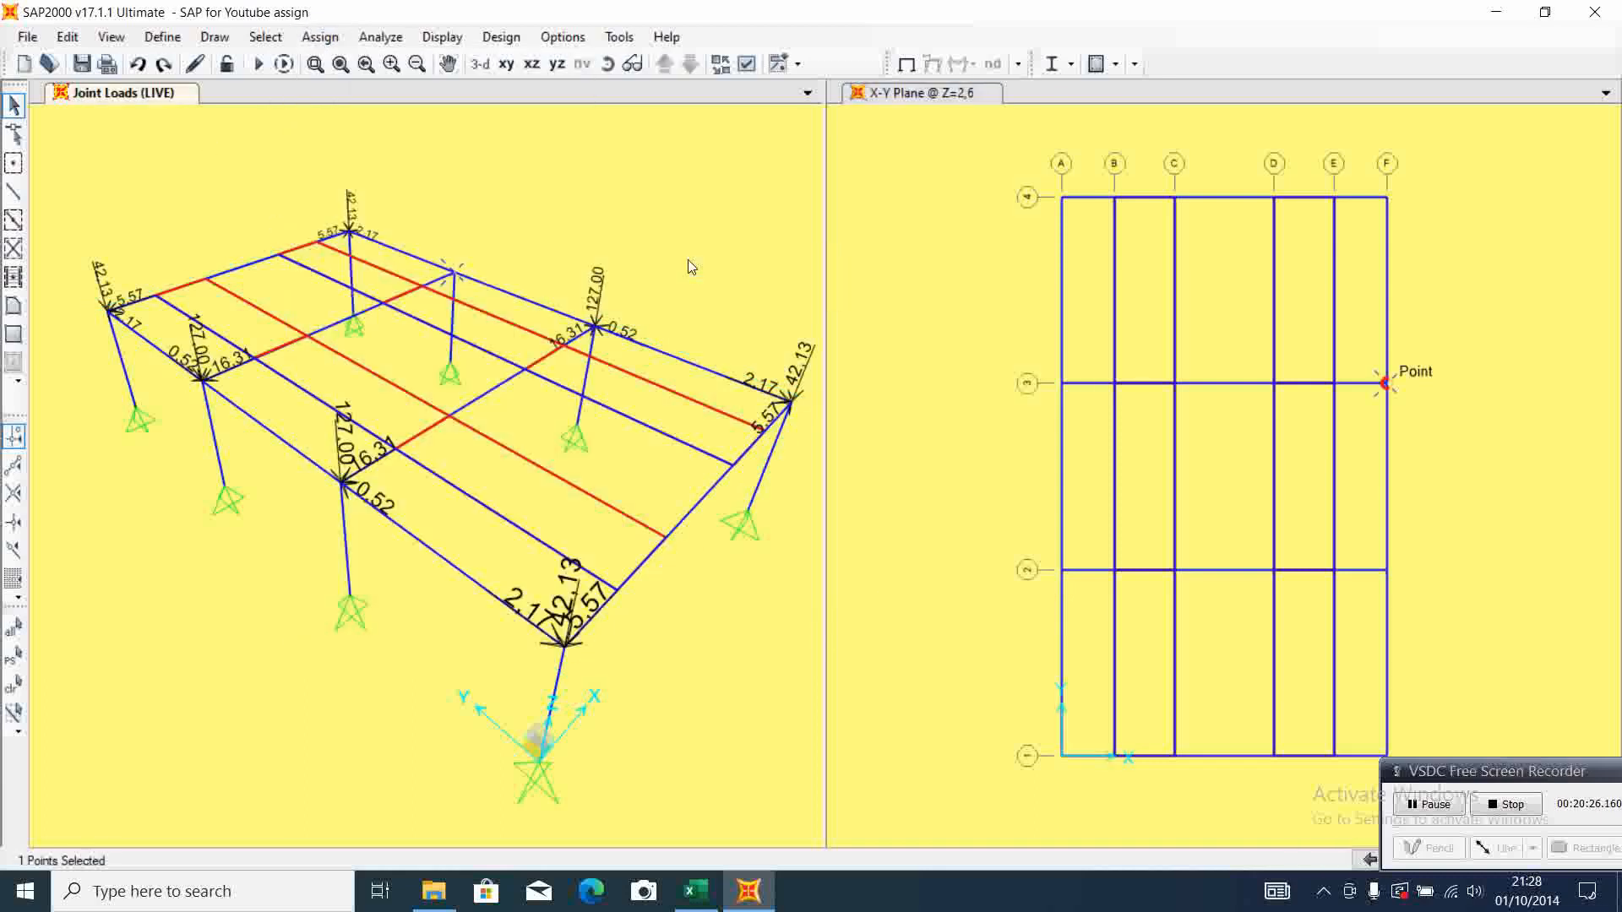
pyautogui.click(696, 891)
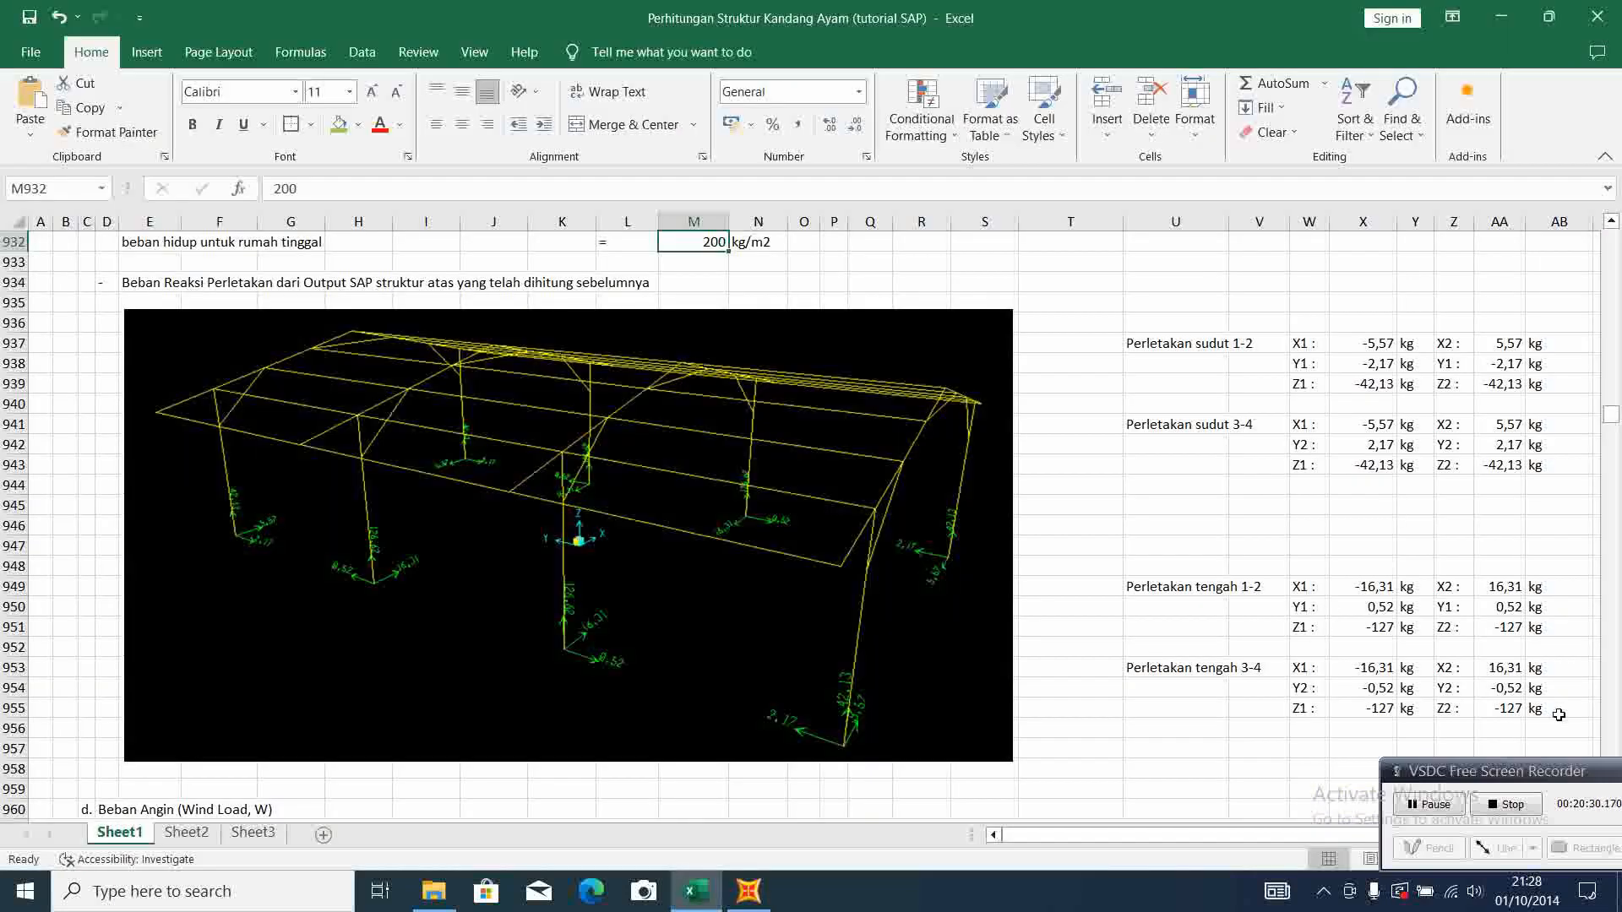
pyautogui.click(749, 891)
pyautogui.click(747, 428)
pyautogui.click(754, 428)
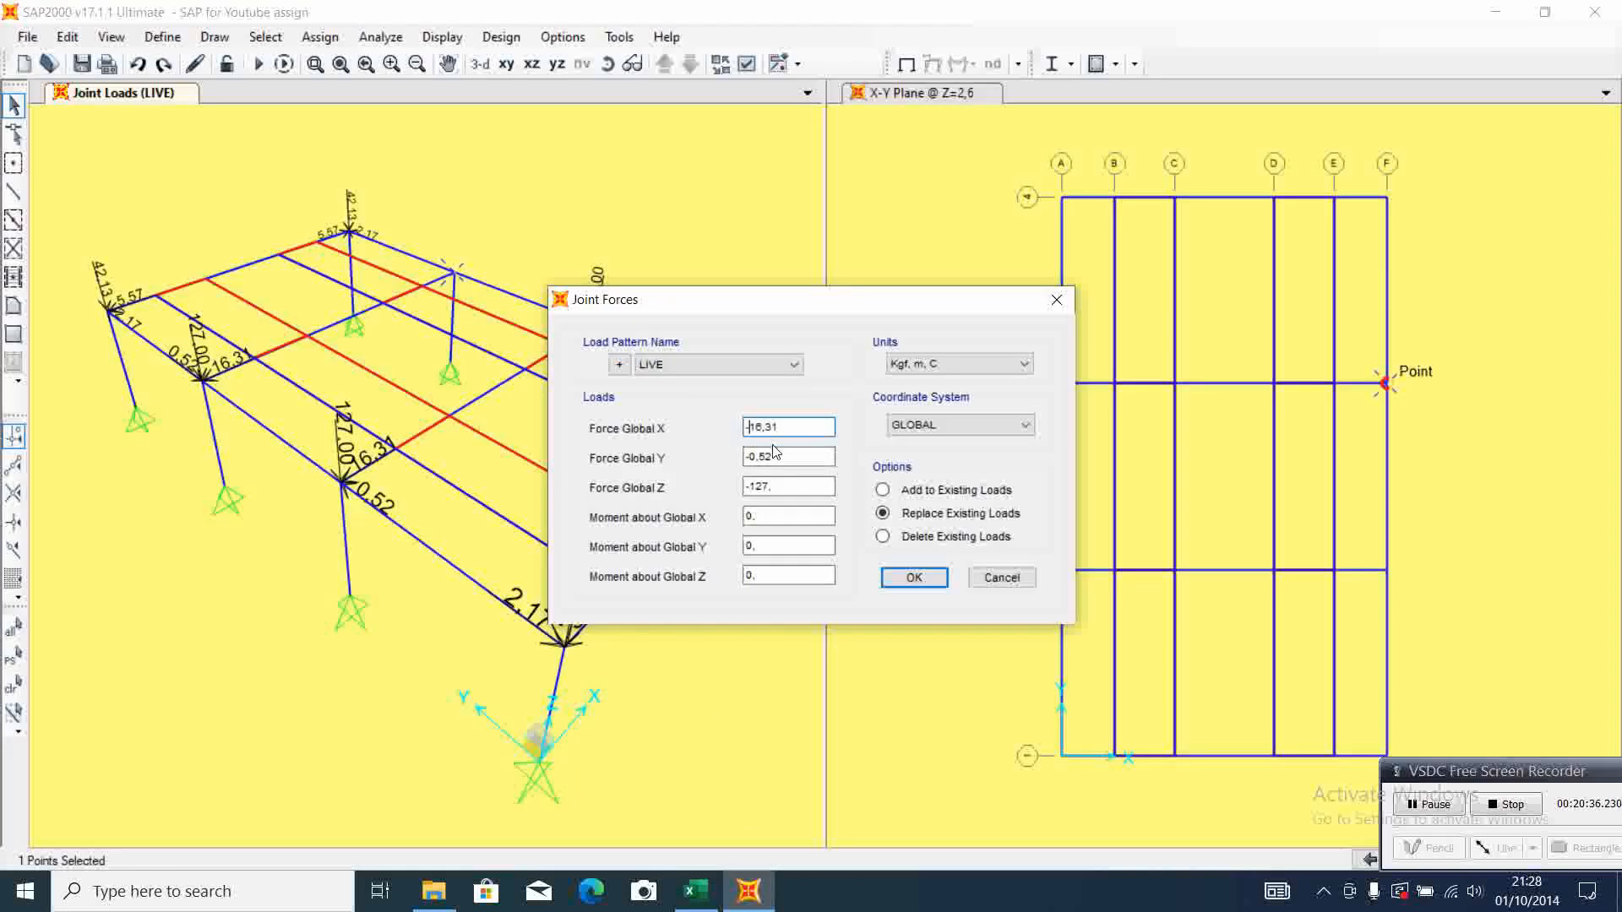
pyautogui.click(913, 580)
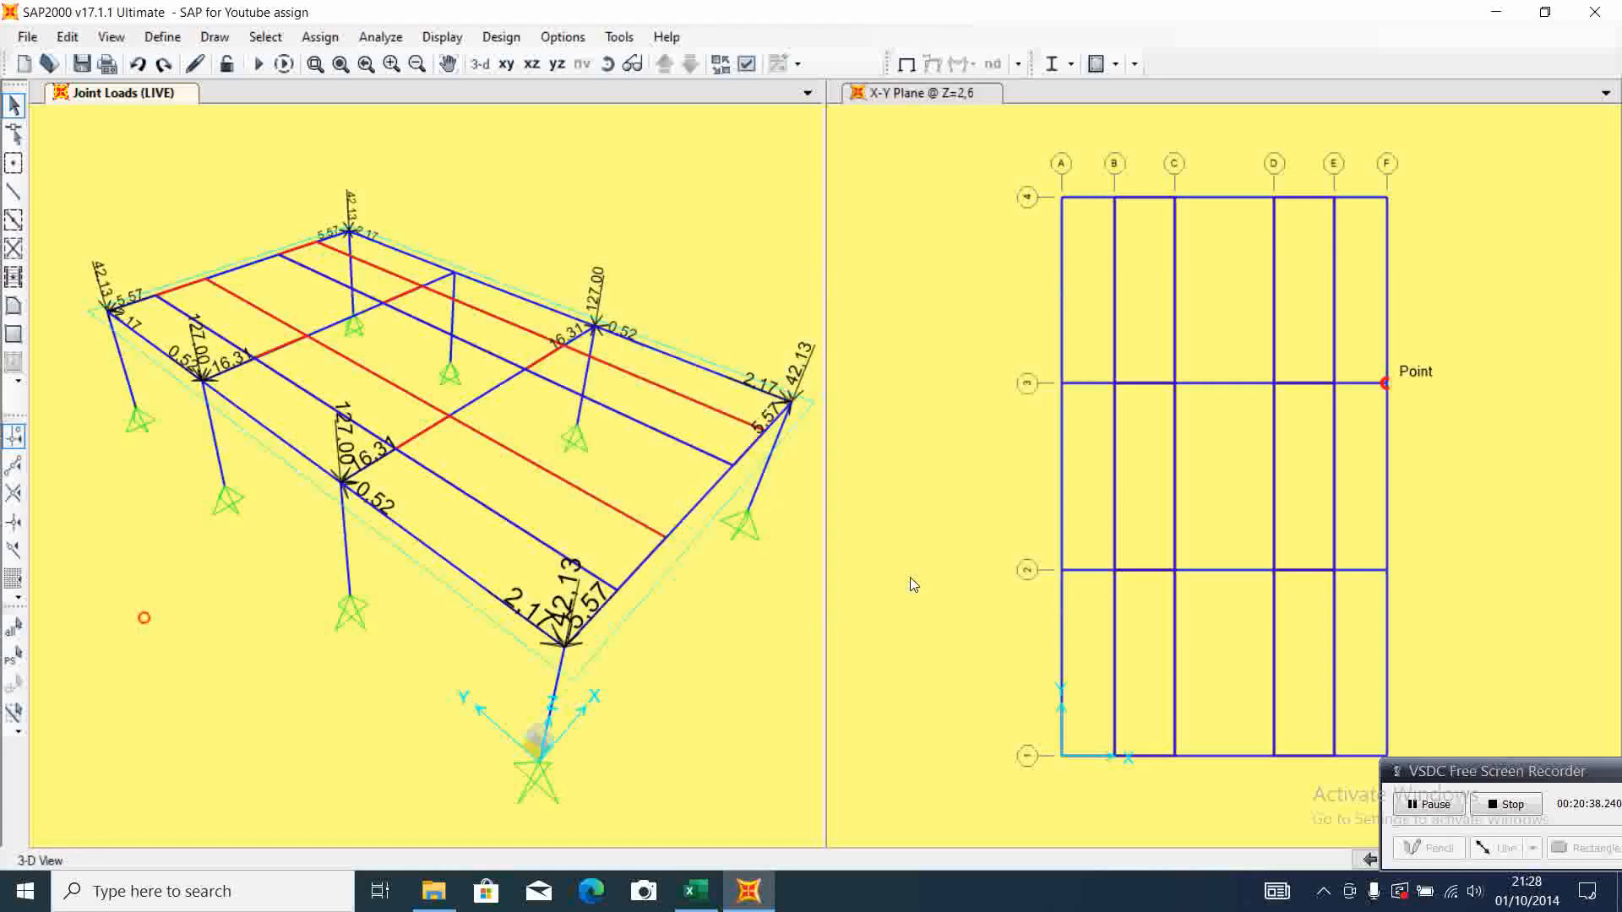
pyautogui.click(911, 580)
pyautogui.click(630, 486)
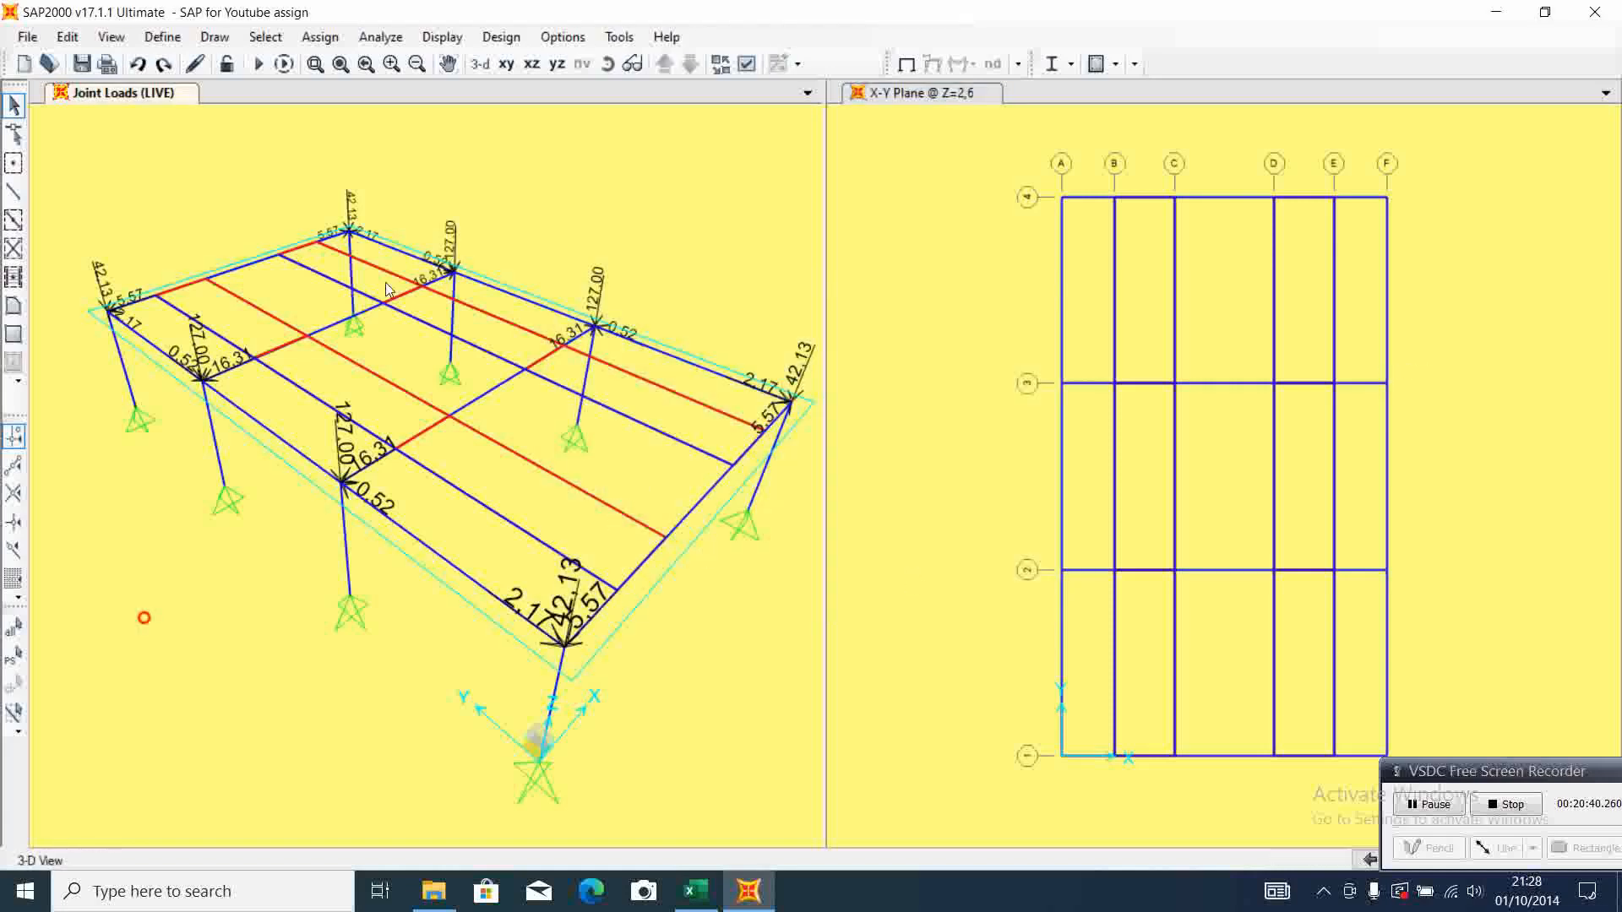
# Review the wind load support reactions for the corner and middle supports in the Excel calculation sheet
pyautogui.click(695, 891)
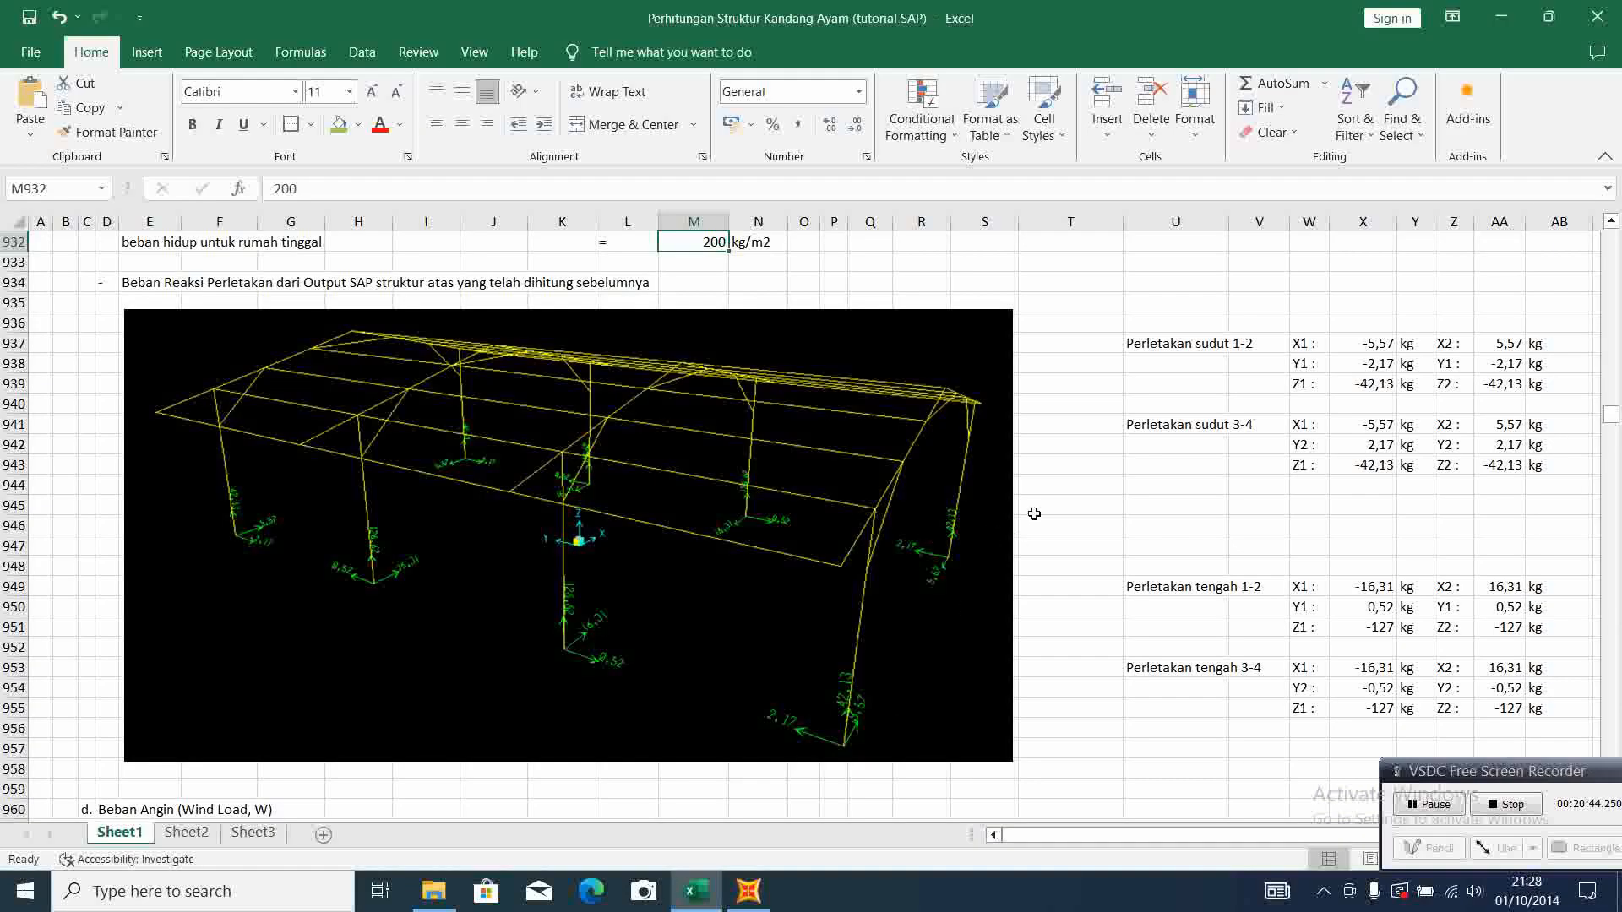
pyautogui.scroll(-10, 1054, 519)
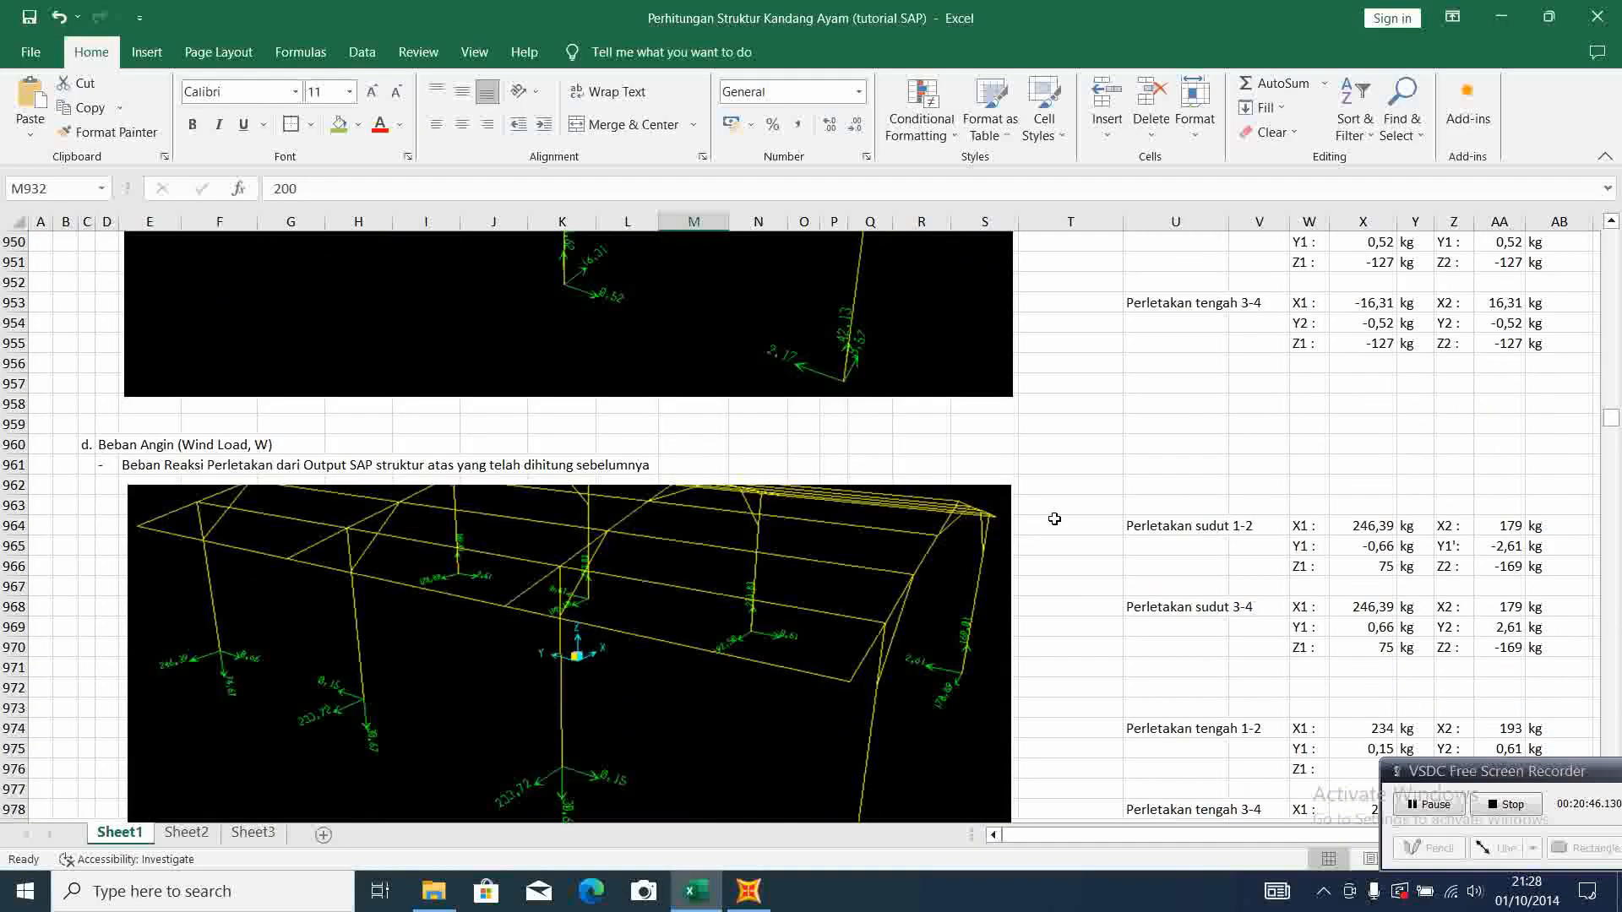
pyautogui.scroll(1, 1054, 519)
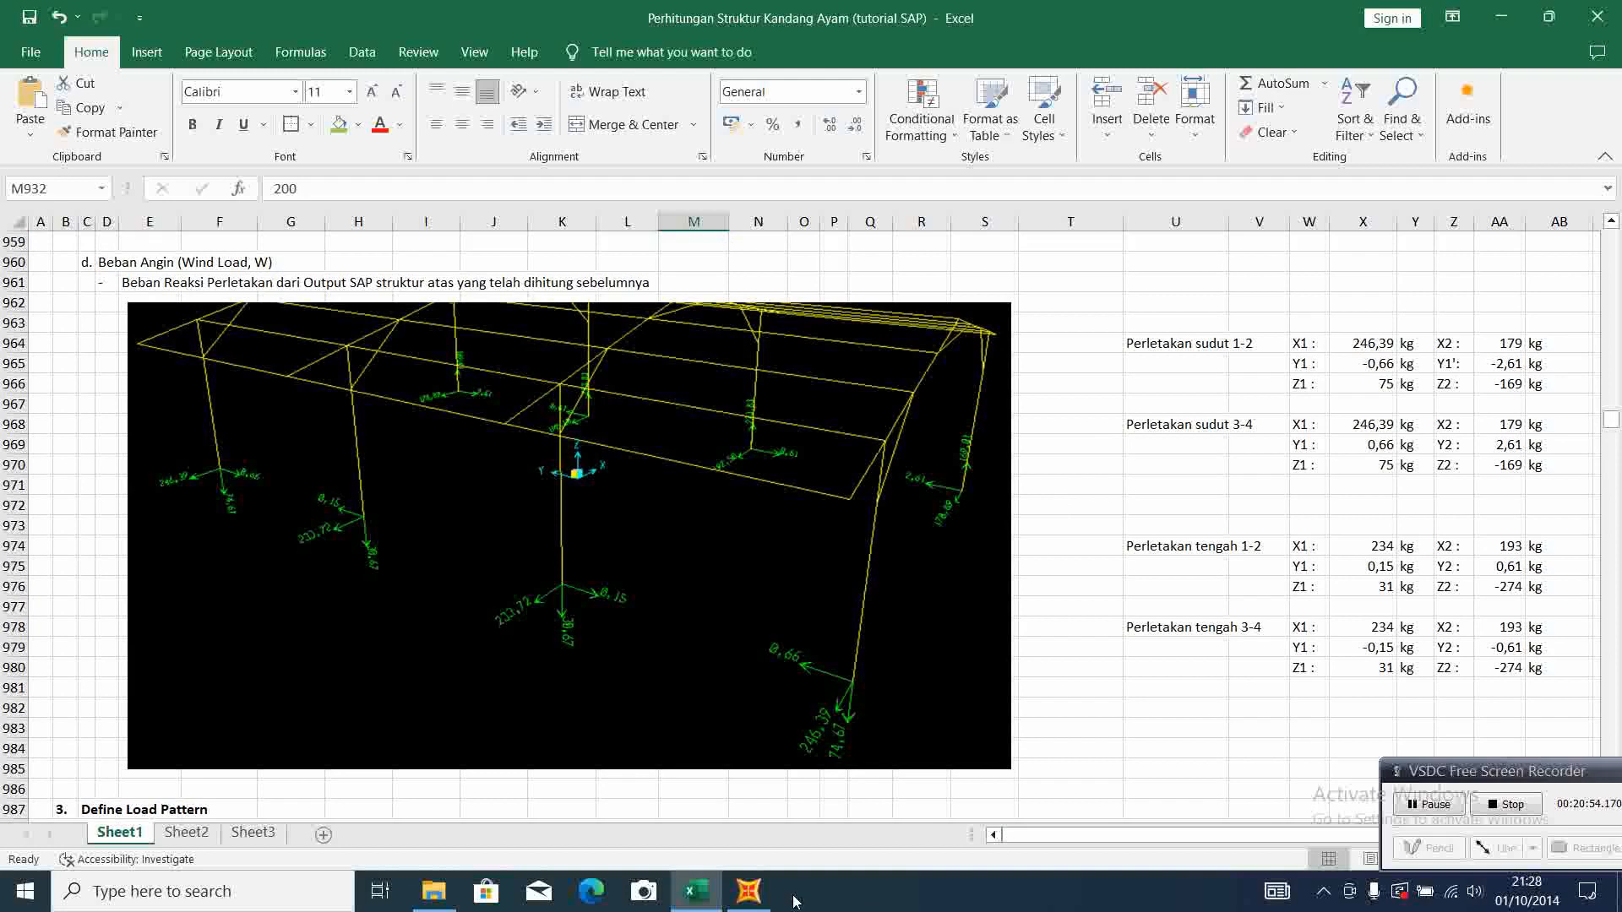
pyautogui.click(749, 891)
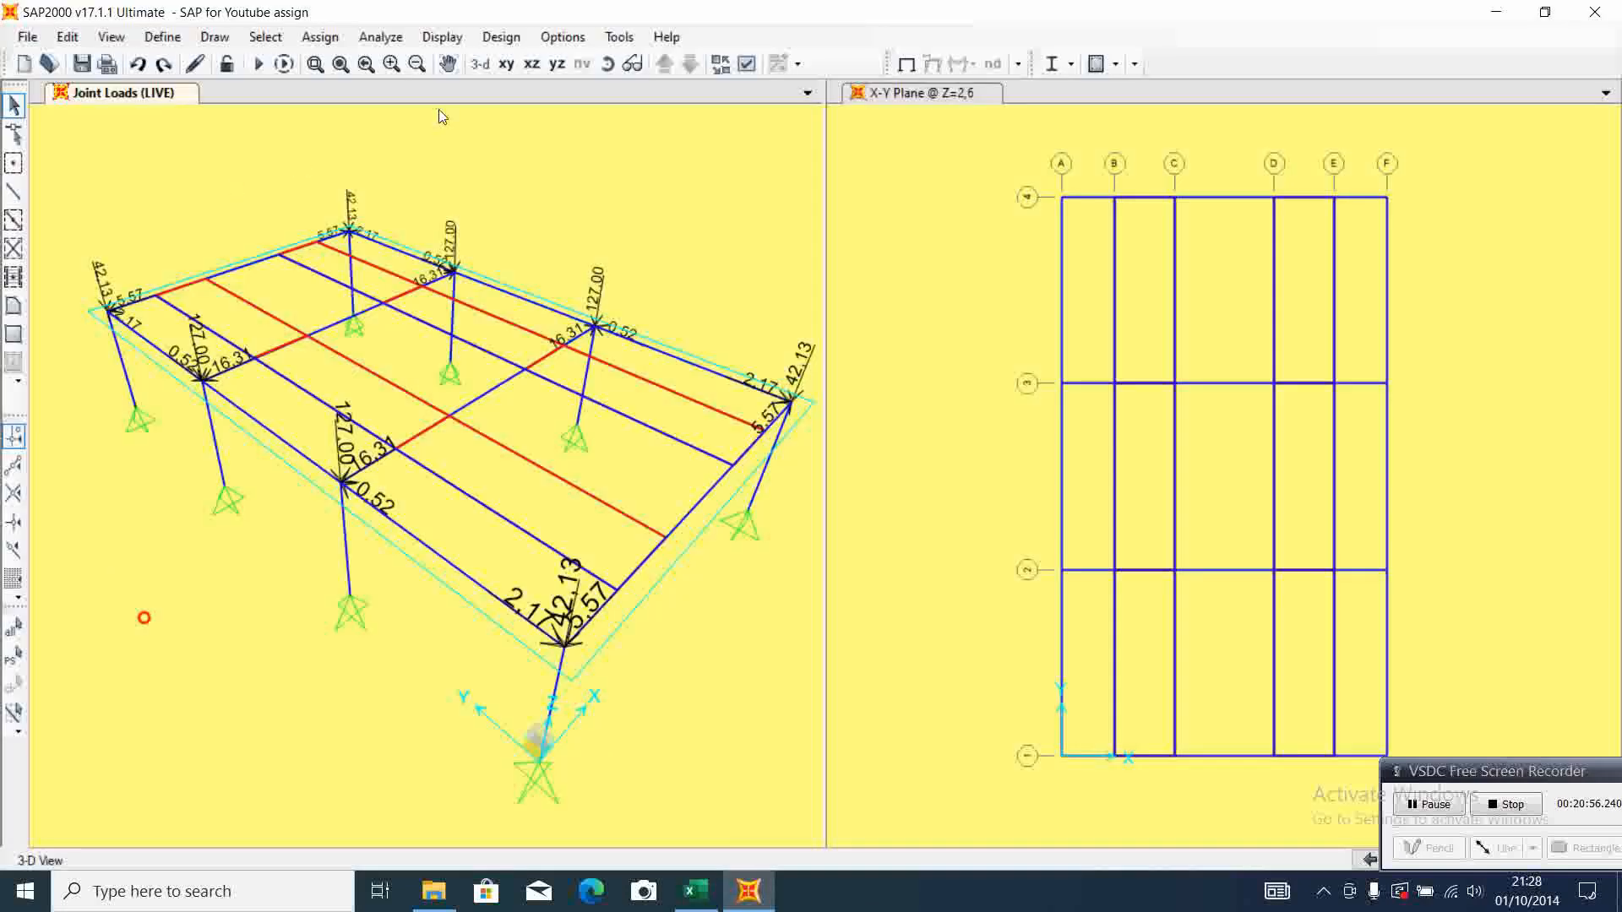
# Clear the load display and enter a WIND joint force of X 246,39 for the A-1 column-top joint, checking Excel's corner support 1-2 reactions
pyautogui.click(905, 66)
pyautogui.click(564, 647)
pyautogui.click(320, 37)
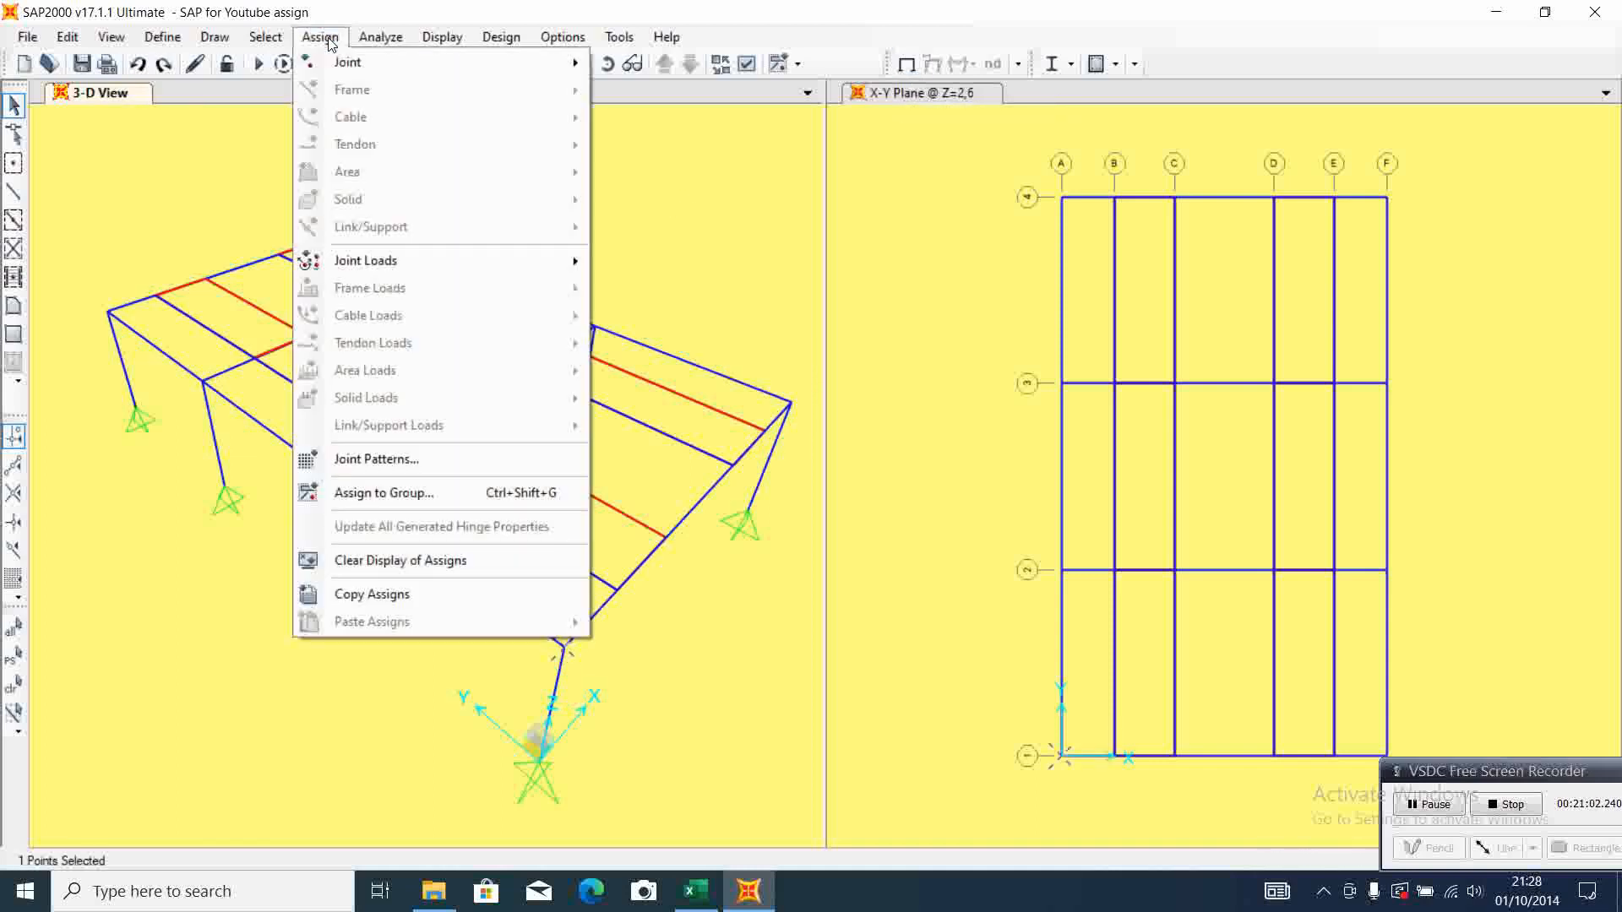
pyautogui.moveTo(466, 262)
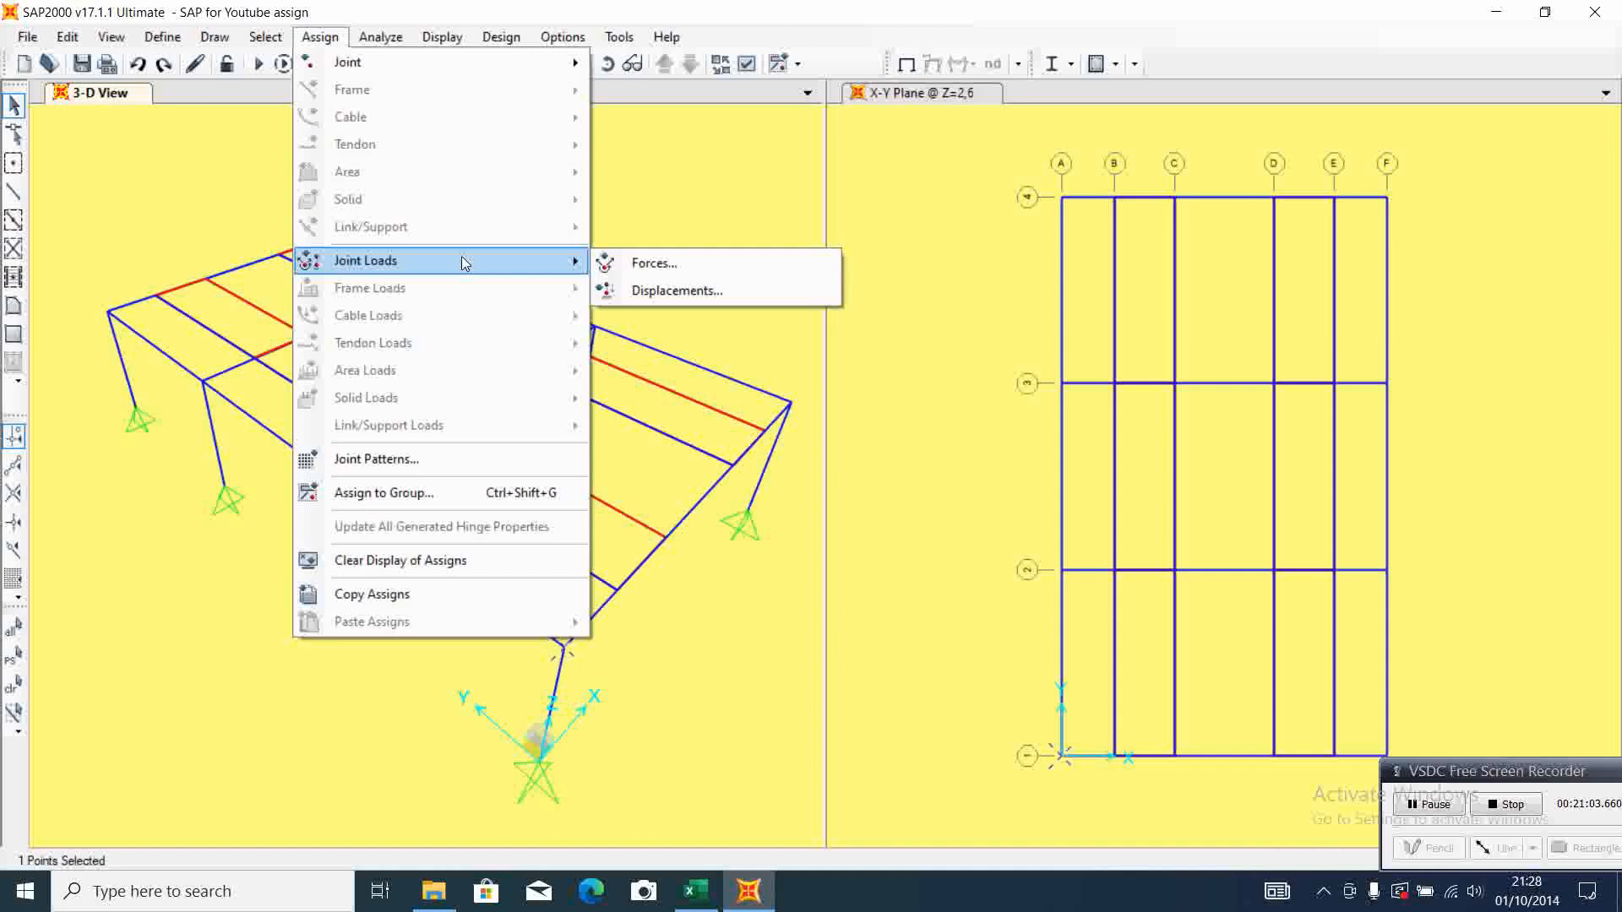
pyautogui.click(677, 264)
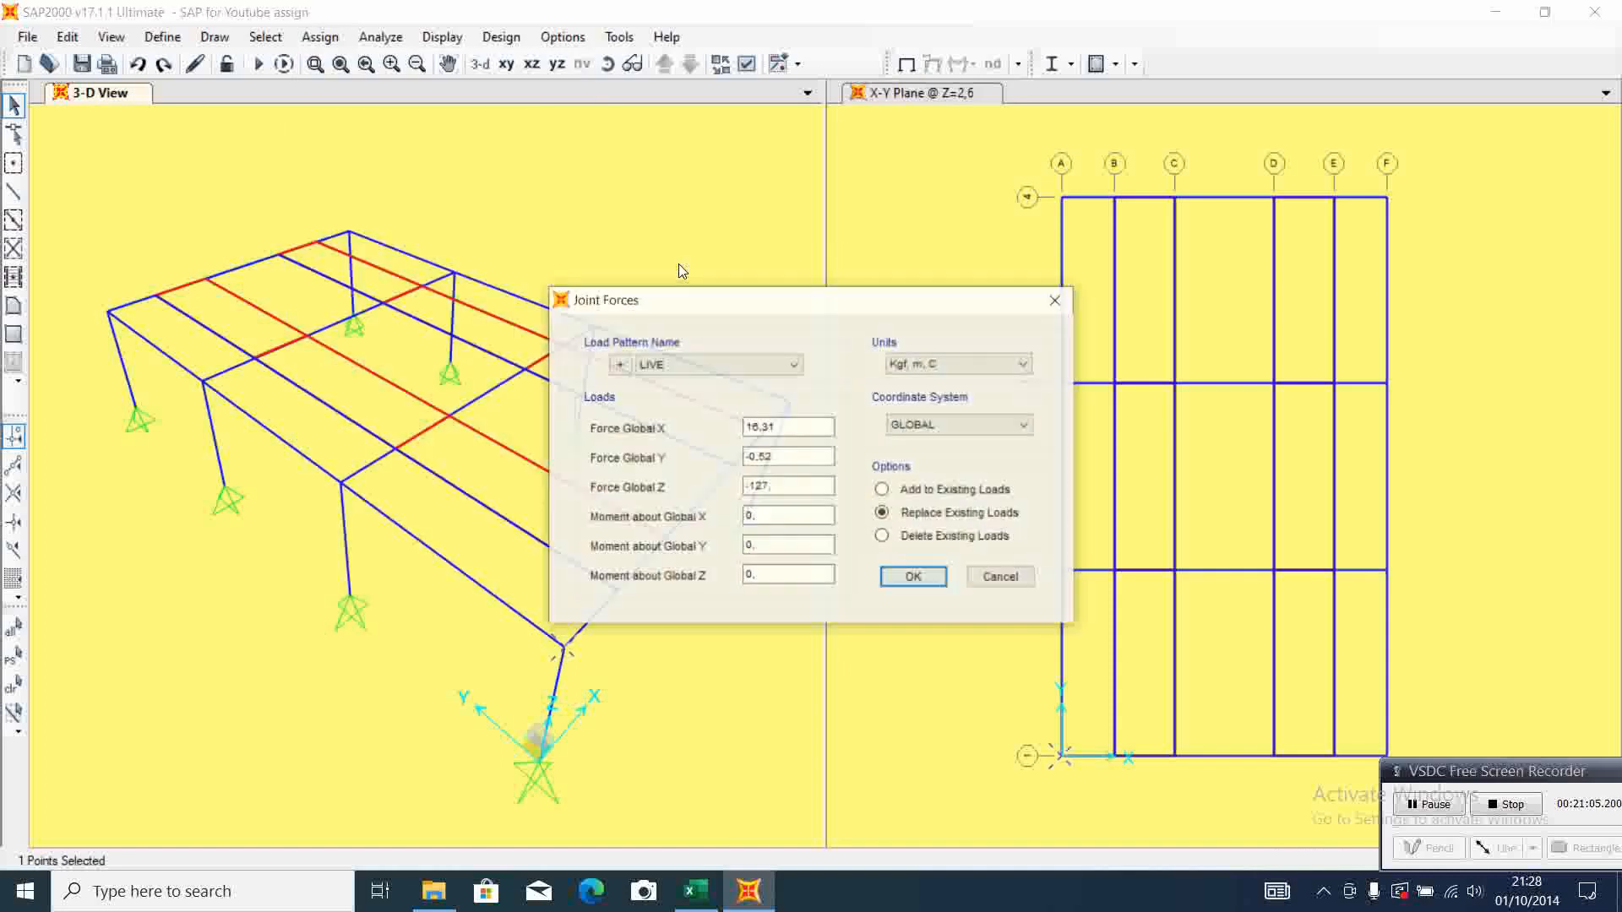
pyautogui.click(794, 364)
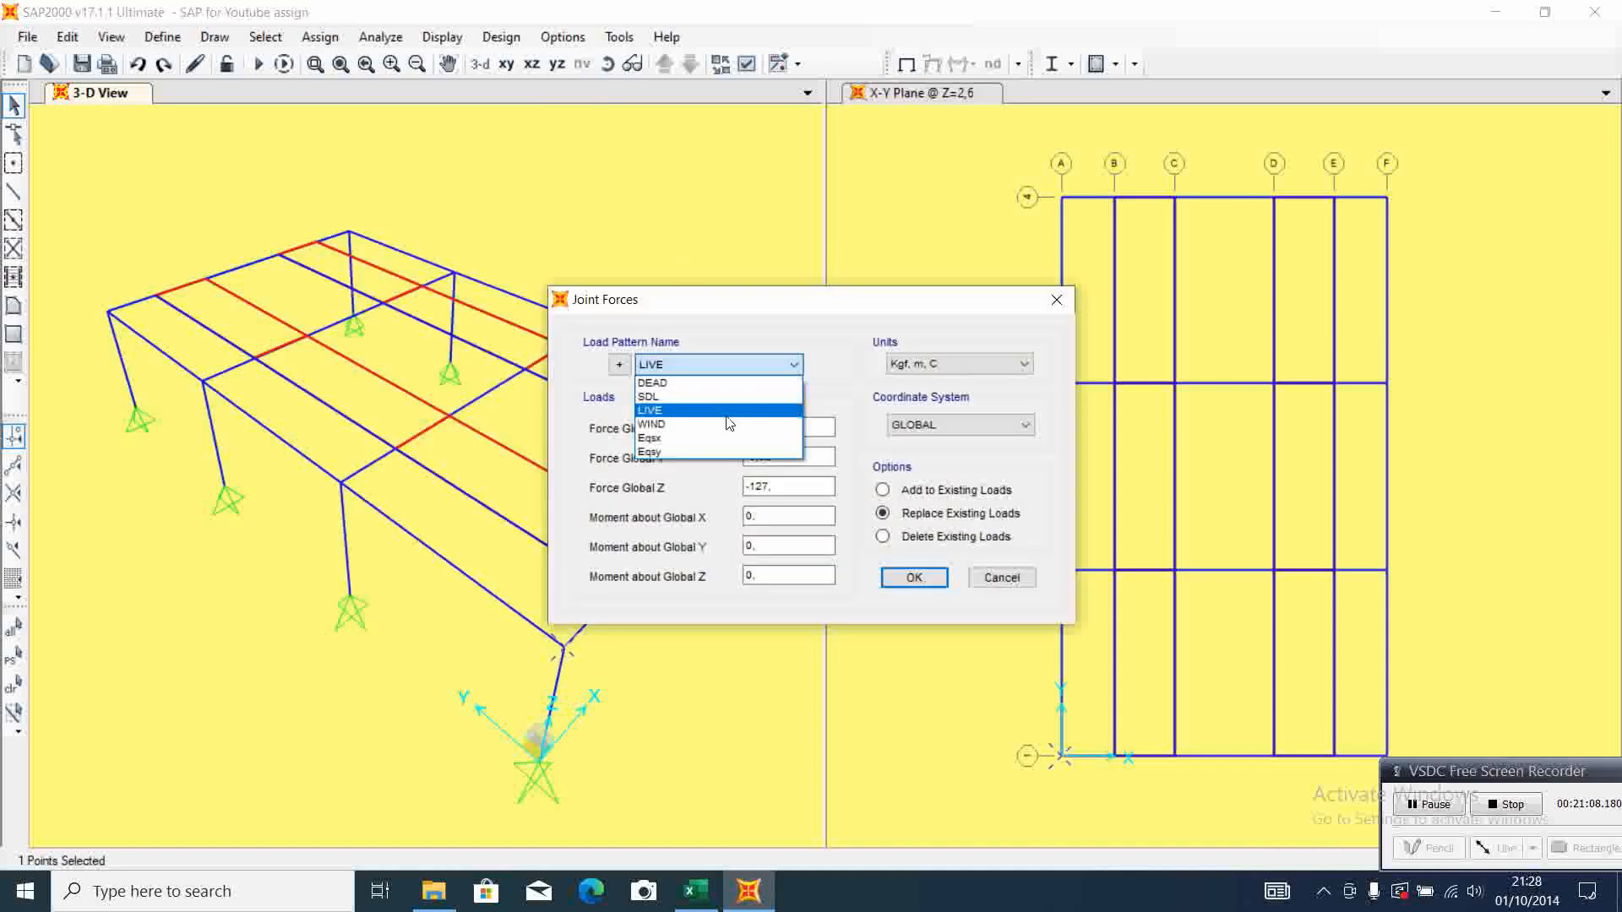
pyautogui.click(730, 423)
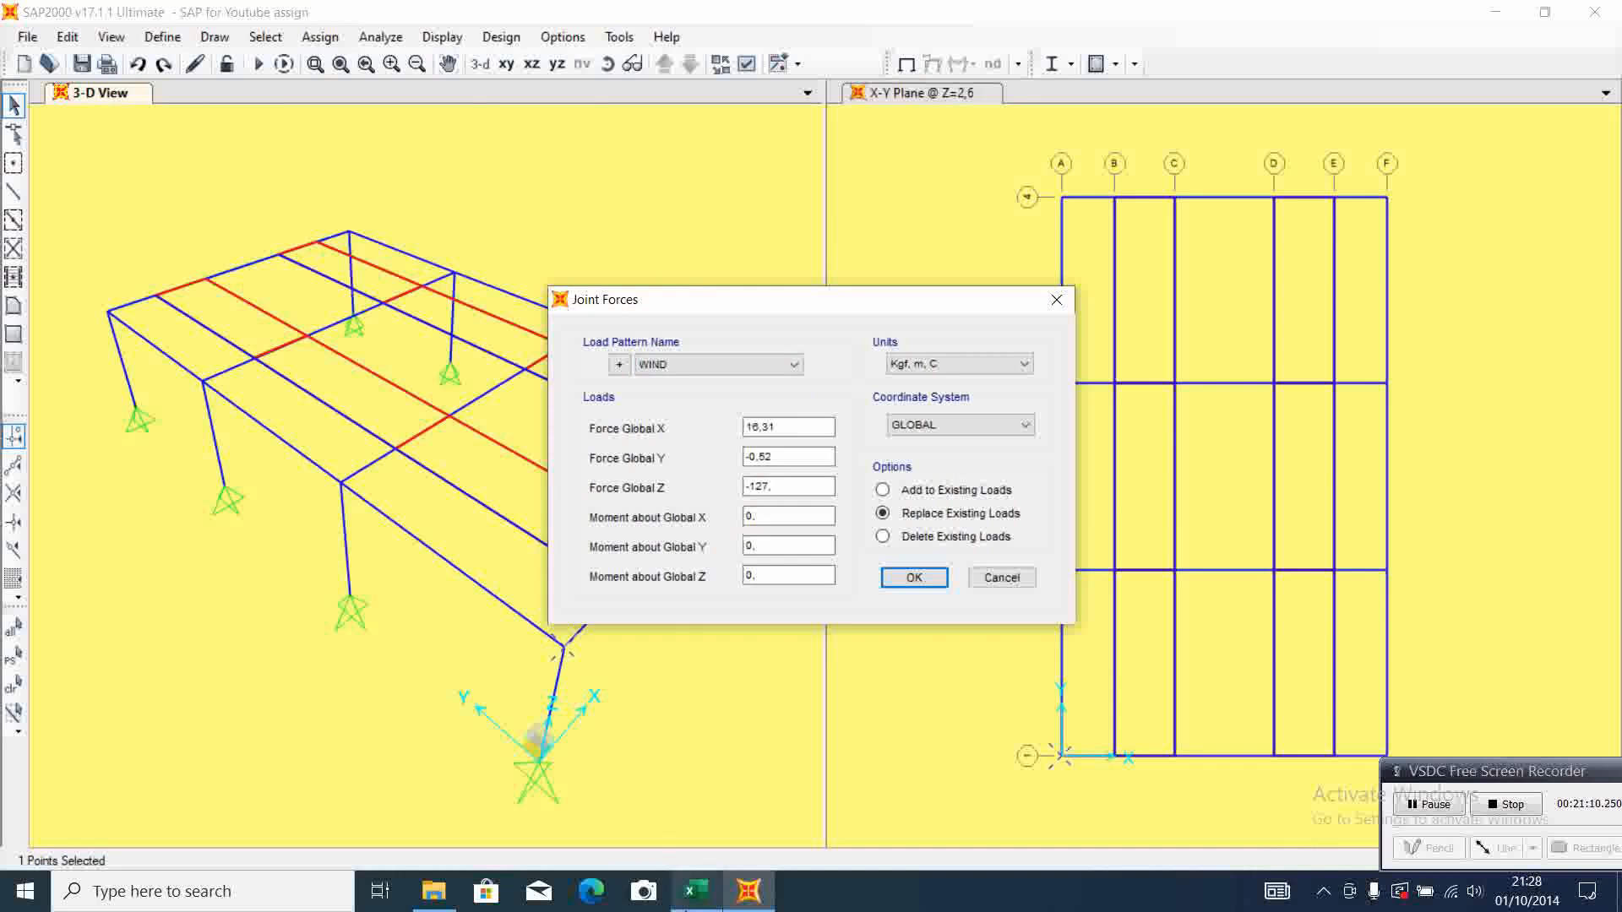
pyautogui.click(696, 891)
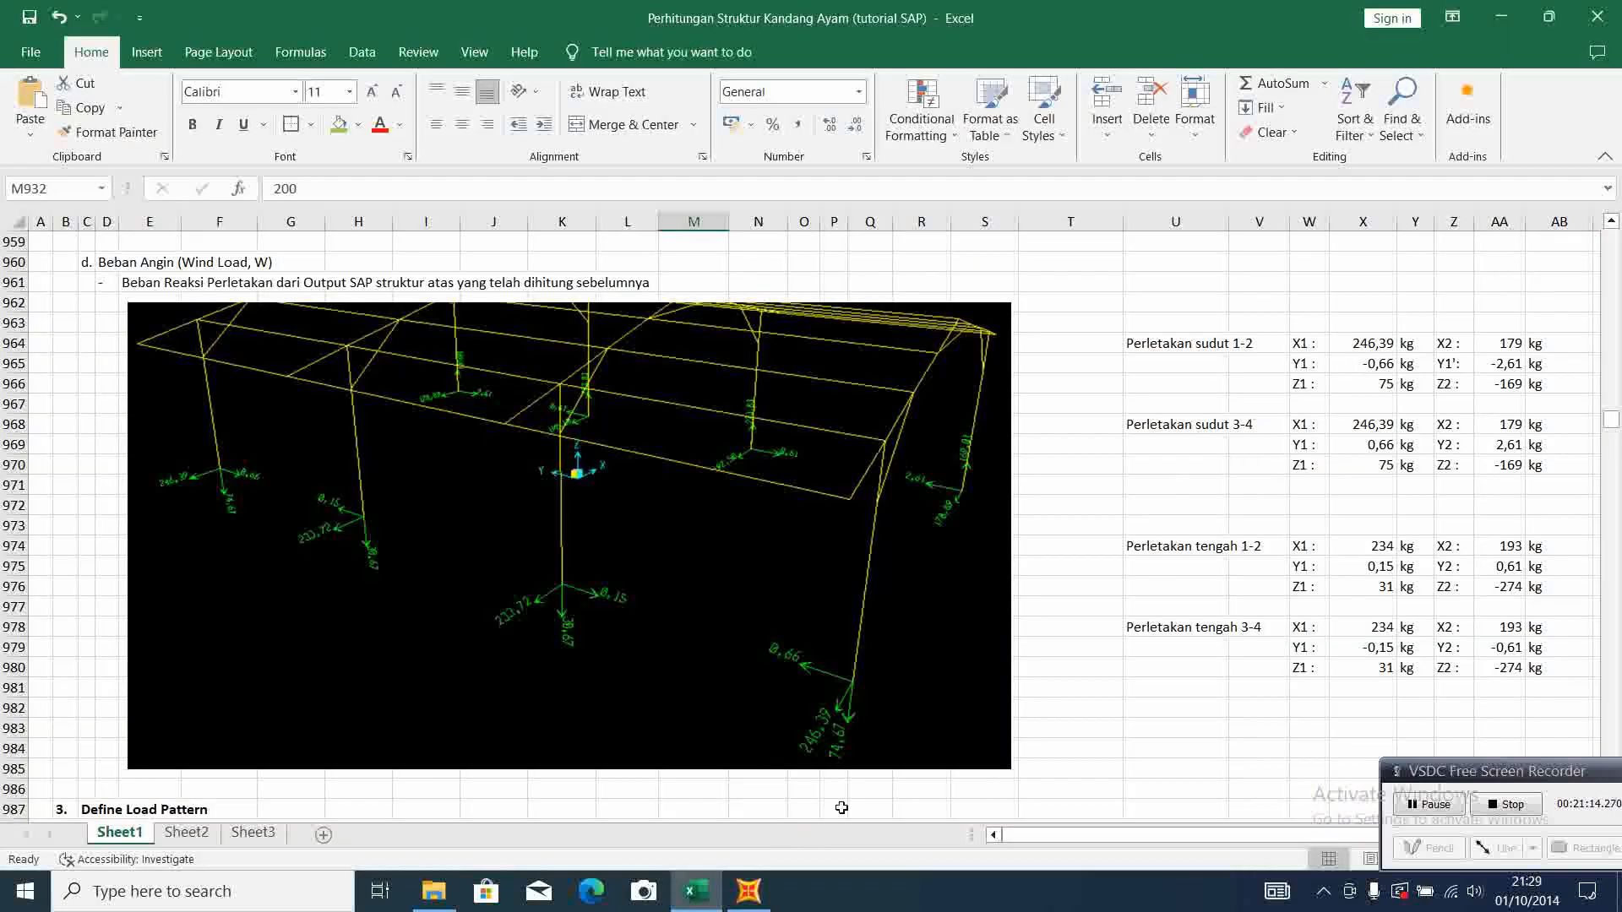
pyautogui.click(763, 902)
pyautogui.doubleClick(773, 427)
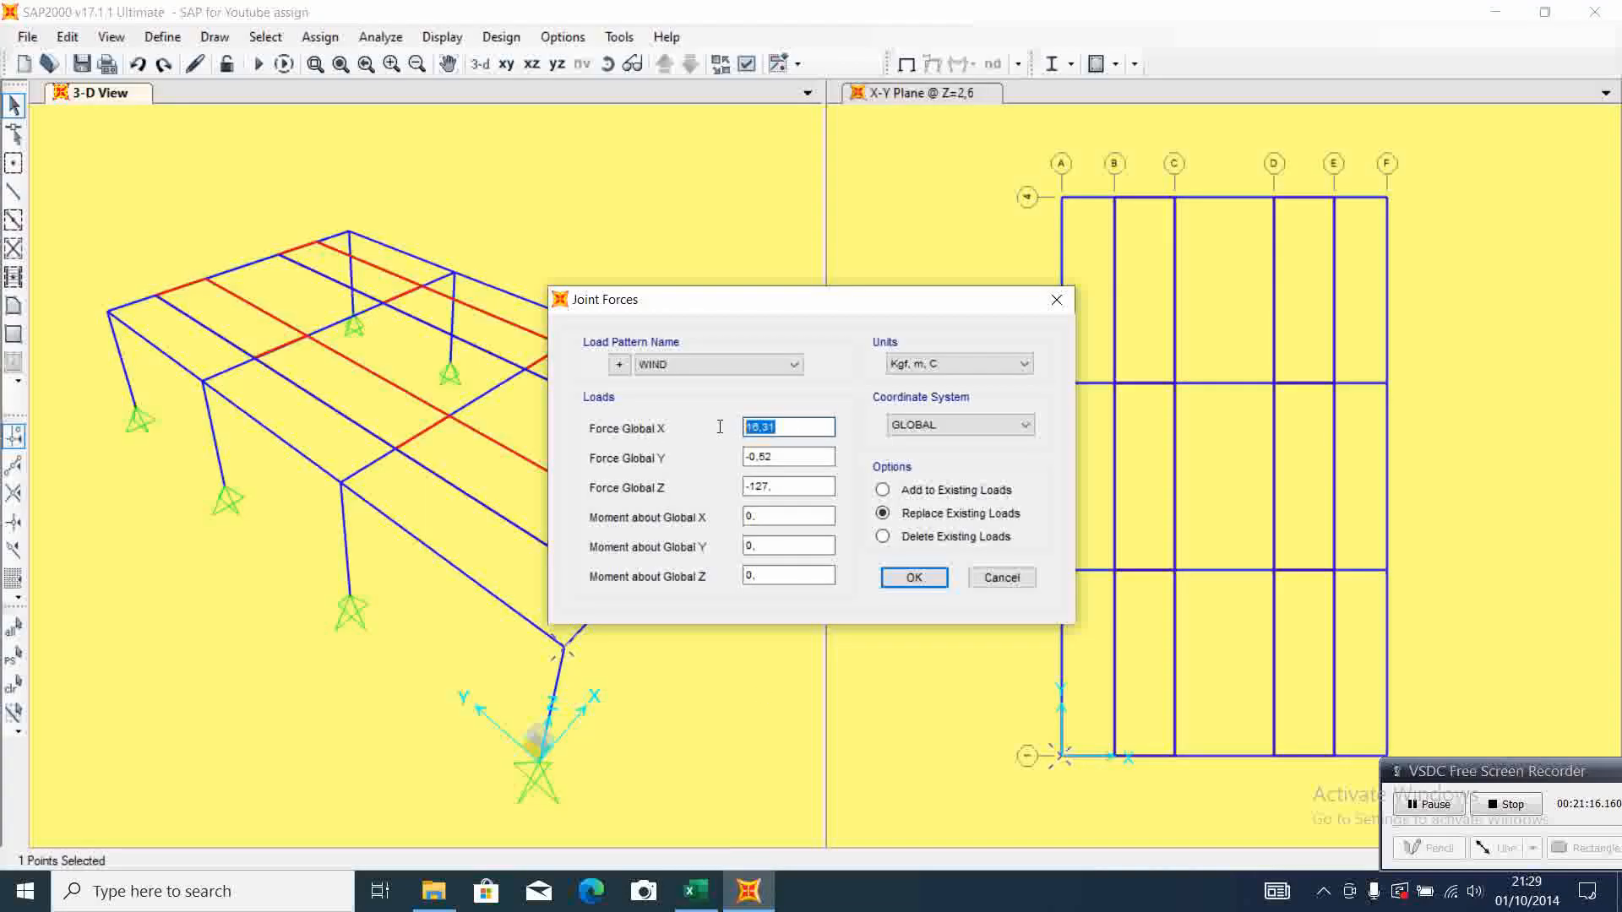
pyautogui.write('24')
pyautogui.click(695, 891)
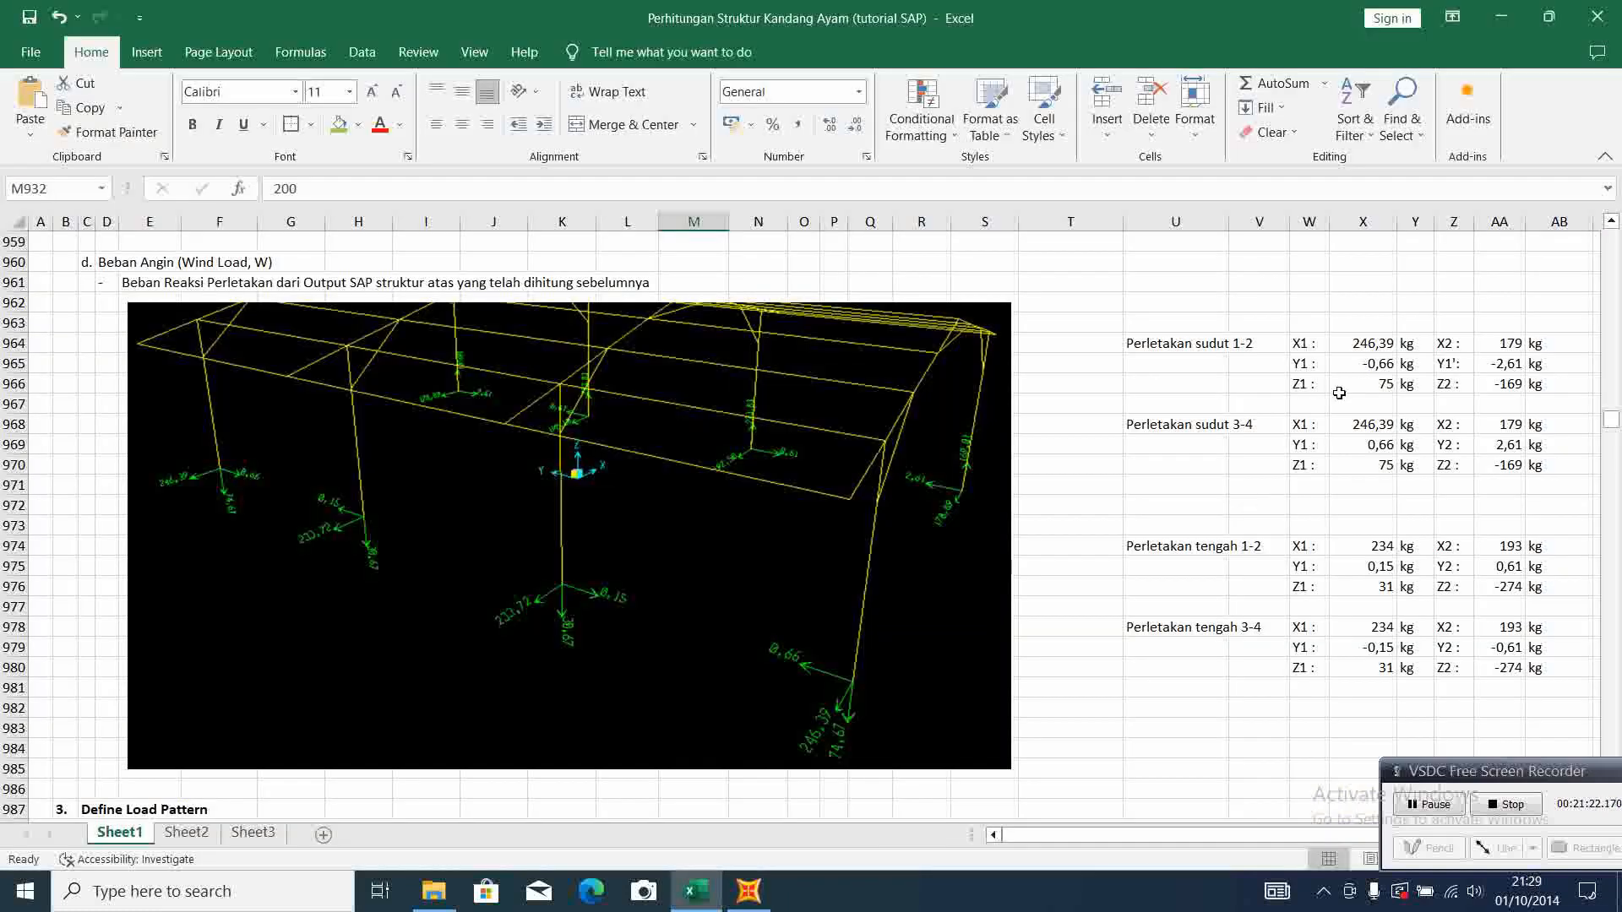
pyautogui.click(749, 892)
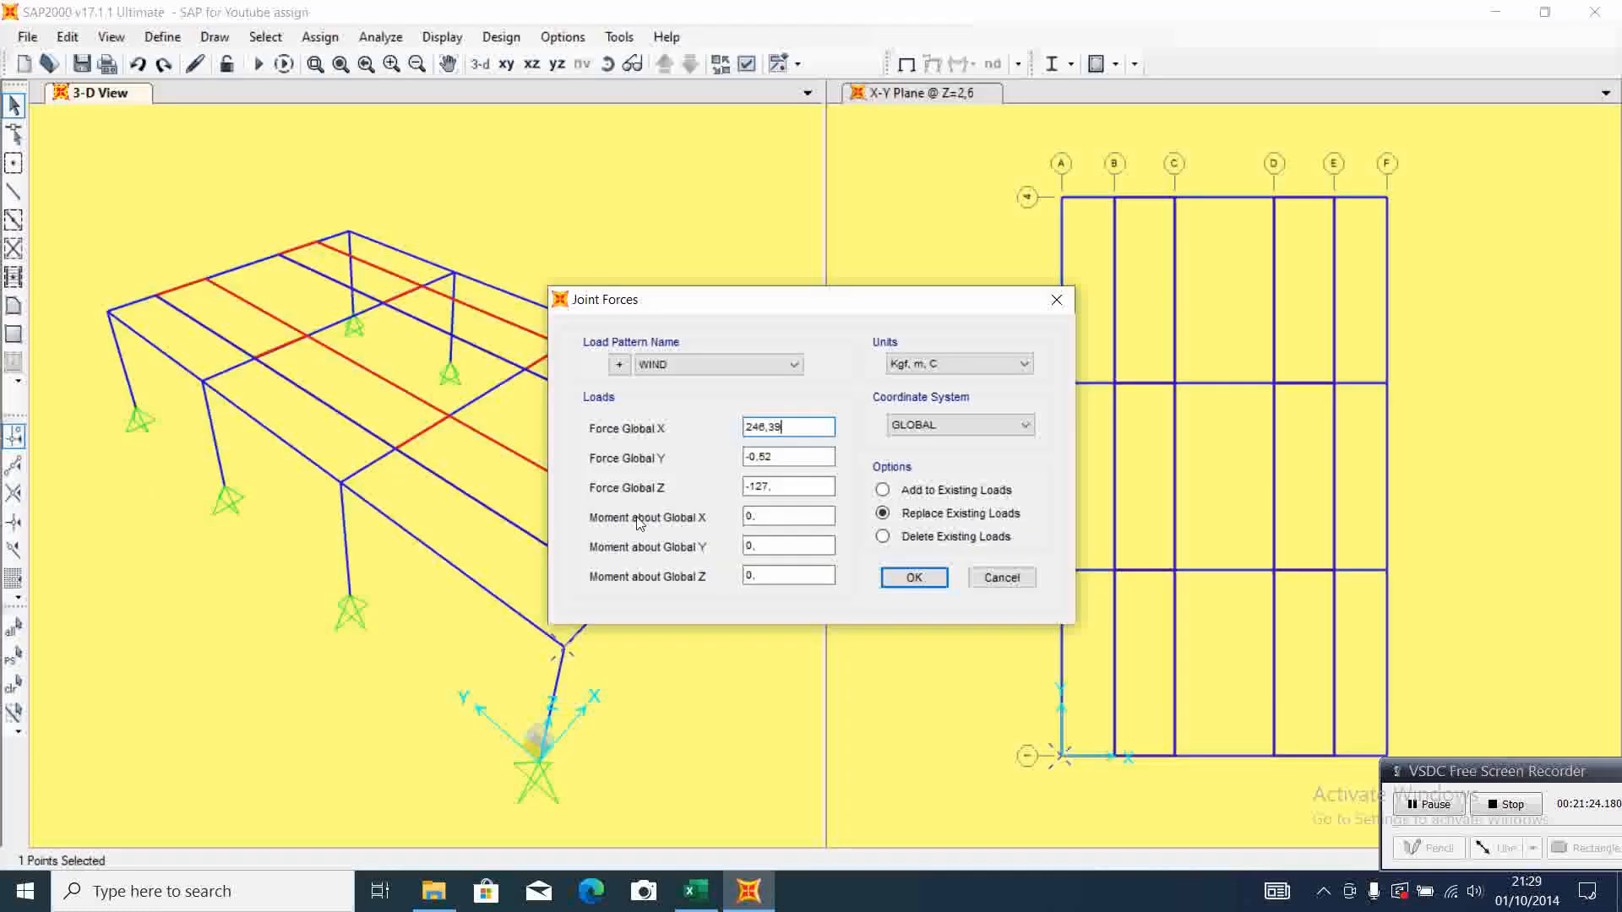
# Set the A-1 joint's WIND forces to Y -0,66 and Z 75, checking them against Excel, and apply the joint load
pyautogui.doubleClick(777, 460)
pyautogui.write('-0,66')
pyautogui.click(695, 891)
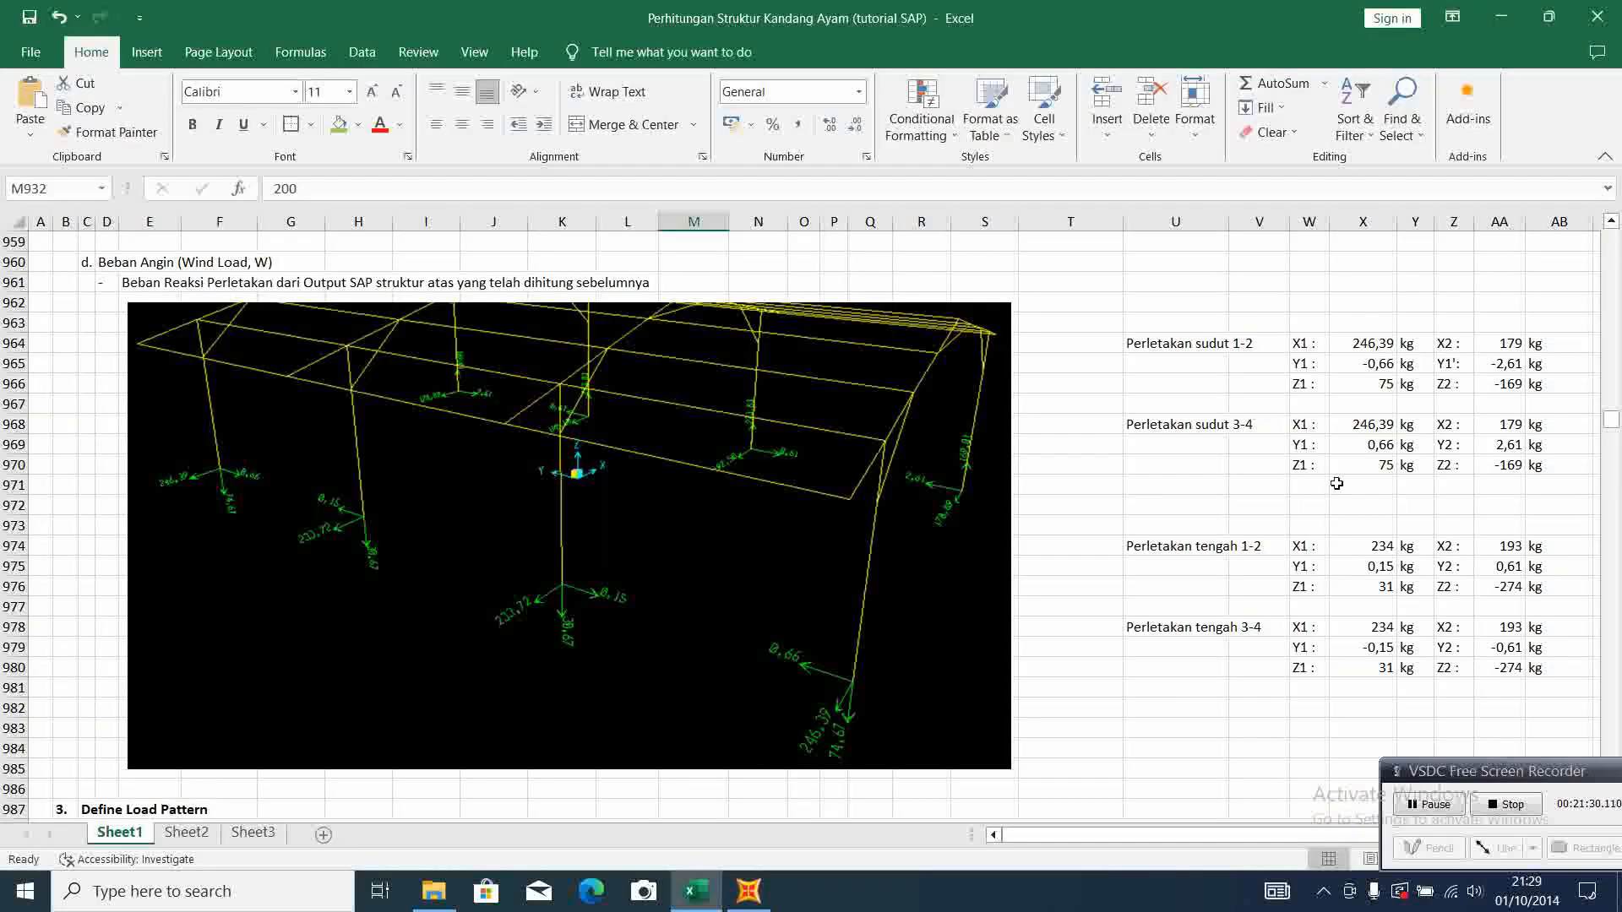
pyautogui.click(748, 891)
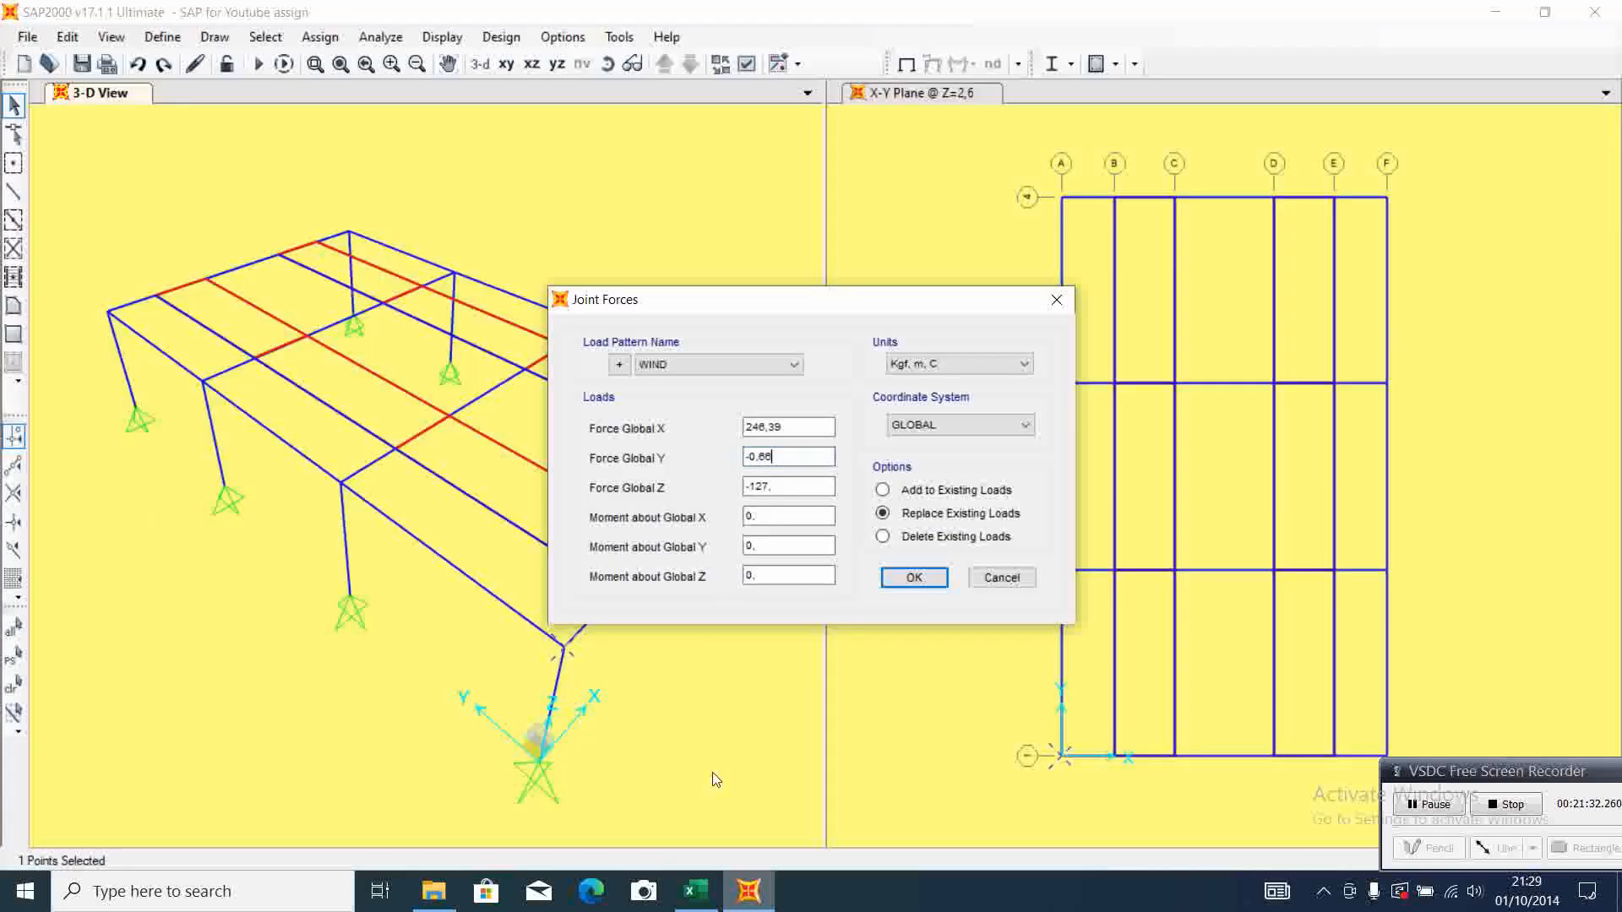
pyautogui.doubleClick(786, 488)
pyautogui.write('75')
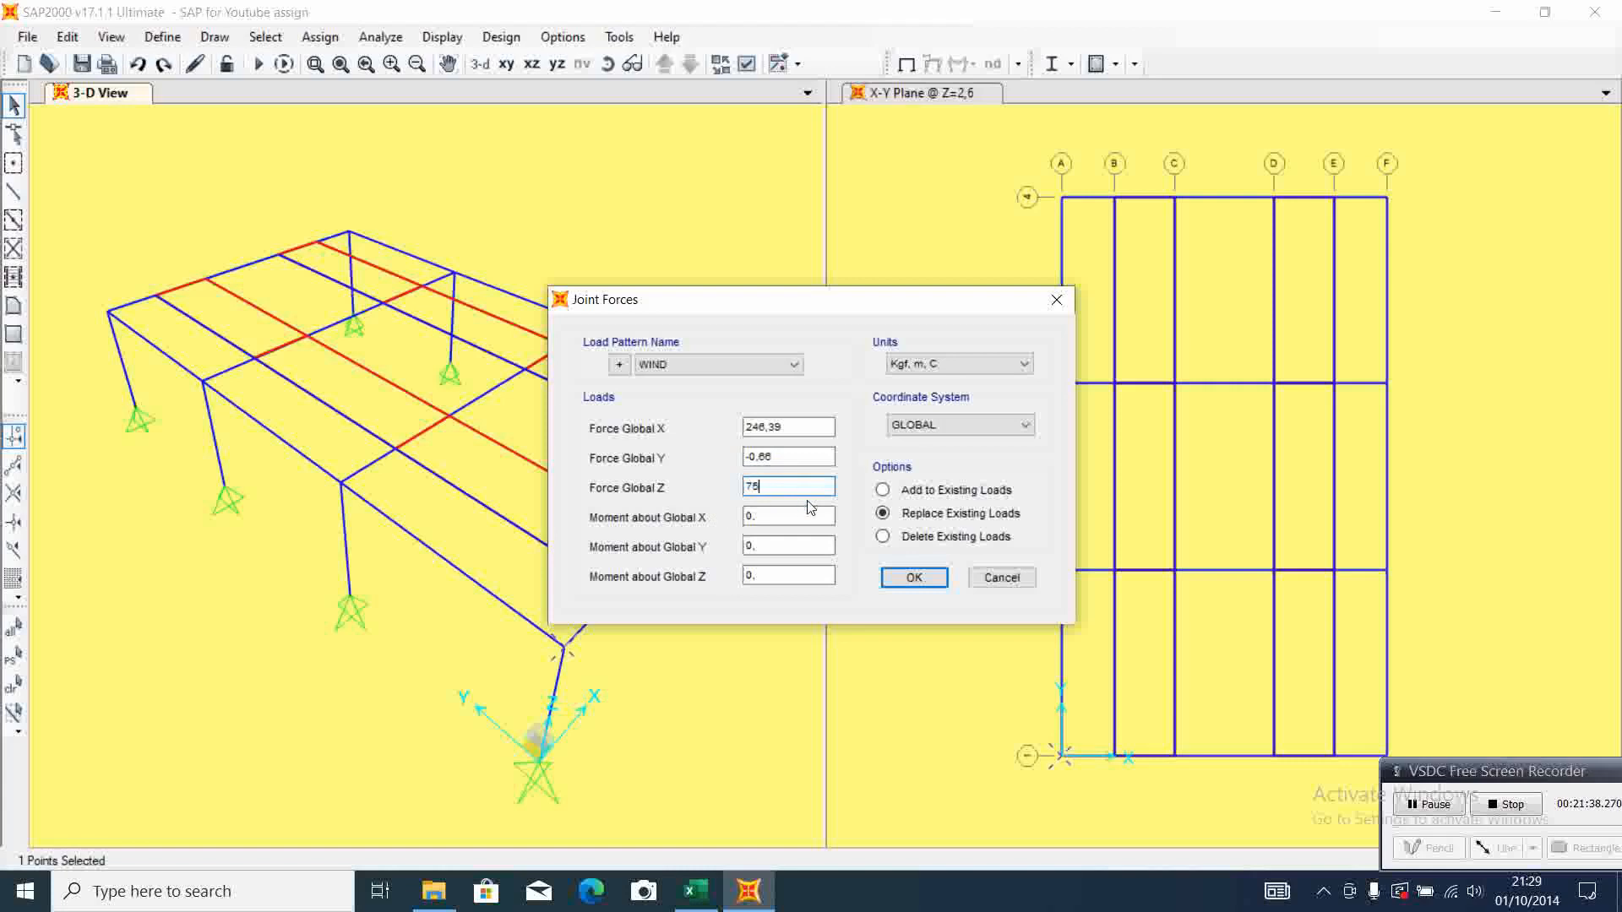
pyautogui.click(695, 892)
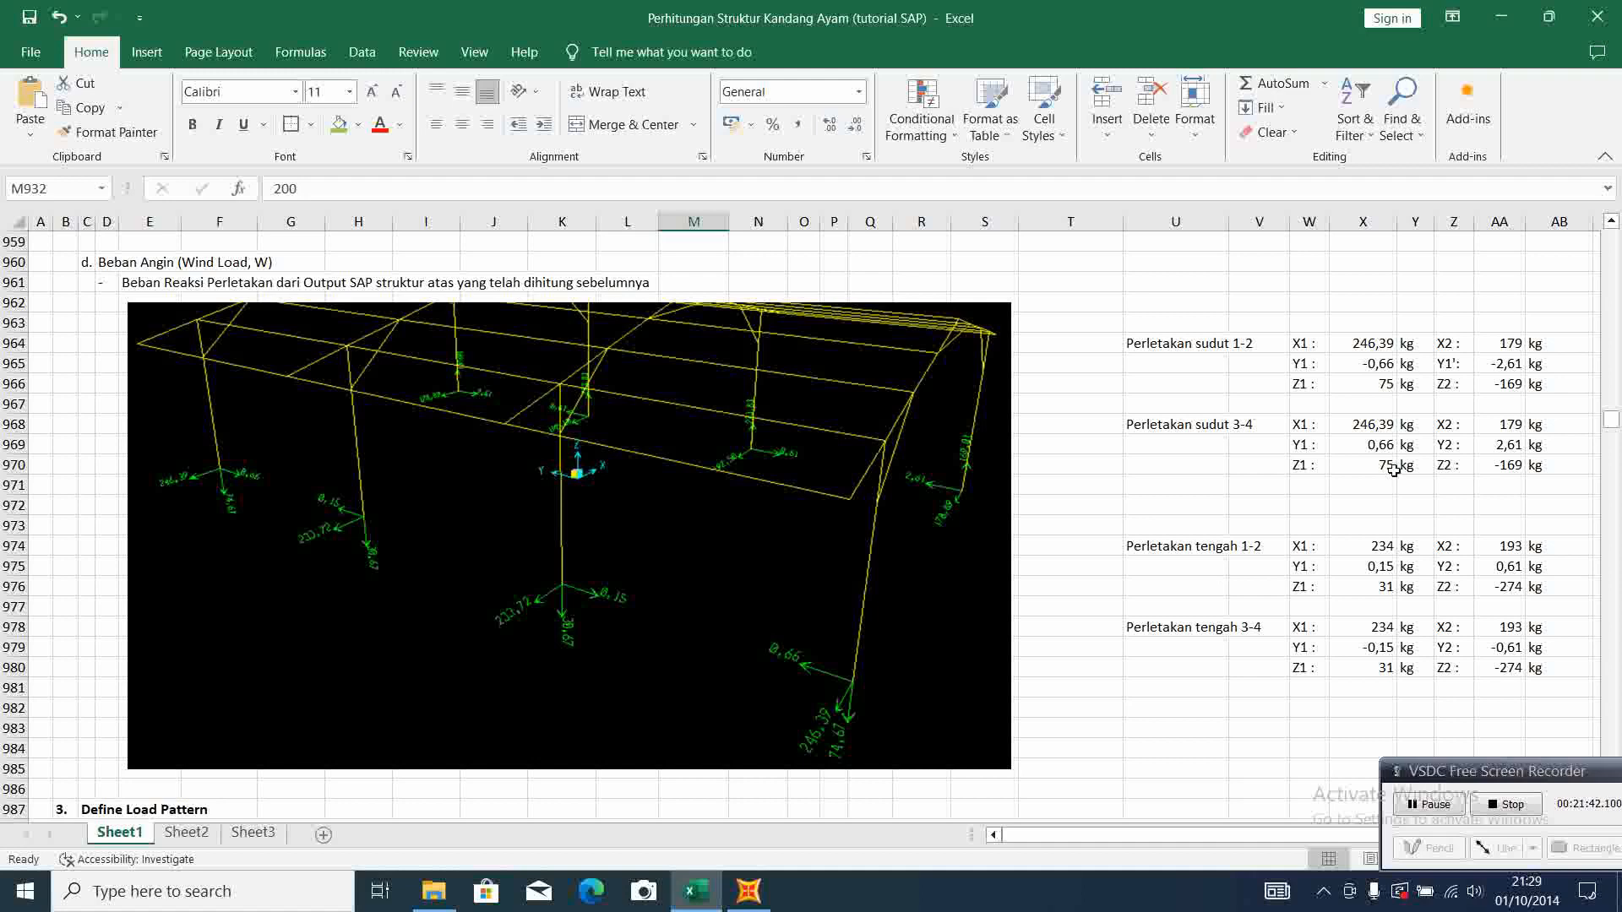
pyautogui.click(749, 892)
pyautogui.click(914, 578)
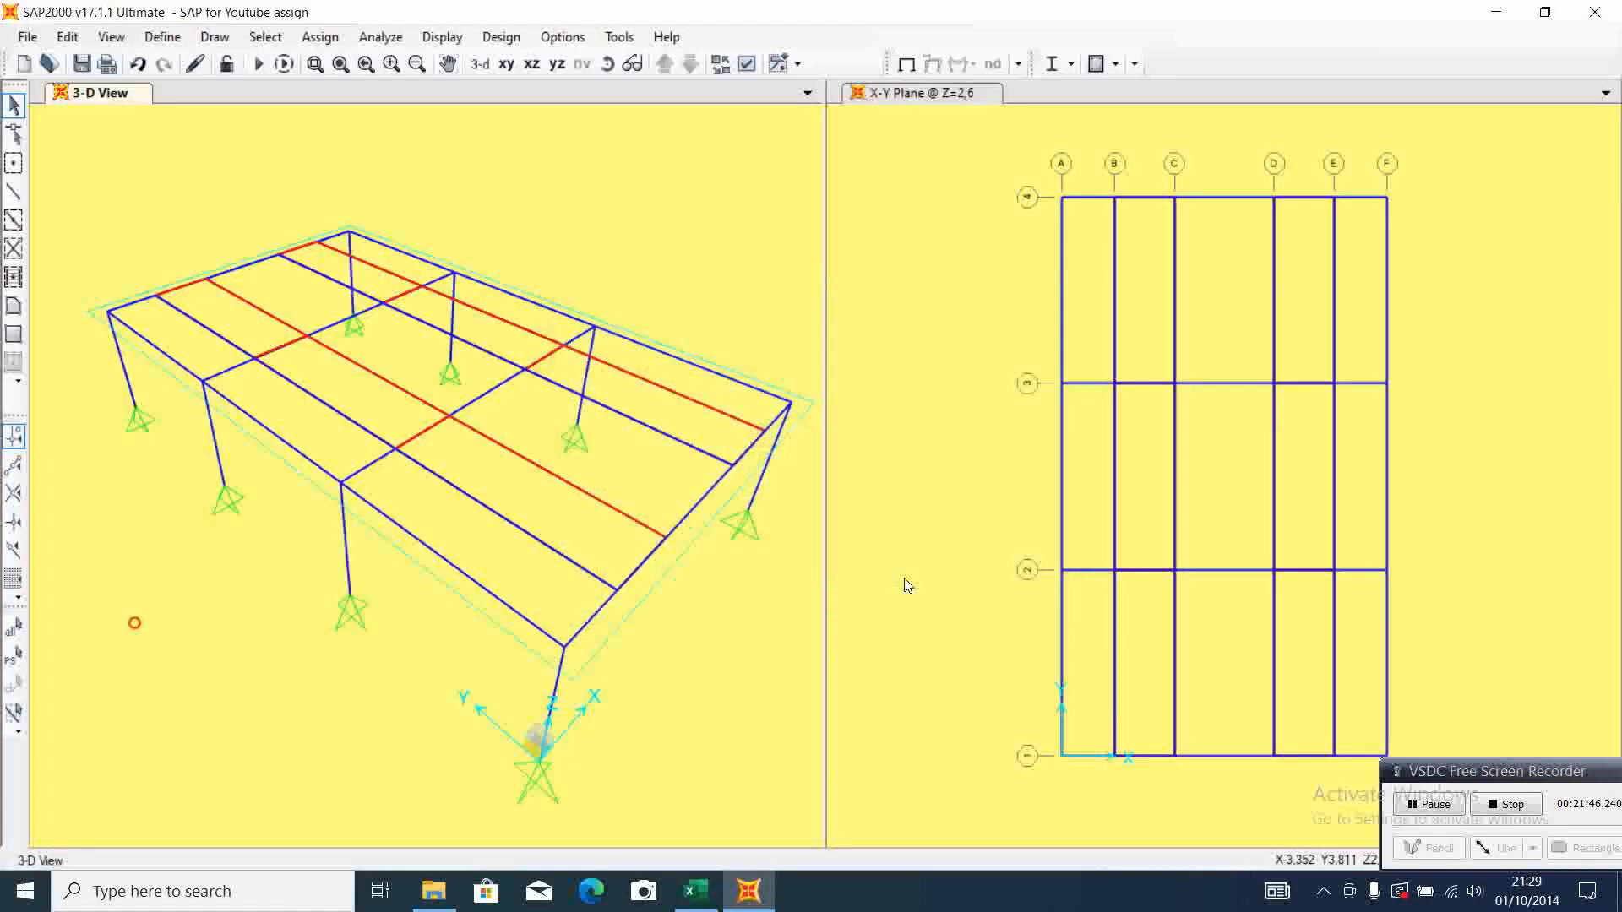
pyautogui.click(870, 579)
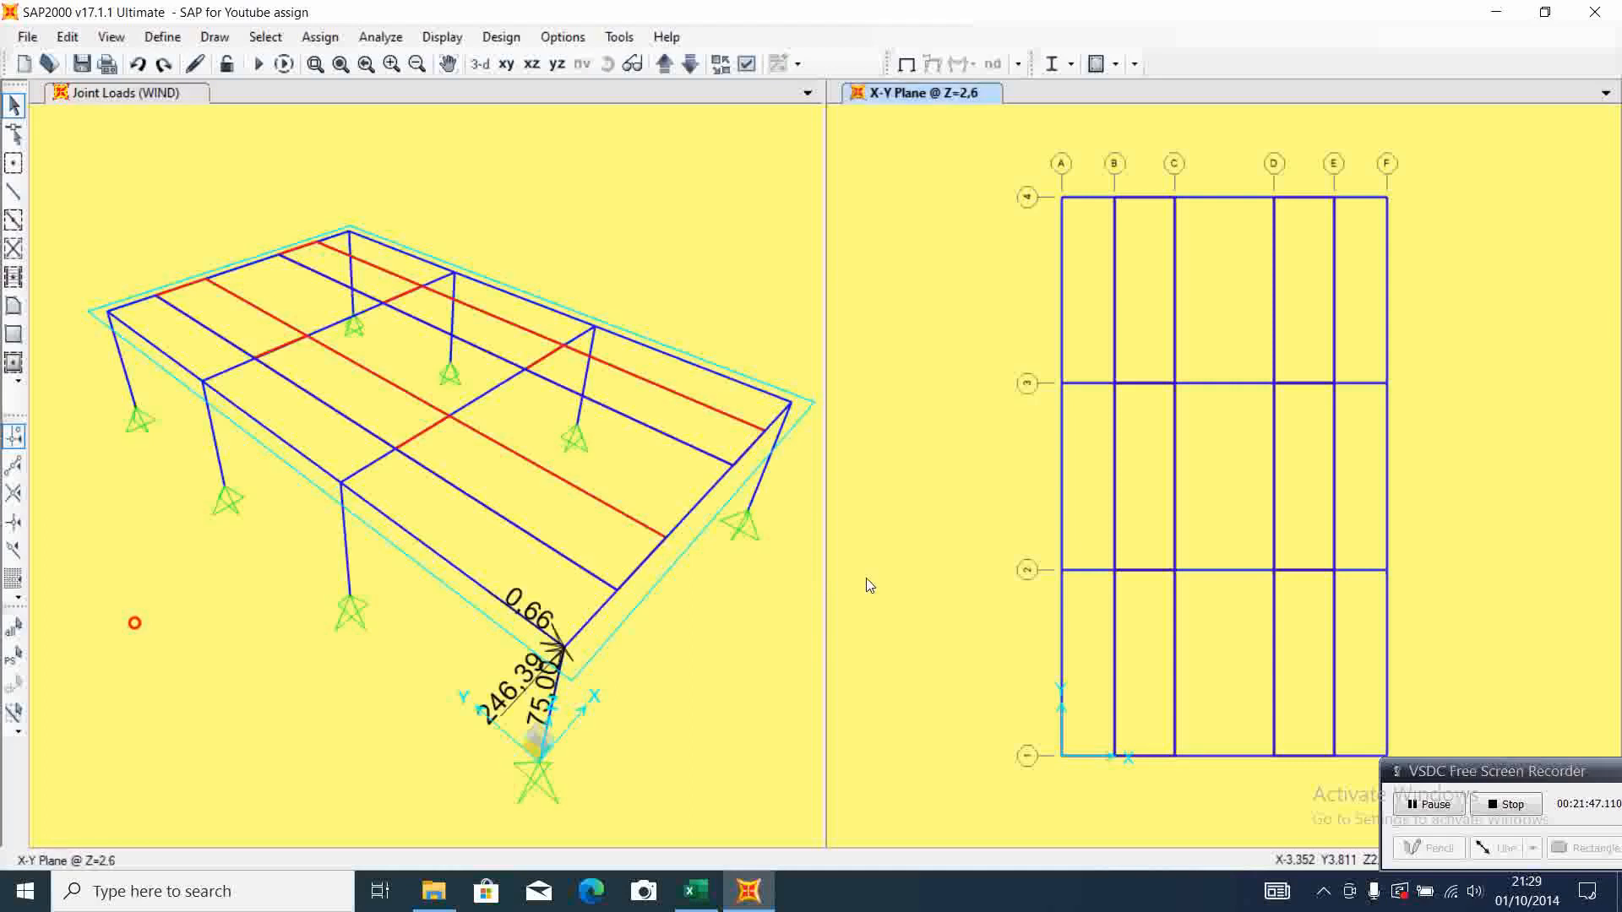
# Open the WIND joint forces for the F-1 column-top joint and check Excel's second set of corner support 1-2 reactions
pyautogui.click(784, 409)
pyautogui.click(786, 407)
pyautogui.click(335, 40)
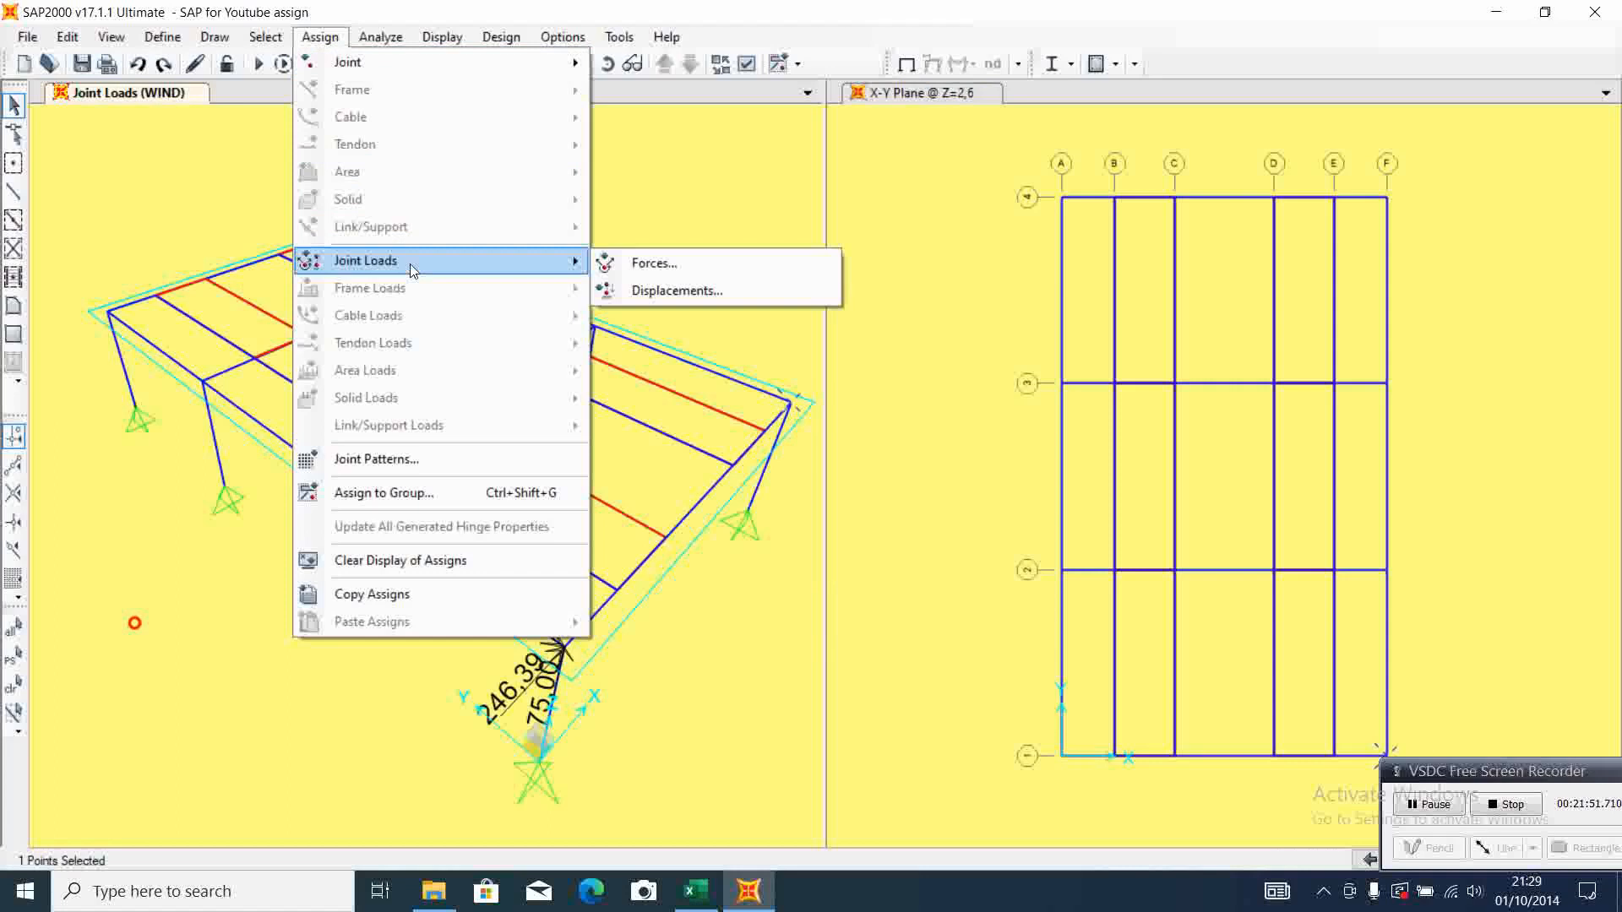
pyautogui.click(656, 266)
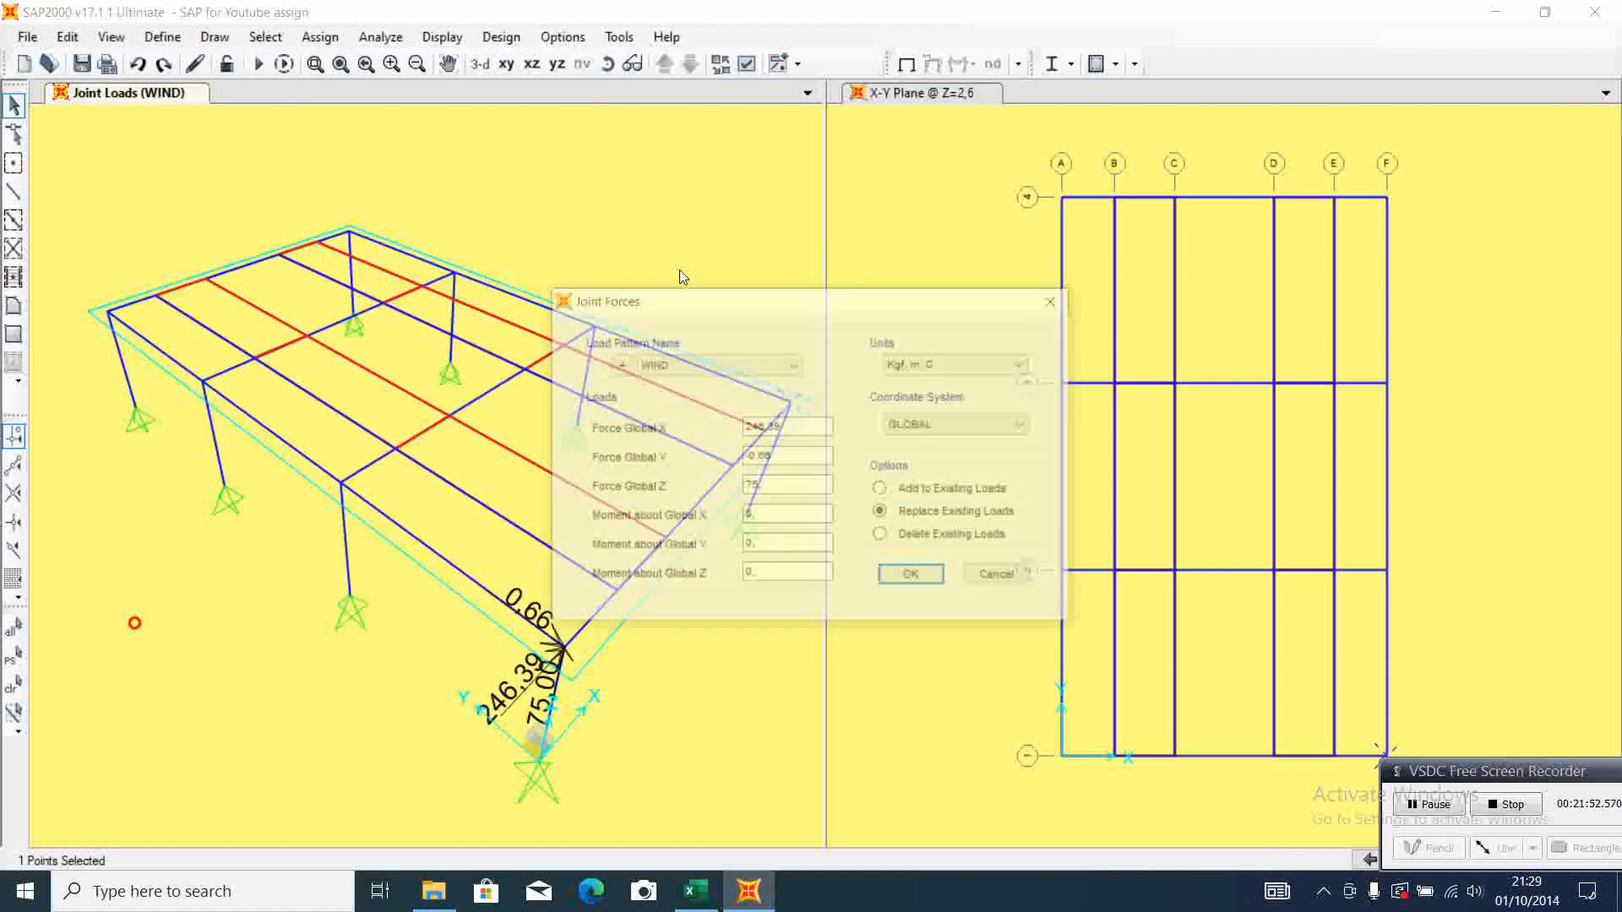
pyautogui.click(696, 891)
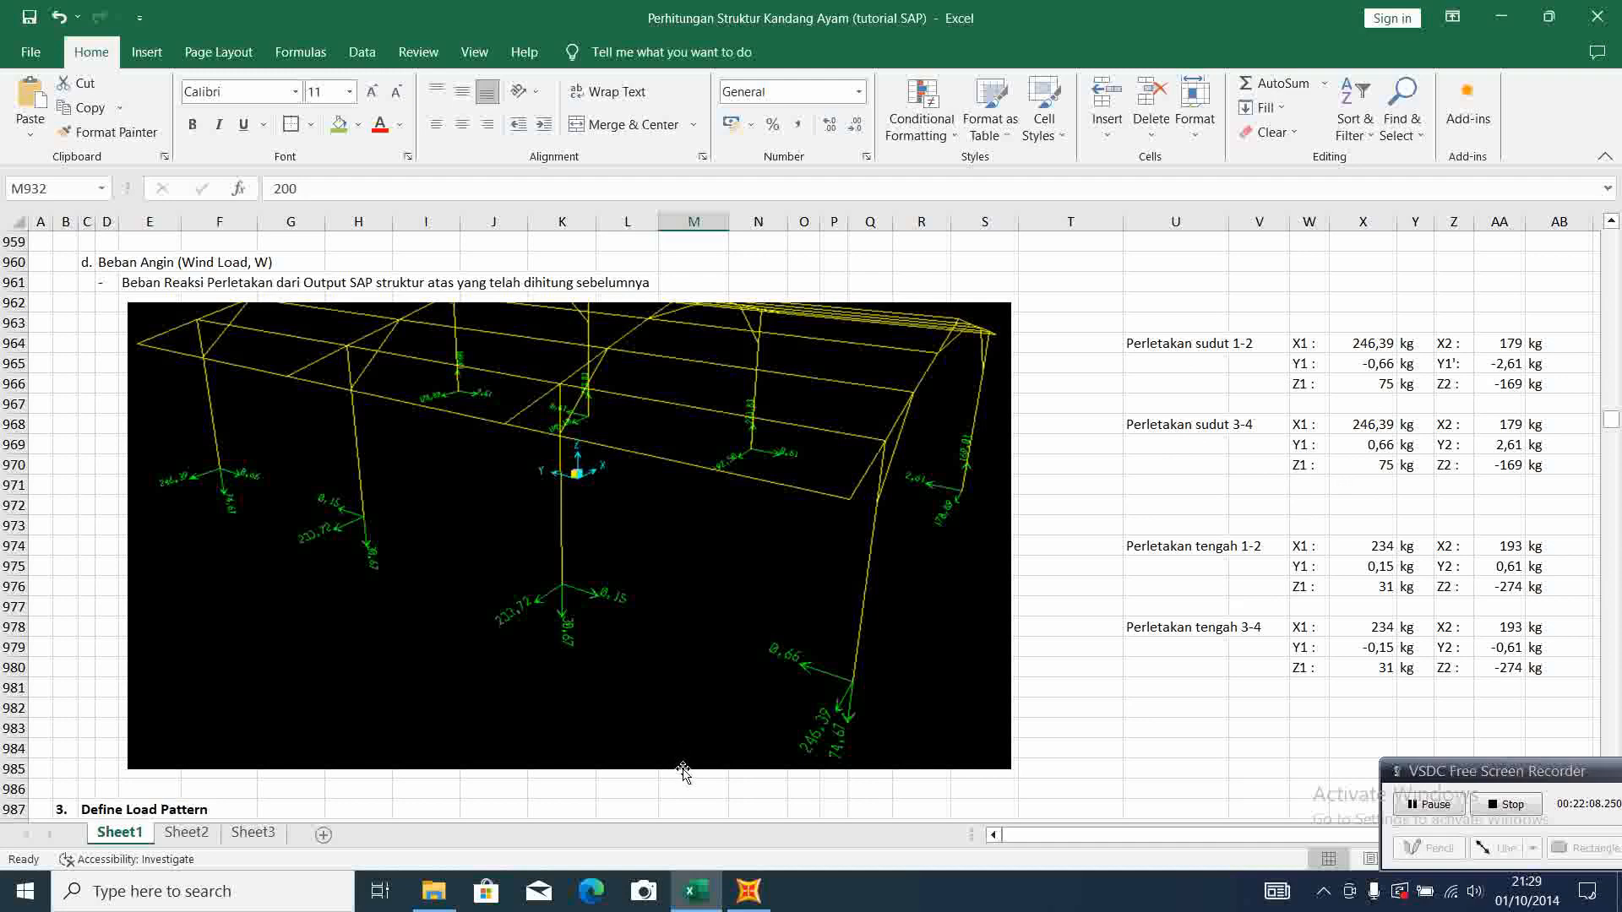
# Cancel the joint force assignment for the F-1 column-top joint in SAP2000 and deselect that joint
pyautogui.click(746, 888)
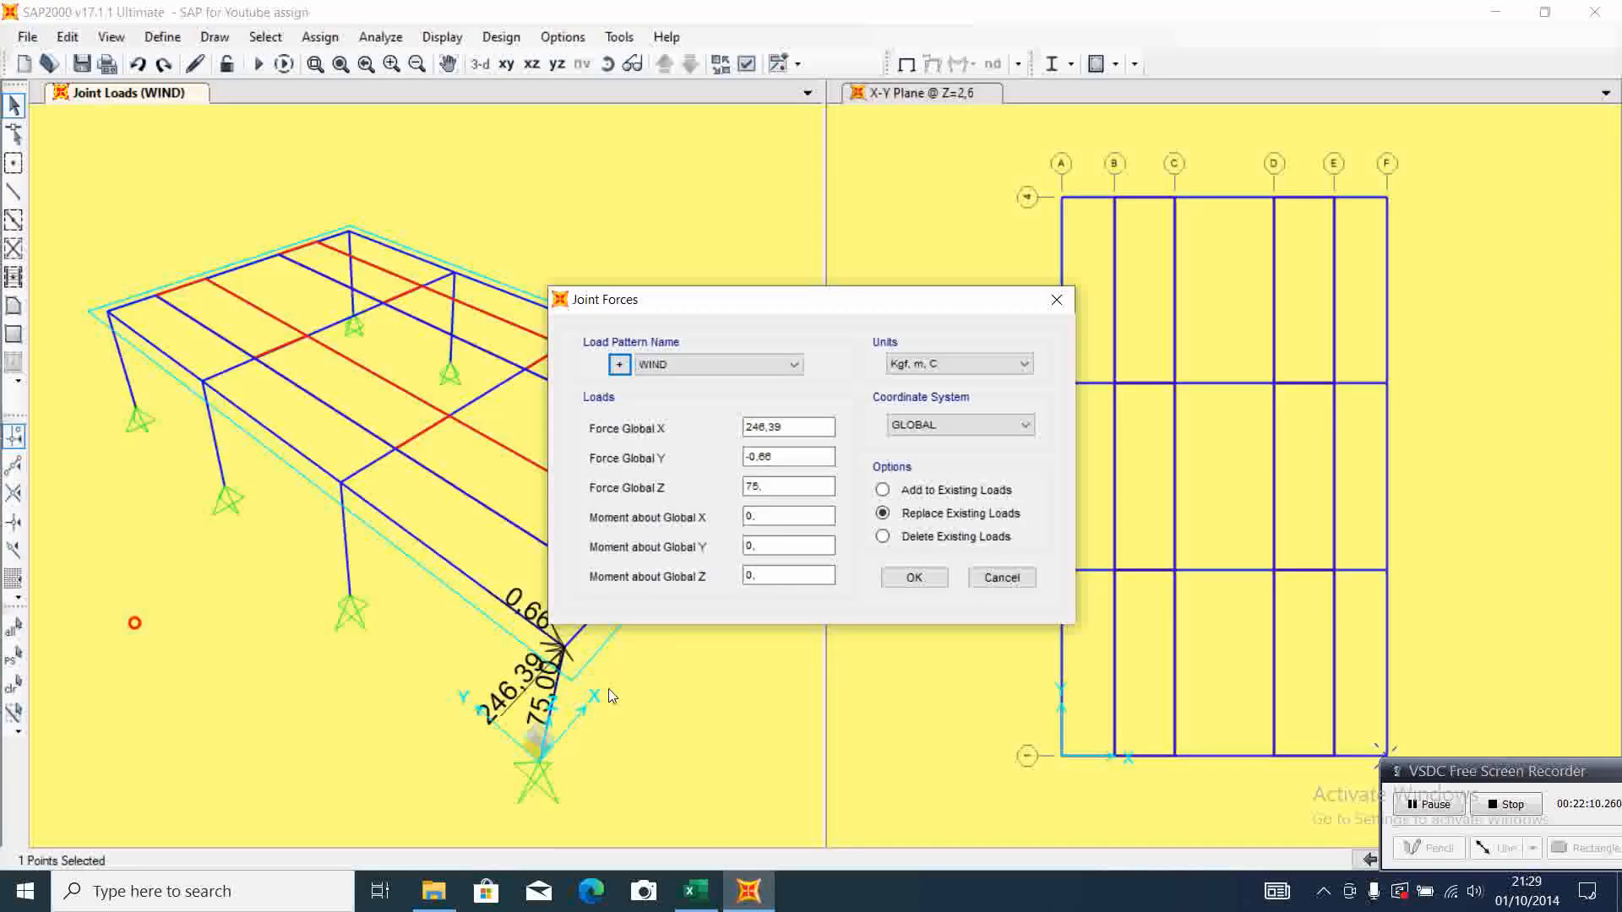
pyautogui.click(990, 580)
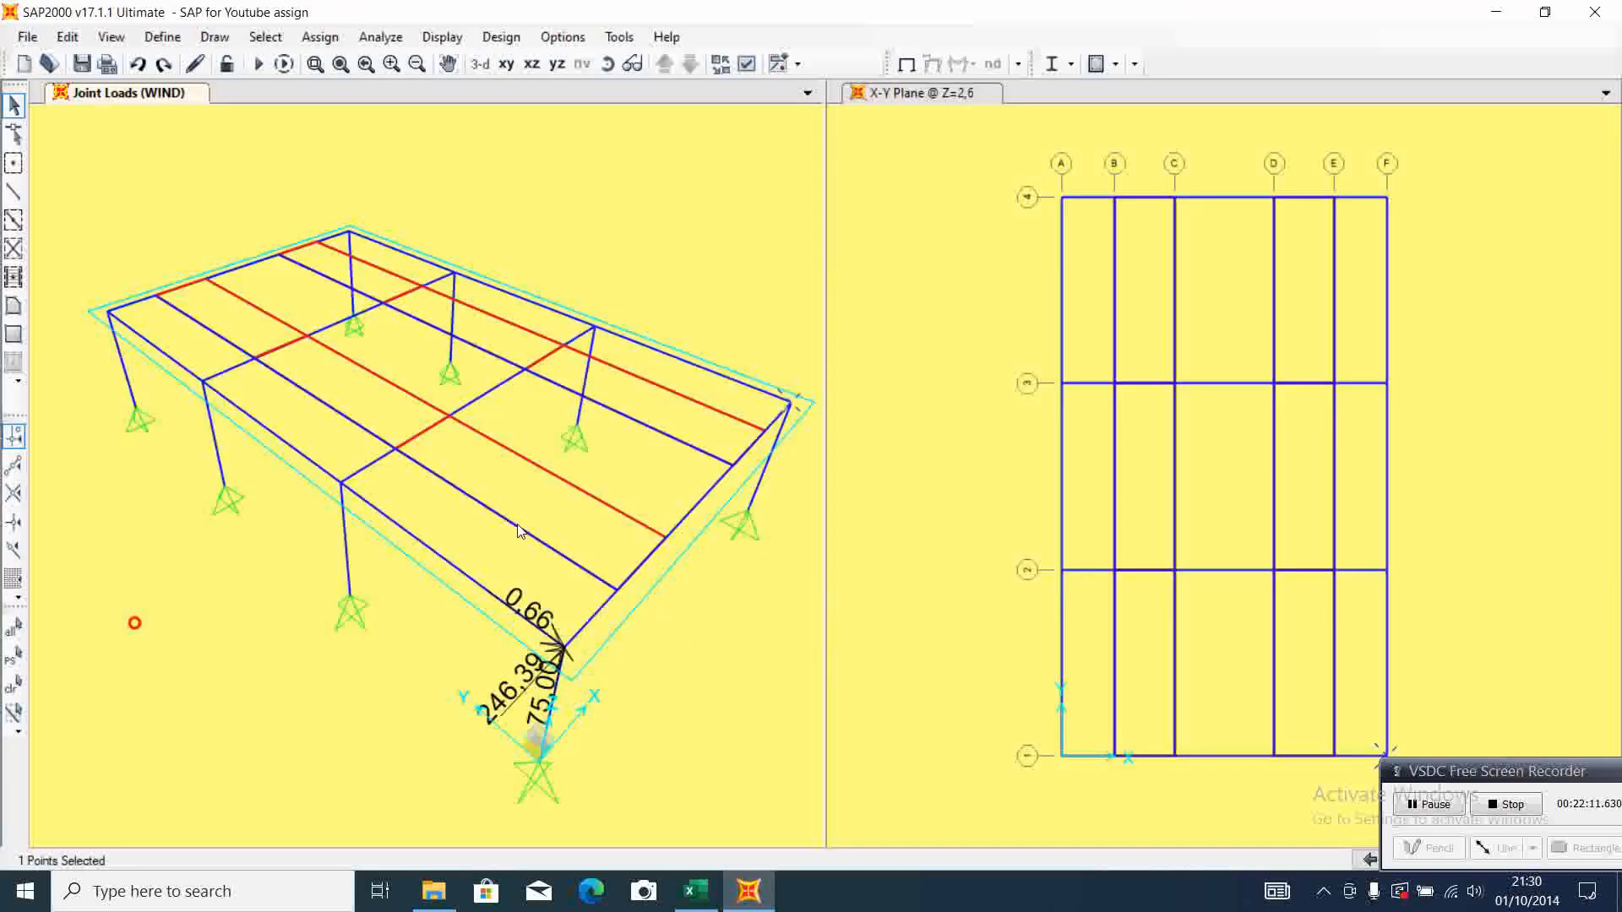
pyautogui.click(792, 405)
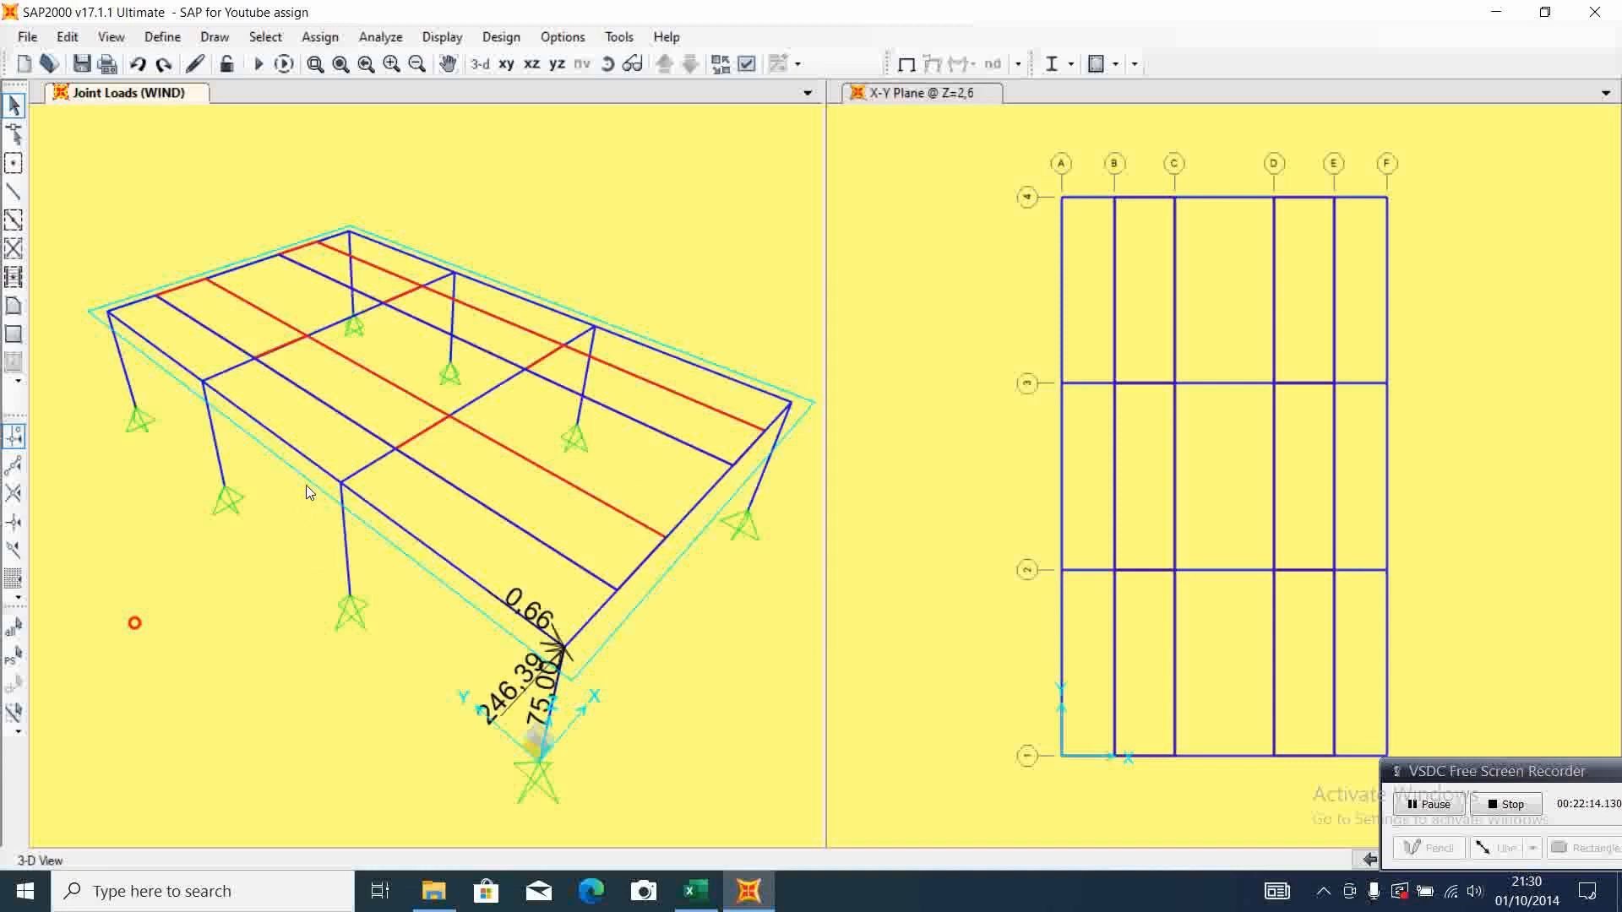
# Assign WIND joint forces of X 246,39, Y 0,66 and Z 75 to the A-4 column-top joint, checking Excel's corner support 3-4 reactions
pyautogui.click(107, 310)
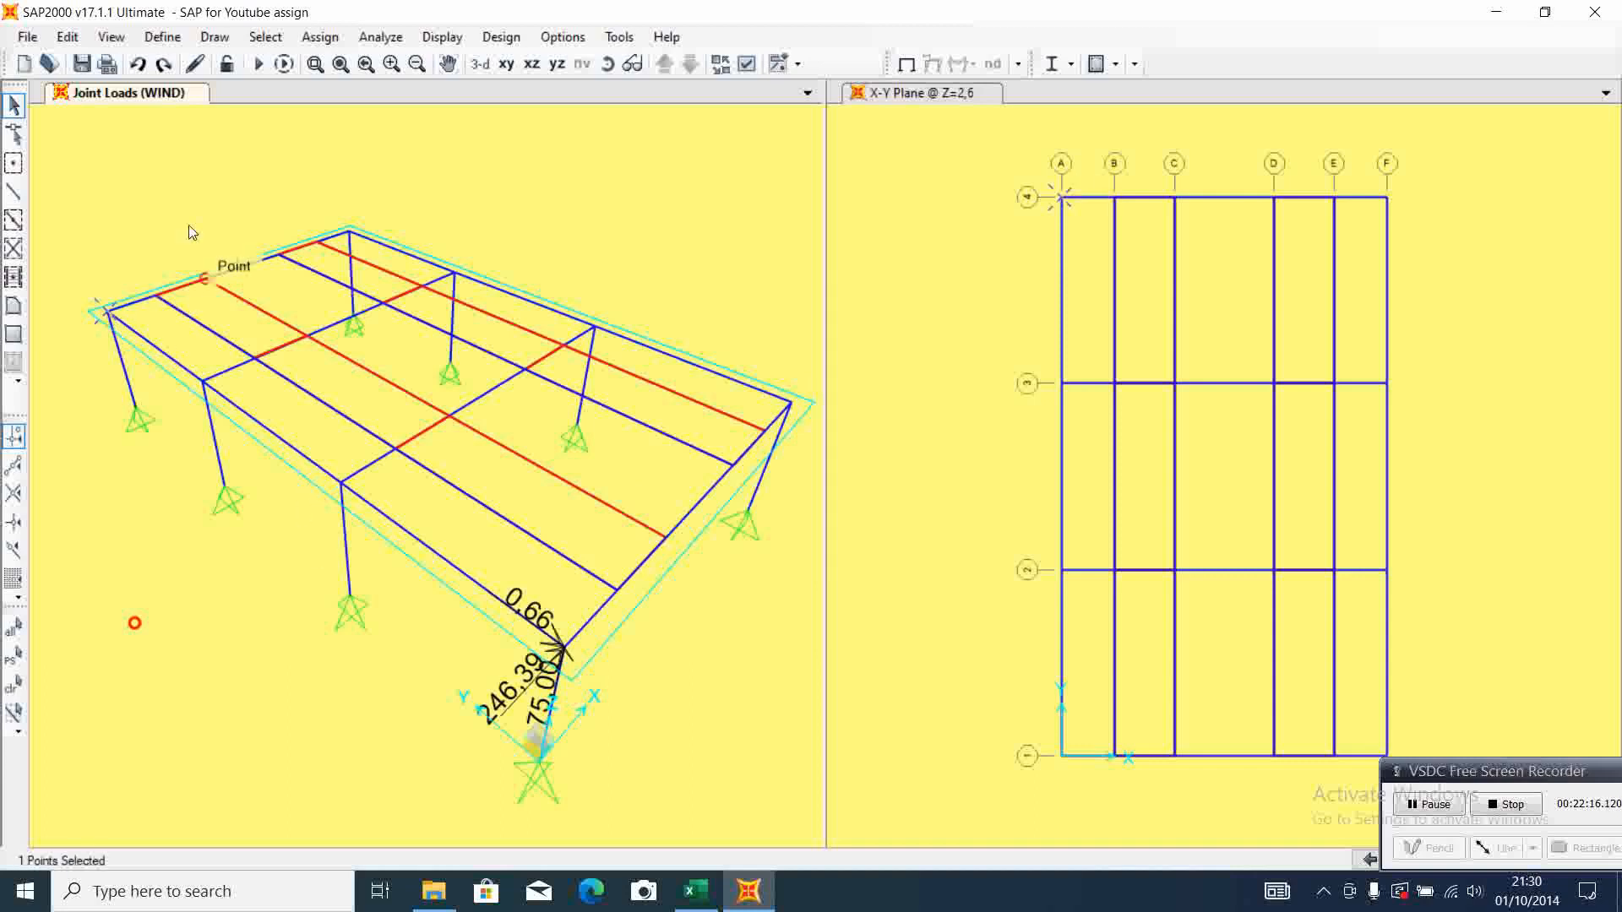
pyautogui.click(320, 36)
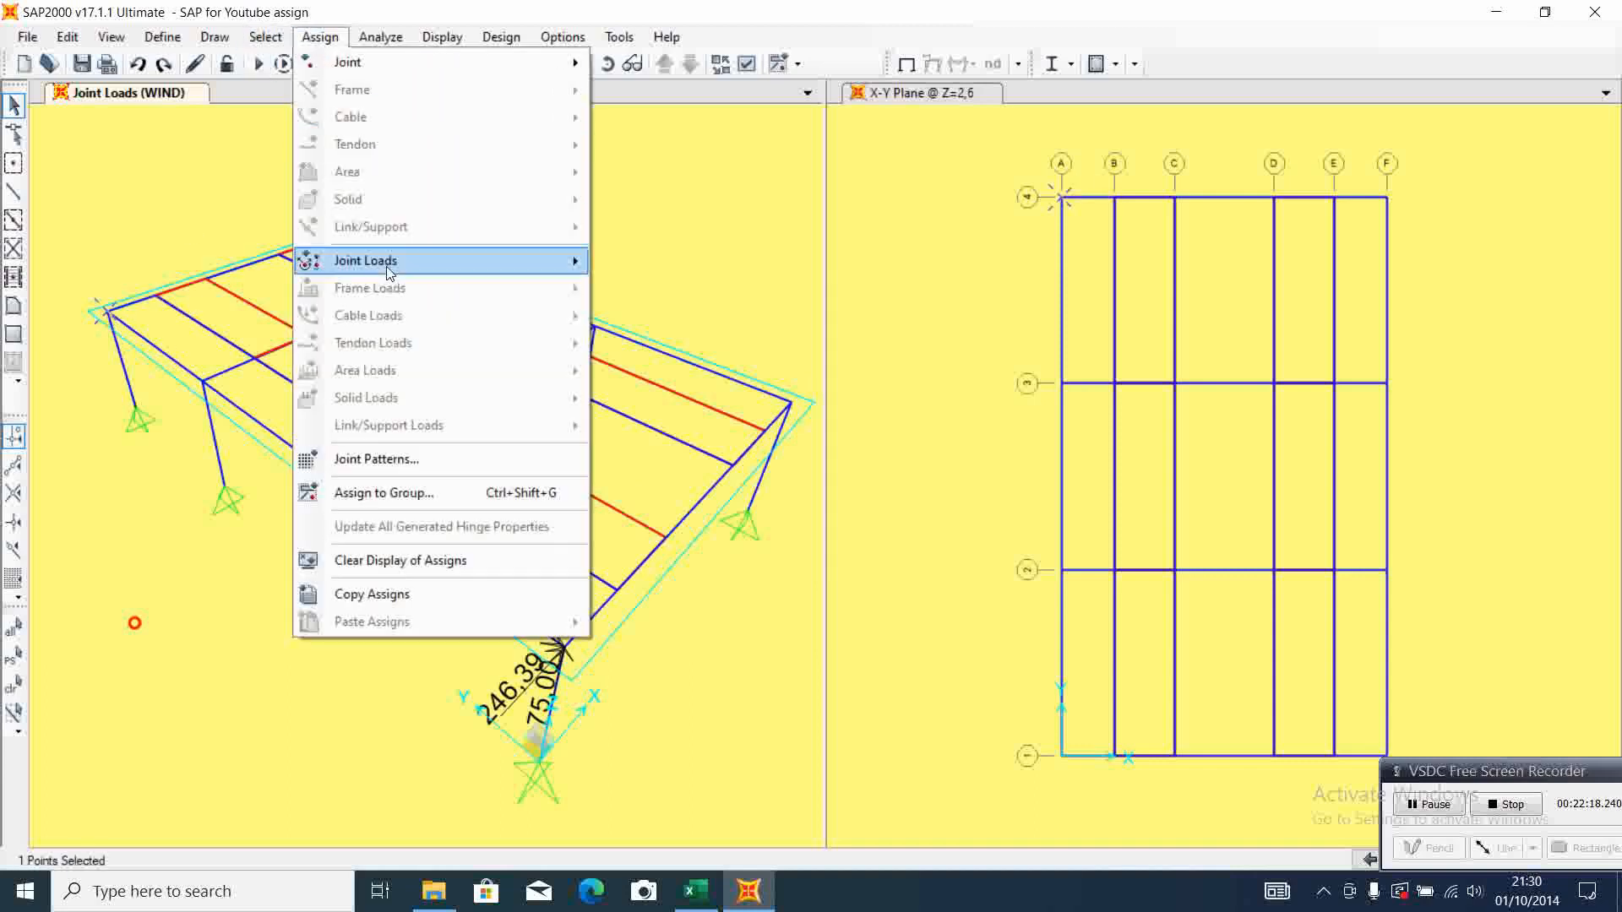
pyautogui.moveTo(405, 264)
pyautogui.click(672, 266)
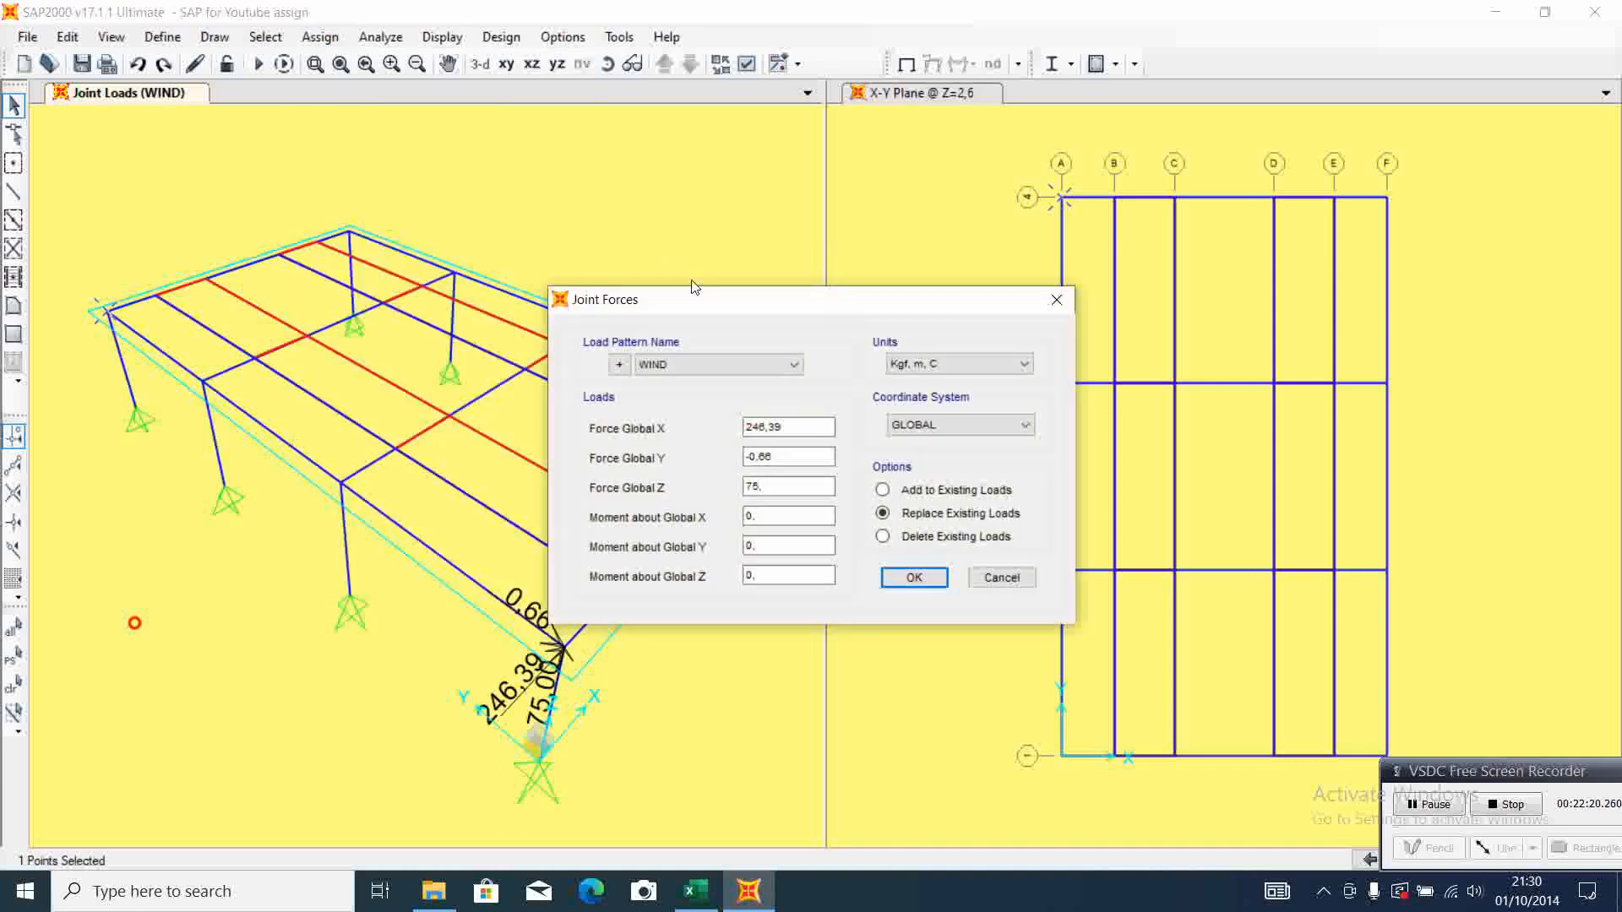
pyautogui.click(695, 891)
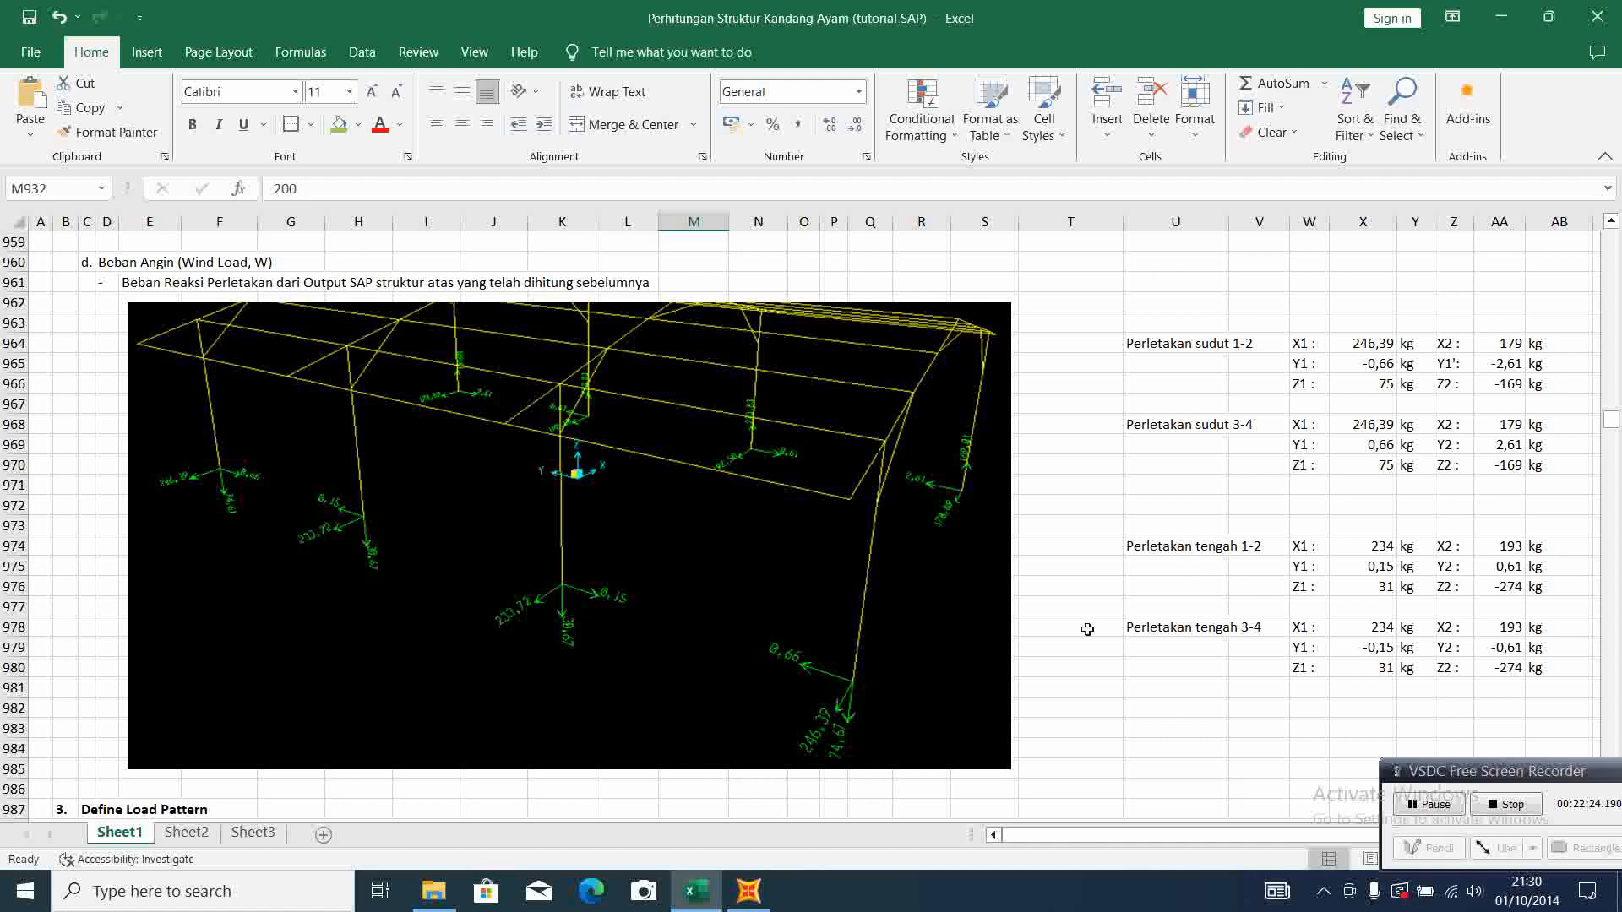
pyautogui.click(749, 892)
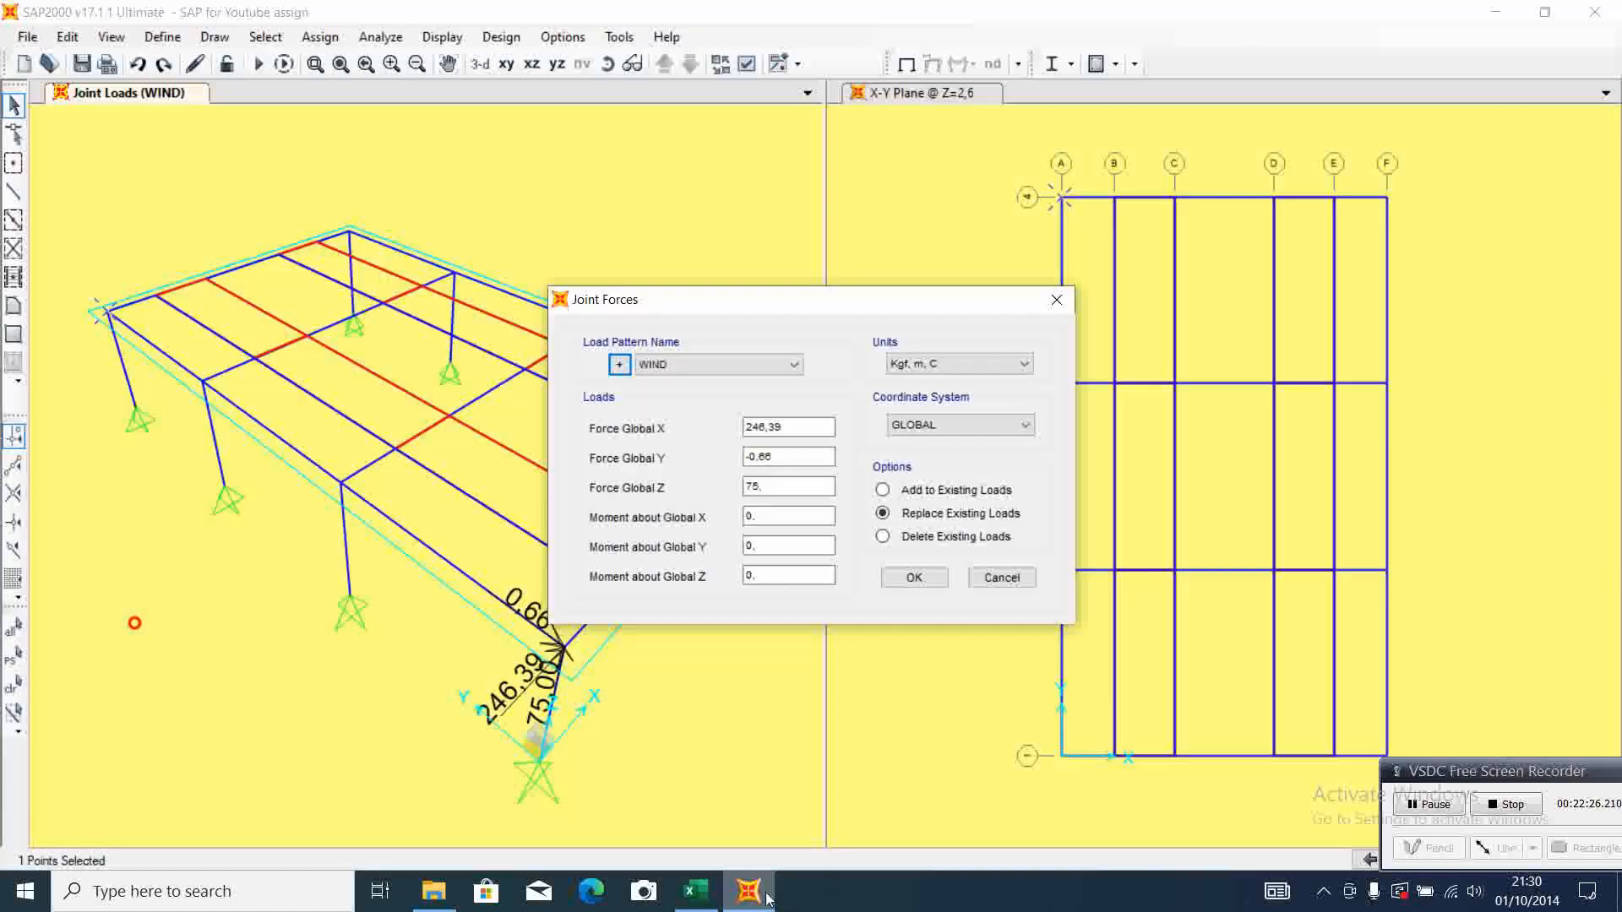
pyautogui.click(773, 456)
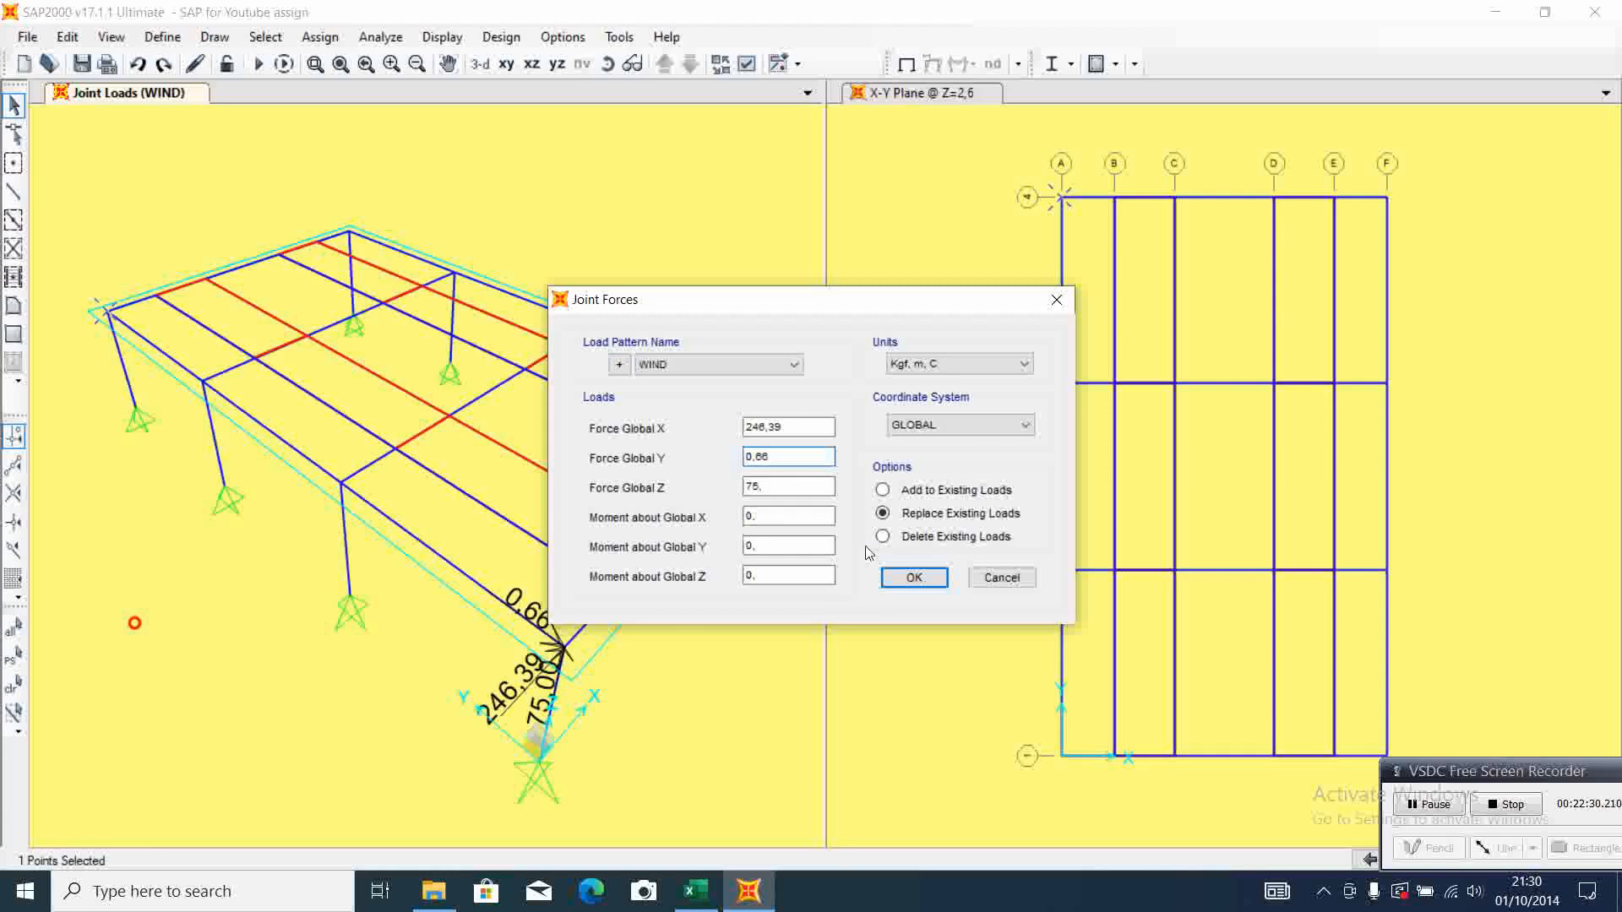
pyautogui.click(915, 578)
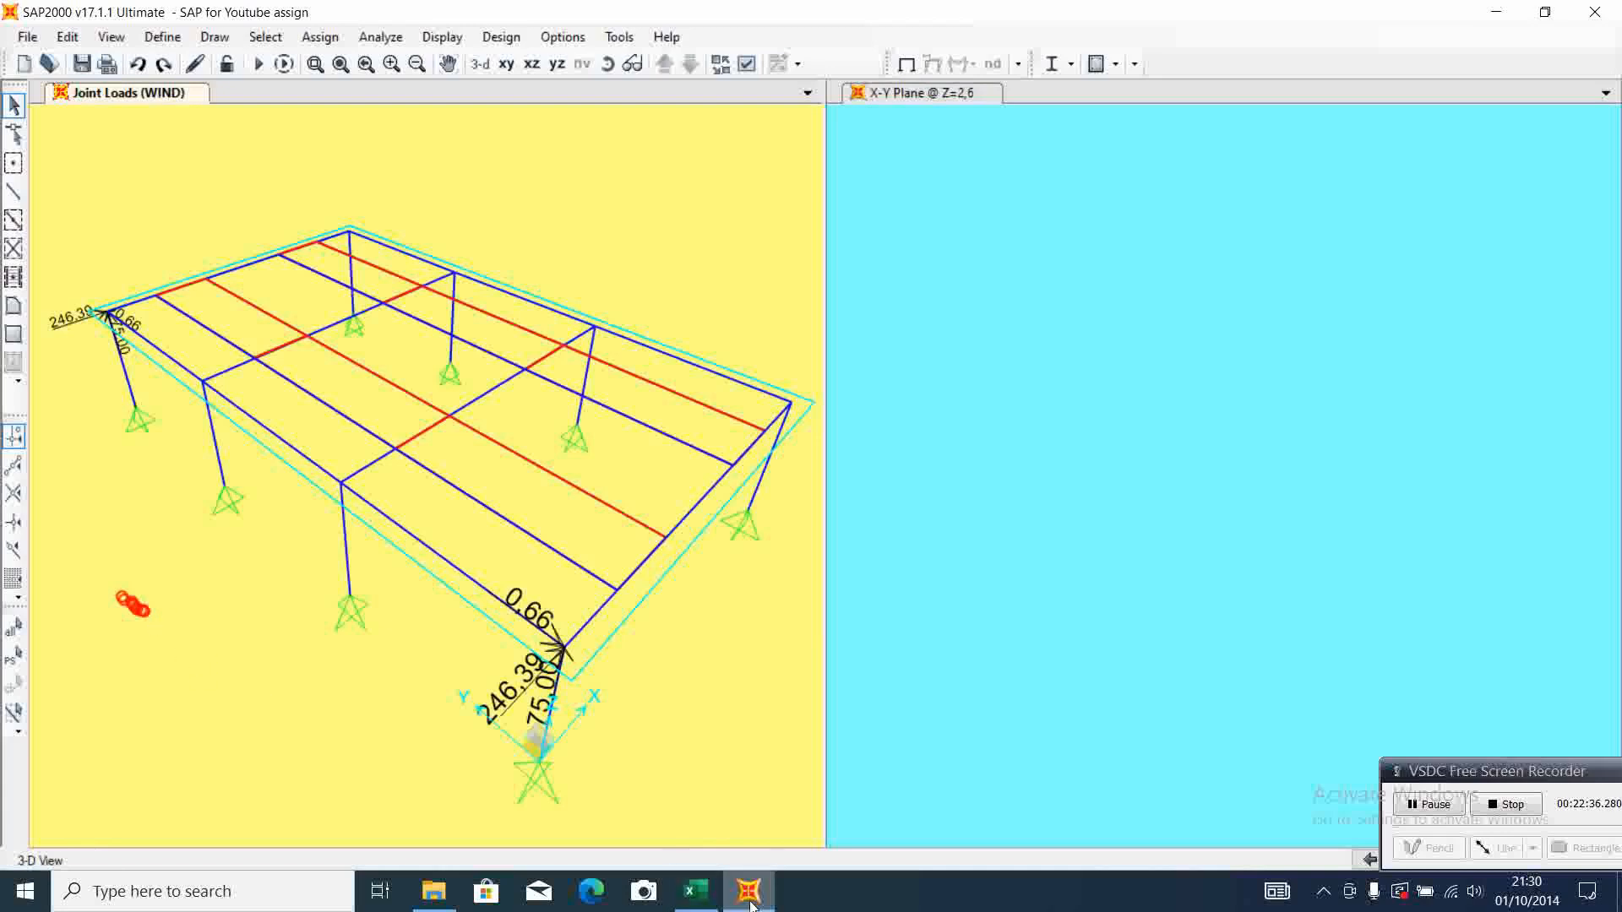
# Enter a WIND joint force of X 179 for the F-1 column-top joint, checking Excel's second set of corner support 1-2 reactions
pyautogui.moveTo(731, 904)
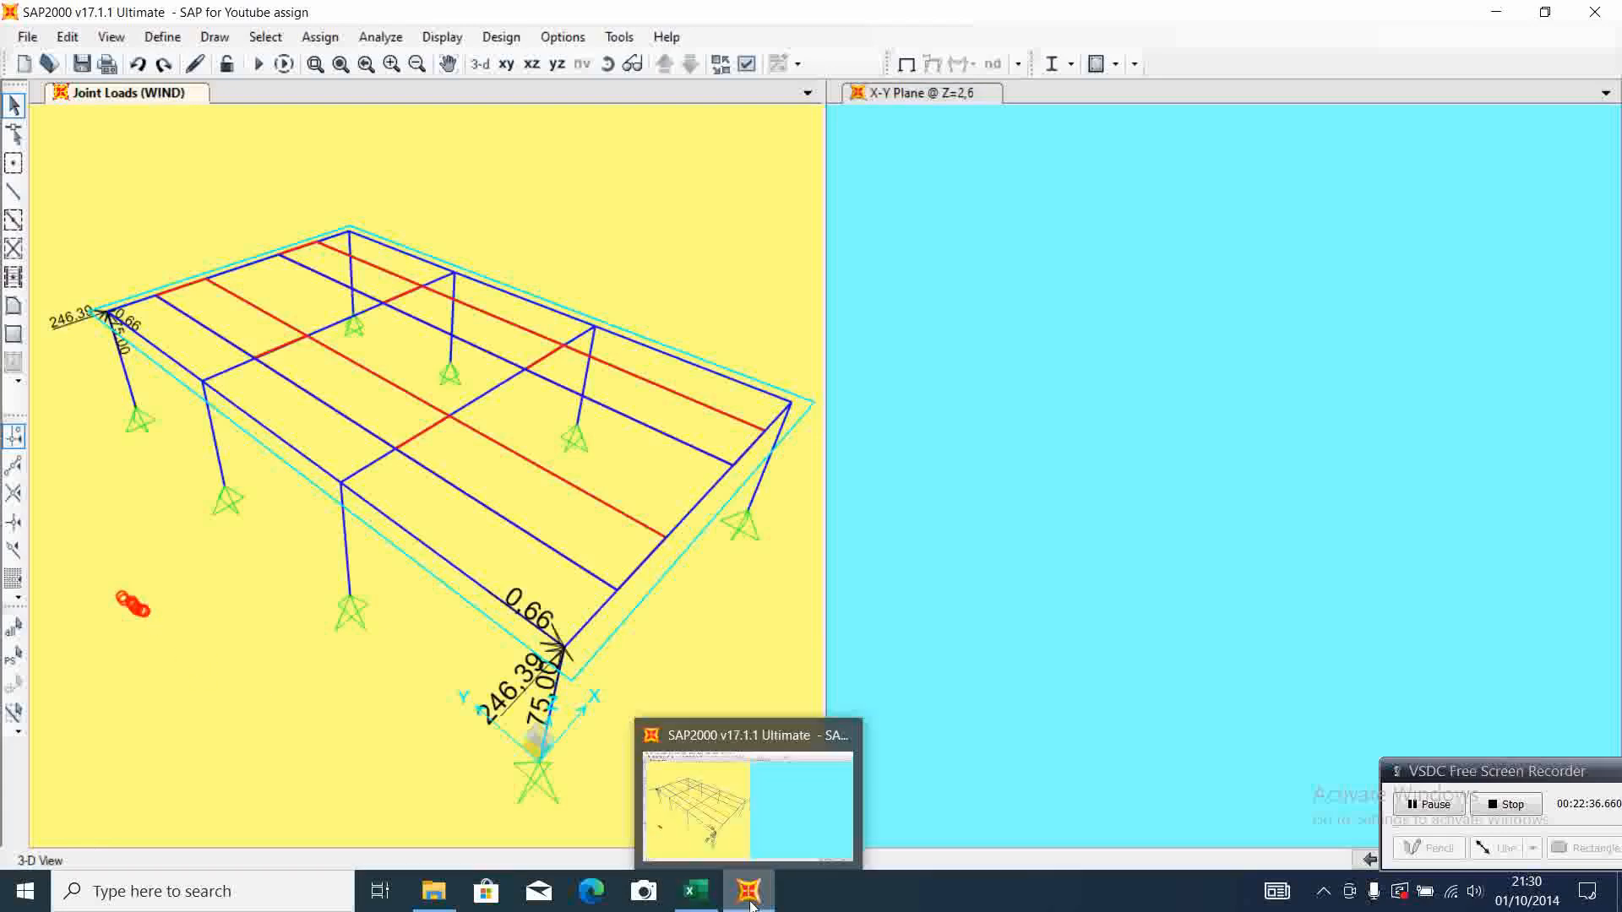
pyautogui.click(694, 891)
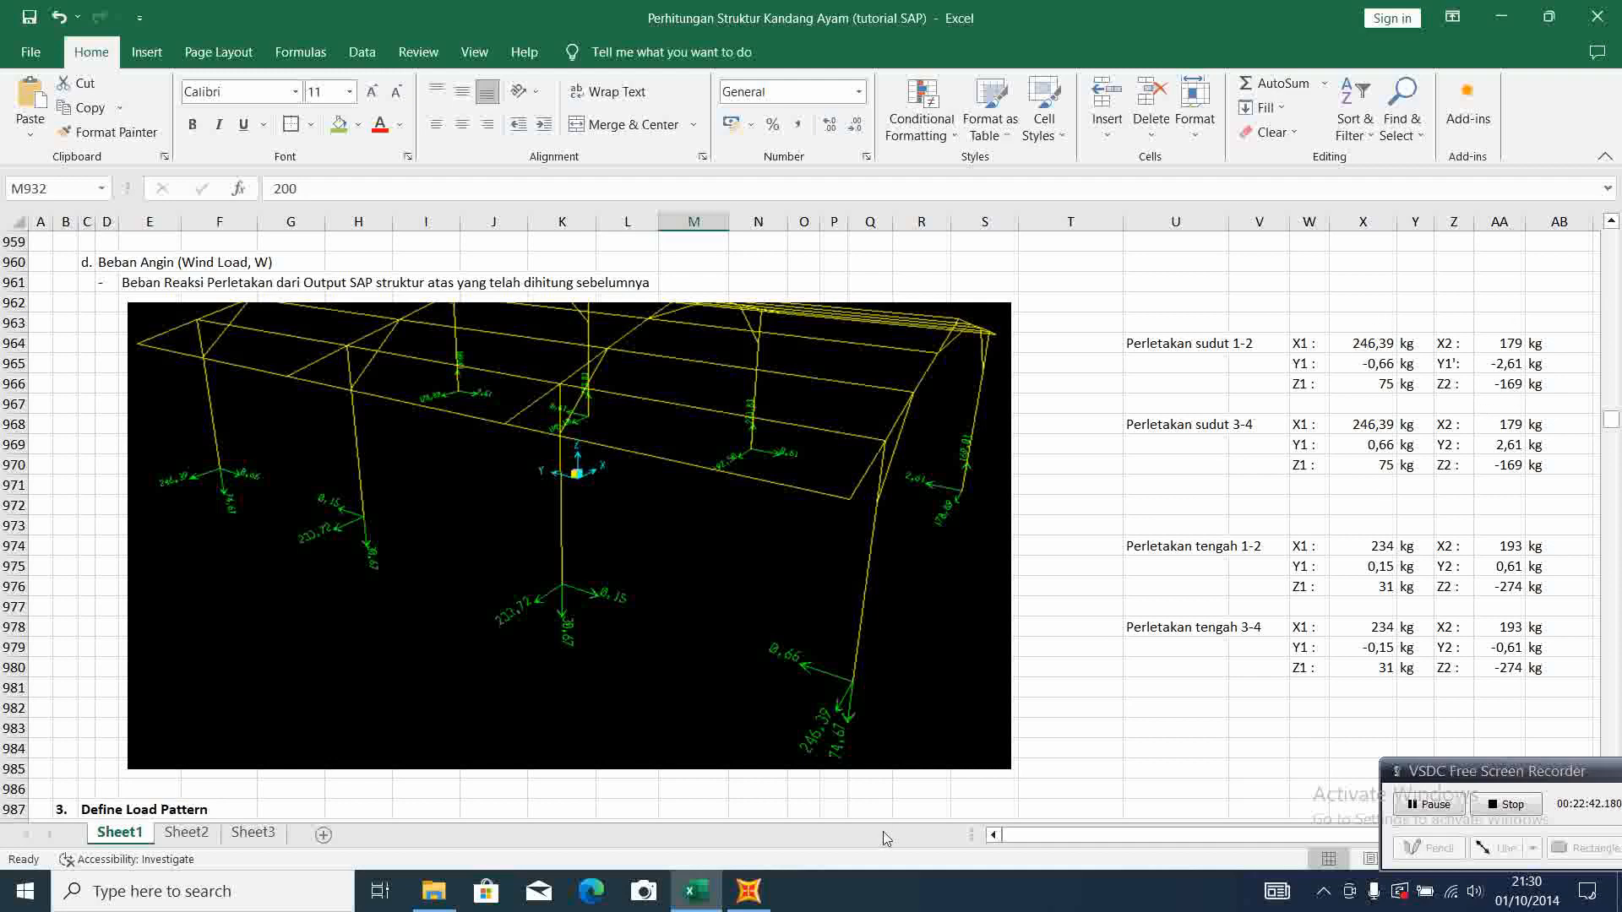
pyautogui.moveTo(748, 891)
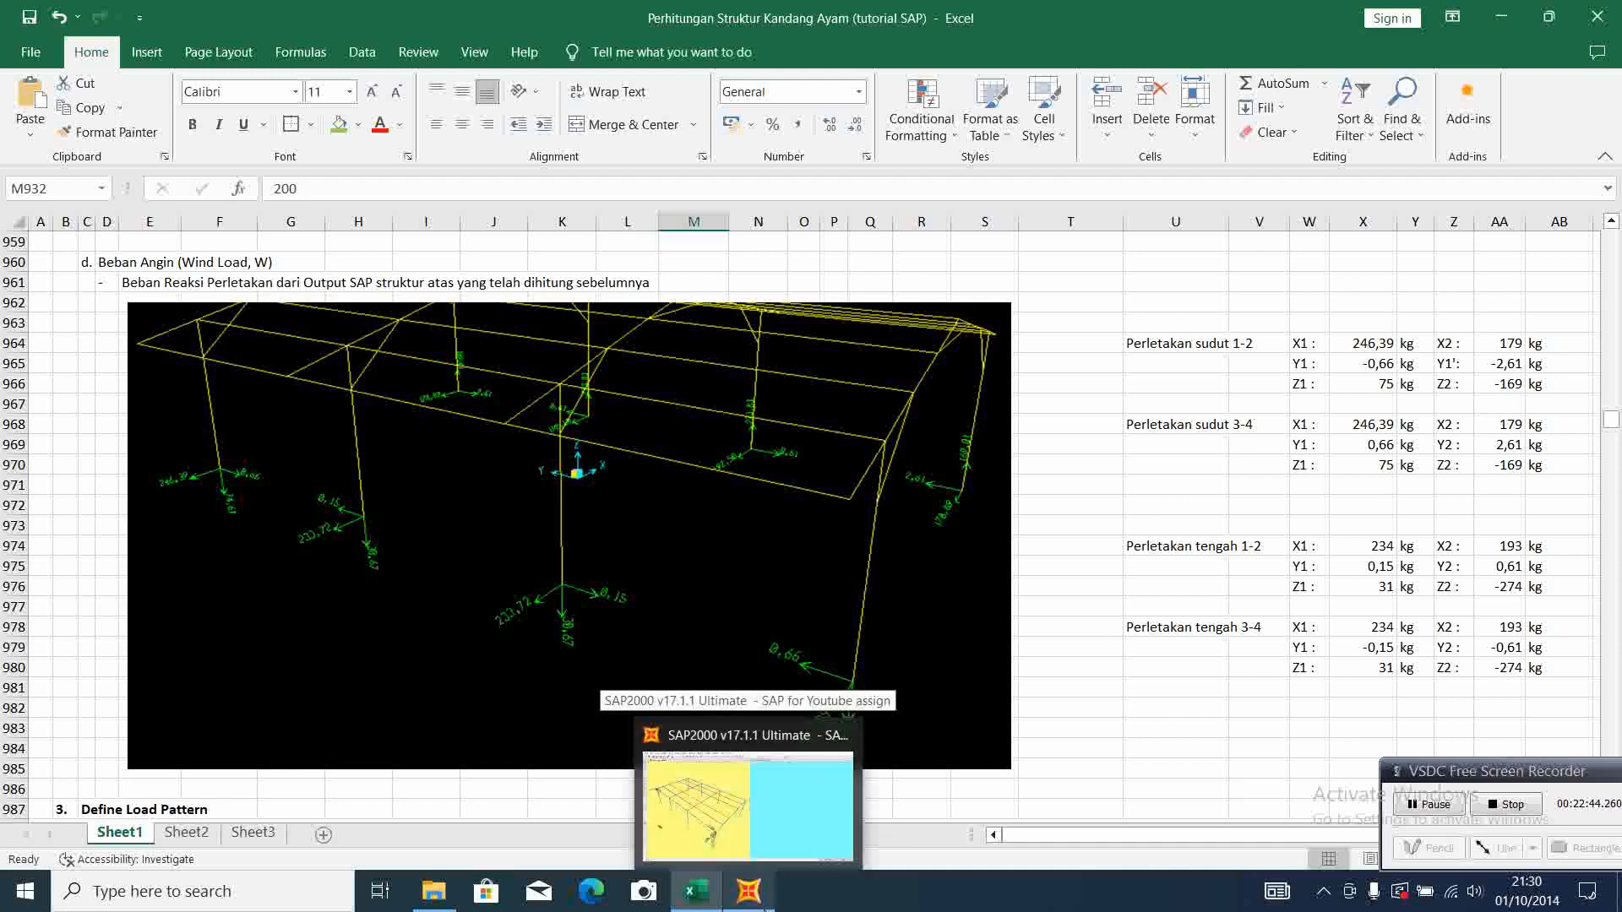
pyautogui.click(829, 776)
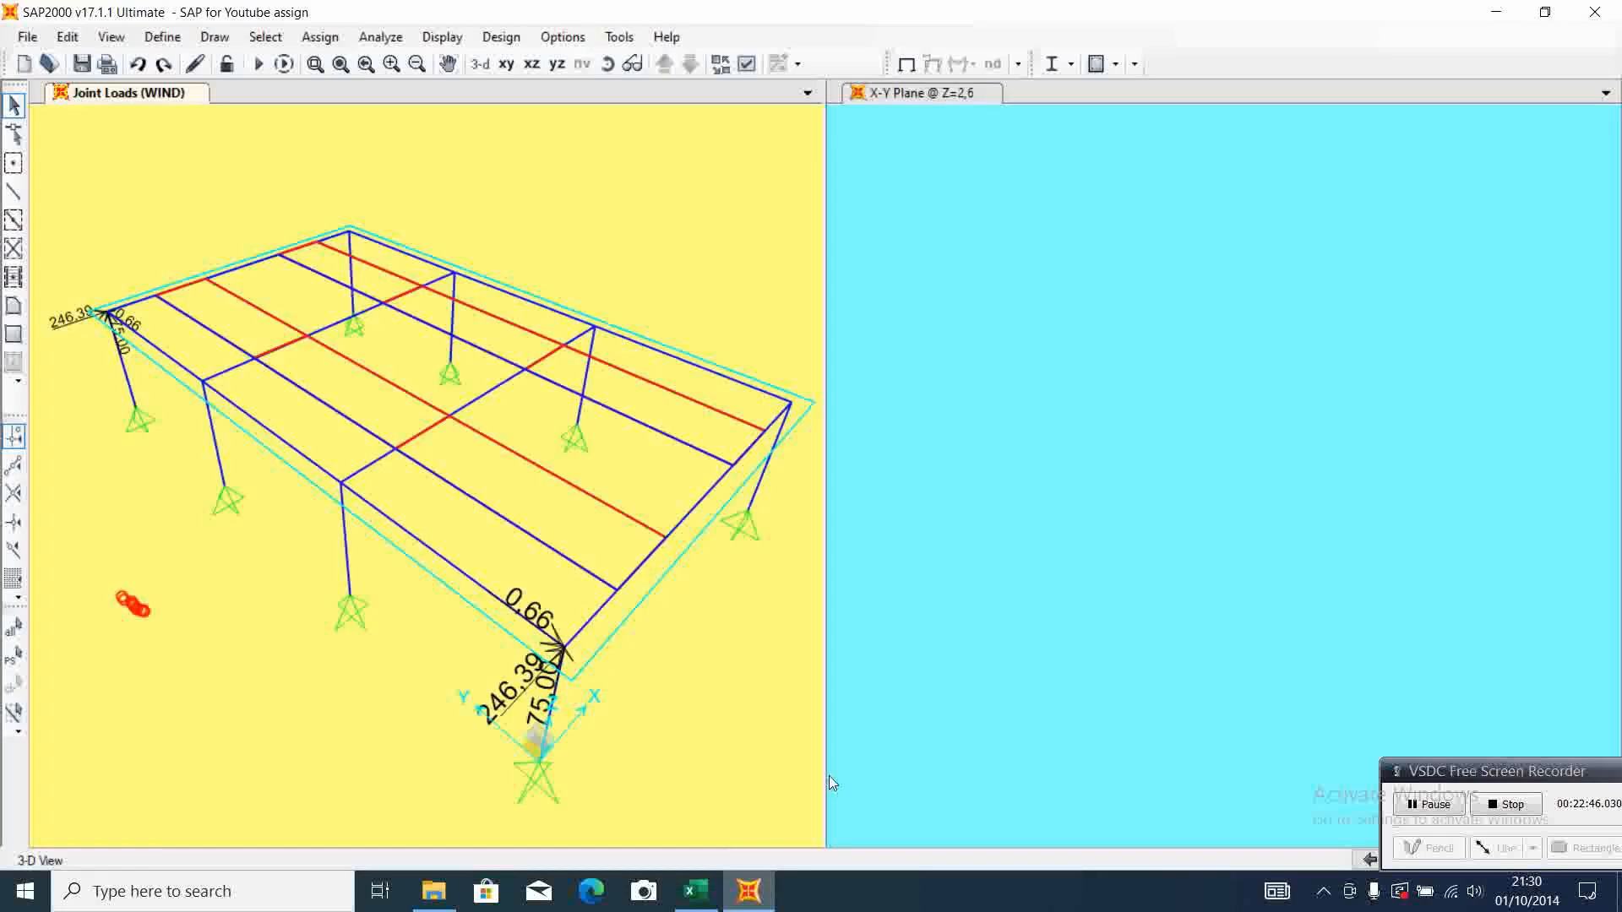
pyautogui.click(792, 405)
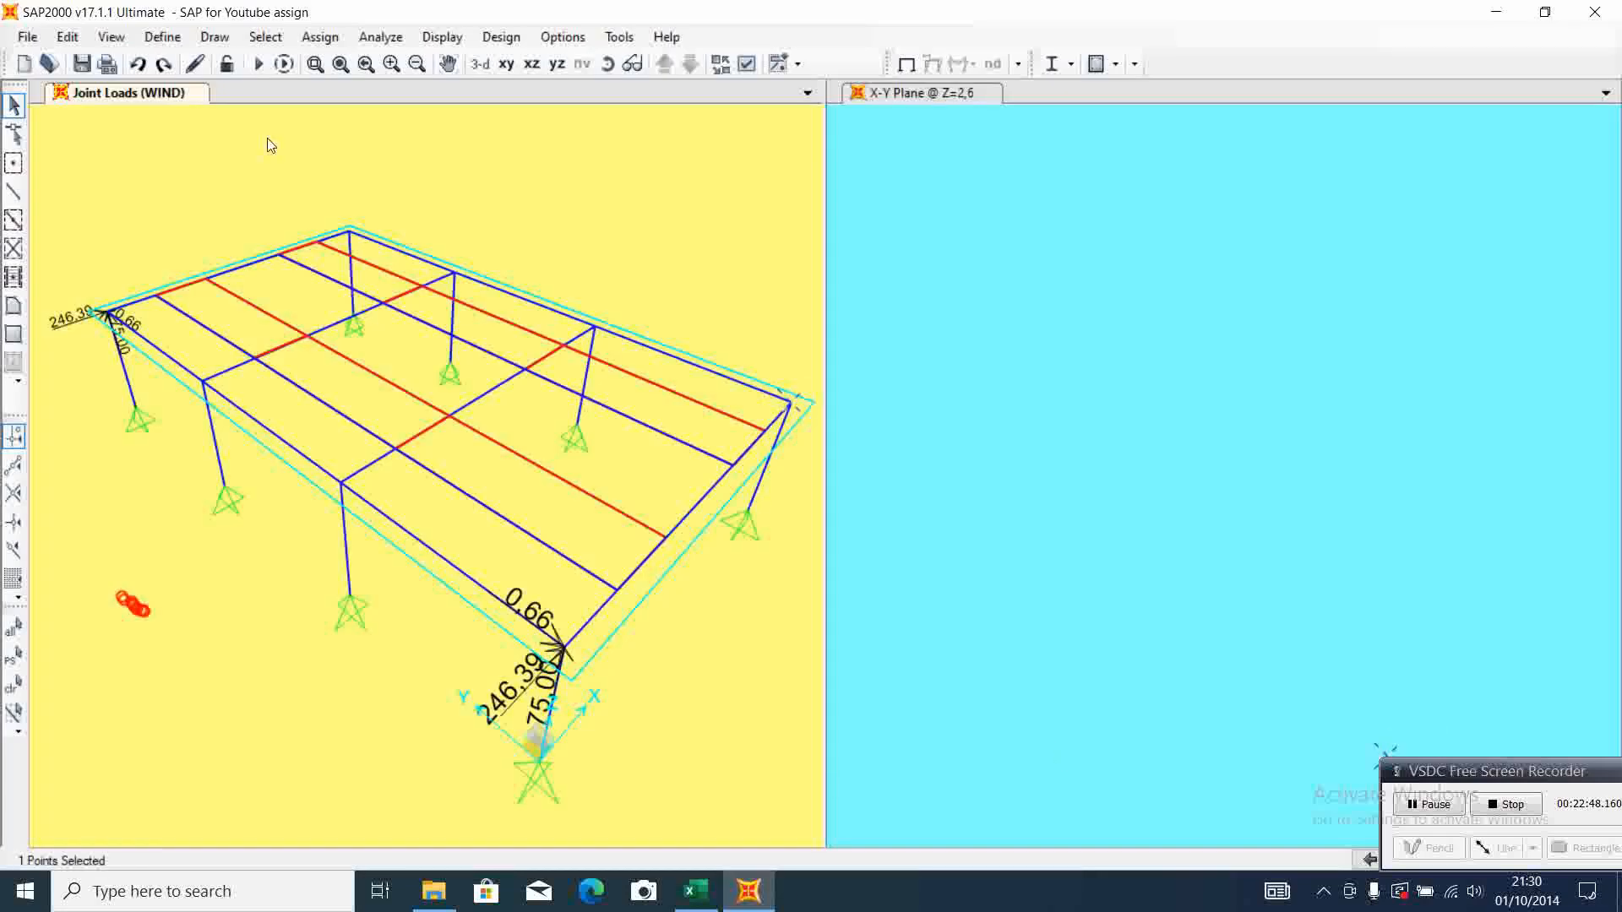
pyautogui.click(320, 37)
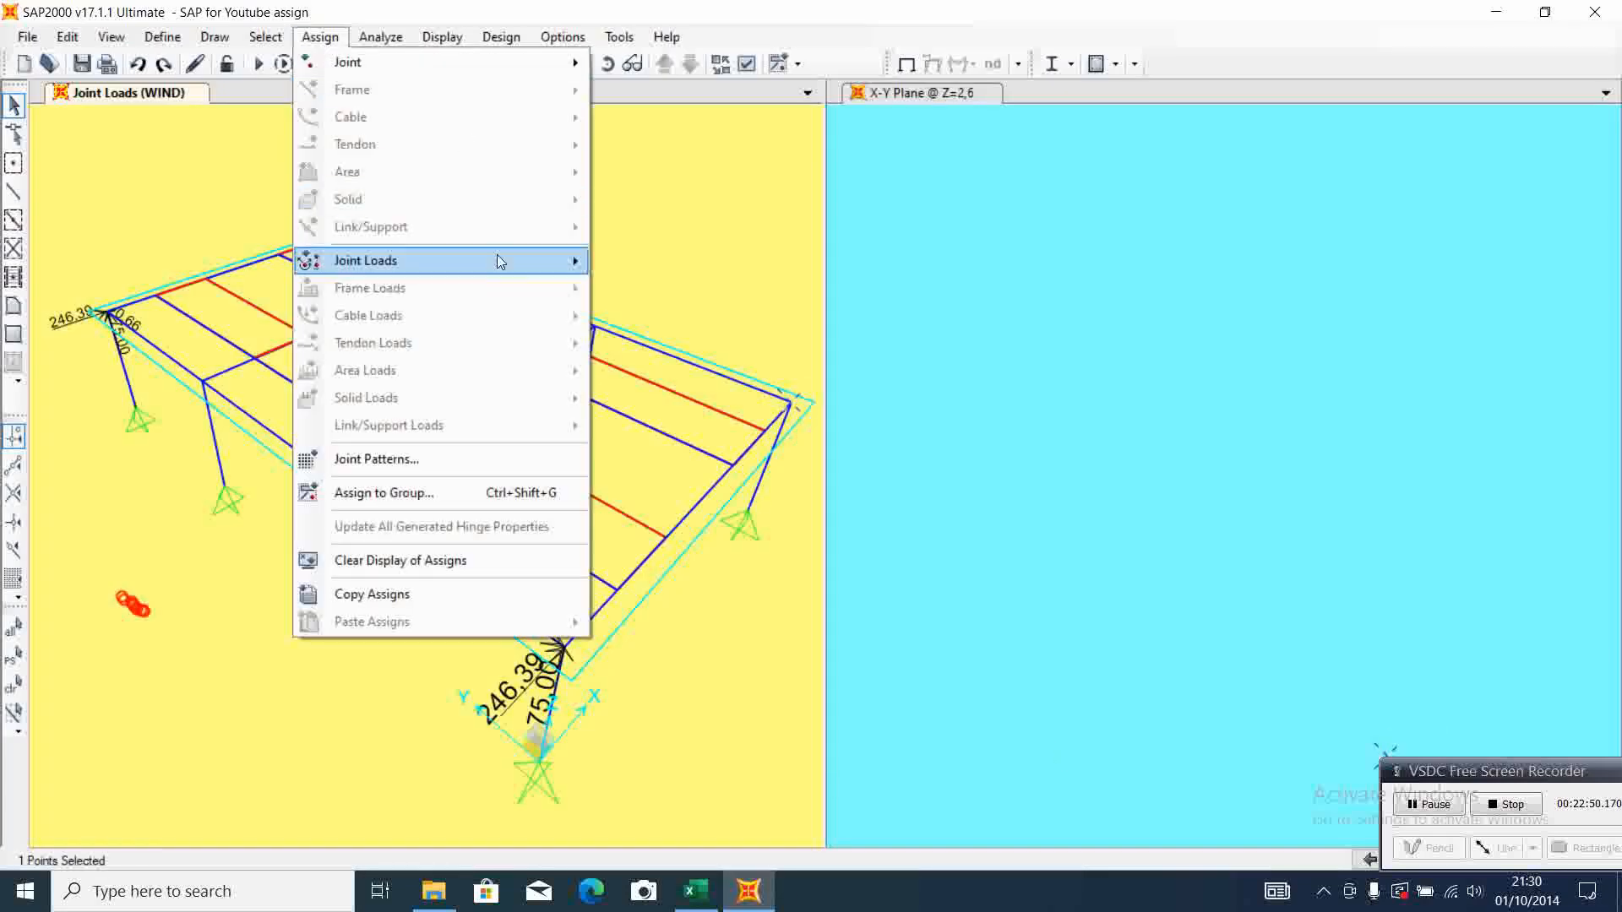
pyautogui.moveTo(501, 261)
pyautogui.click(655, 263)
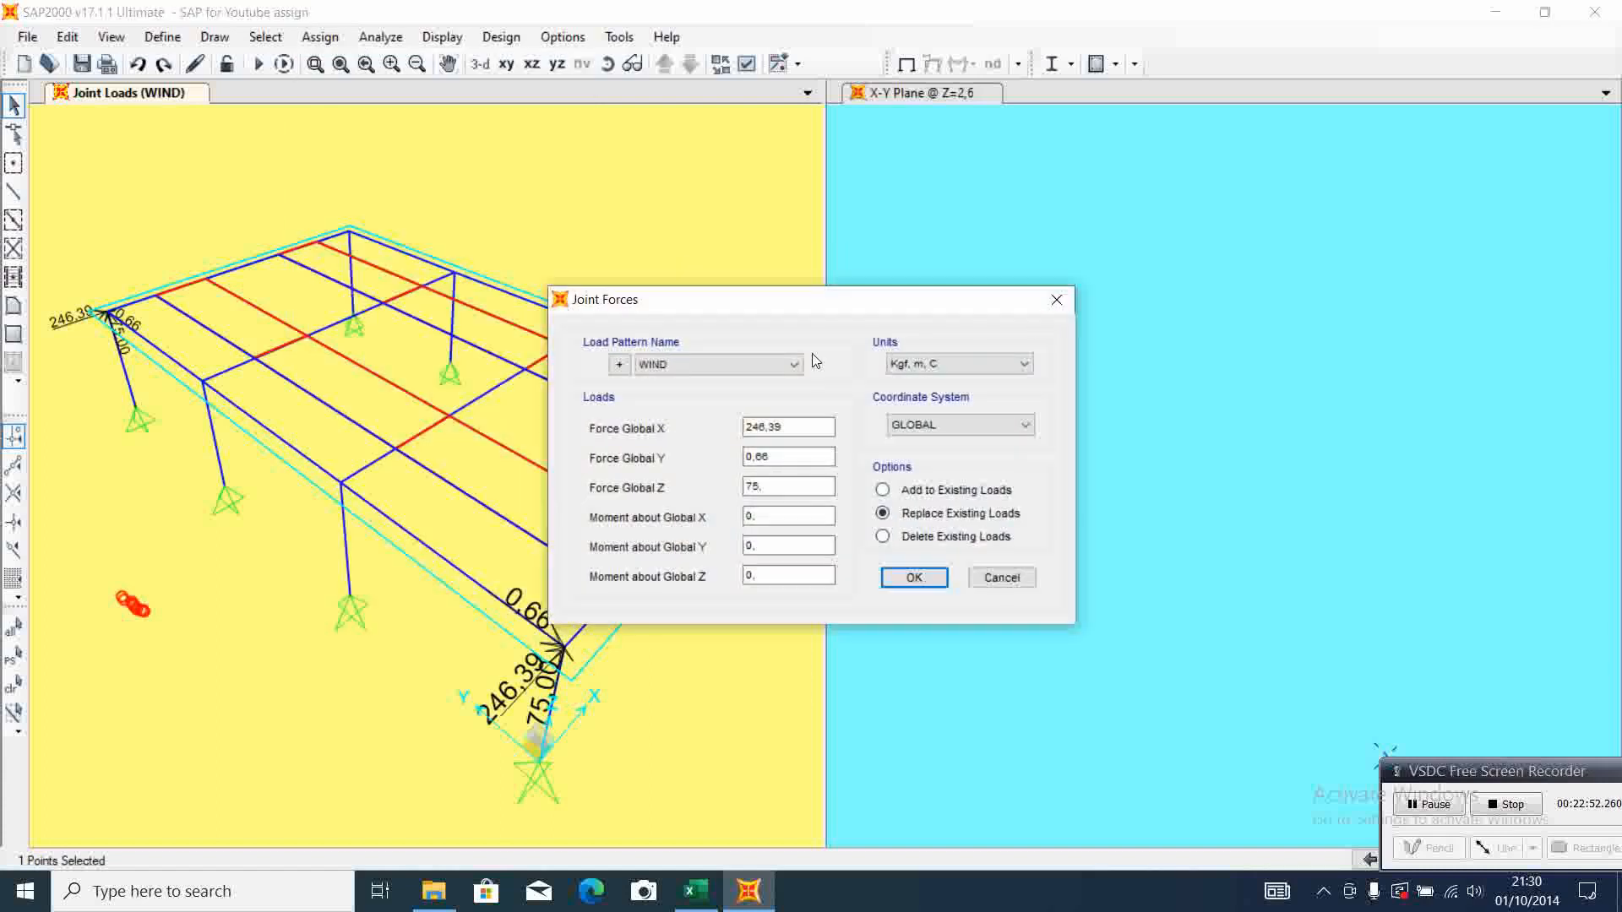
pyautogui.click(694, 892)
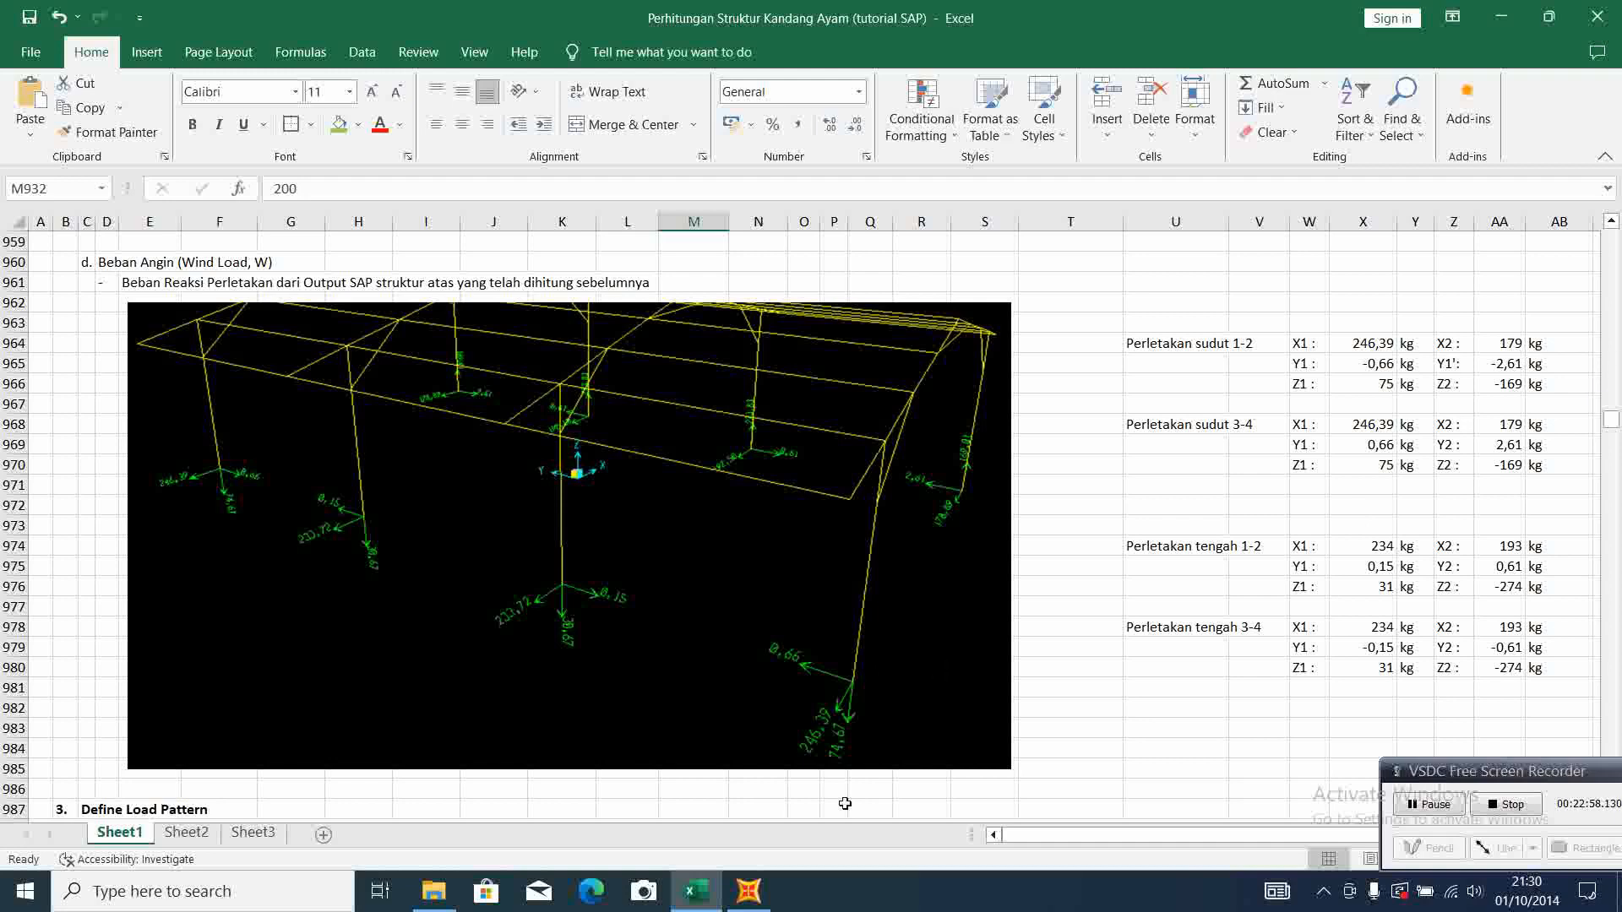
pyautogui.click(749, 892)
pyautogui.moveTo(813, 427); pyautogui.dragTo(712, 444)
pyautogui.write('179')
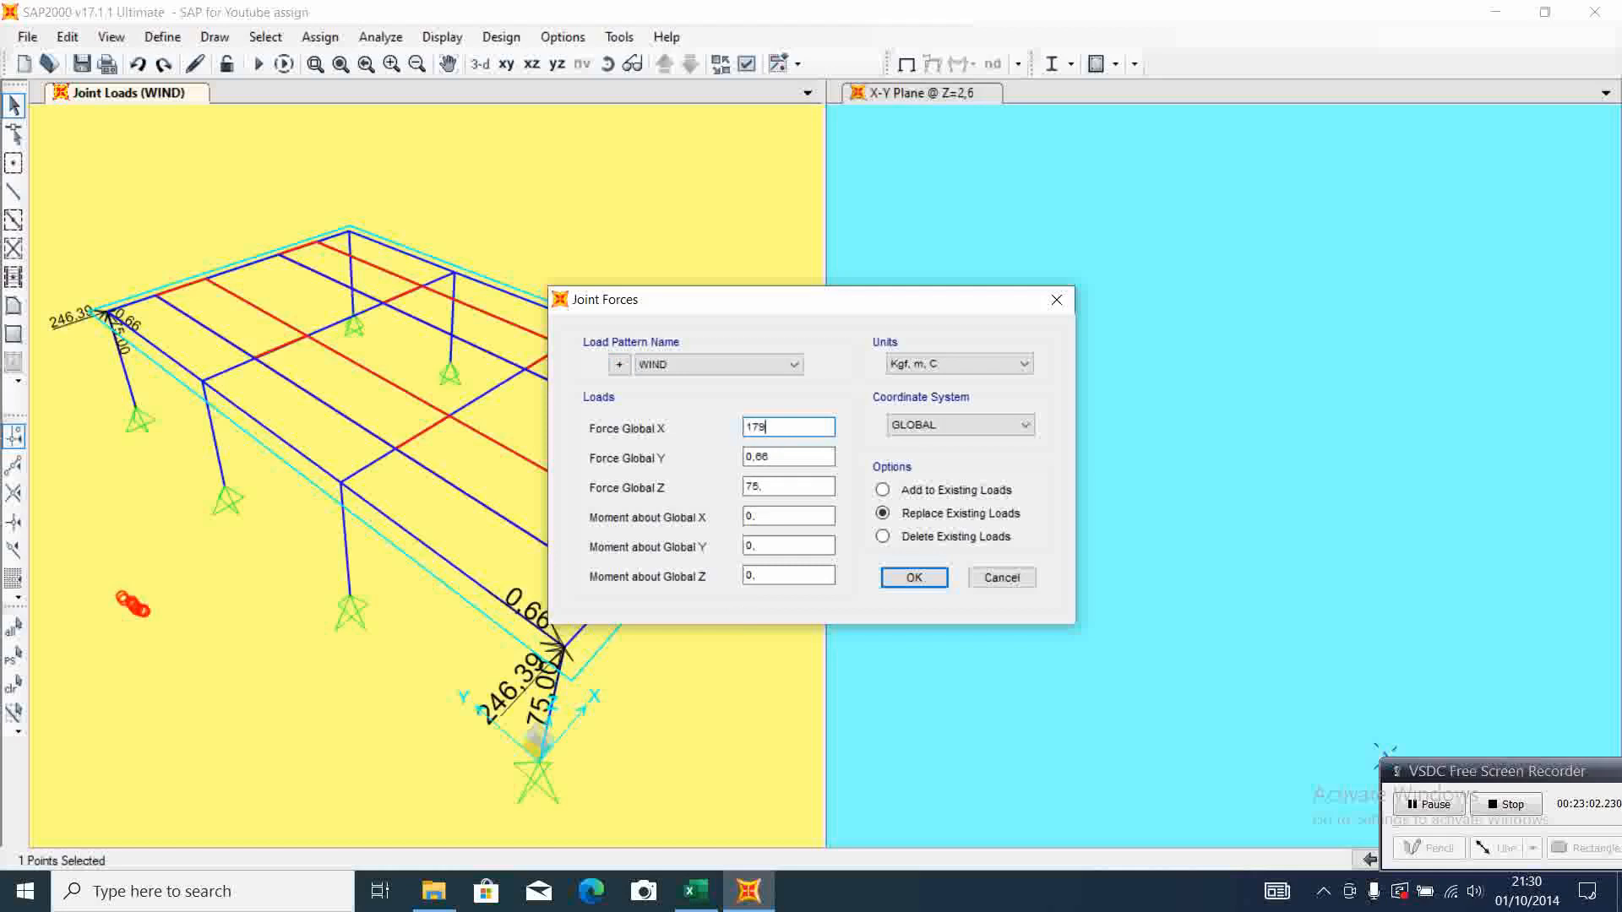
# Set the F-1 joint's WIND forces to Y -2,61 and Z -169, checking them against Excel, and apply the joint load
pyautogui.click(696, 892)
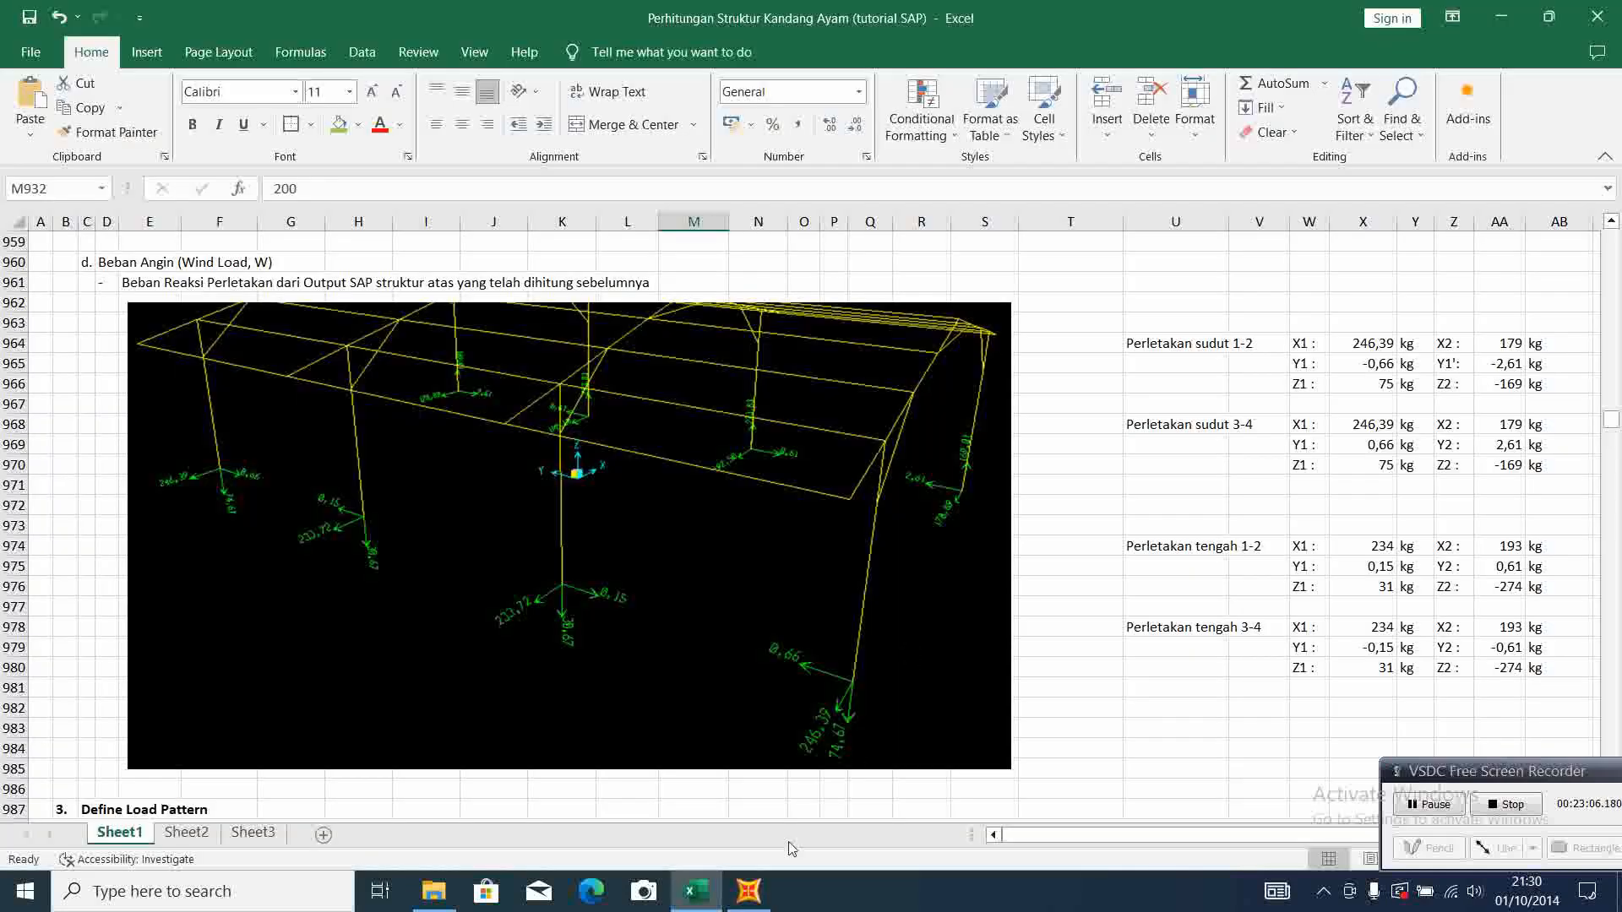
pyautogui.click(748, 891)
pyautogui.moveTo(811, 456); pyautogui.dragTo(722, 446)
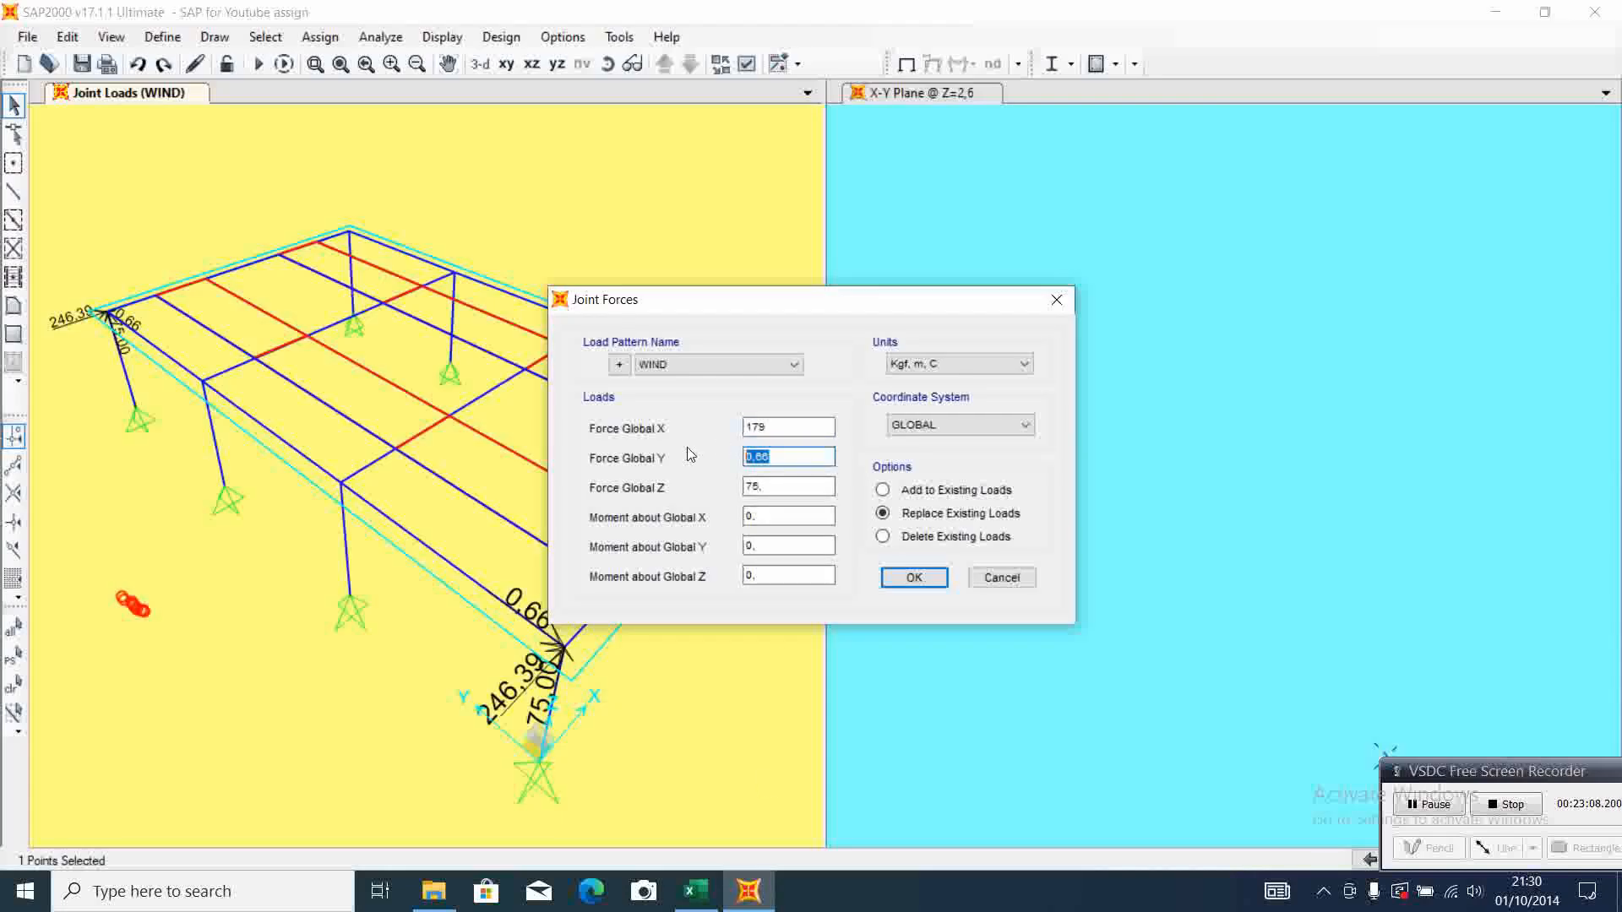
pyautogui.write('-2')
pyautogui.click(695, 891)
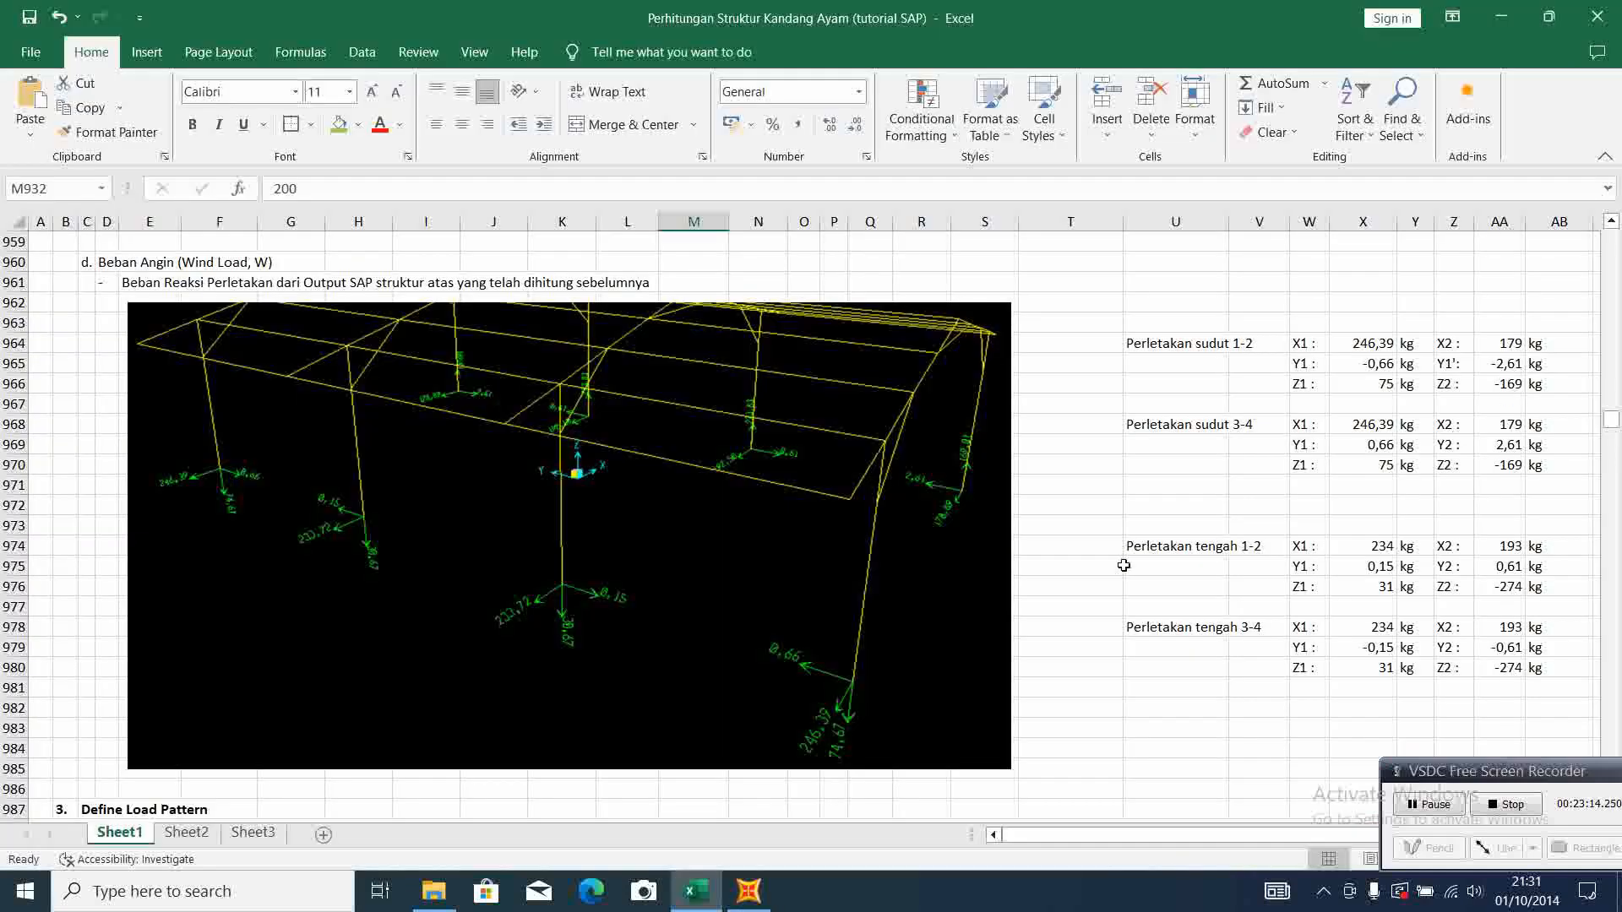
pyautogui.click(749, 891)
pyautogui.moveTo(775, 485); pyautogui.dragTo(728, 490)
pyautogui.write('-')
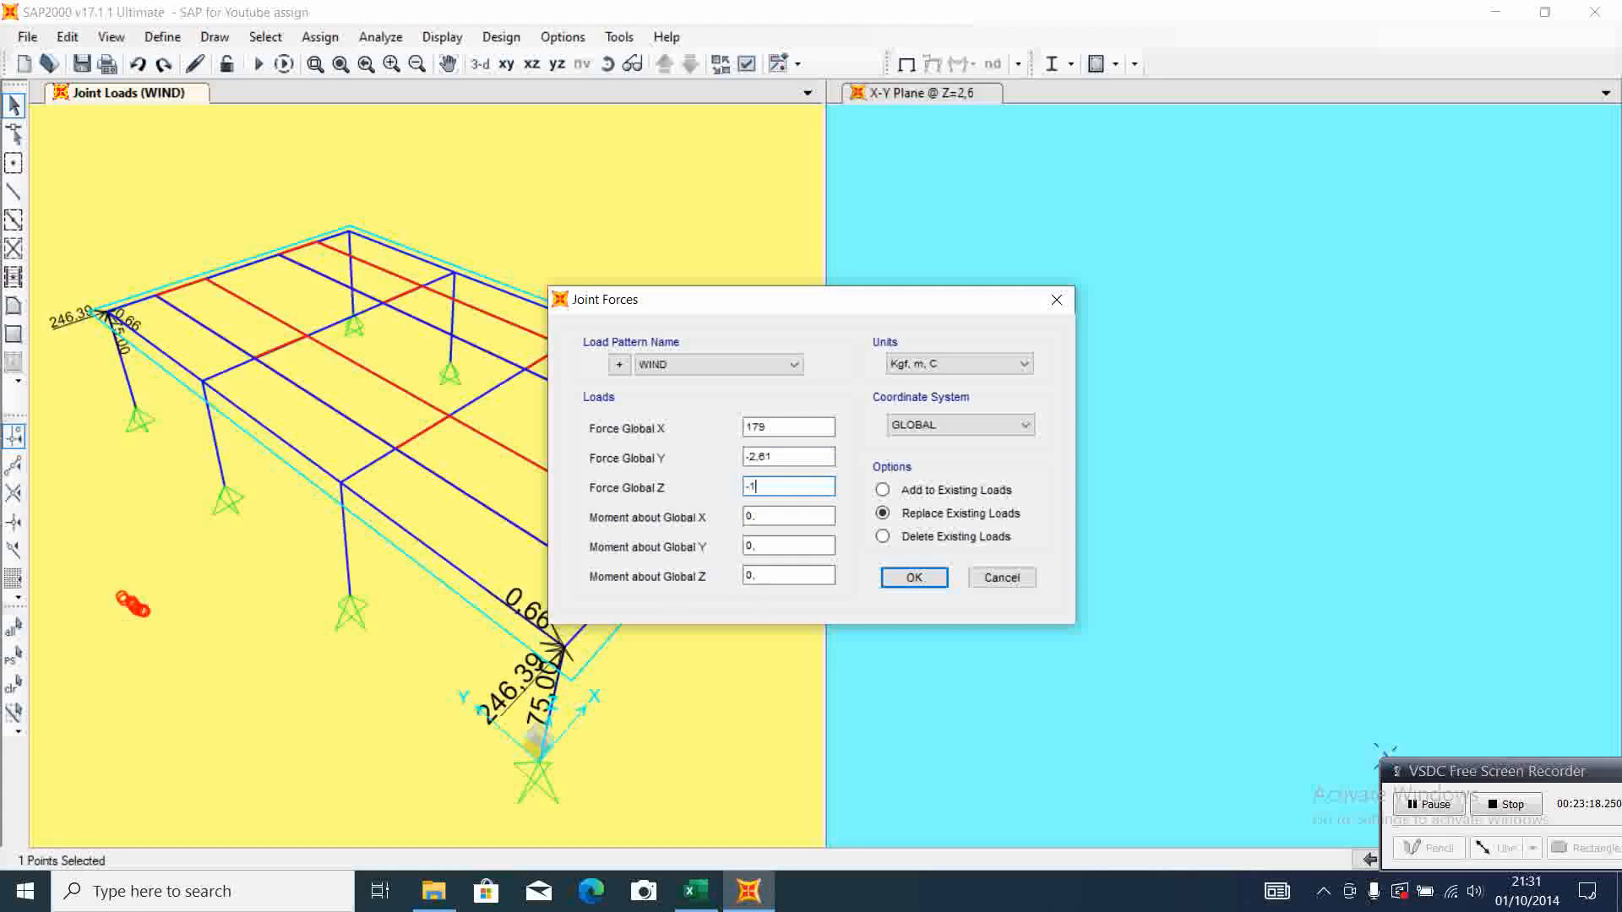
pyautogui.write('169')
pyautogui.click(913, 578)
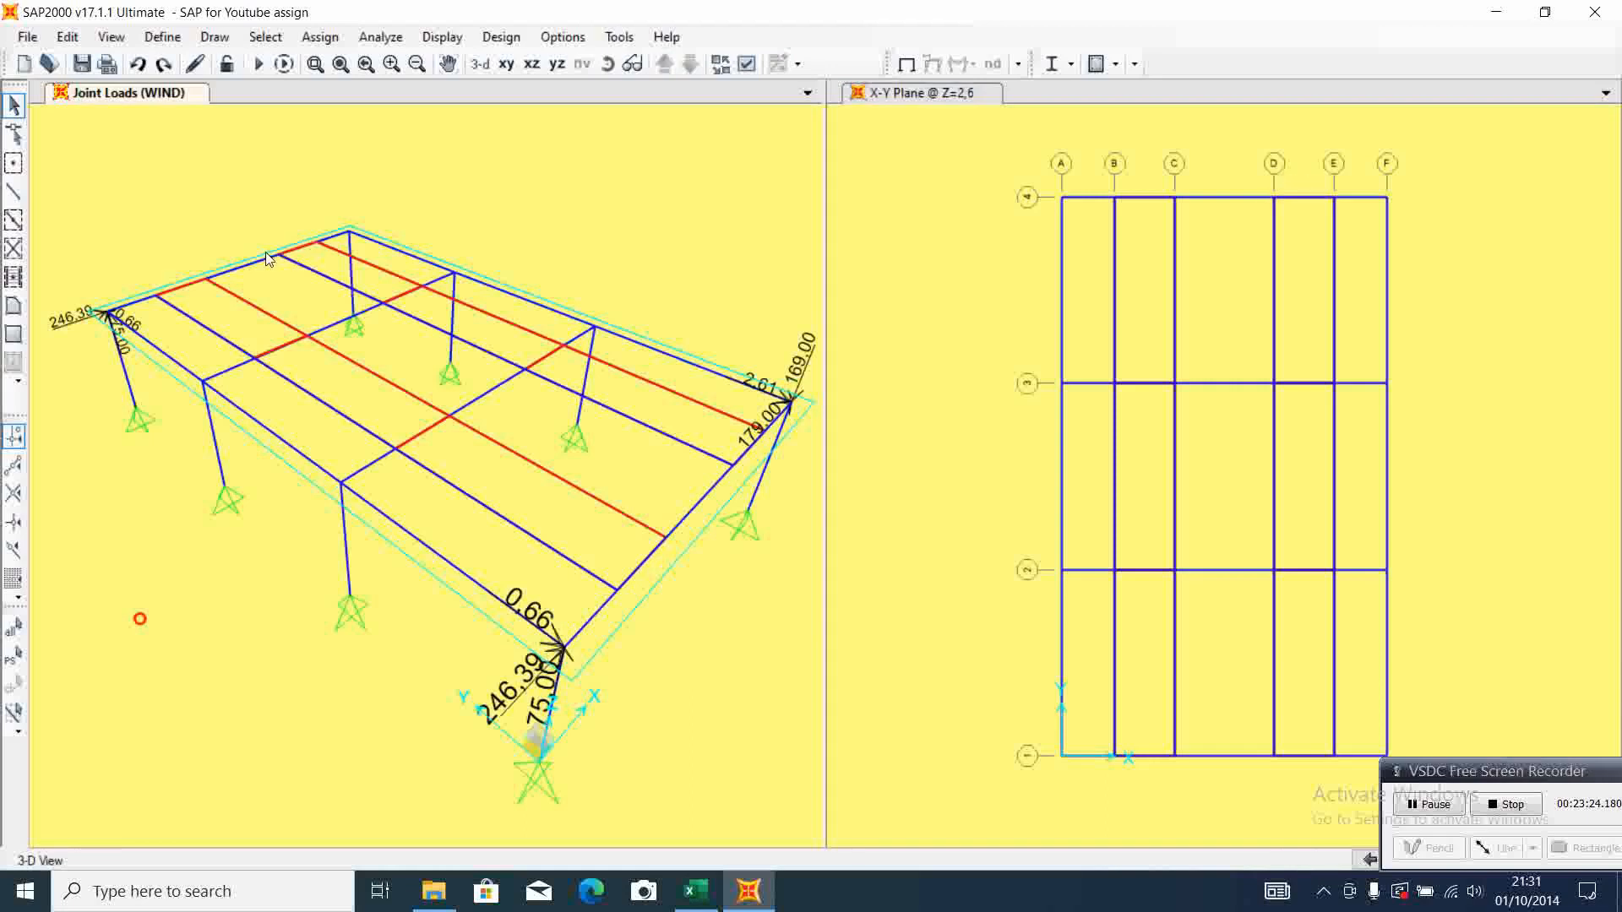
# Assign WIND joint forces of X 179, Y 2,61 and Z -169 to the F-4 column-top joint, checking Excel's corner support 3-4 reactions
pyautogui.click(348, 238)
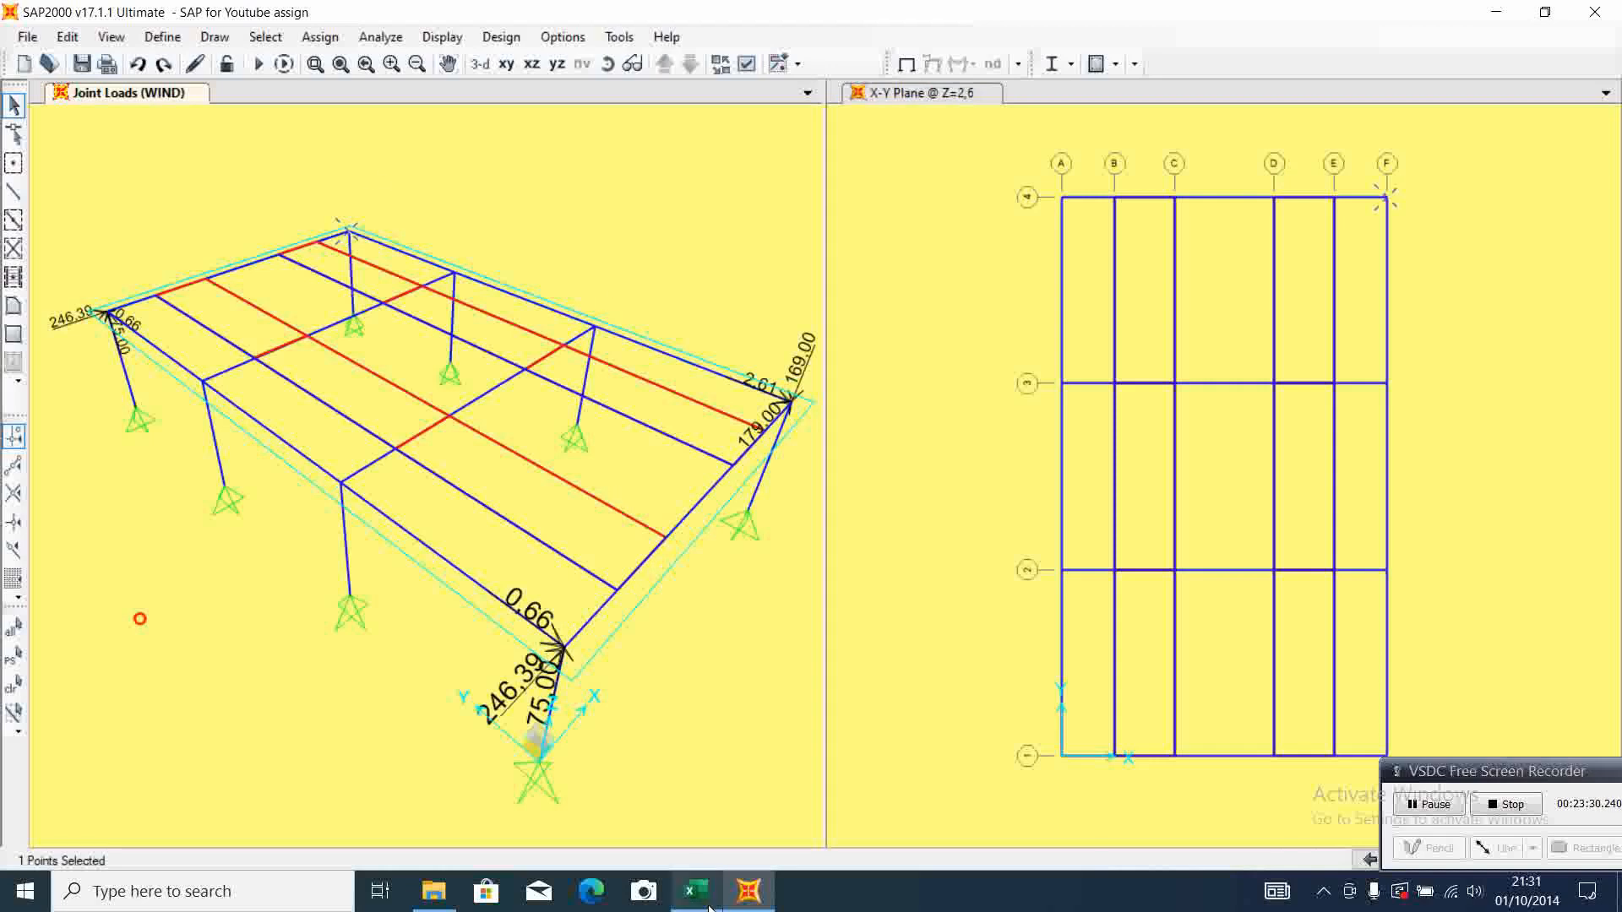
pyautogui.moveTo(702, 908)
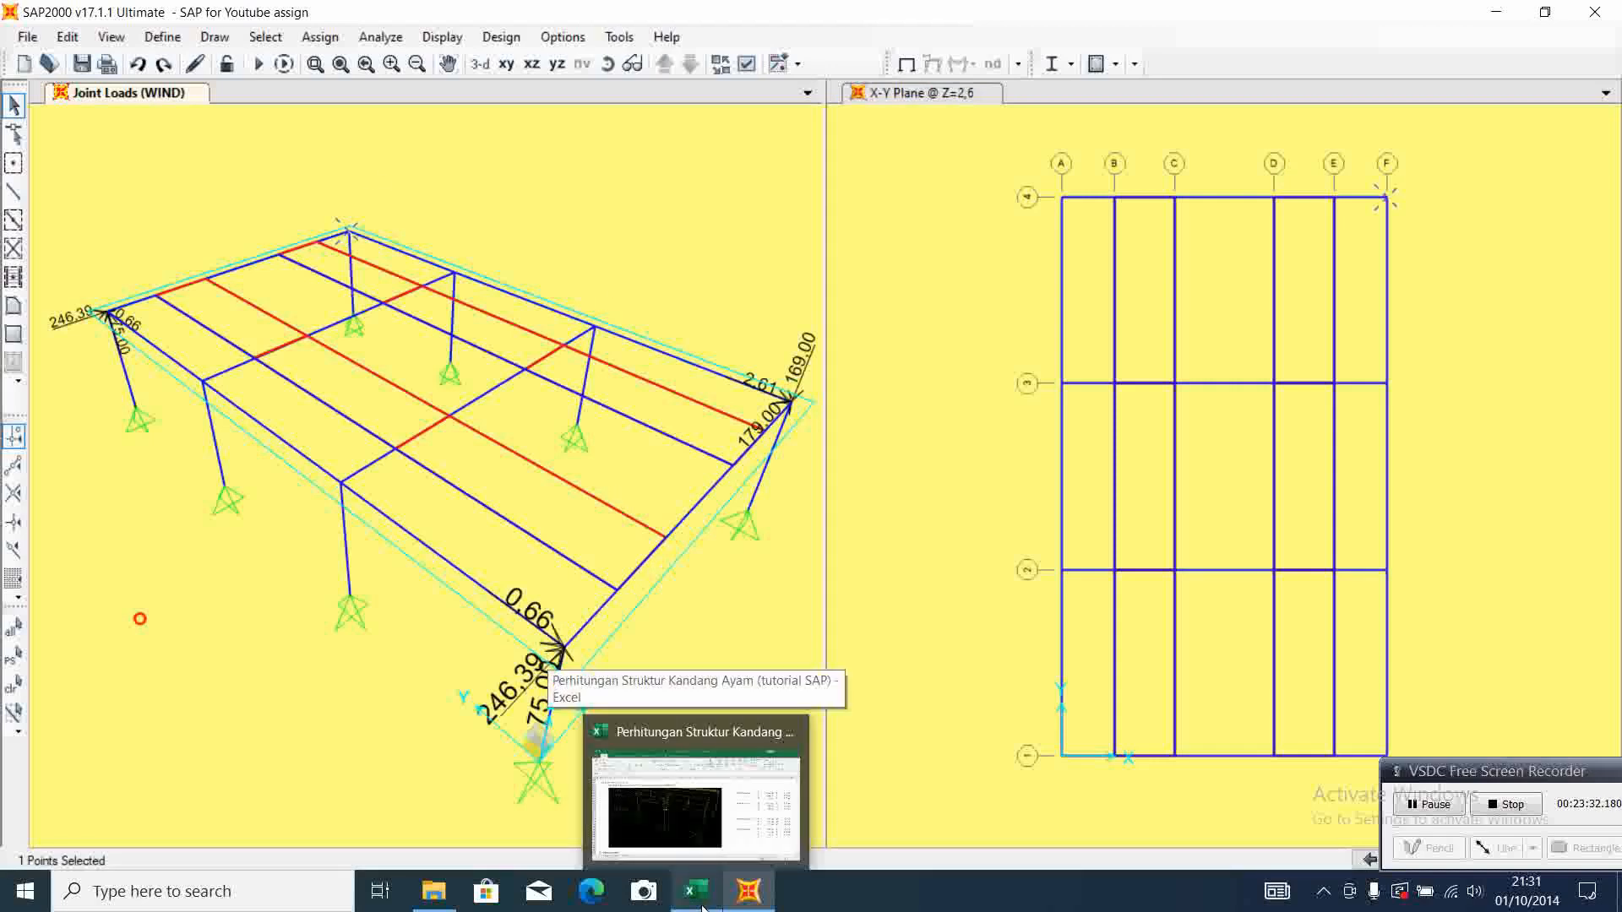
pyautogui.click(697, 891)
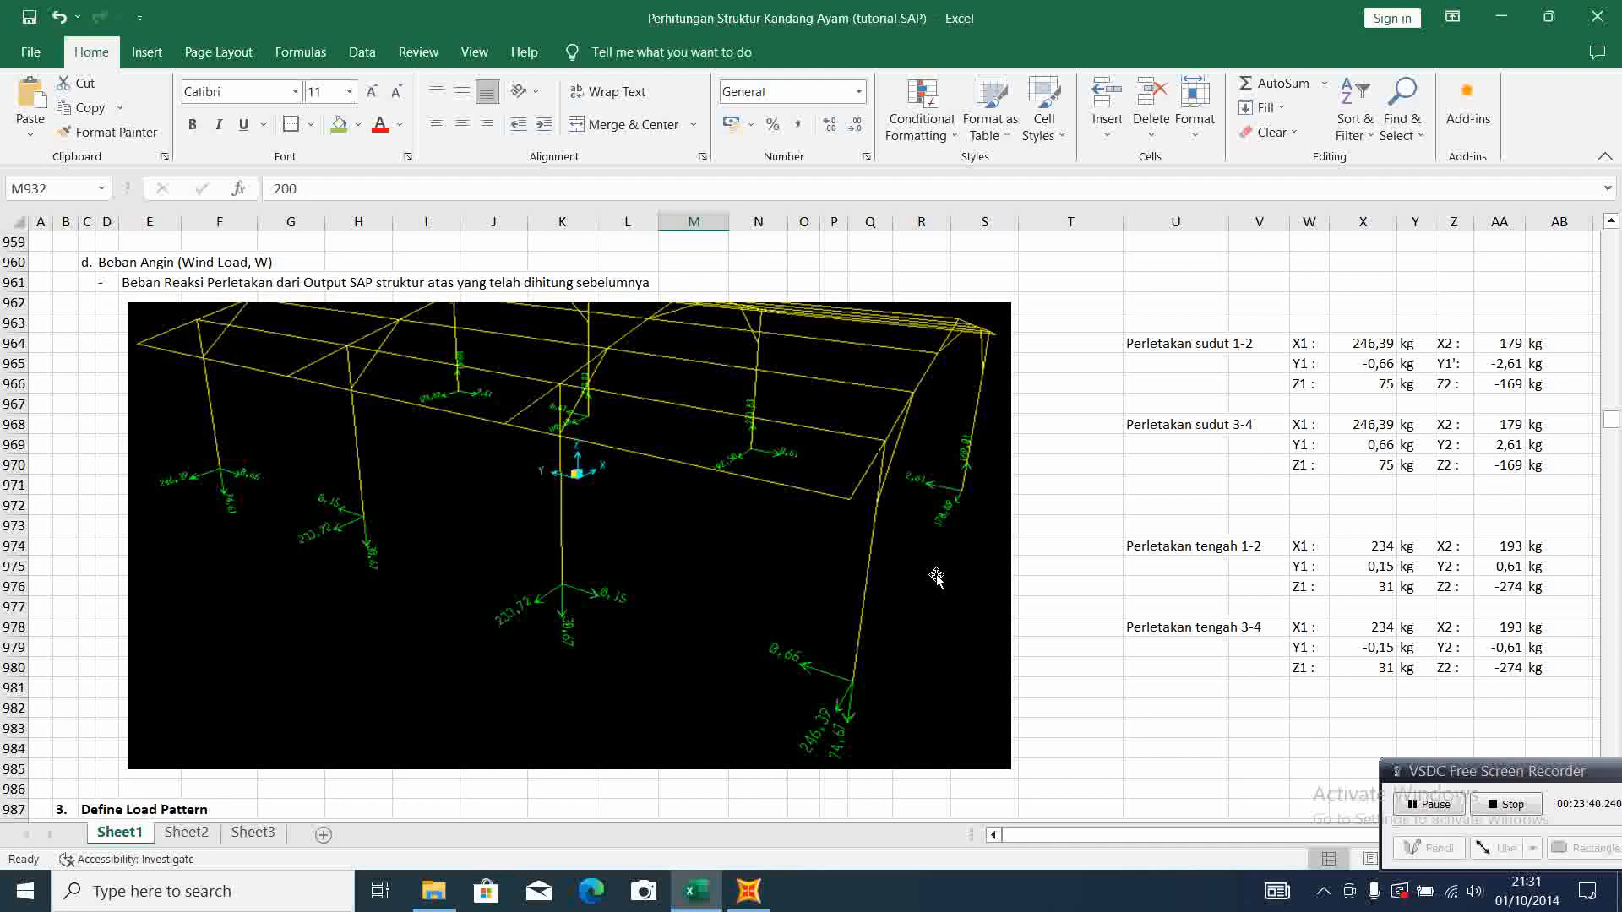
pyautogui.click(749, 892)
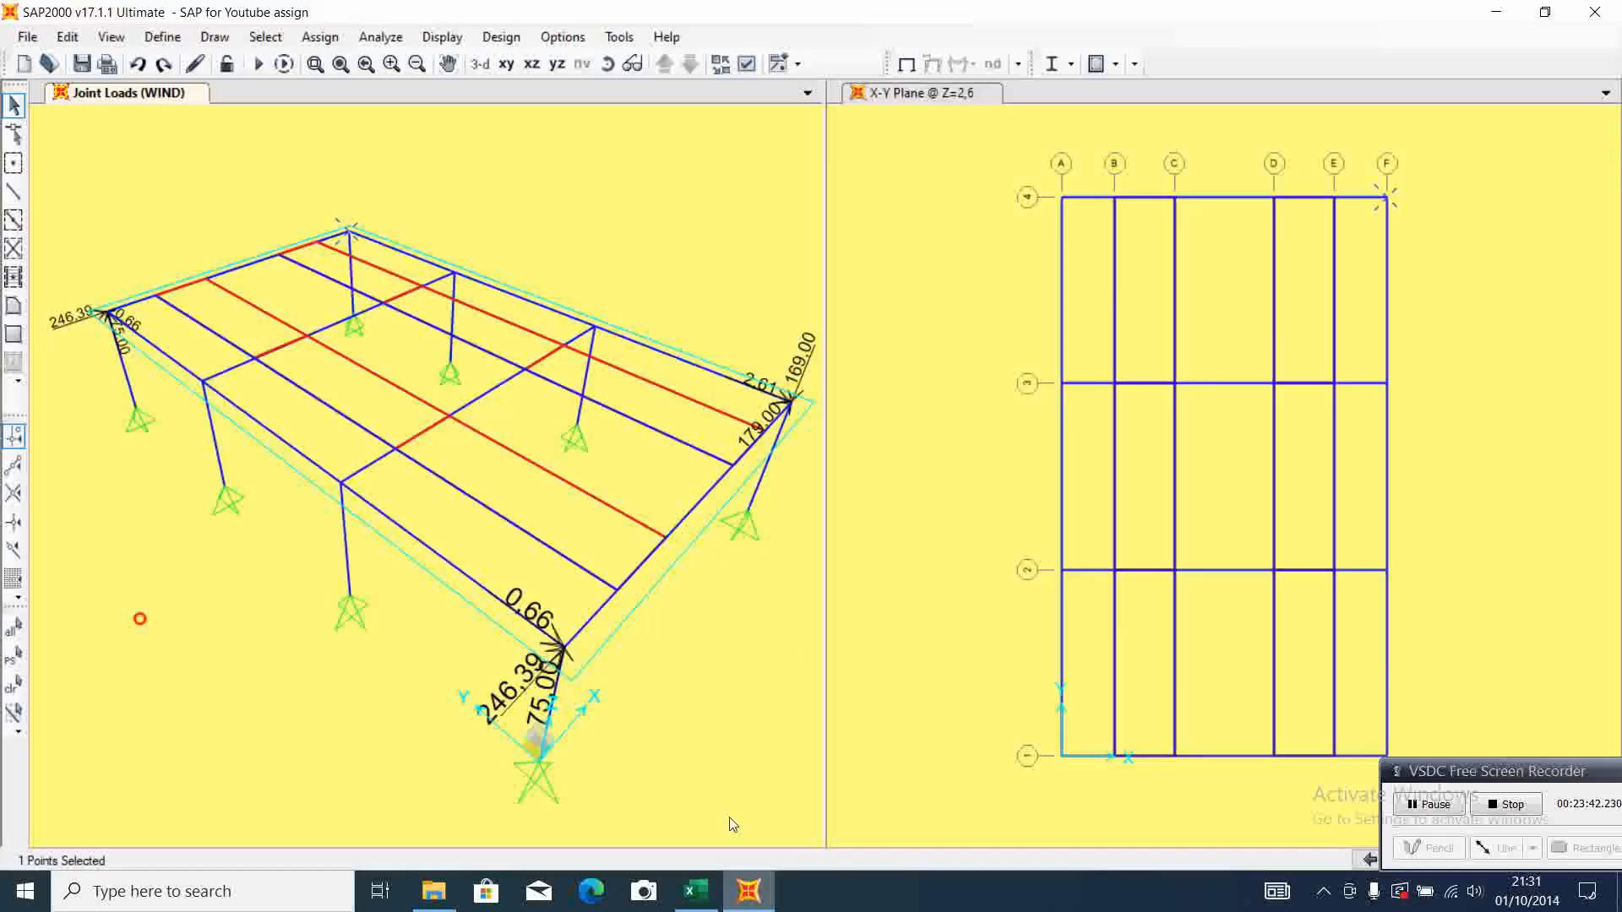
pyautogui.click(320, 38)
pyautogui.moveTo(507, 258)
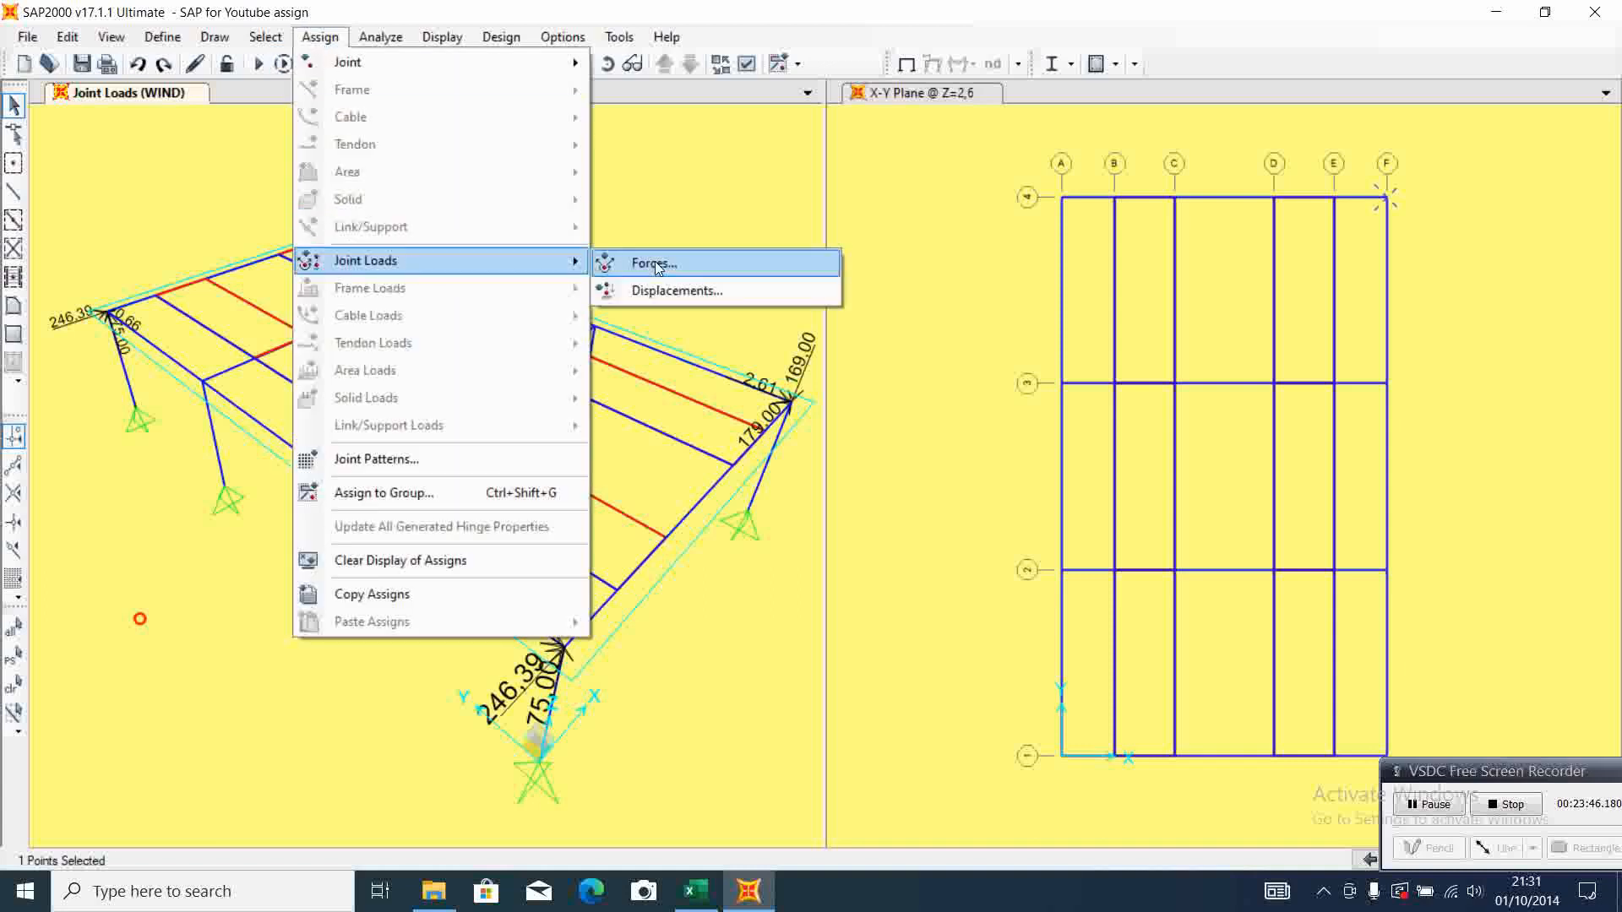
pyautogui.click(659, 267)
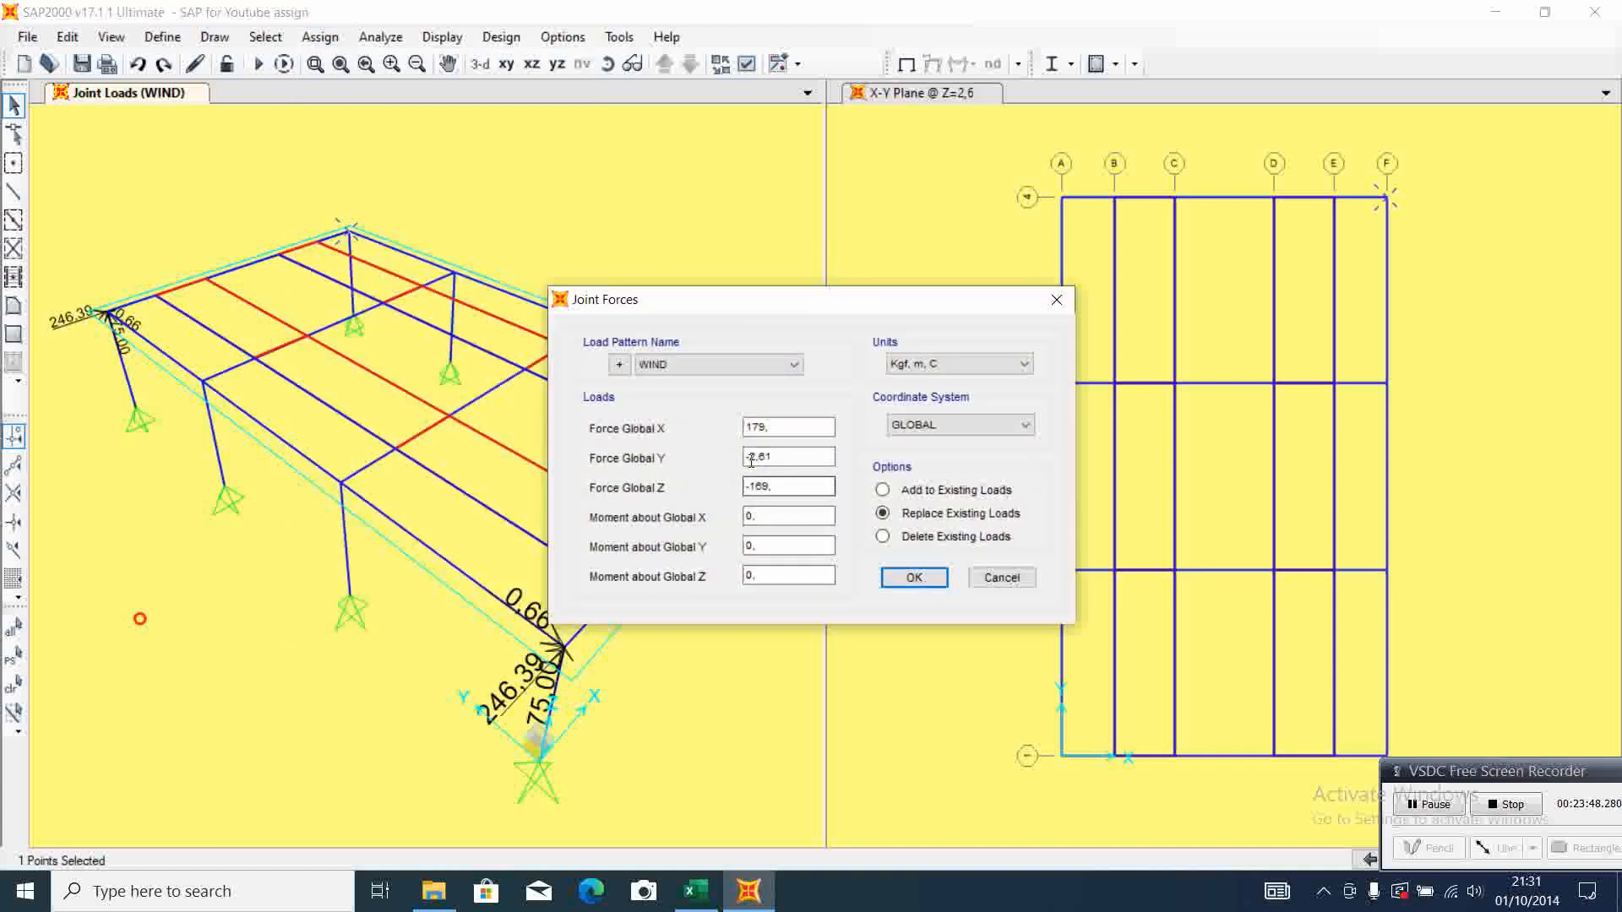
pyautogui.click(751, 457)
pyautogui.click(913, 577)
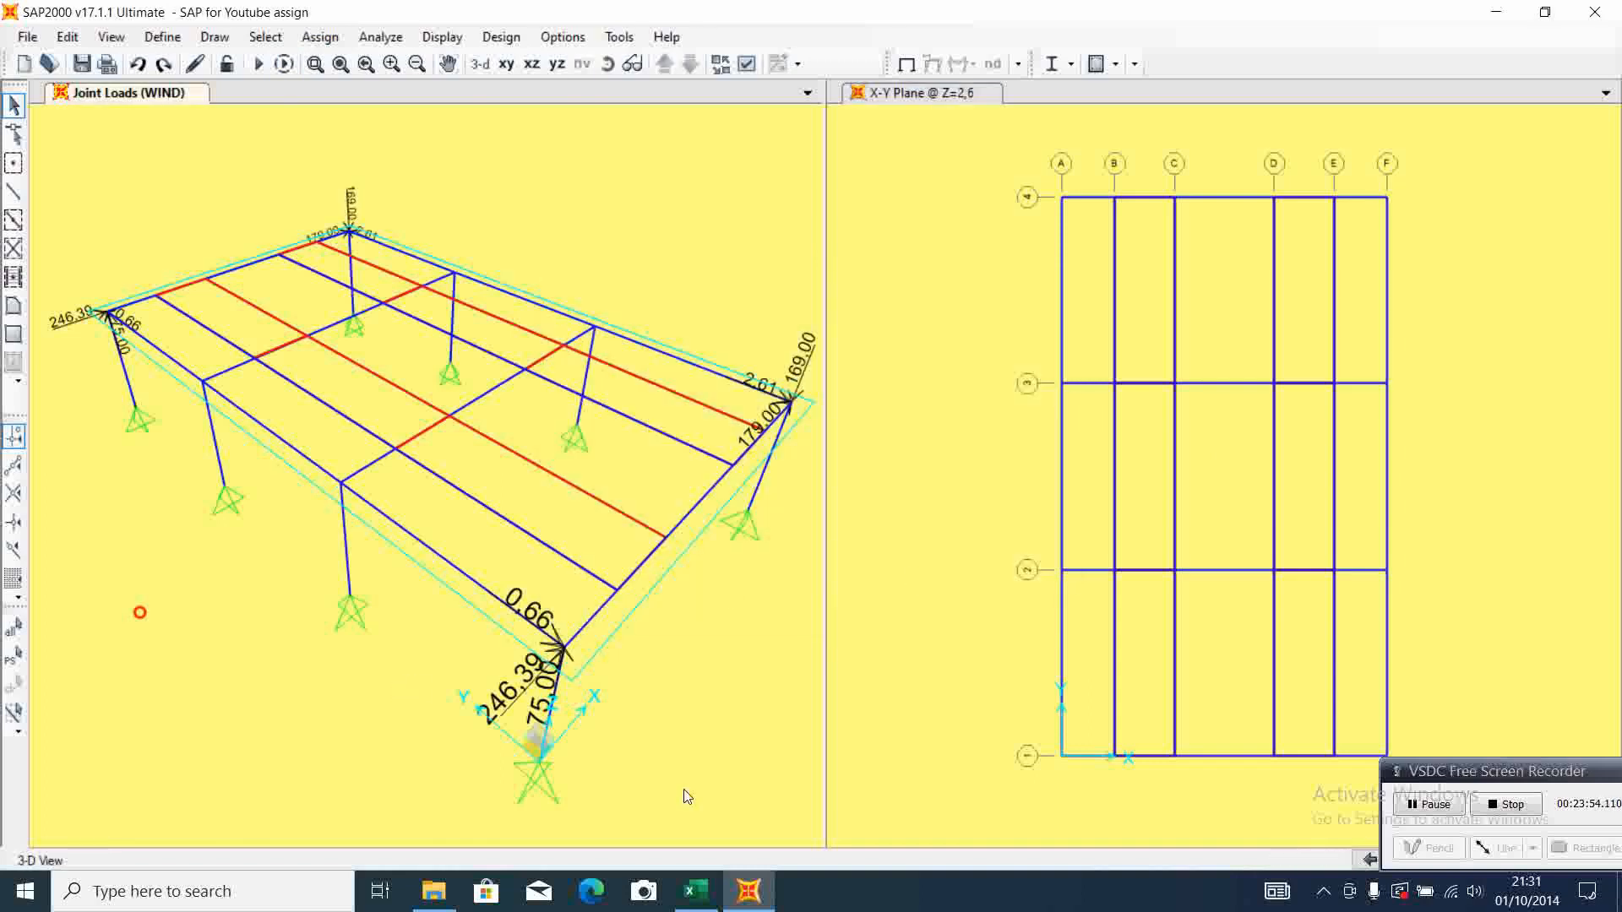
# Enter a WIND joint force of X 234 for the A-2 column-top joint, checking Excel's middle support 1-2 reactions
pyautogui.click(340, 489)
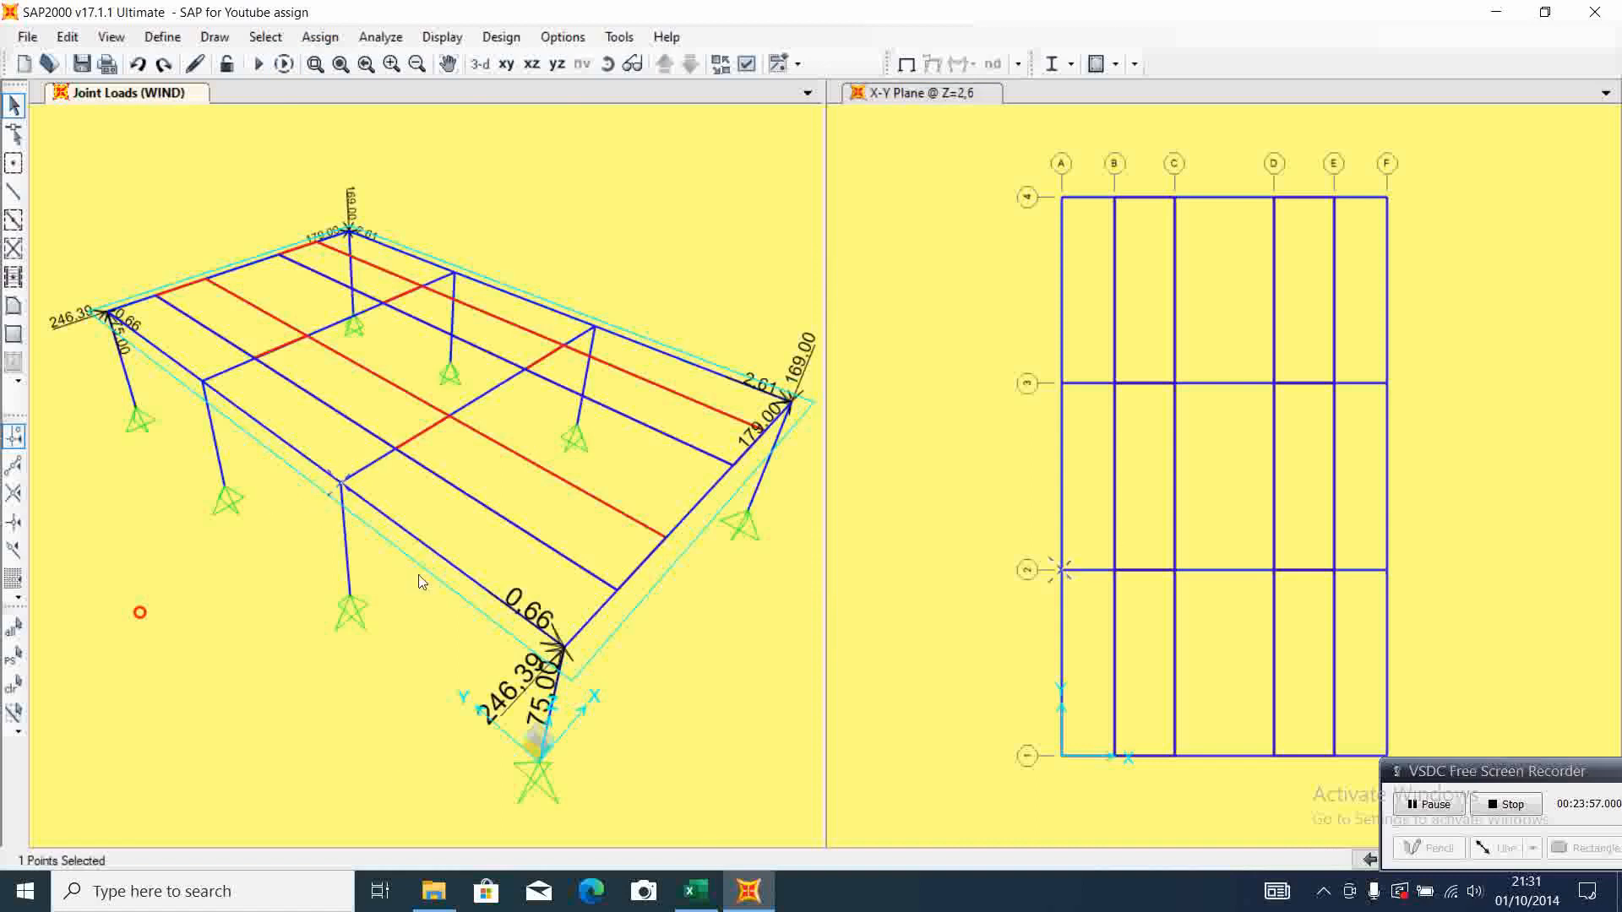
pyautogui.click(696, 891)
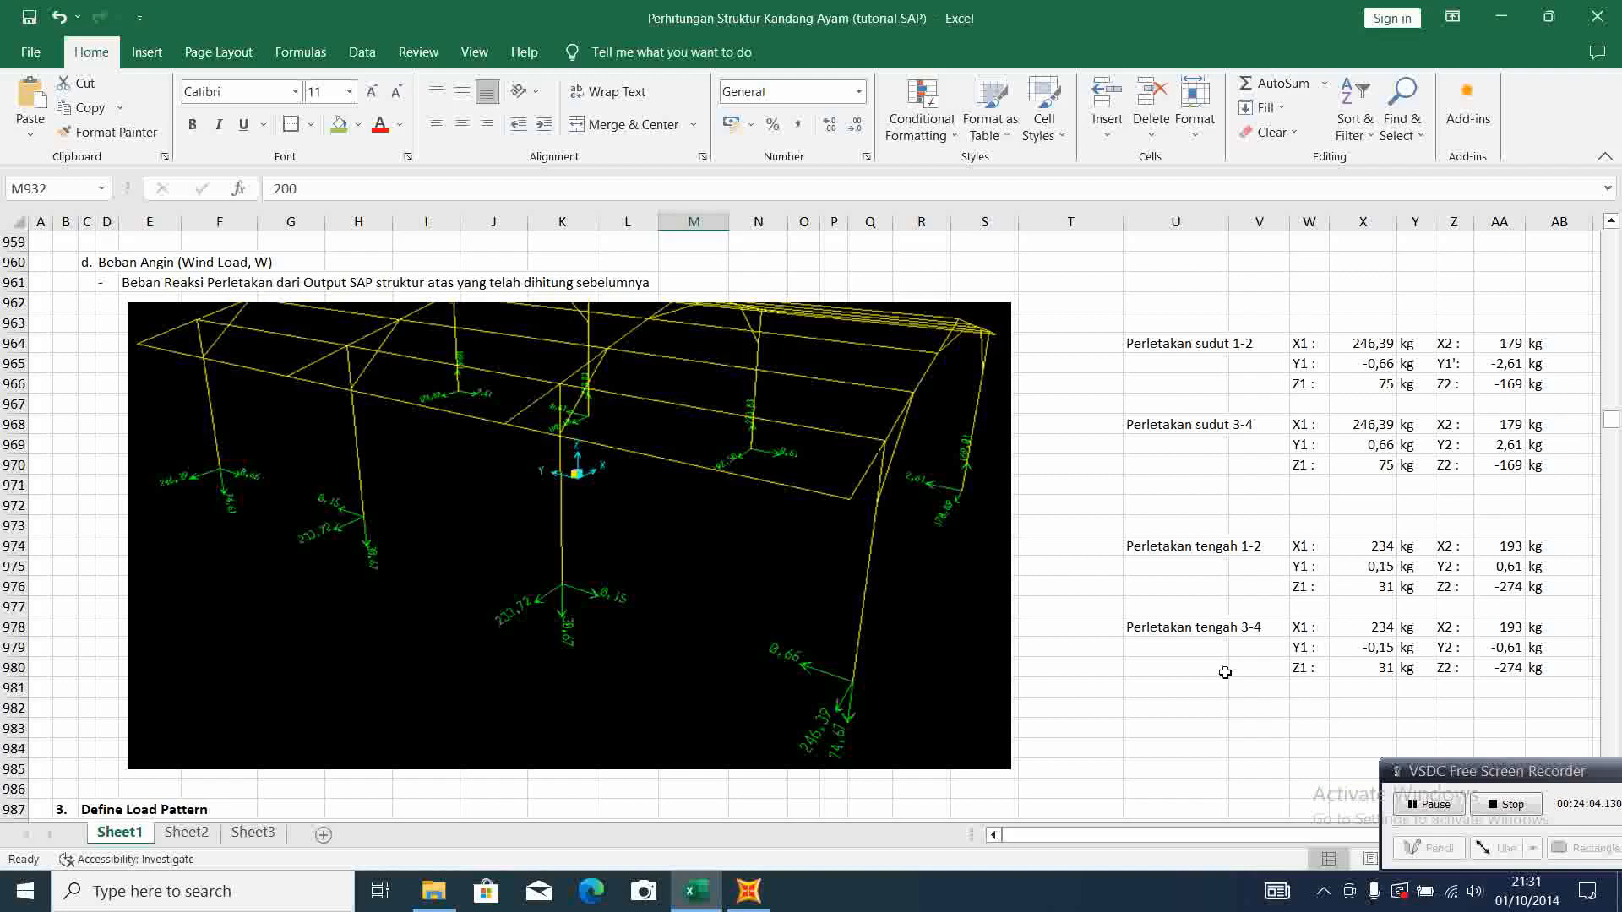
pyautogui.click(748, 891)
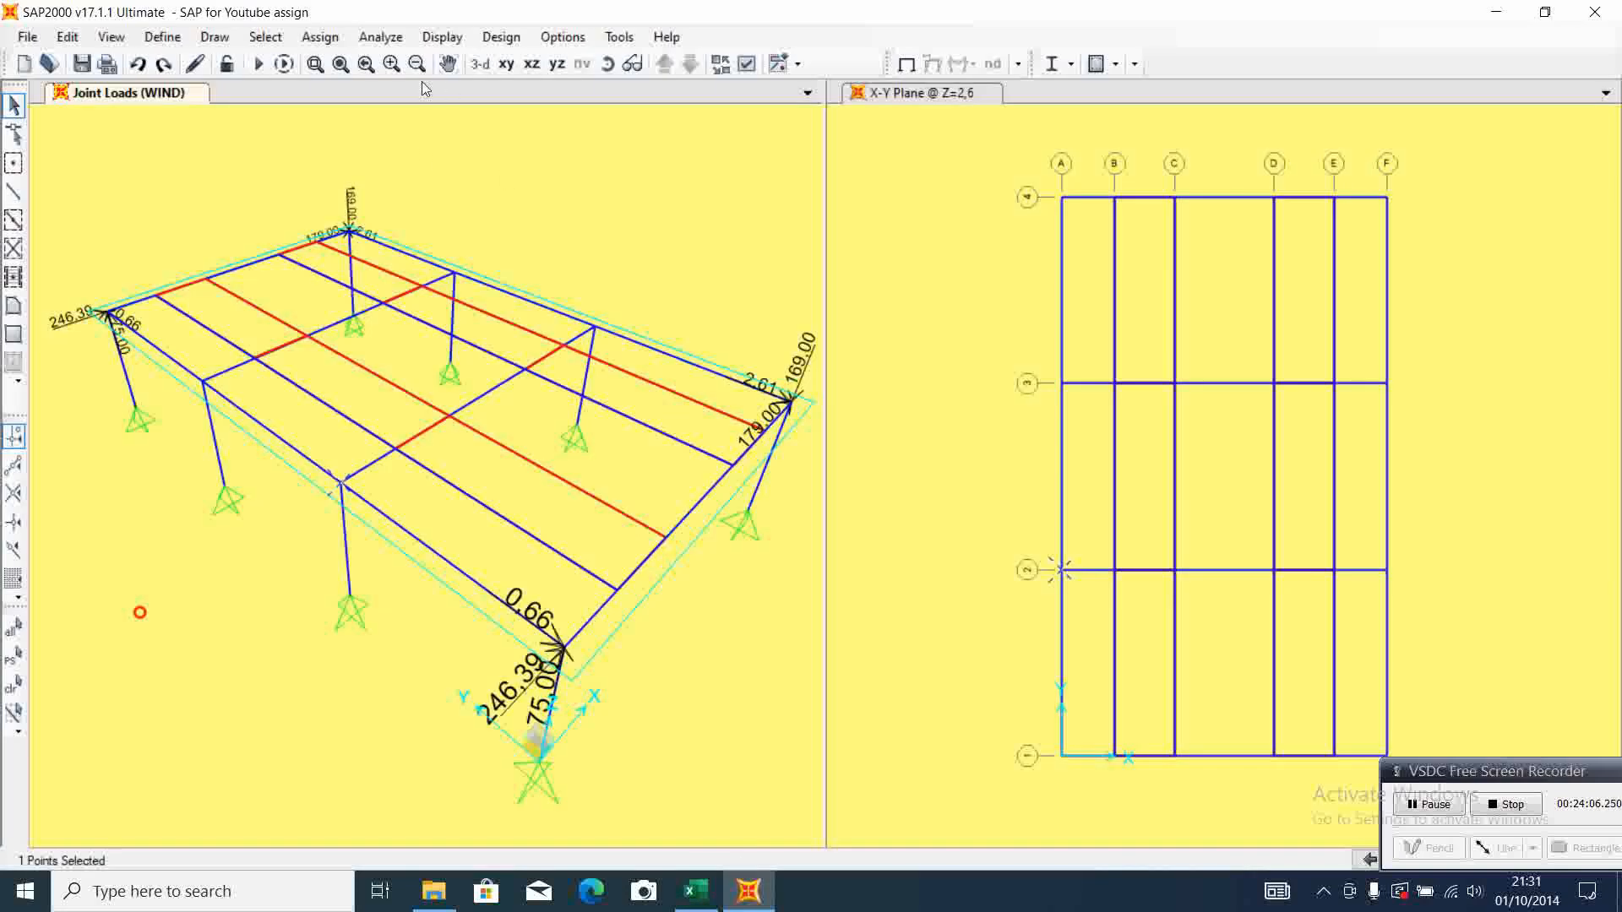
pyautogui.click(320, 37)
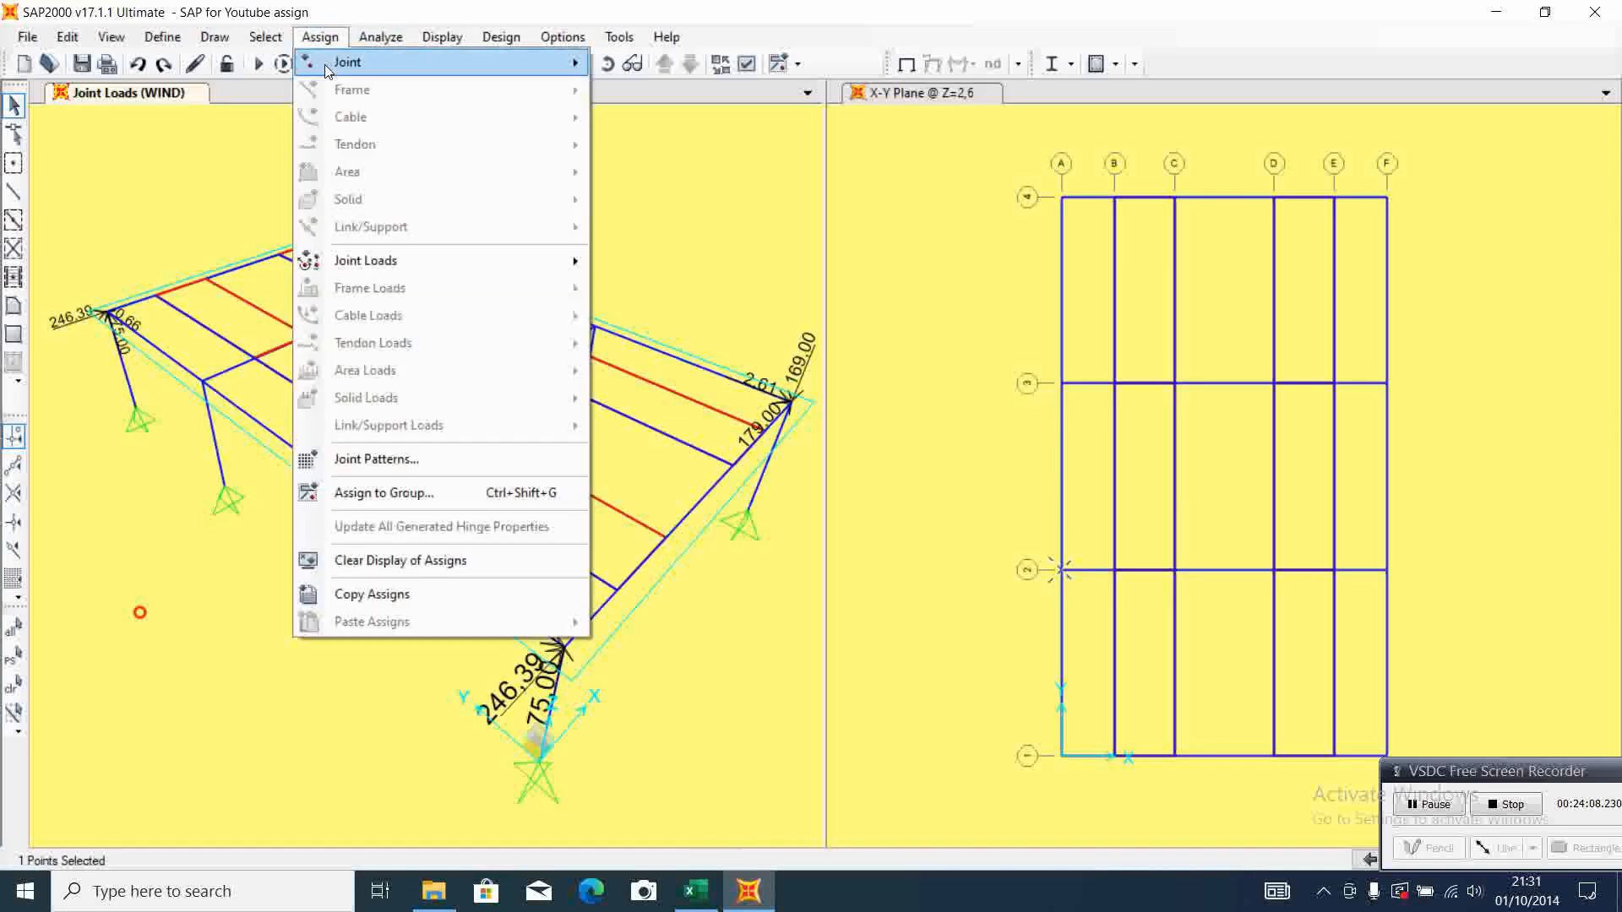
pyautogui.moveTo(456, 261)
pyautogui.click(652, 264)
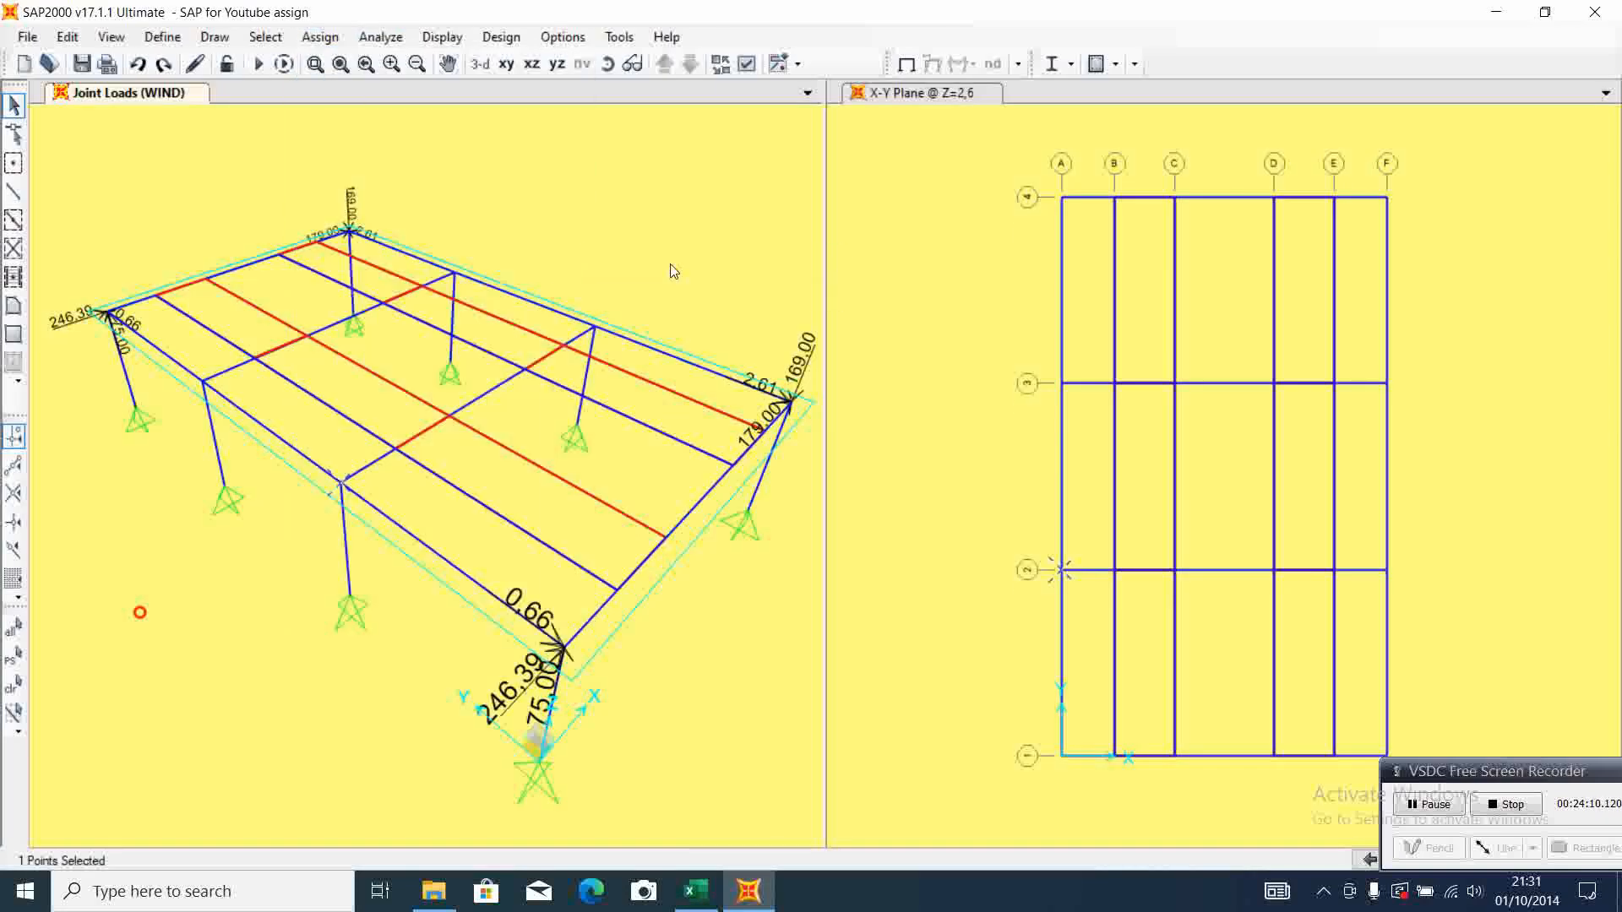
pyautogui.moveTo(781, 428); pyautogui.dragTo(710, 427)
pyautogui.write('234')
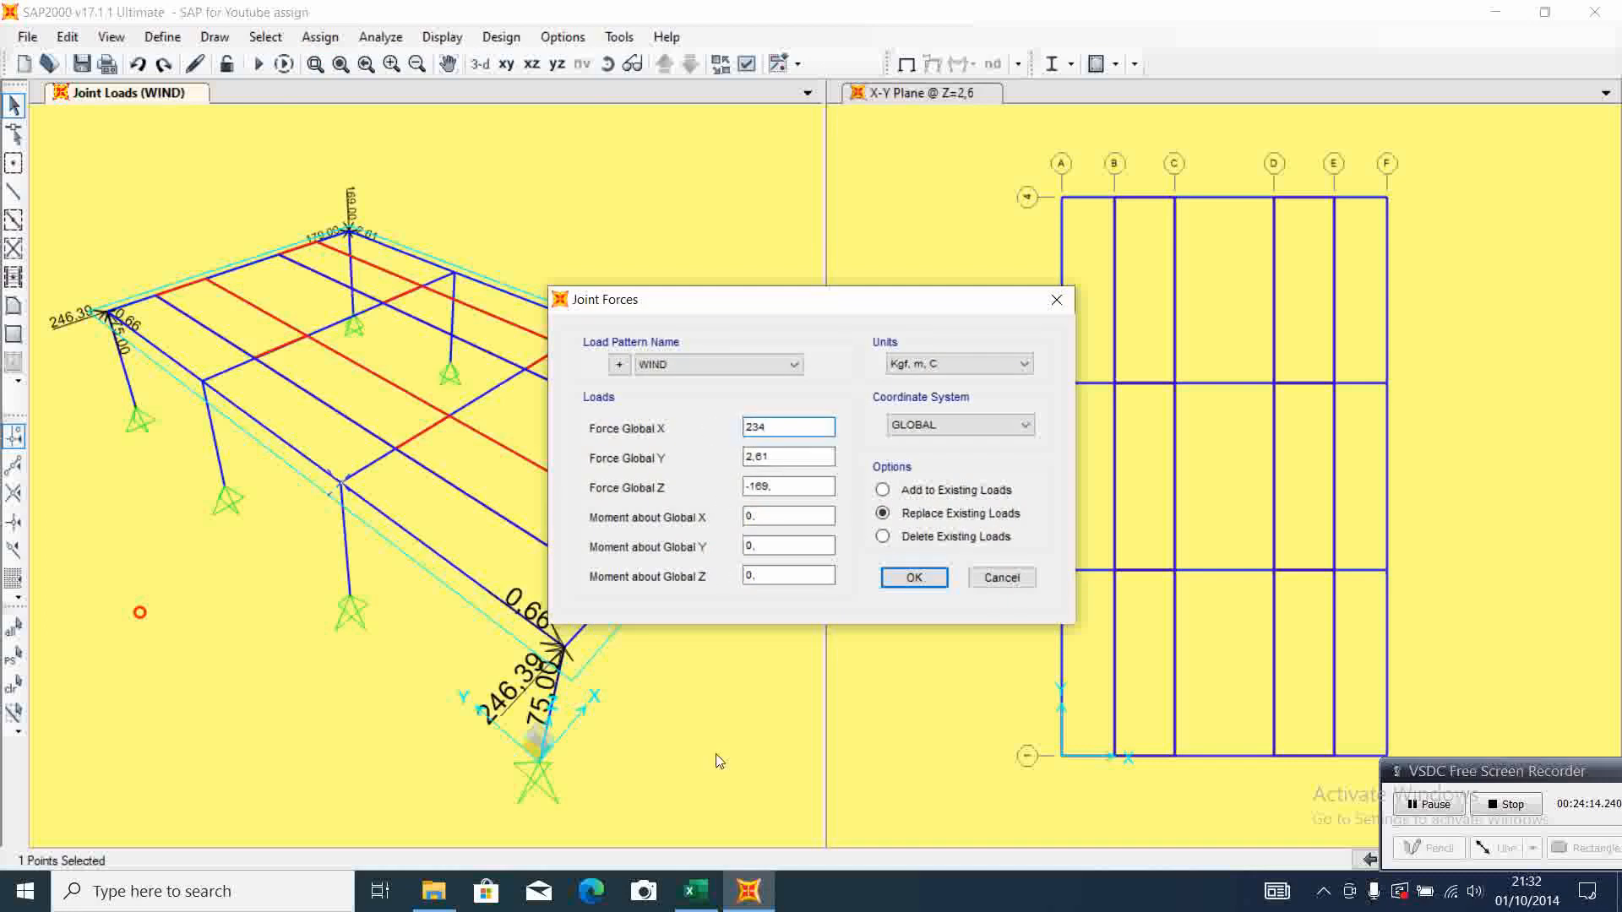
# Set the A-2 joint's WIND forces to Y 0,15 and Z 31, checking them against Excel, and apply the joint load
pyautogui.click(696, 892)
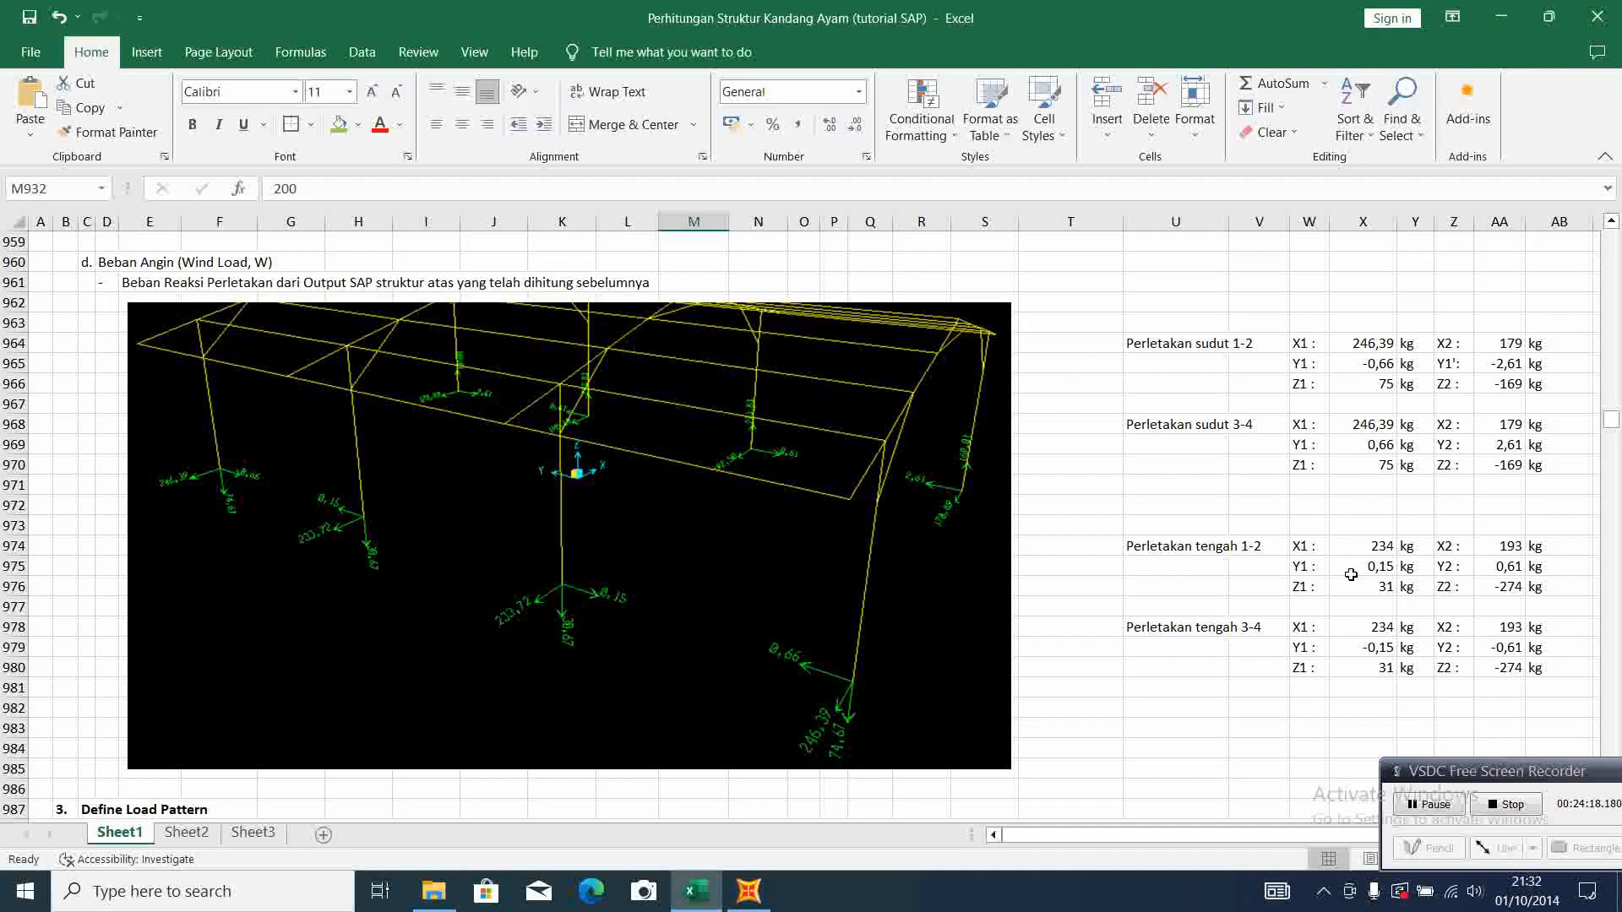
pyautogui.click(749, 891)
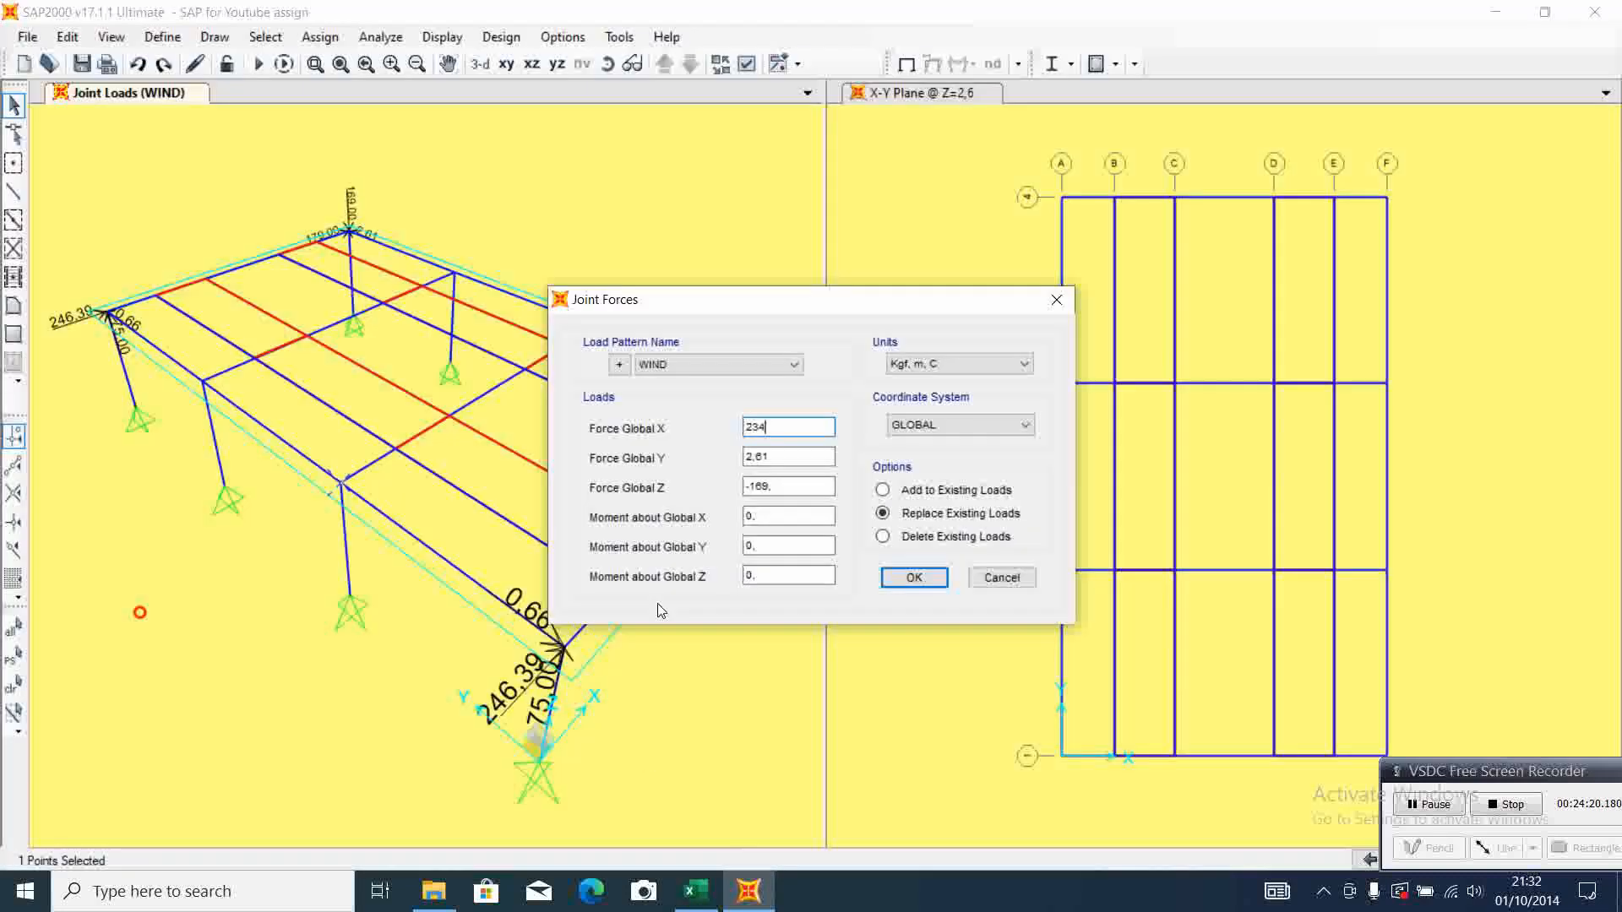
pyautogui.press('Tab')
pyautogui.write('0,15')
pyautogui.press('Tab')
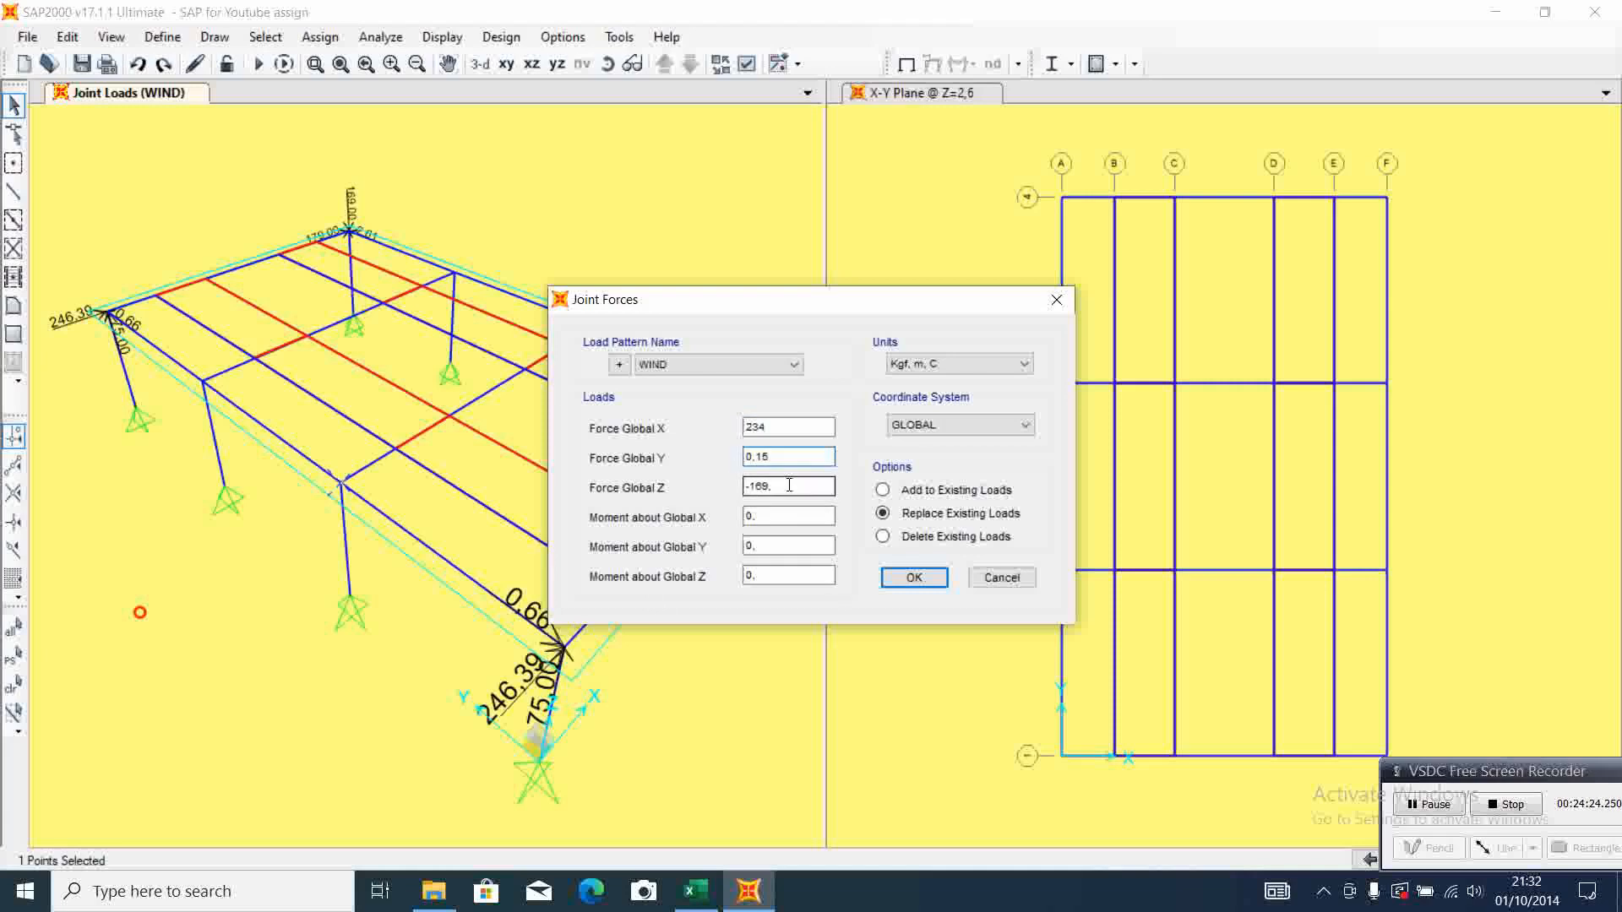
pyautogui.write('31')
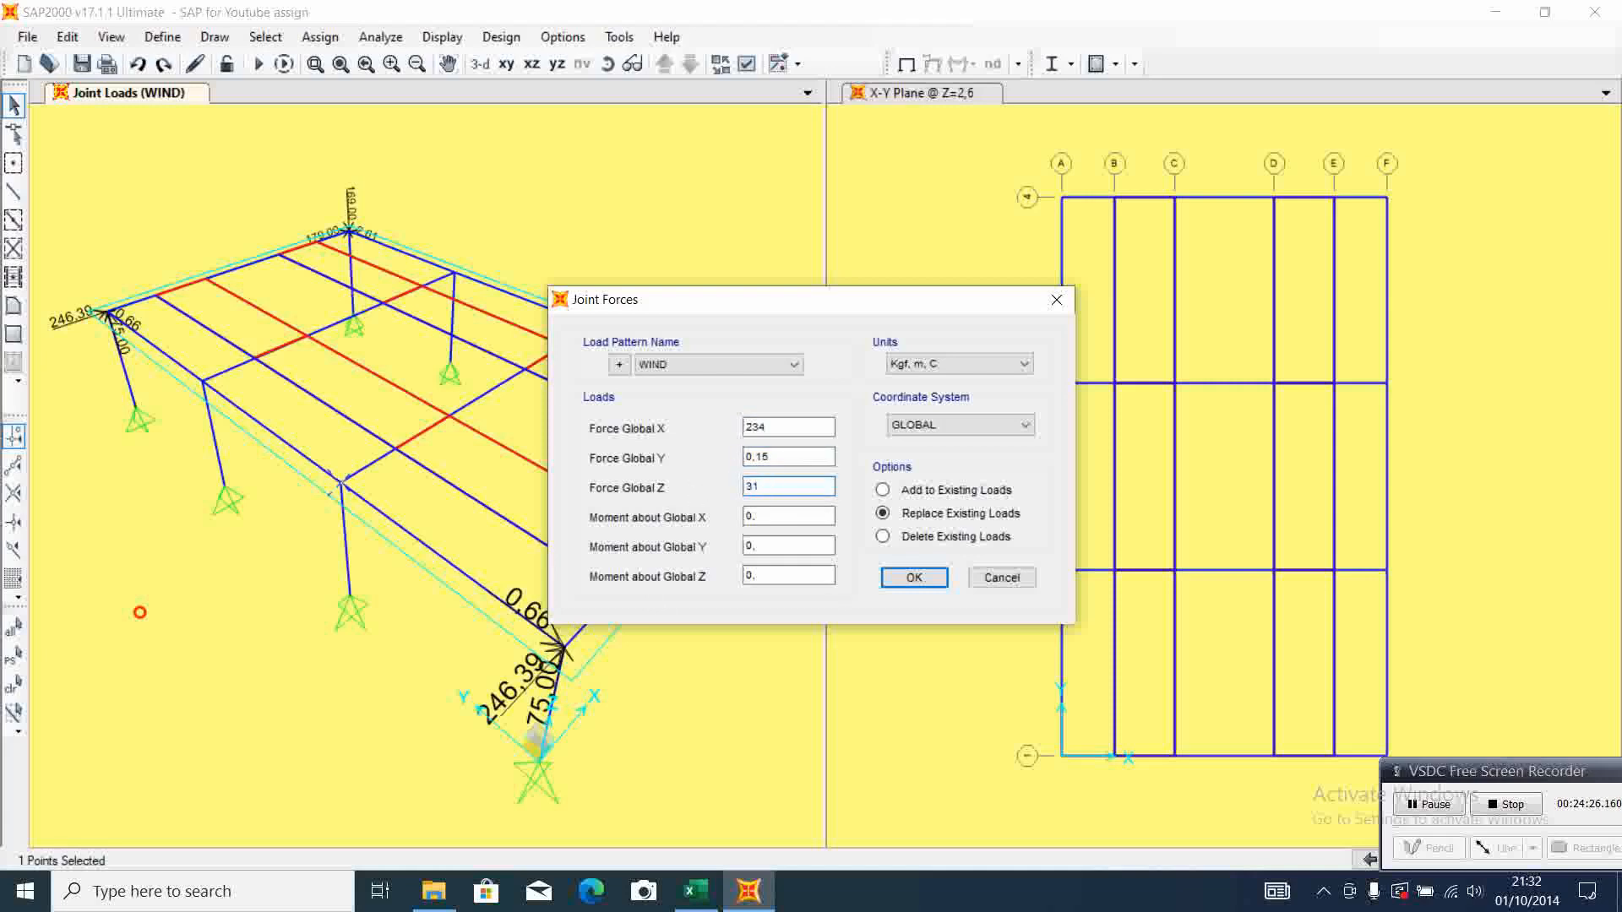
pyautogui.click(917, 582)
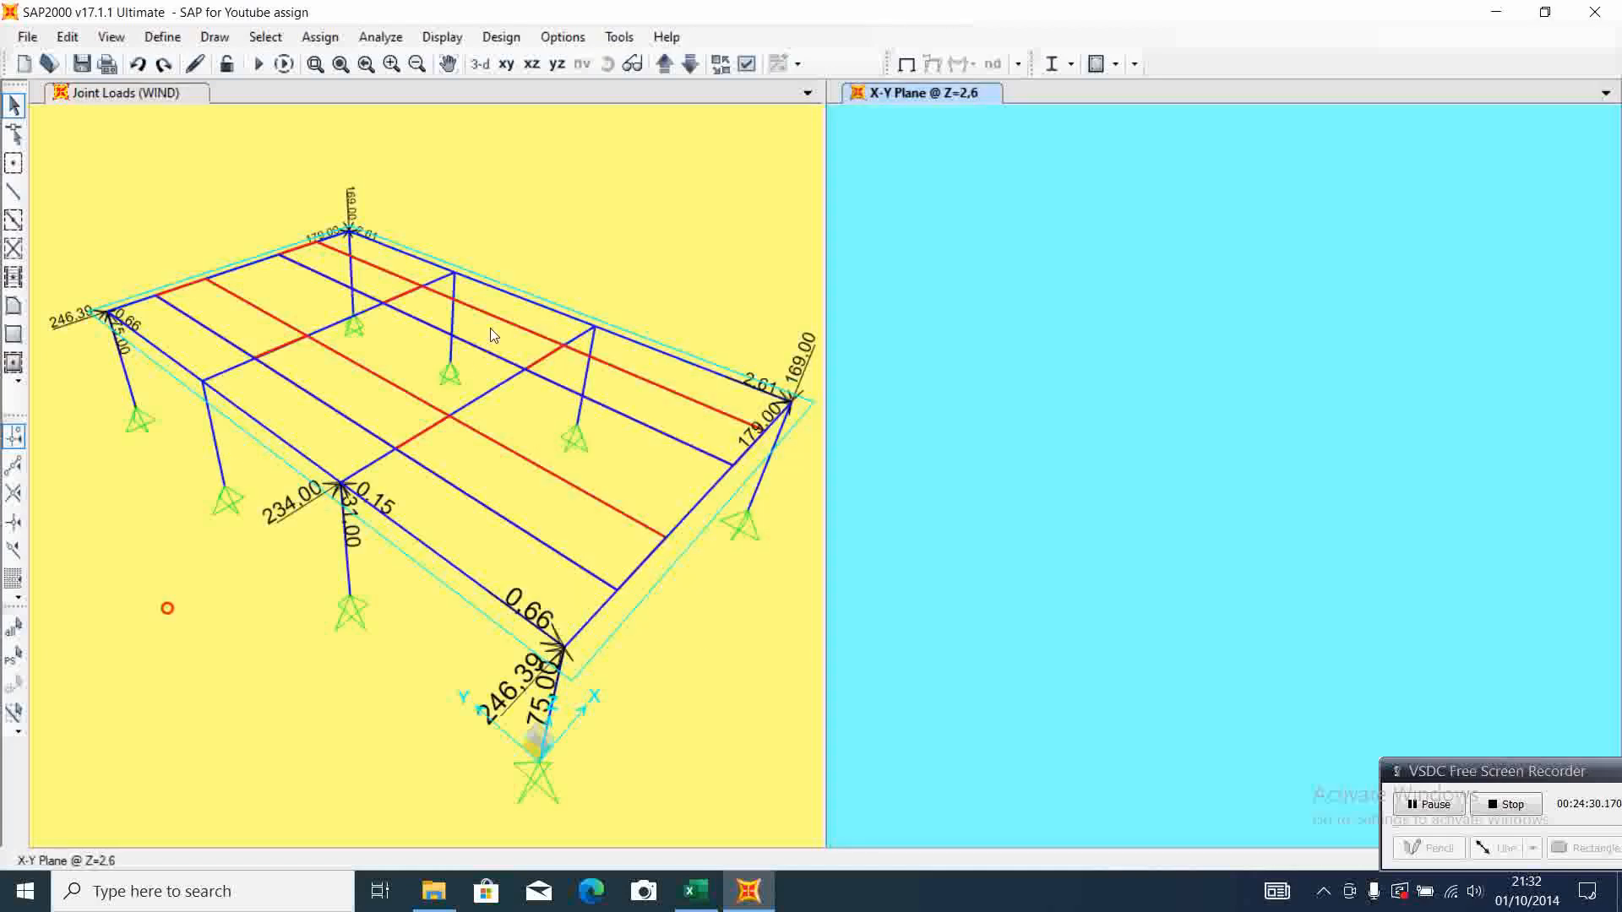
# Assign WIND joint forces of X 234, Y -0,15 and Z 31 to the A-3 column-top joint, checking Excel's middle support 3-4 reactions
pyautogui.click(202, 387)
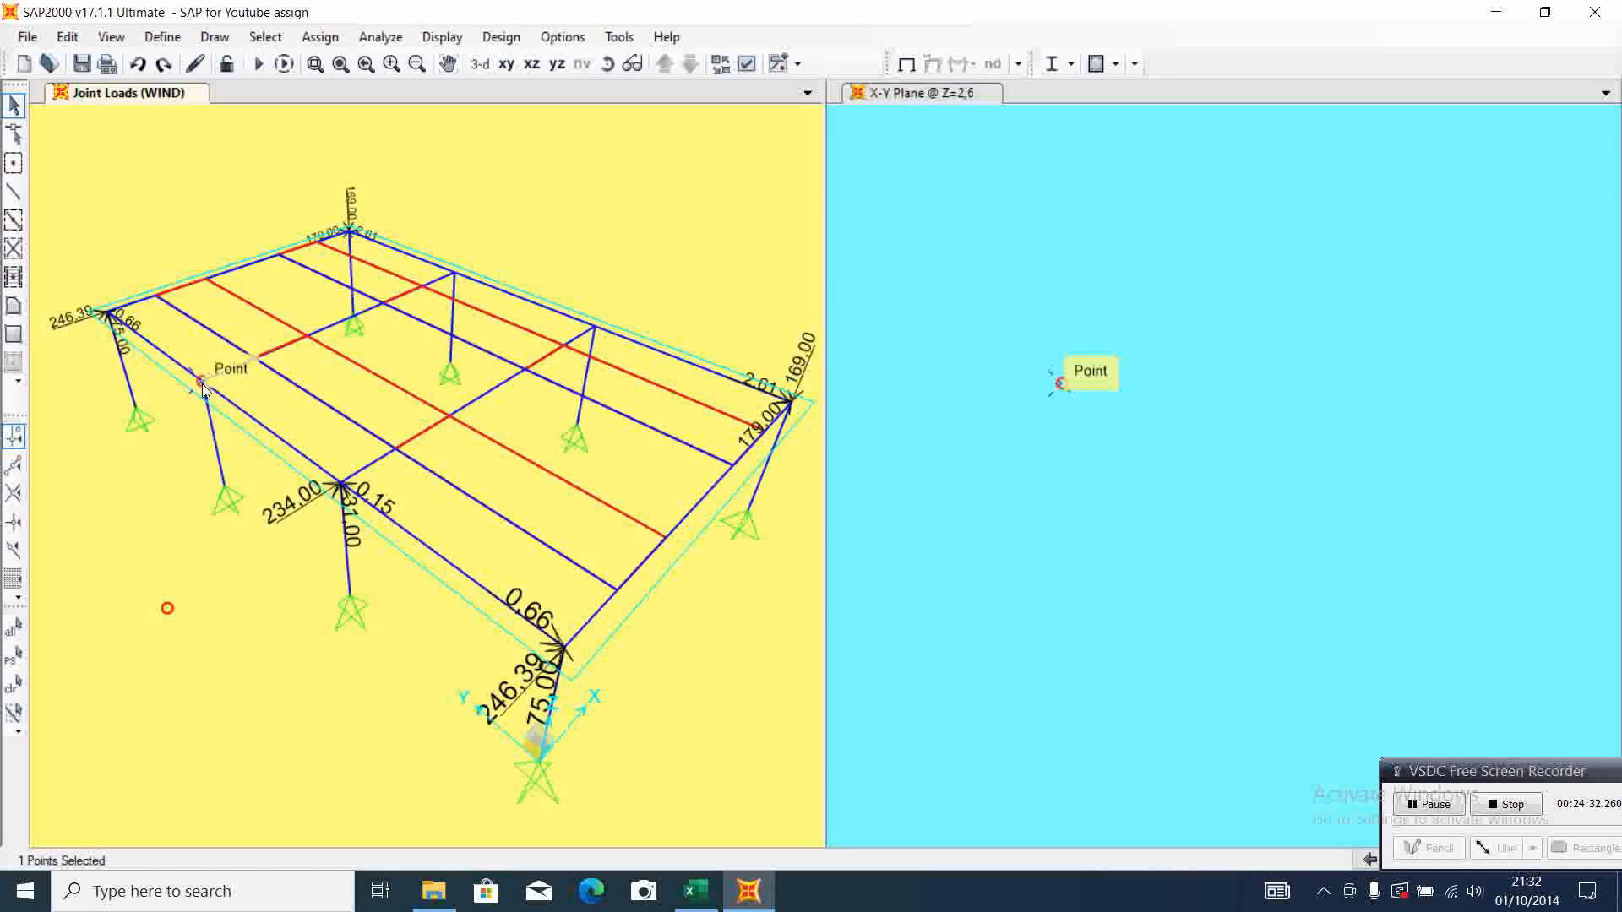
pyautogui.click(328, 42)
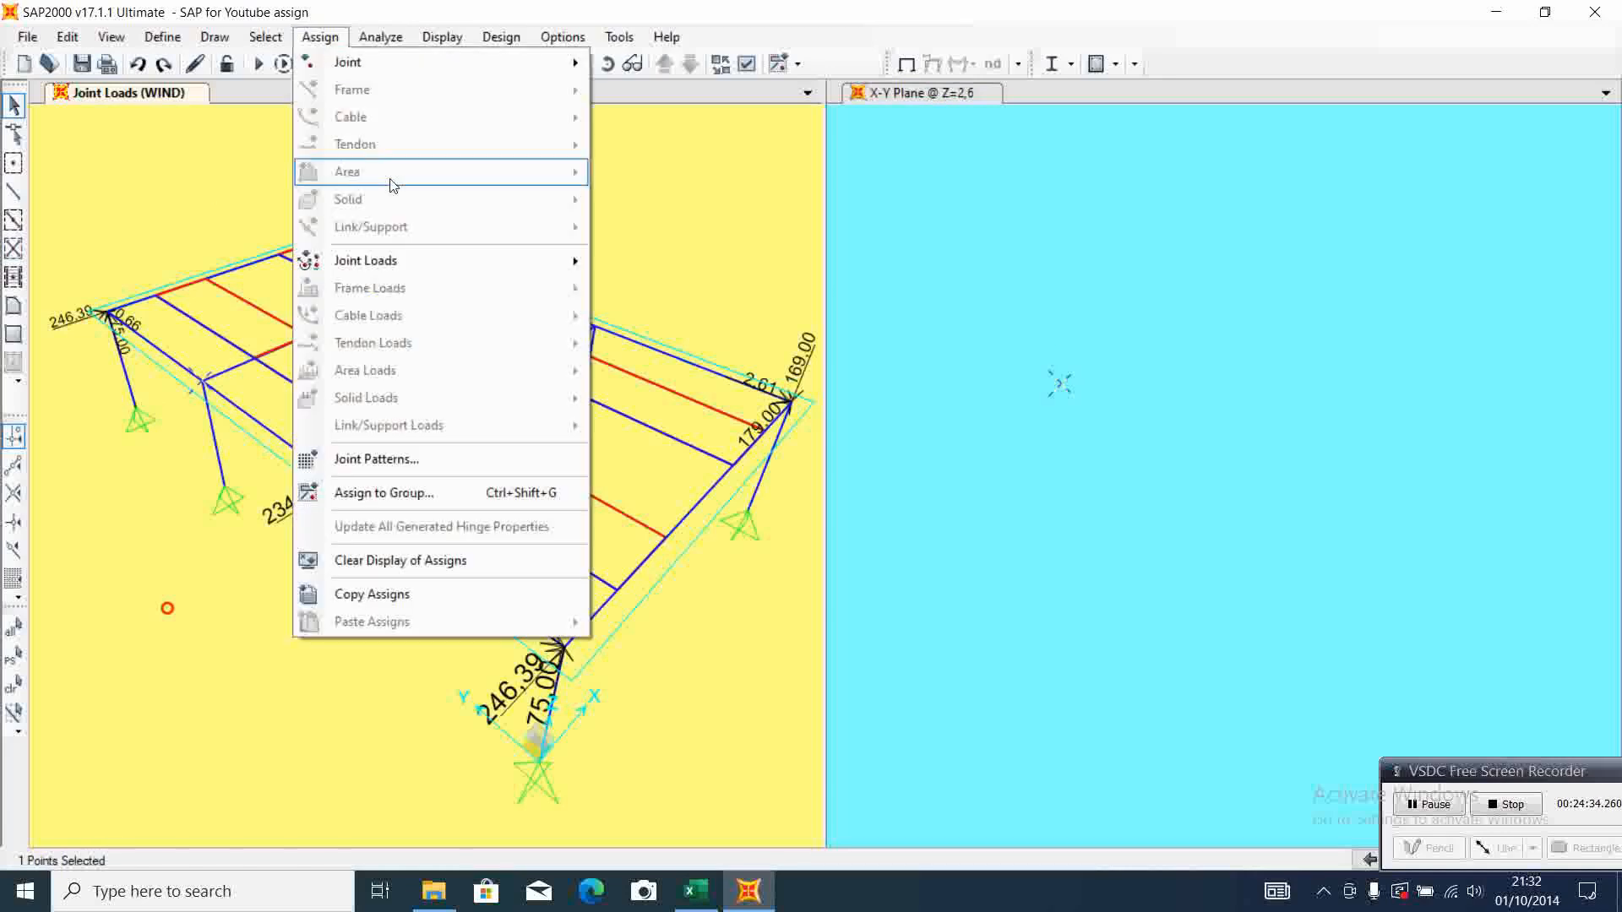
pyautogui.moveTo(398, 259)
pyautogui.click(652, 264)
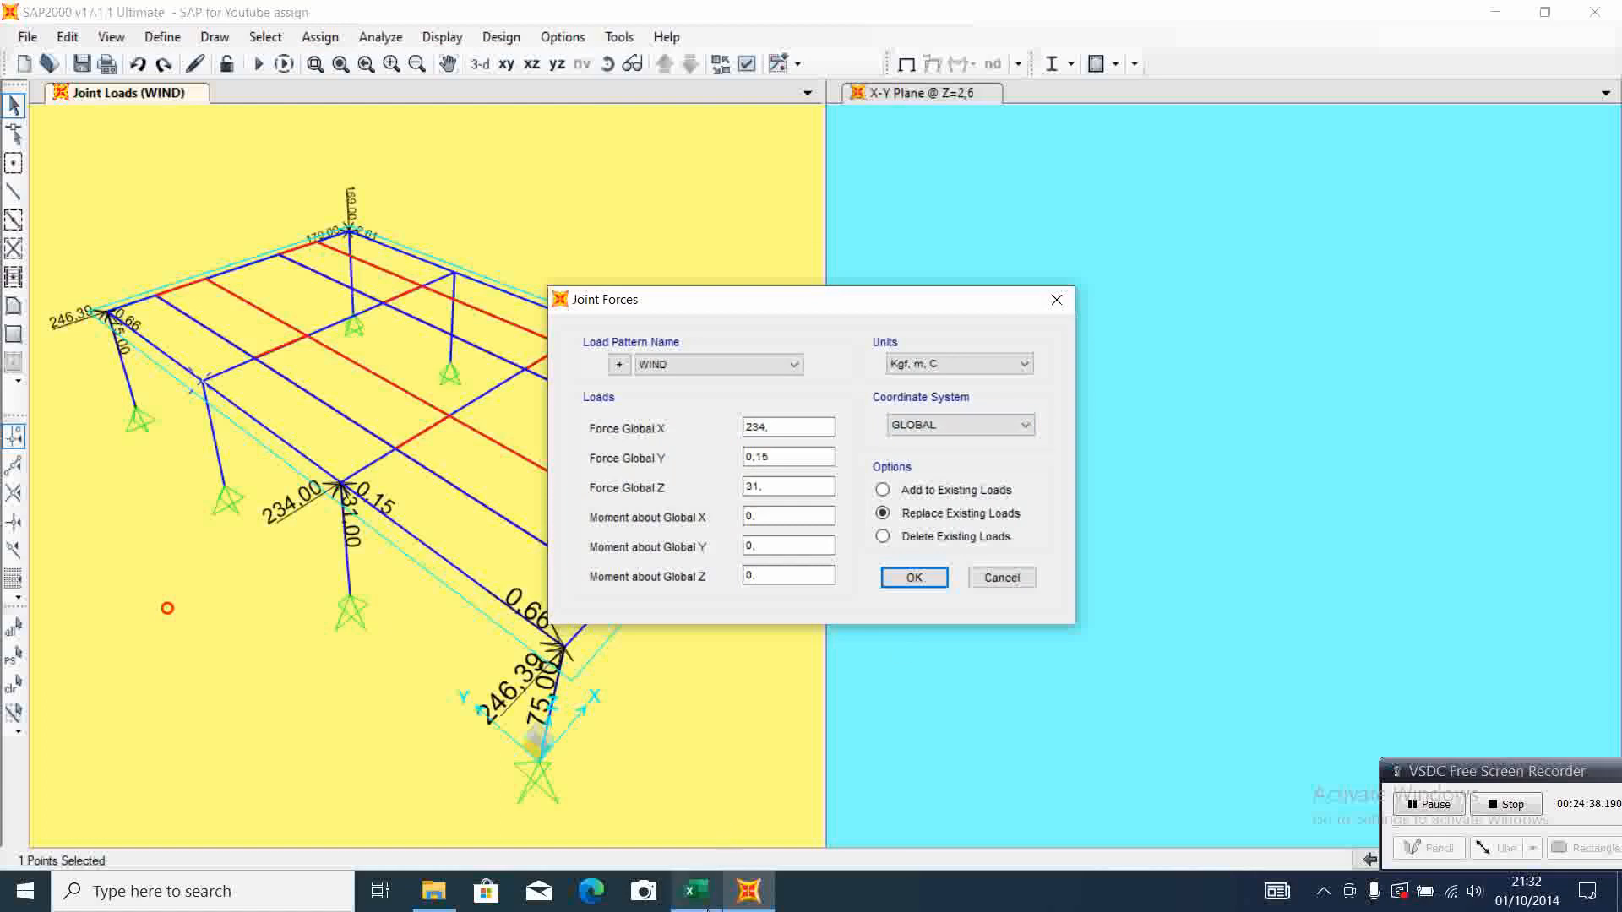
pyautogui.click(696, 891)
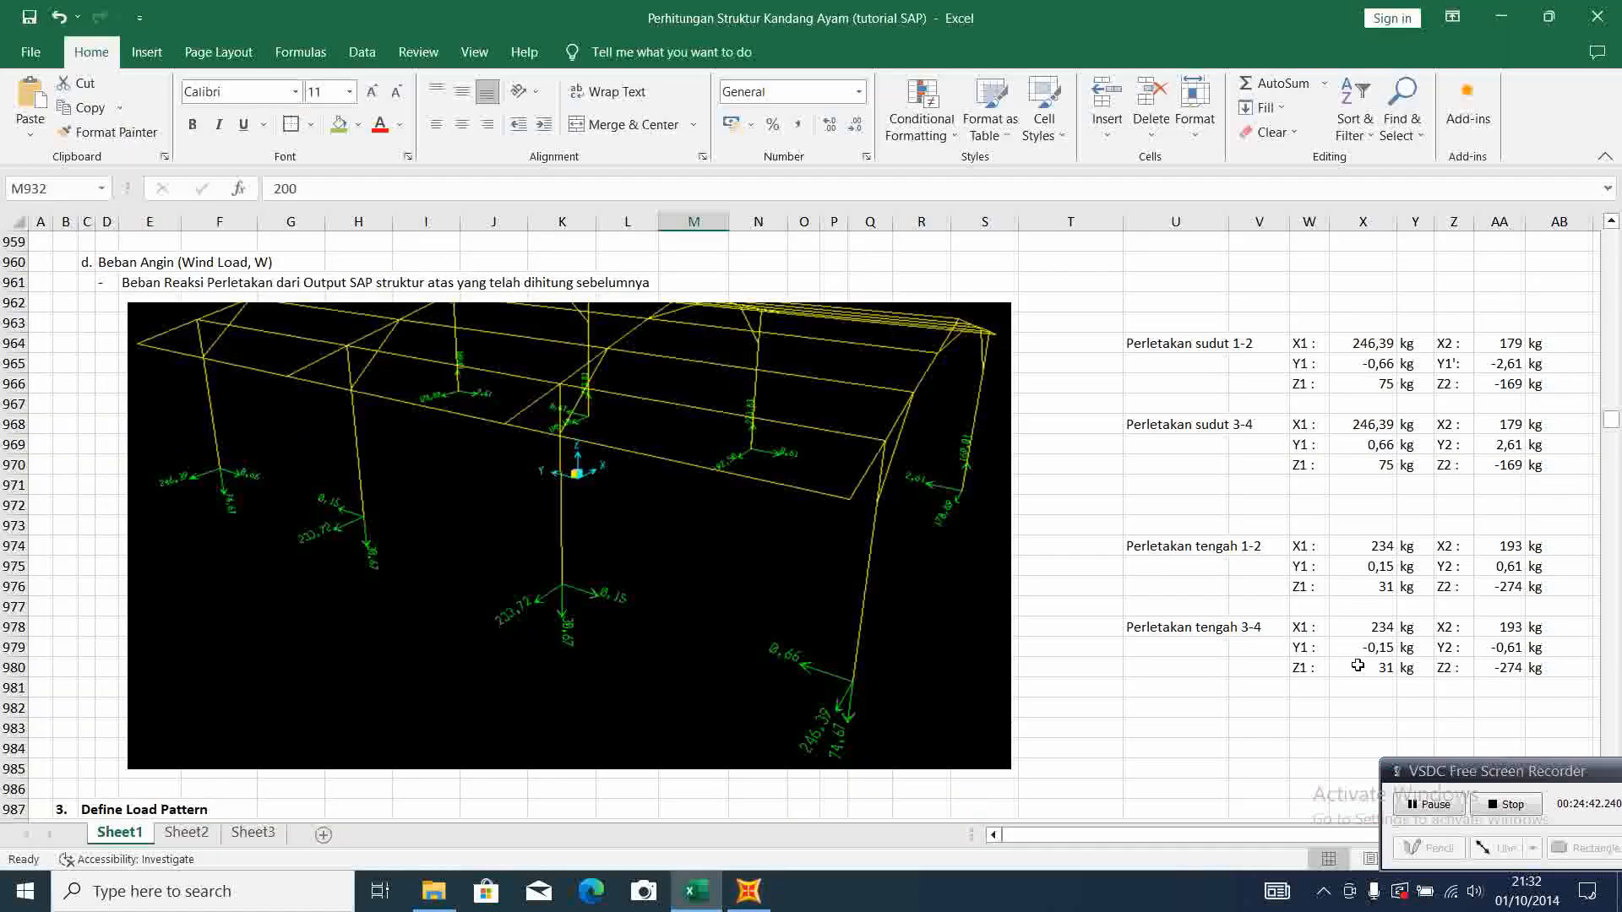
pyautogui.click(749, 891)
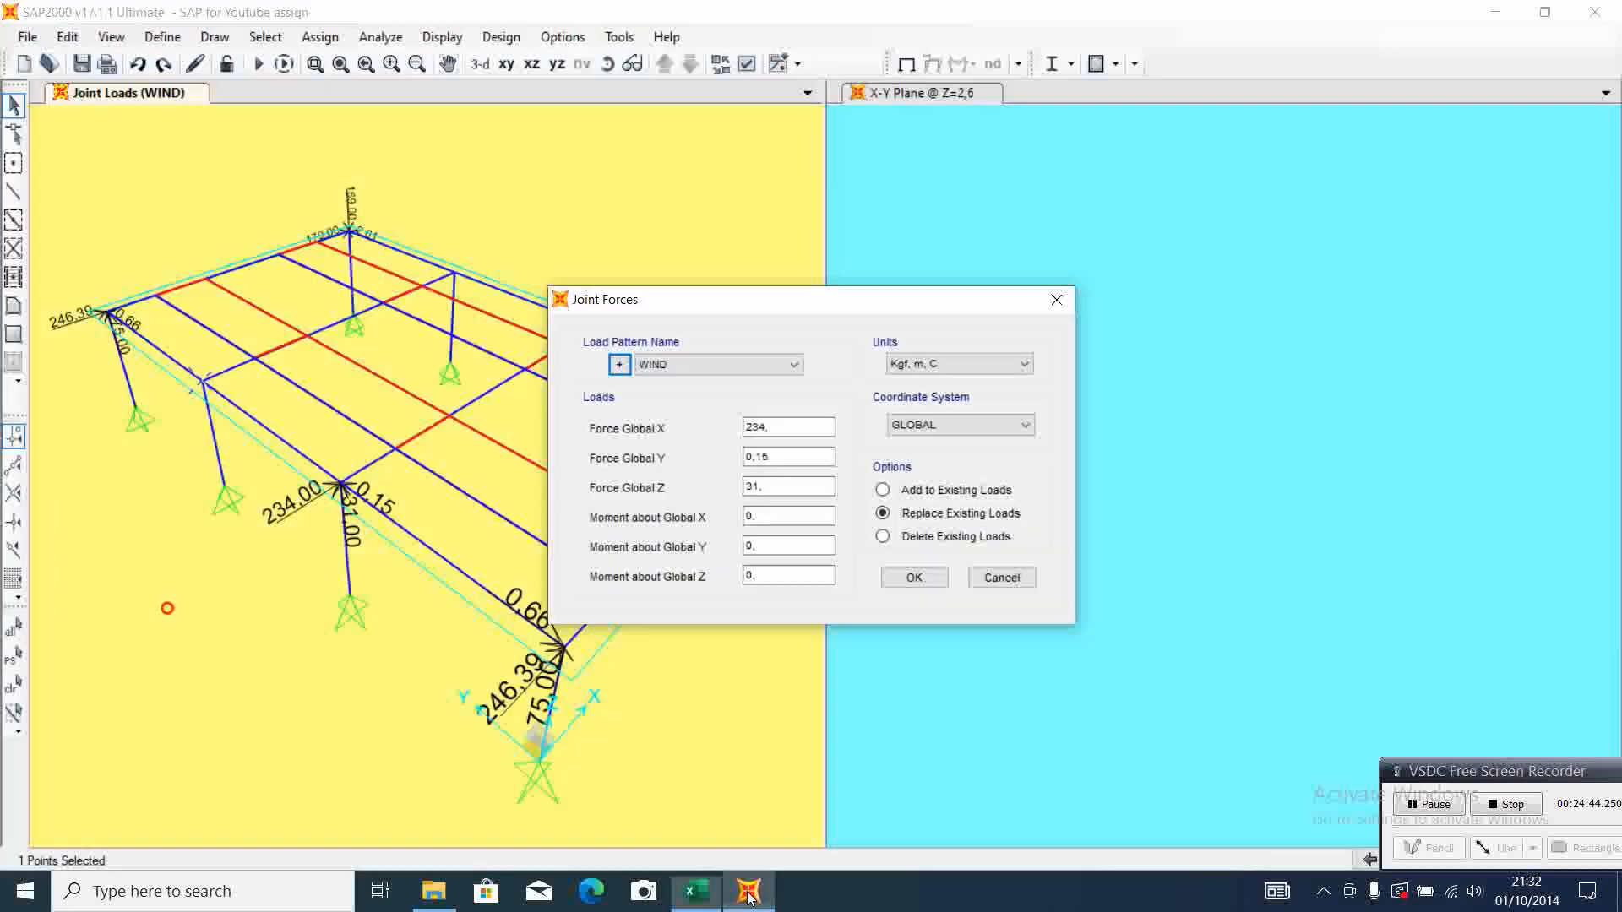
pyautogui.click(749, 456)
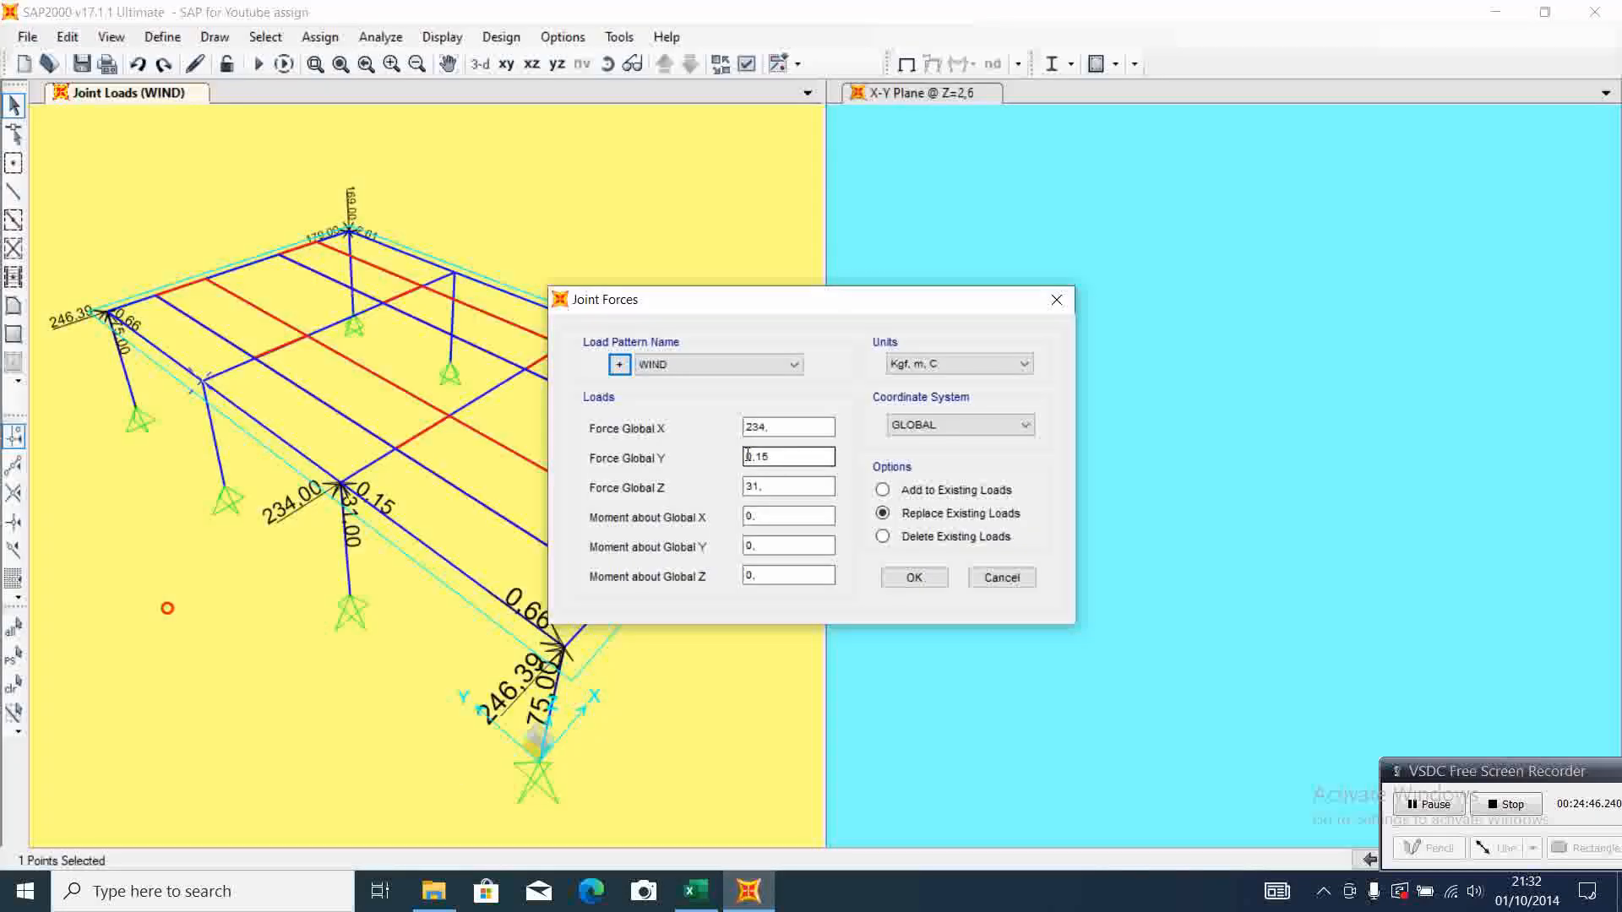
pyautogui.write('-')
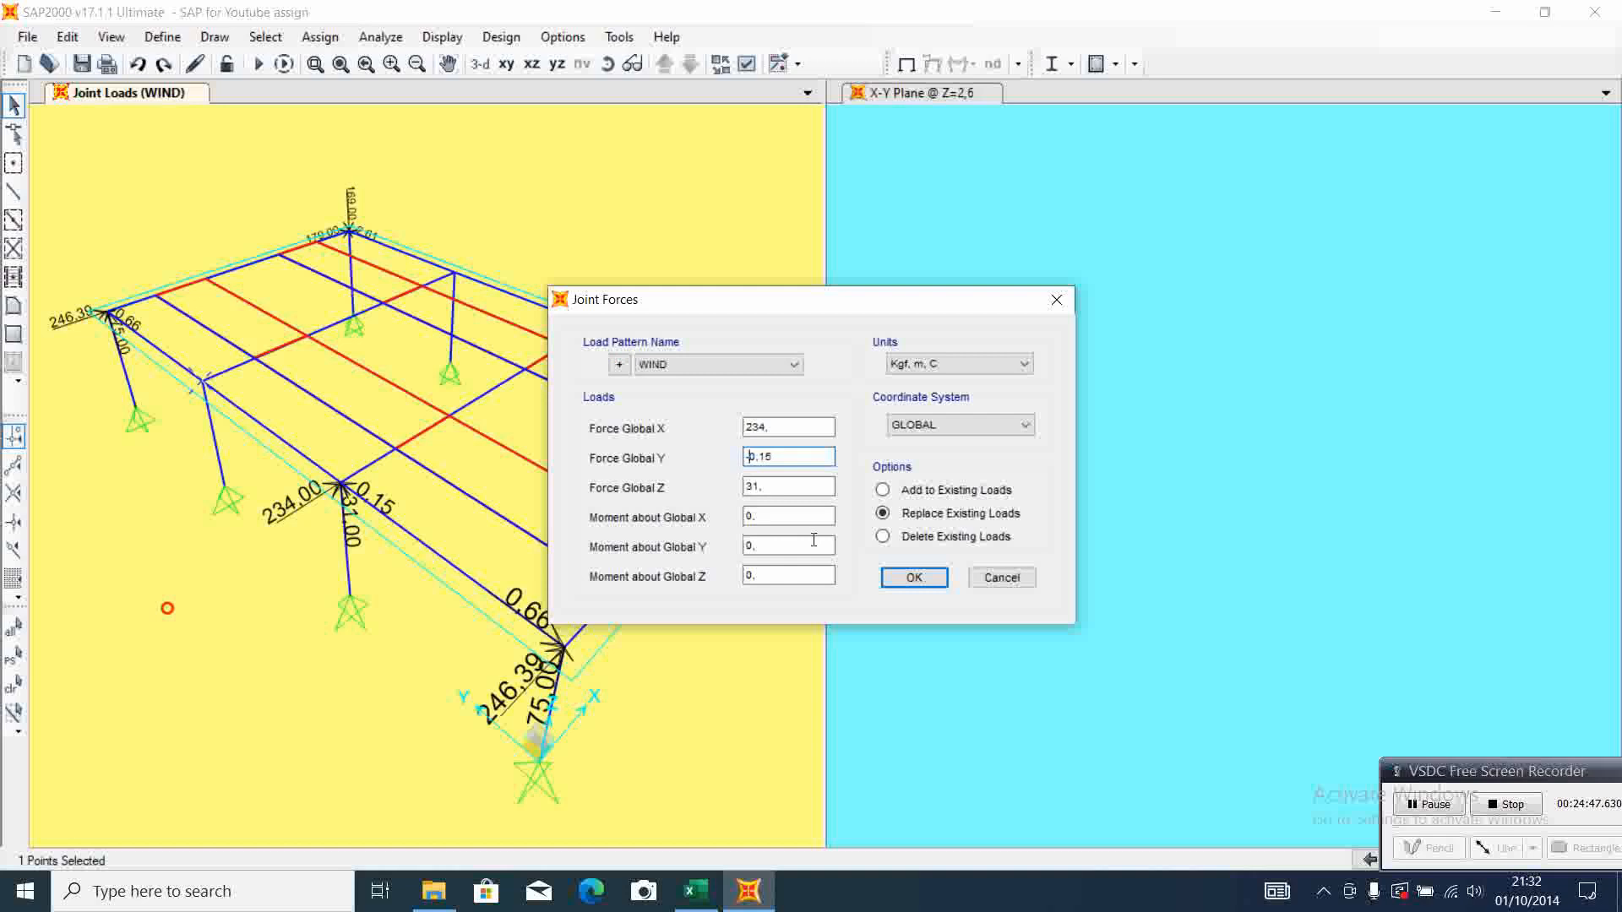
pyautogui.click(900, 582)
pyautogui.click(896, 583)
# Enter WIND joint forces of X 193 and Y 0,61 for the F-2 column-top joint, checking Excel's second set of middle support 1-2 reactions
pyautogui.click(593, 332)
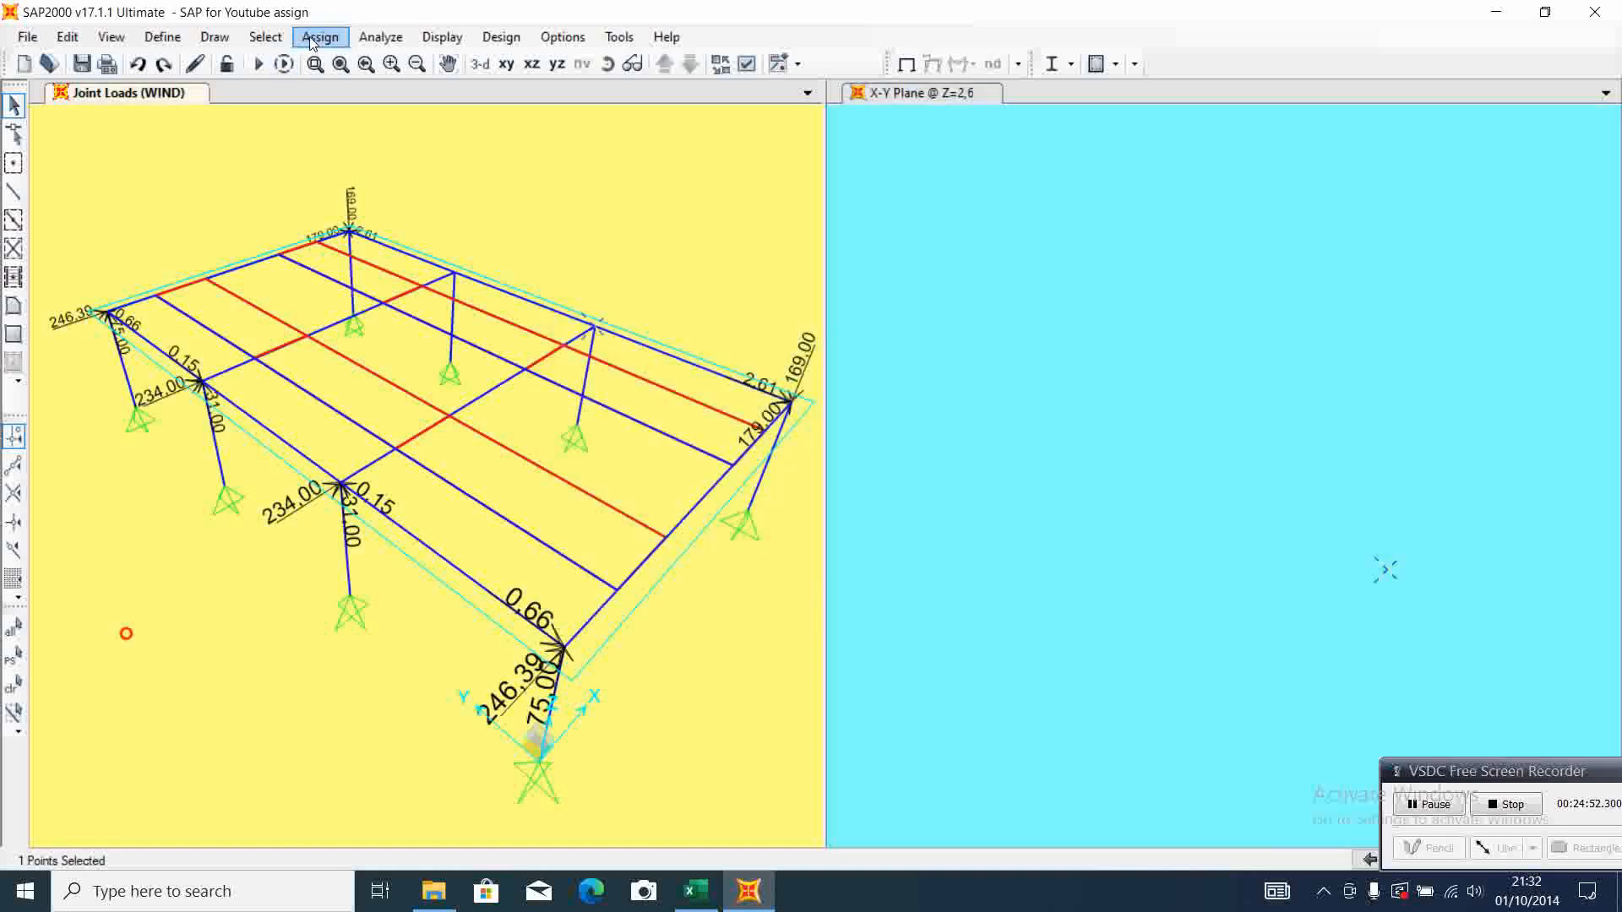
pyautogui.click(313, 37)
pyautogui.moveTo(541, 261)
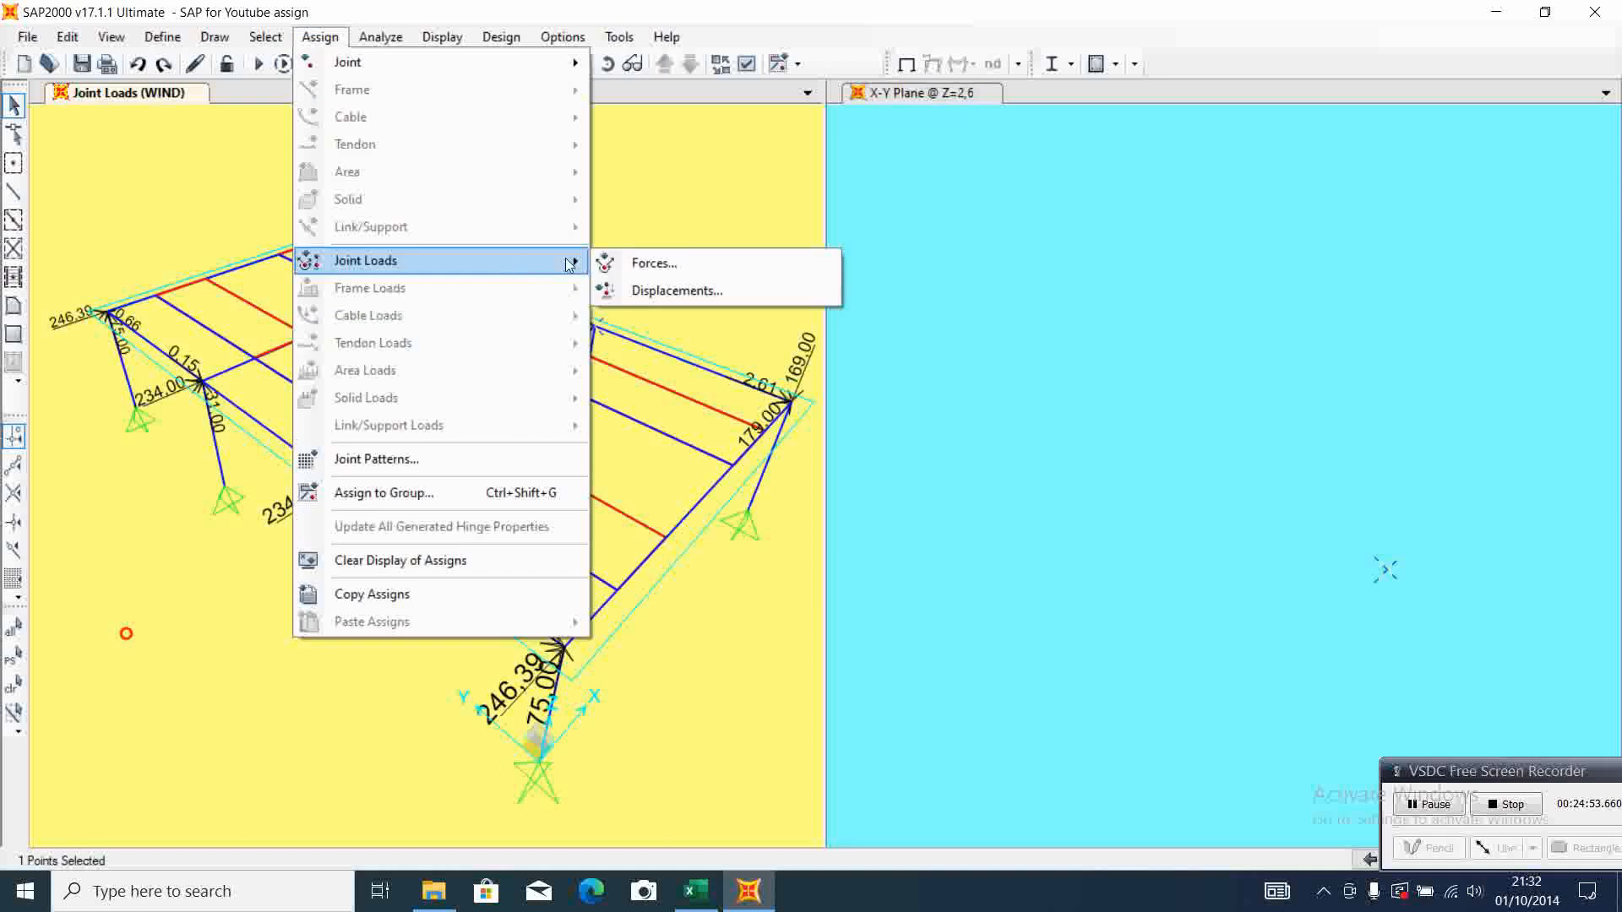
pyautogui.click(664, 265)
pyautogui.click(694, 892)
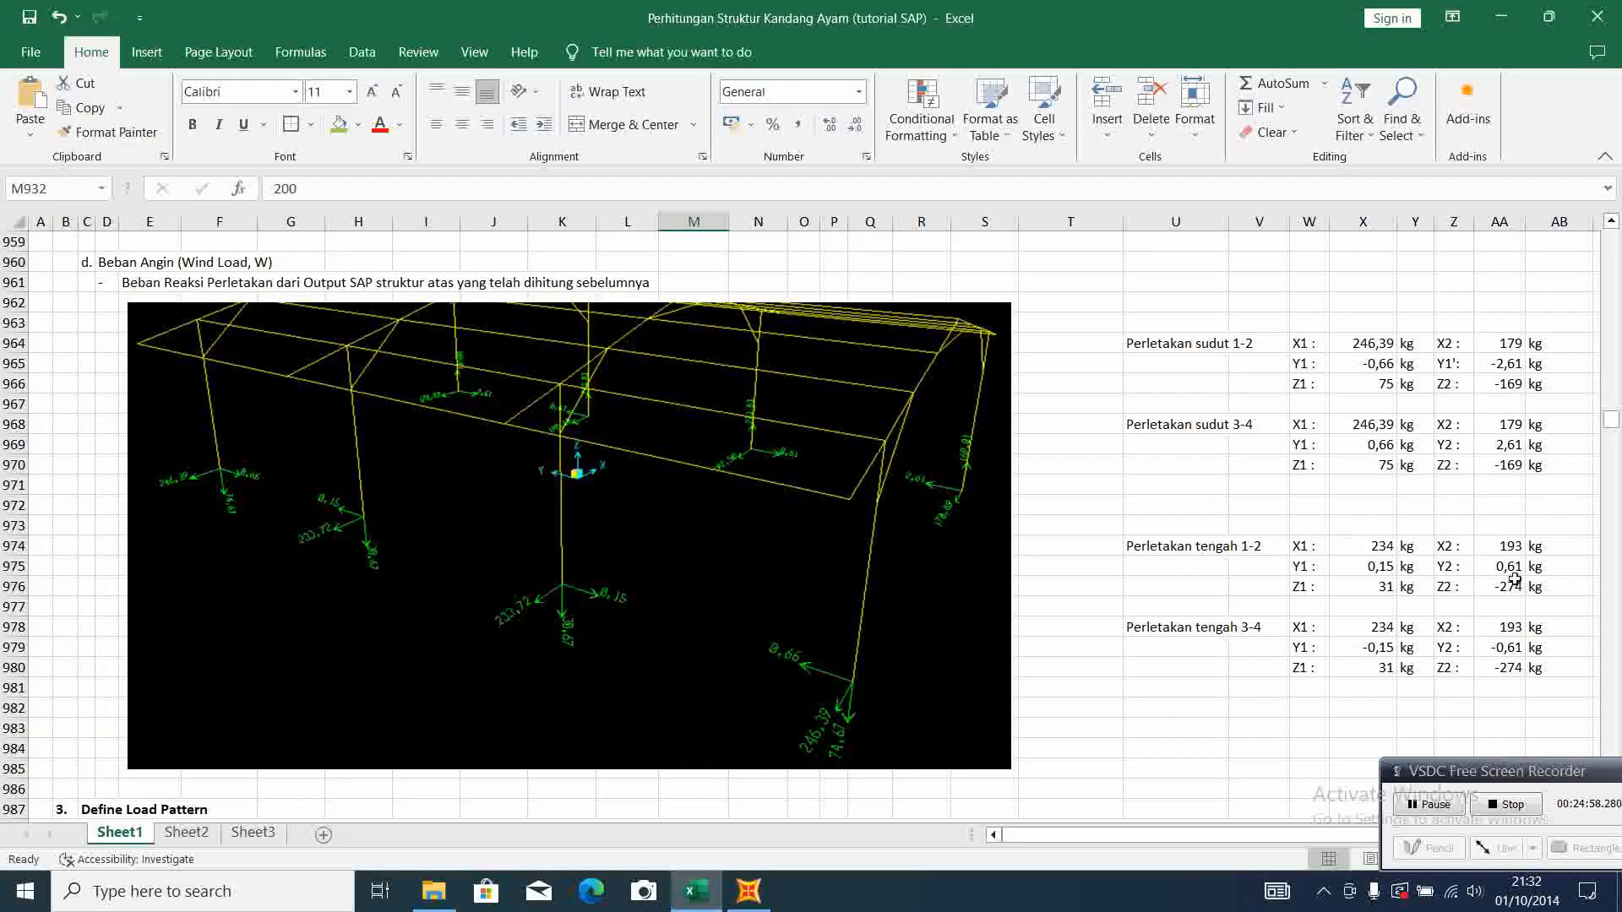
pyautogui.click(749, 892)
pyautogui.moveTo(797, 429); pyautogui.dragTo(674, 431)
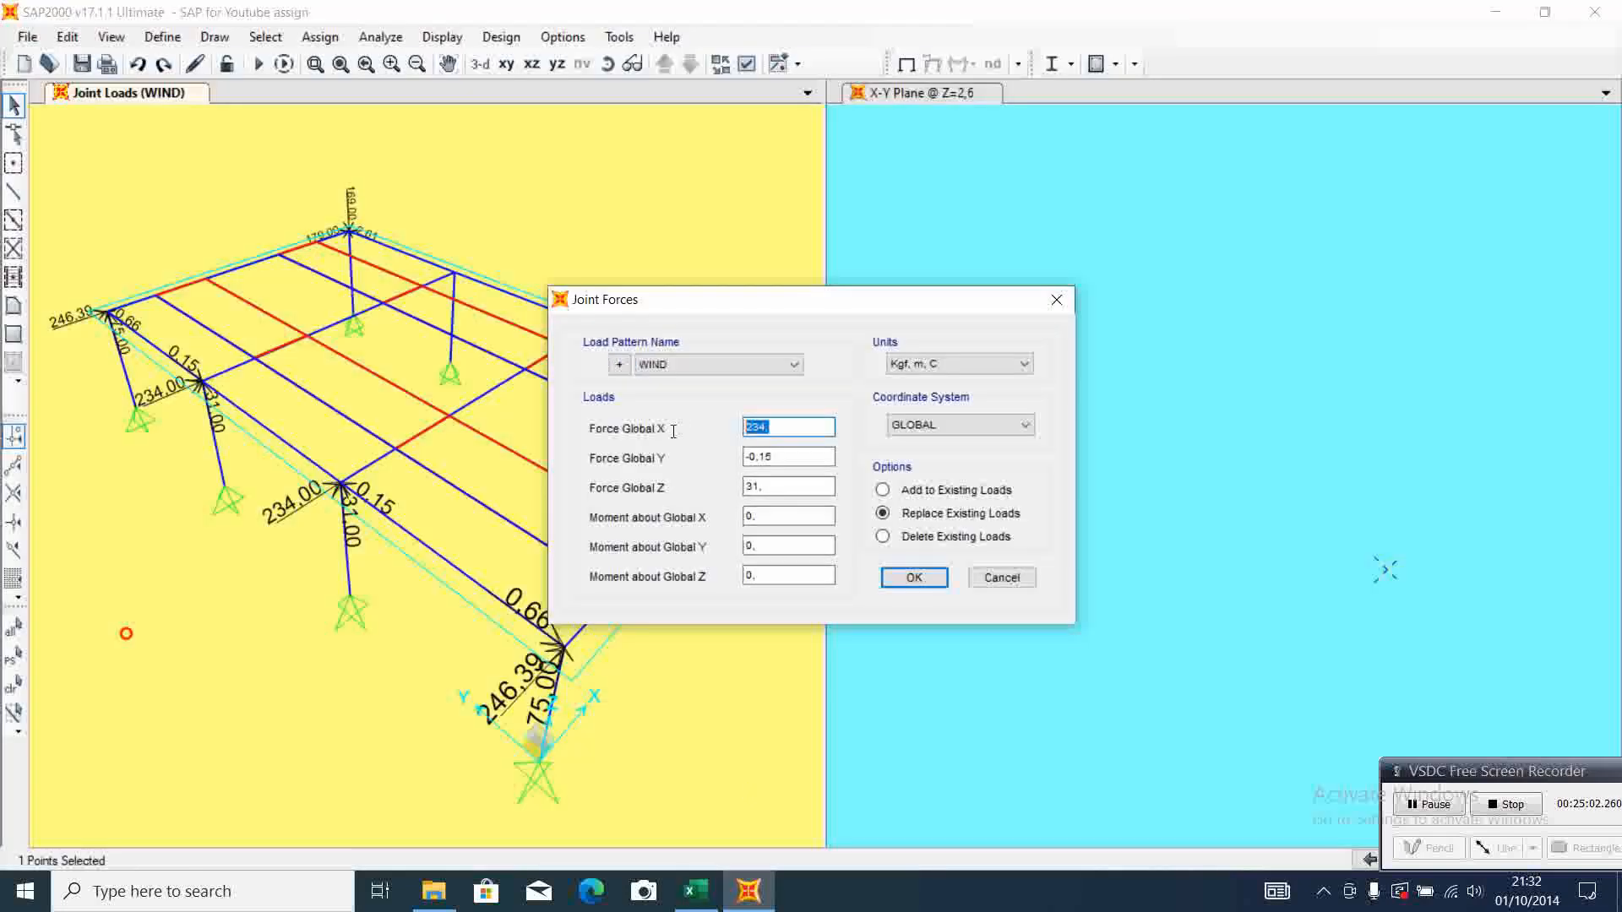
pyautogui.write('193')
pyautogui.moveTo(824, 457); pyautogui.dragTo(714, 457)
pyautogui.write('0')
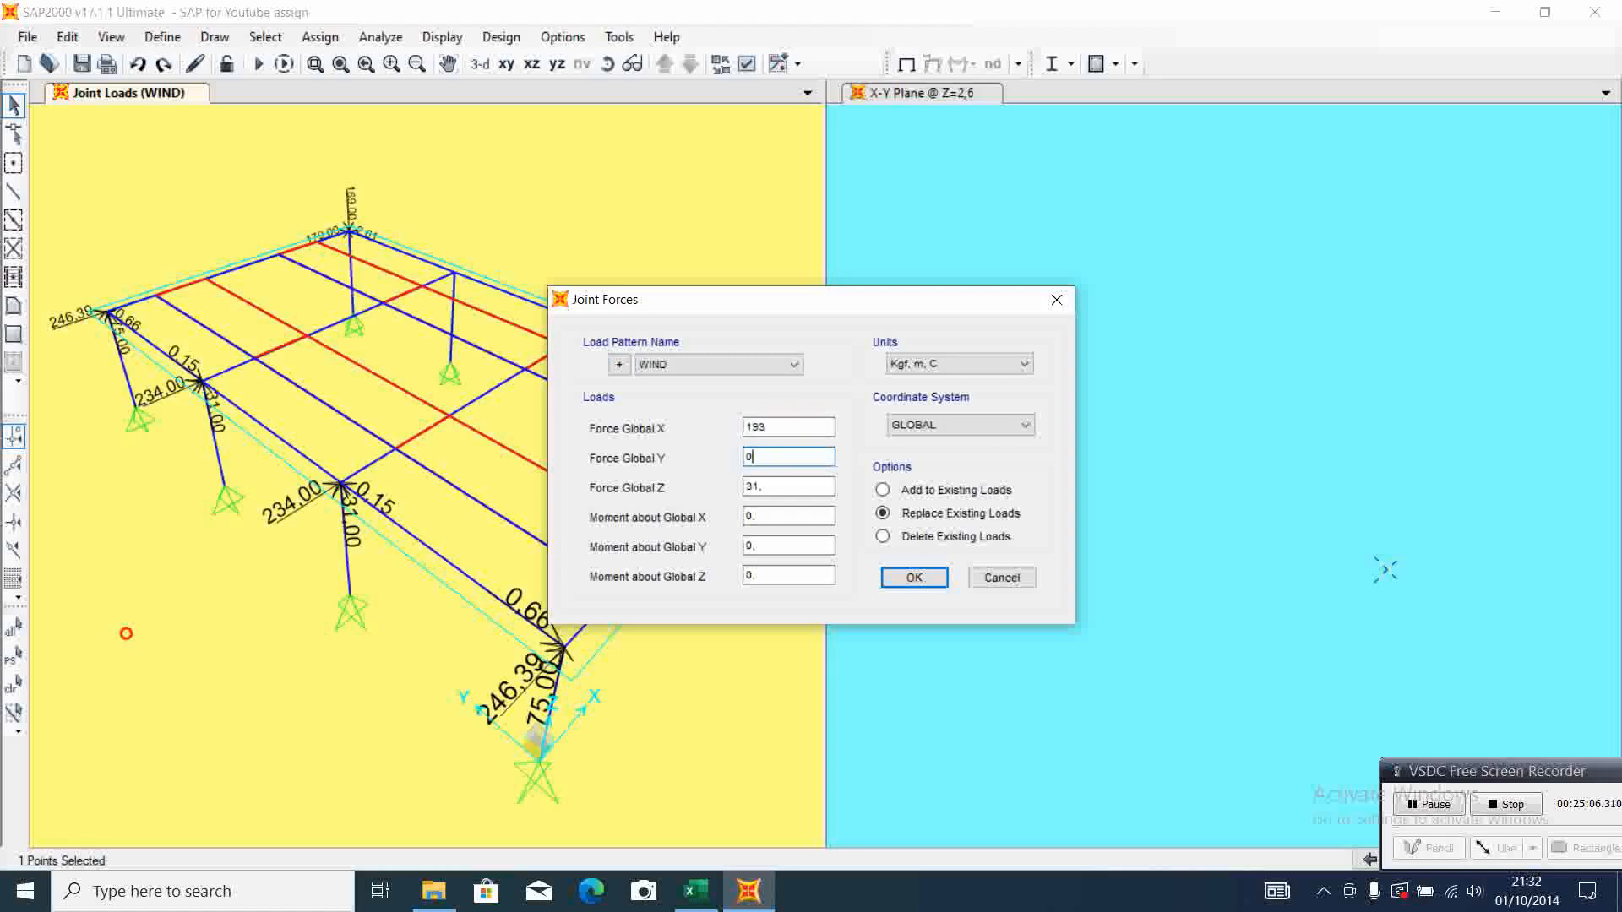
# Set the F-2 joint's WIND force to Z -274, checking it against Excel, and apply the joint load
pyautogui.hotkey('alt', 'Tab')
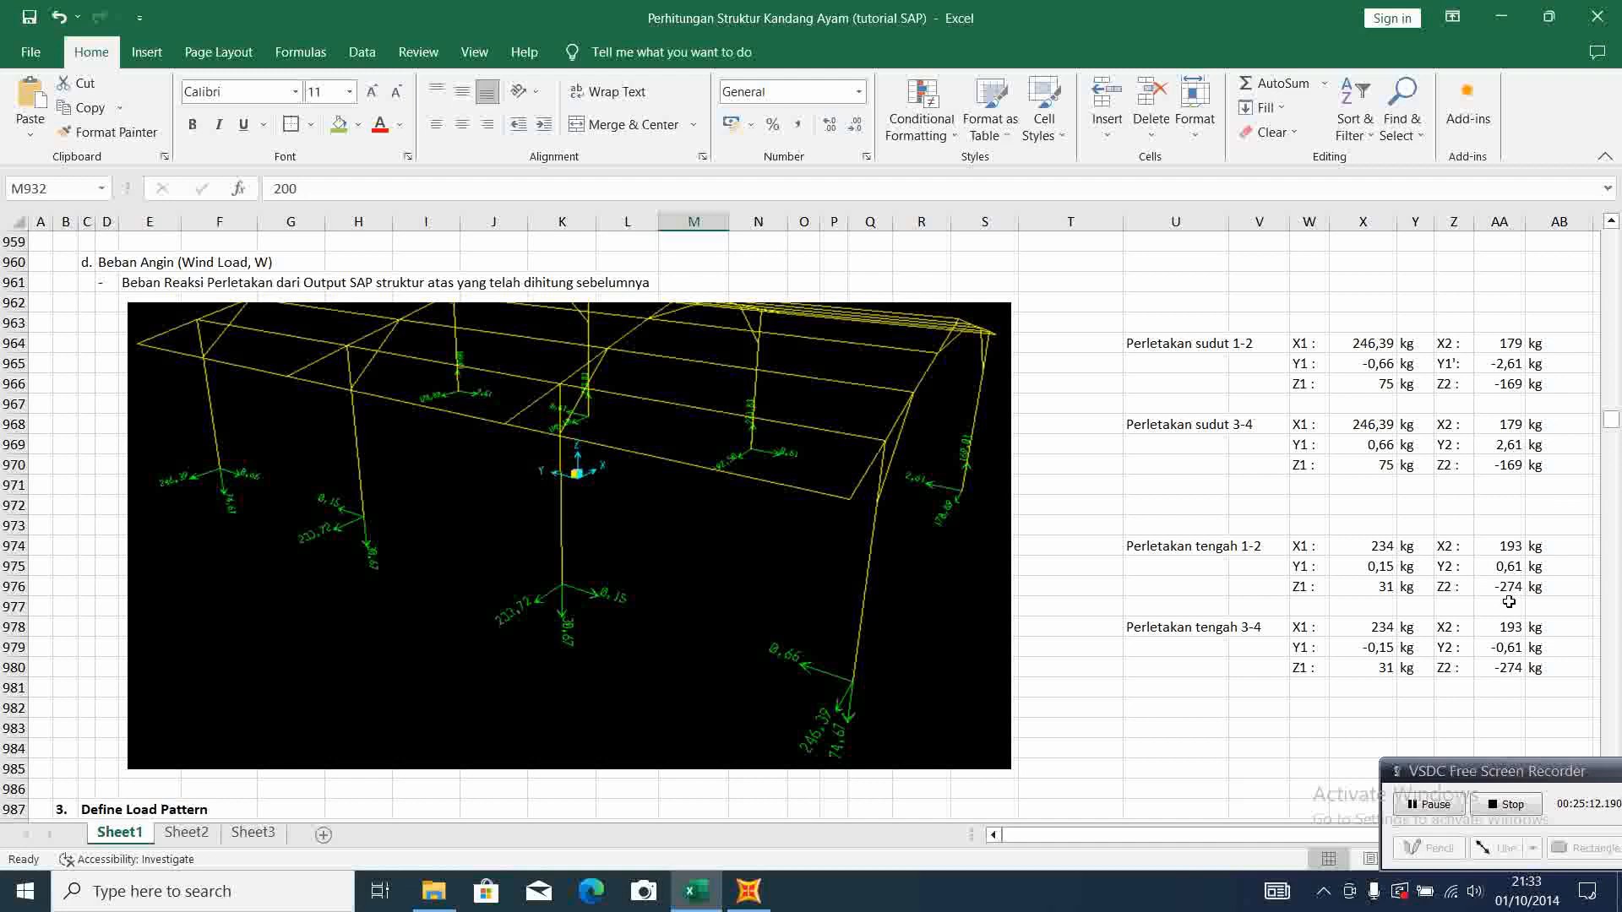
pyautogui.click(748, 892)
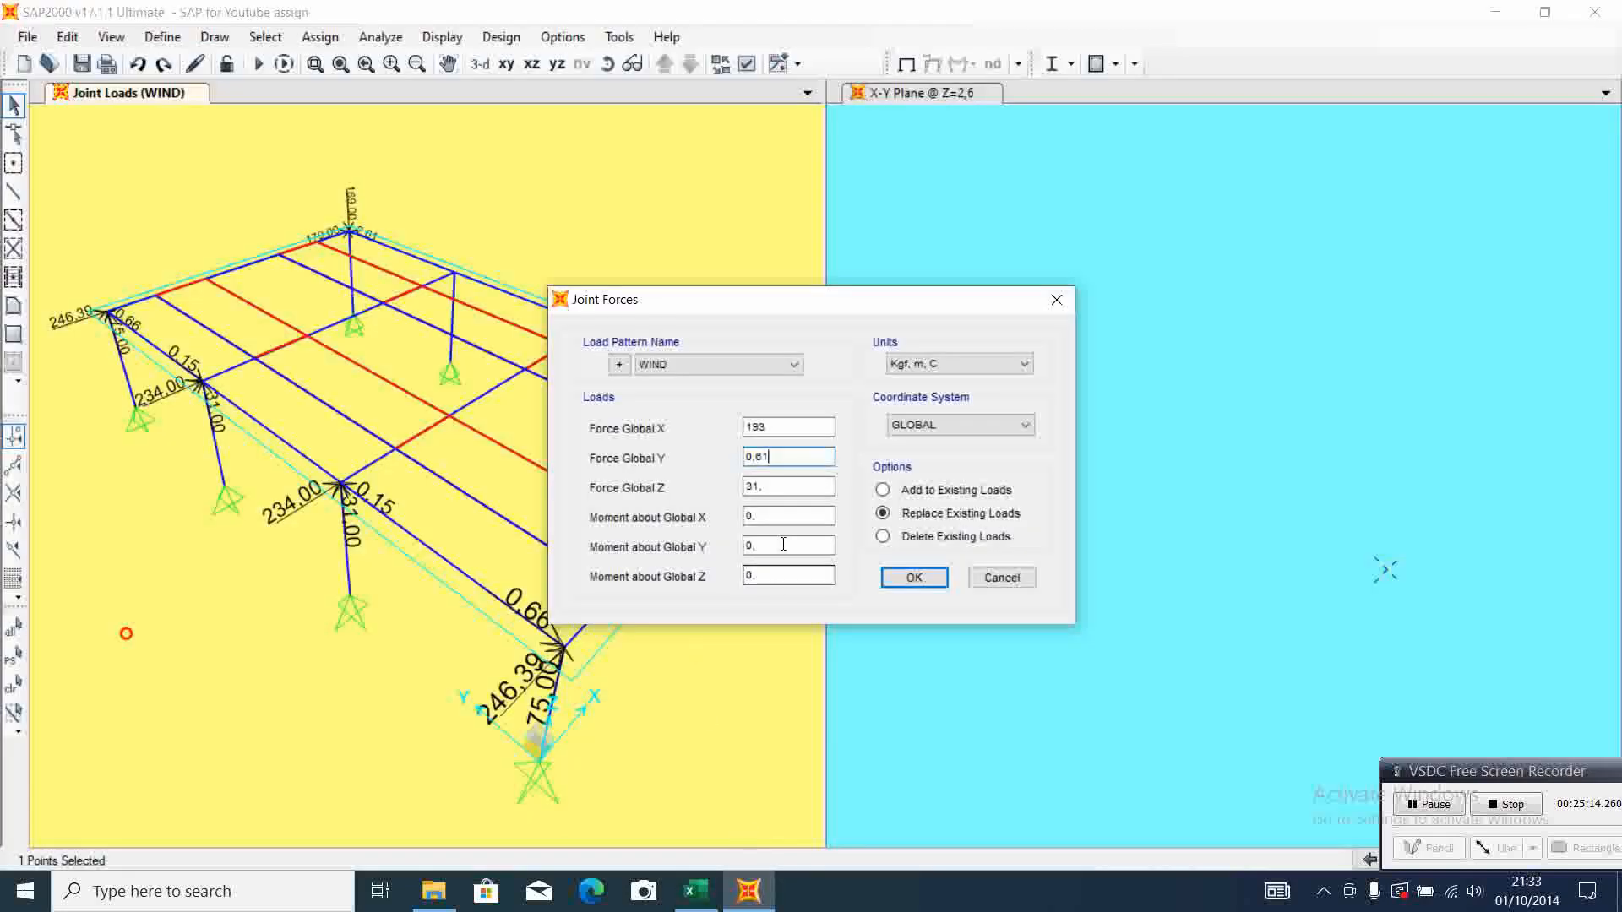
pyautogui.doubleClick(782, 488)
pyautogui.write('-274')
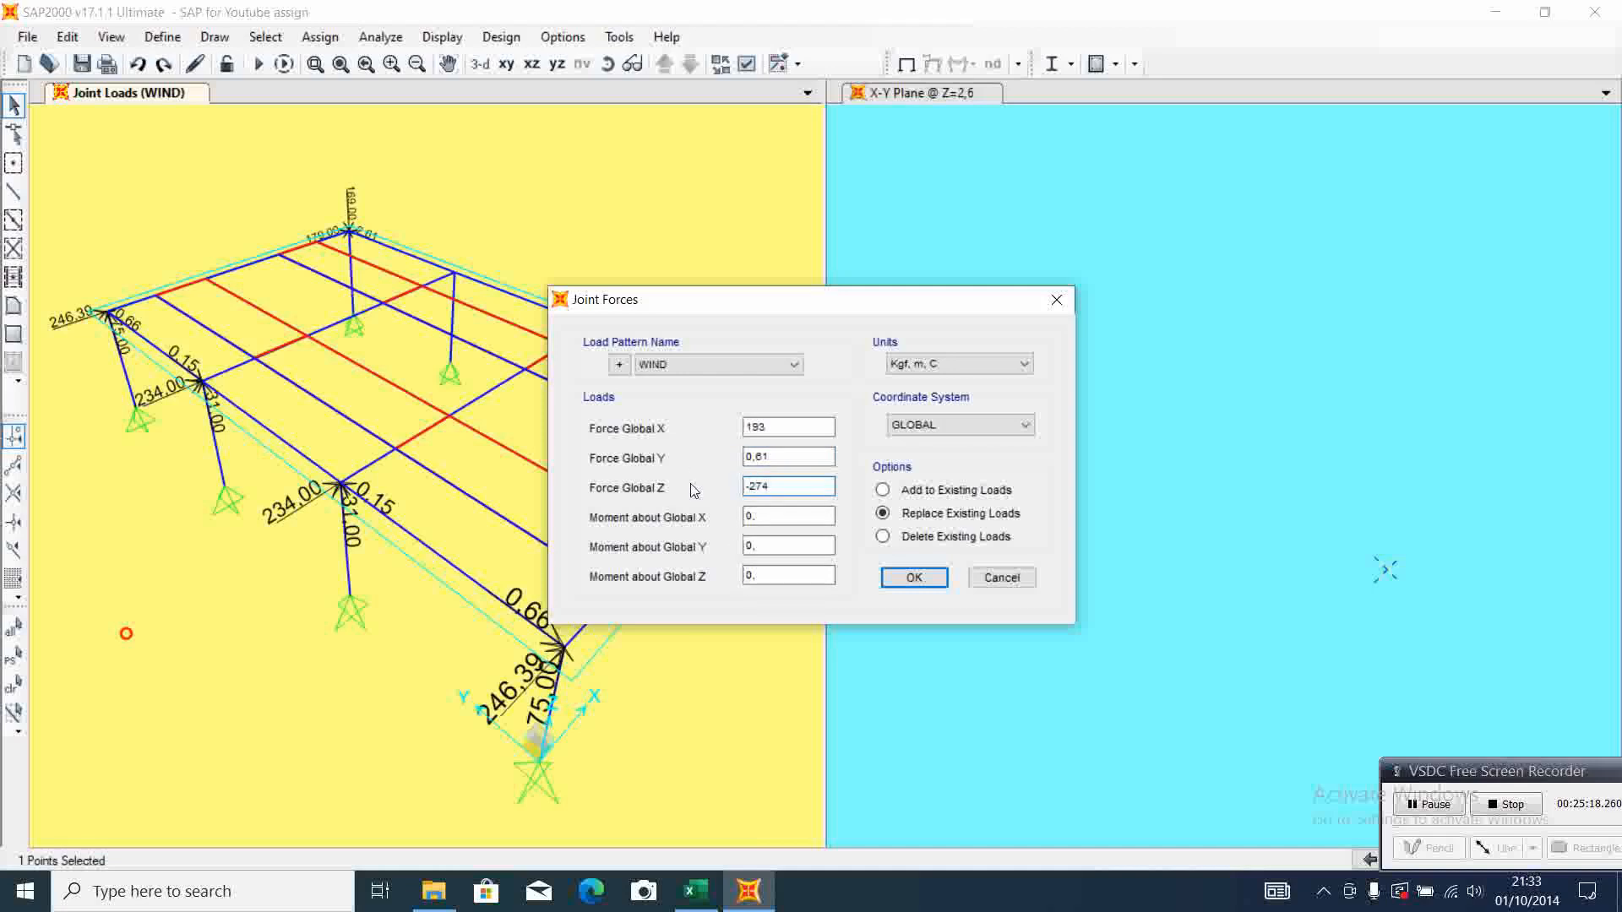
pyautogui.click(910, 581)
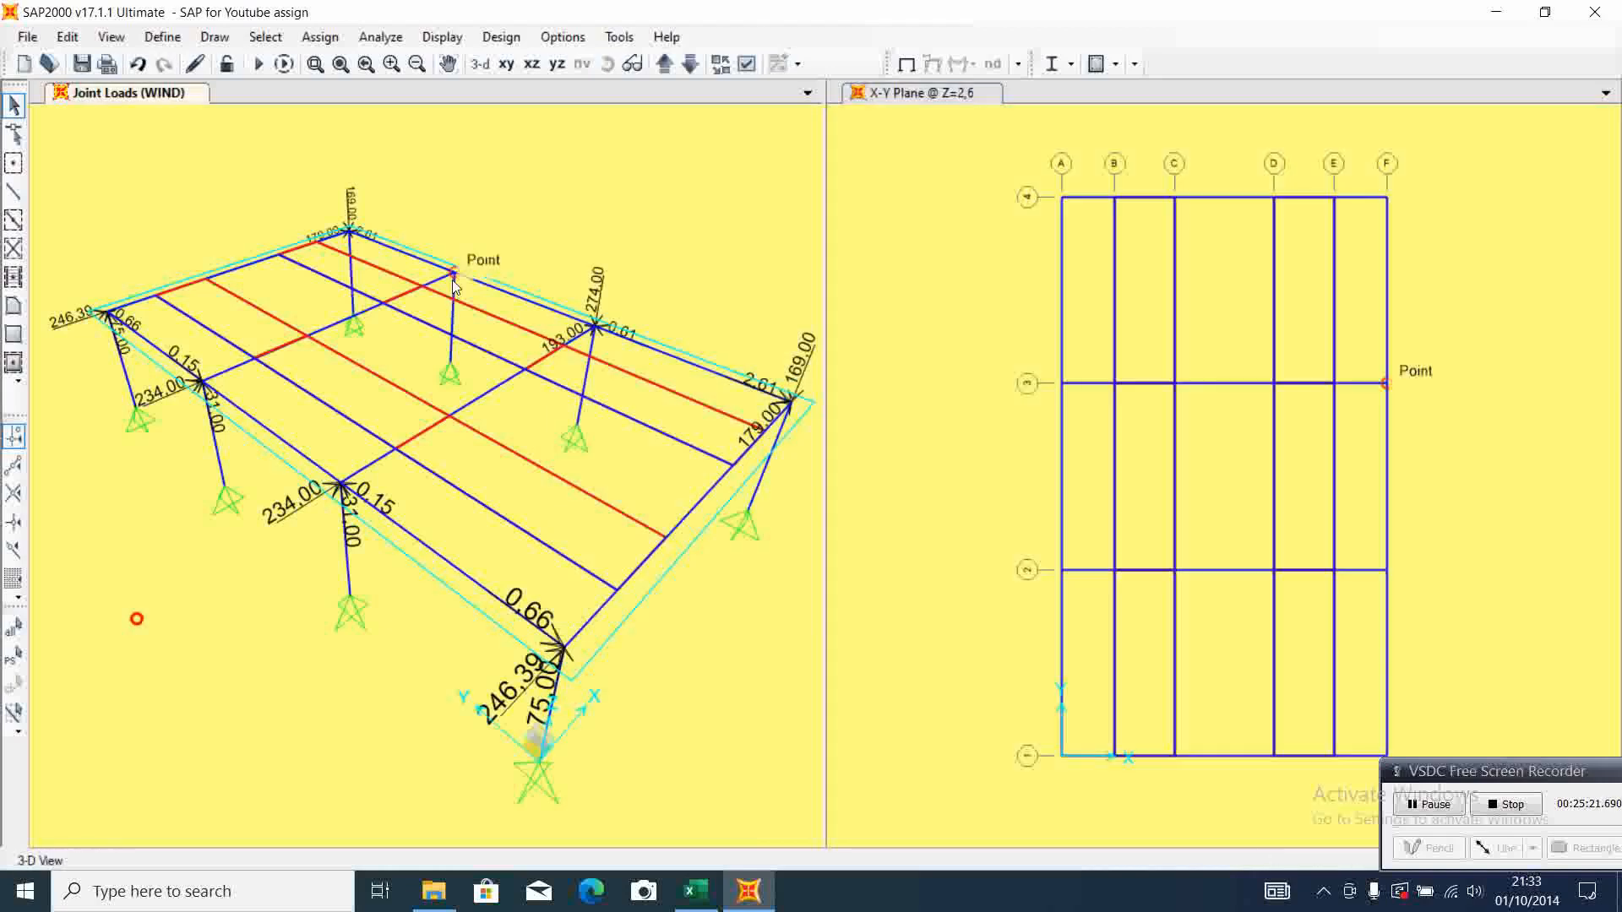
# Assign WIND joint forces of X 193, Y -0,61 and Z -274 to the F-3 column-top joint, checking Excel's middle support 3-4 reactions
pyautogui.click(453, 280)
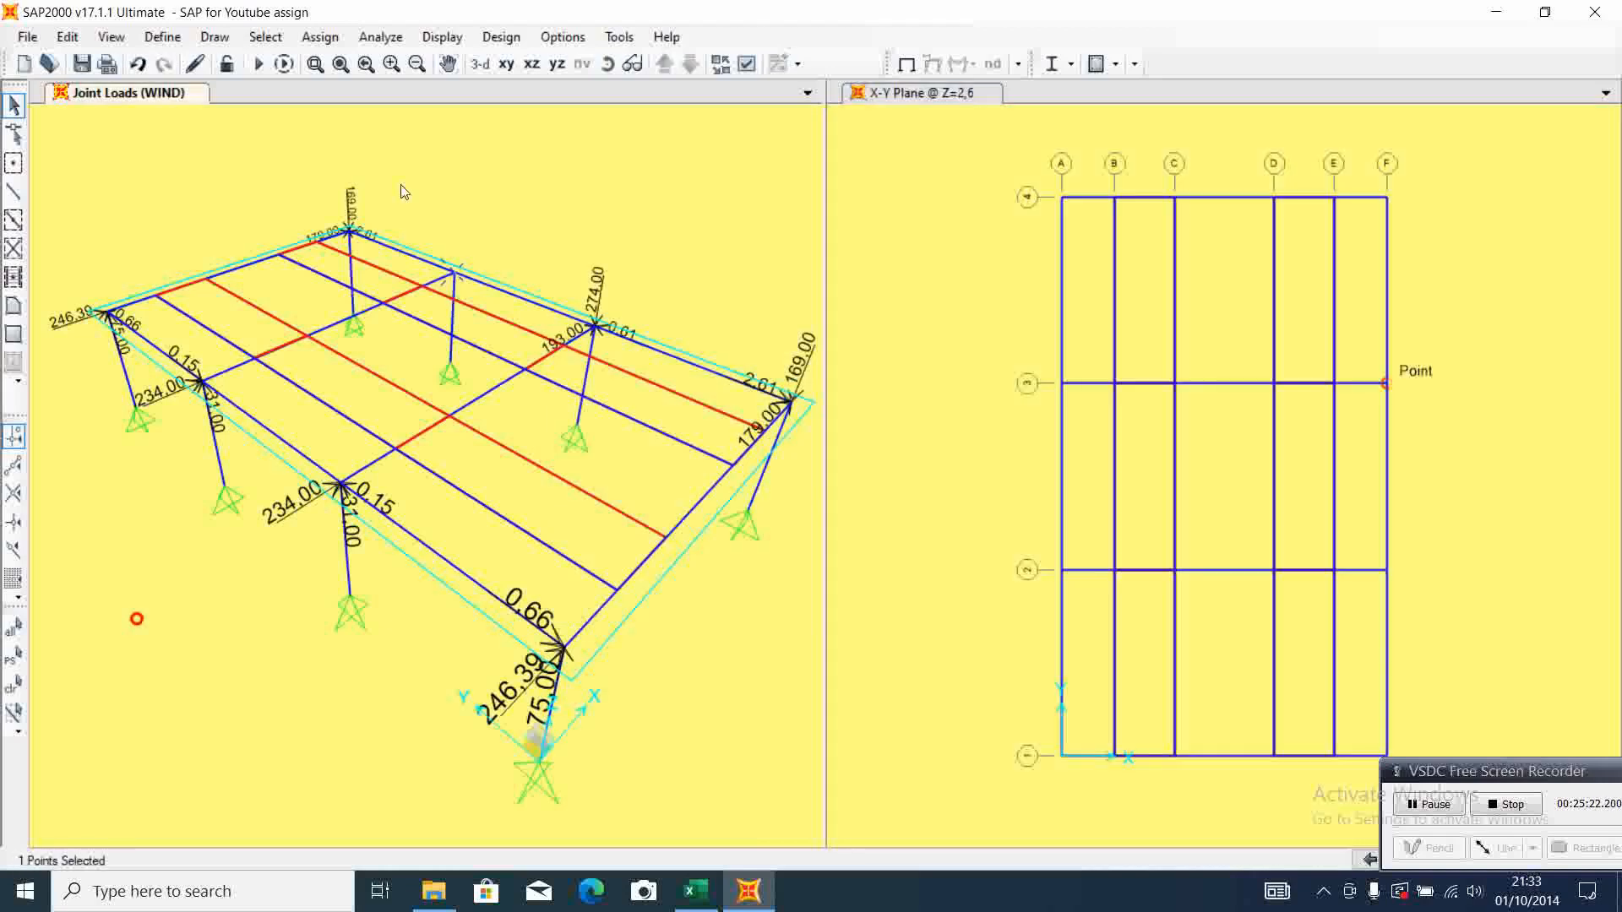
pyautogui.click(320, 36)
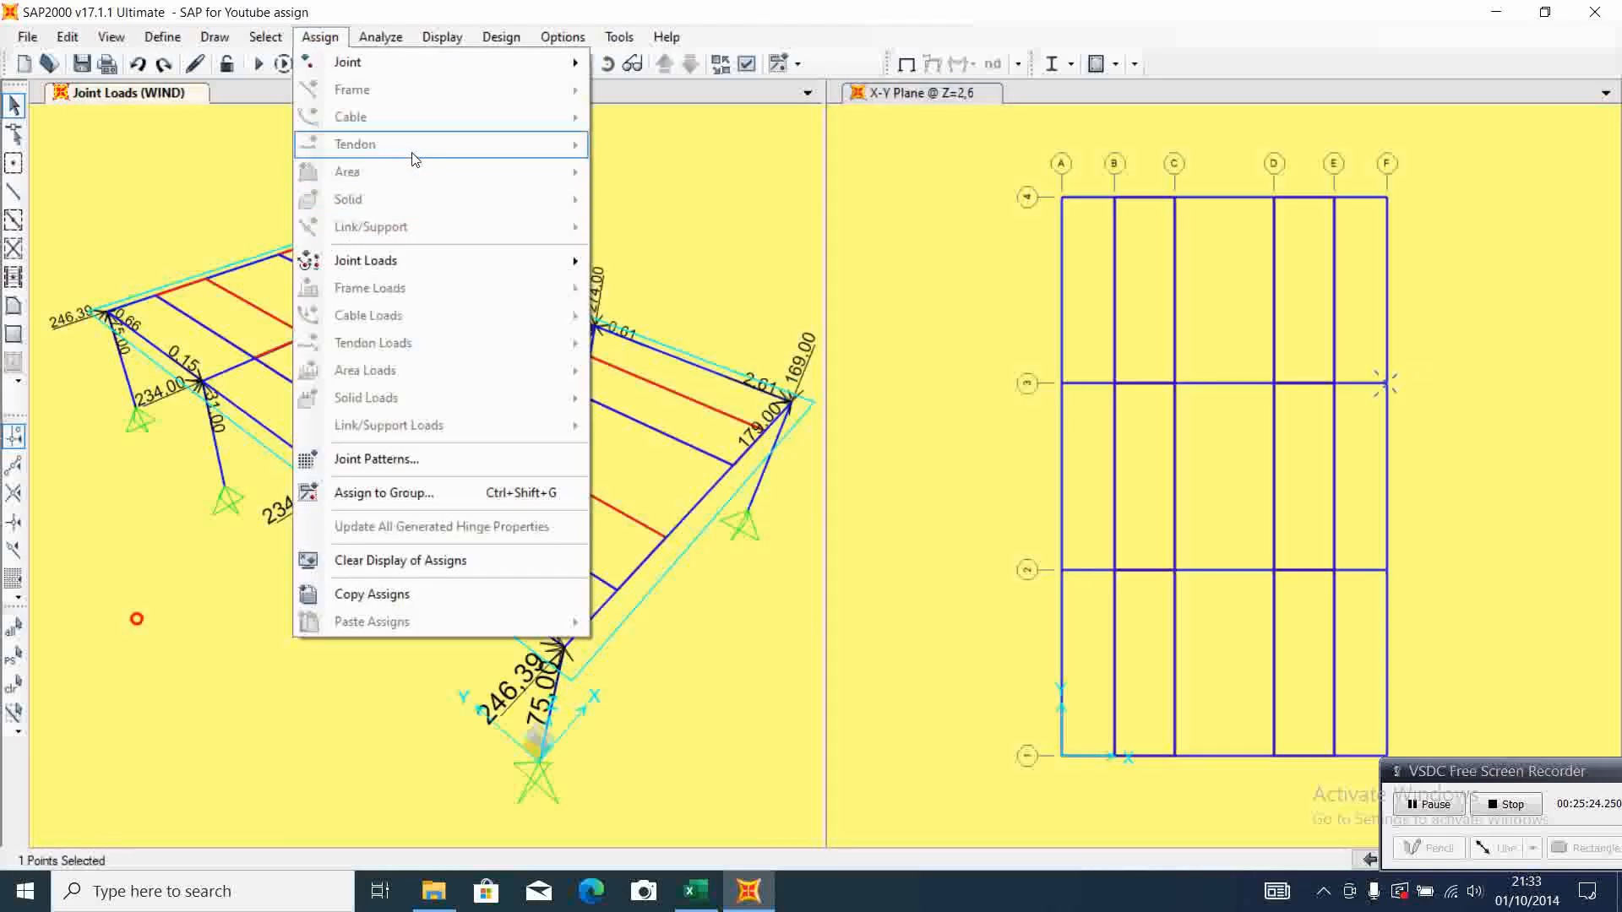
pyautogui.moveTo(410, 257)
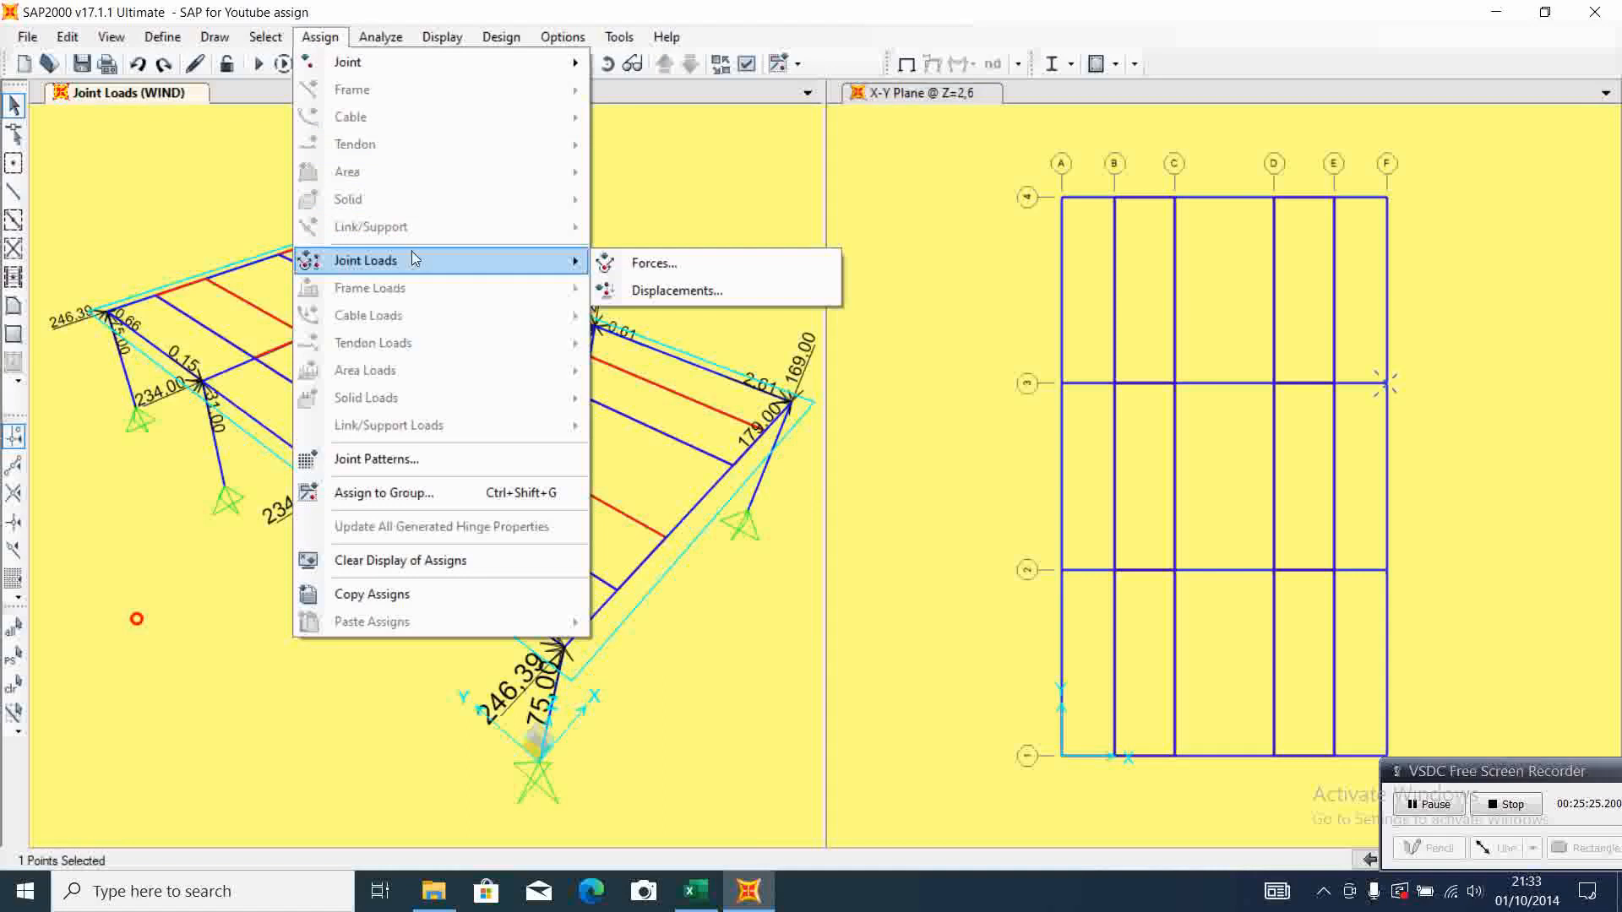
pyautogui.click(719, 271)
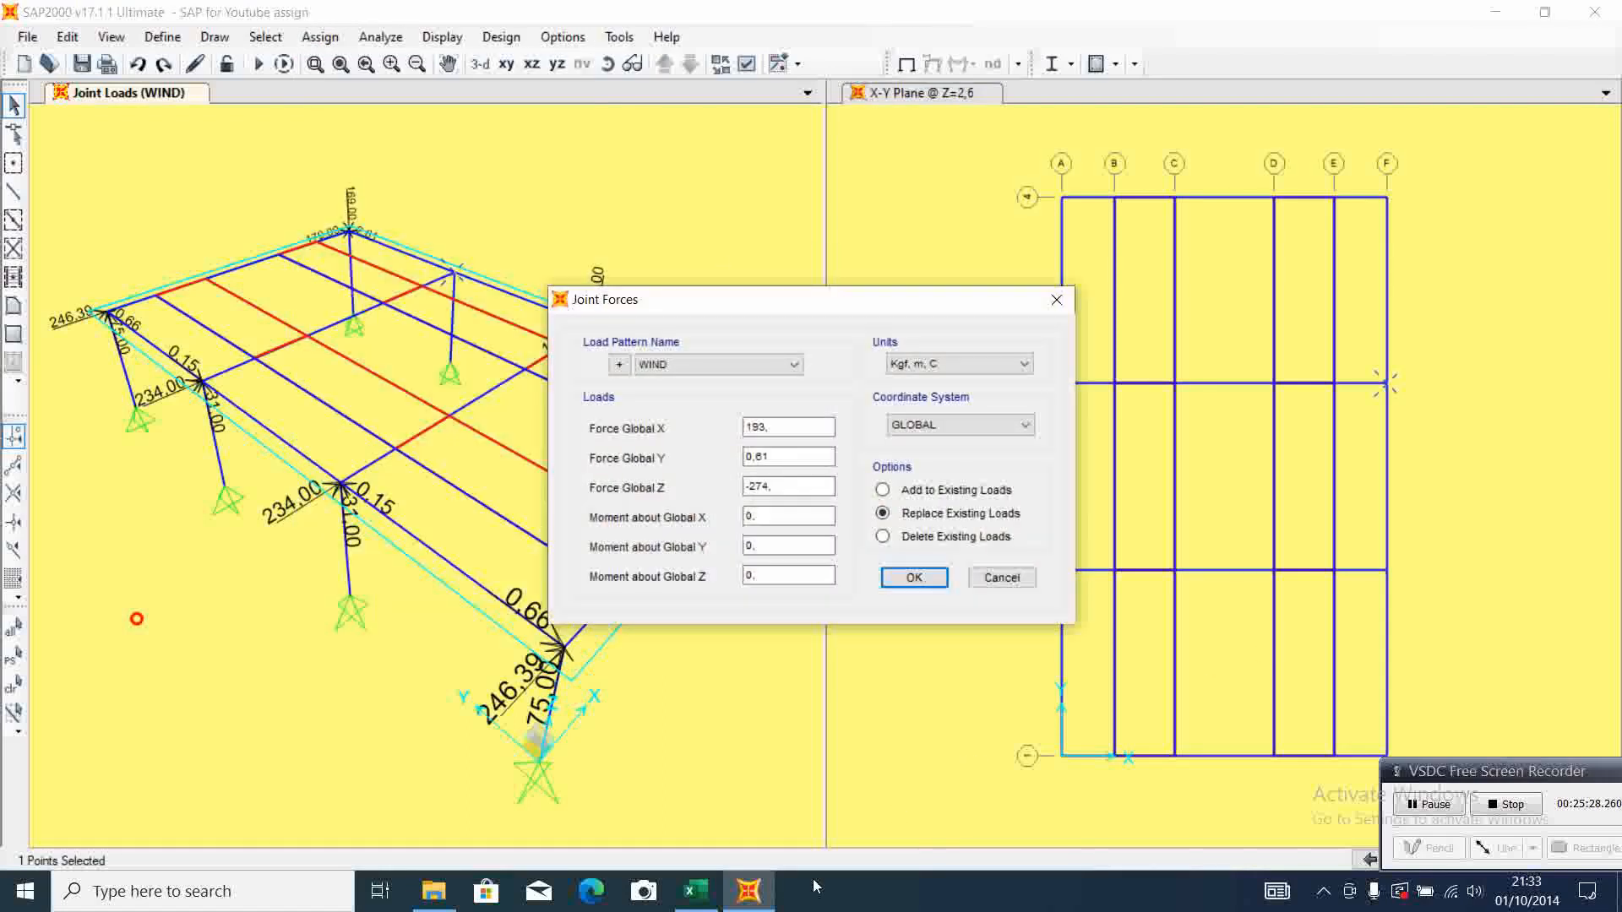
pyautogui.click(712, 907)
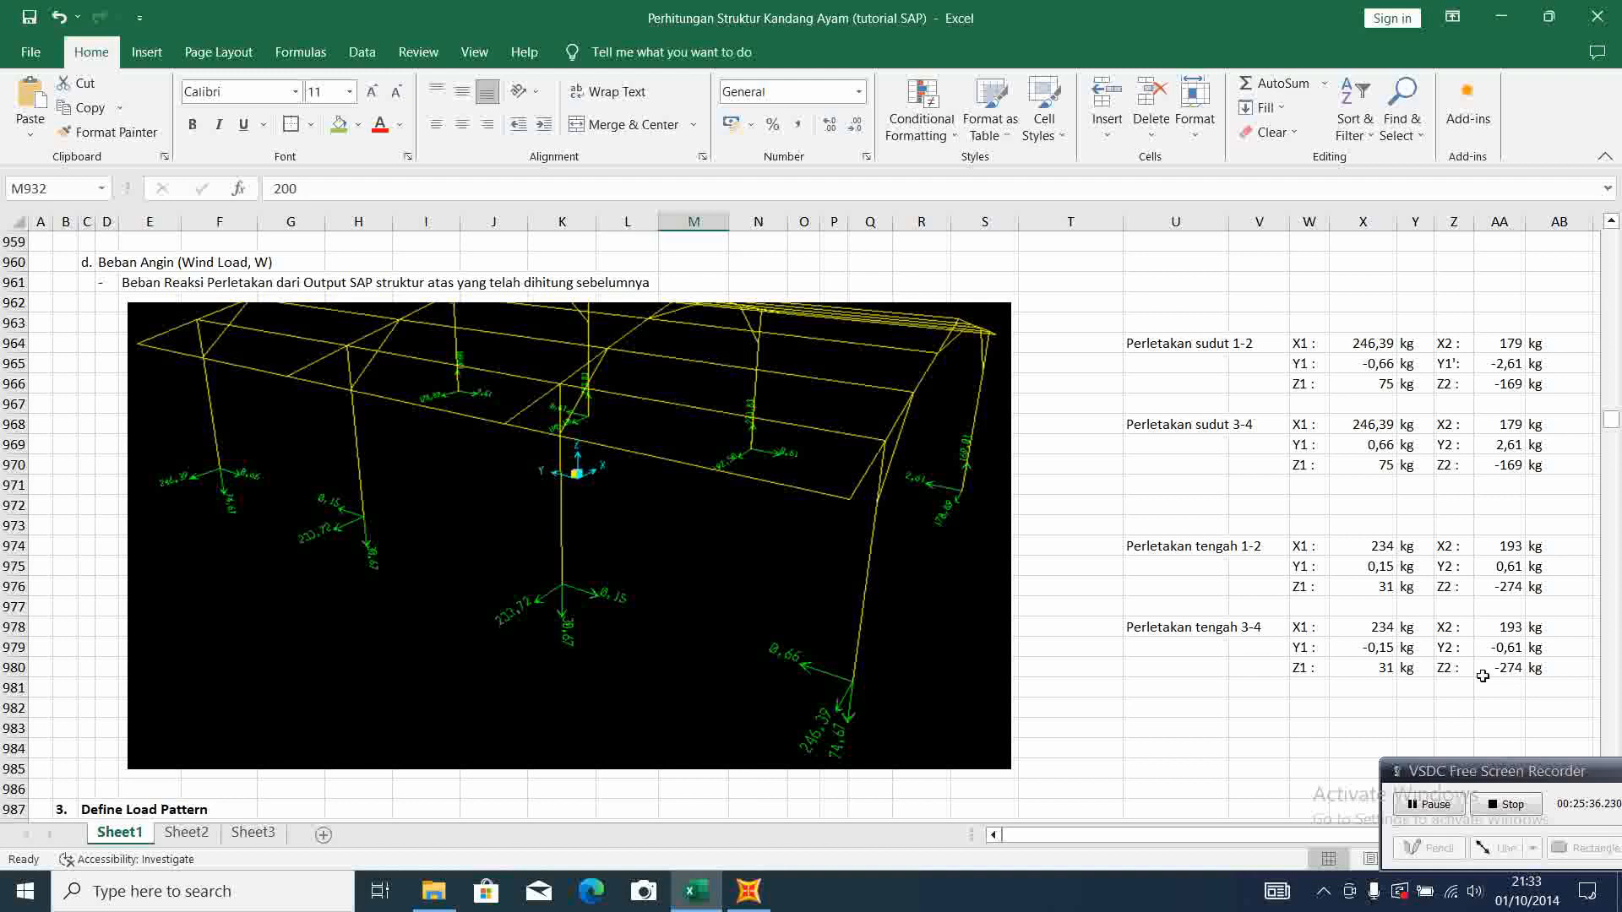
pyautogui.click(748, 891)
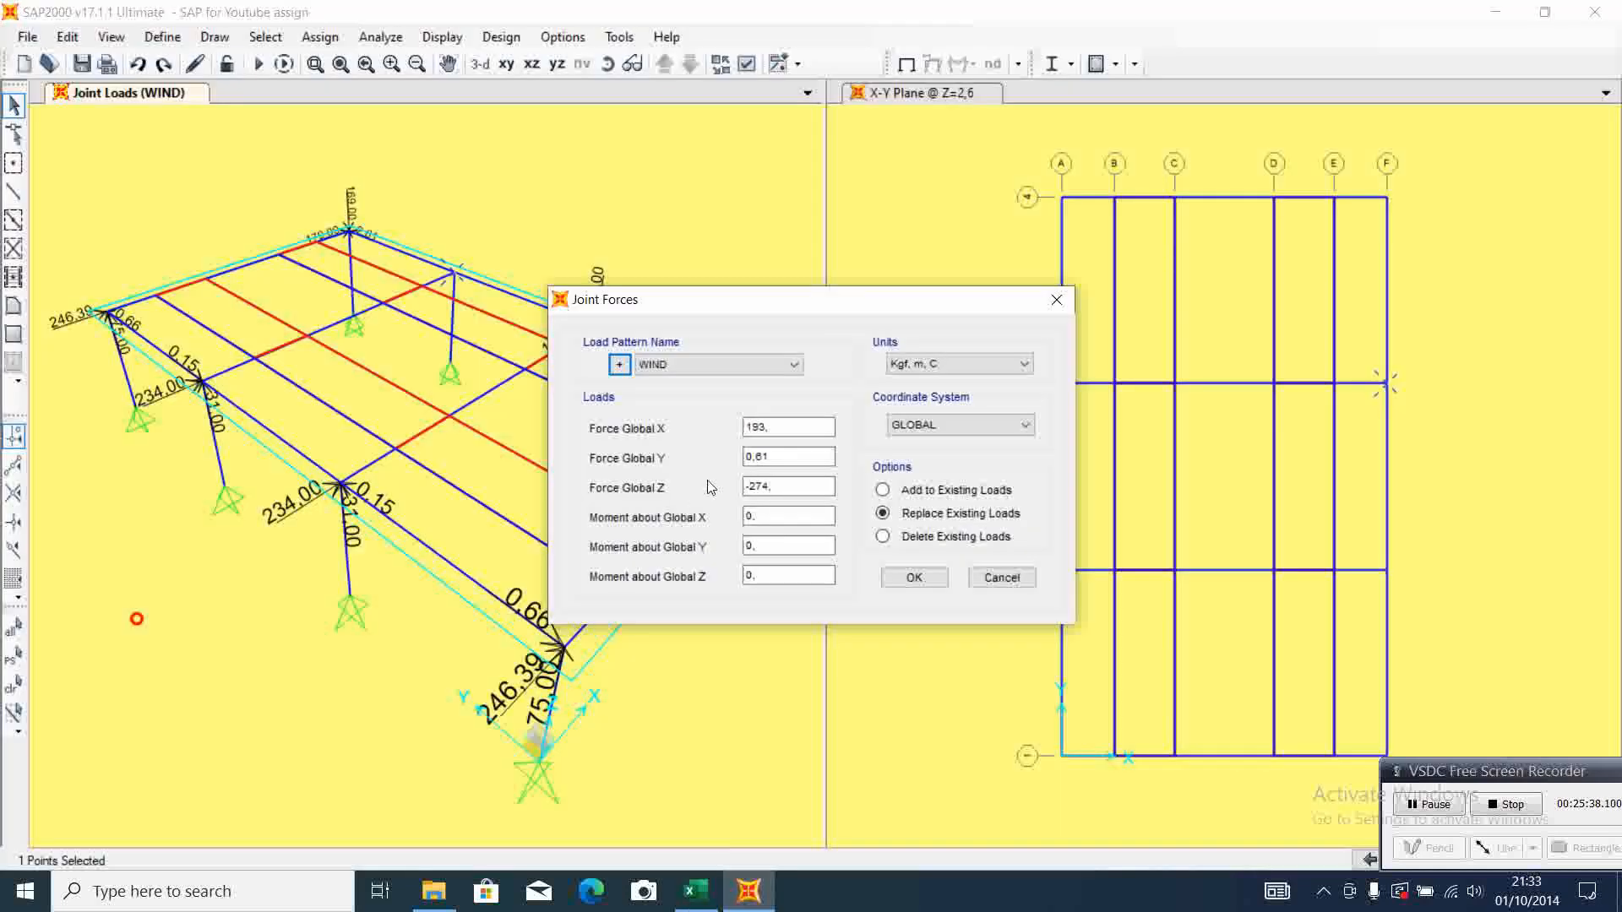
pyautogui.click(747, 456)
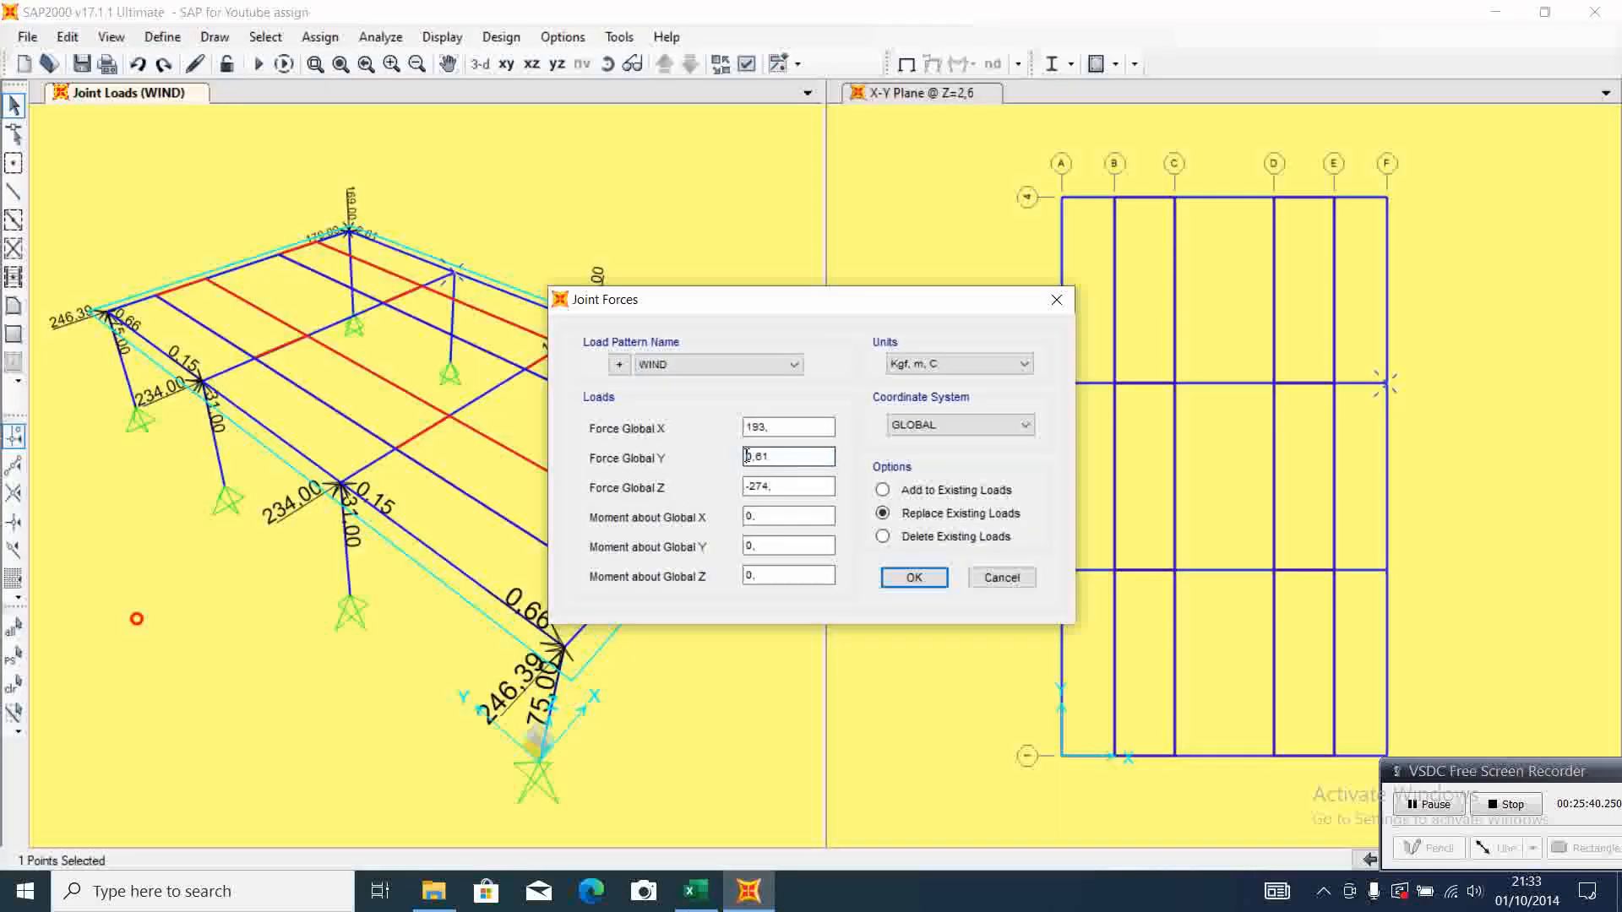
pyautogui.click(914, 577)
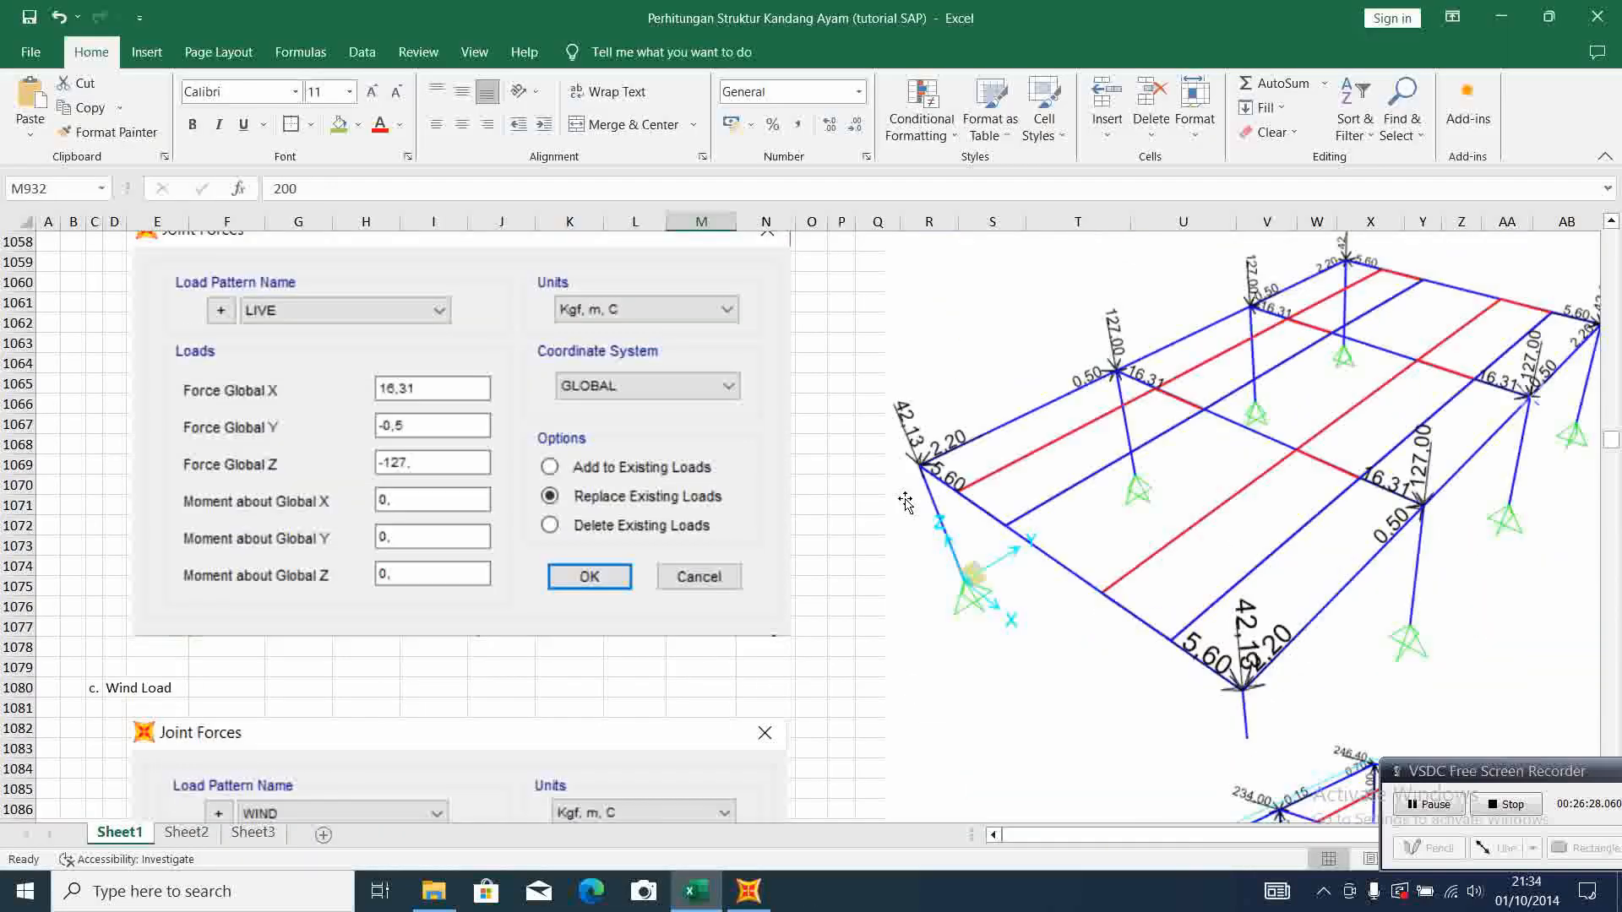
# Switch to the Excel calculation sheet and look up the wall load on beam B2 in the super dead load section
pyautogui.scroll(15, 904, 501)
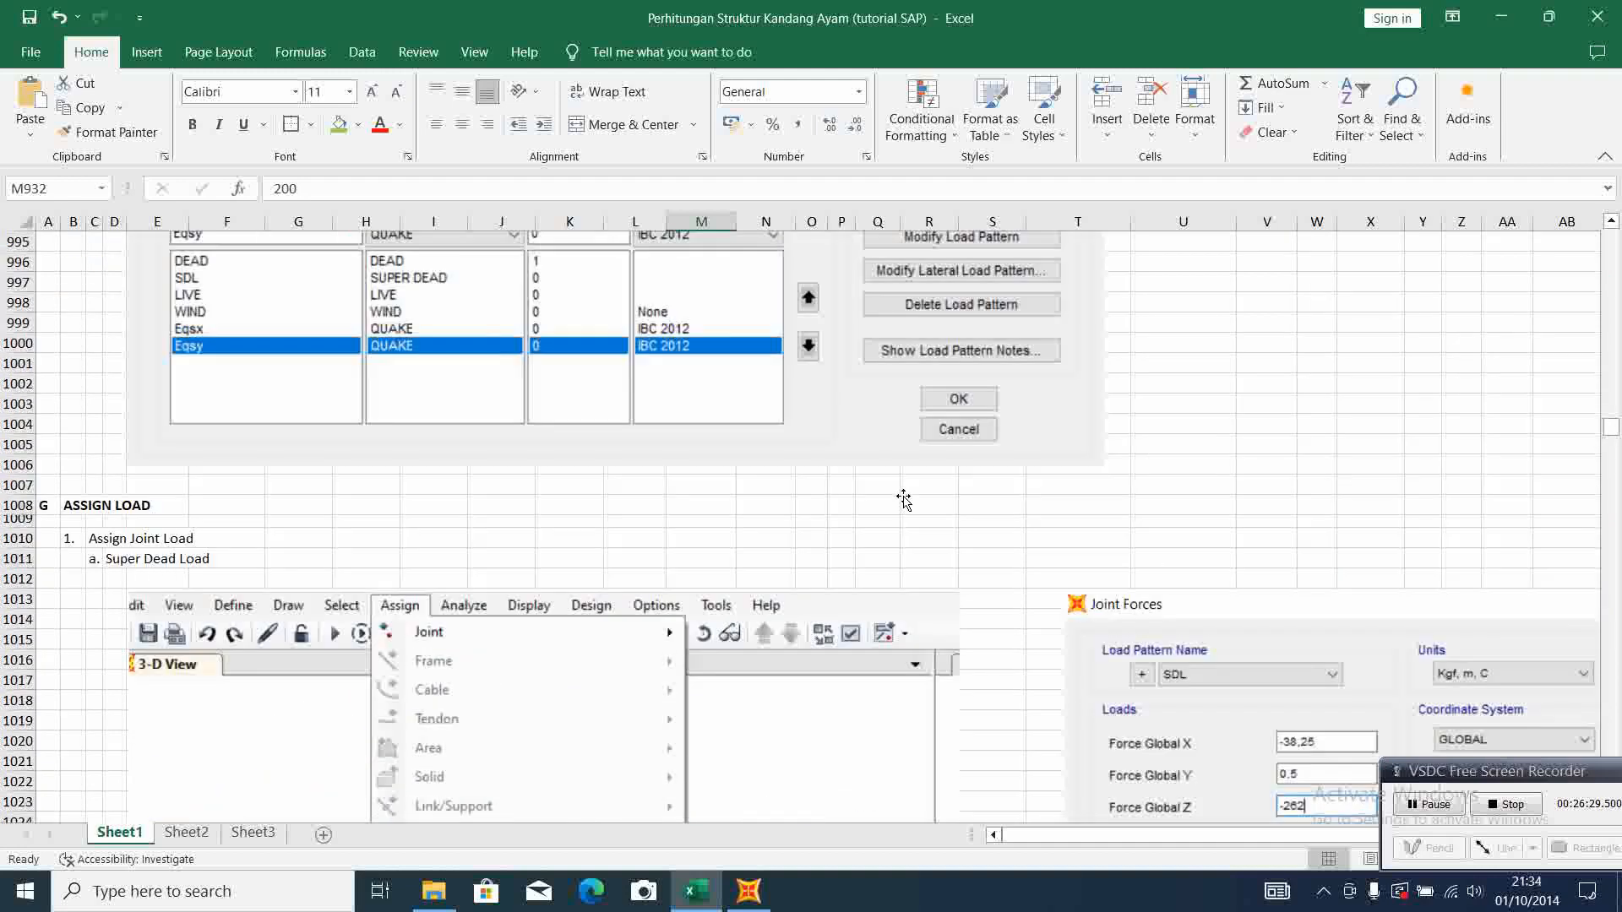
pyautogui.scroll(20, 904, 500)
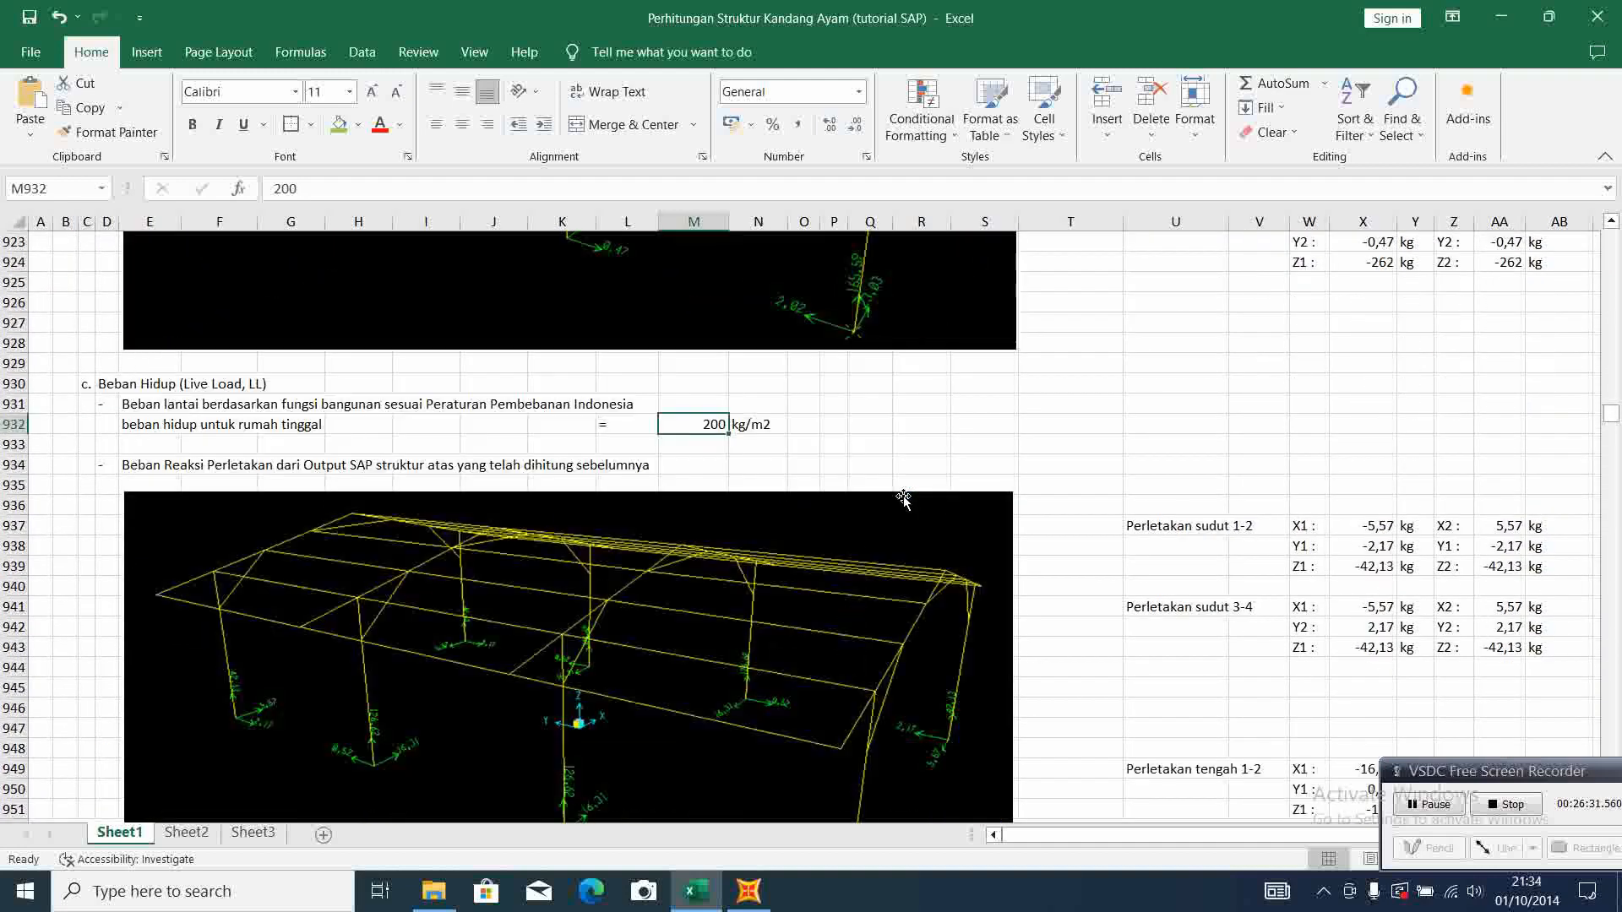
pyautogui.scroll(8, 642, 487)
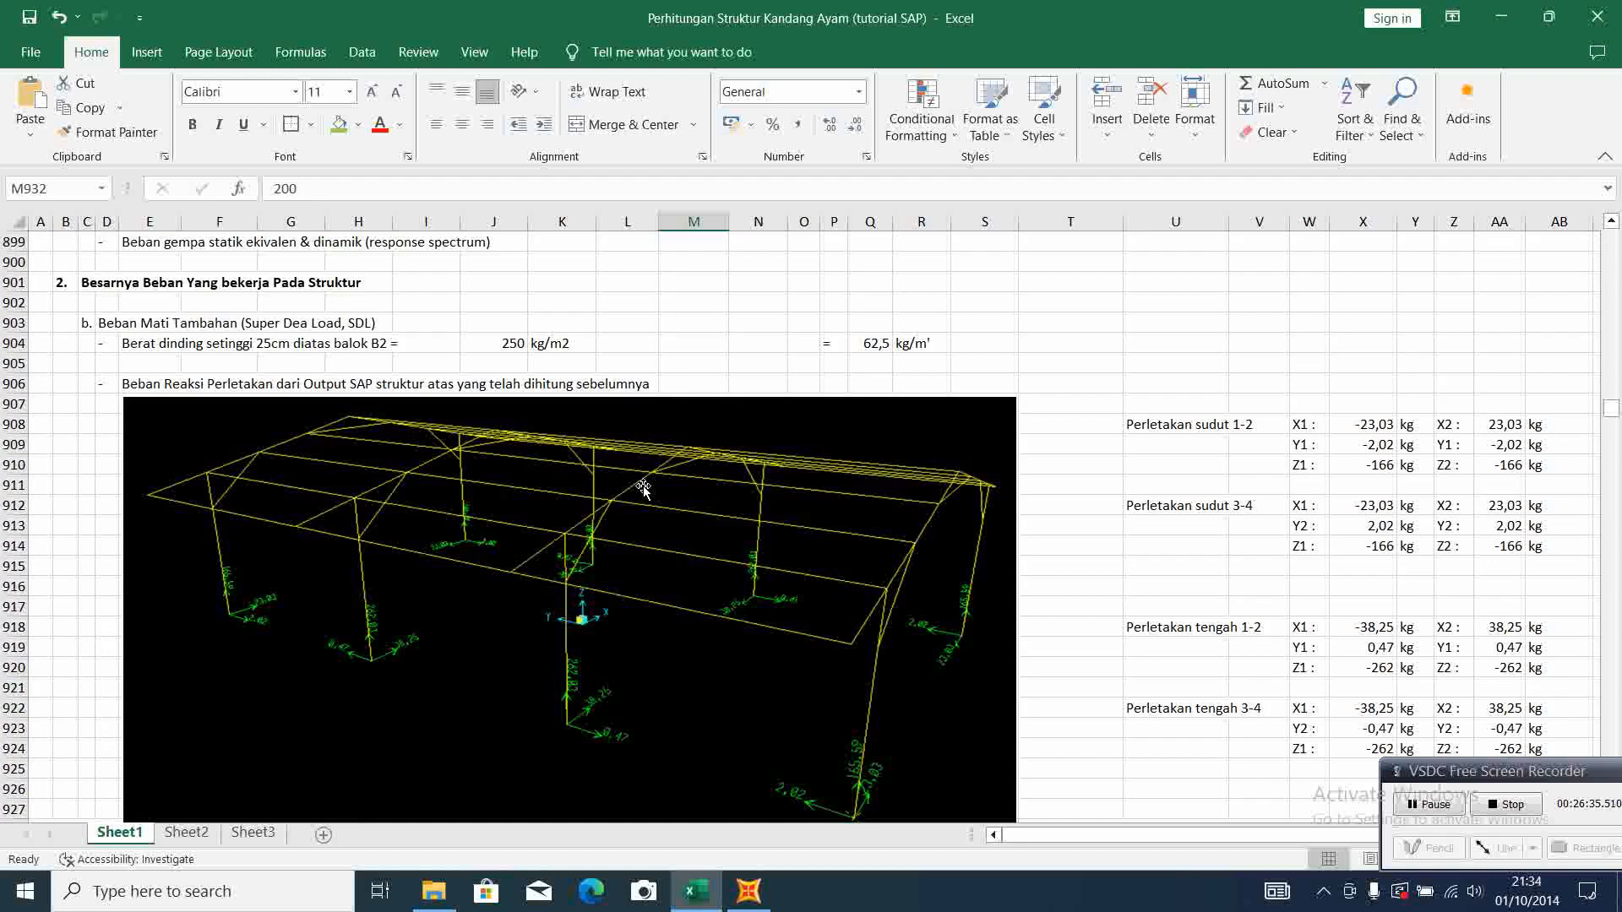
pyautogui.scroll(4, 643, 488)
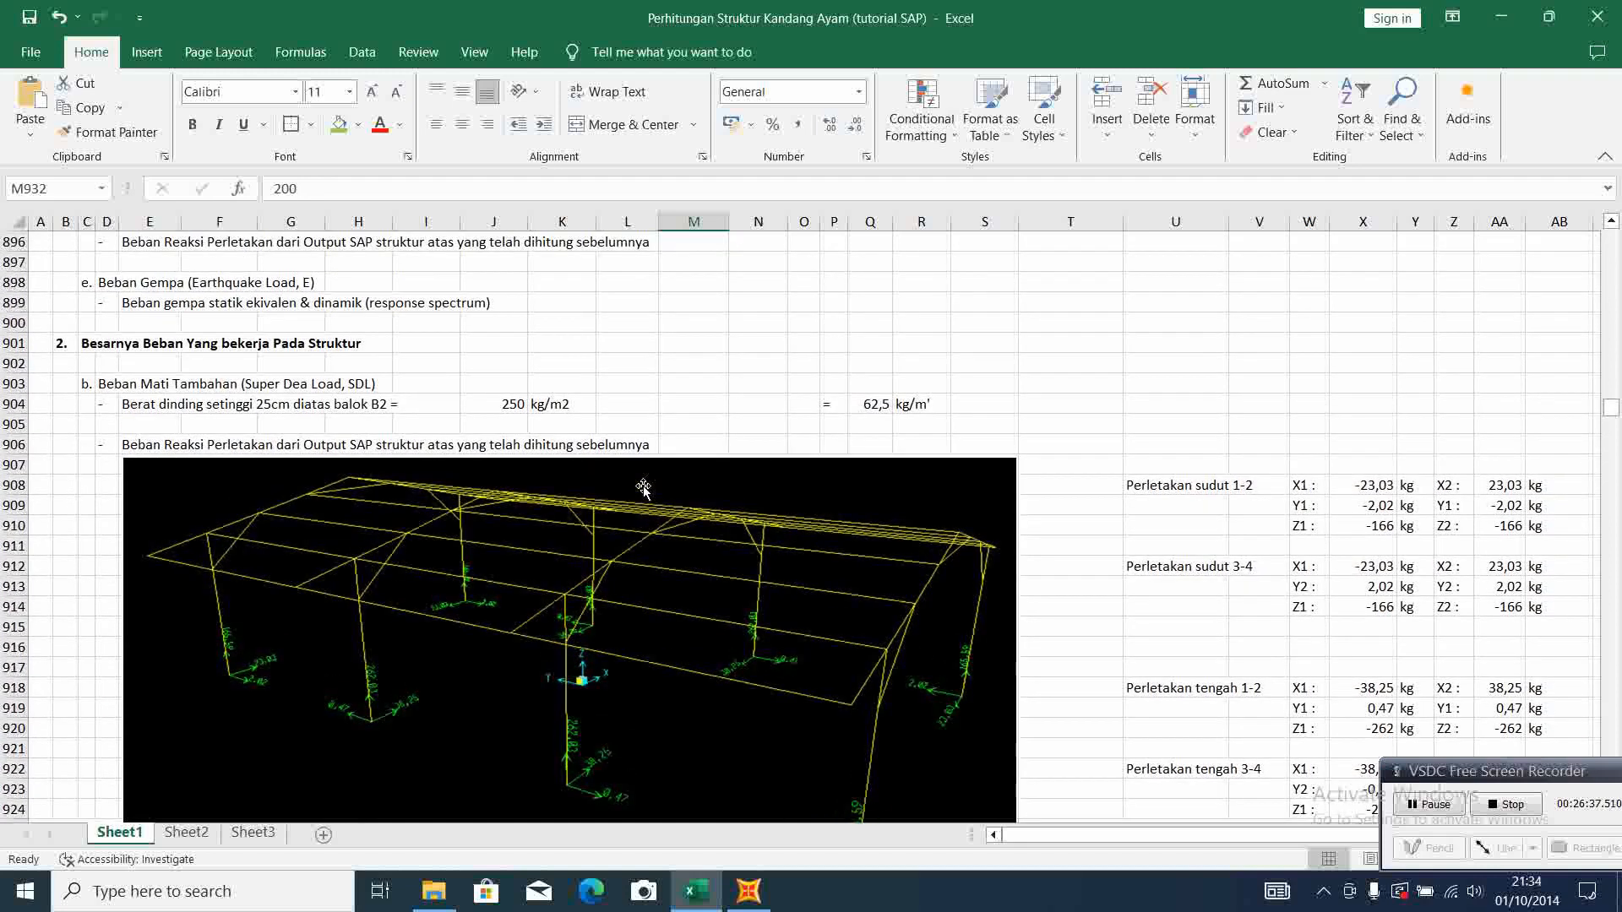
pyautogui.scroll(-2, 642, 485)
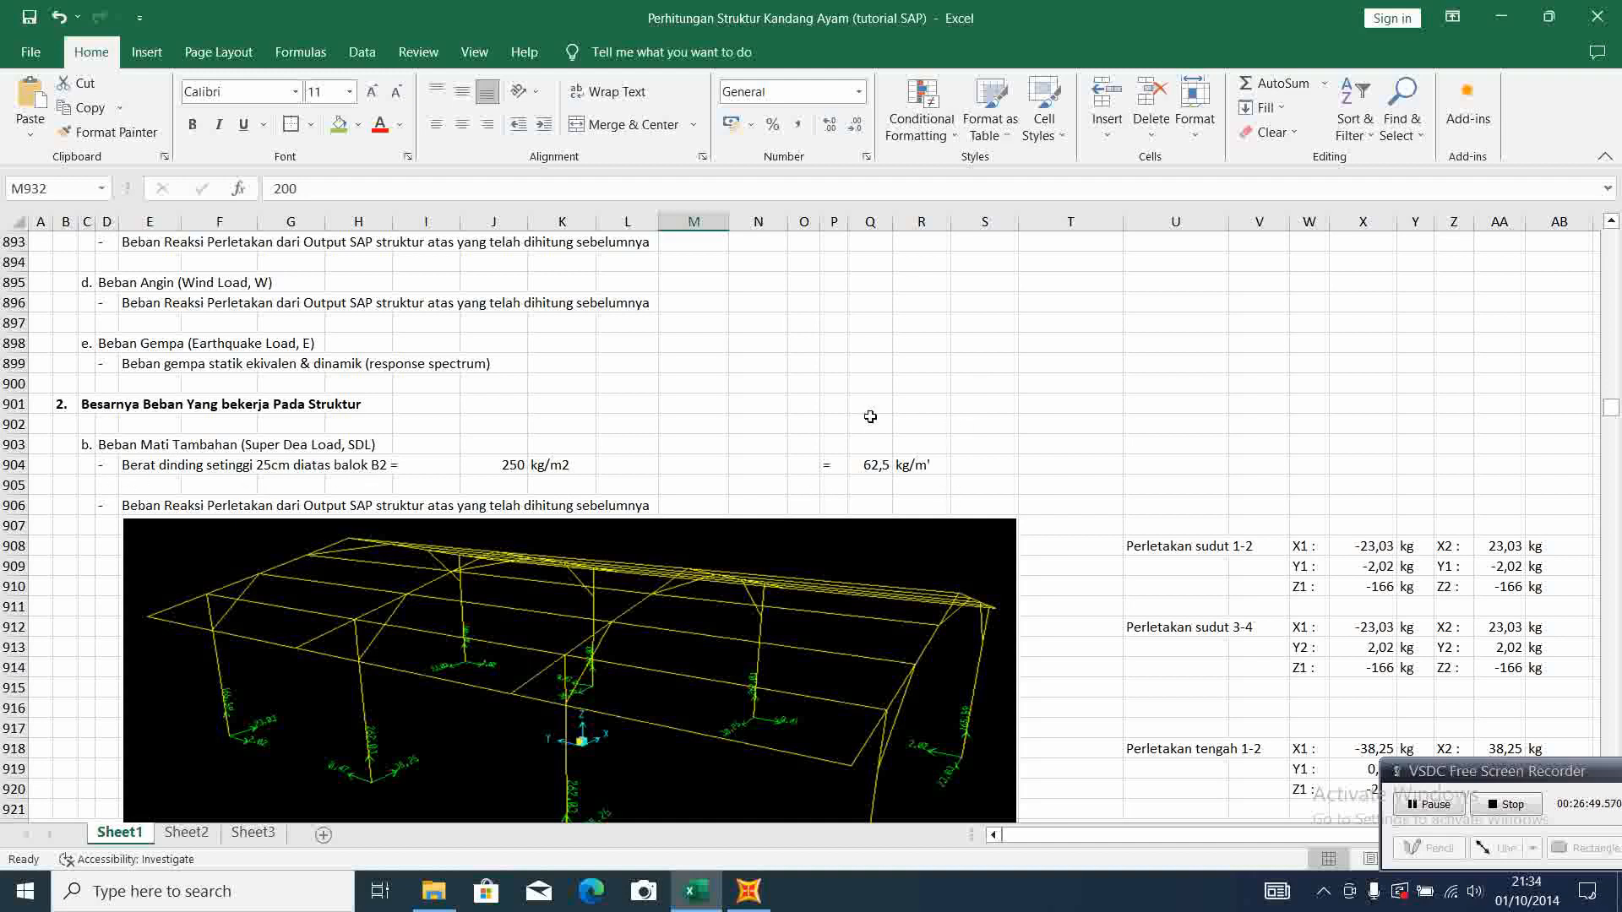
# Return to SAP2000, restore the undeformed shape in the 3-D view, and select the beams along grid lines A and F at Z=2,6
pyautogui.click(749, 891)
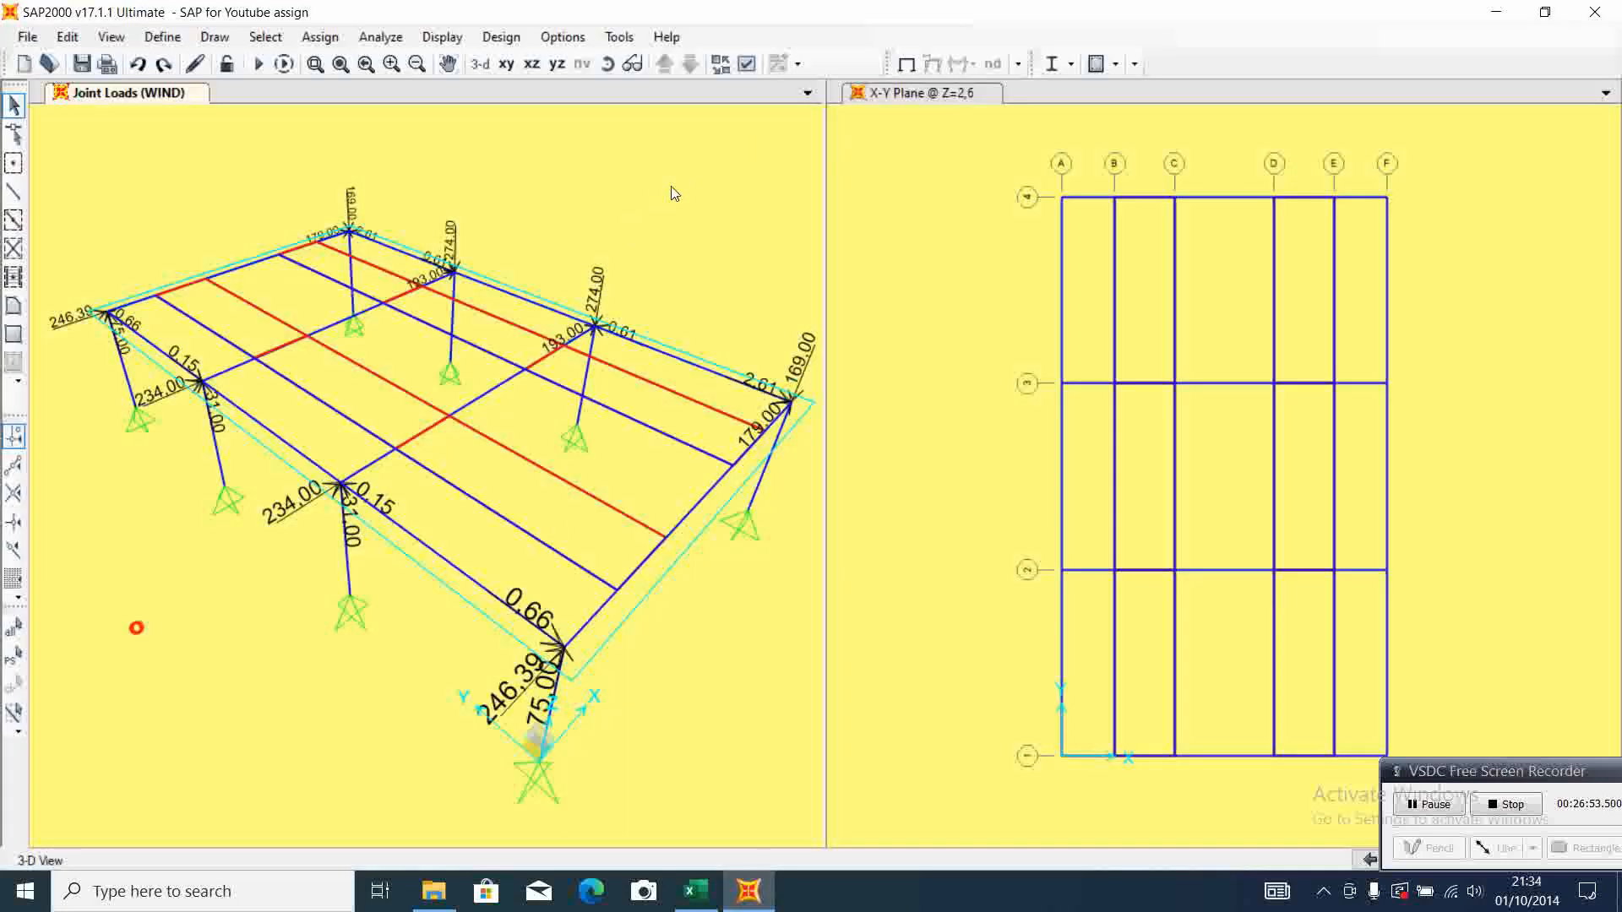
pyautogui.click(906, 63)
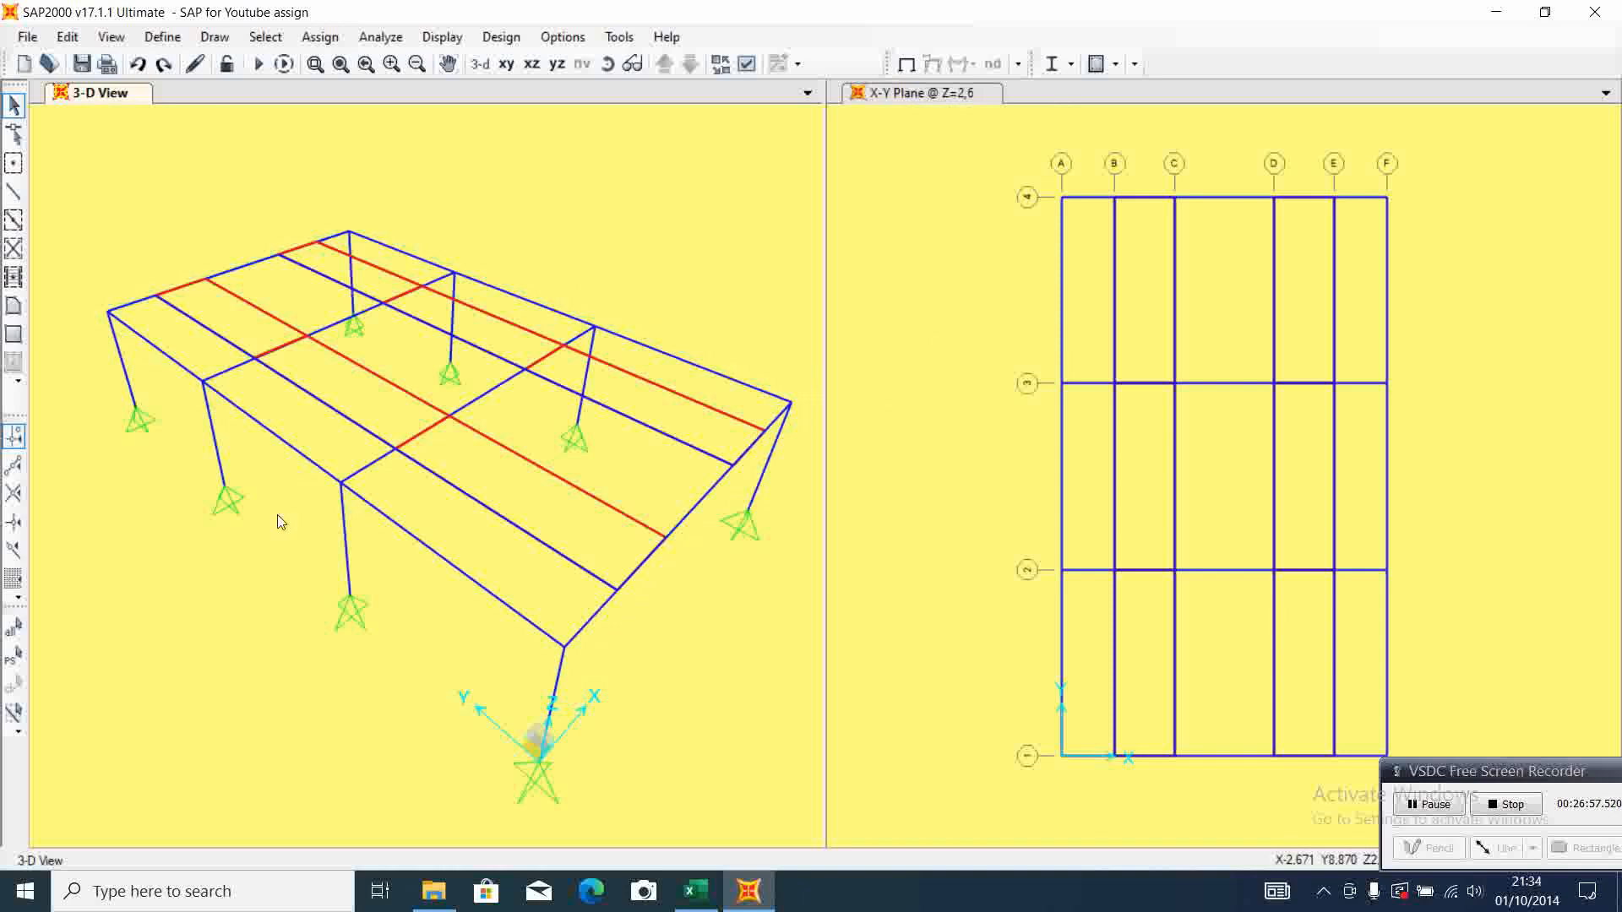
pyautogui.moveTo(1046, 172); pyautogui.dragTo(1102, 703)
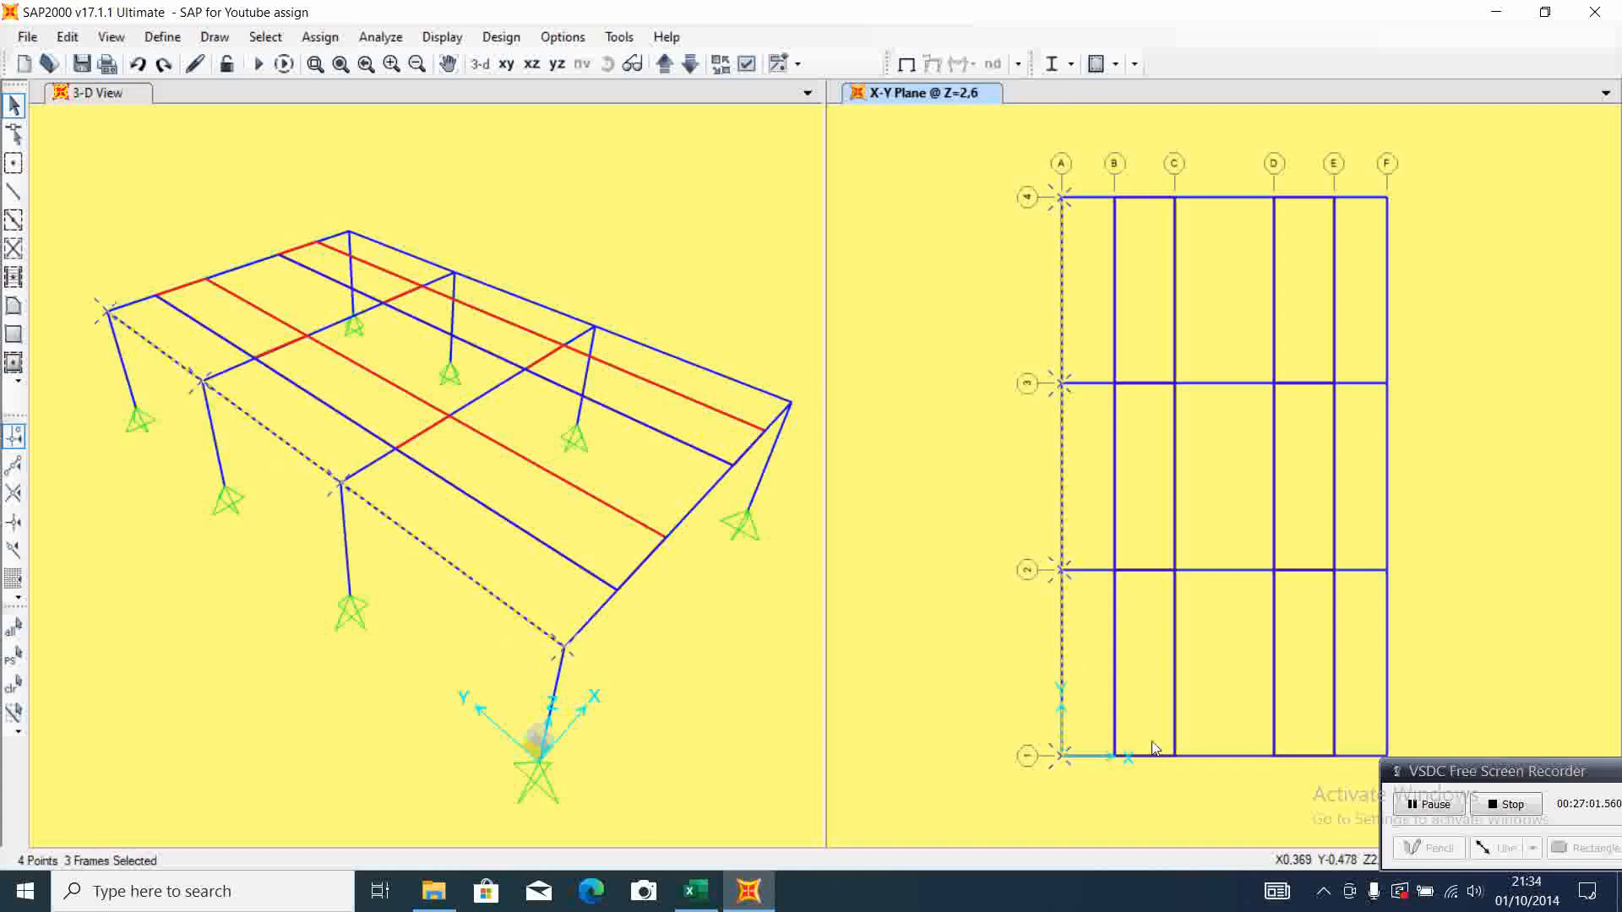
pyautogui.moveTo(1373, 199); pyautogui.dragTo(1402, 767)
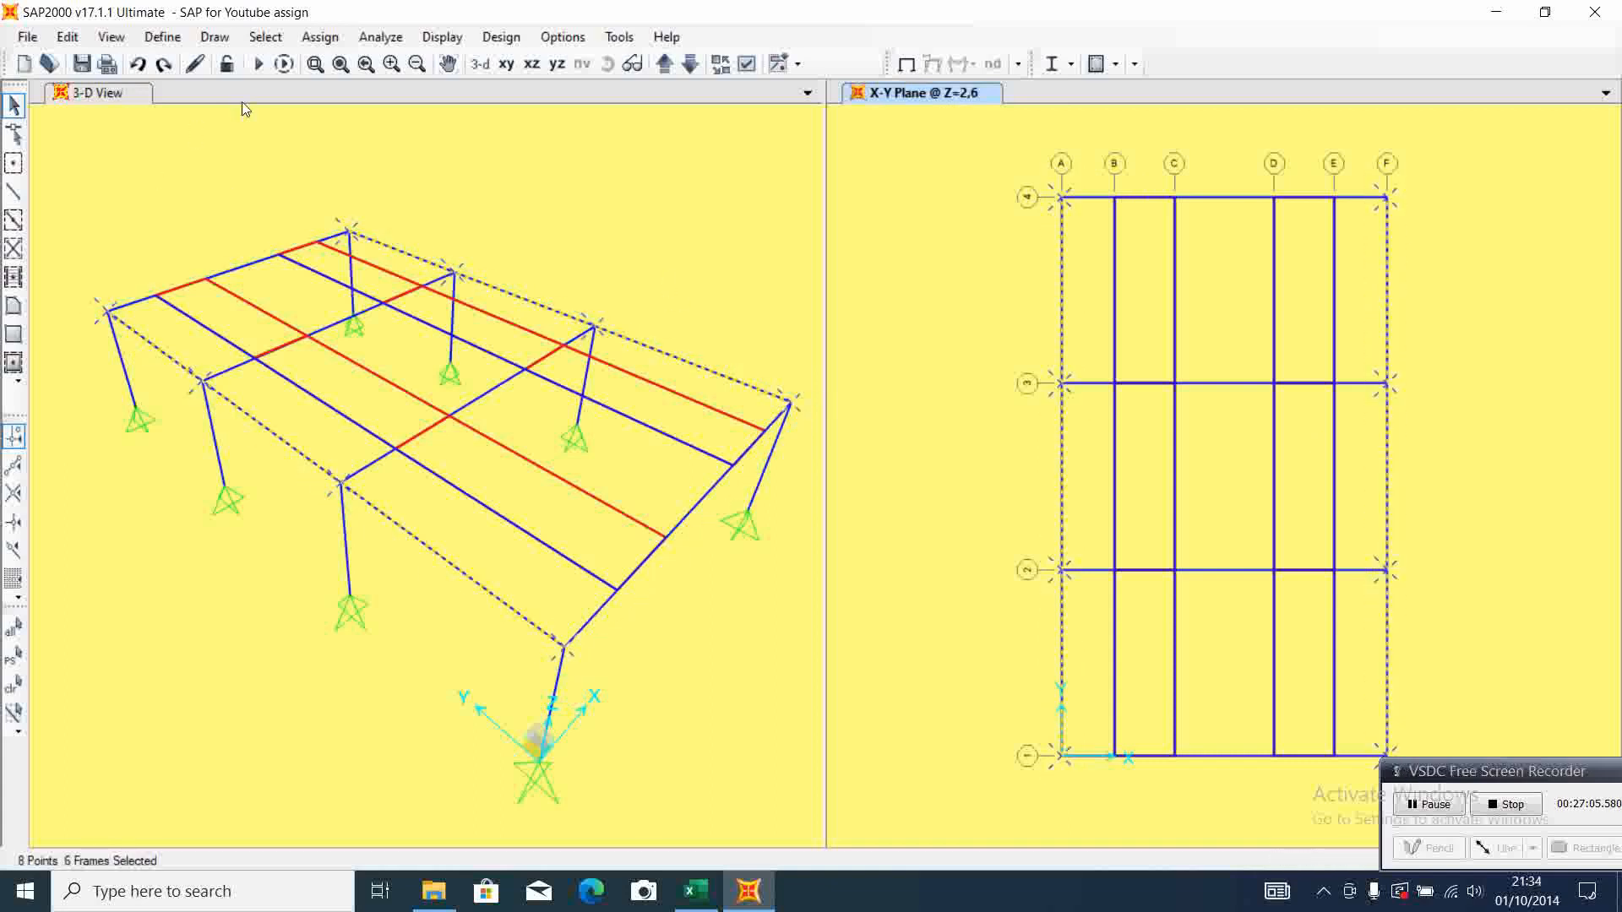
# Assign a uniform SDL distributed load of 62,5 in the gravity direction to the selected beams, checking the value against Excel
pyautogui.click(332, 40)
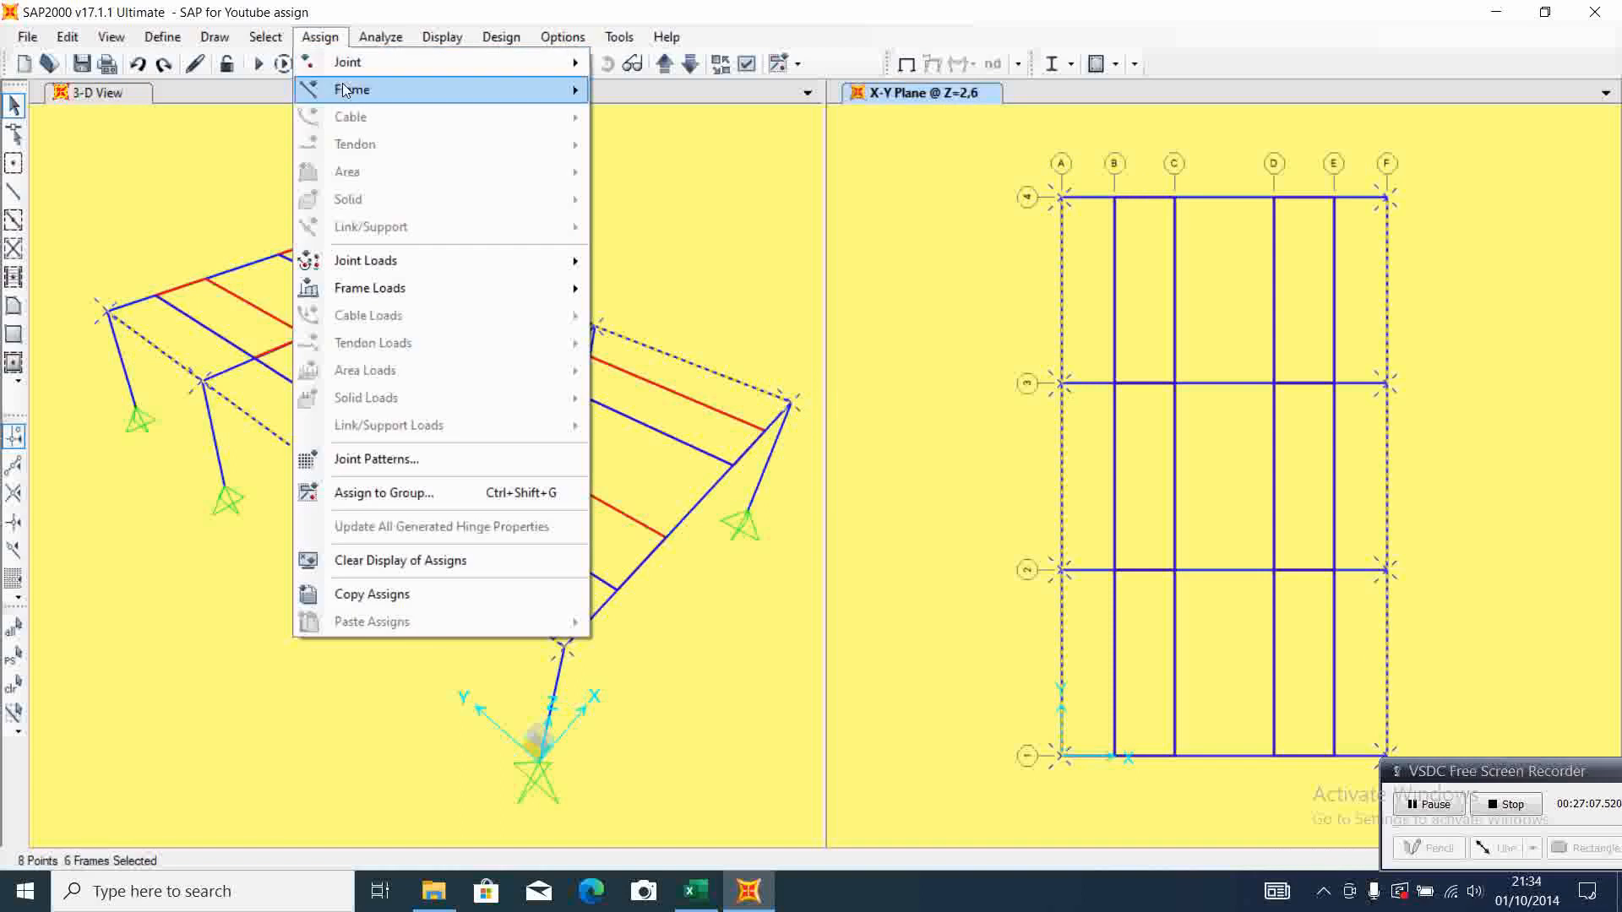
pyautogui.moveTo(440, 293)
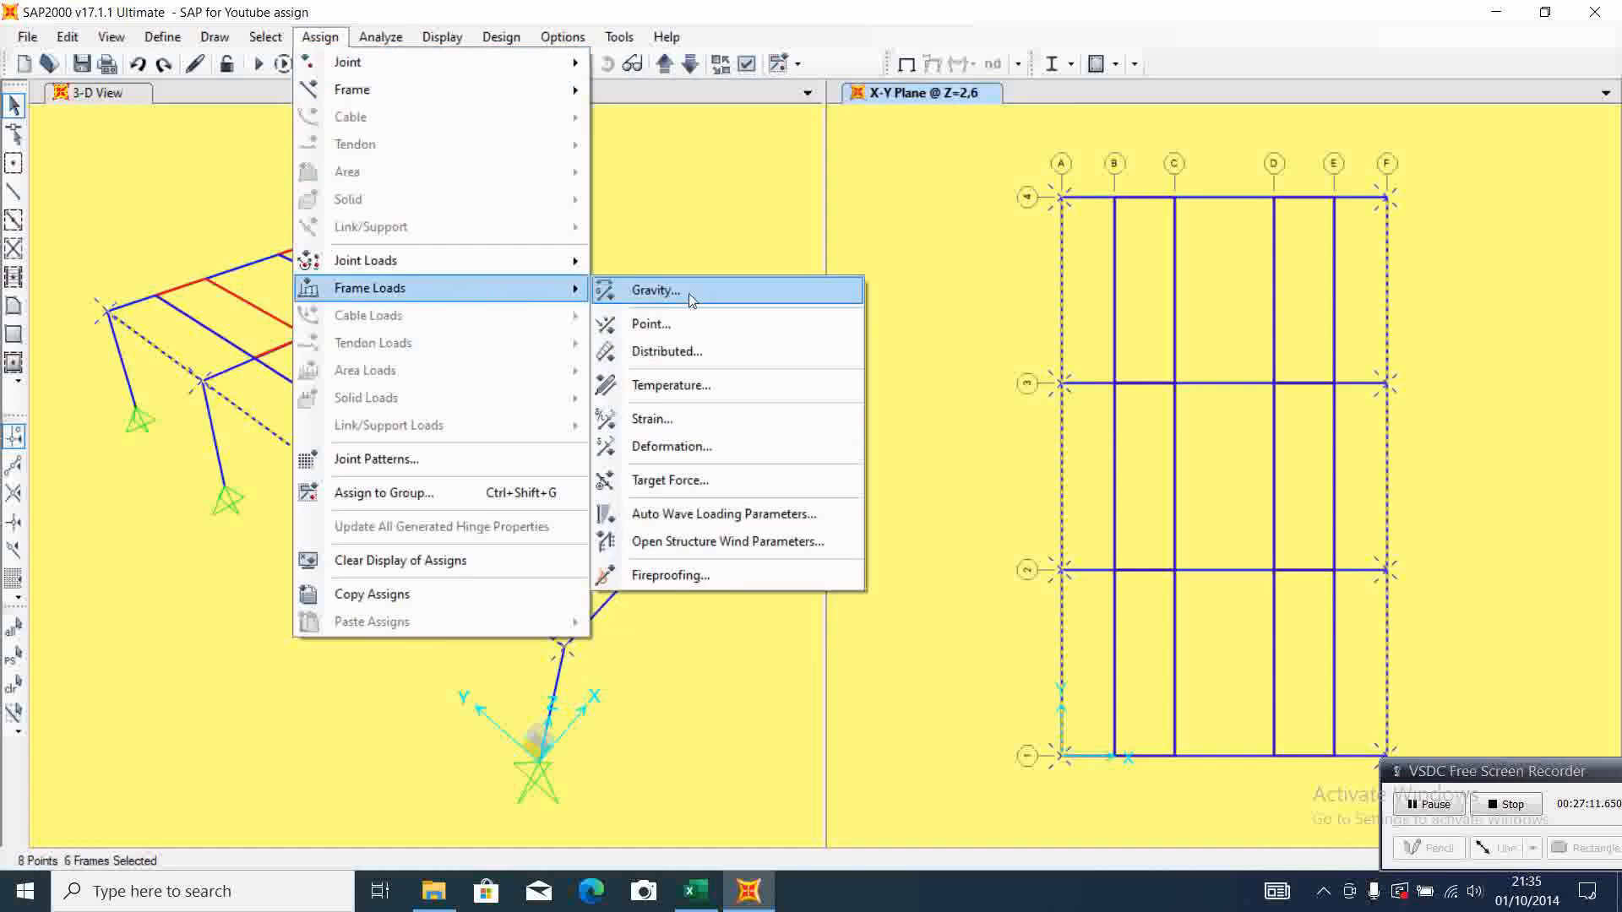
pyautogui.click(698, 351)
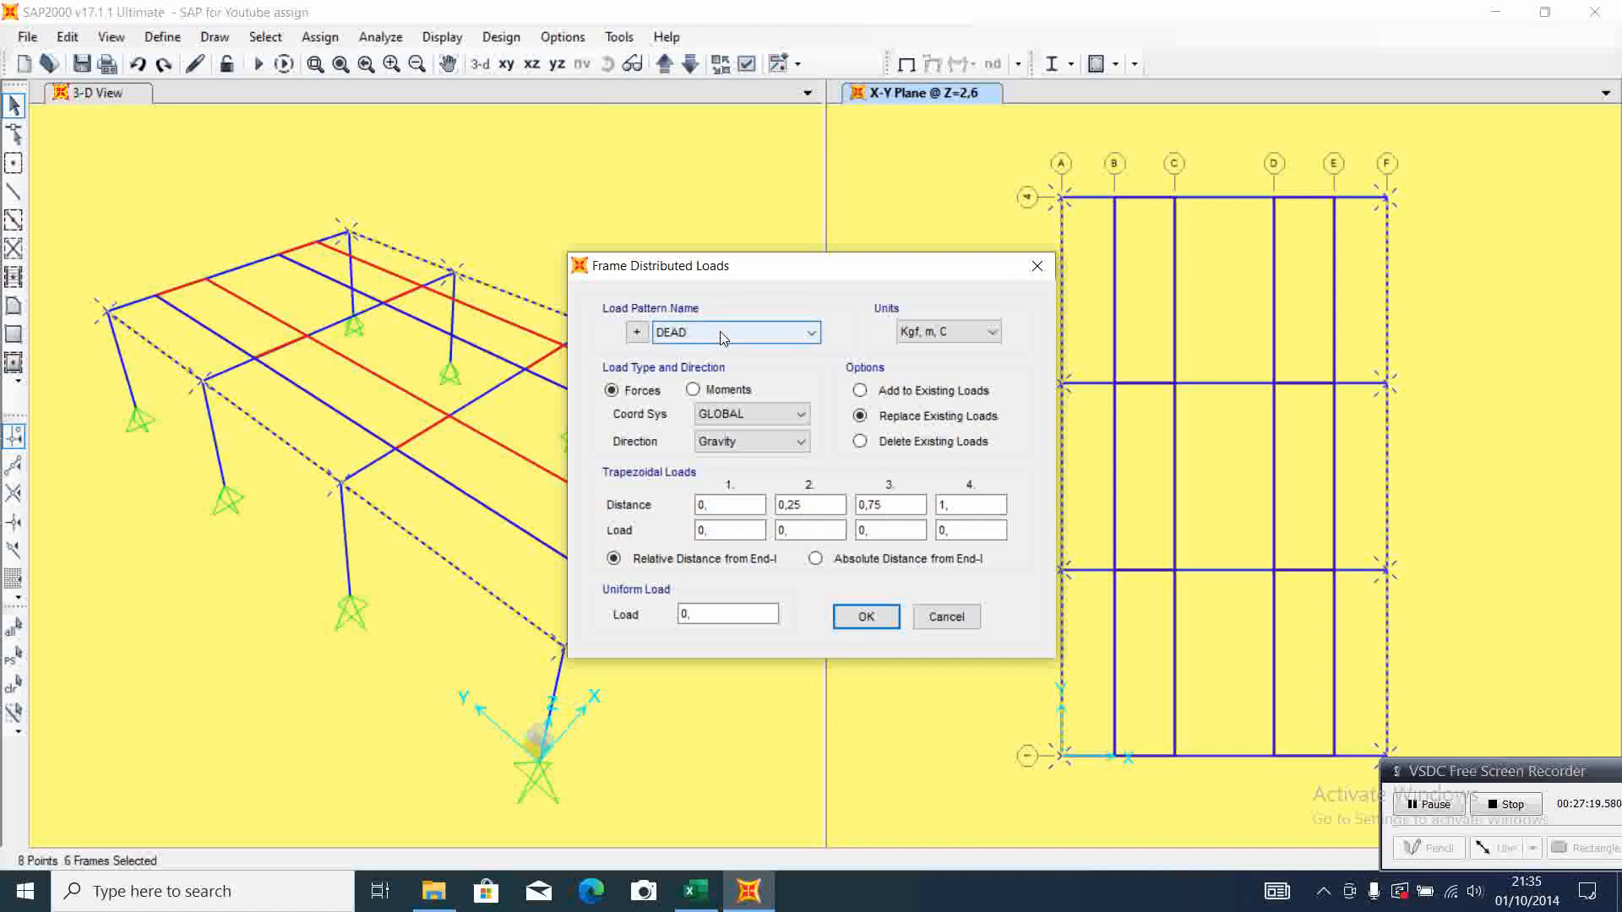
pyautogui.click(814, 338)
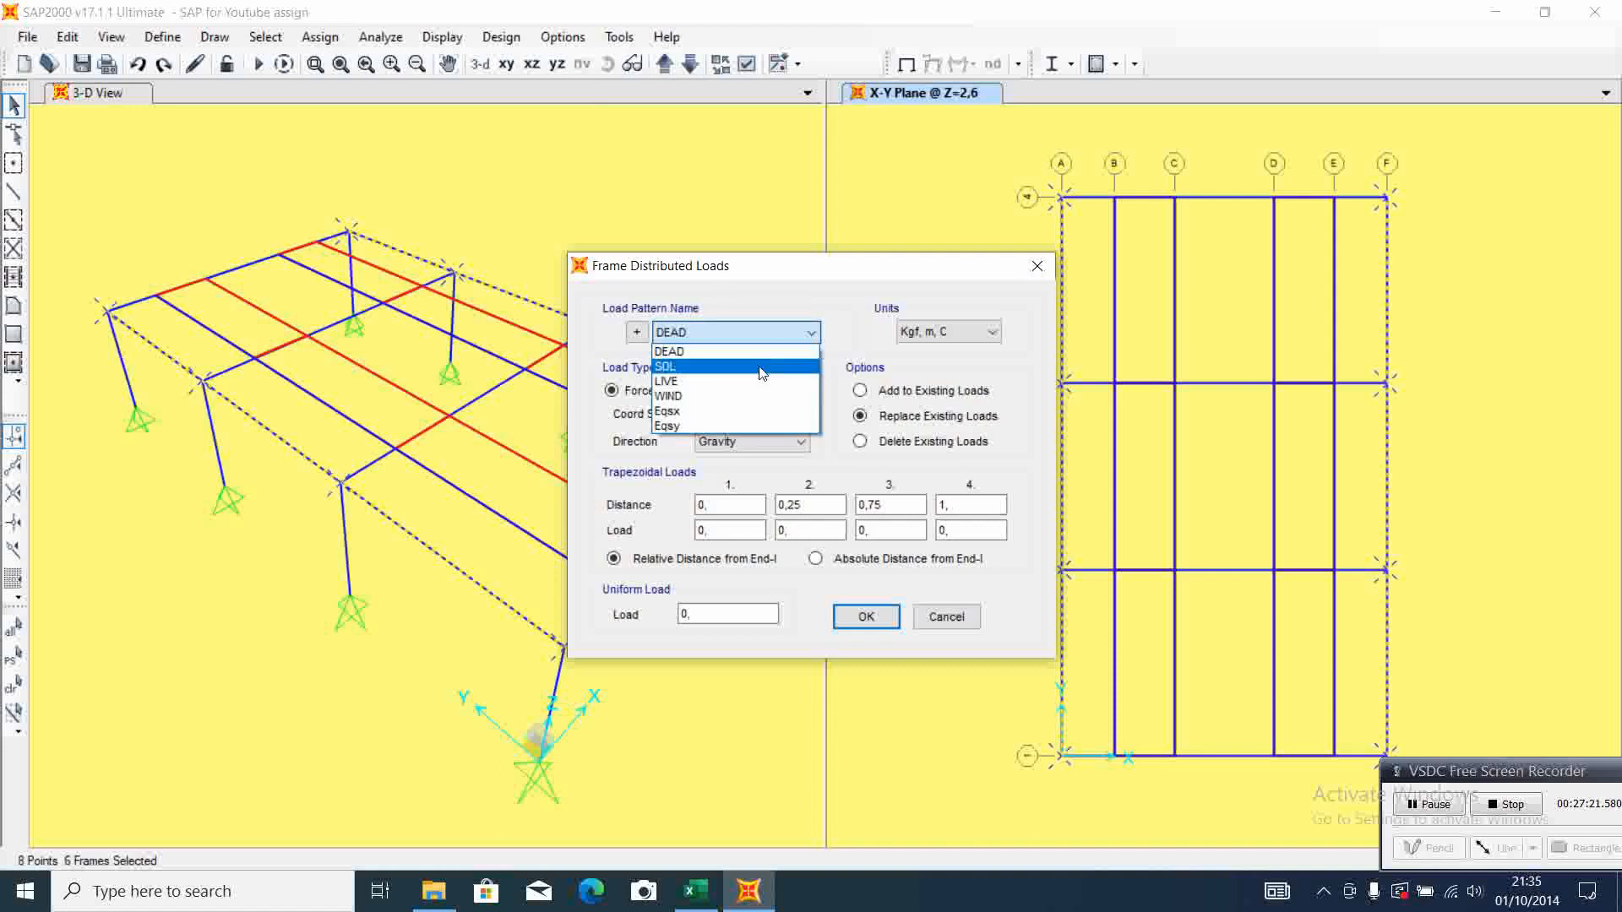
pyautogui.click(759, 365)
pyautogui.click(715, 616)
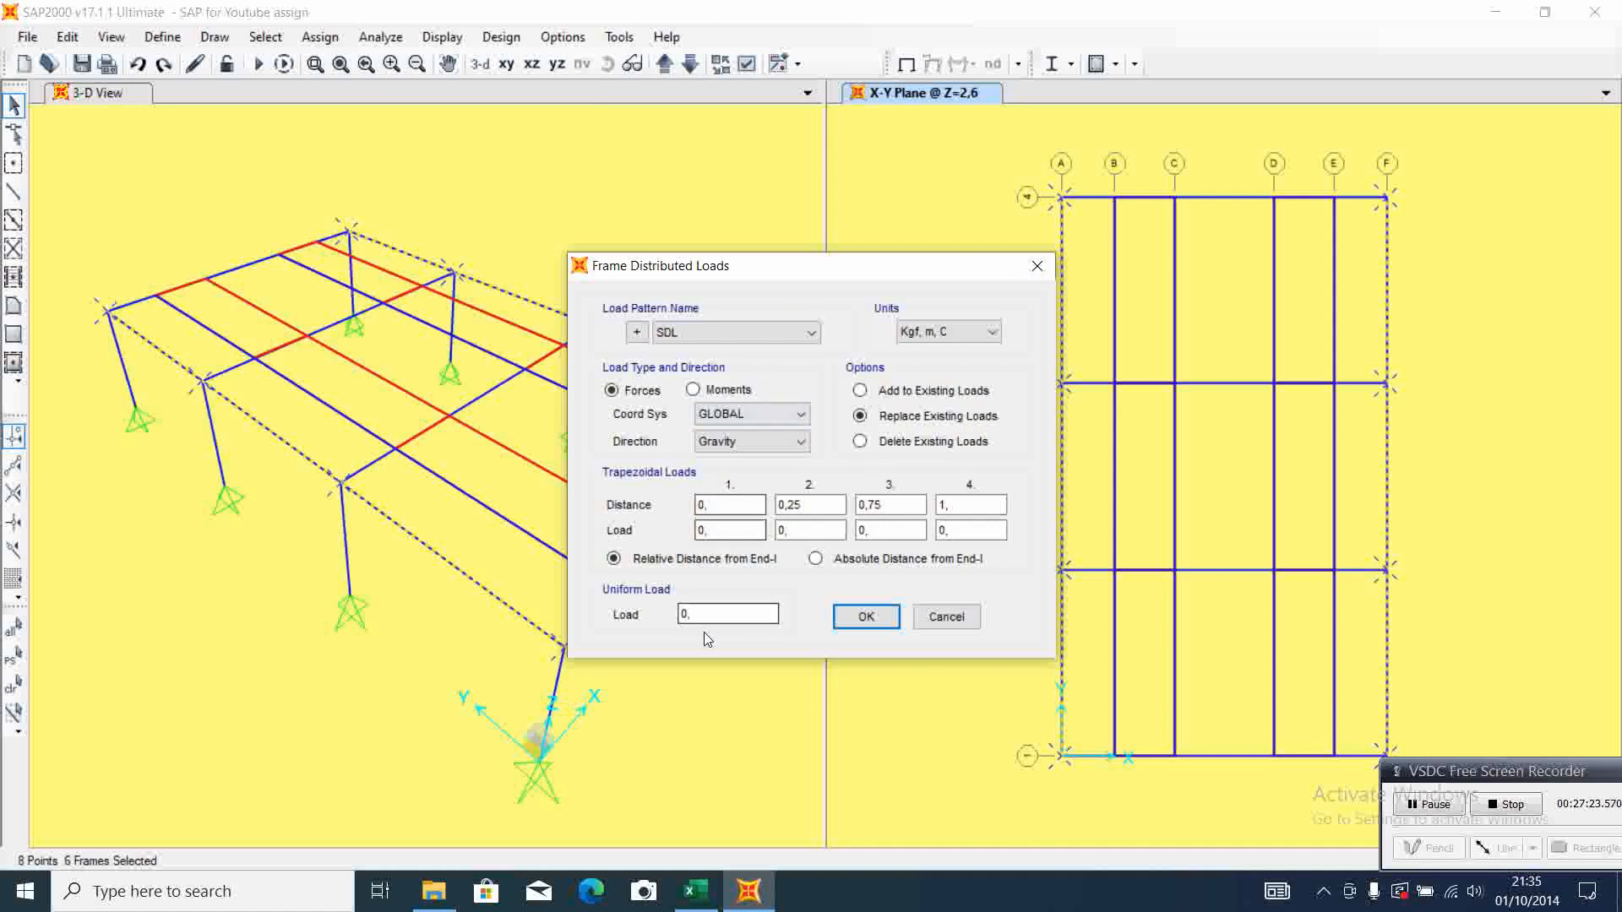
pyautogui.moveTo(715, 616); pyautogui.dragTo(611, 609)
pyautogui.write('62')
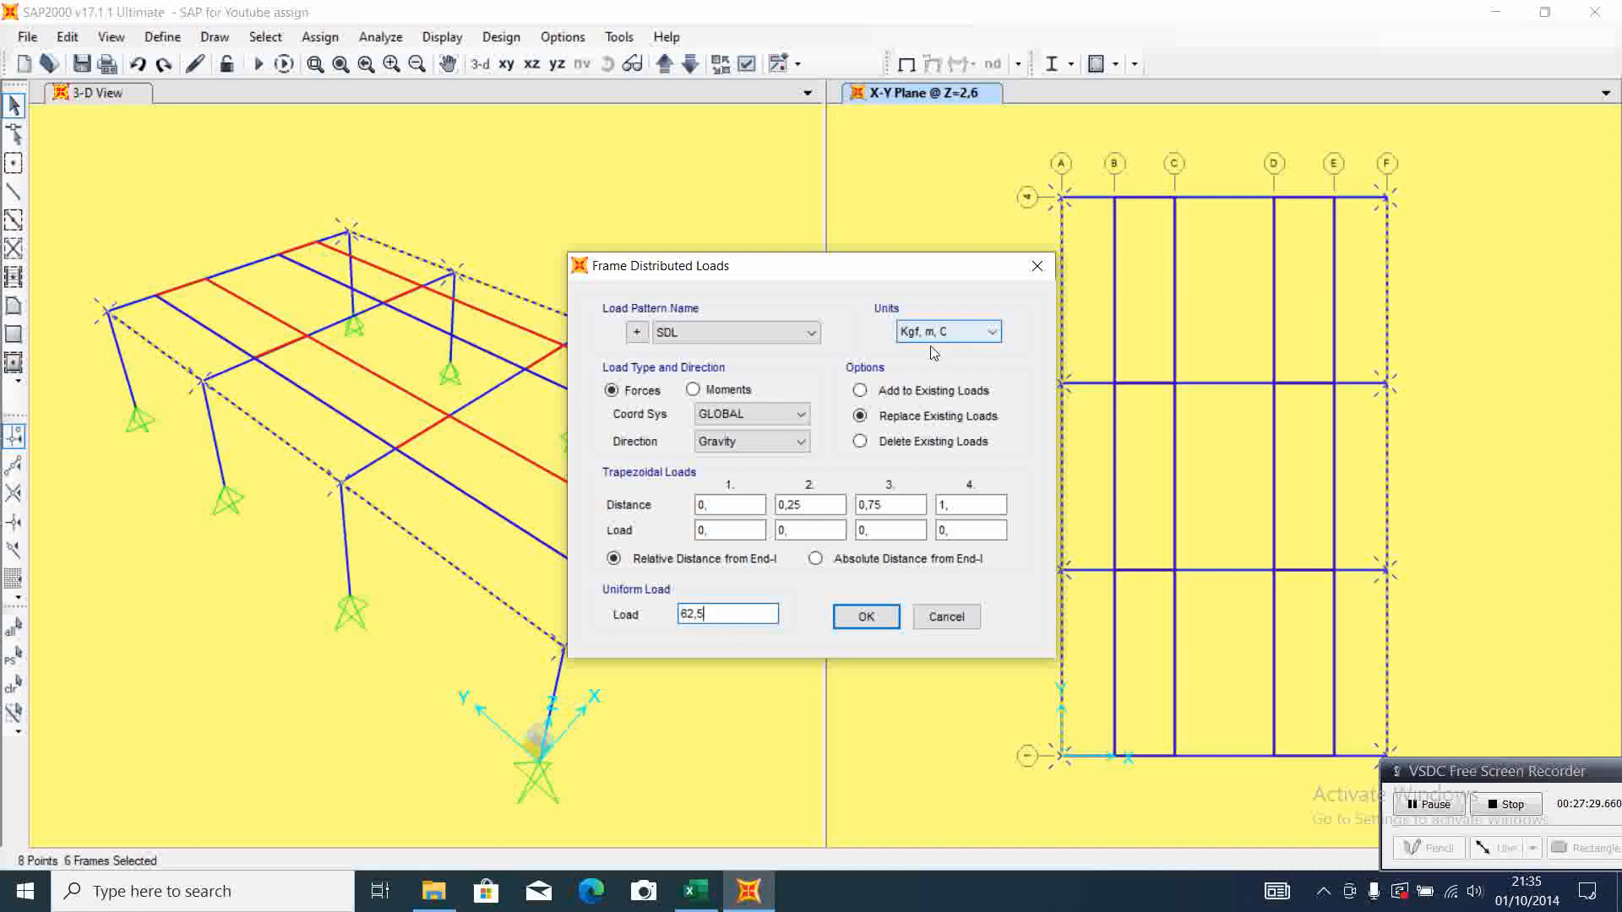
pyautogui.click(695, 891)
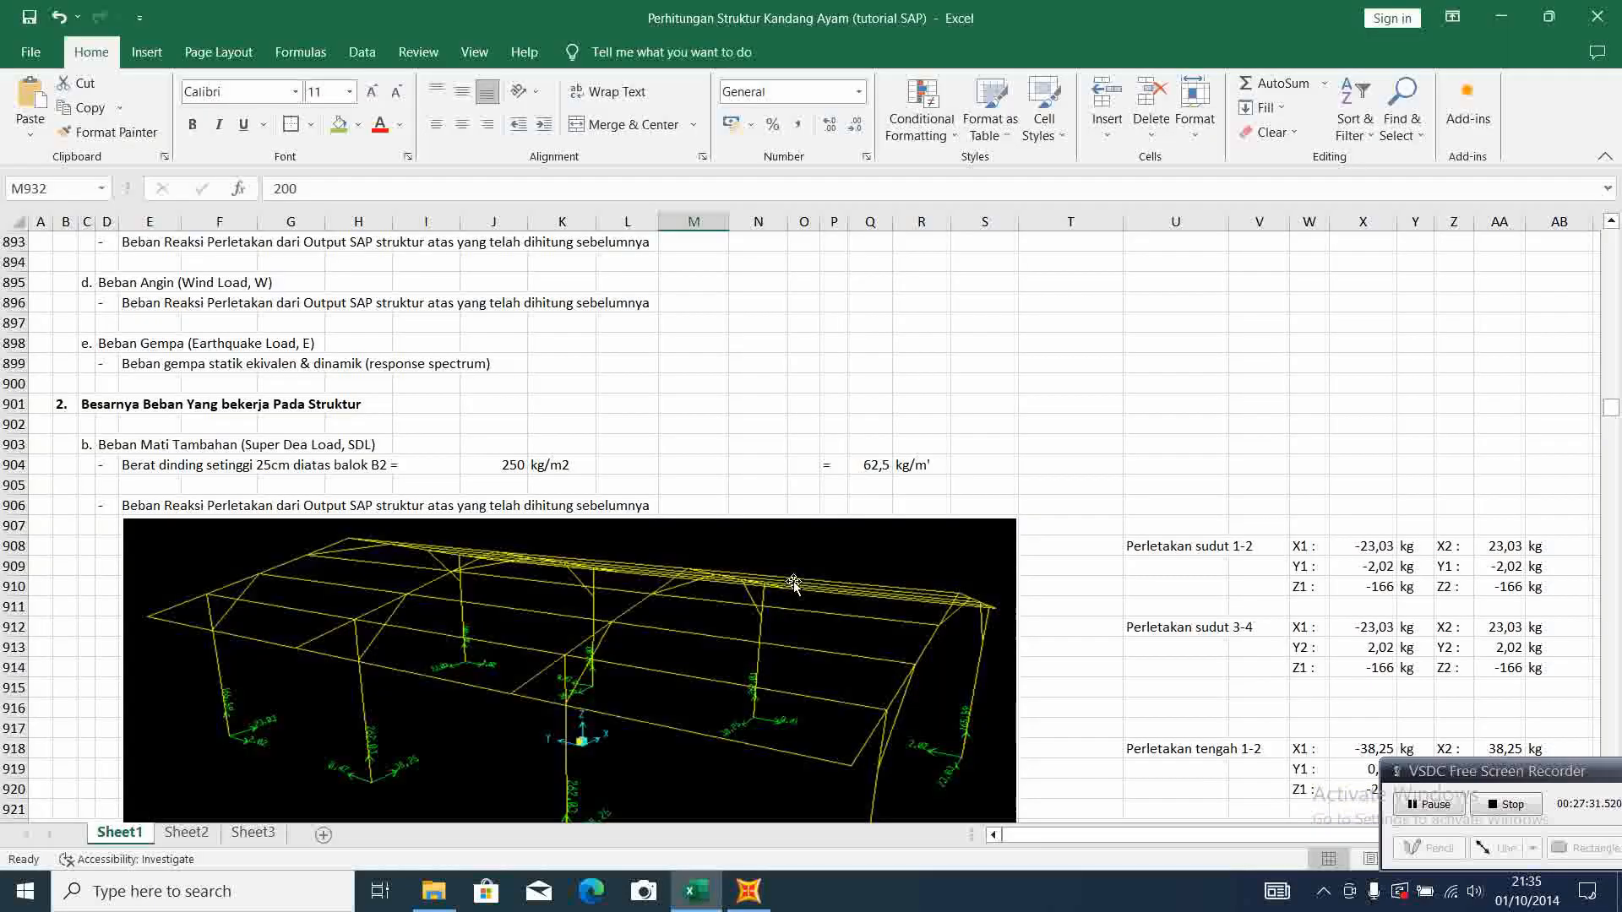
pyautogui.click(749, 891)
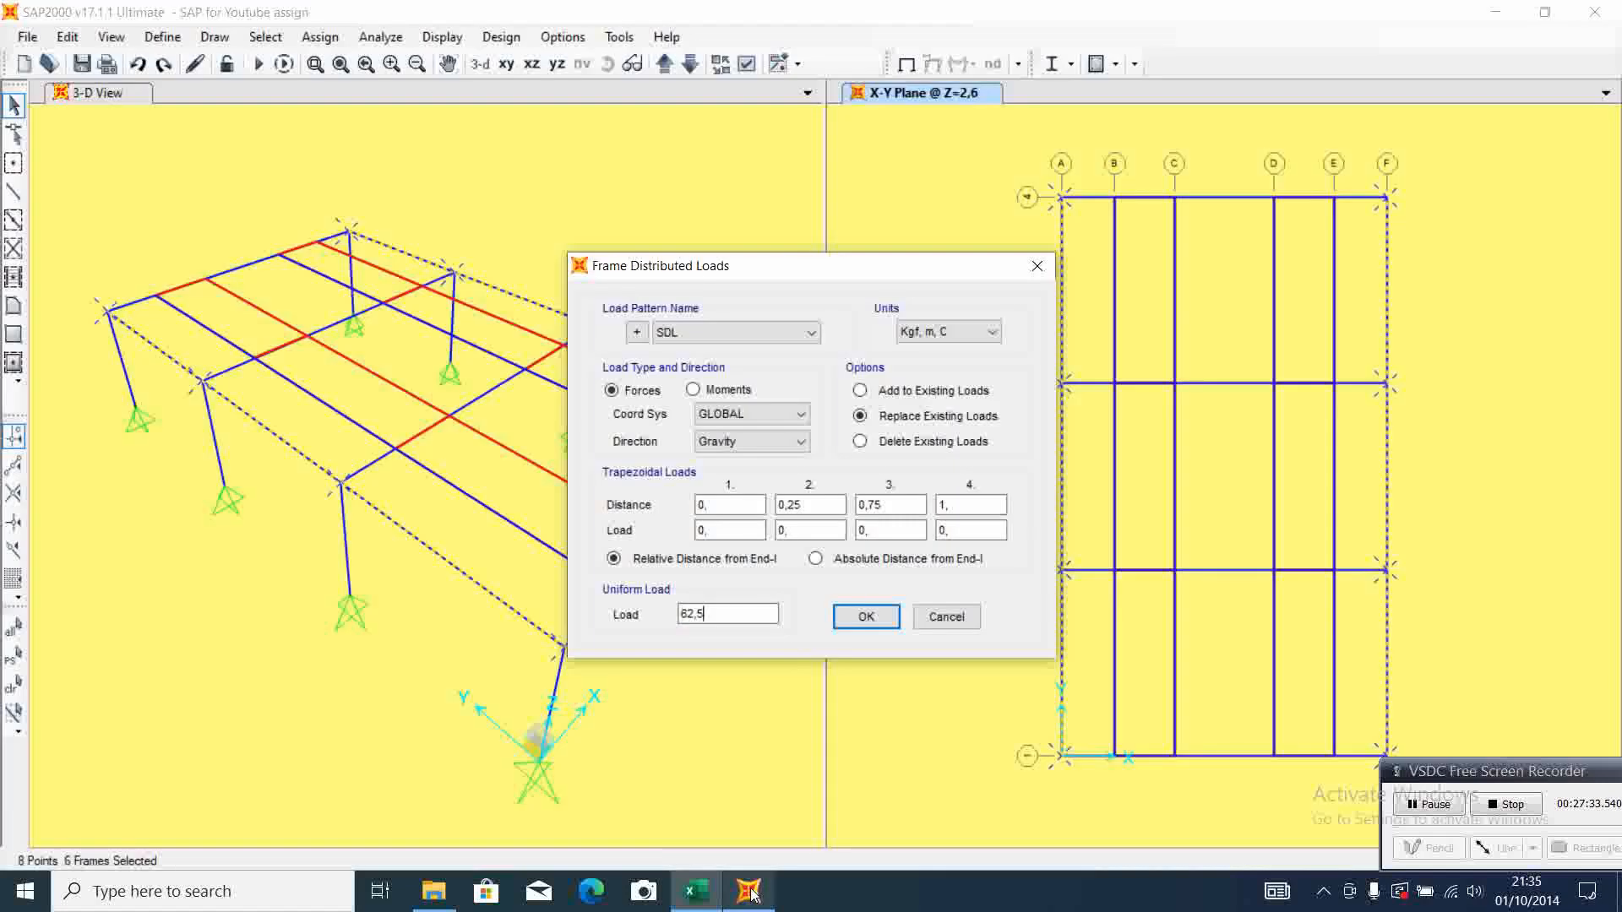
pyautogui.click(865, 617)
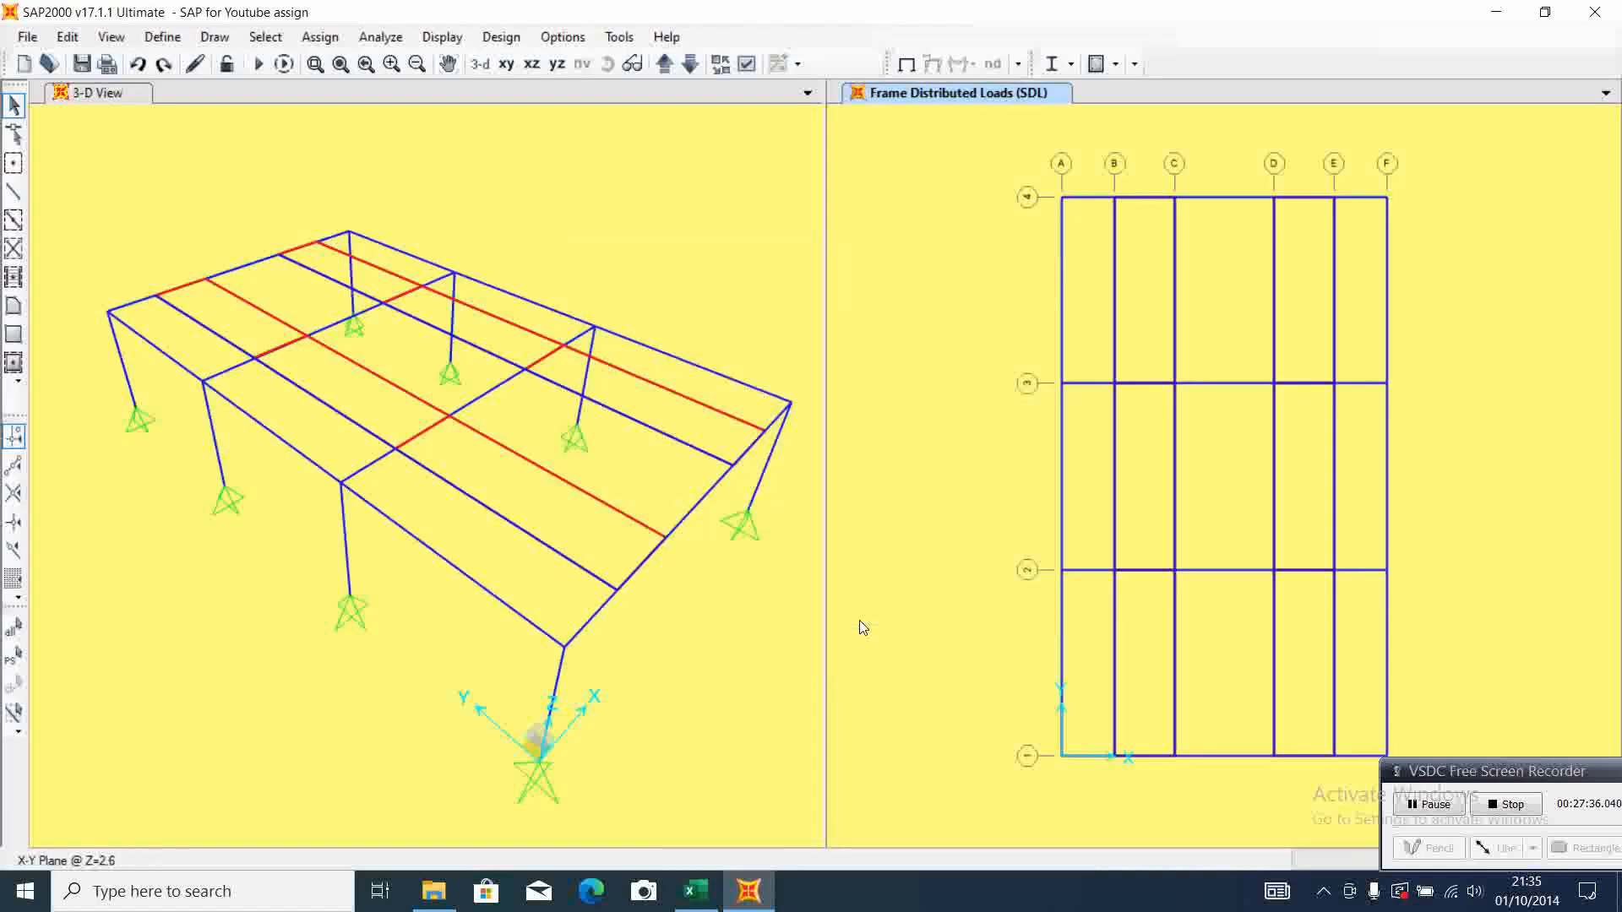
# Show the SDL frame span loads with joint loads and loading values in the 3-D view
pyautogui.click(685, 252)
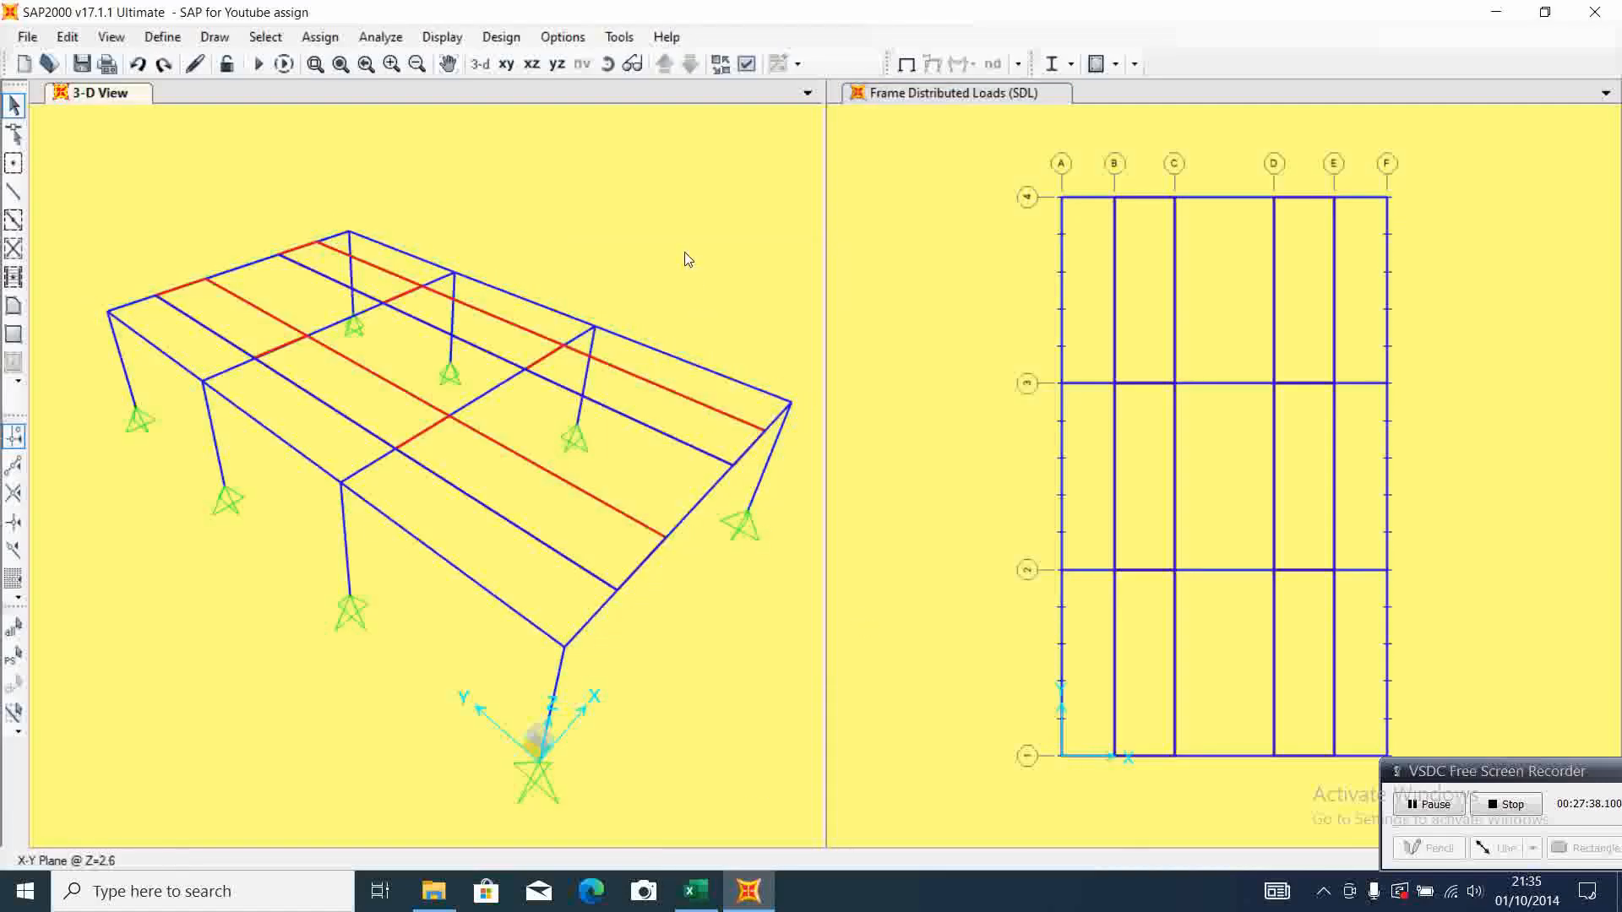
pyautogui.click(454, 46)
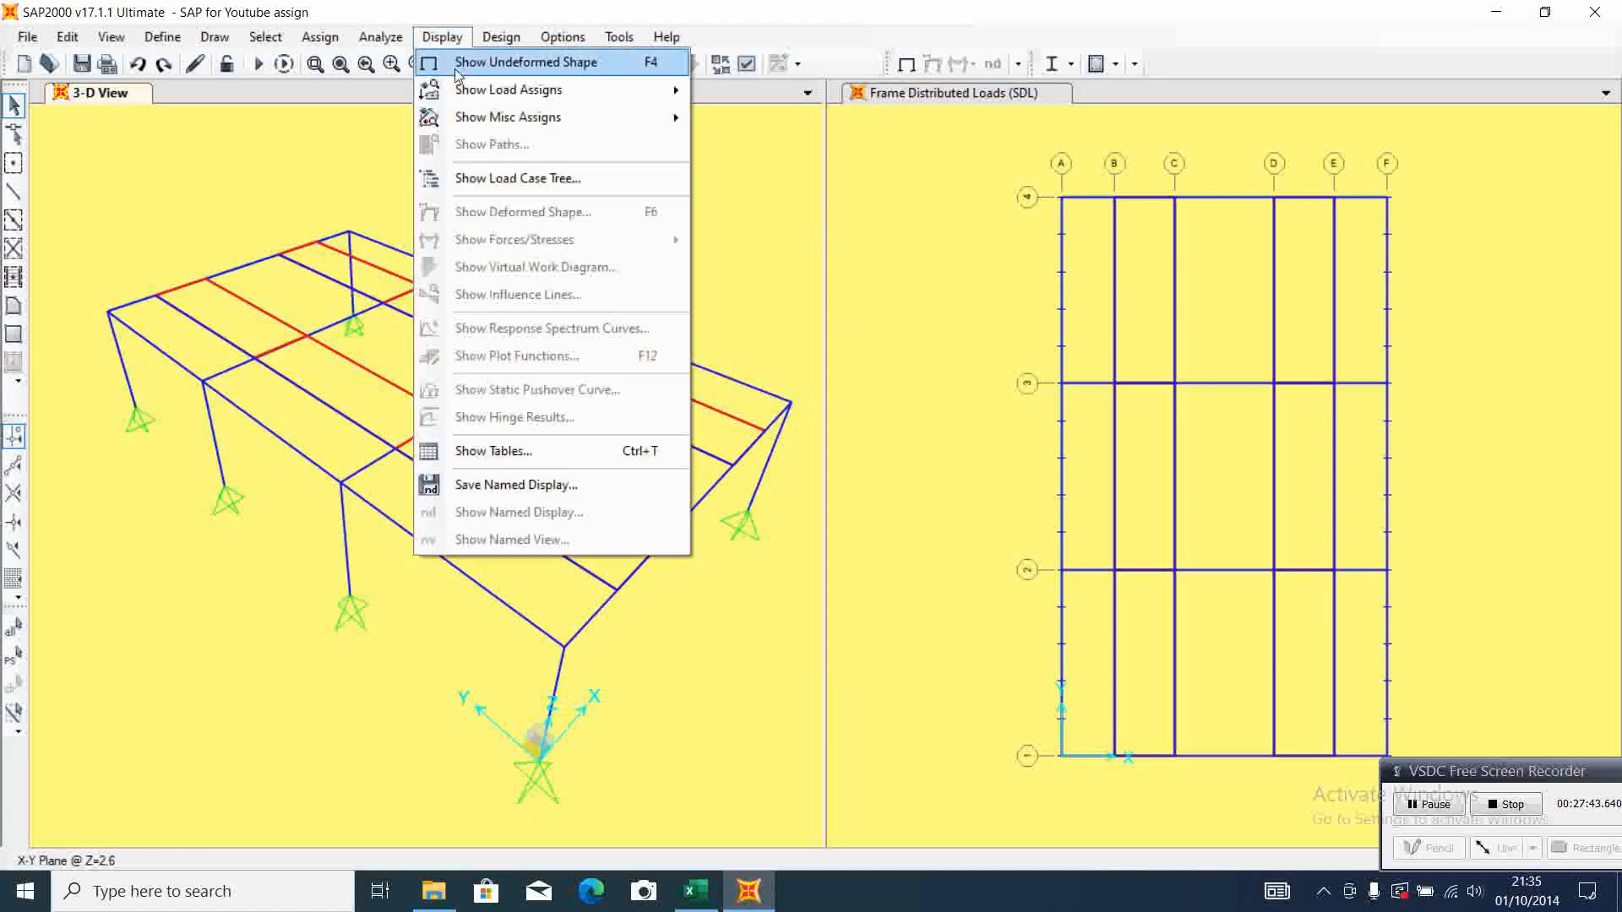
pyautogui.moveTo(466, 91)
pyautogui.click(785, 123)
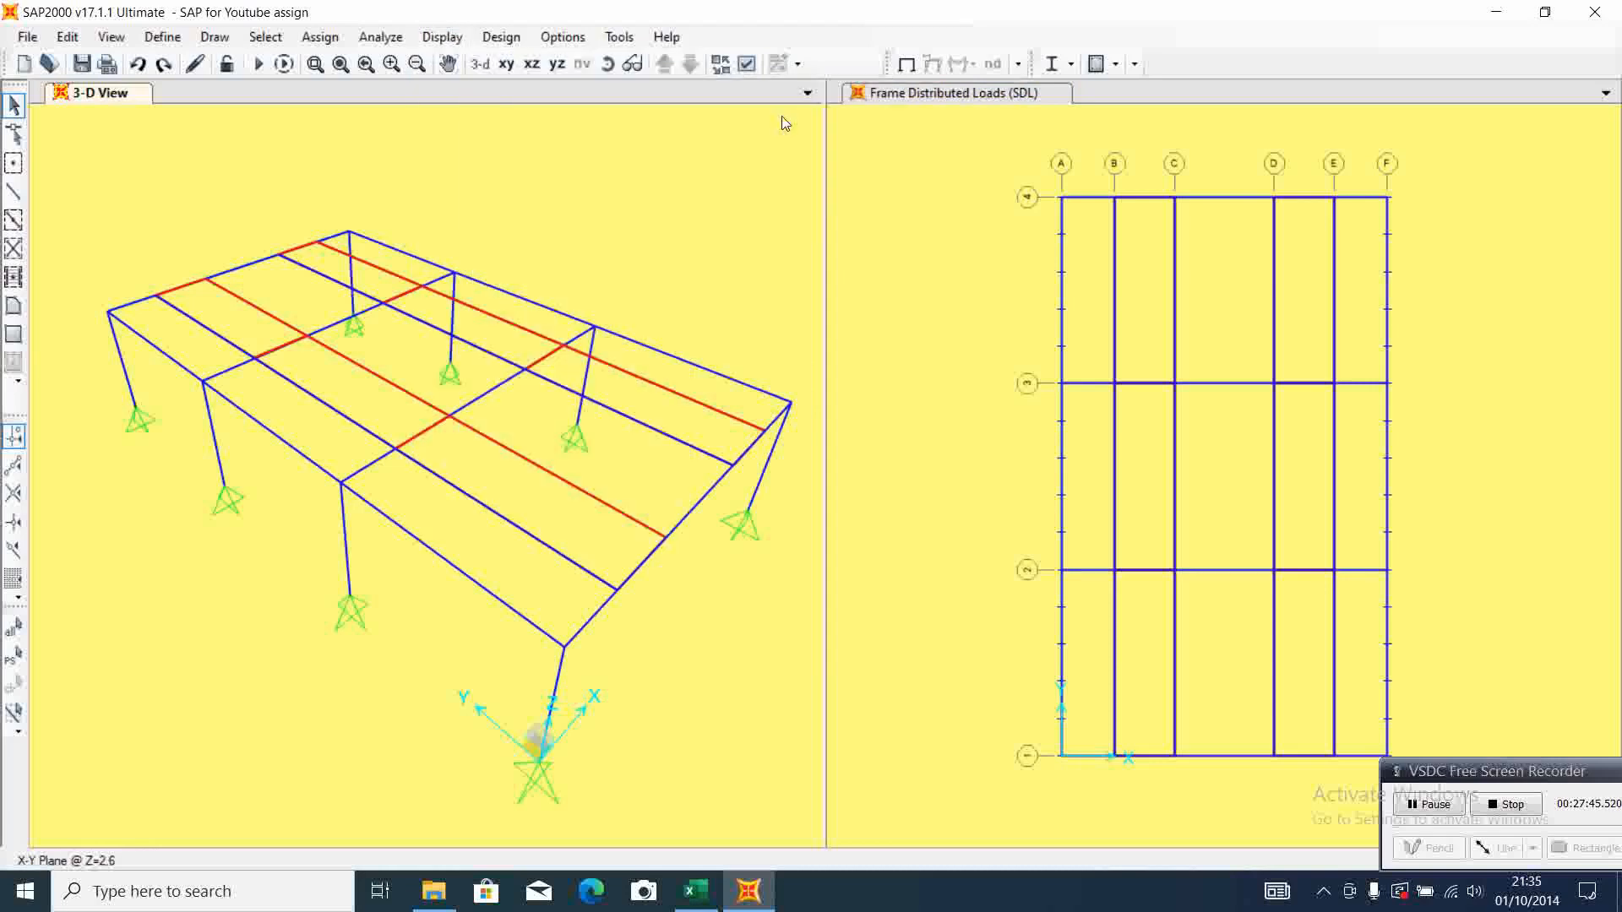
pyautogui.click(946, 254)
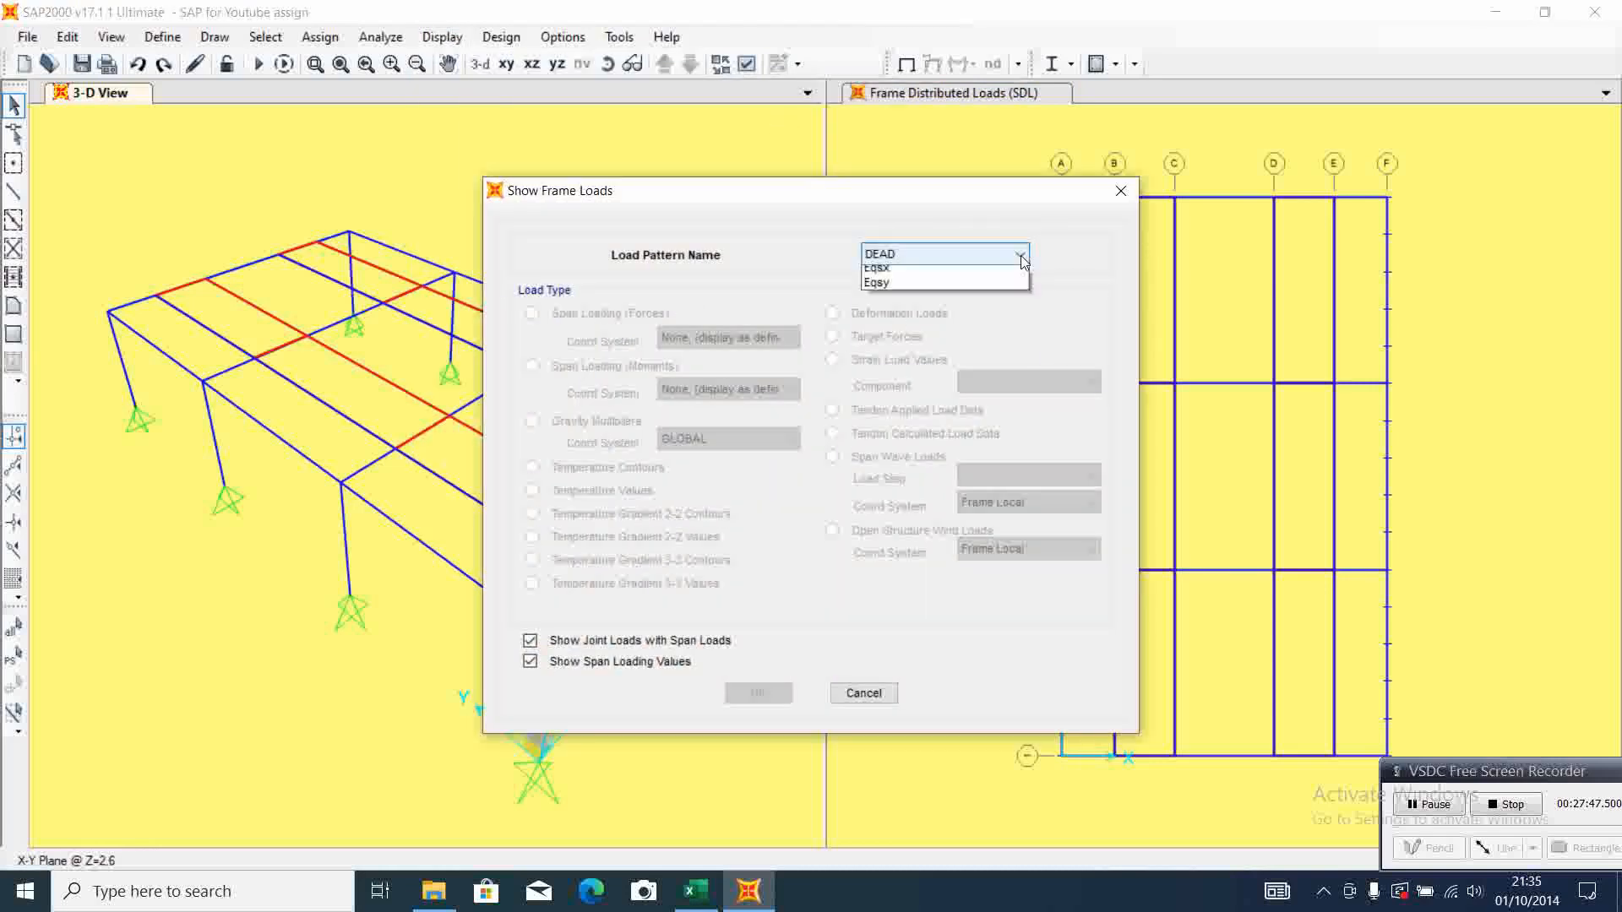
pyautogui.click(974, 291)
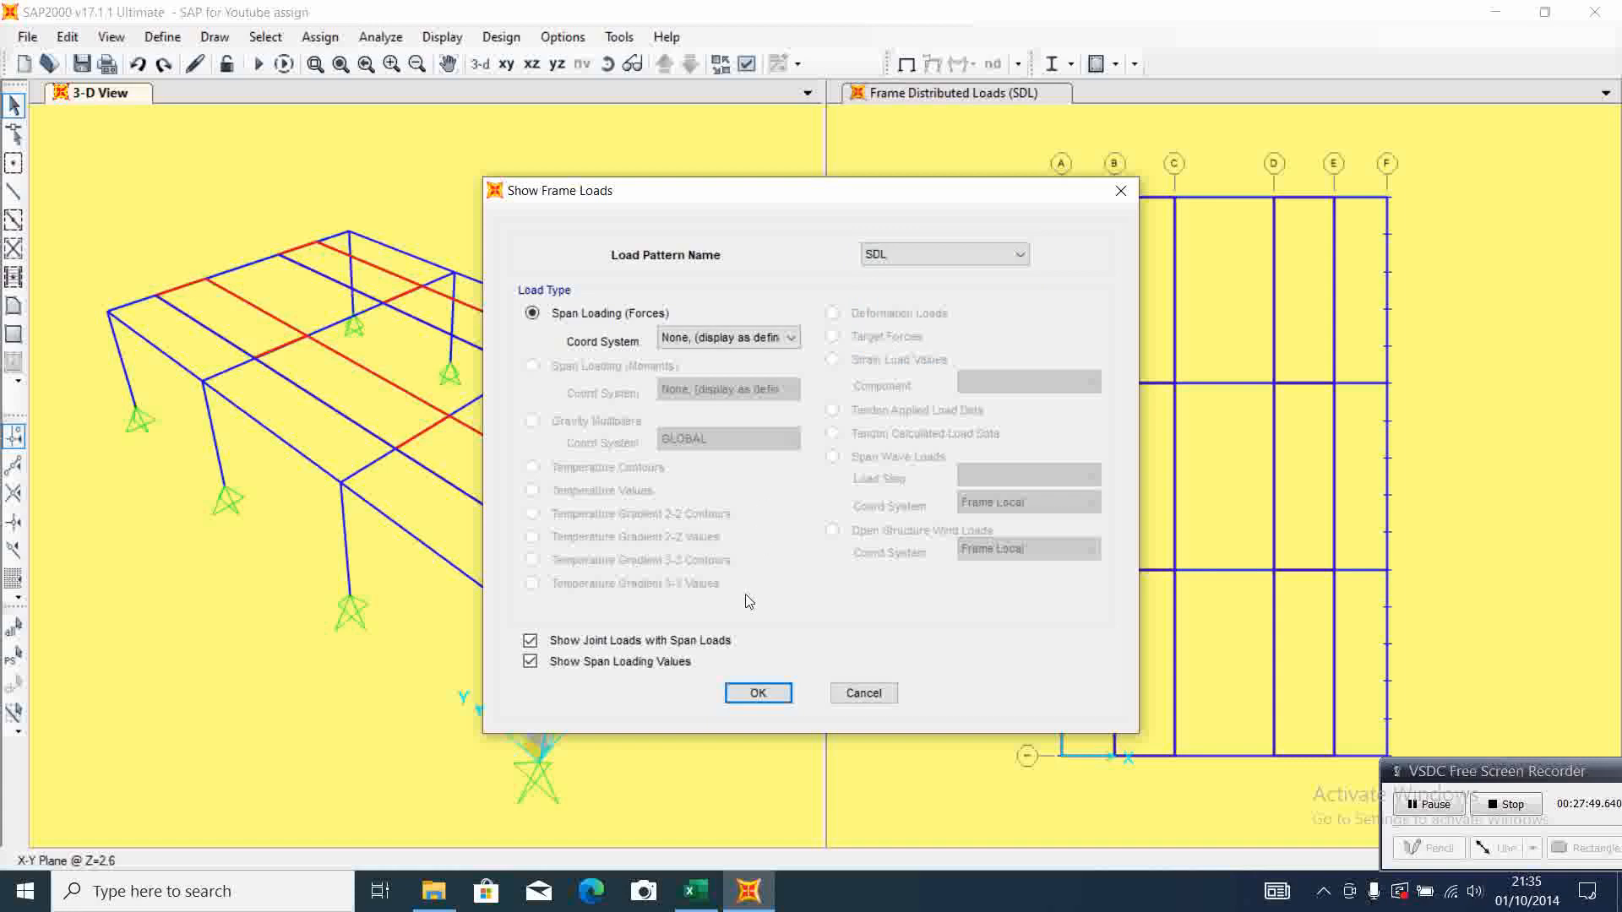
pyautogui.click(748, 692)
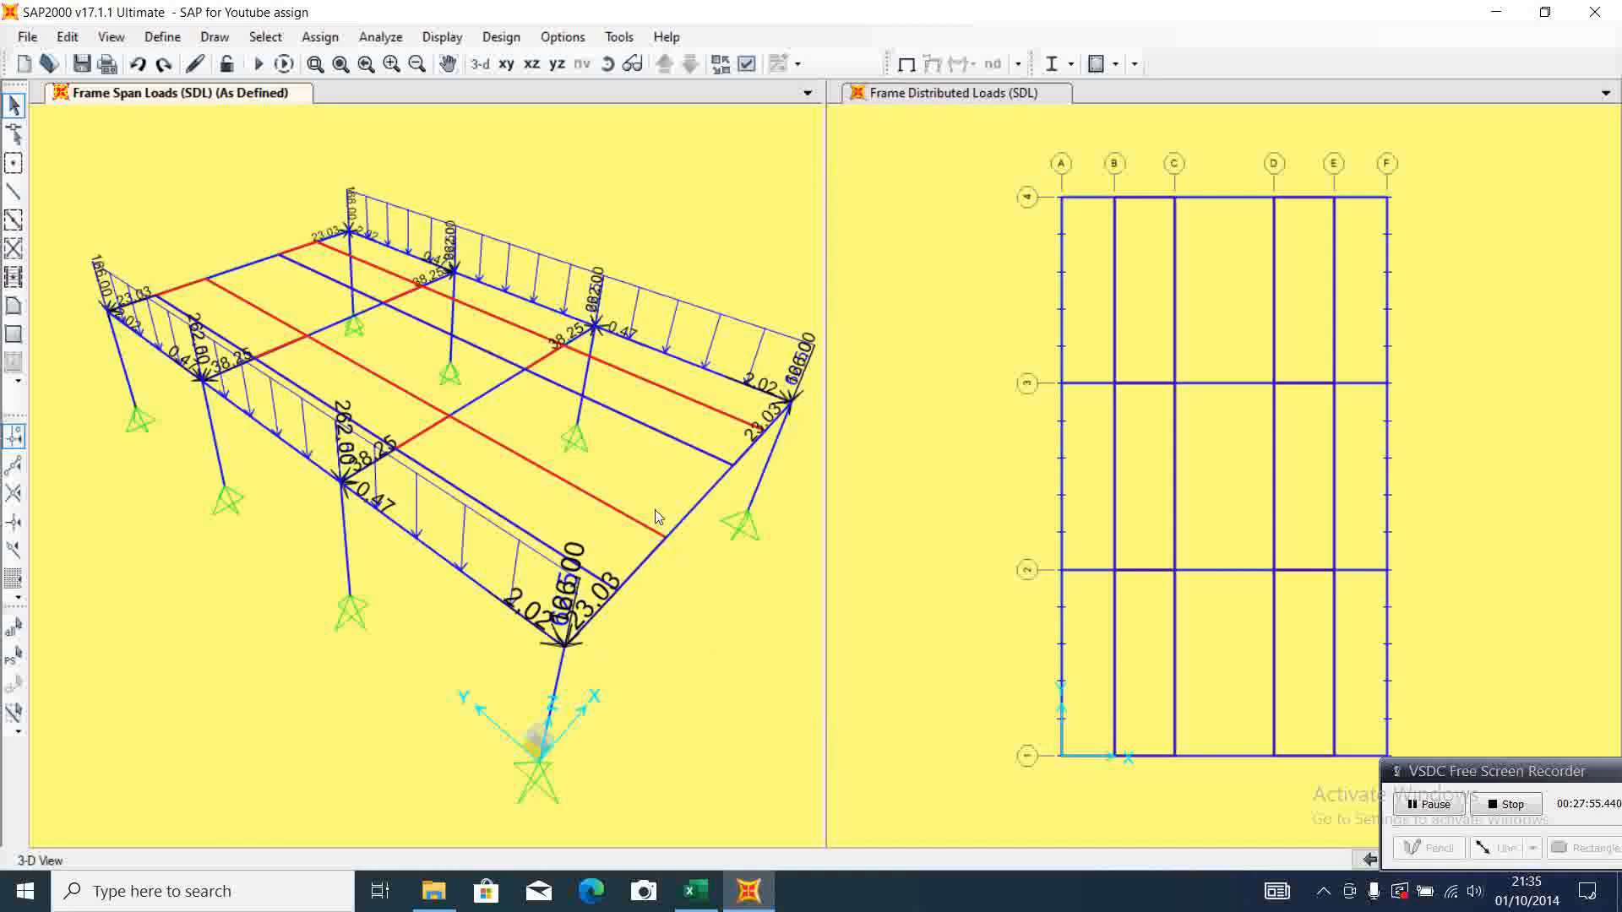
# Switch to Excel and review the Assign Area load section for the areas to select and the load command to use
pyautogui.click(712, 903)
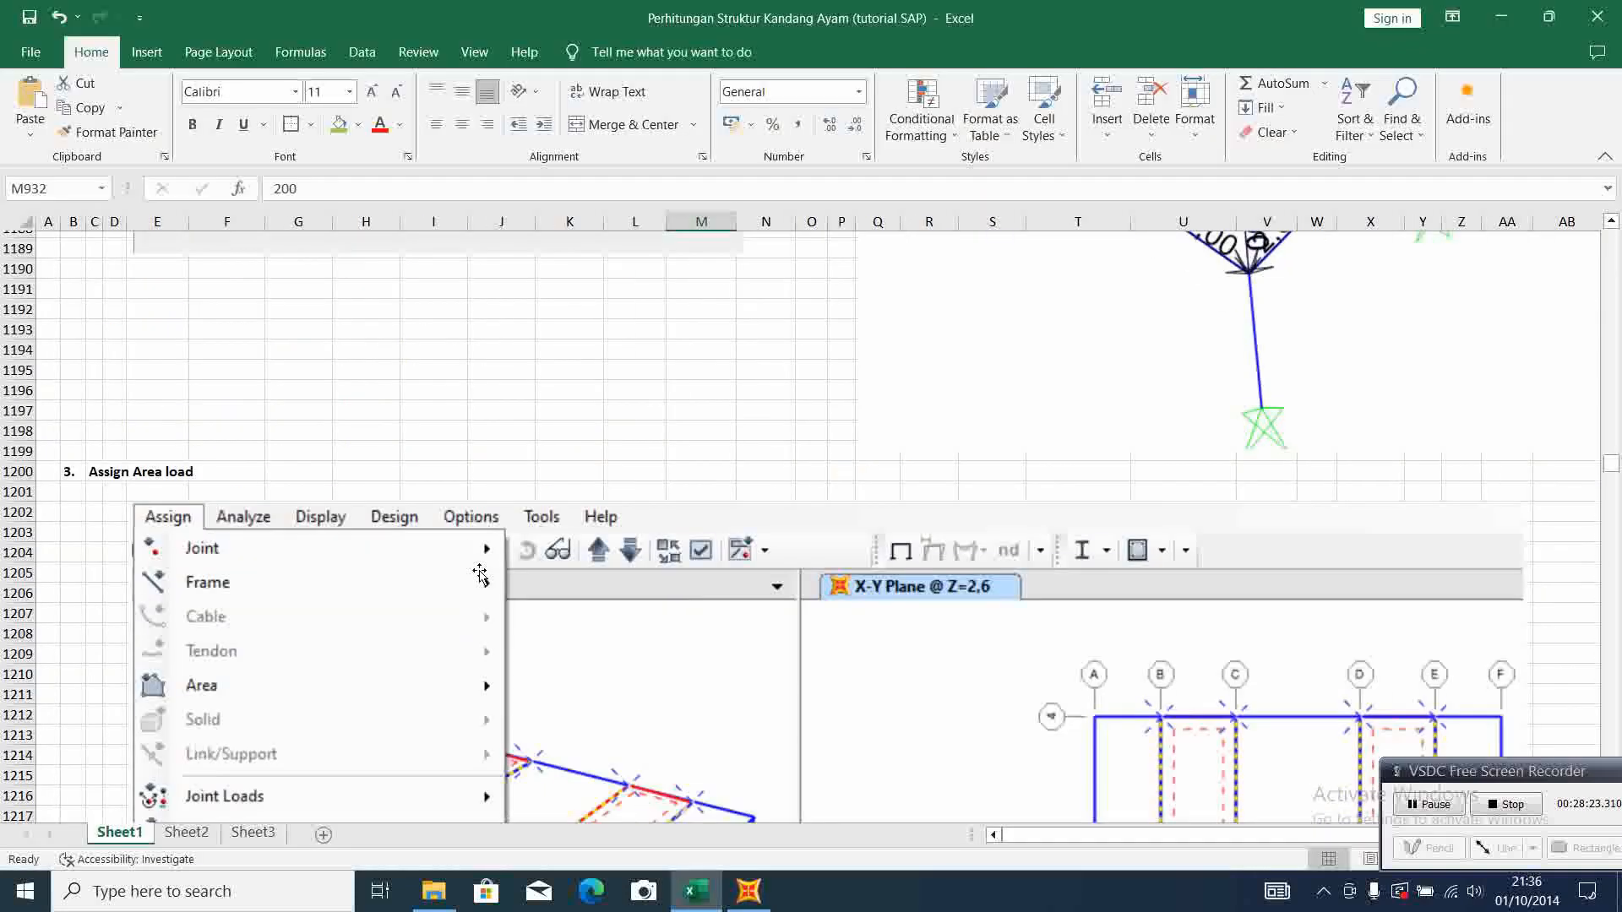
pyautogui.scroll(-5, 479, 575)
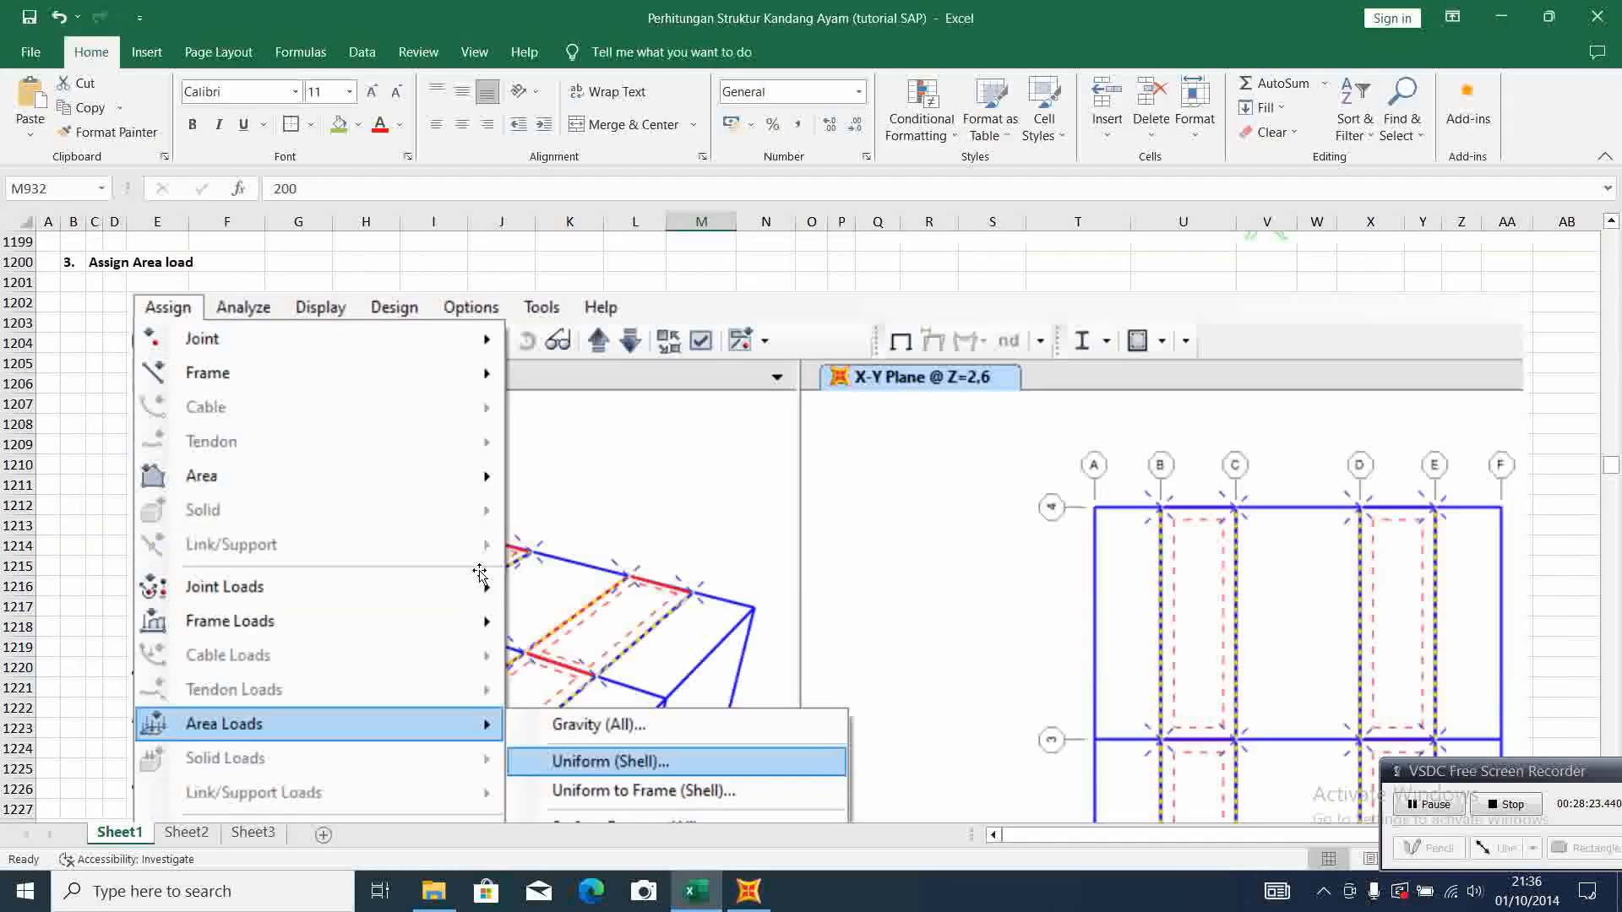
pyautogui.scroll(3, 479, 574)
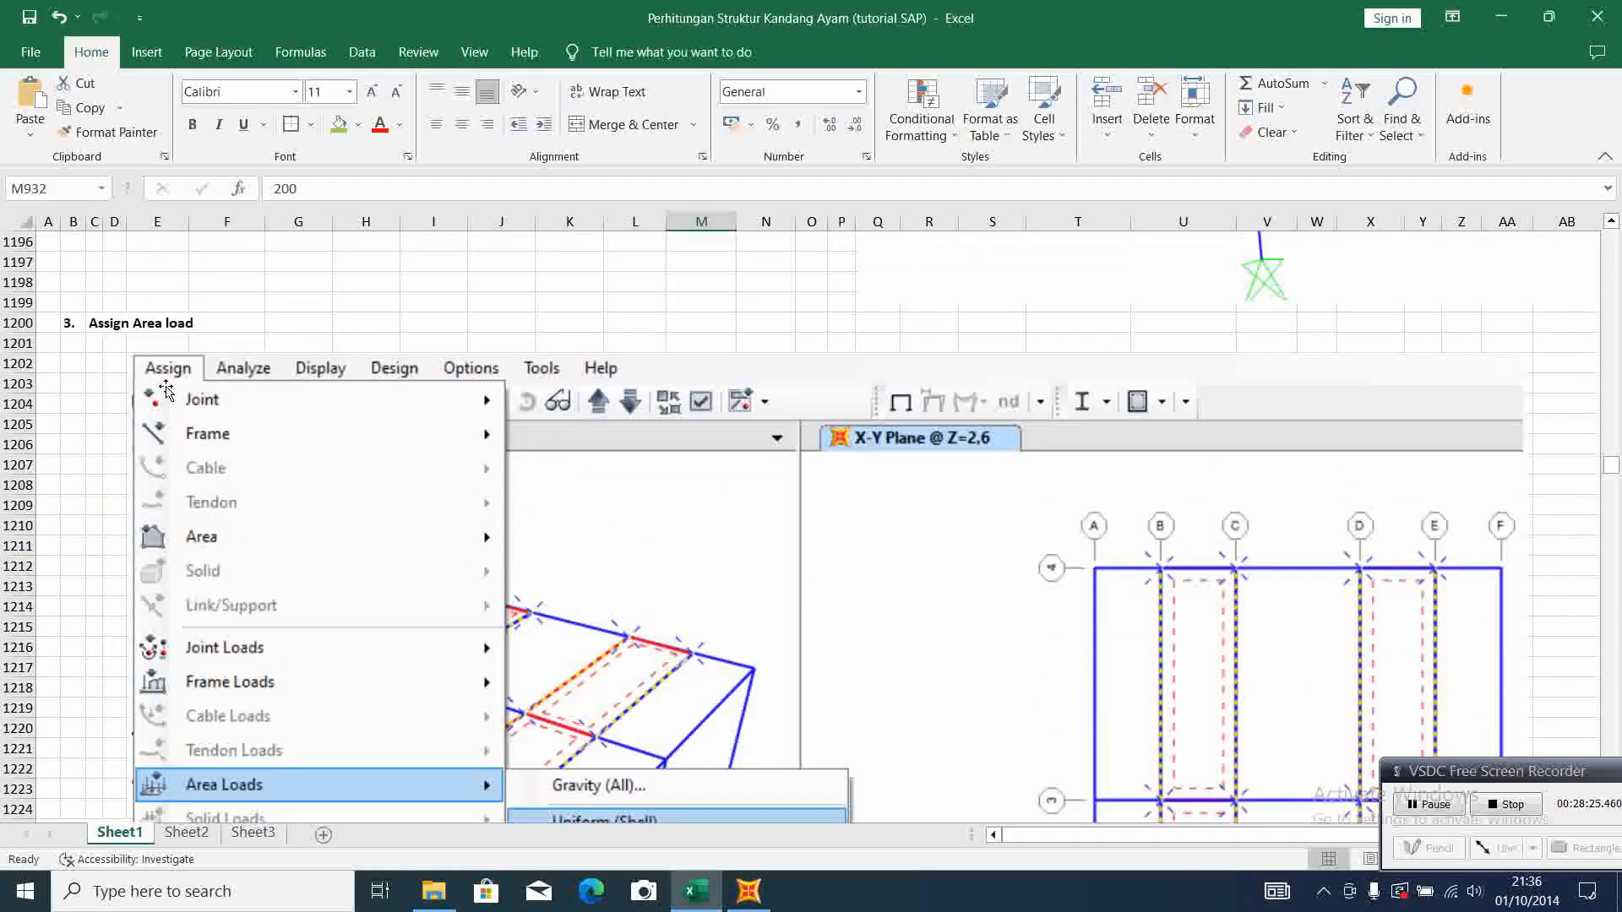
pyautogui.scroll(-3, 537, 638)
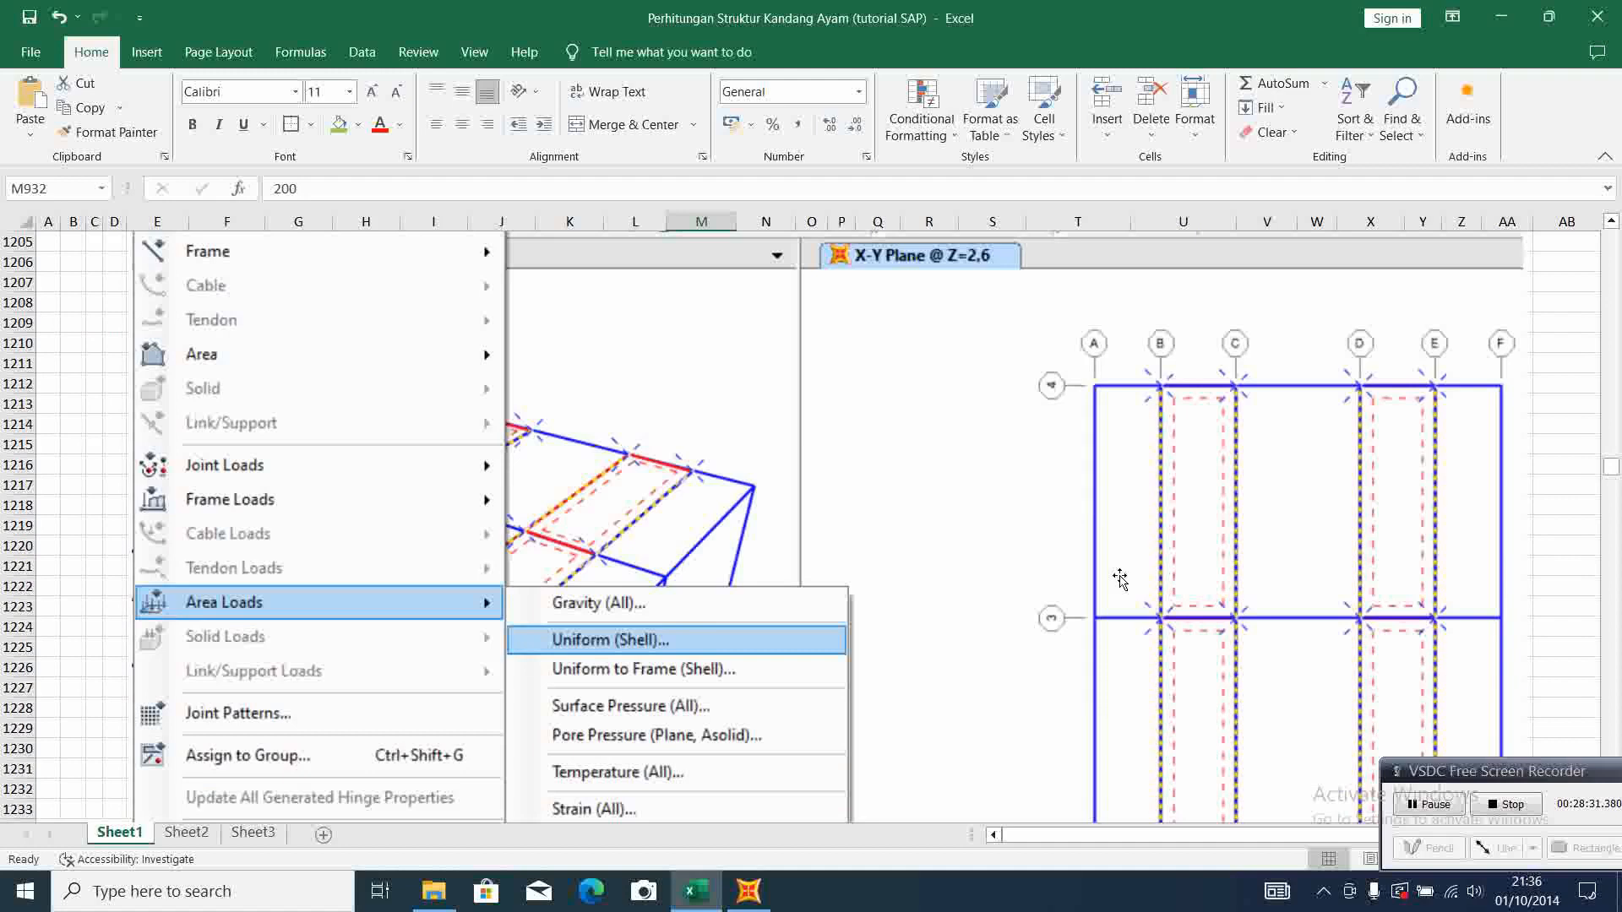
pyautogui.scroll(-3, 1146, 479)
pyautogui.scroll(2, 1031, 548)
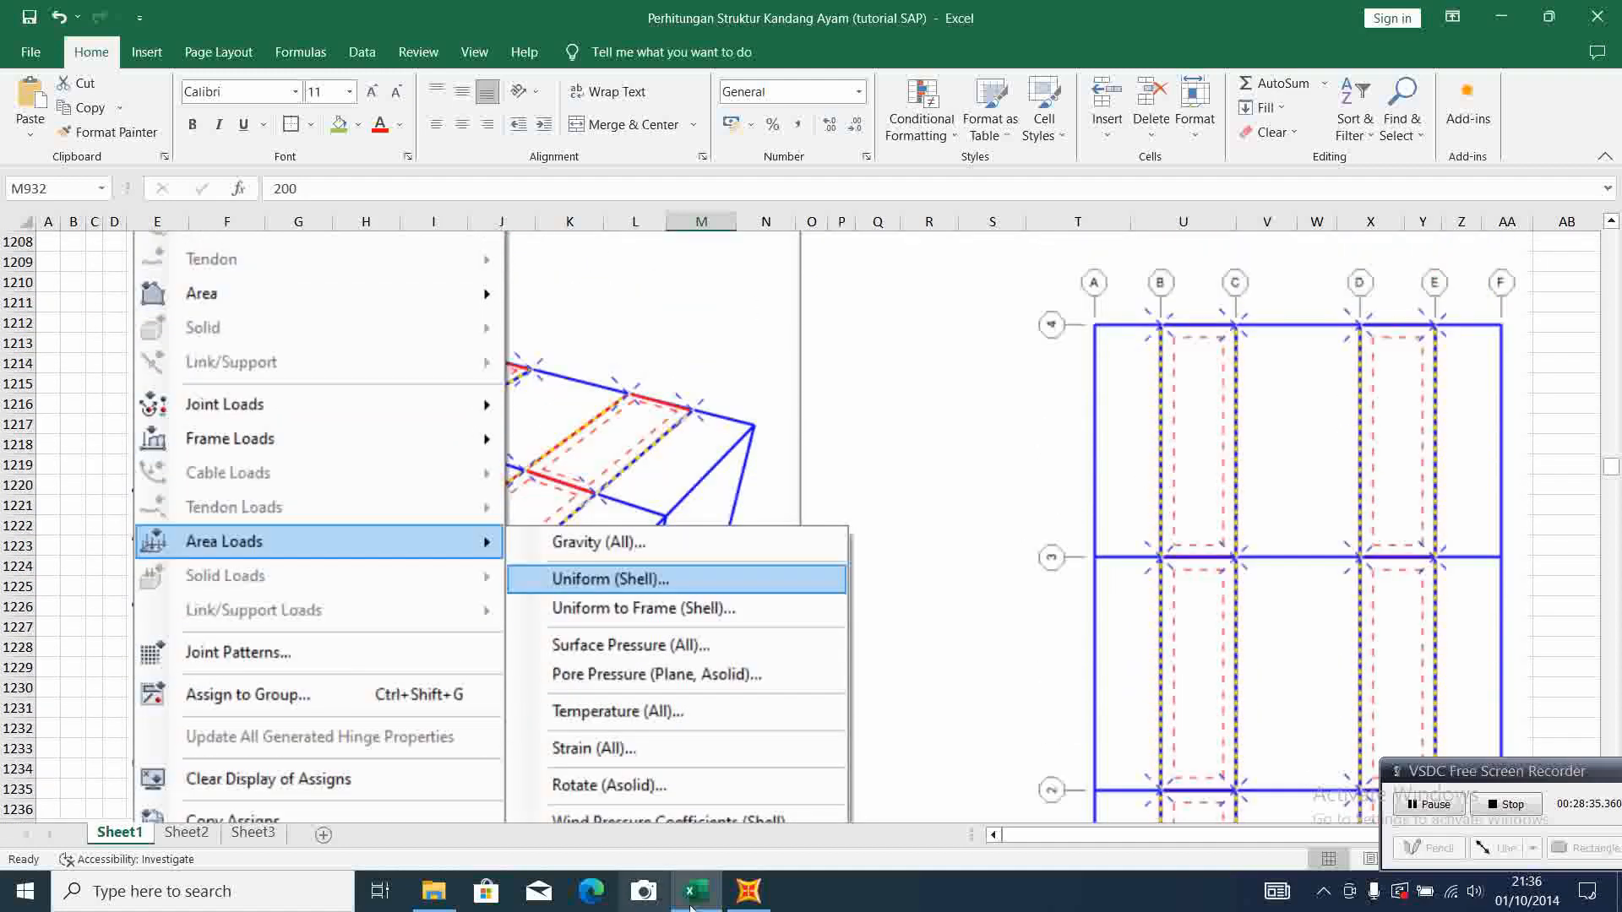
# Switch to SAP2000 and select the floor areas between grid lines B-C and D-E in the Z=2,6 plan view
pyautogui.click(749, 895)
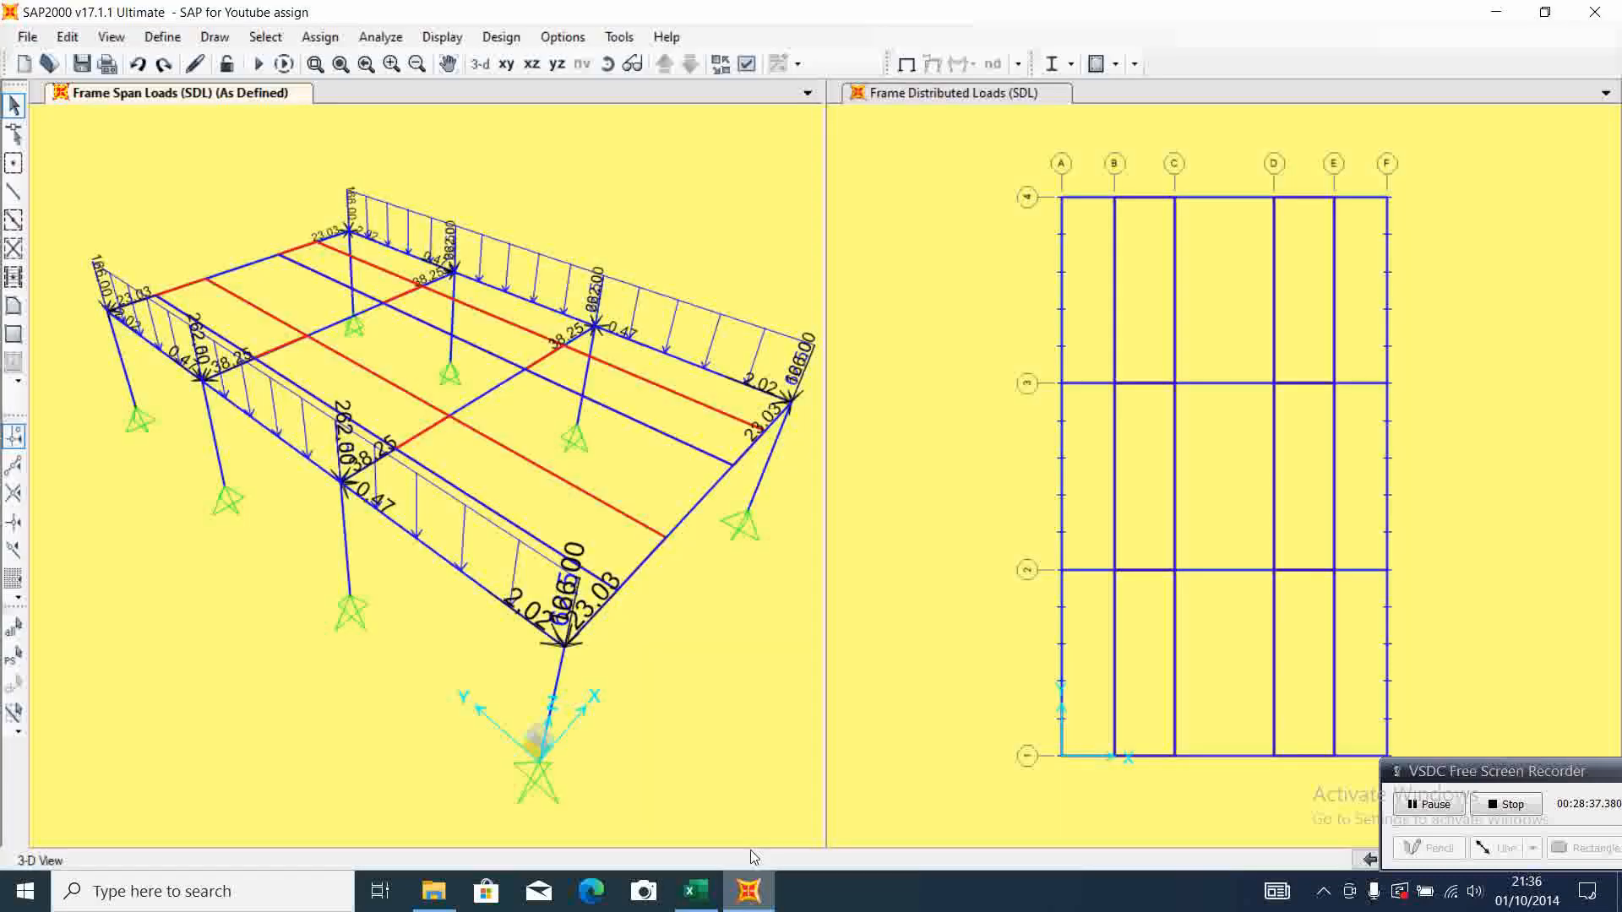
pyautogui.click(944, 326)
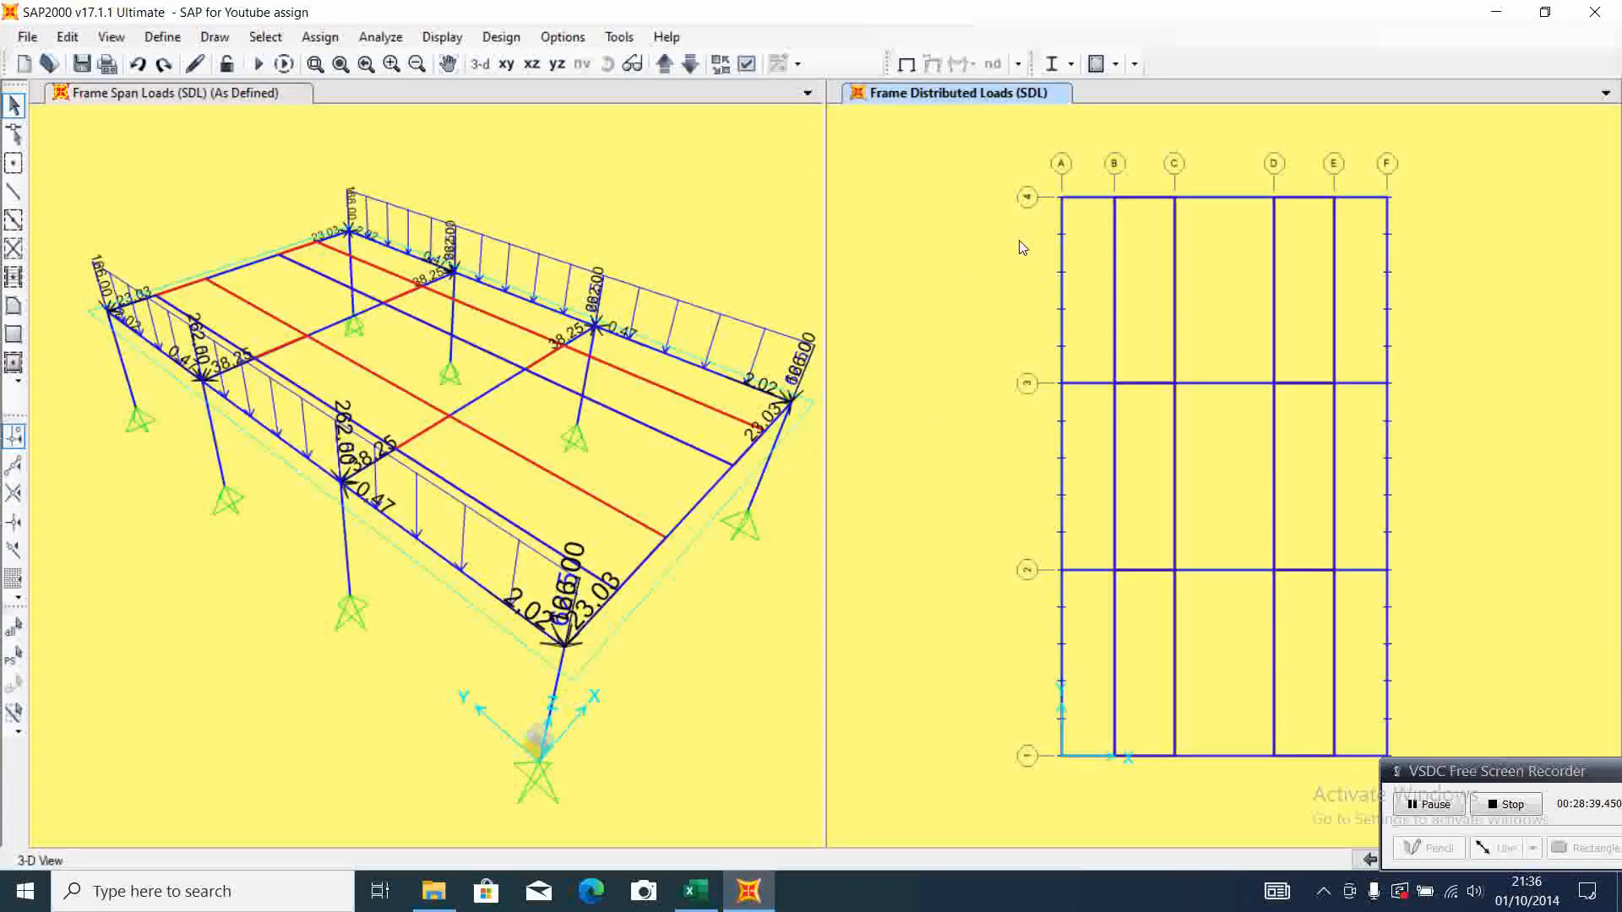
pyautogui.moveTo(1098, 182); pyautogui.dragTo(1213, 807)
pyautogui.moveTo(1254, 181); pyautogui.dragTo(1355, 779)
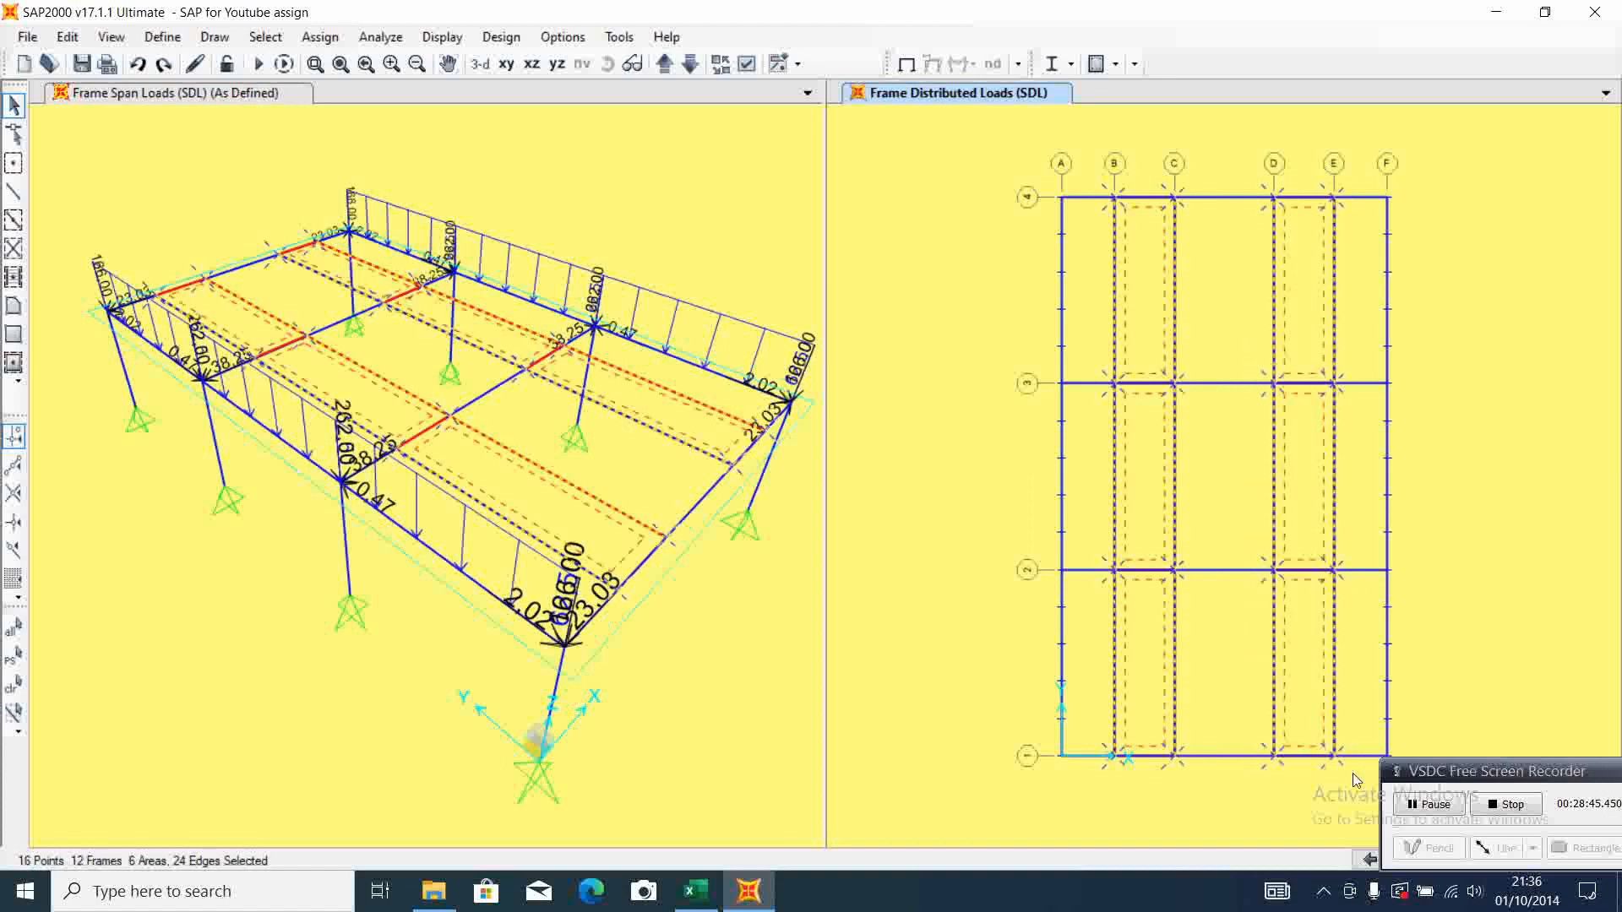
# Assign a uniform shell load of 200 in the gravity direction under the LIVE pattern to the selected areas, checking the settings against Excel
pyautogui.click(319, 37)
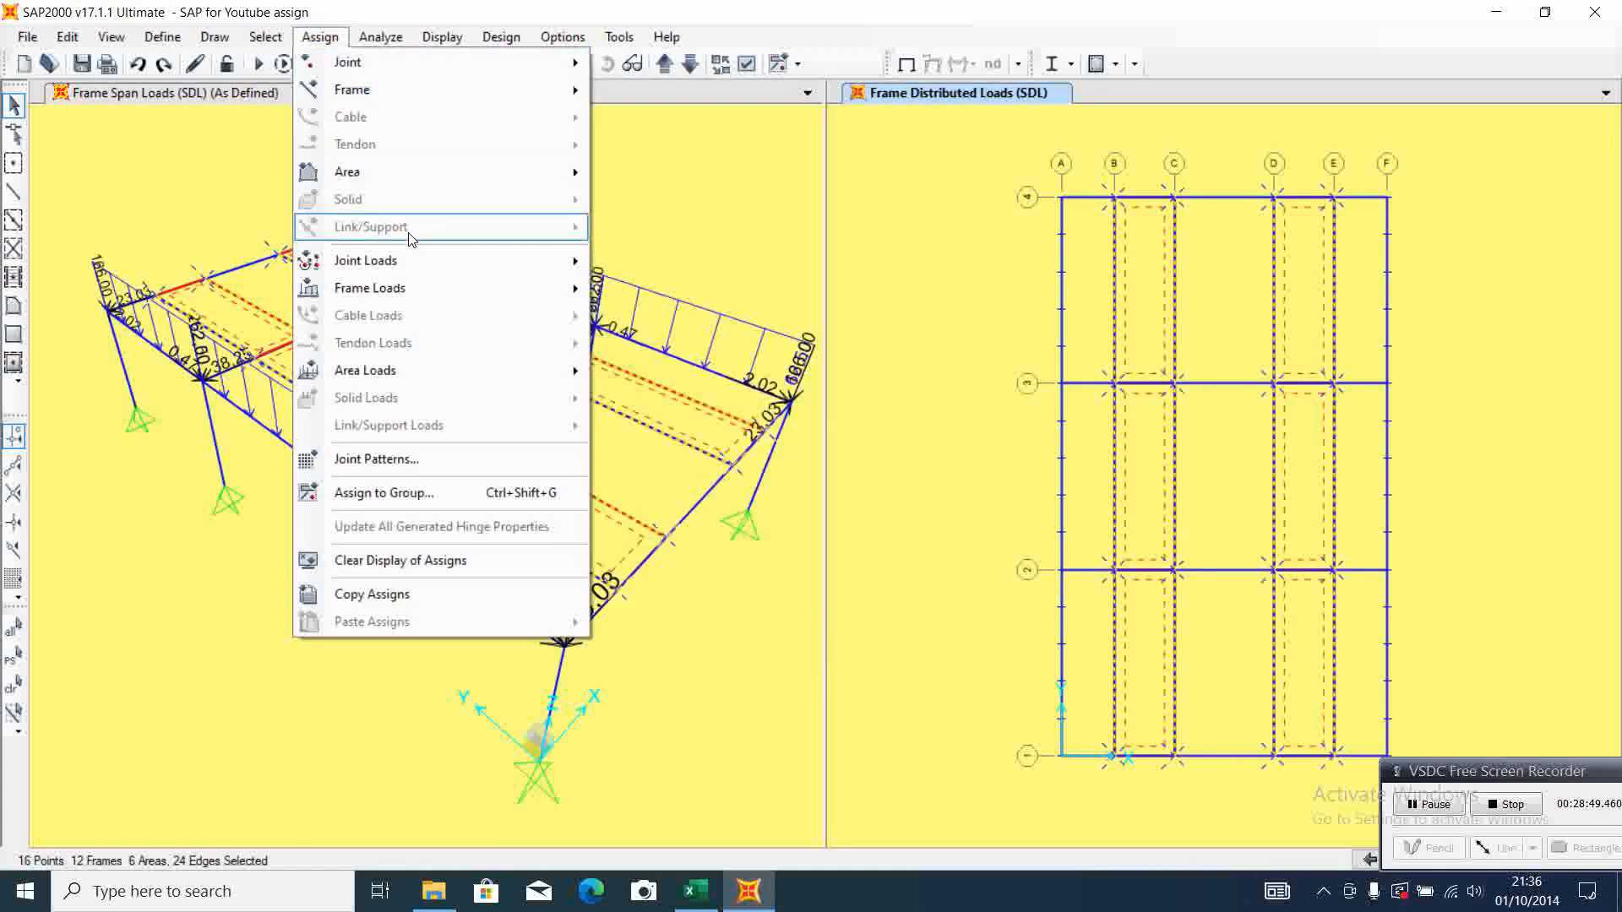
pyautogui.moveTo(418, 369)
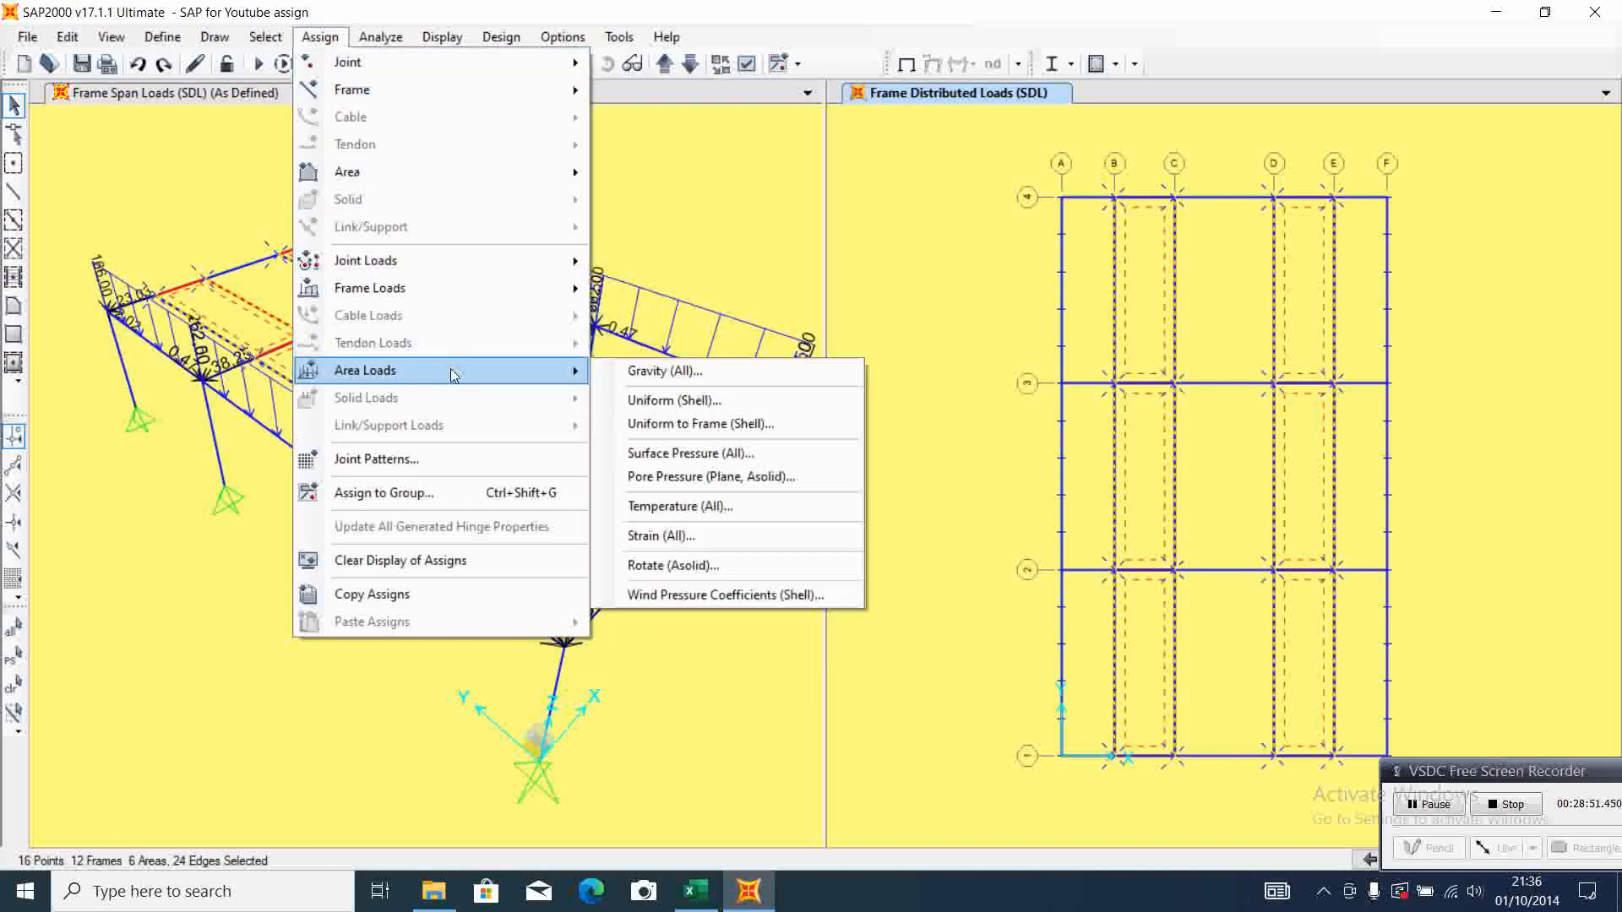
pyautogui.click(724, 398)
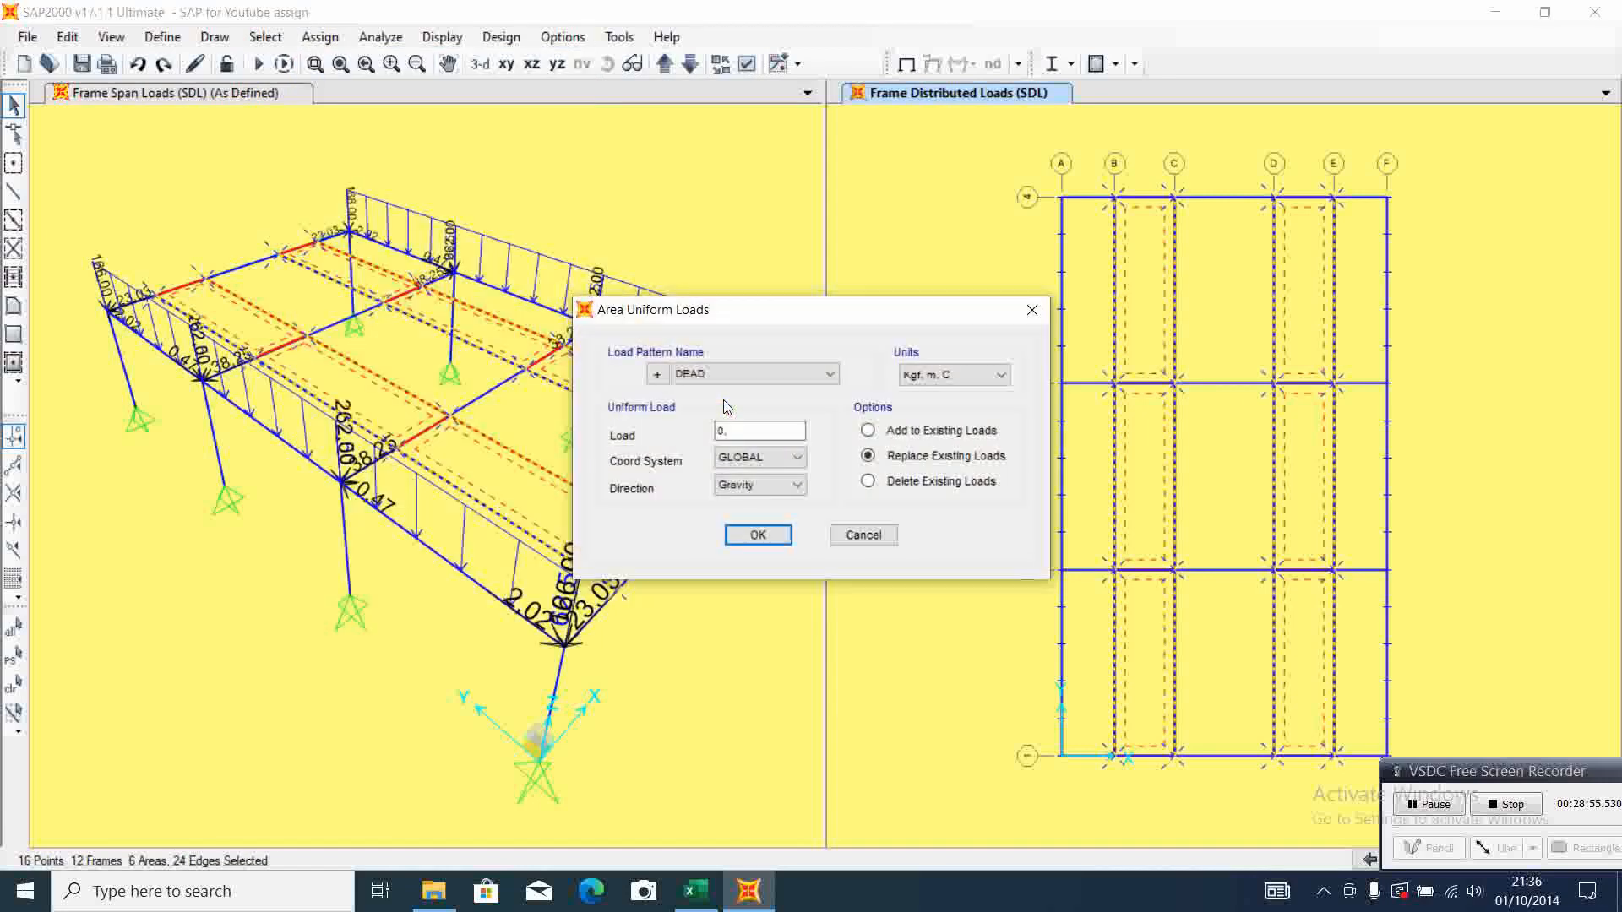
pyautogui.click(700, 897)
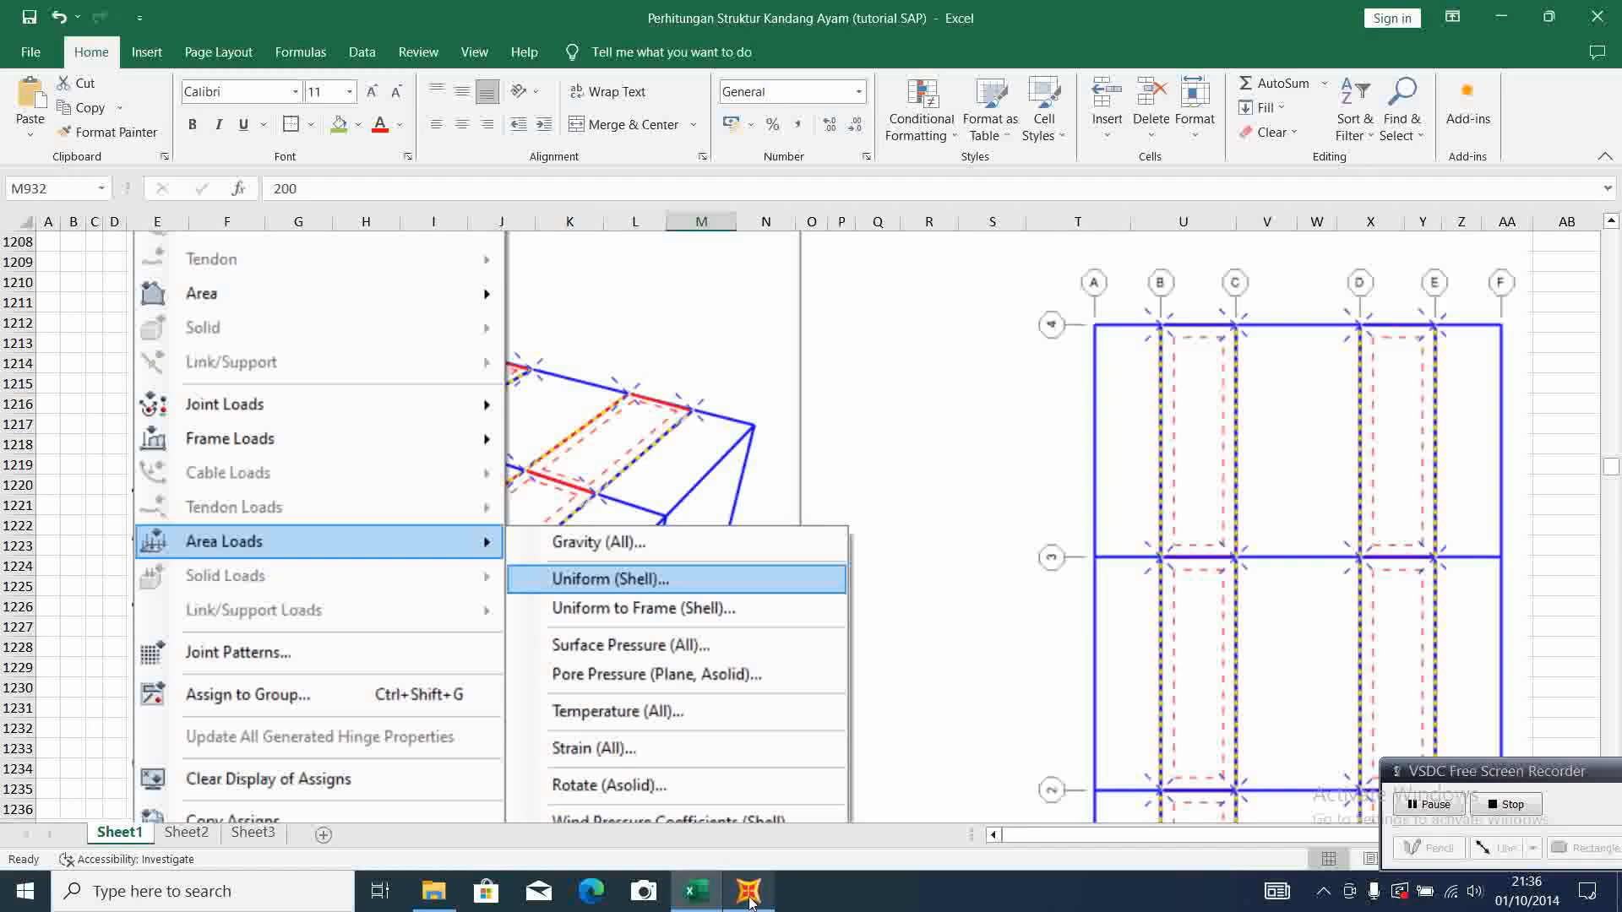
pyautogui.scroll(3, 748, 532)
pyautogui.scroll(2, 748, 533)
pyautogui.scroll(-7, 749, 533)
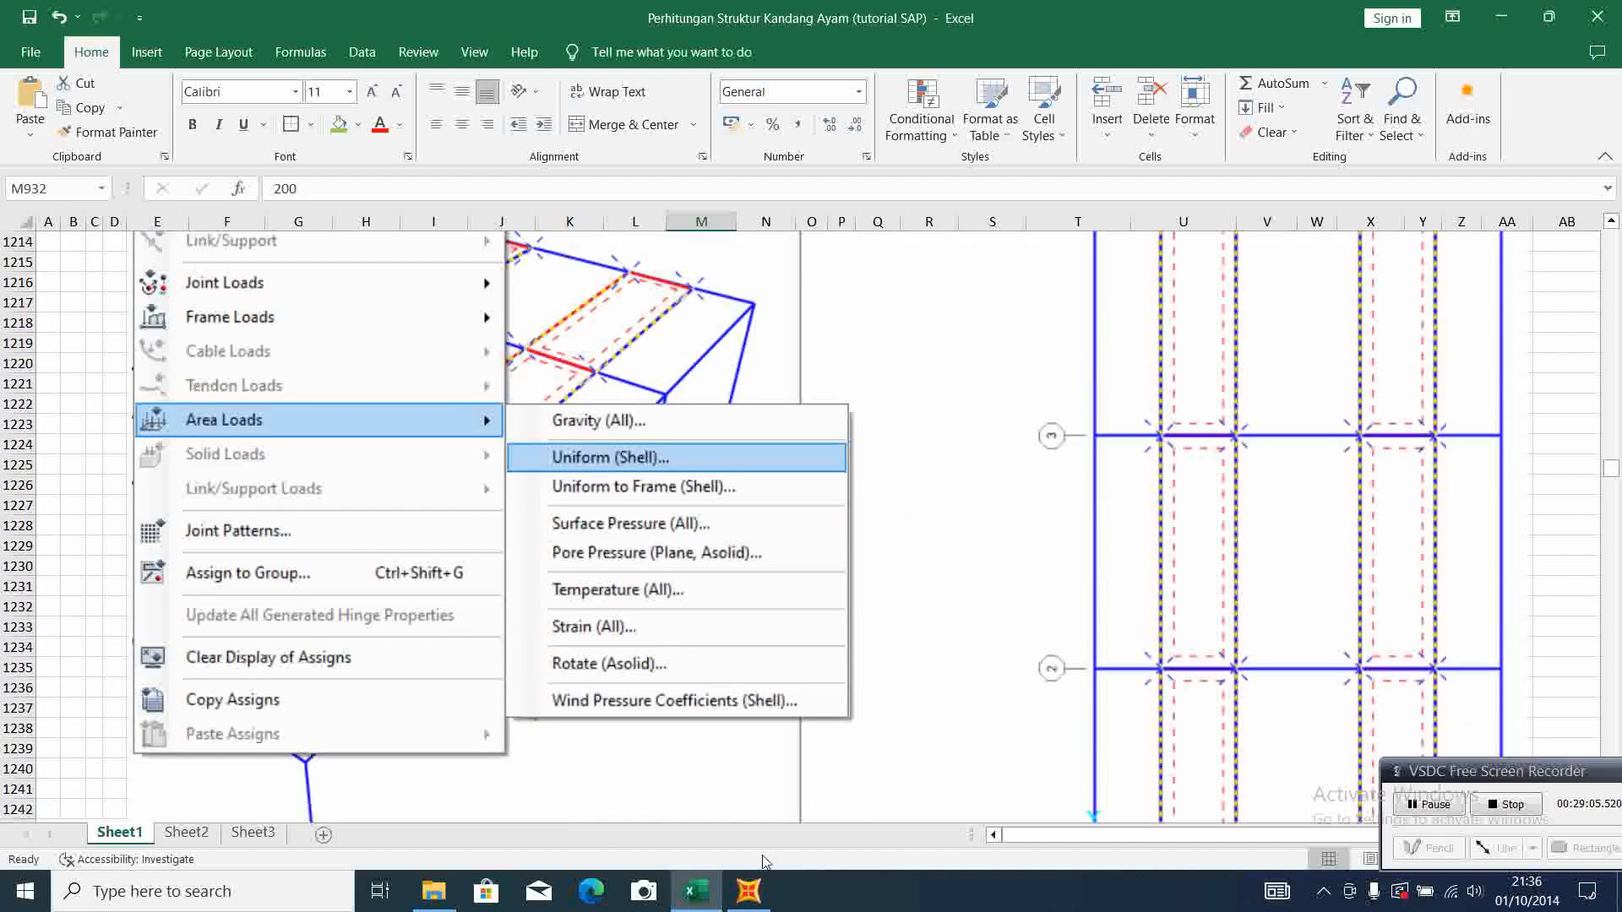
pyautogui.click(748, 891)
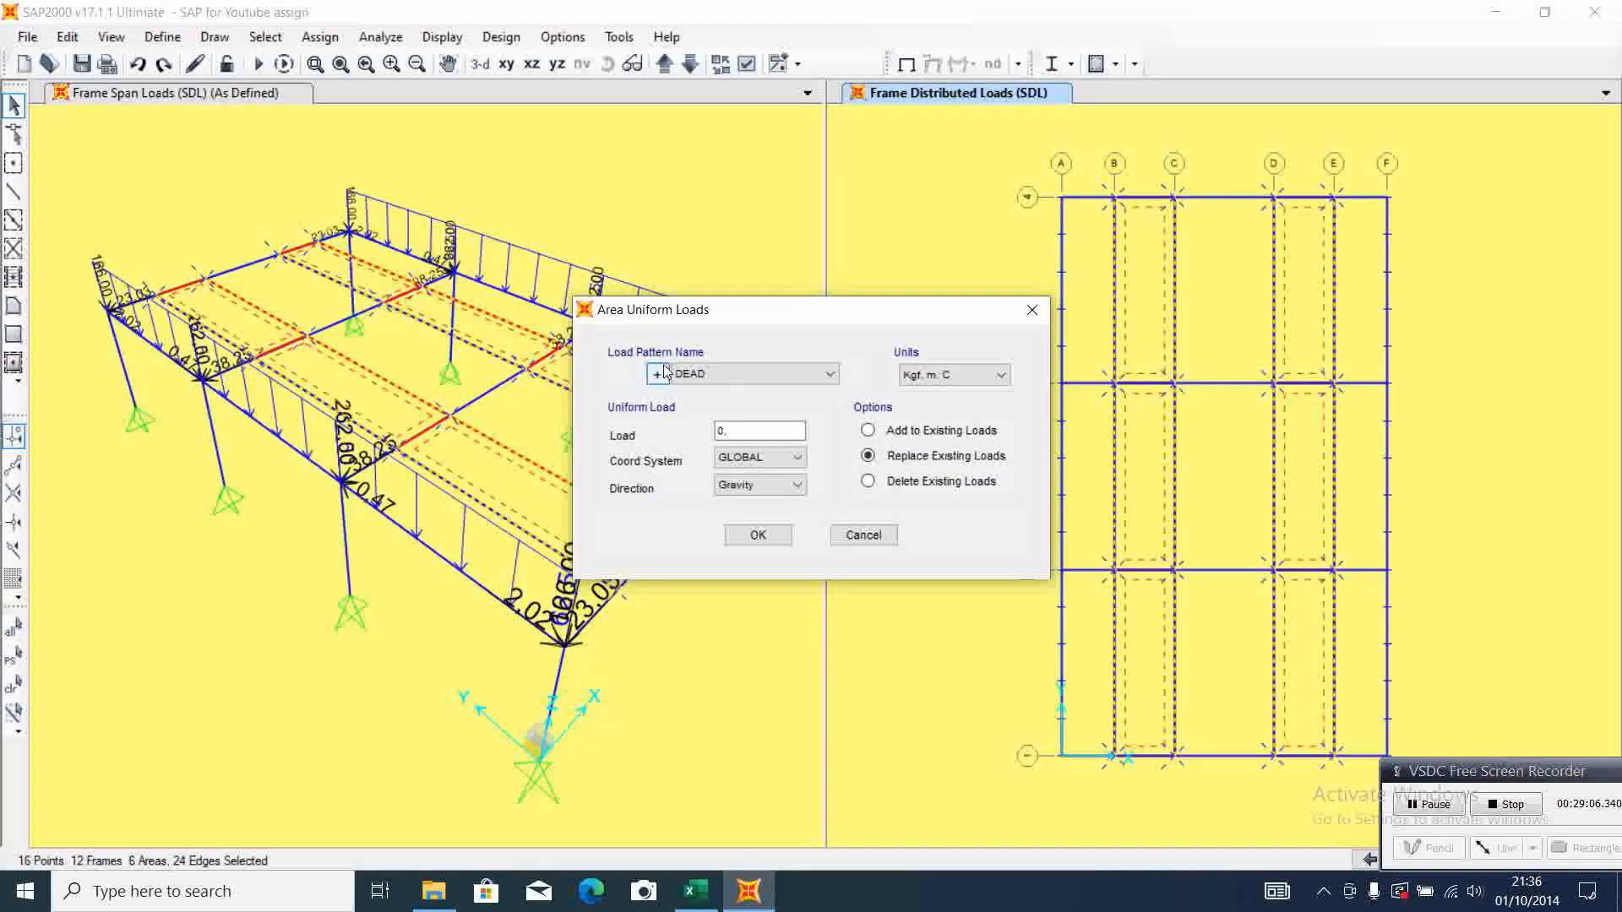
pyautogui.click(819, 374)
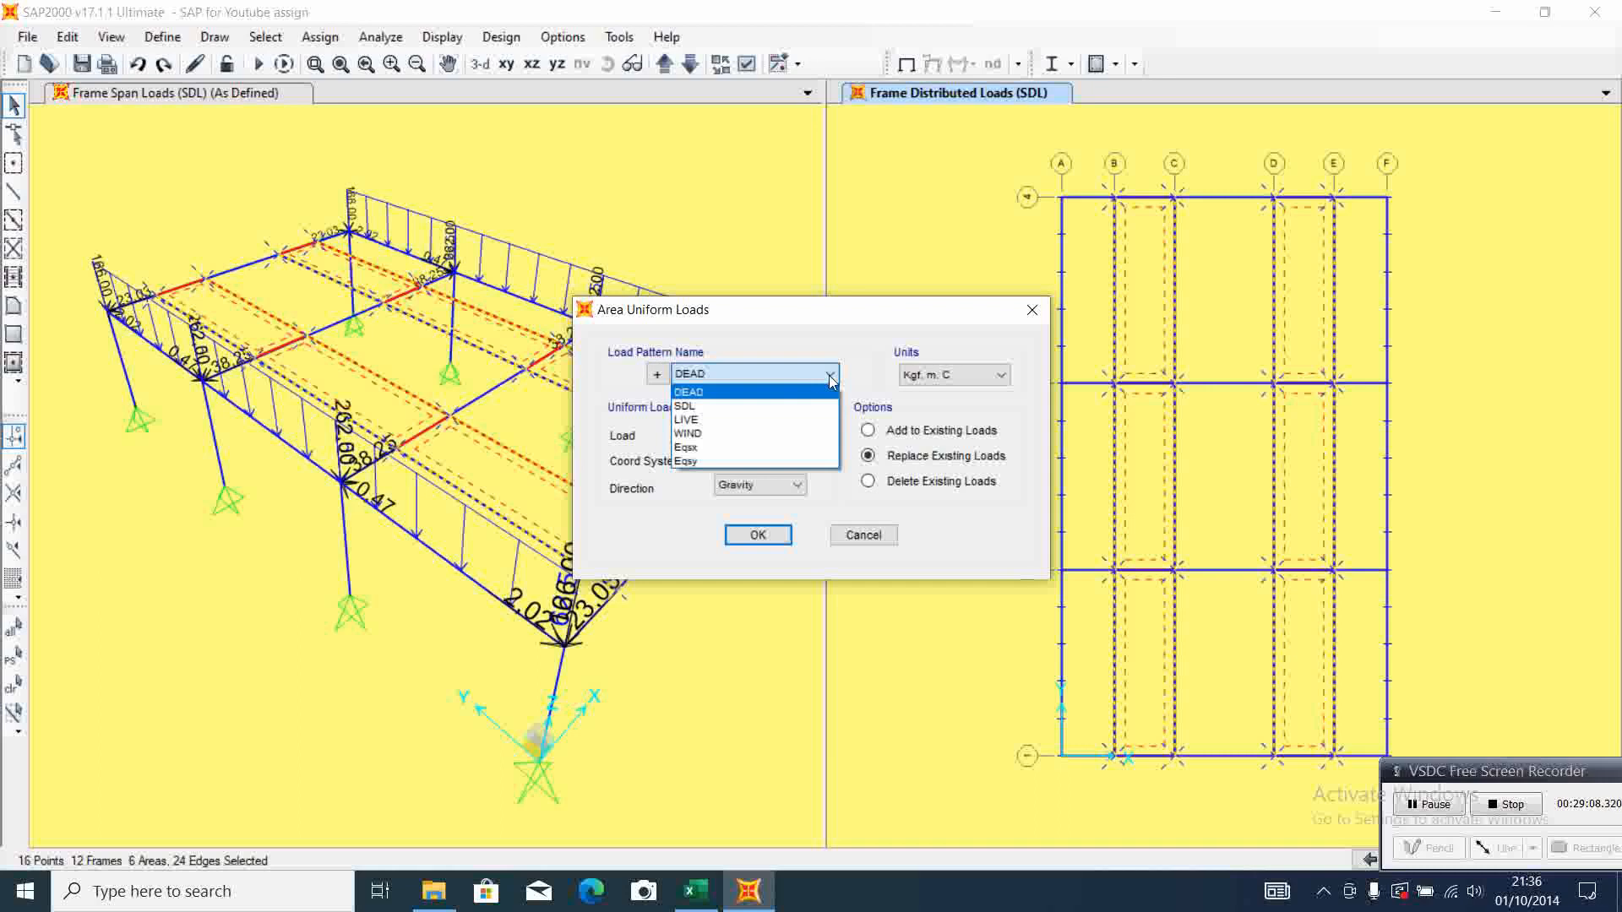
pyautogui.click(784, 420)
pyautogui.click(777, 432)
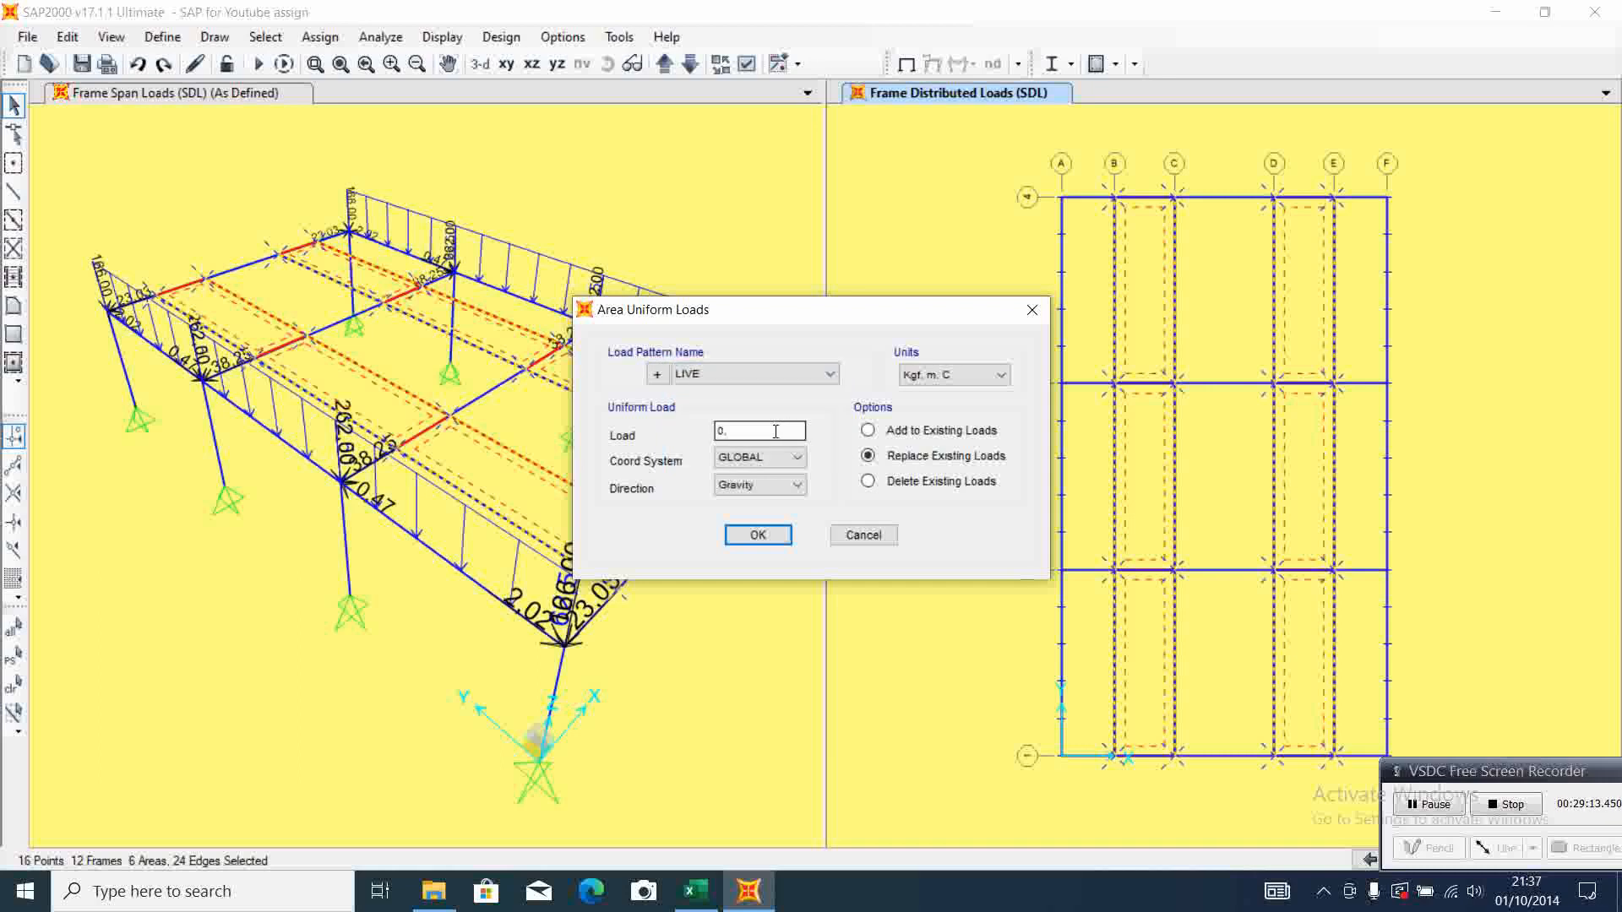
pyautogui.moveTo(775, 432); pyautogui.dragTo(679, 440)
pyautogui.click(757, 539)
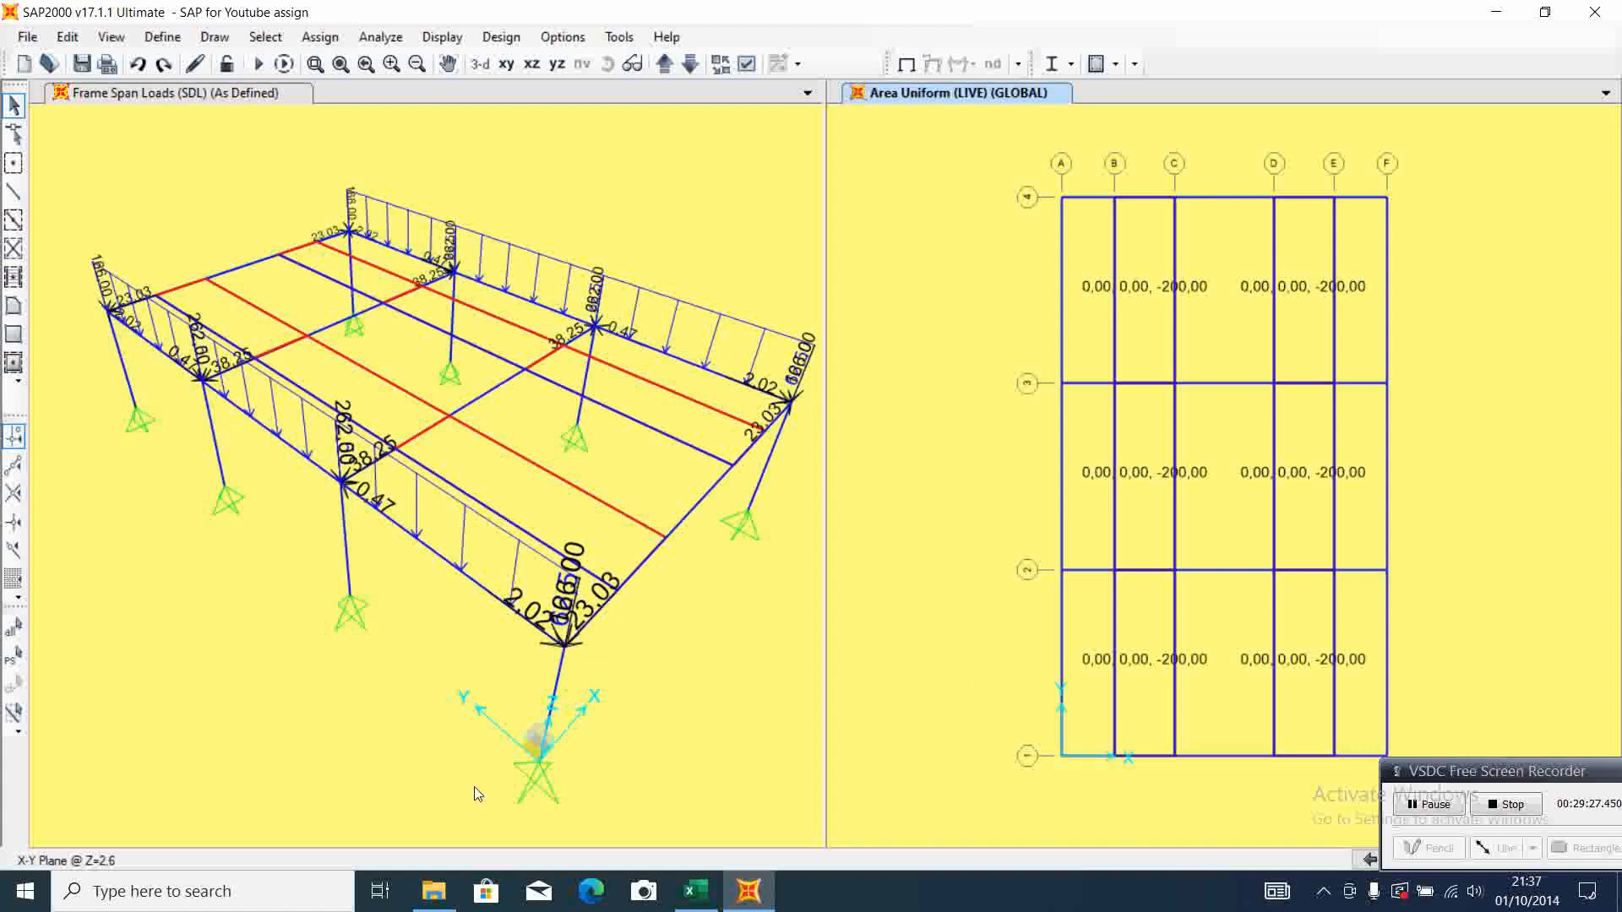
# Switch to Excel and compare the area uniform load settings and plan, and examine the start of the Earthquake Load section for direction x
pyautogui.click(694, 894)
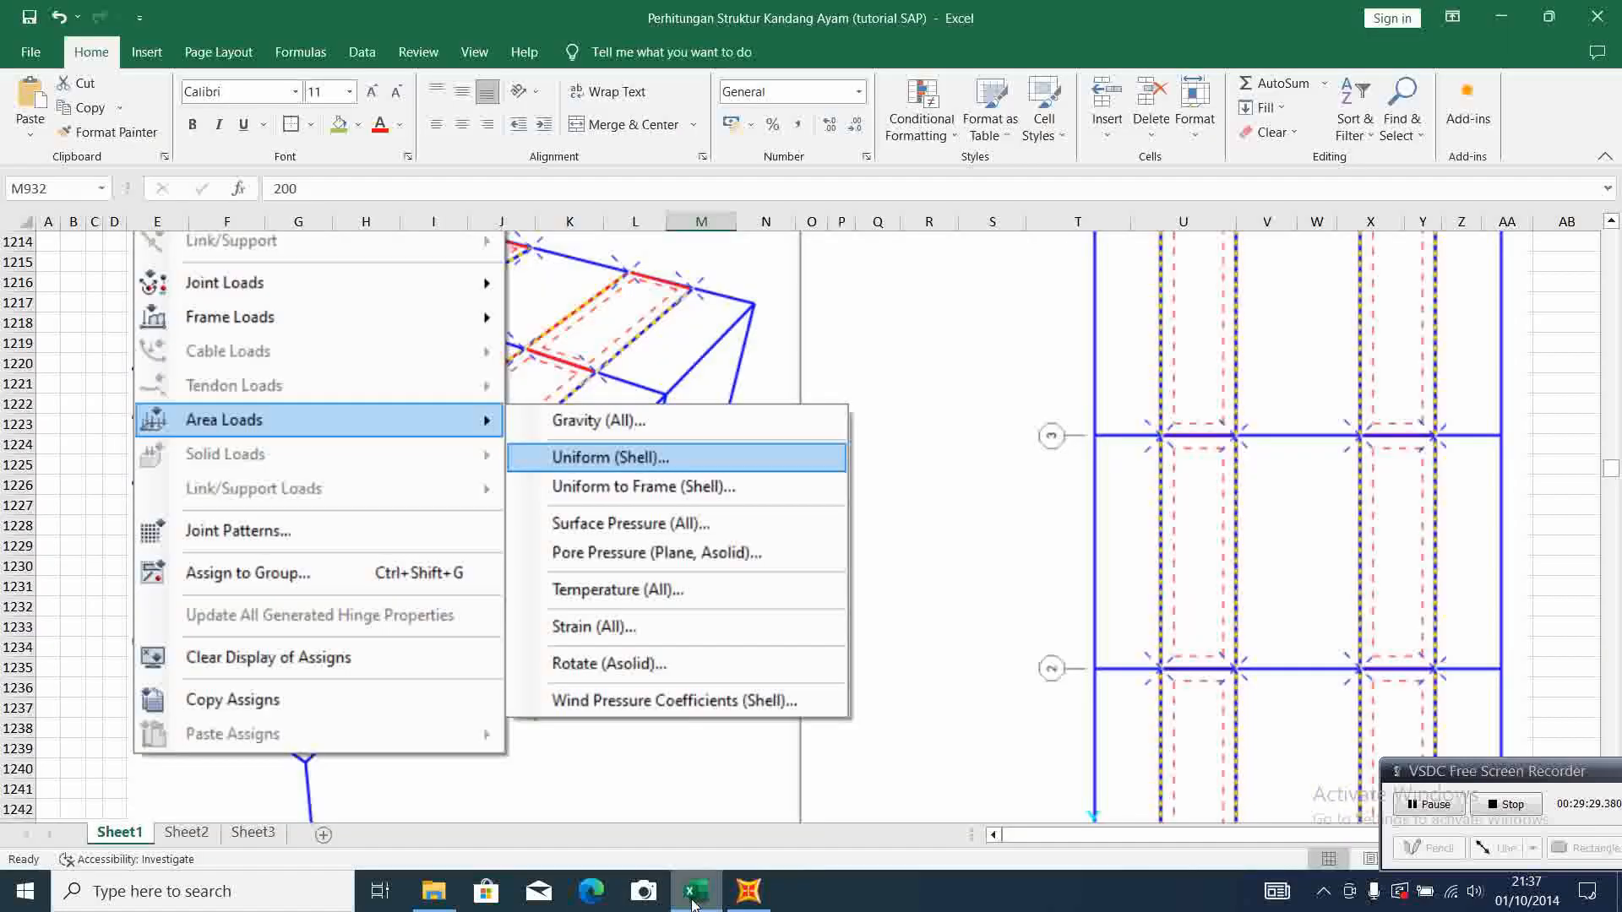
pyautogui.scroll(-10, 798, 477)
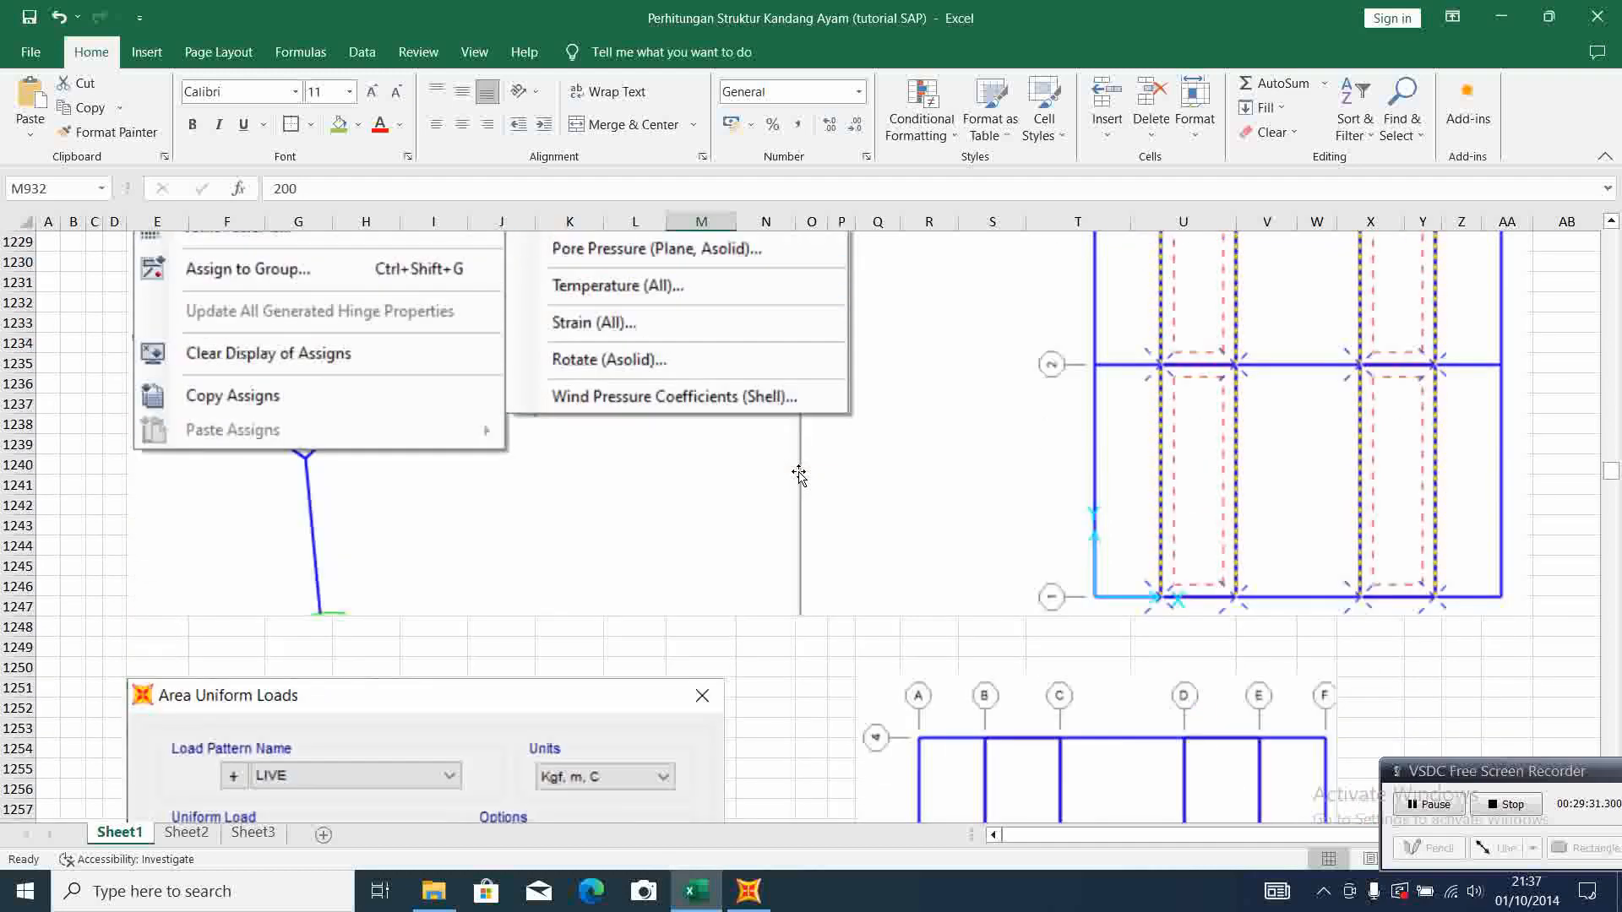
pyautogui.scroll(-1, 799, 469)
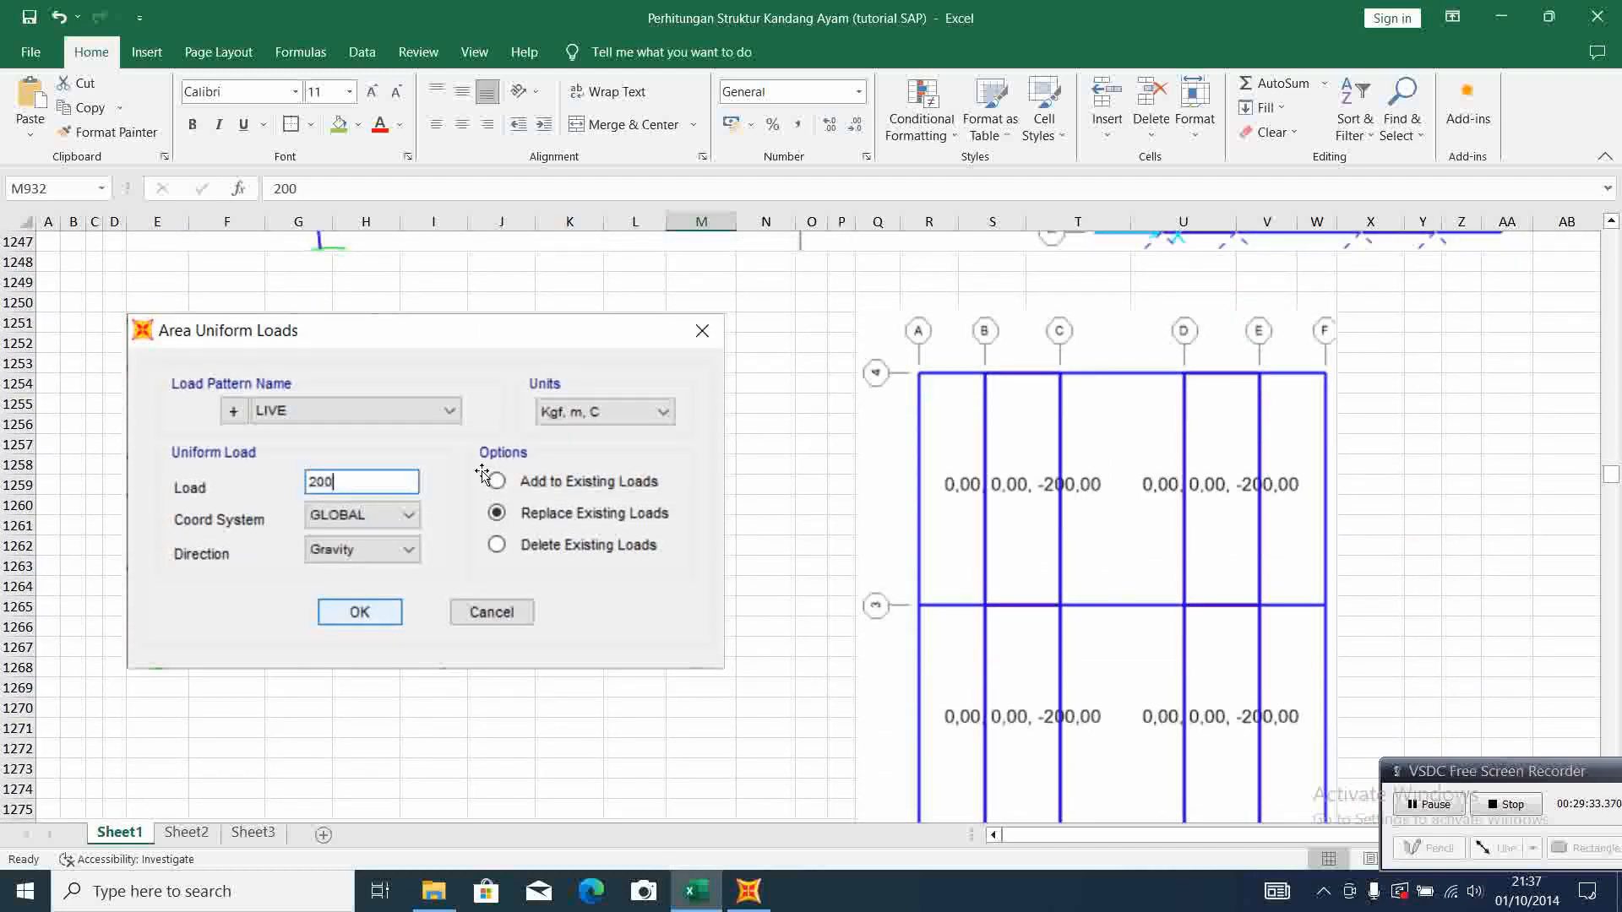
pyautogui.scroll(-8, 617, 485)
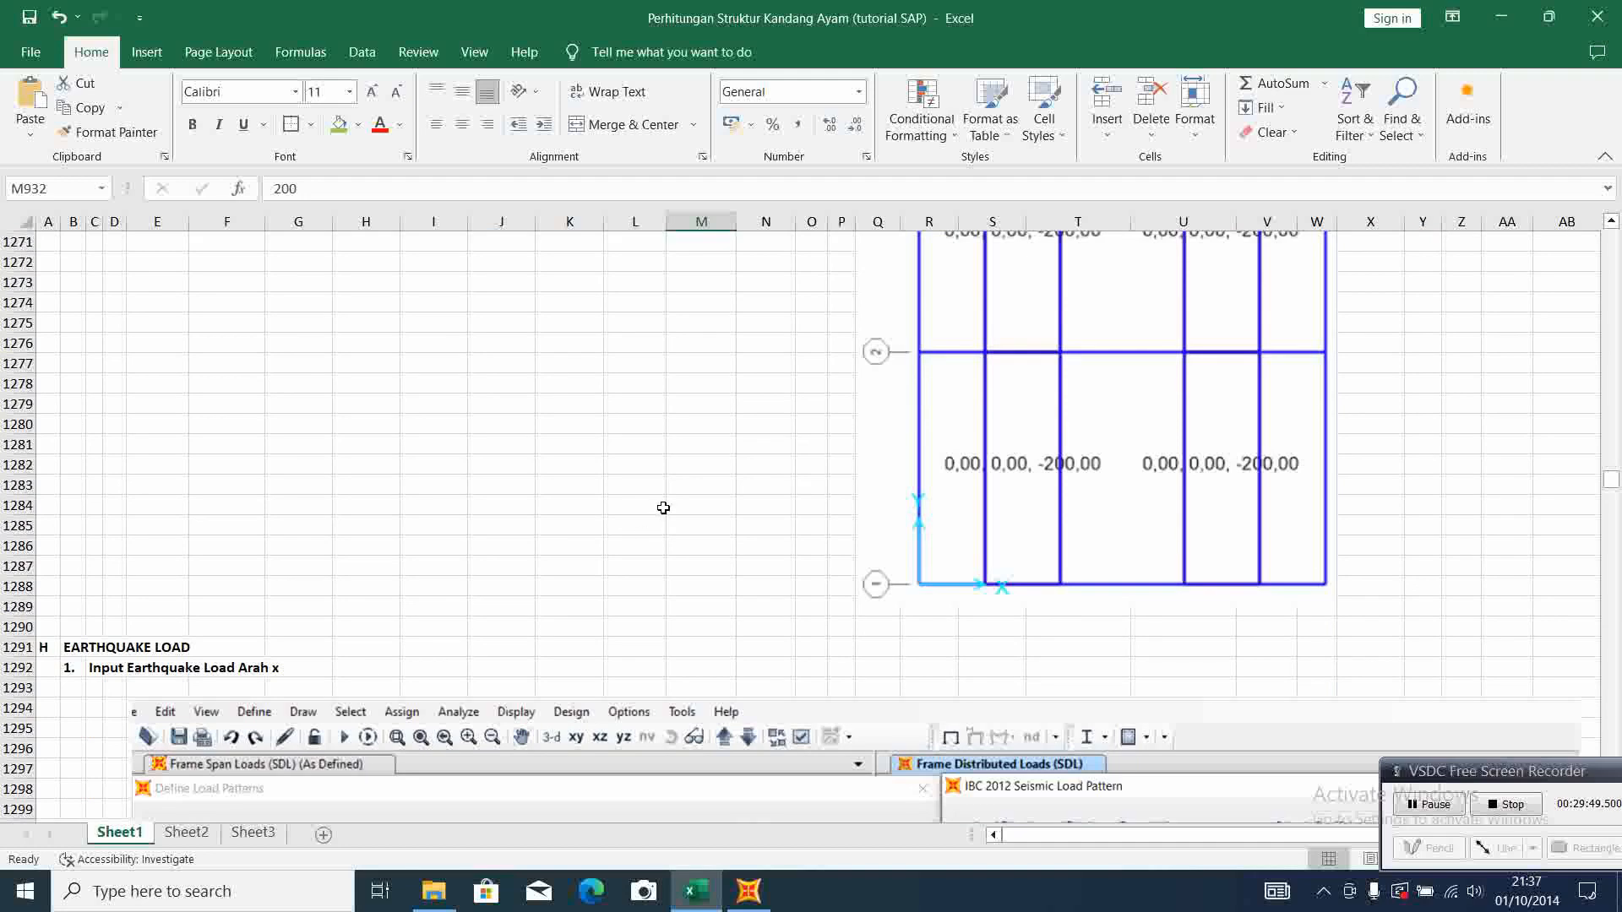
pyautogui.scroll(3, 663, 507)
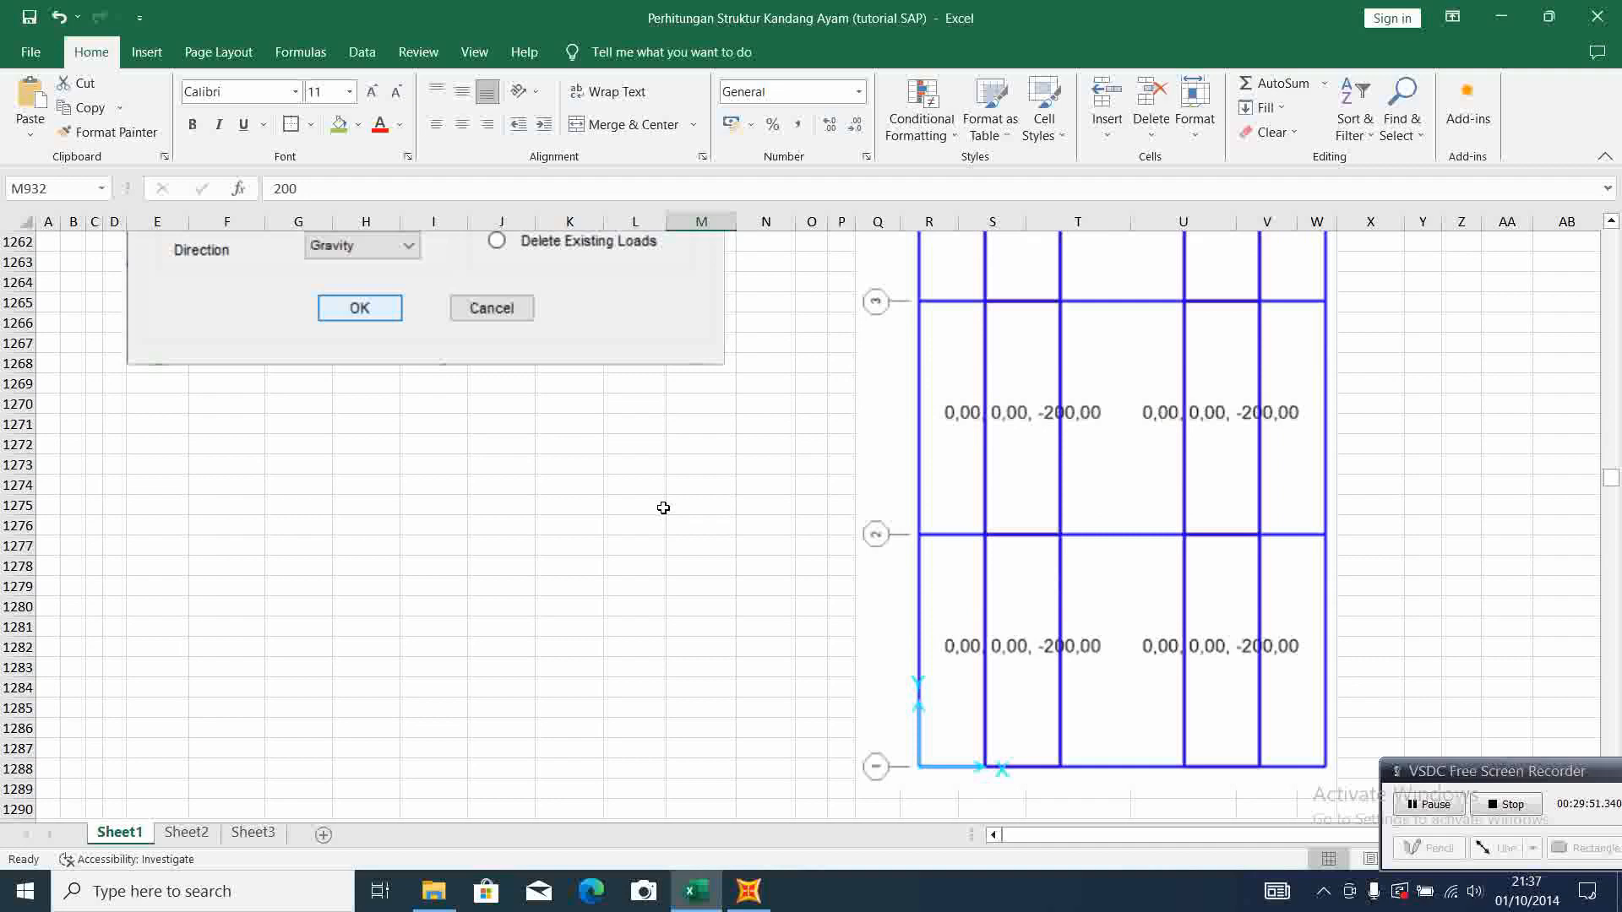
pyautogui.scroll(-3, 663, 508)
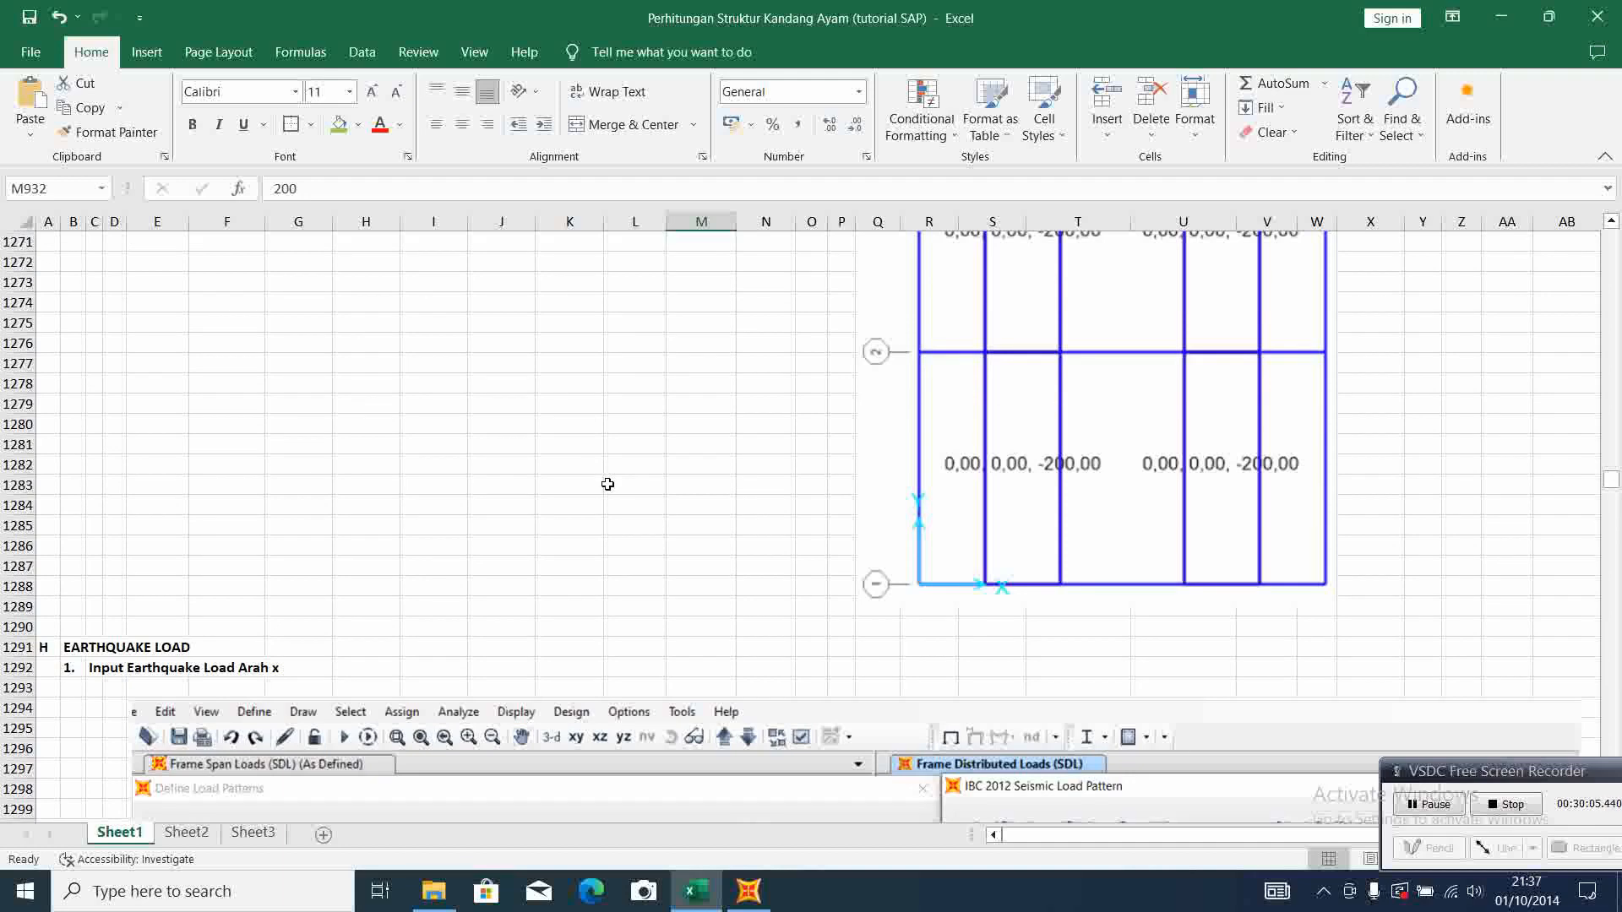
pyautogui.scroll(-3, 607, 484)
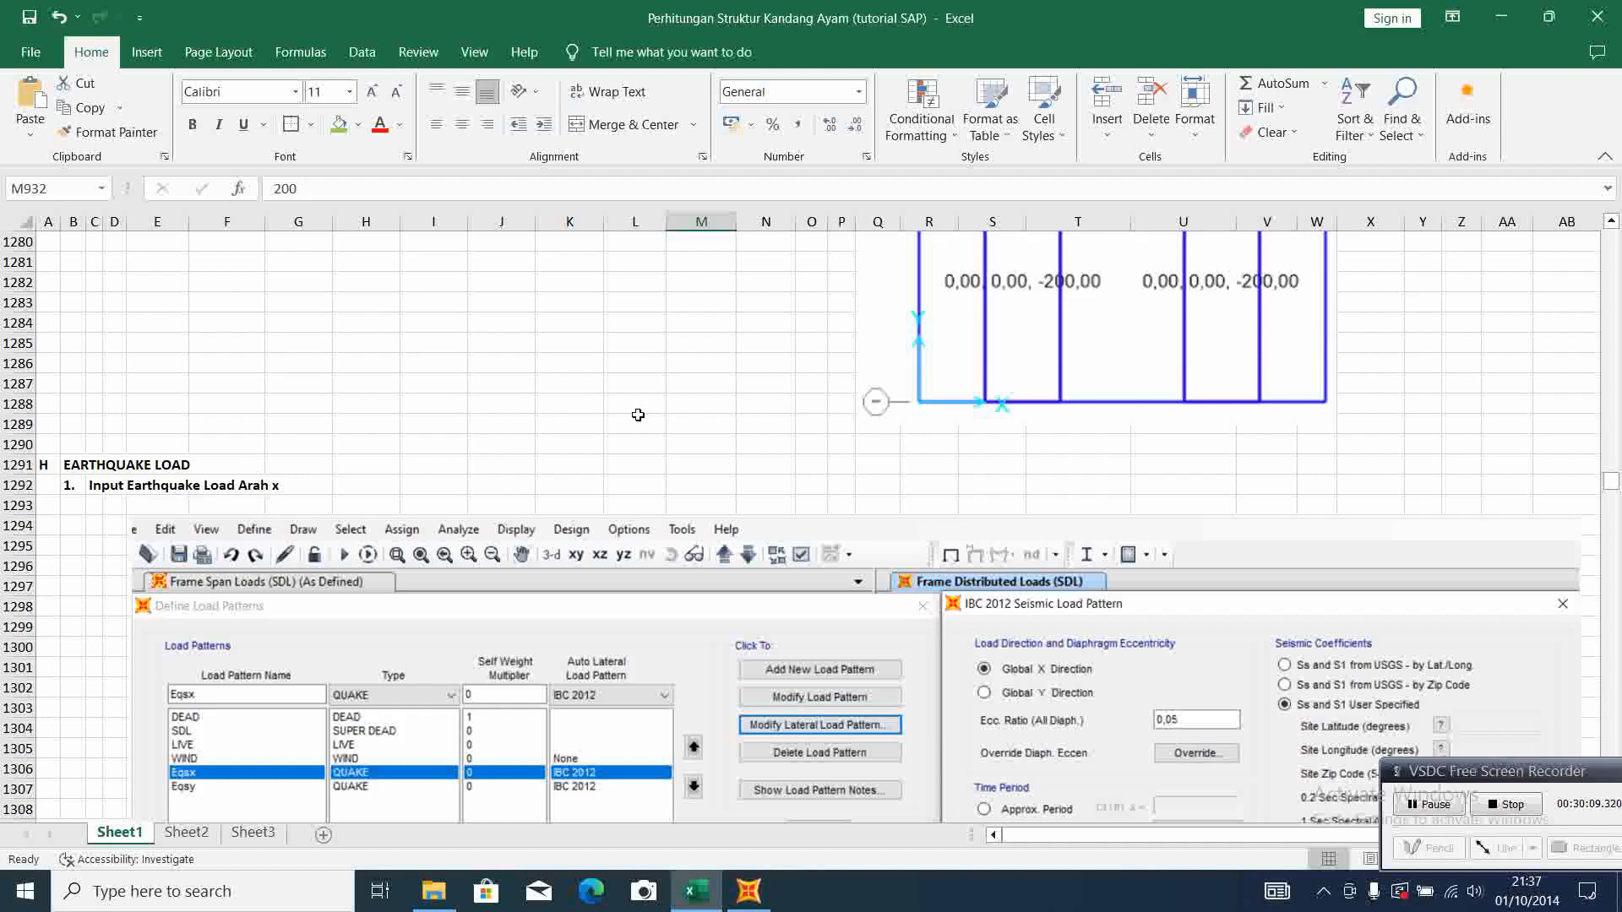
pyautogui.scroll(4, 638, 415)
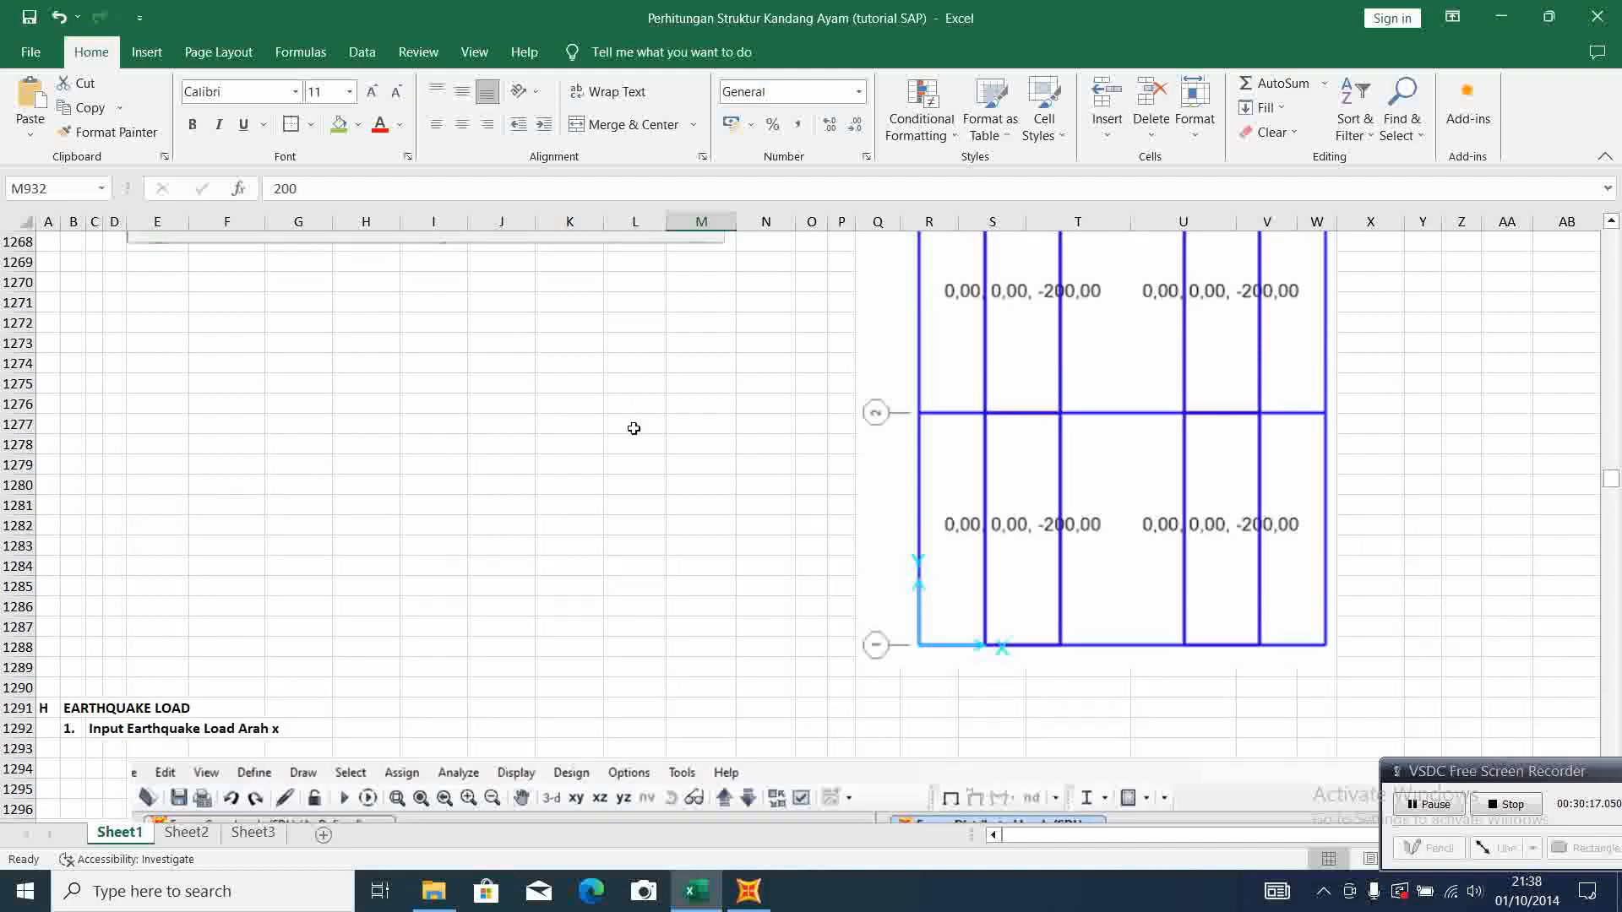